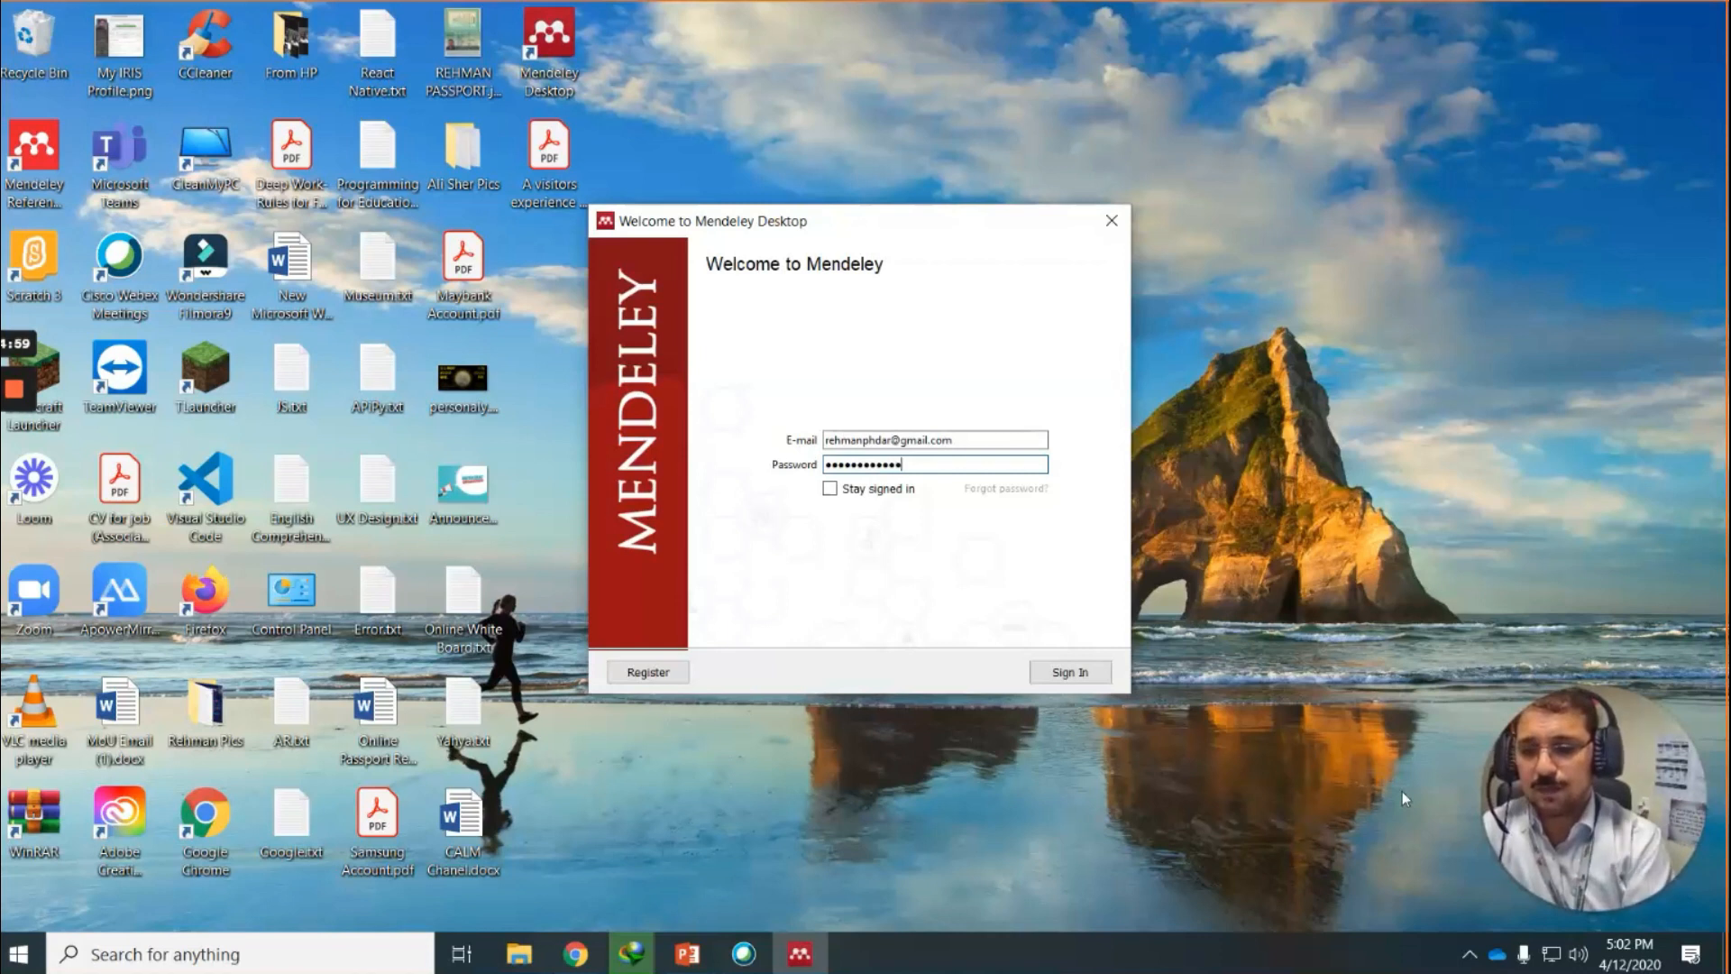
# Sign in to Mendeley Desktop with the credentials already filled in and widen the library and author filter pane.
pyautogui.press('Return')
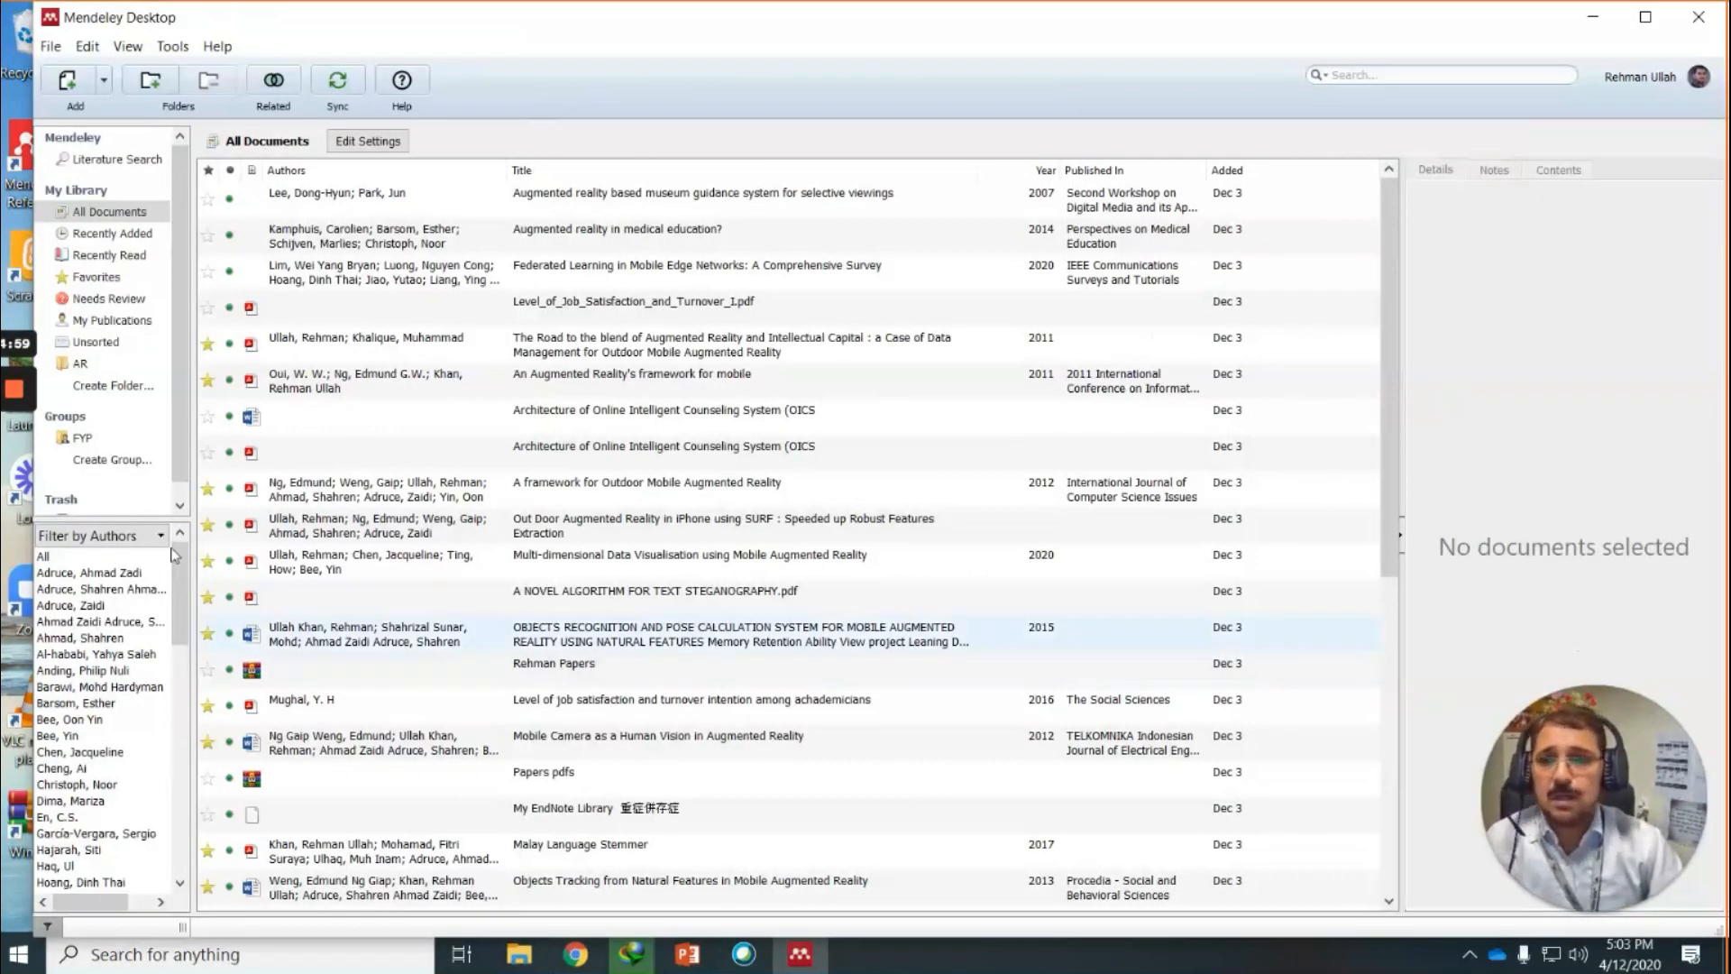
pyautogui.moveTo(191, 533); pyautogui.dragTo(233, 533)
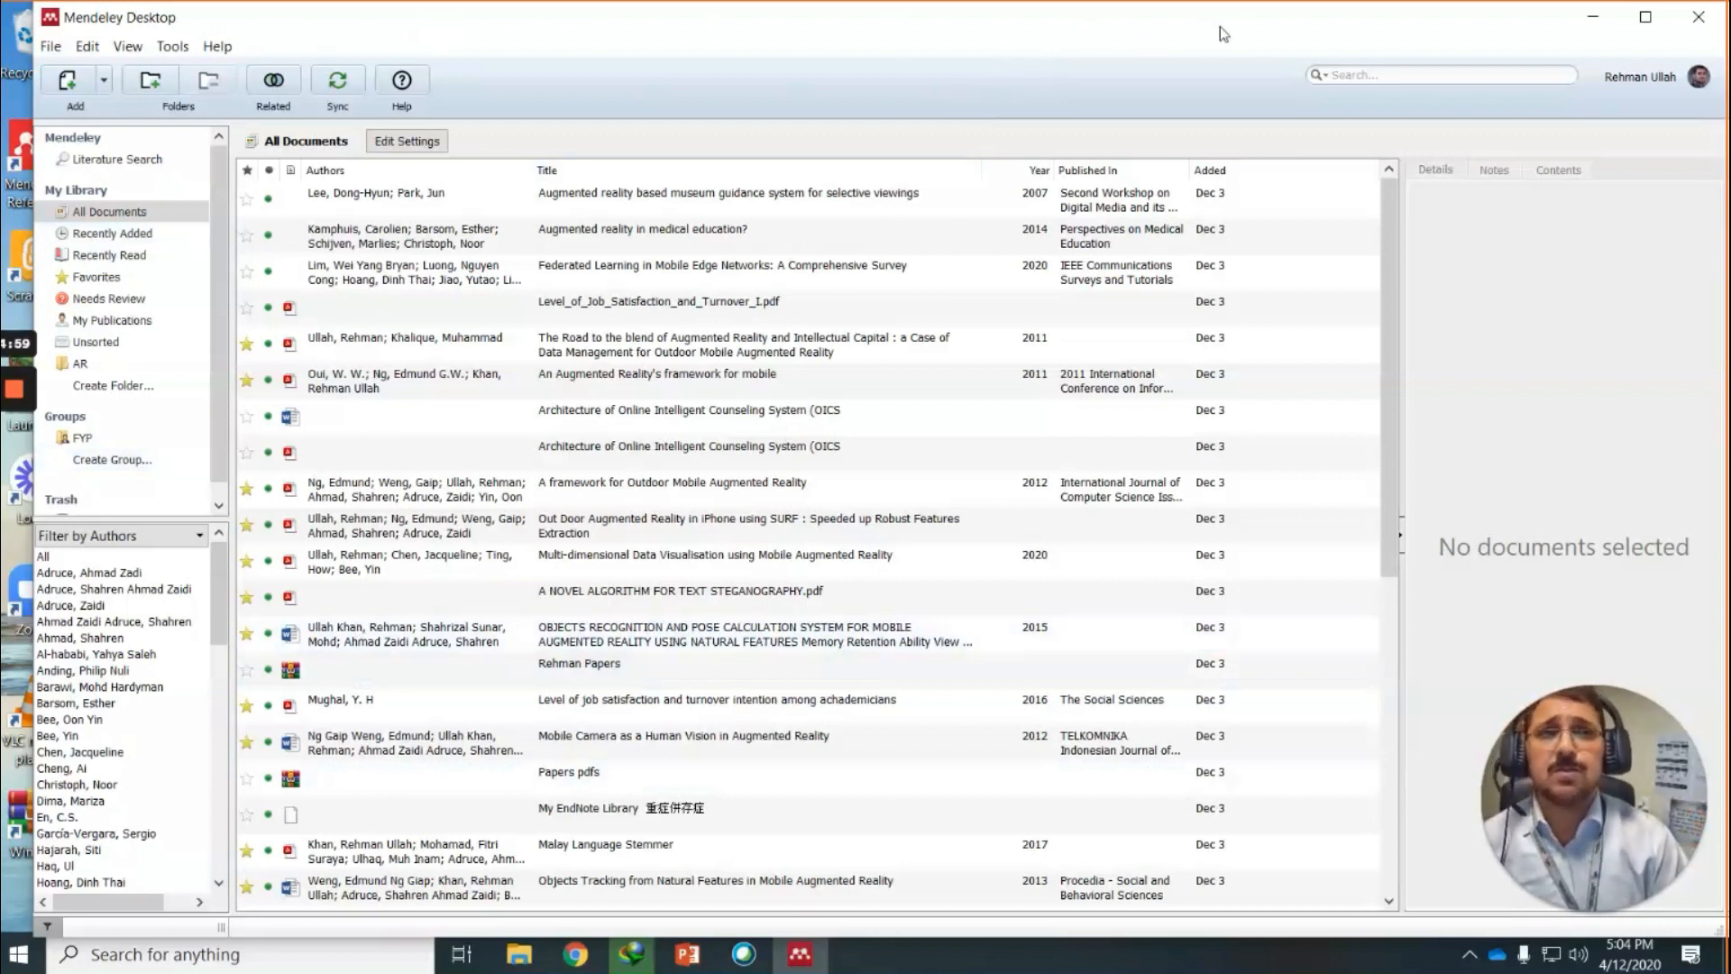
pyautogui.moveTo(523, 248)
pyautogui.mouseDown()
pyautogui.moveTo(744, 919)
pyautogui.moveTo(542, 416)
pyautogui.mouseUp()
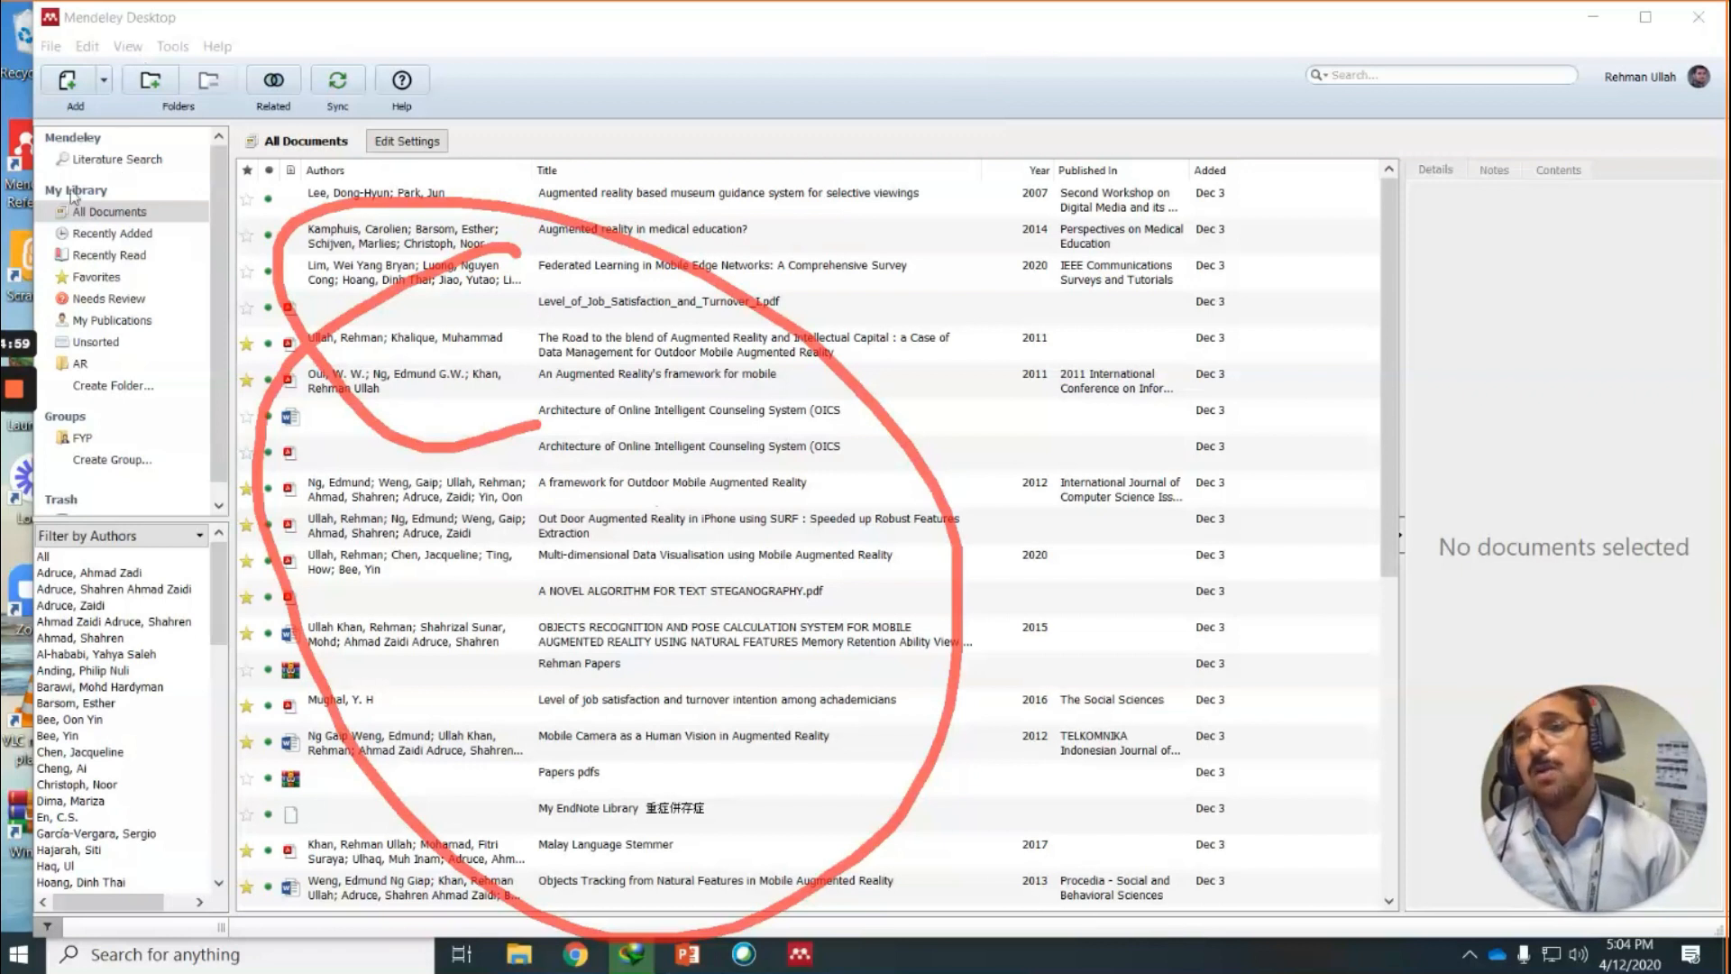
pyautogui.press('Escape')
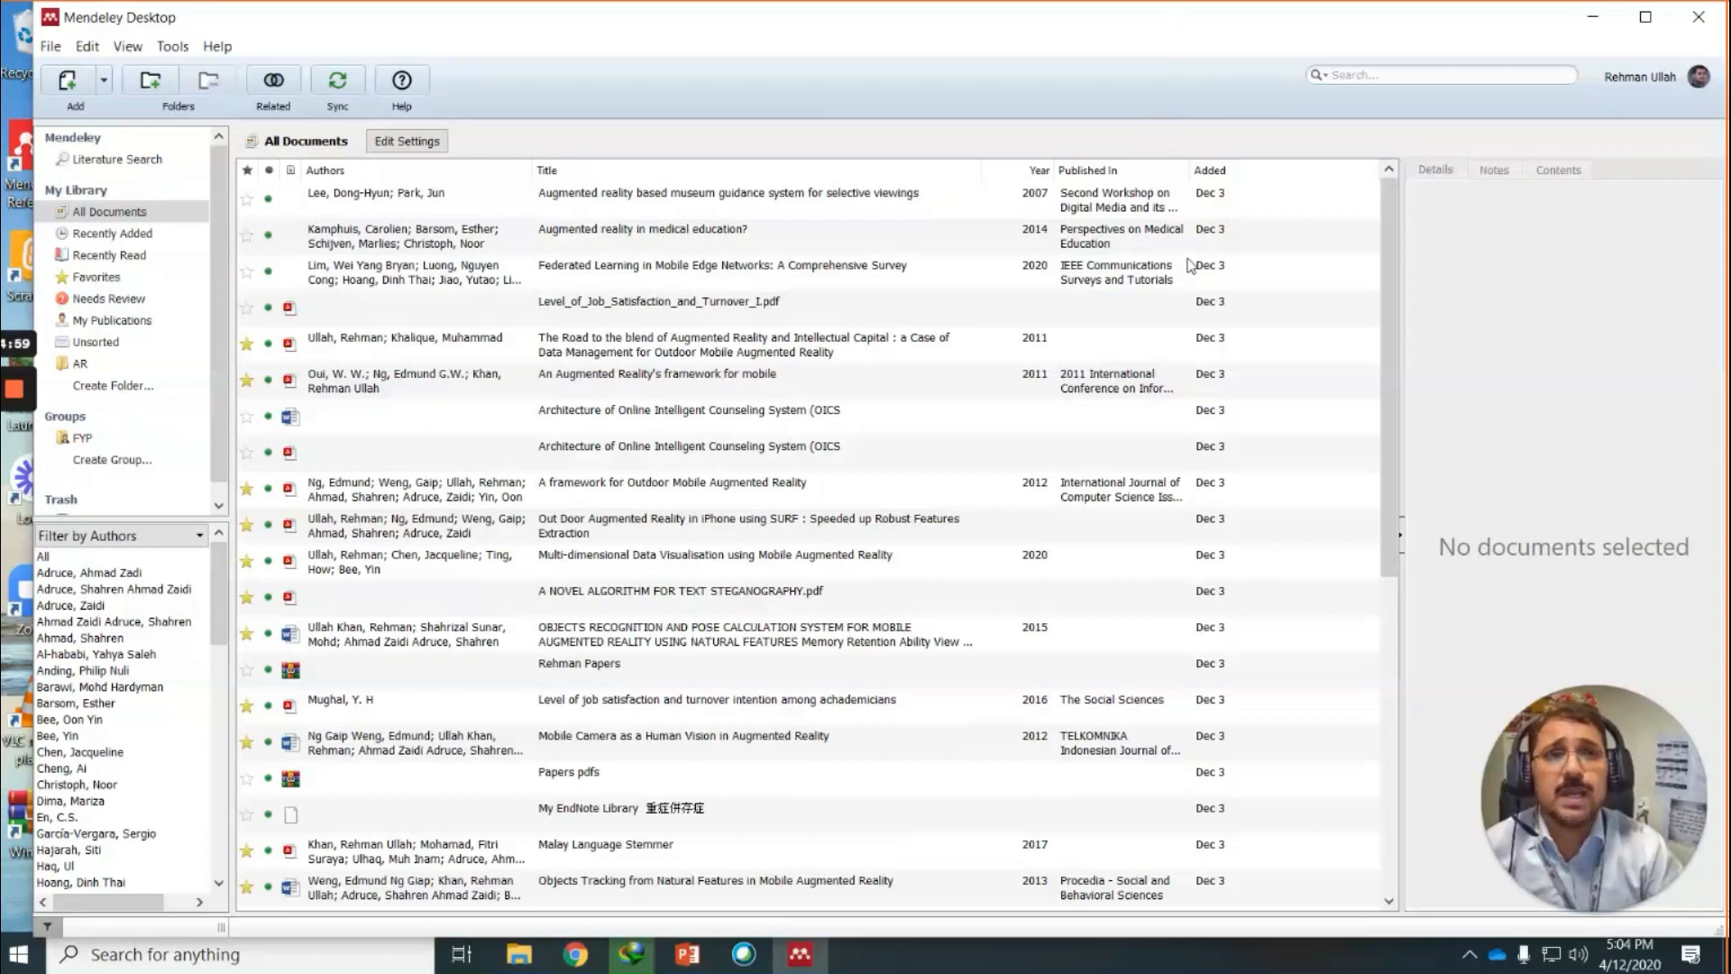
# Import the "A visitors experience..." PDF from the desktop into the All Documents library, moving the Mendeley window out of the way and back.
pyautogui.press('super+Down')
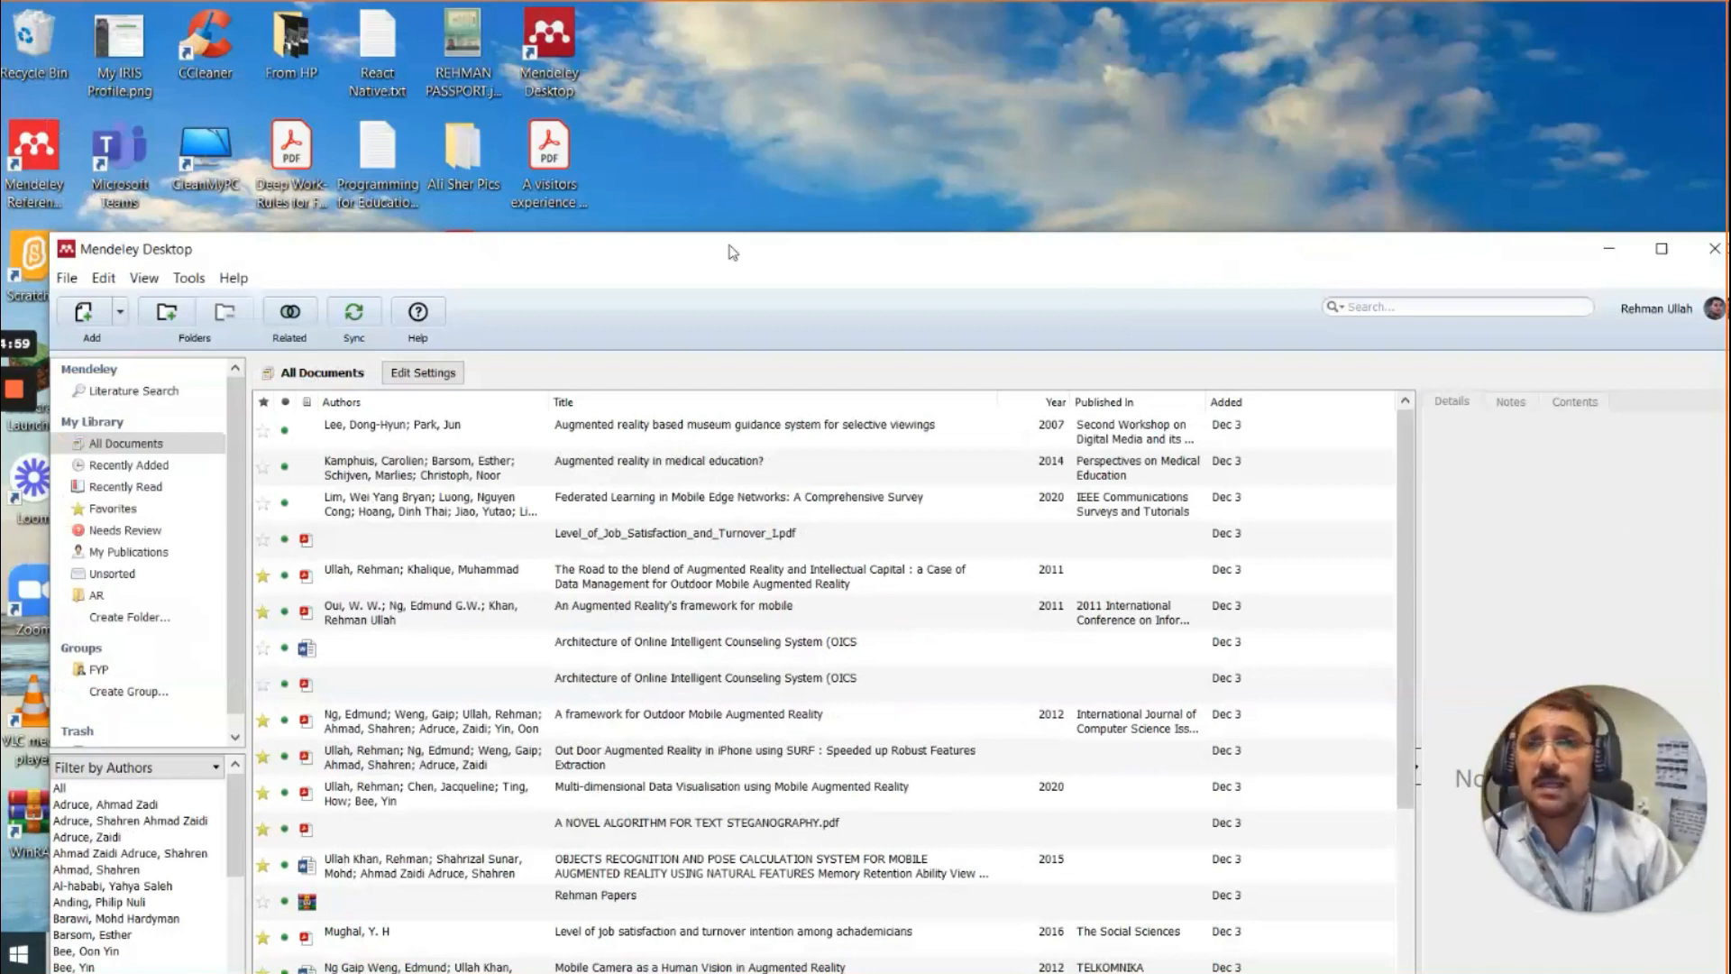
pyautogui.moveTo(570, 185); pyautogui.dragTo(631, 626)
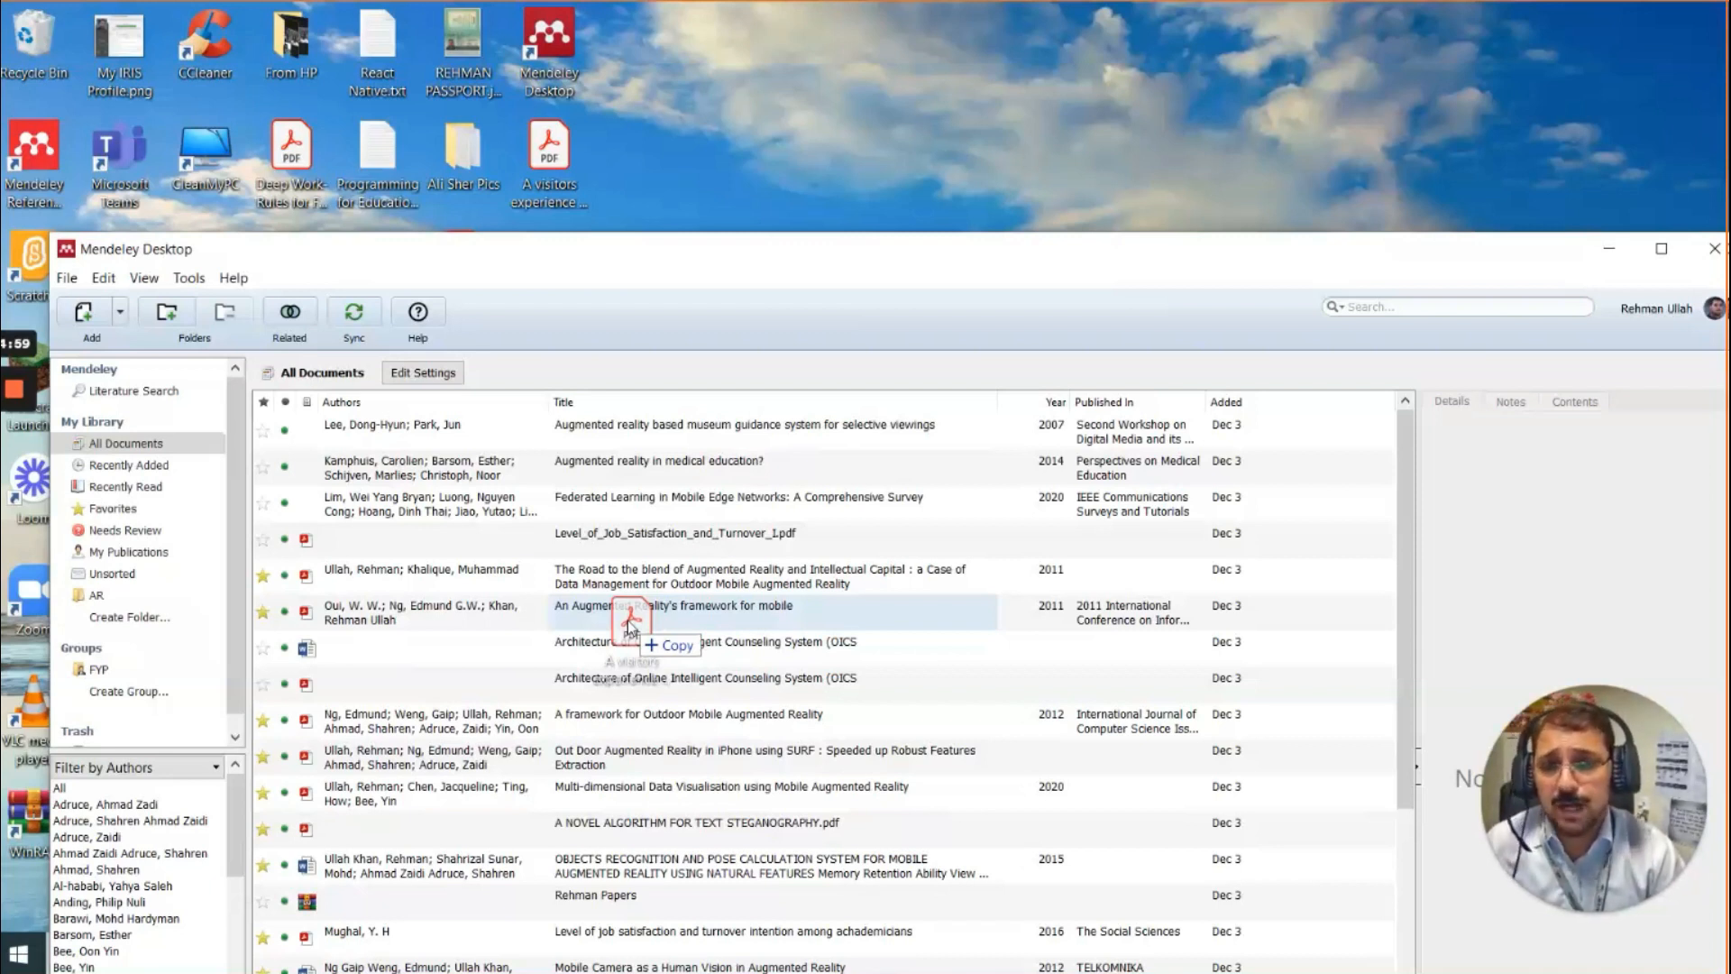
pyautogui.moveTo(630, 626); pyautogui.dragTo(634, 625)
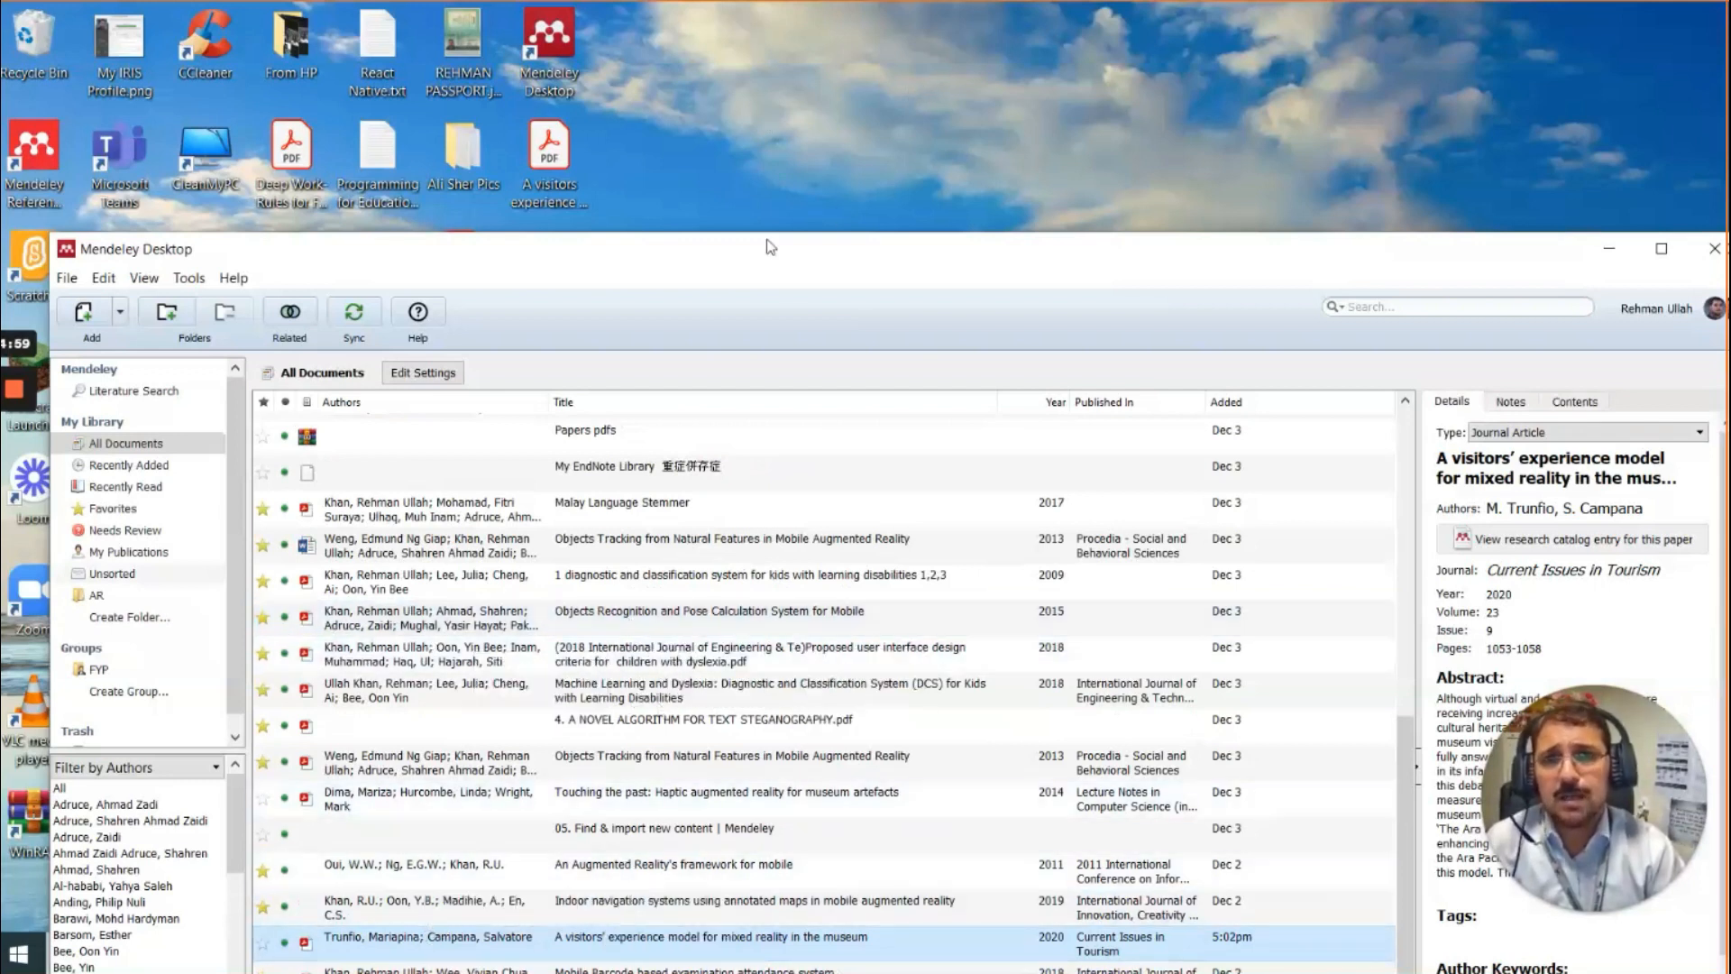
pyautogui.moveTo(768, 249); pyautogui.dragTo(730, 17)
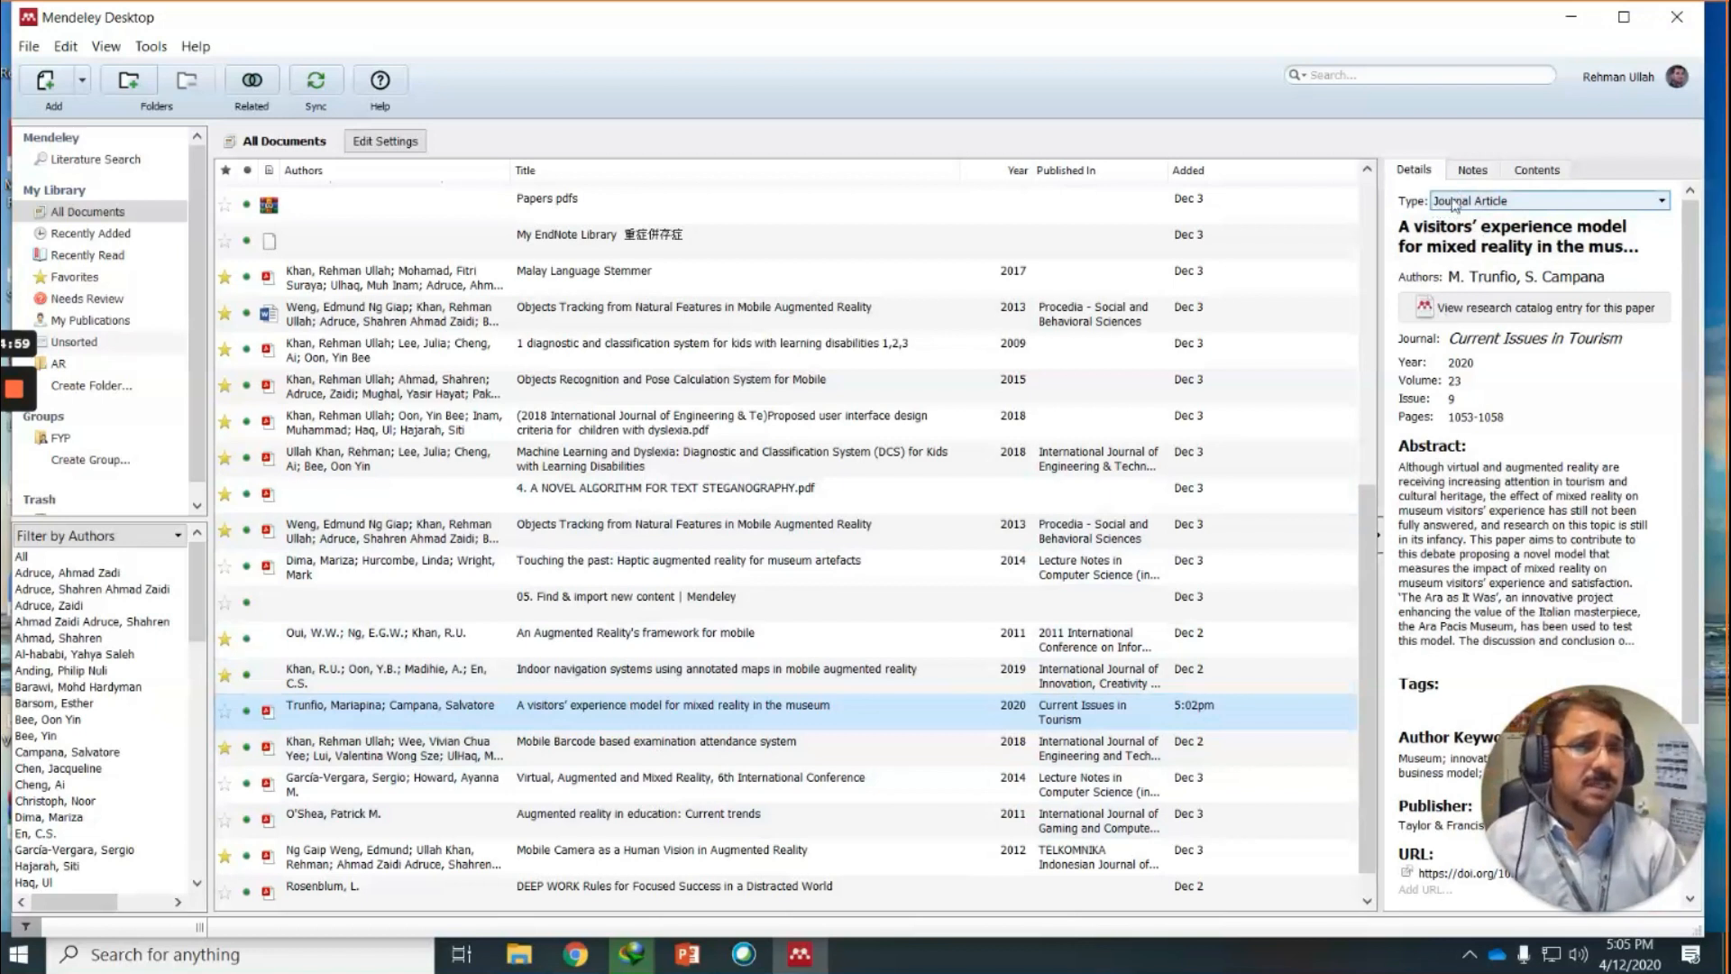
# Examine the imported paper's details: title, authors, journal, year, volume, issue, pages, abstract, keywords, publisher, URL and catalog IDs.
pyautogui.click(1413, 226)
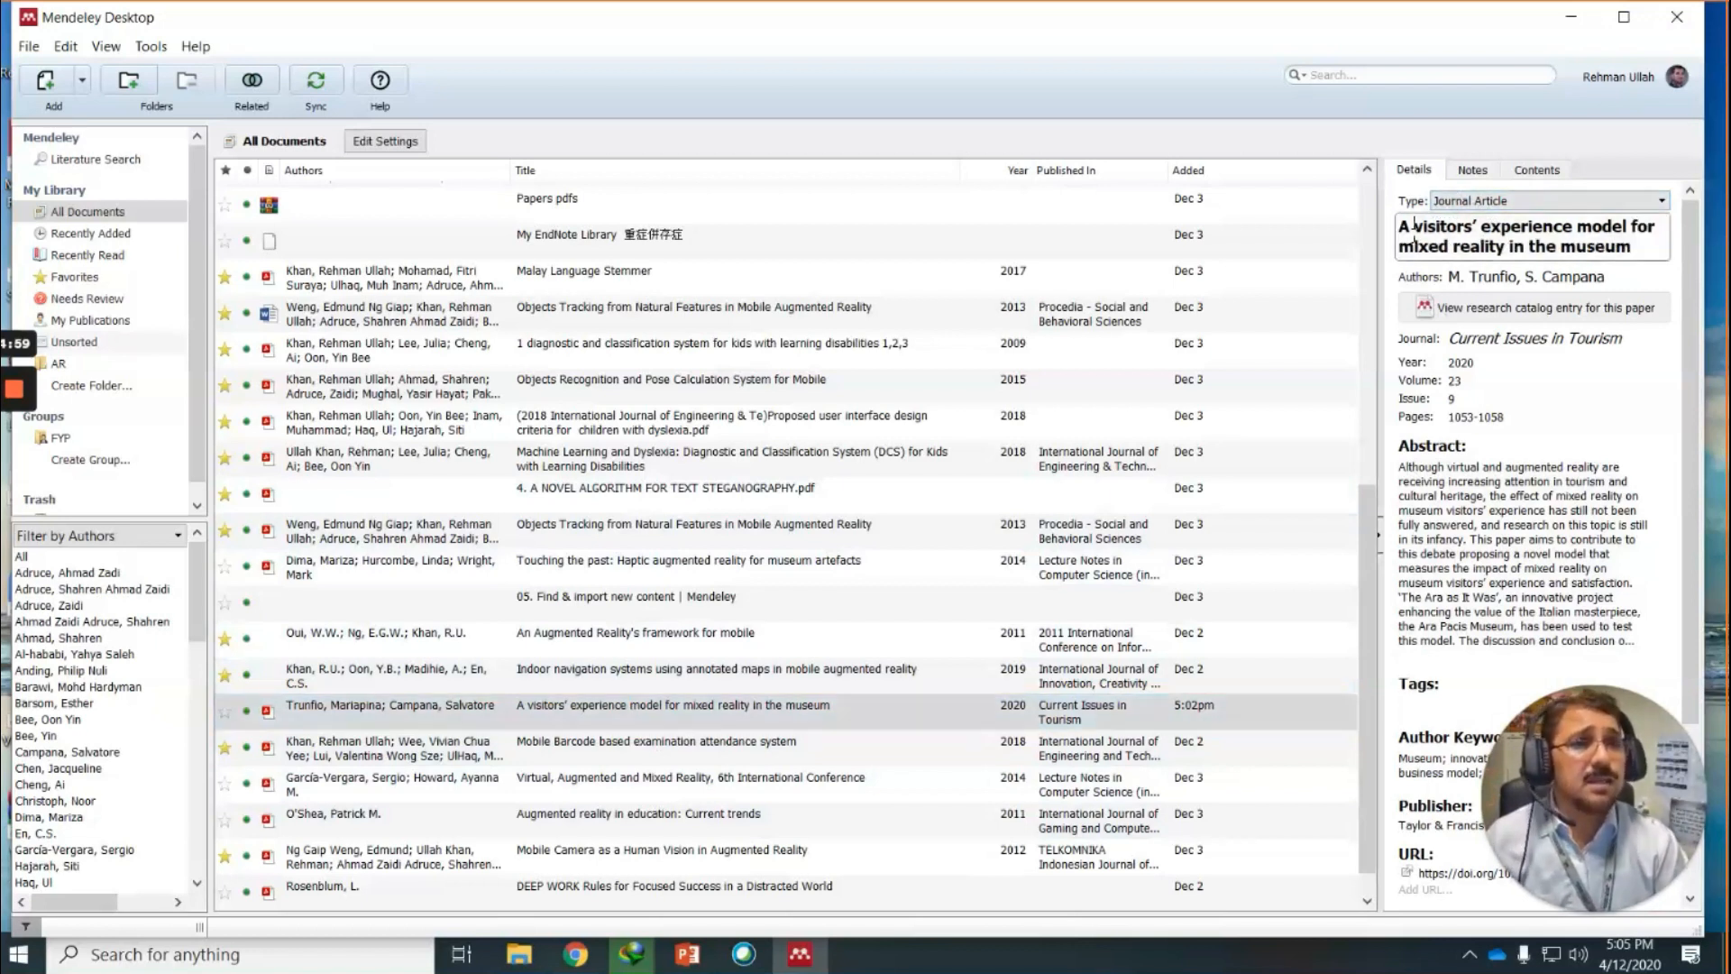
pyautogui.click(1488, 277)
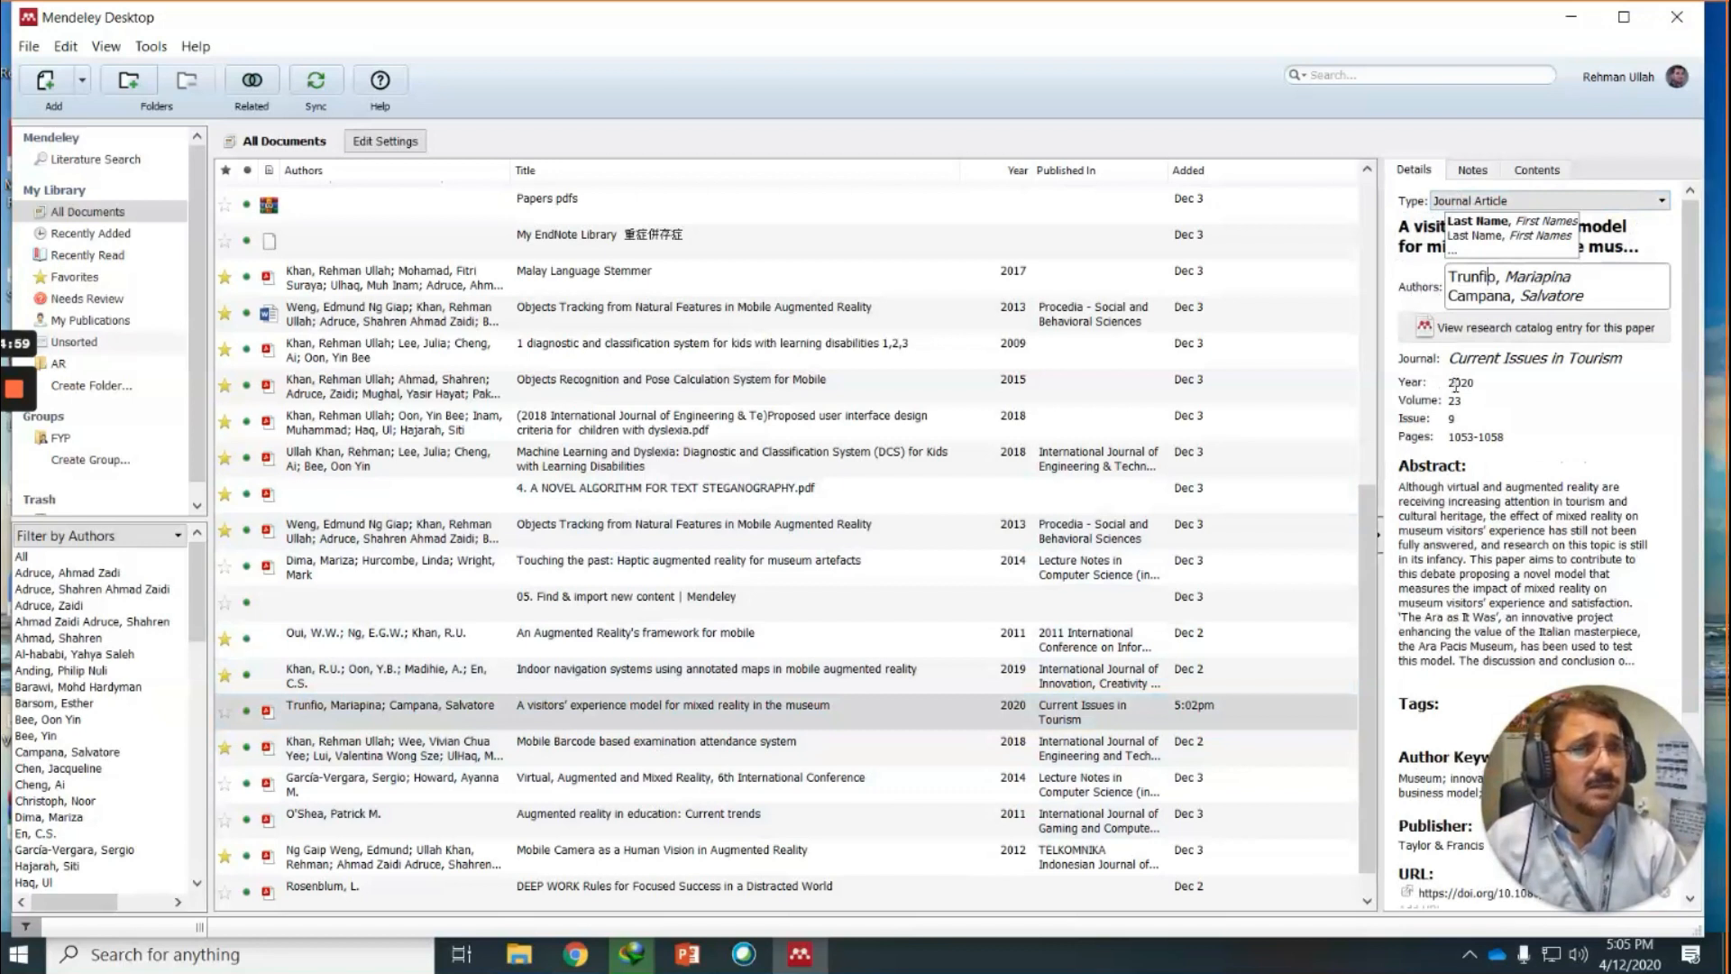
pyautogui.moveTo(1623, 358); pyautogui.dragTo(1489, 375)
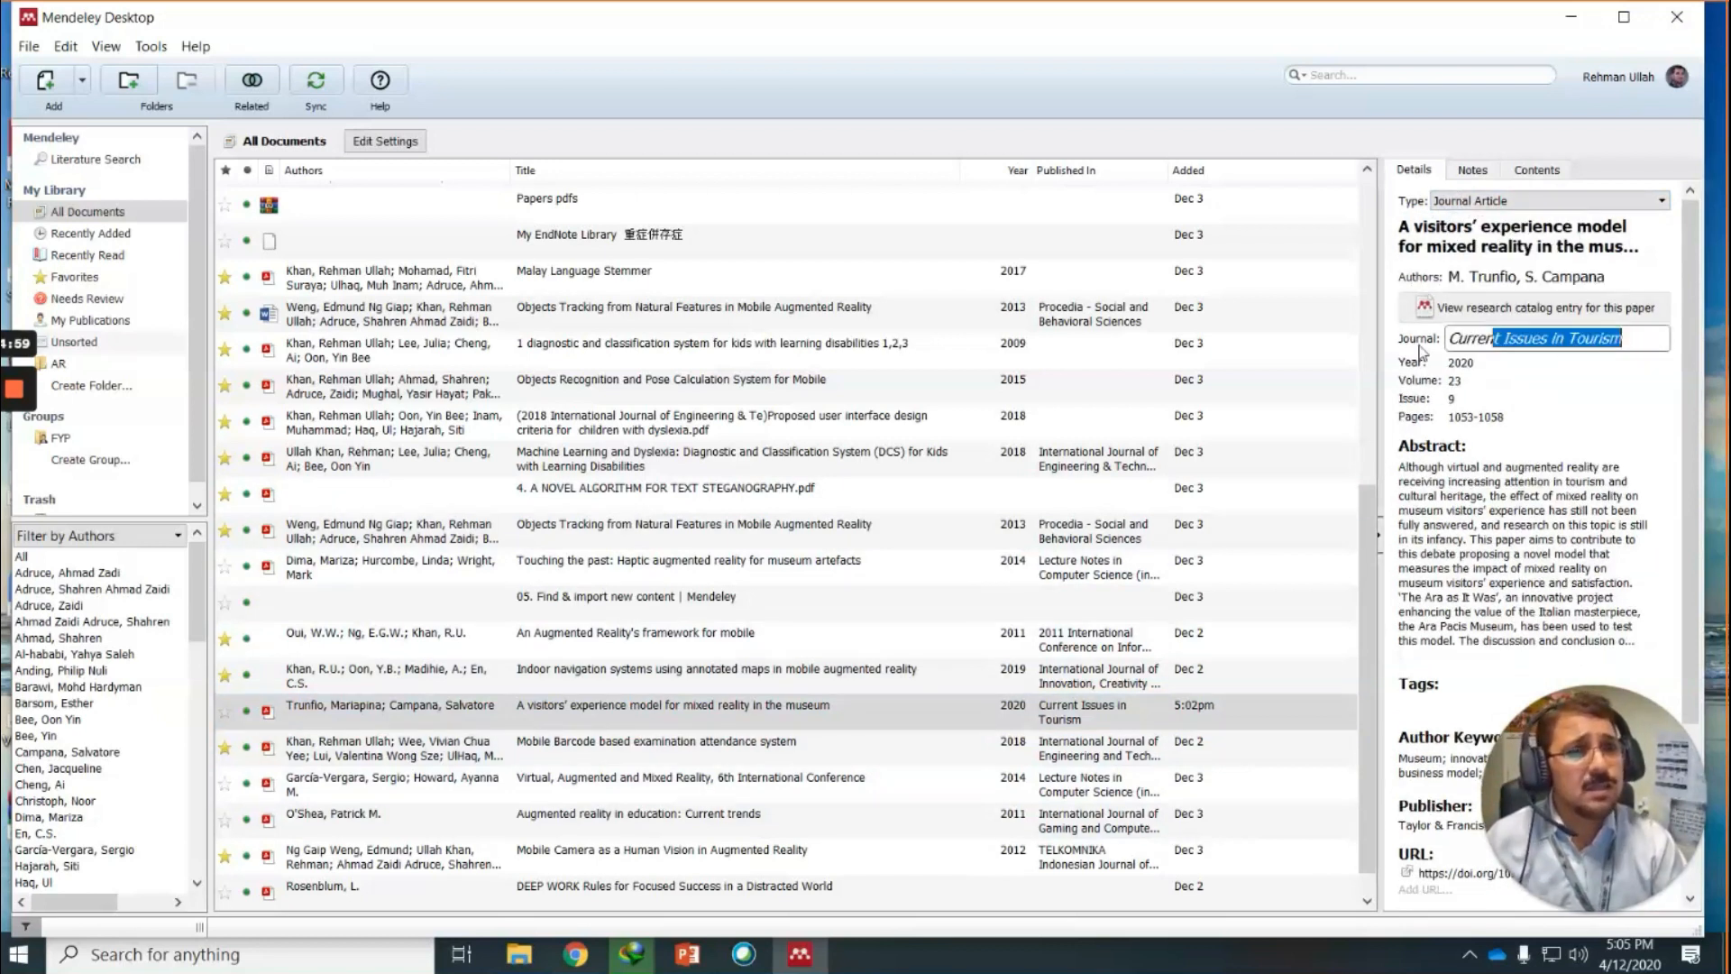
pyautogui.click(1468, 362)
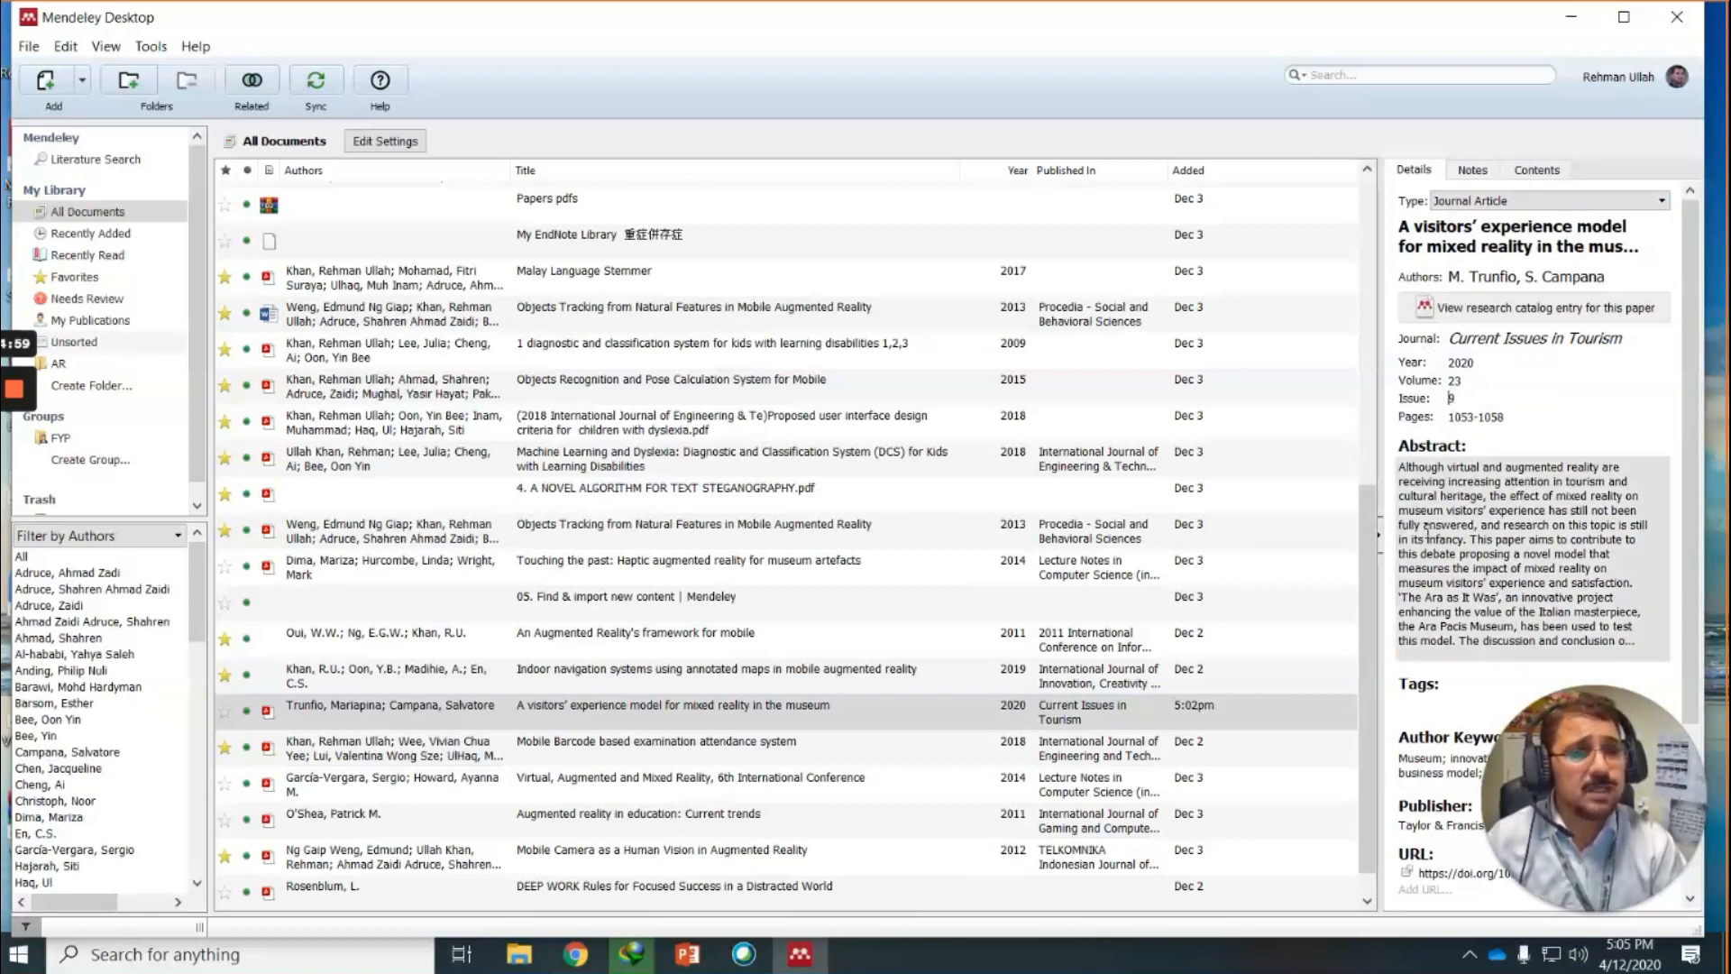
pyautogui.scroll(-2, 1427, 532)
pyautogui.scroll(-2, 1427, 532)
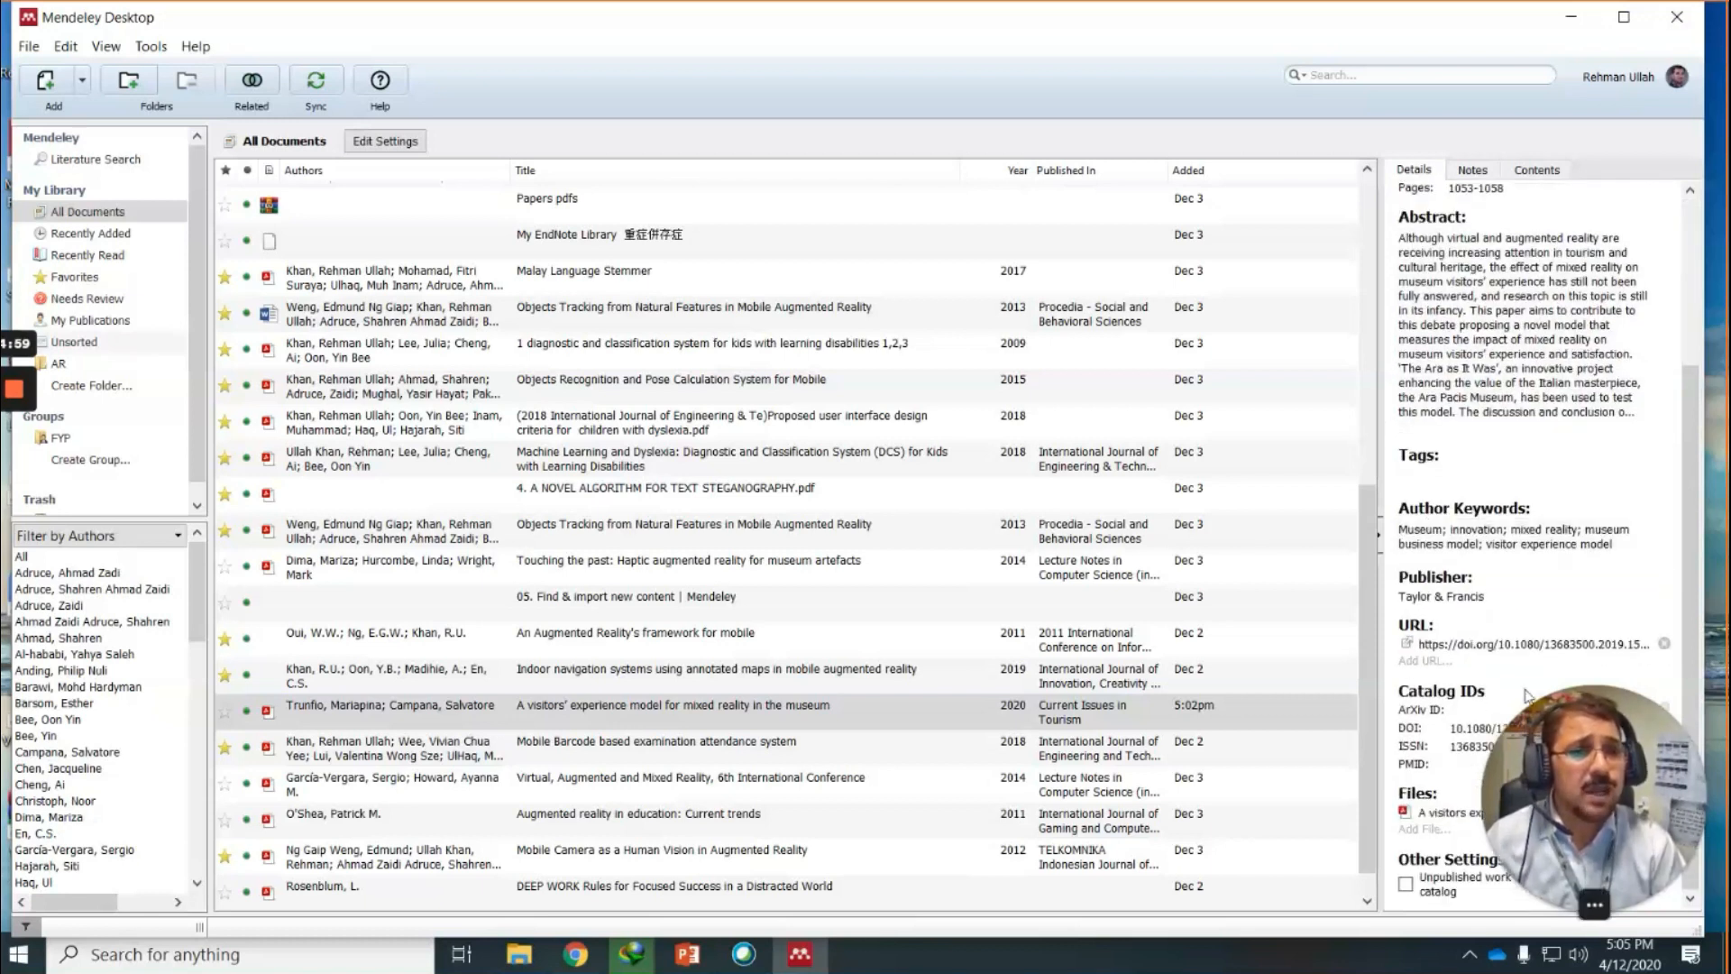
pyautogui.moveTo(1610, 716); pyautogui.dragTo(1610, 51)
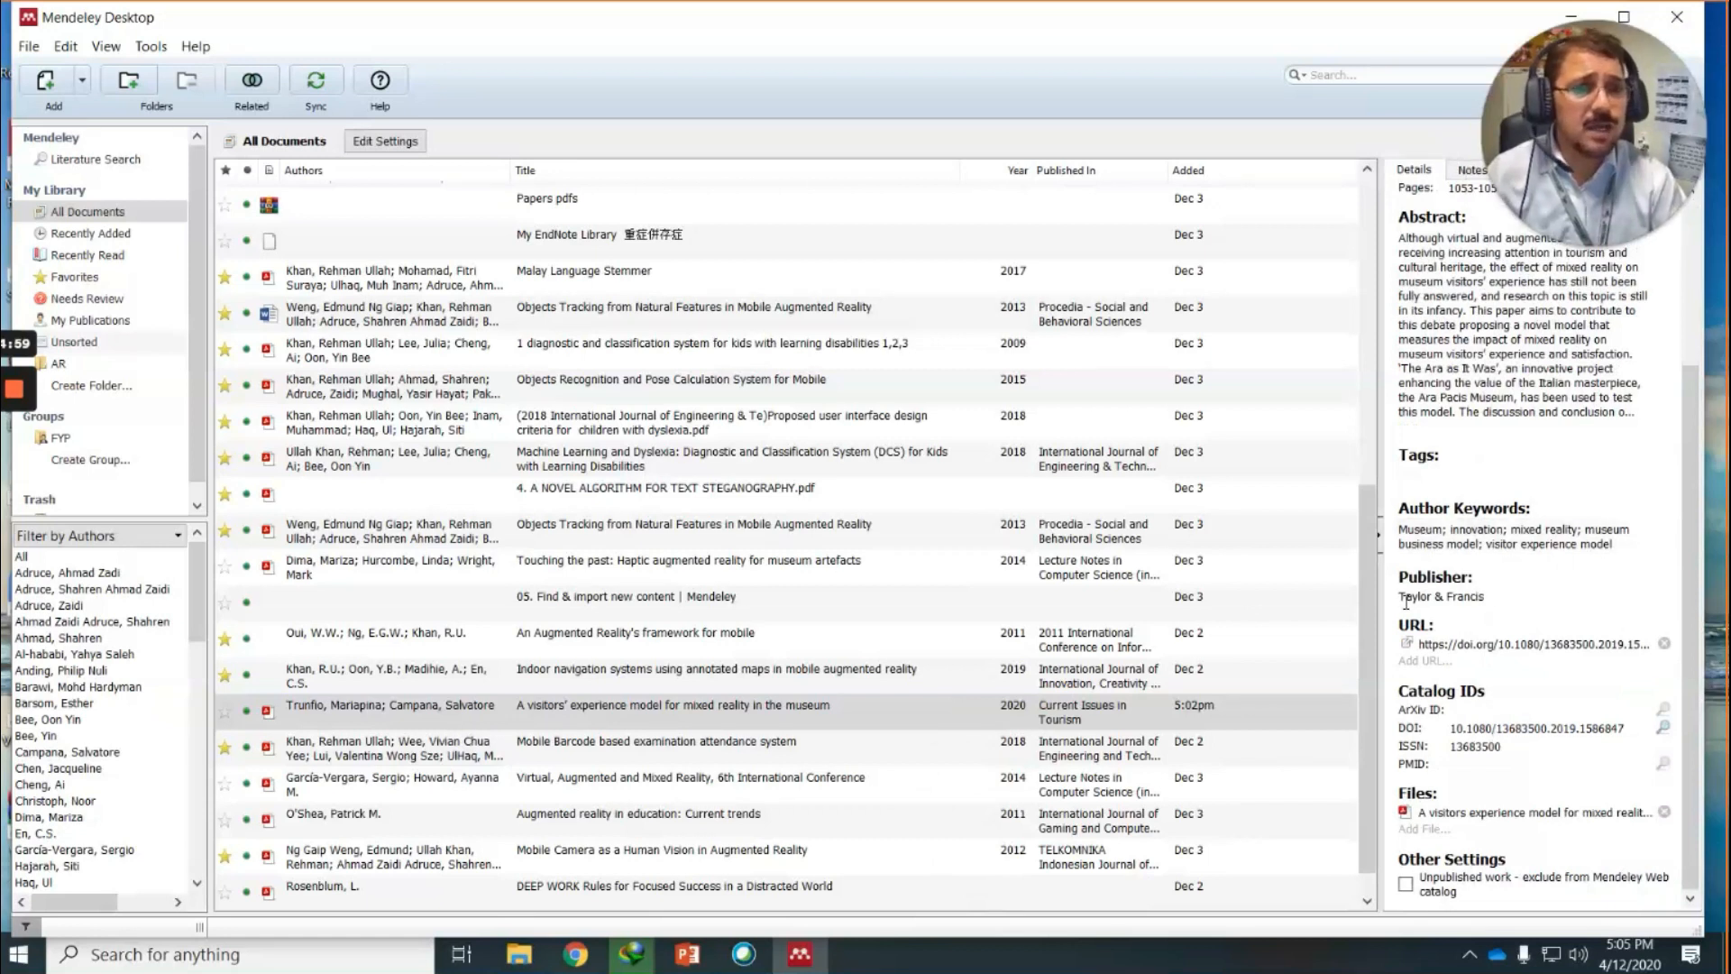
pyautogui.moveTo(1399, 599); pyautogui.dragTo(1474, 597)
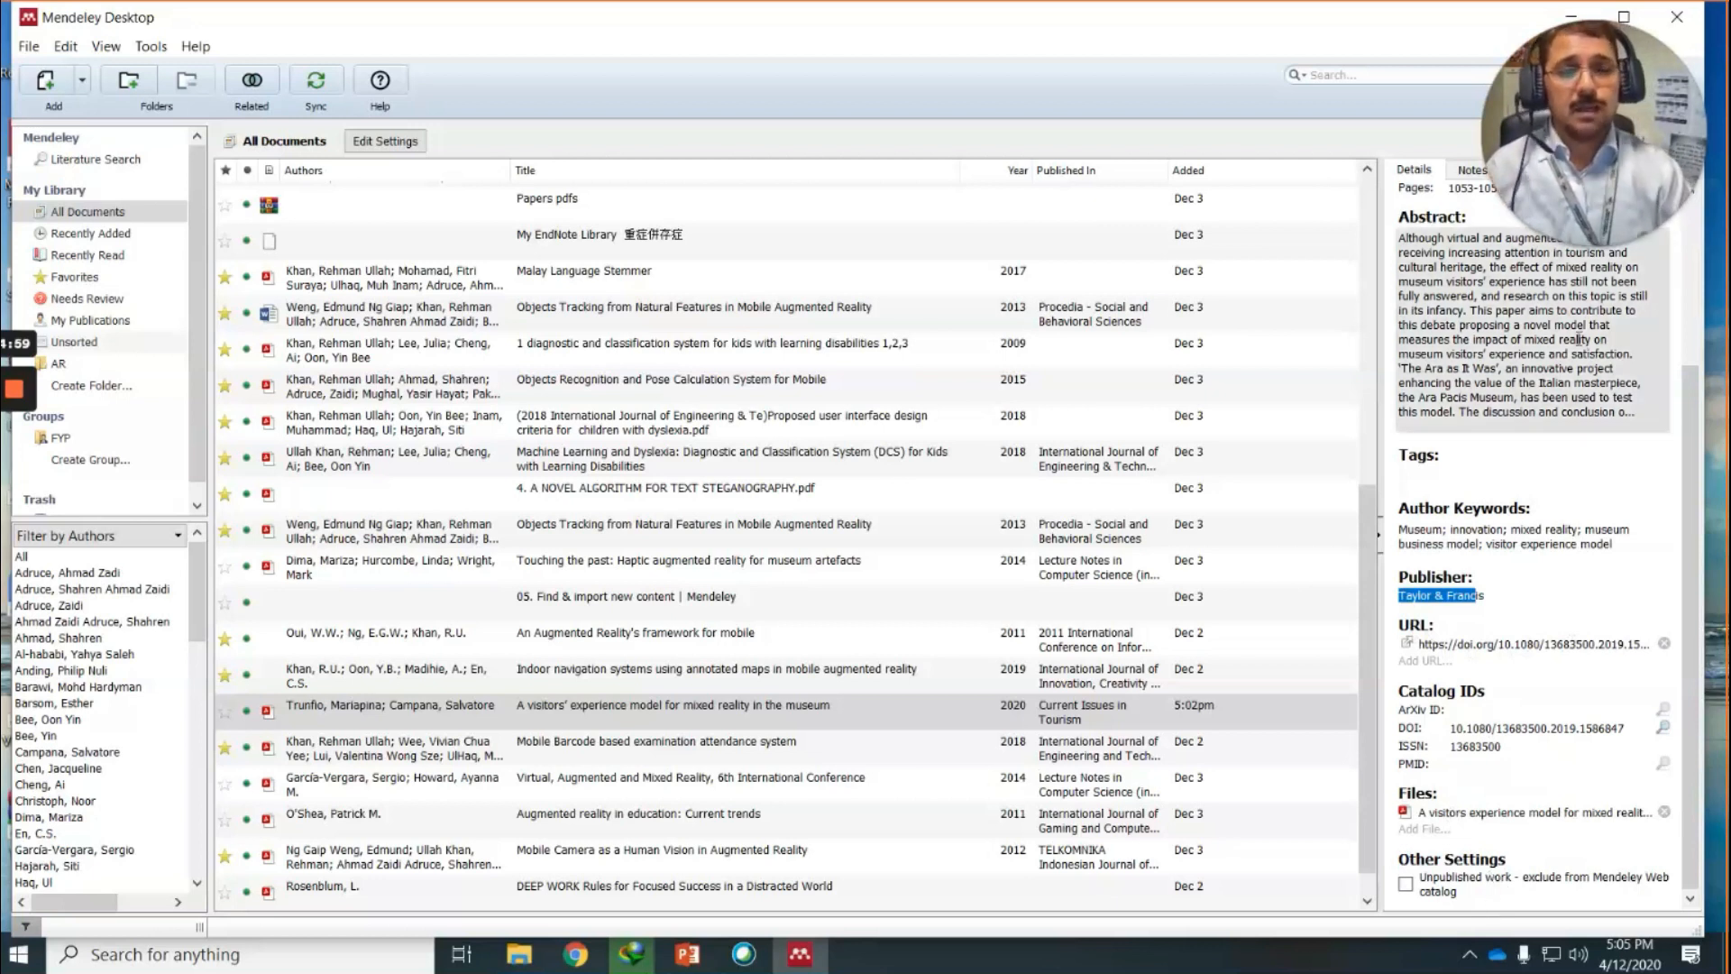
pyautogui.moveTo(1549, 184); pyautogui.dragTo(1603, 815)
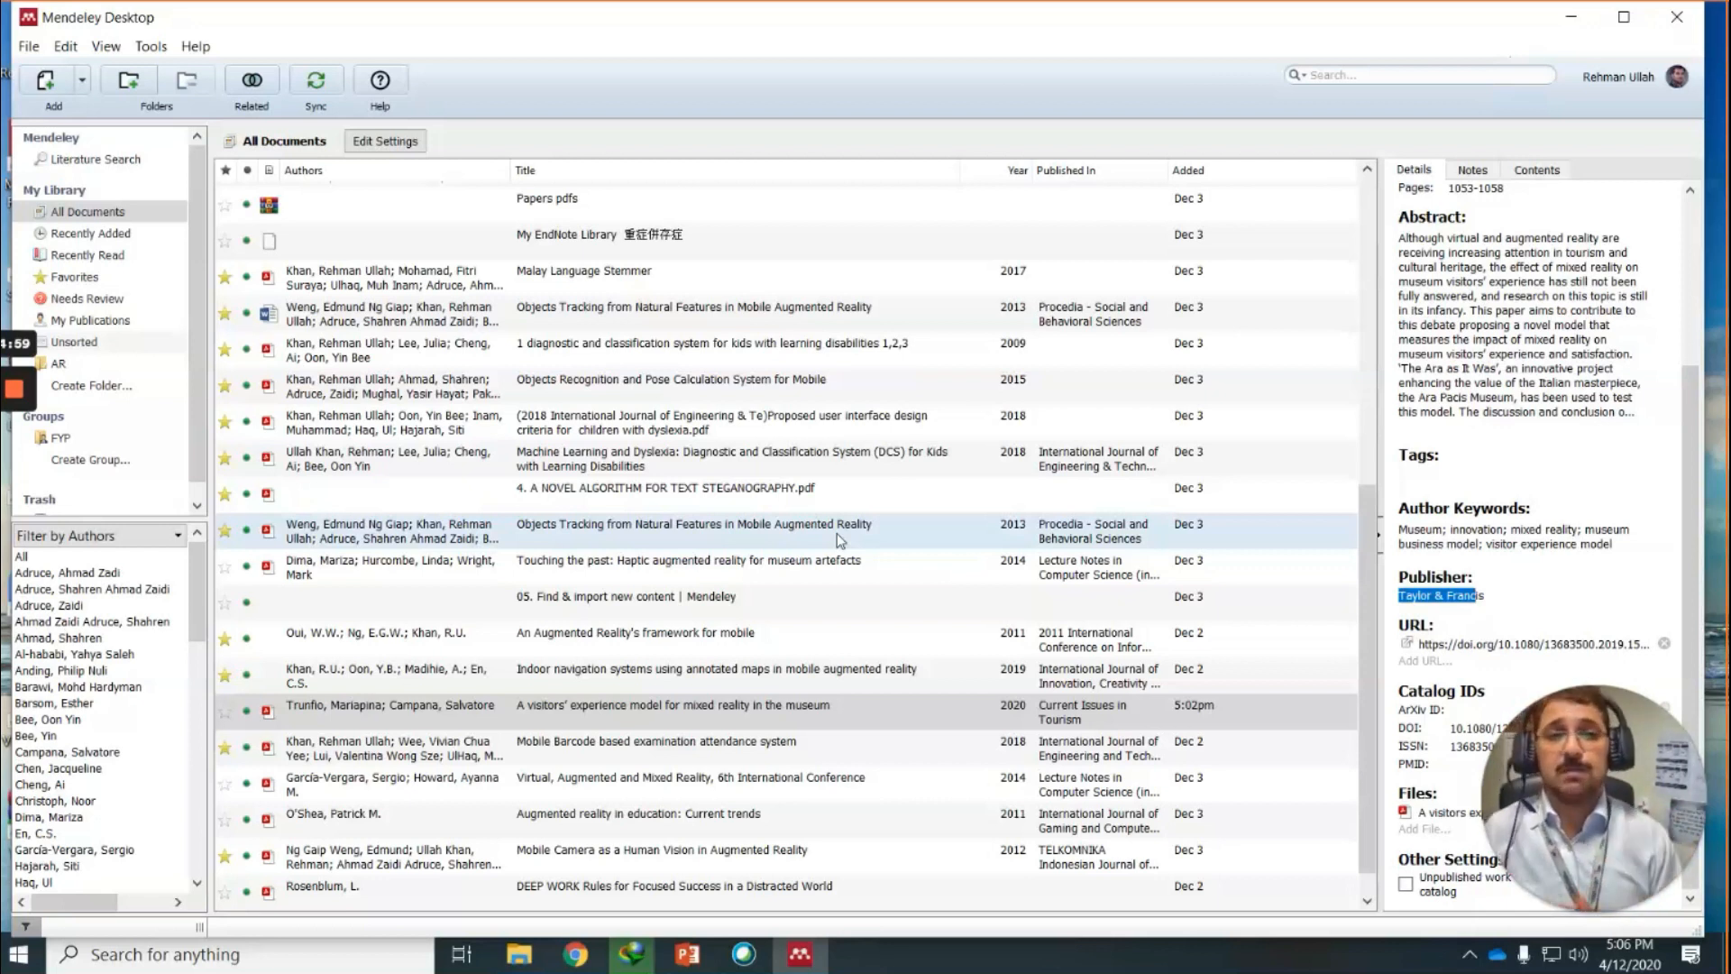
pyautogui.scroll(2, 1693, 400)
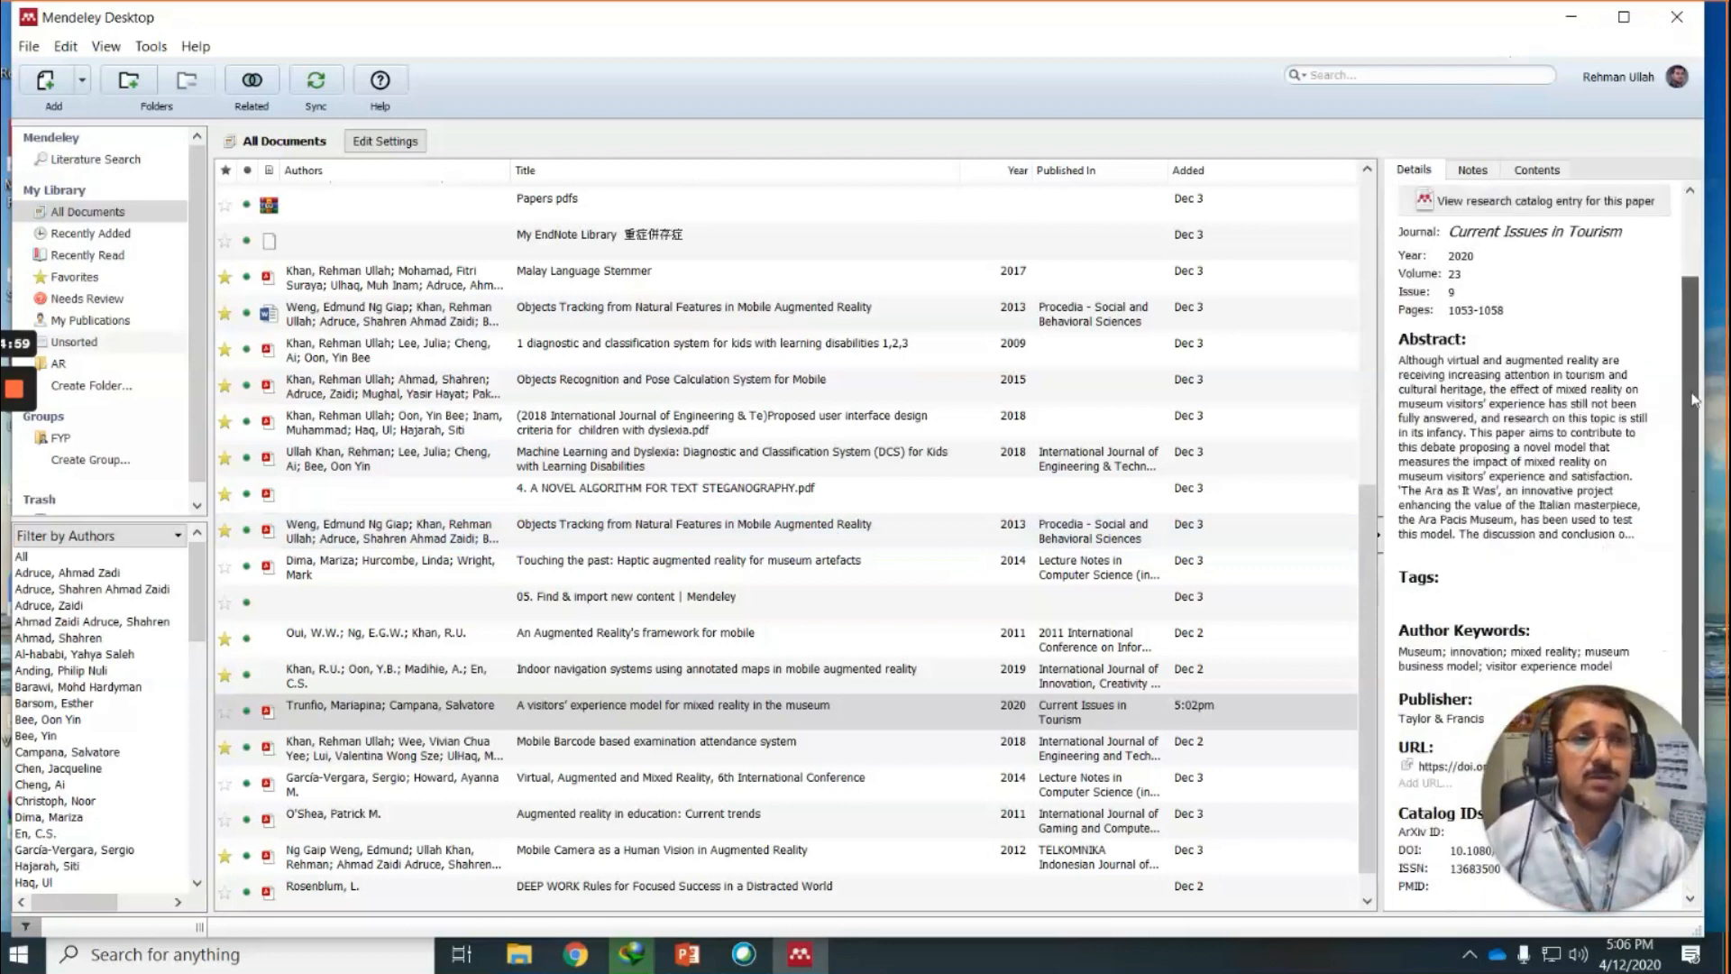
pyautogui.scroll(2, 1693, 400)
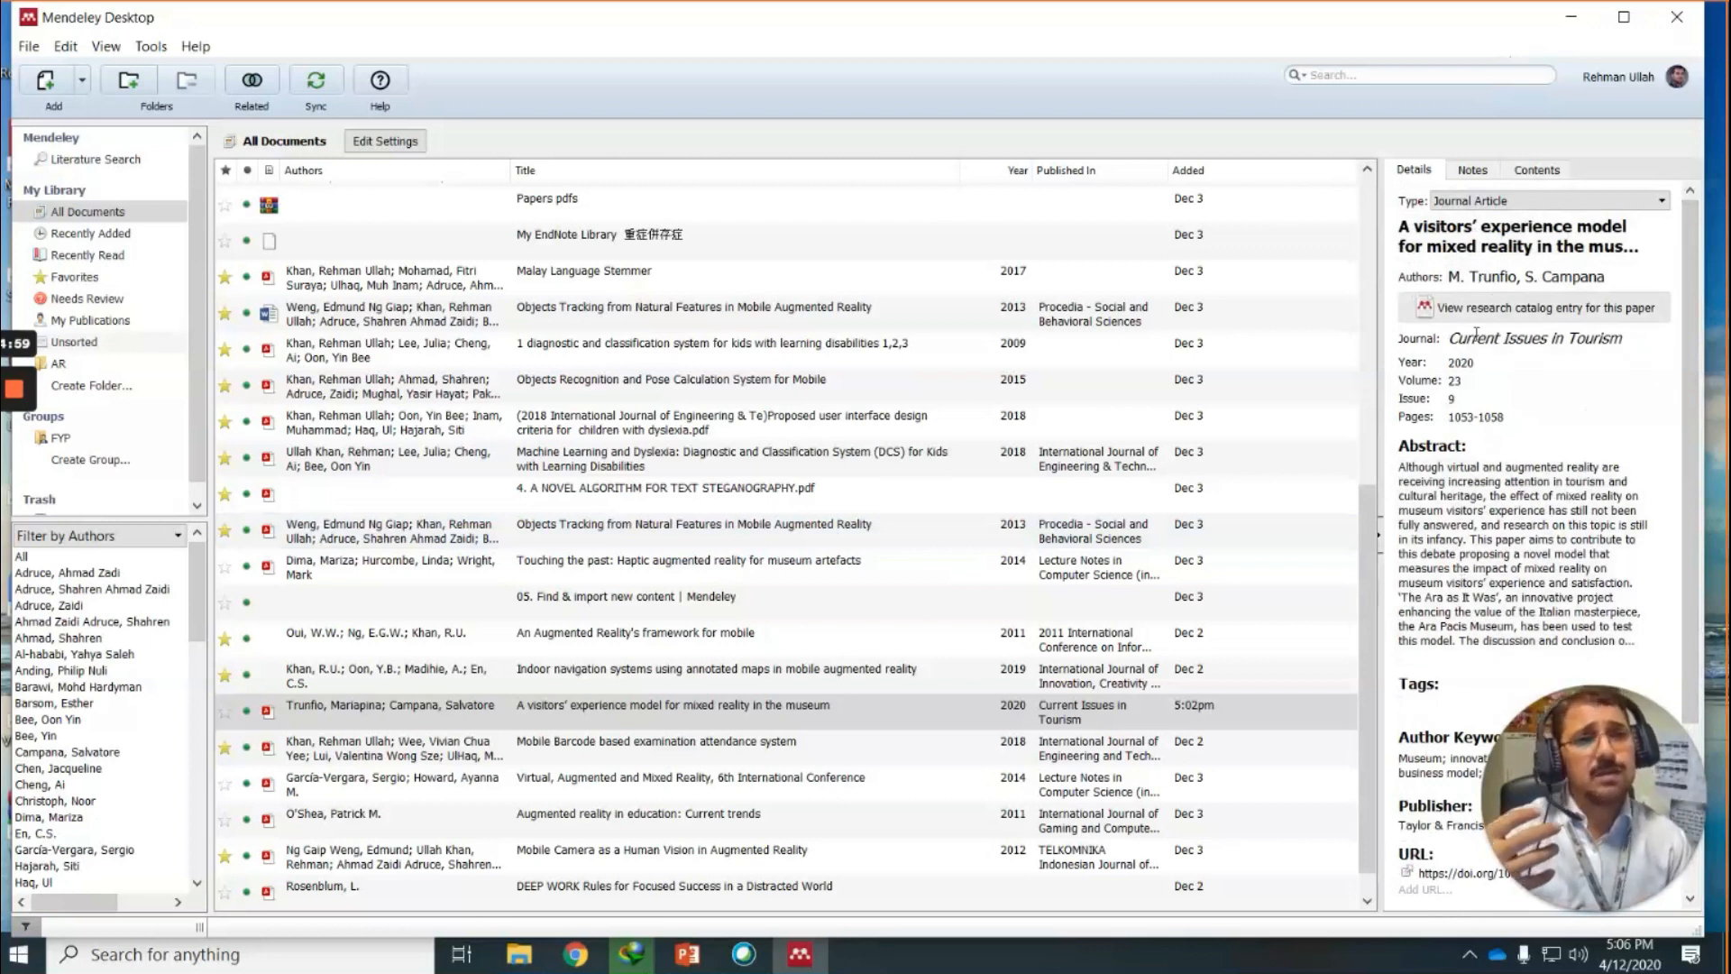
pyautogui.scroll(-5, 1473, 442)
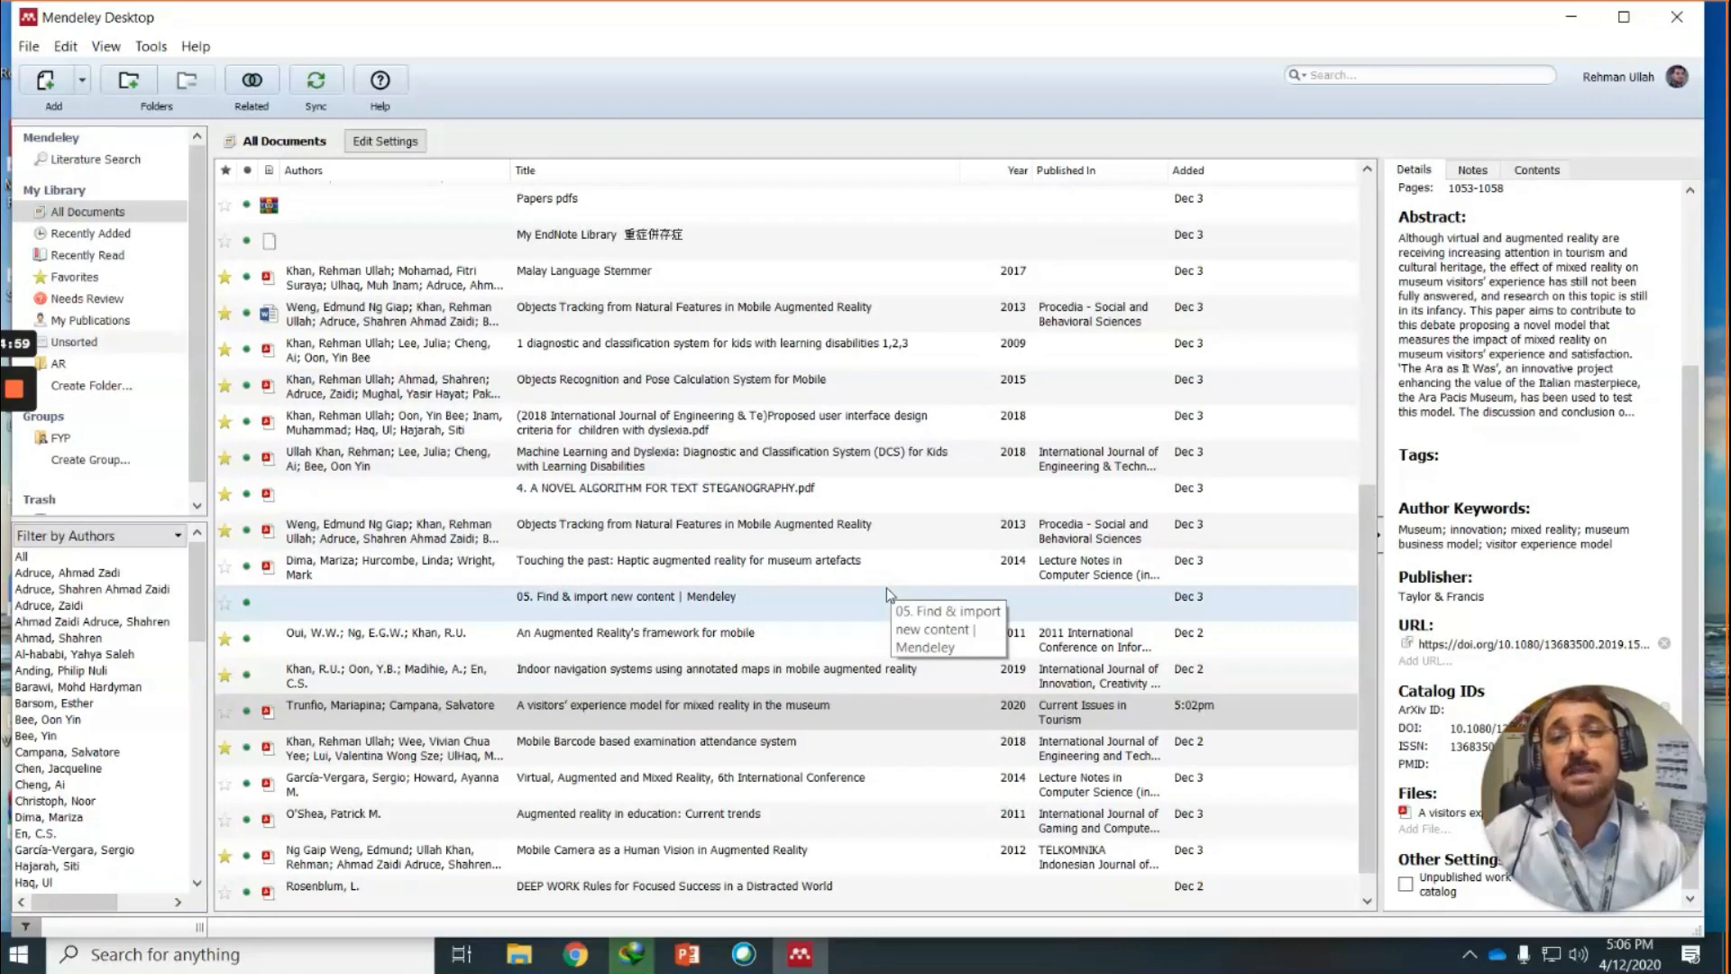
pyautogui.scroll(4, 902, 577)
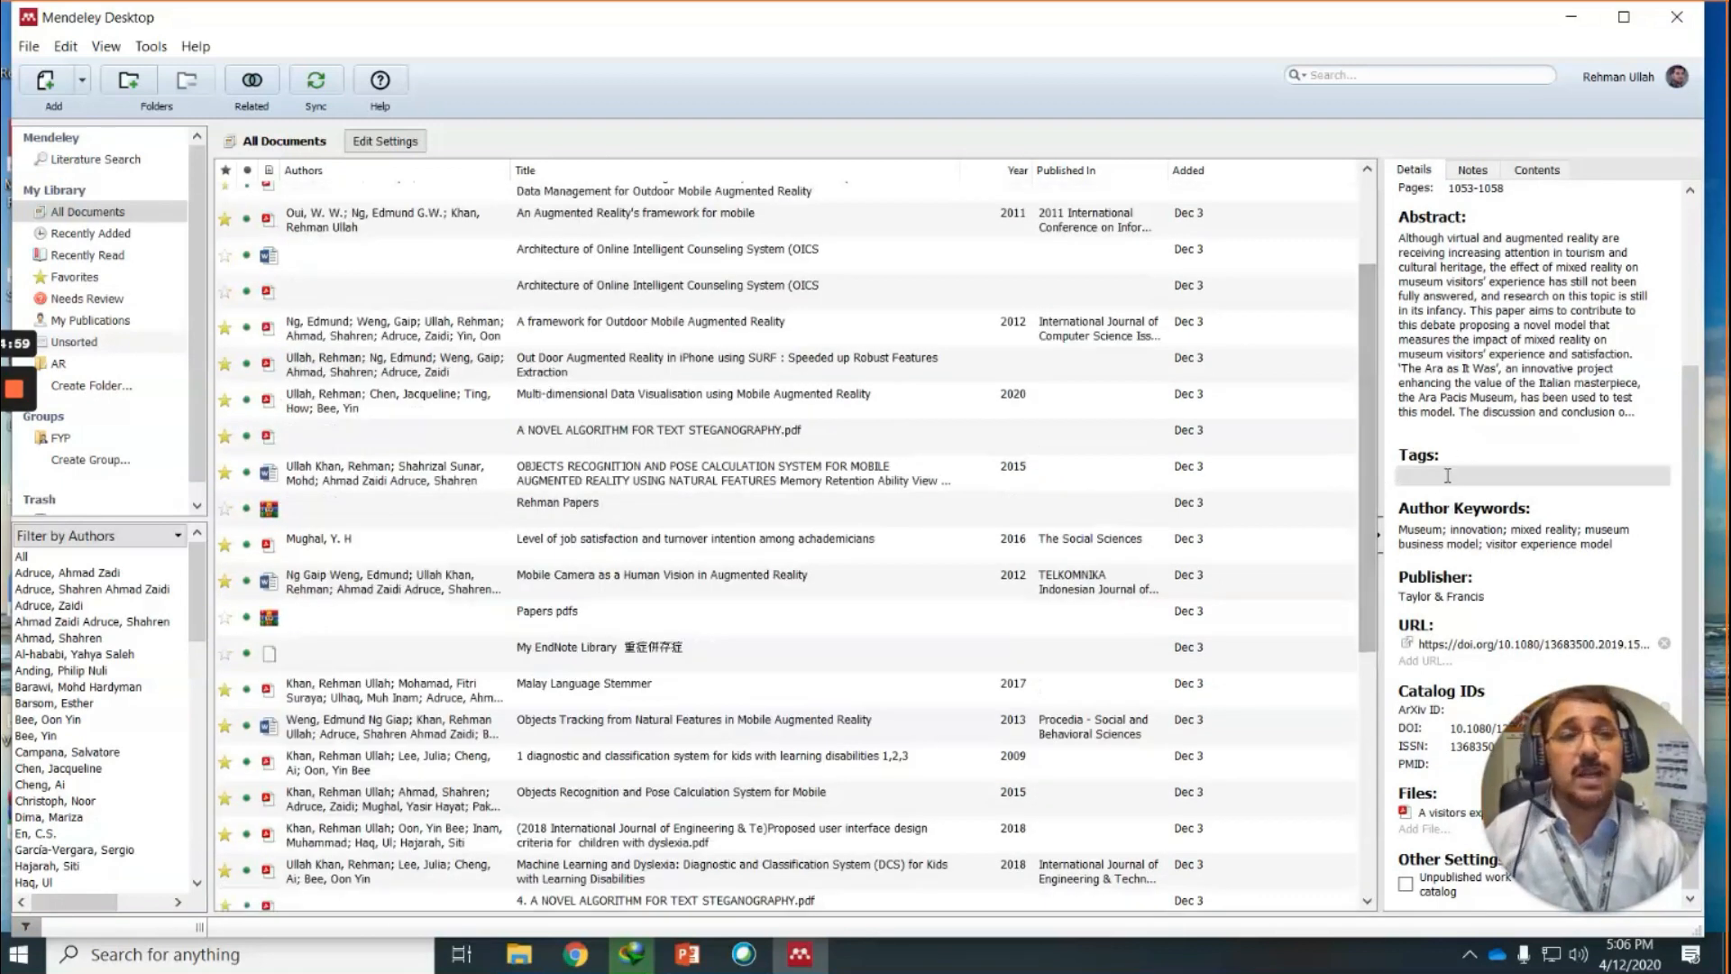
pyautogui.scroll(3, 1422, 448)
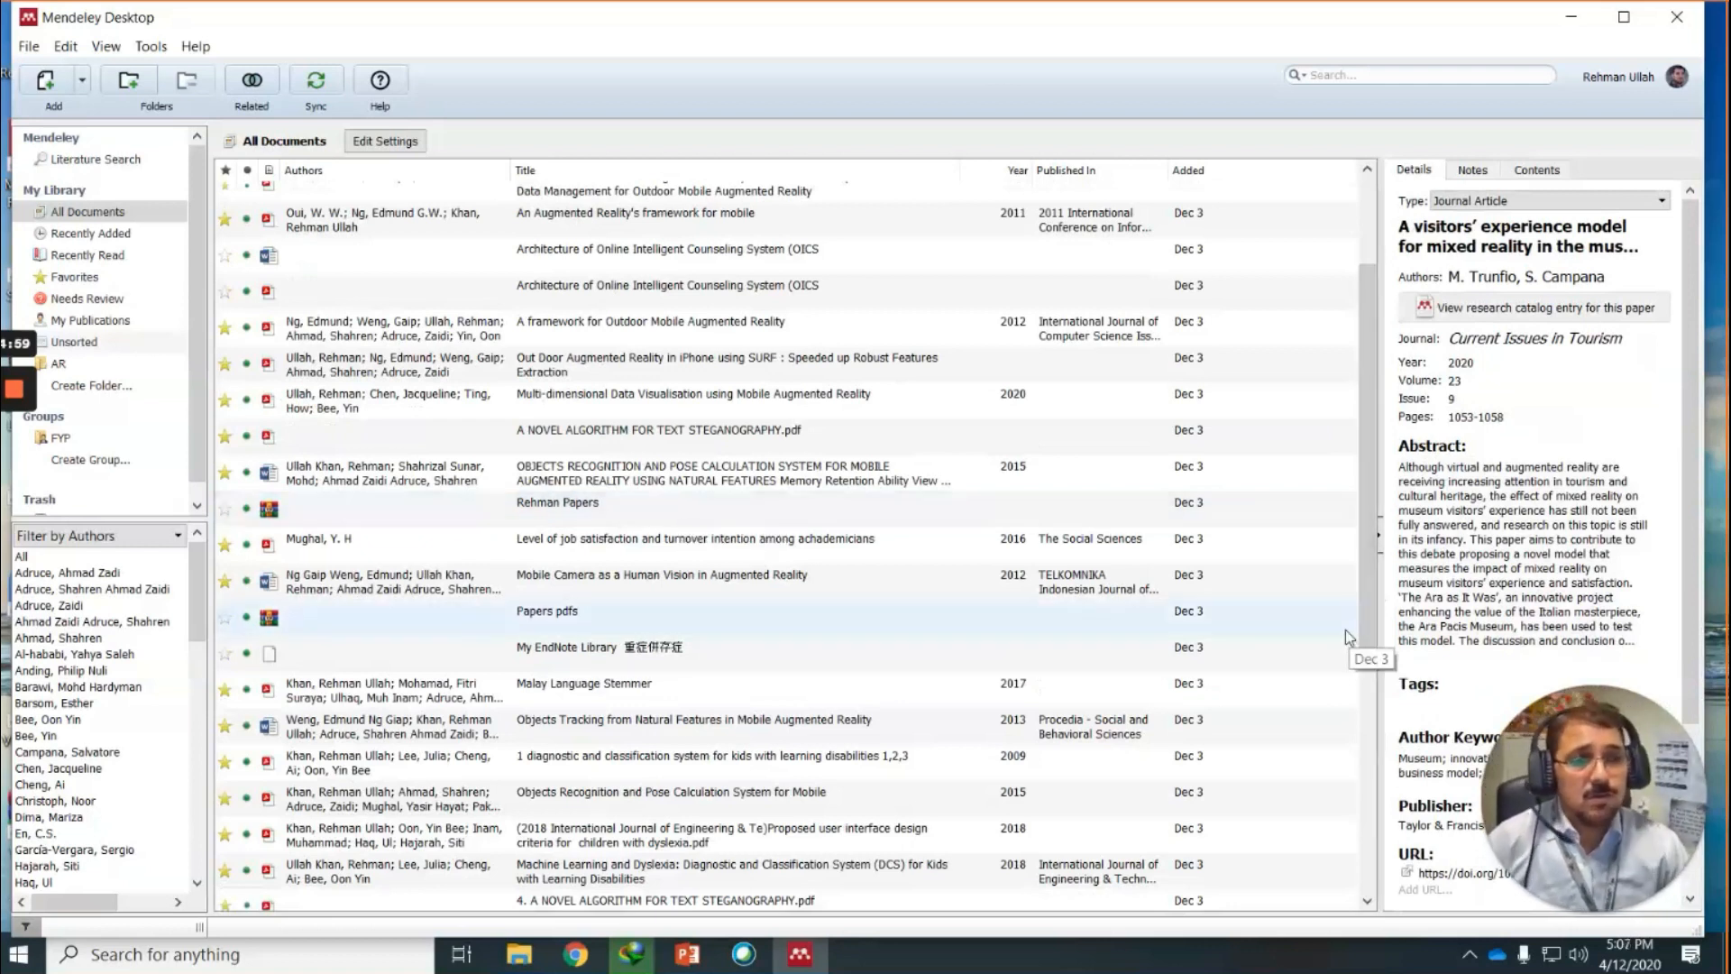
pyautogui.click(47, 81)
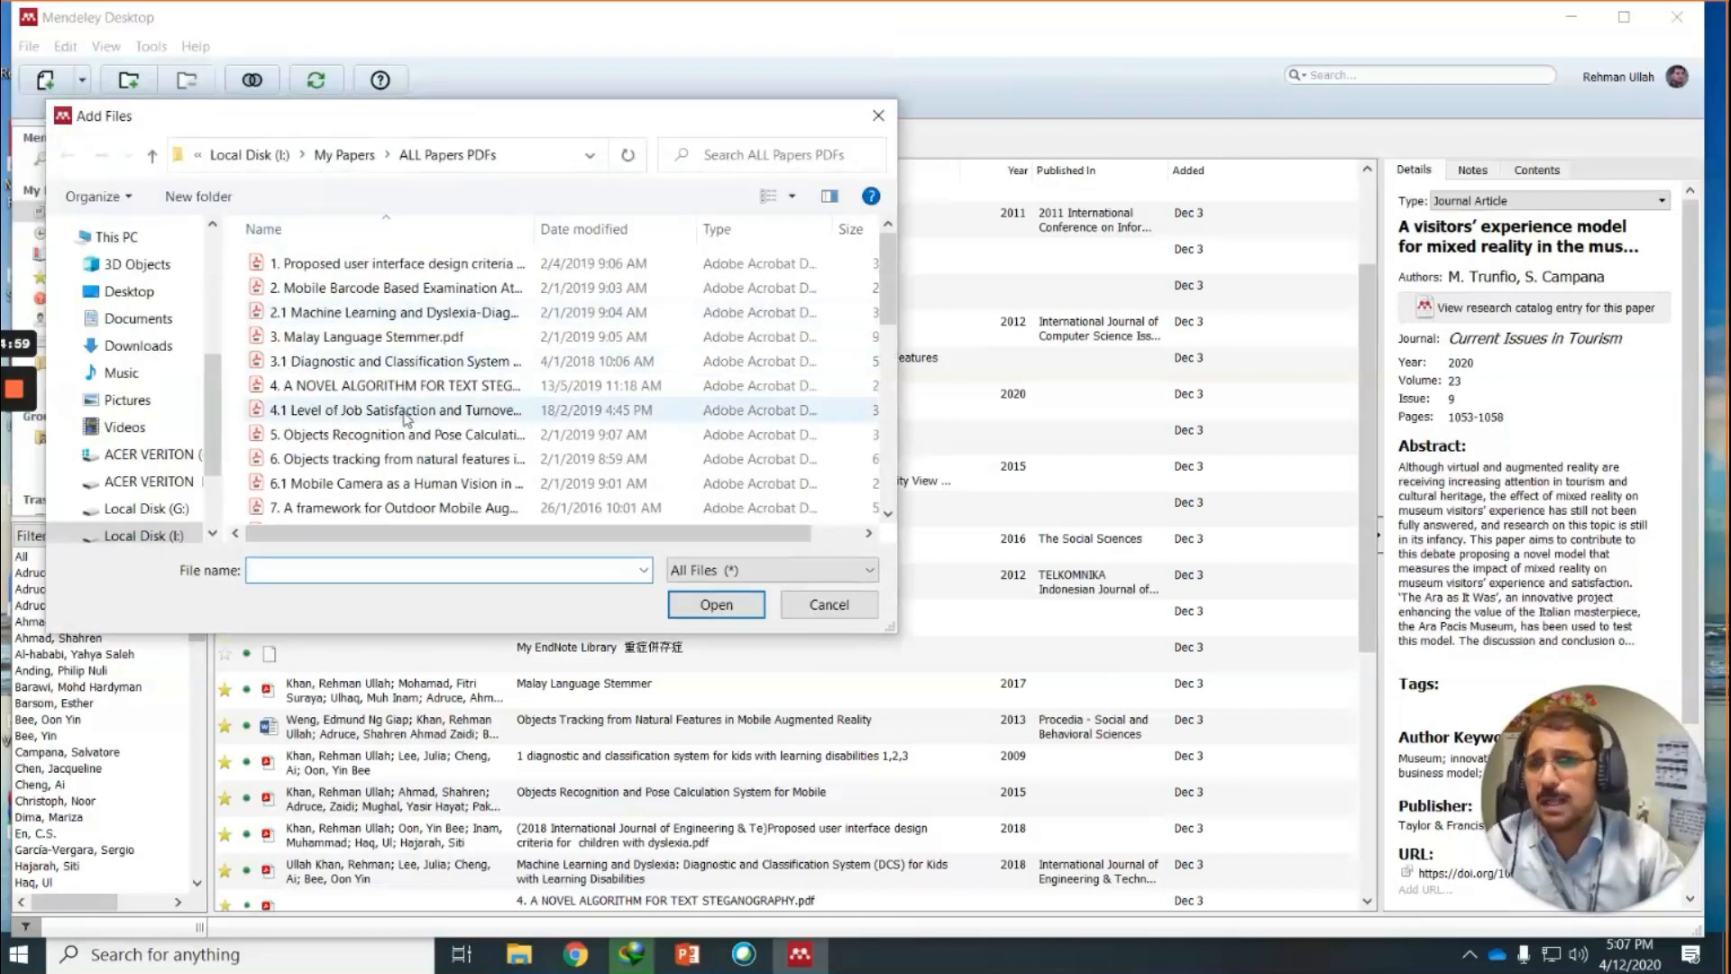
pyautogui.scroll(-4, 405, 418)
pyautogui.scroll(2, 411, 418)
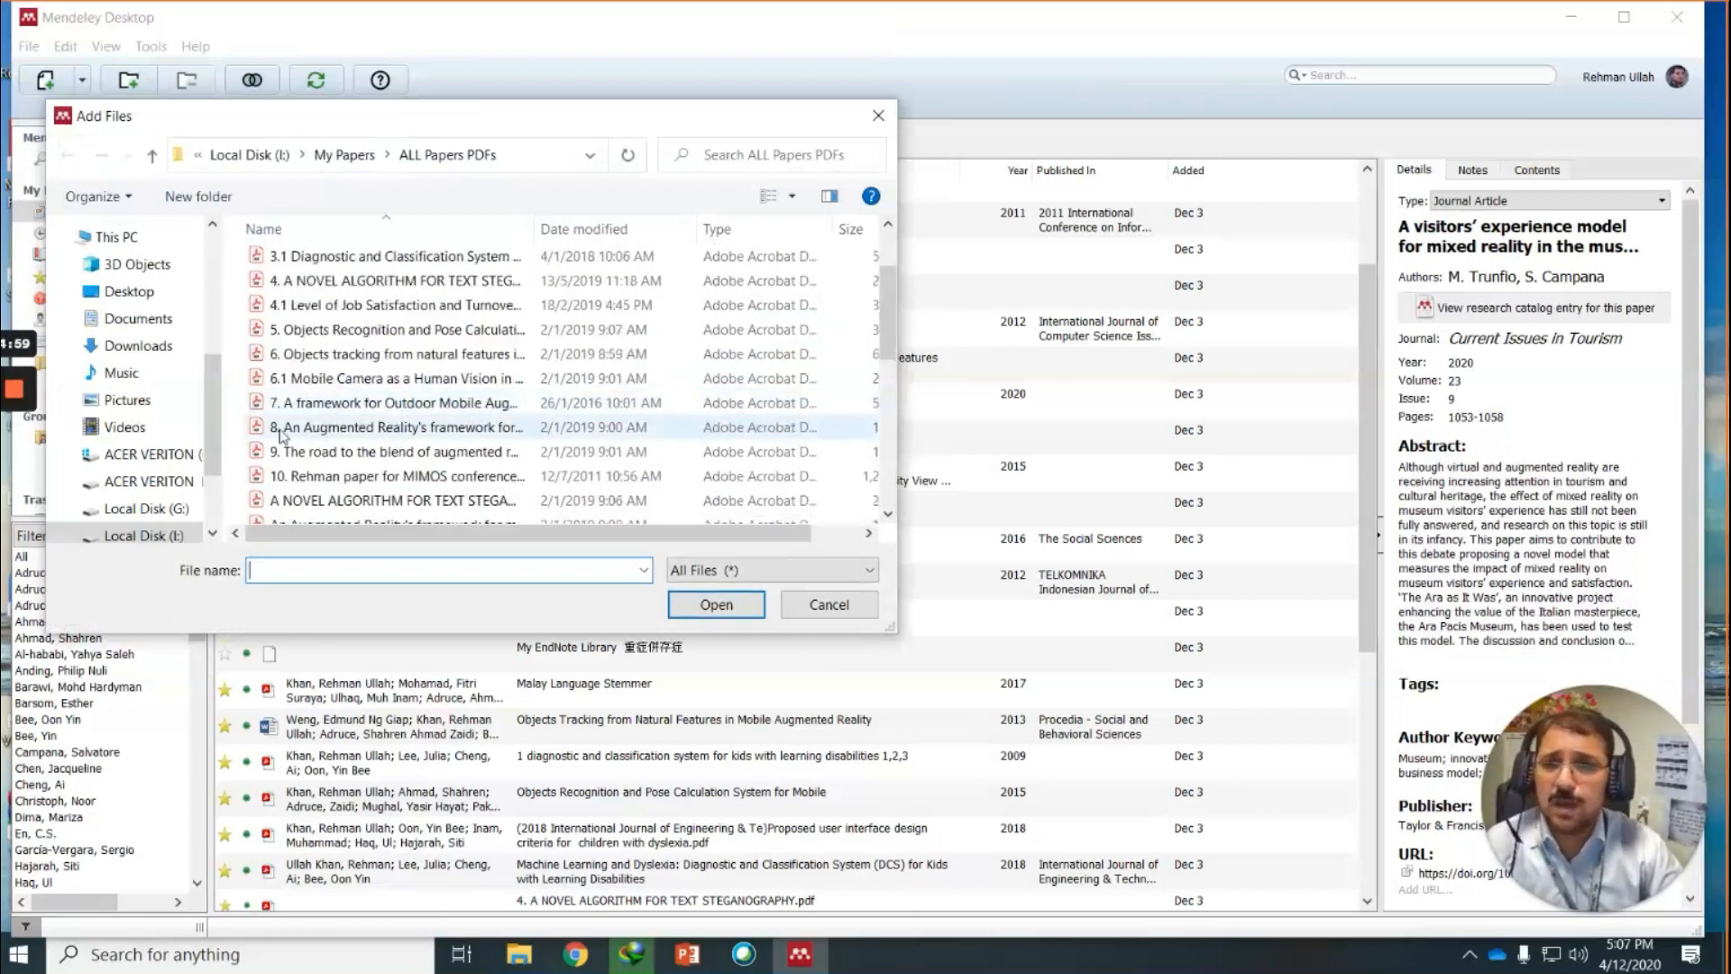
pyautogui.click(402, 403)
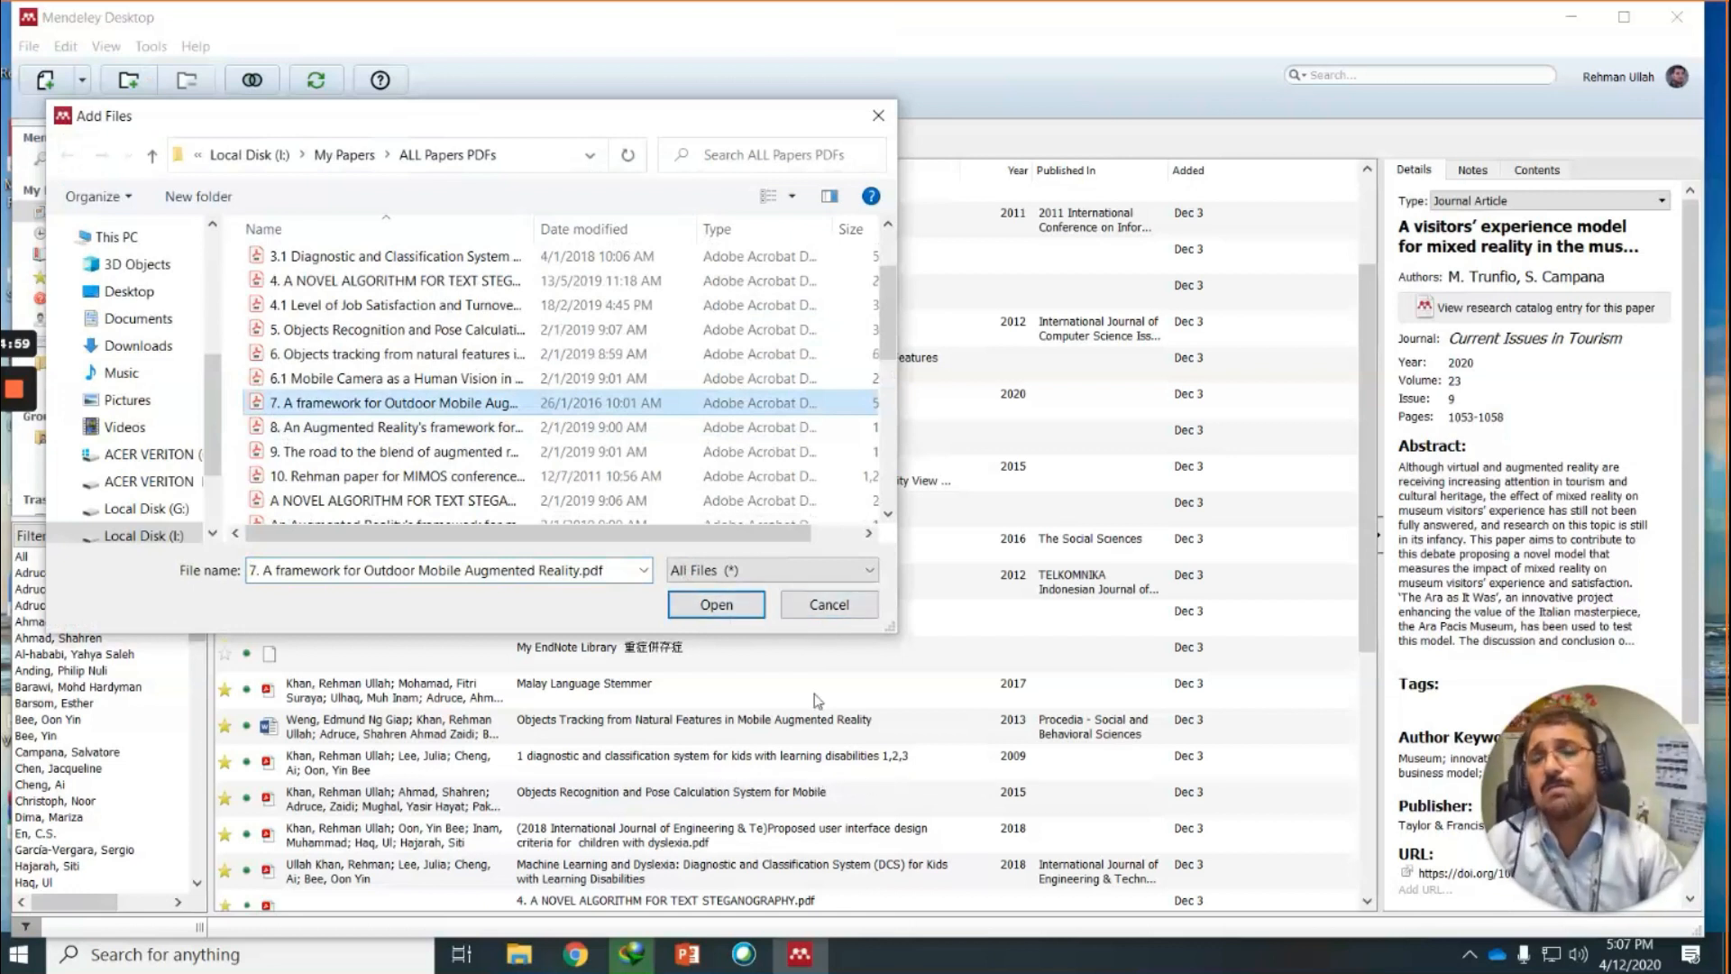
pyautogui.click(830, 600)
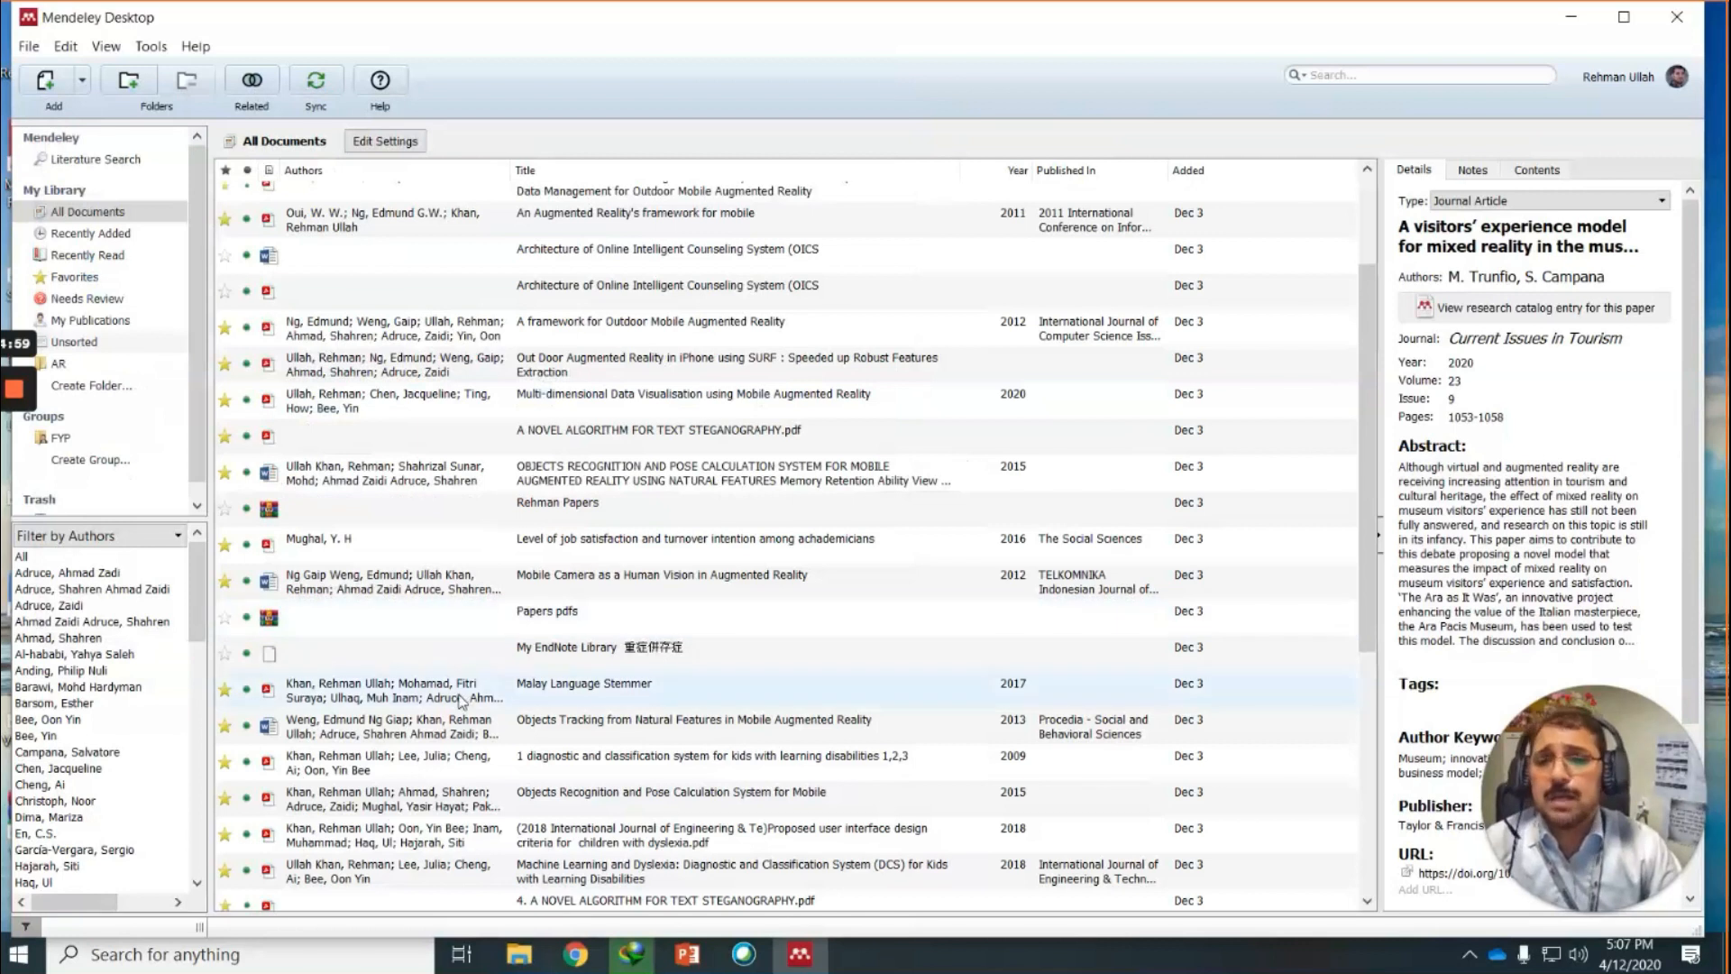
pyautogui.scroll(1, 464, 690)
pyautogui.scroll(-4, 541, 659)
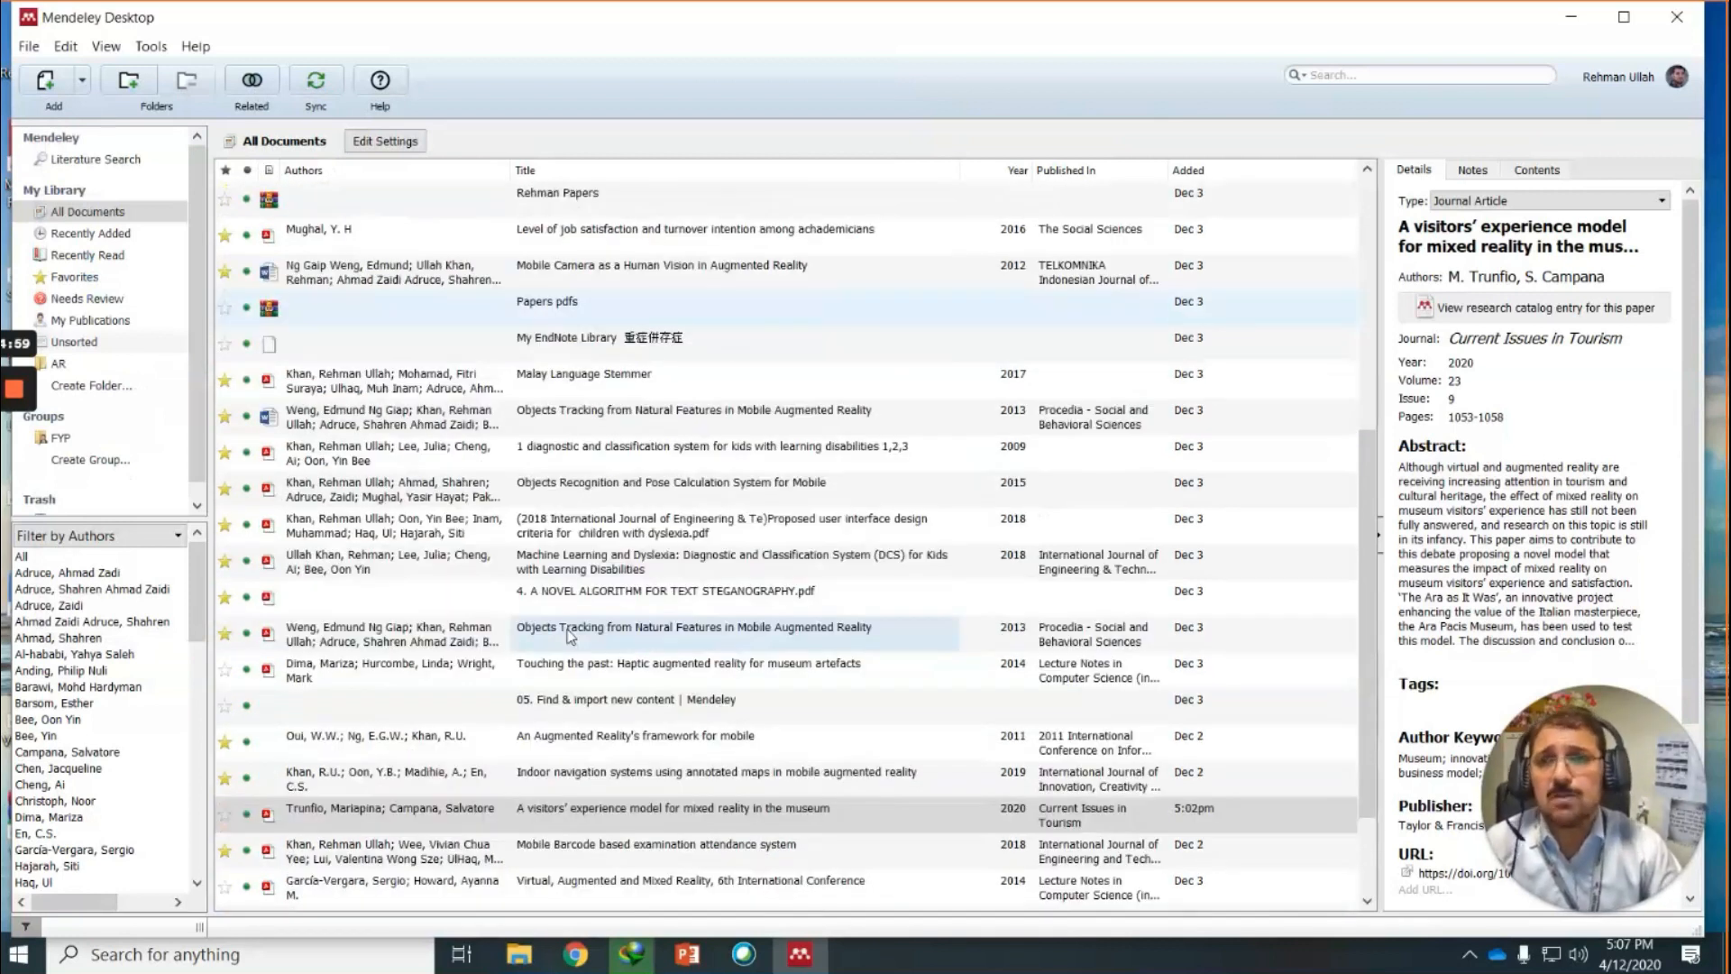
pyautogui.scroll(4, 568, 635)
pyautogui.scroll(-5, 569, 628)
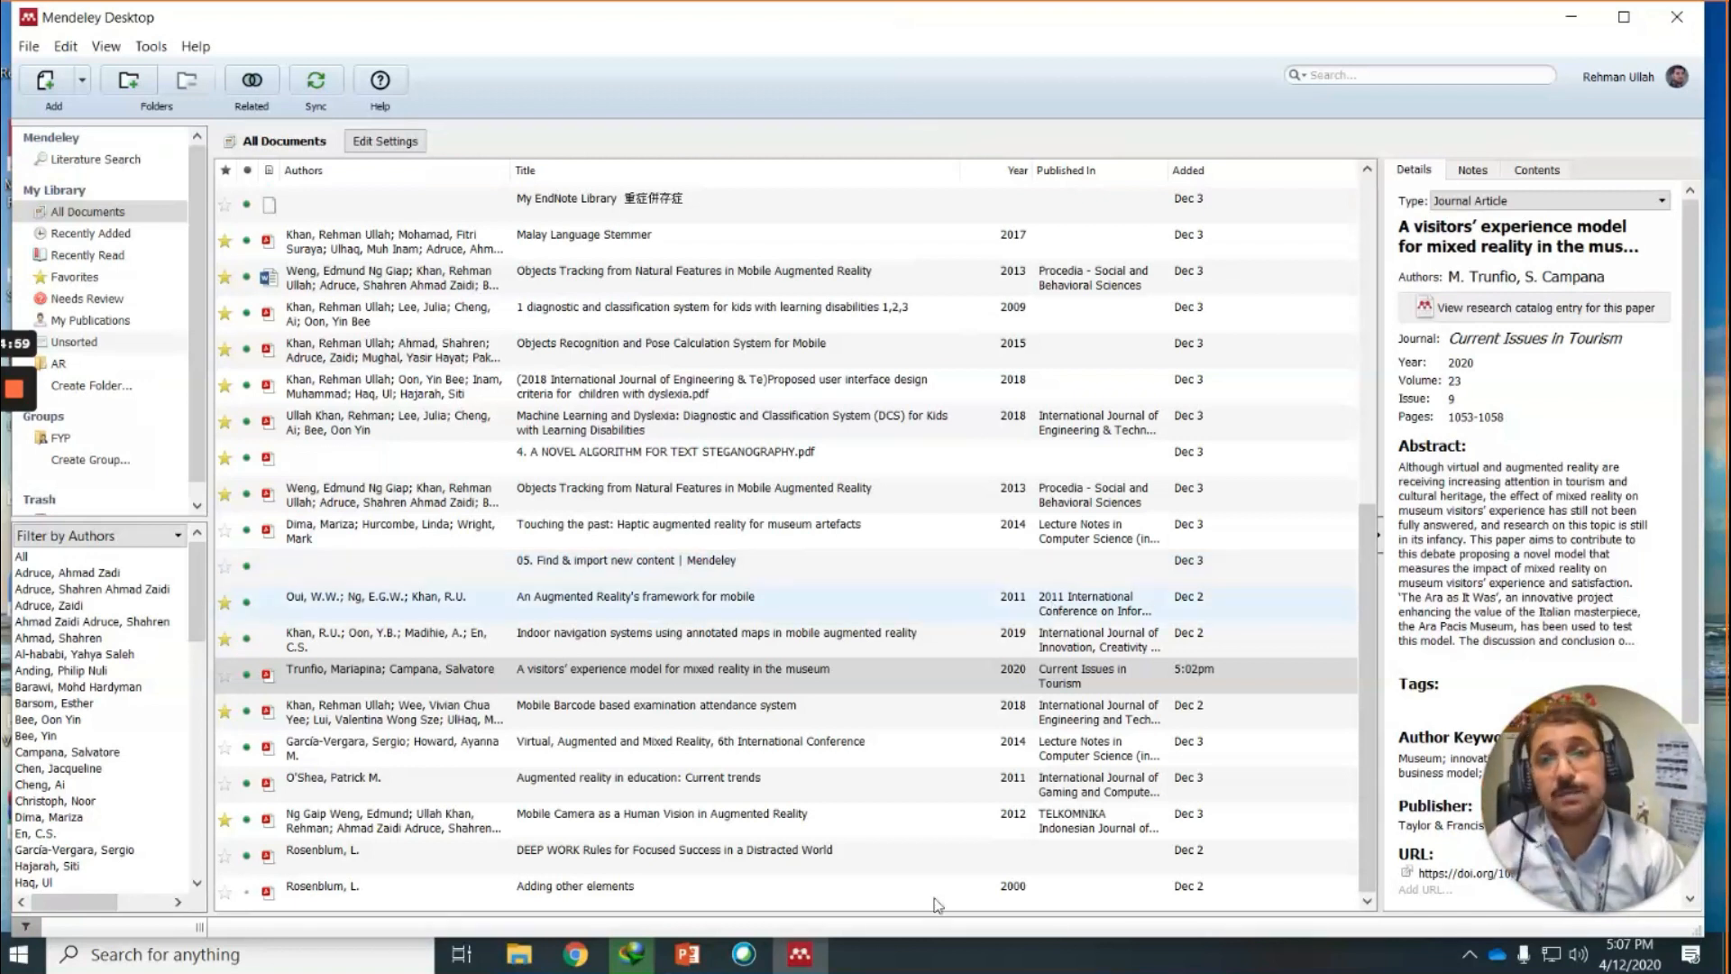
# Switch to Google Chrome and open a fresh new tab showing Mendeley's Computer Science Paper Of The Day.
pyautogui.click(575, 954)
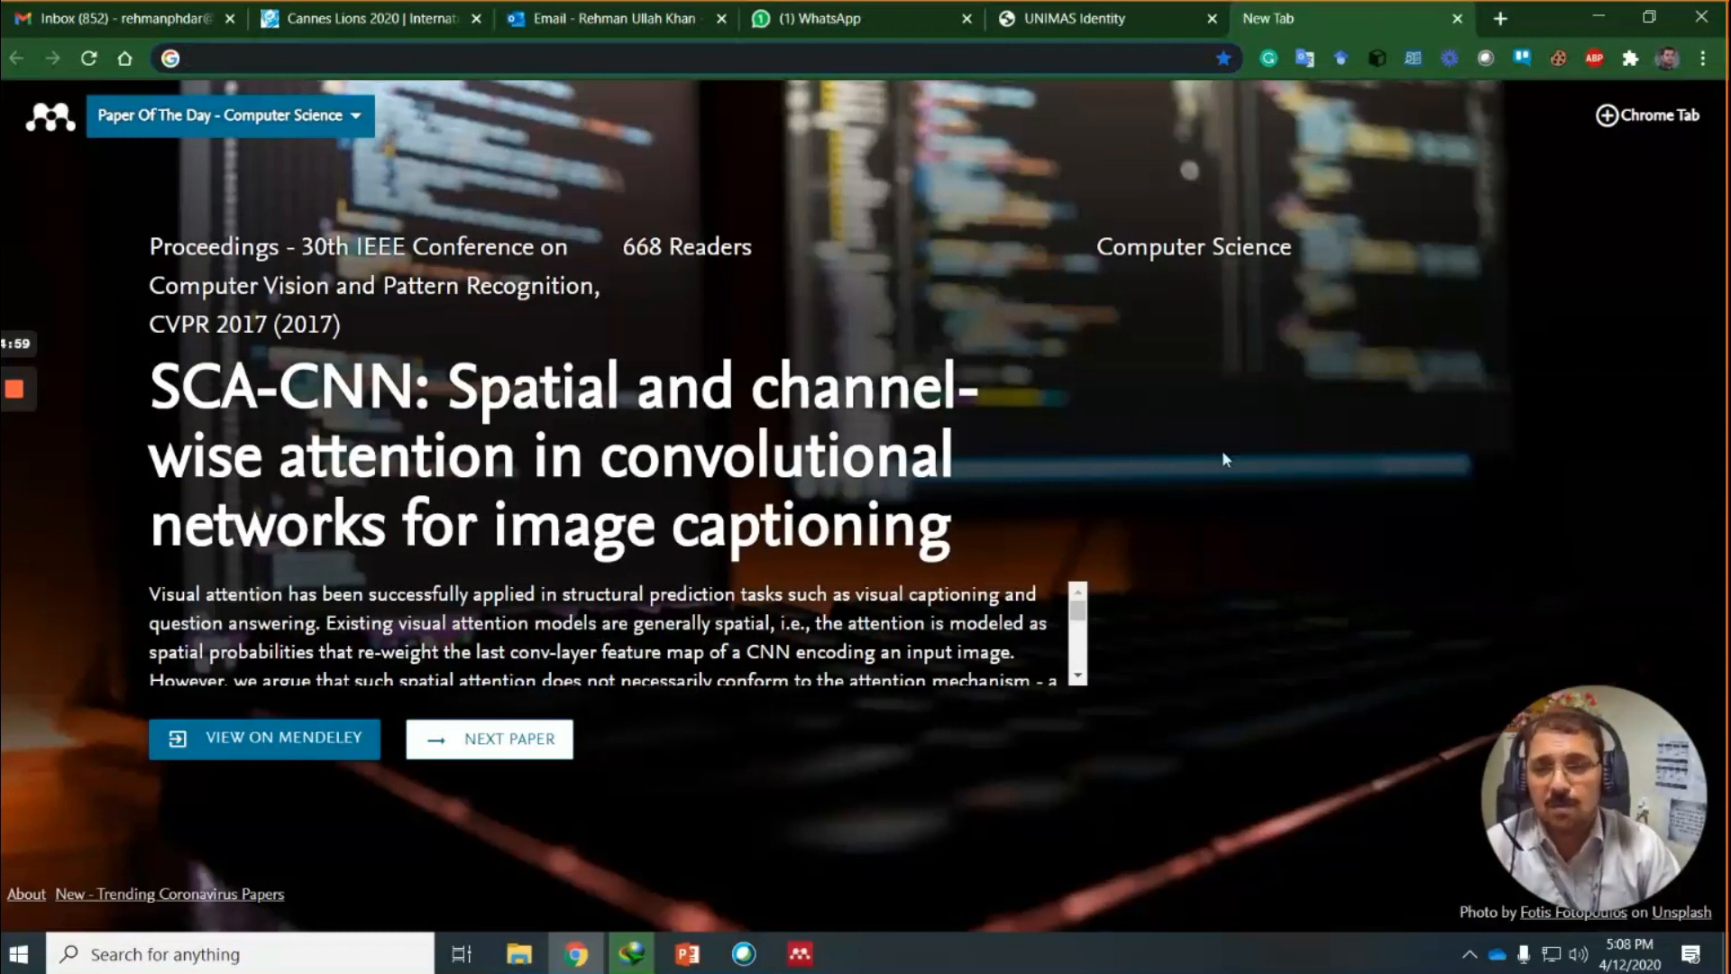
pyautogui.click(1456, 20)
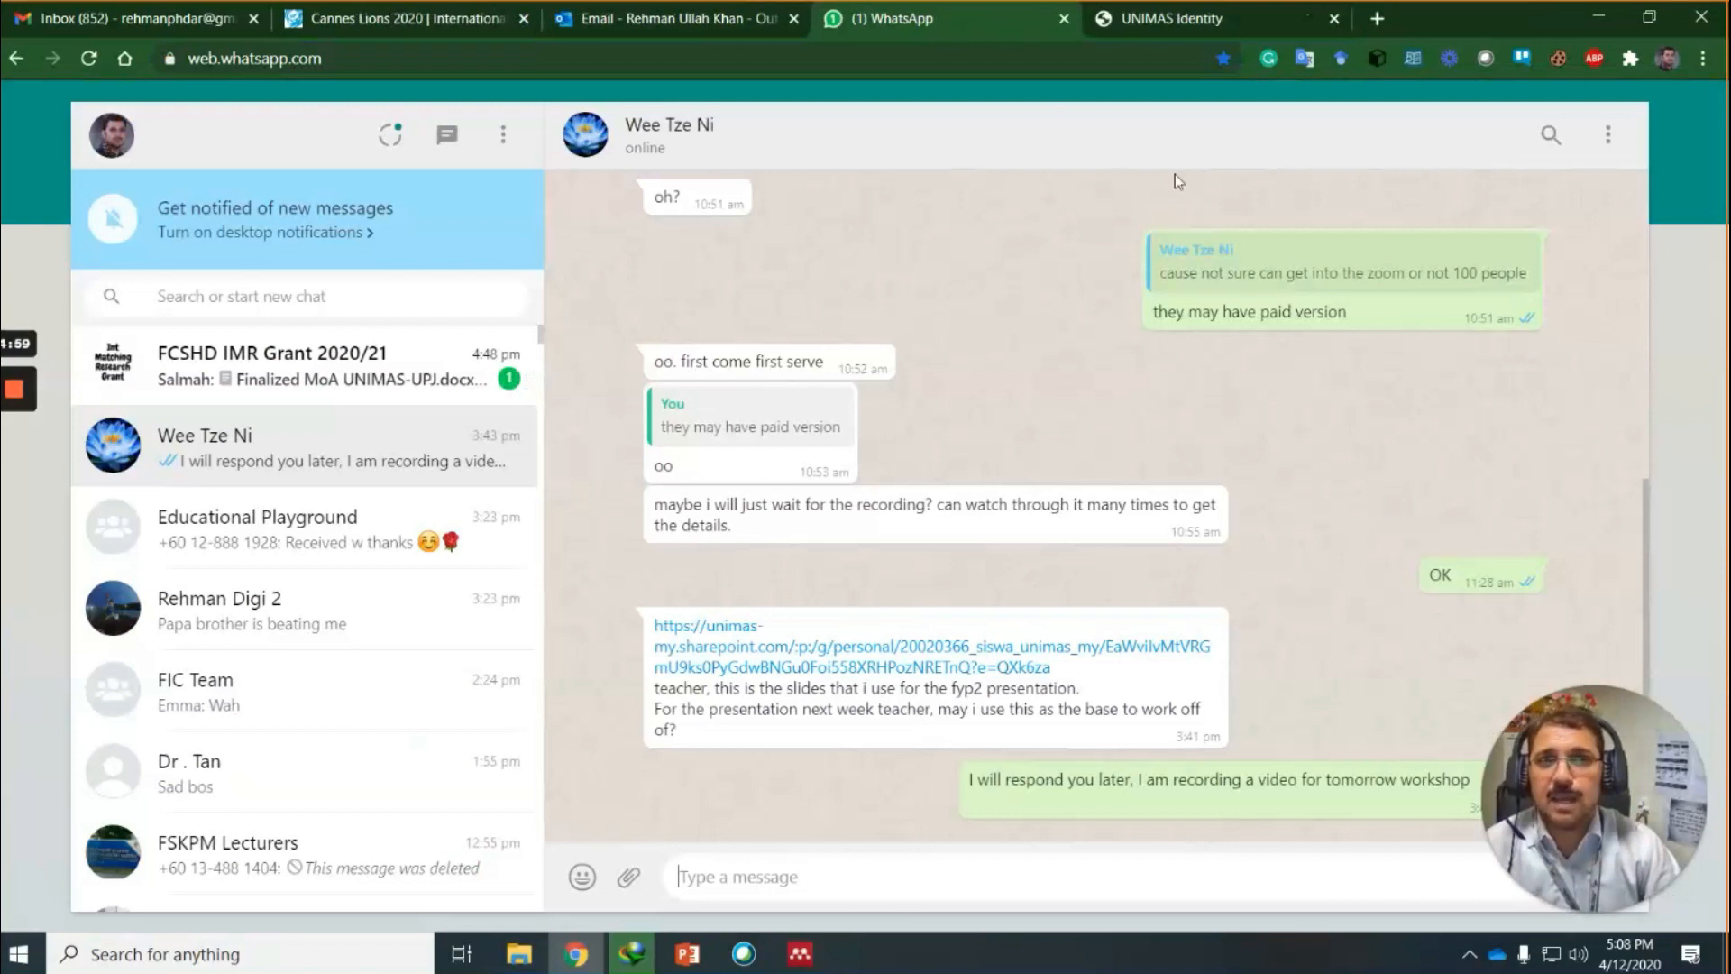
pyautogui.click(1376, 20)
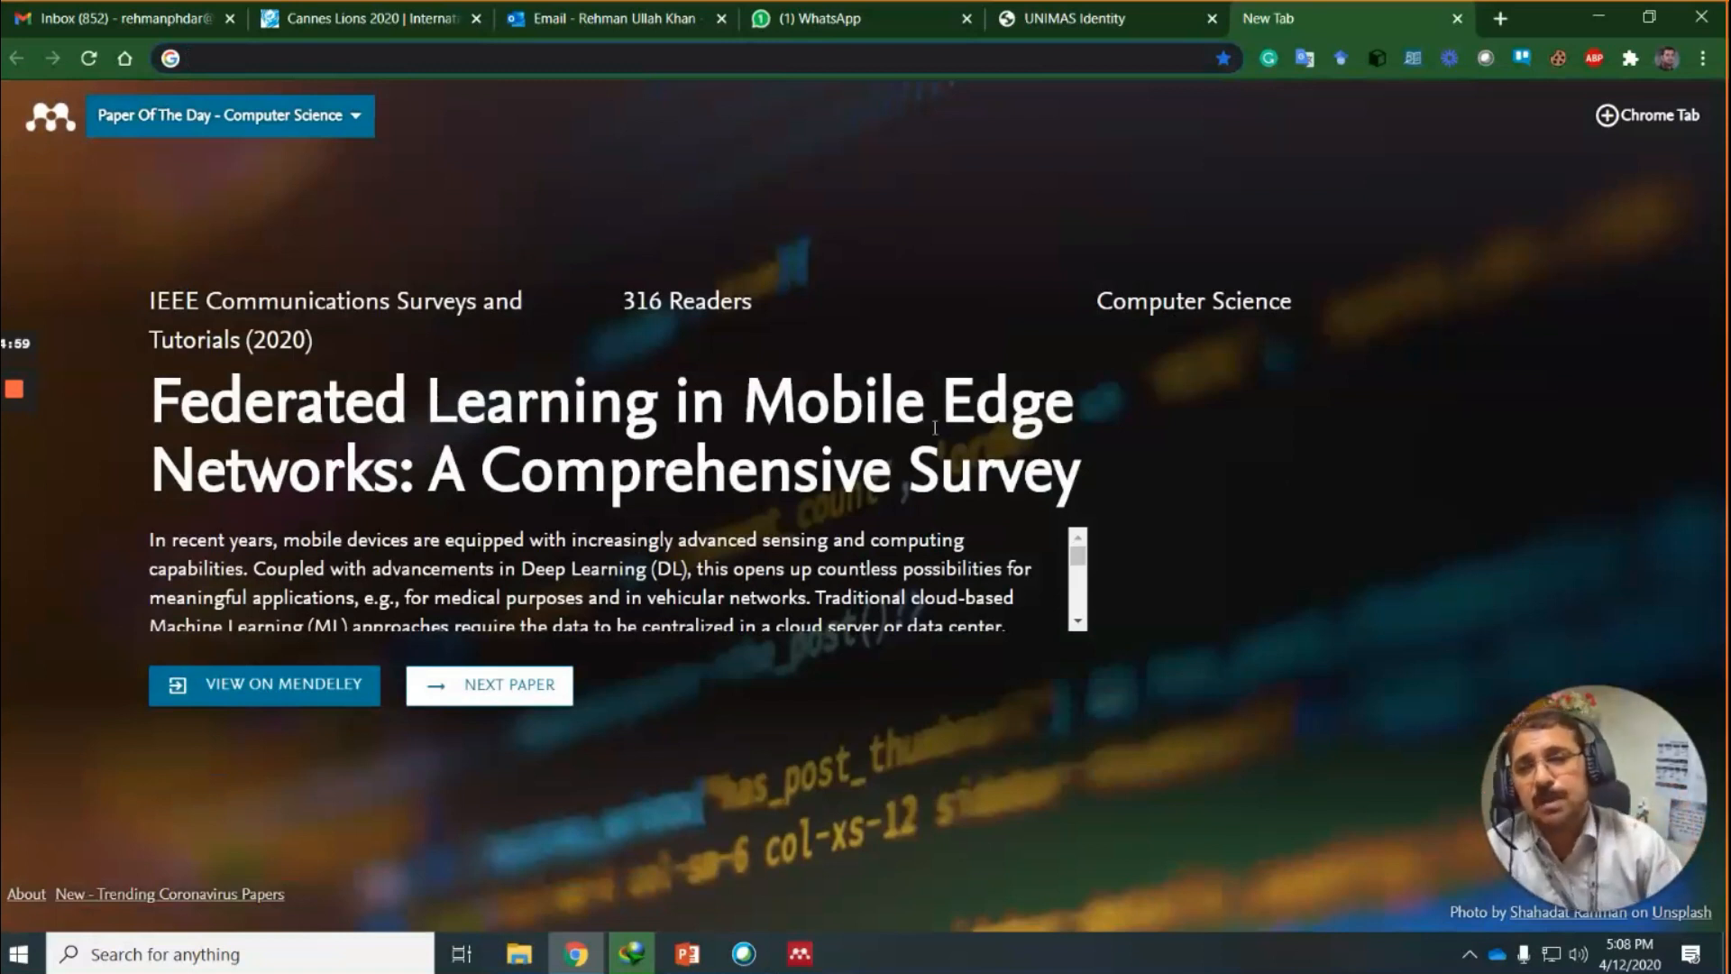
# Examine the title, readership and publication source of the "Federated Learning in Mobile Edge Networks: A Comprehensive Survey" paper.
pyautogui.moveTo(156, 404); pyautogui.dragTo(1076, 461)
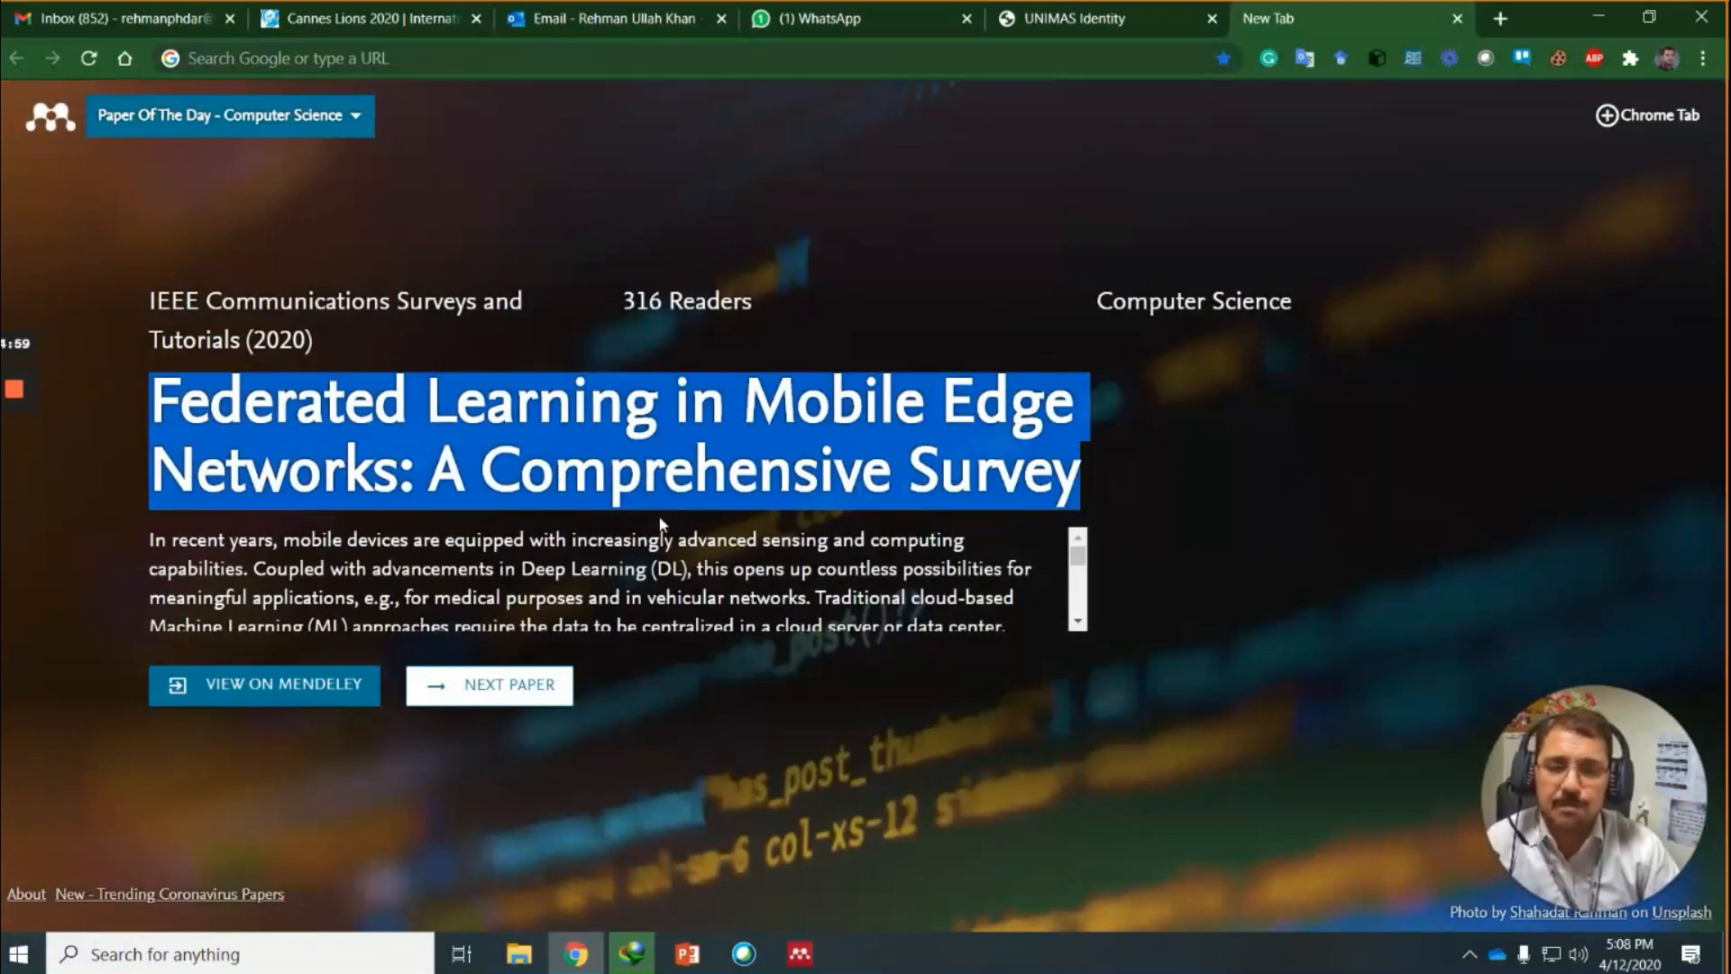
pyautogui.moveTo(622, 303); pyautogui.dragTo(781, 309)
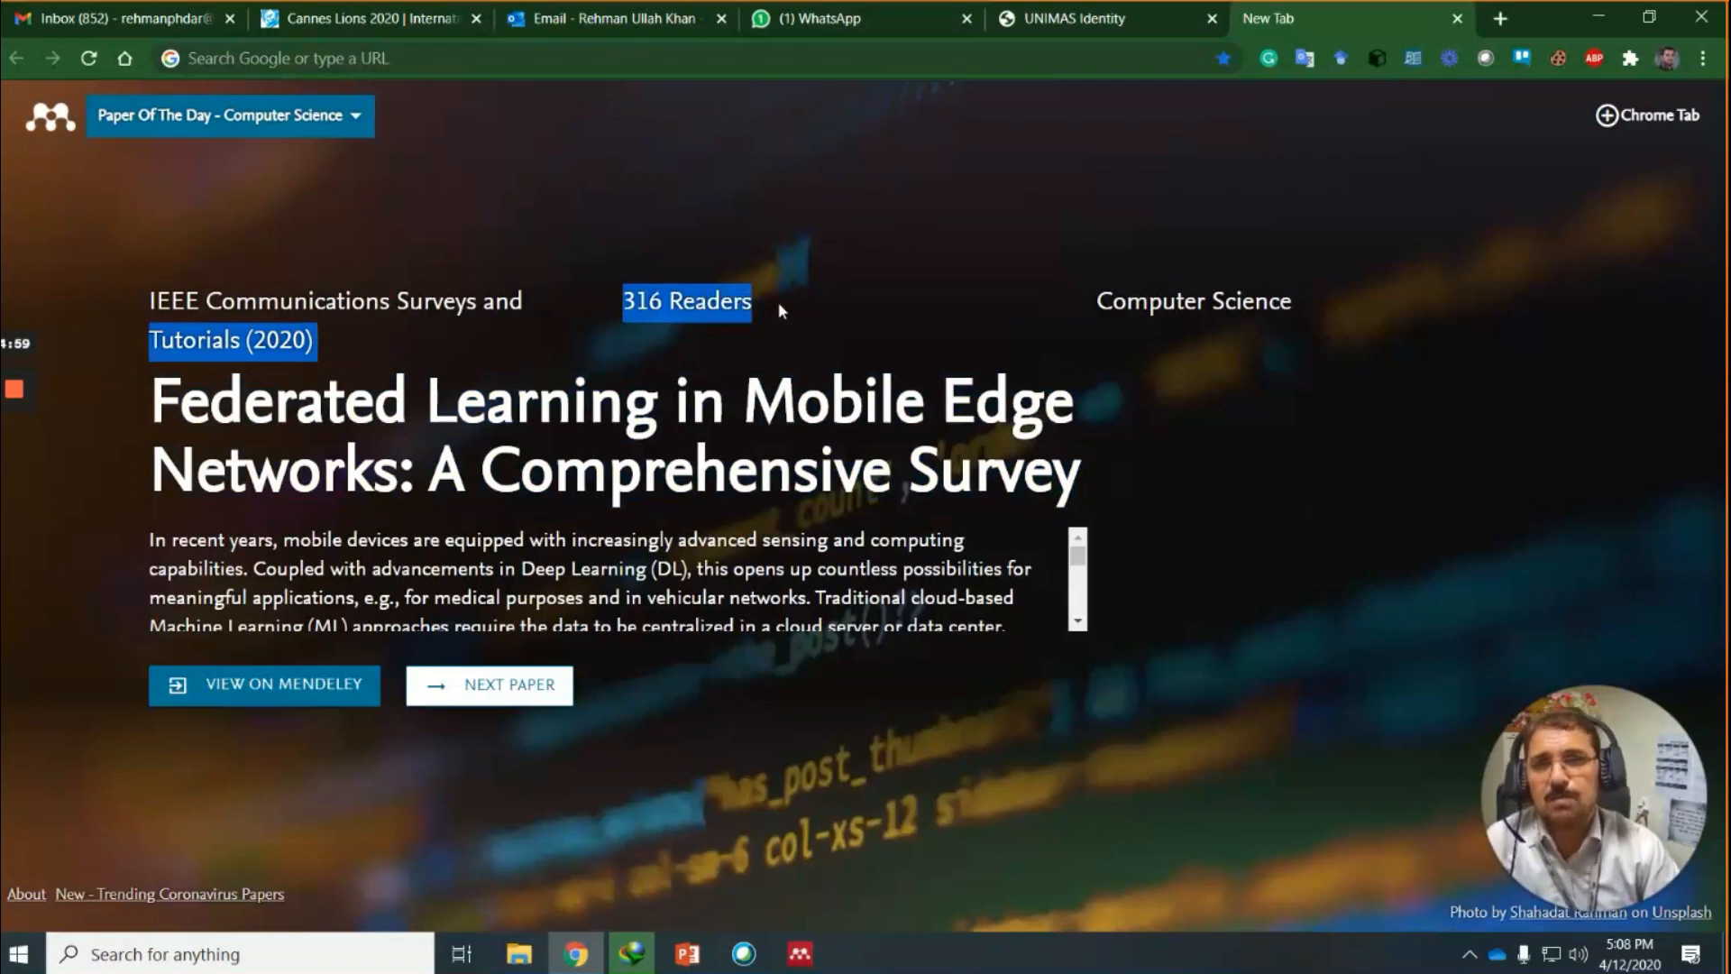
pyautogui.click(597, 315)
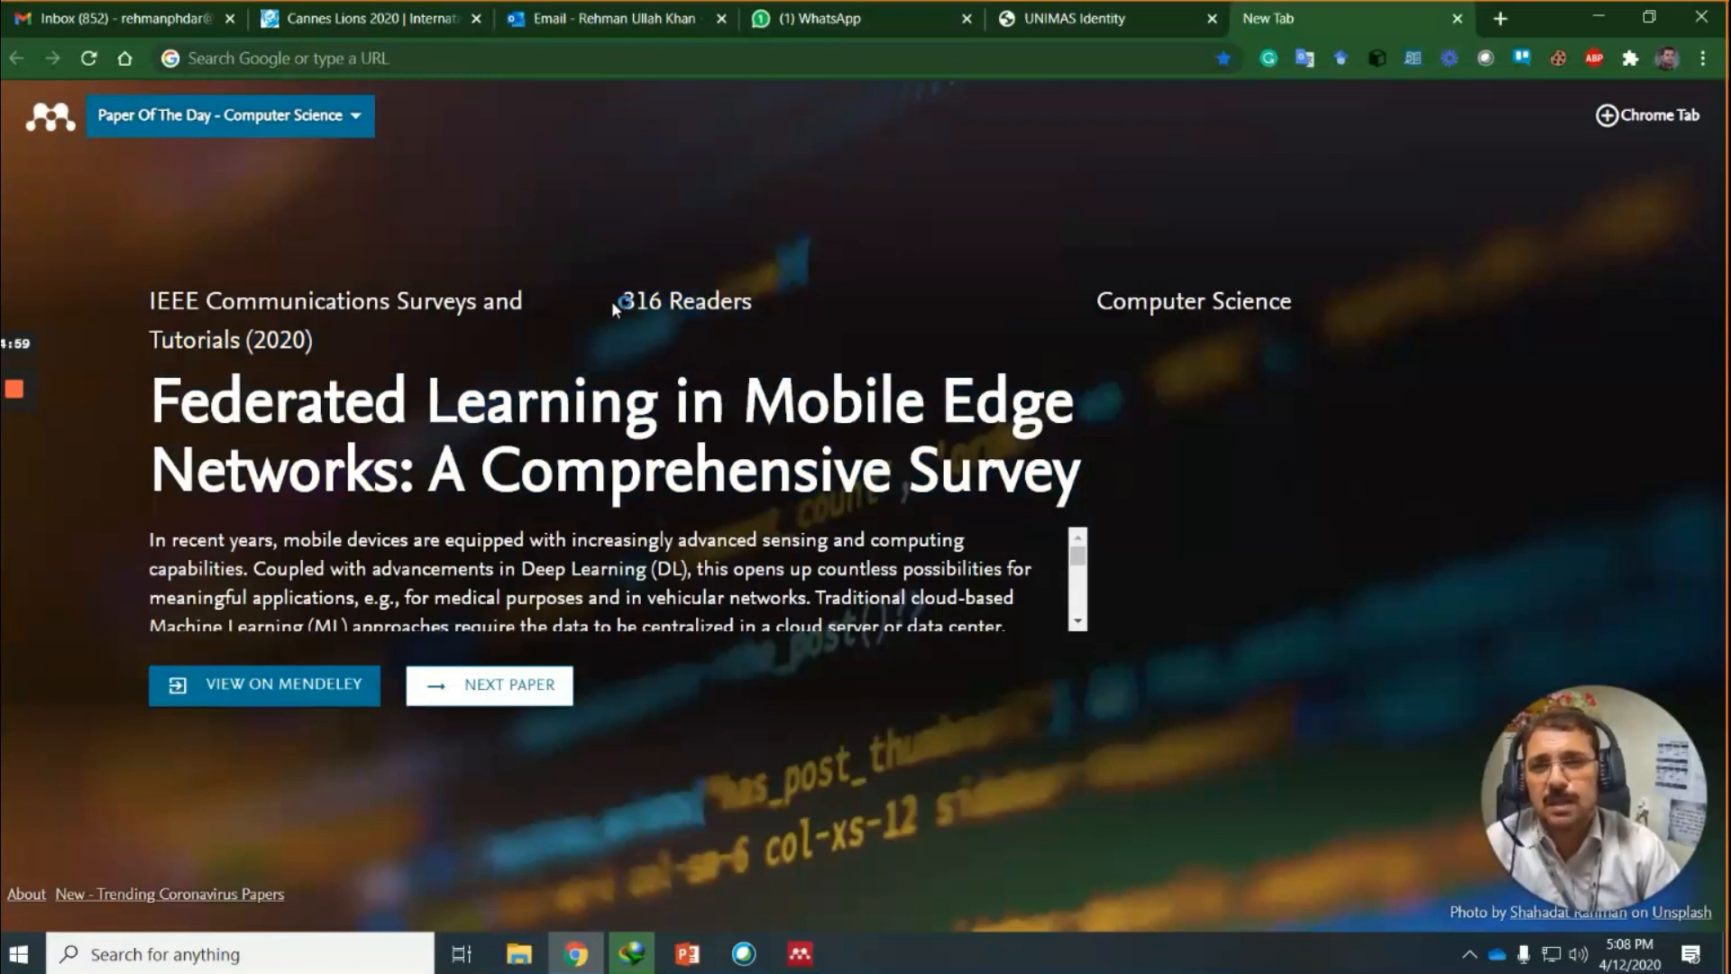
pyautogui.moveTo(624, 303); pyautogui.dragTo(719, 310)
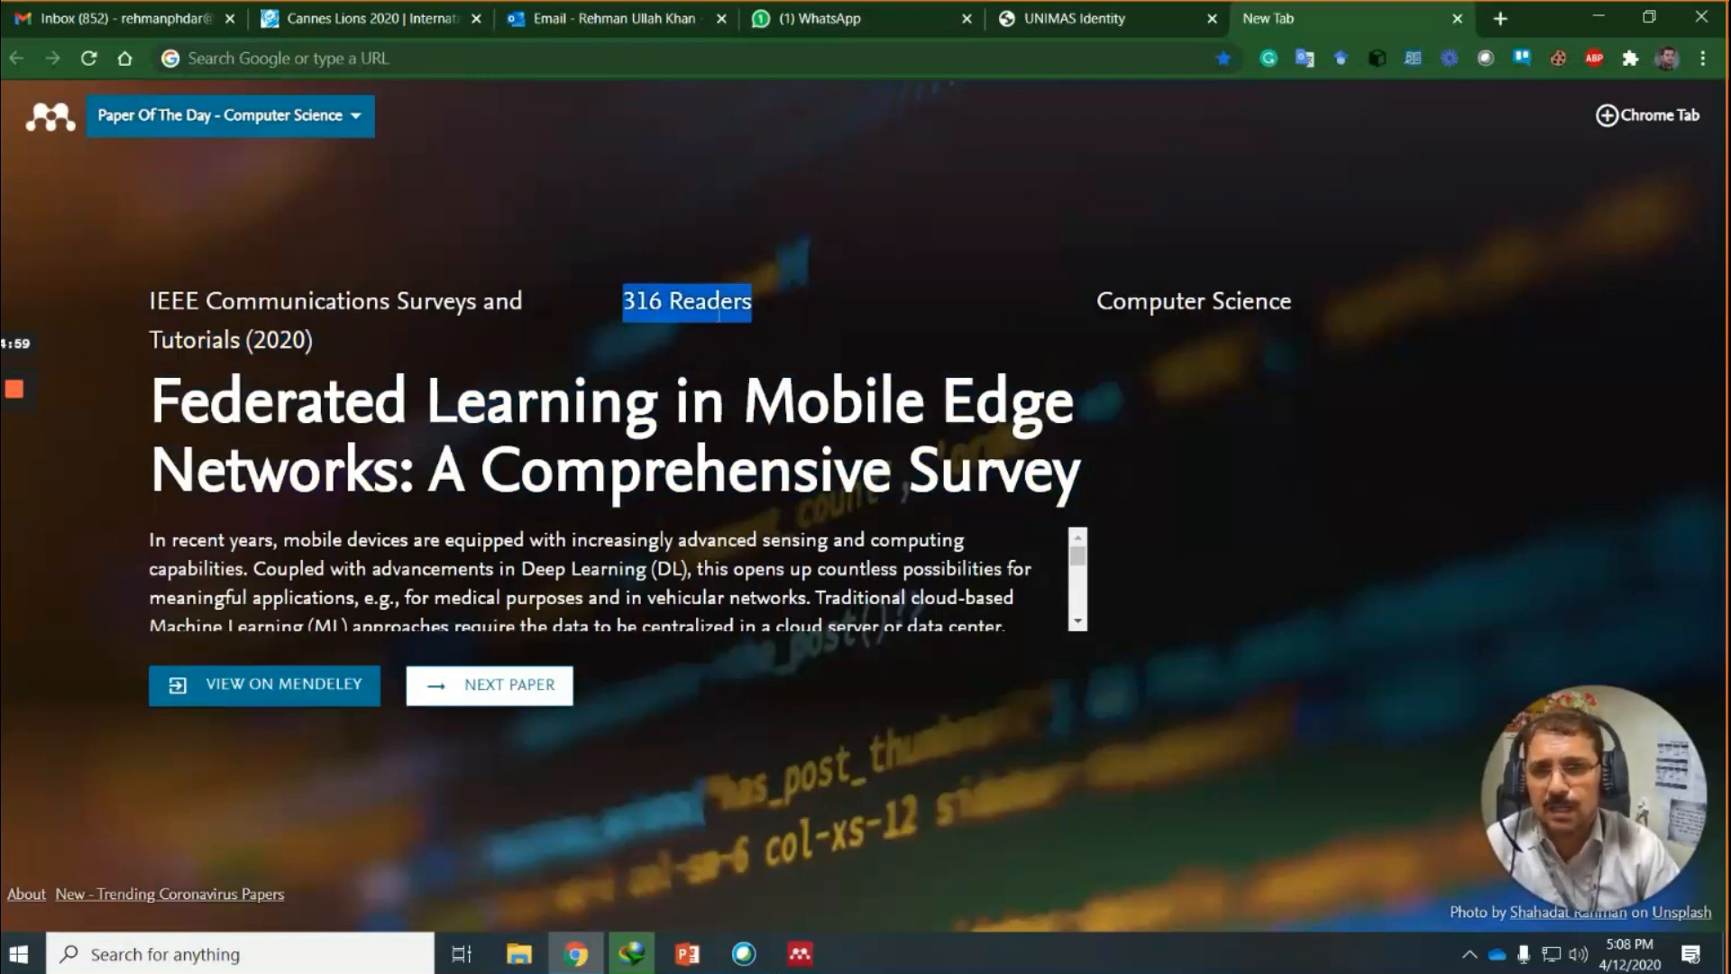
pyautogui.moveTo(312, 341); pyautogui.dragTo(150, 337)
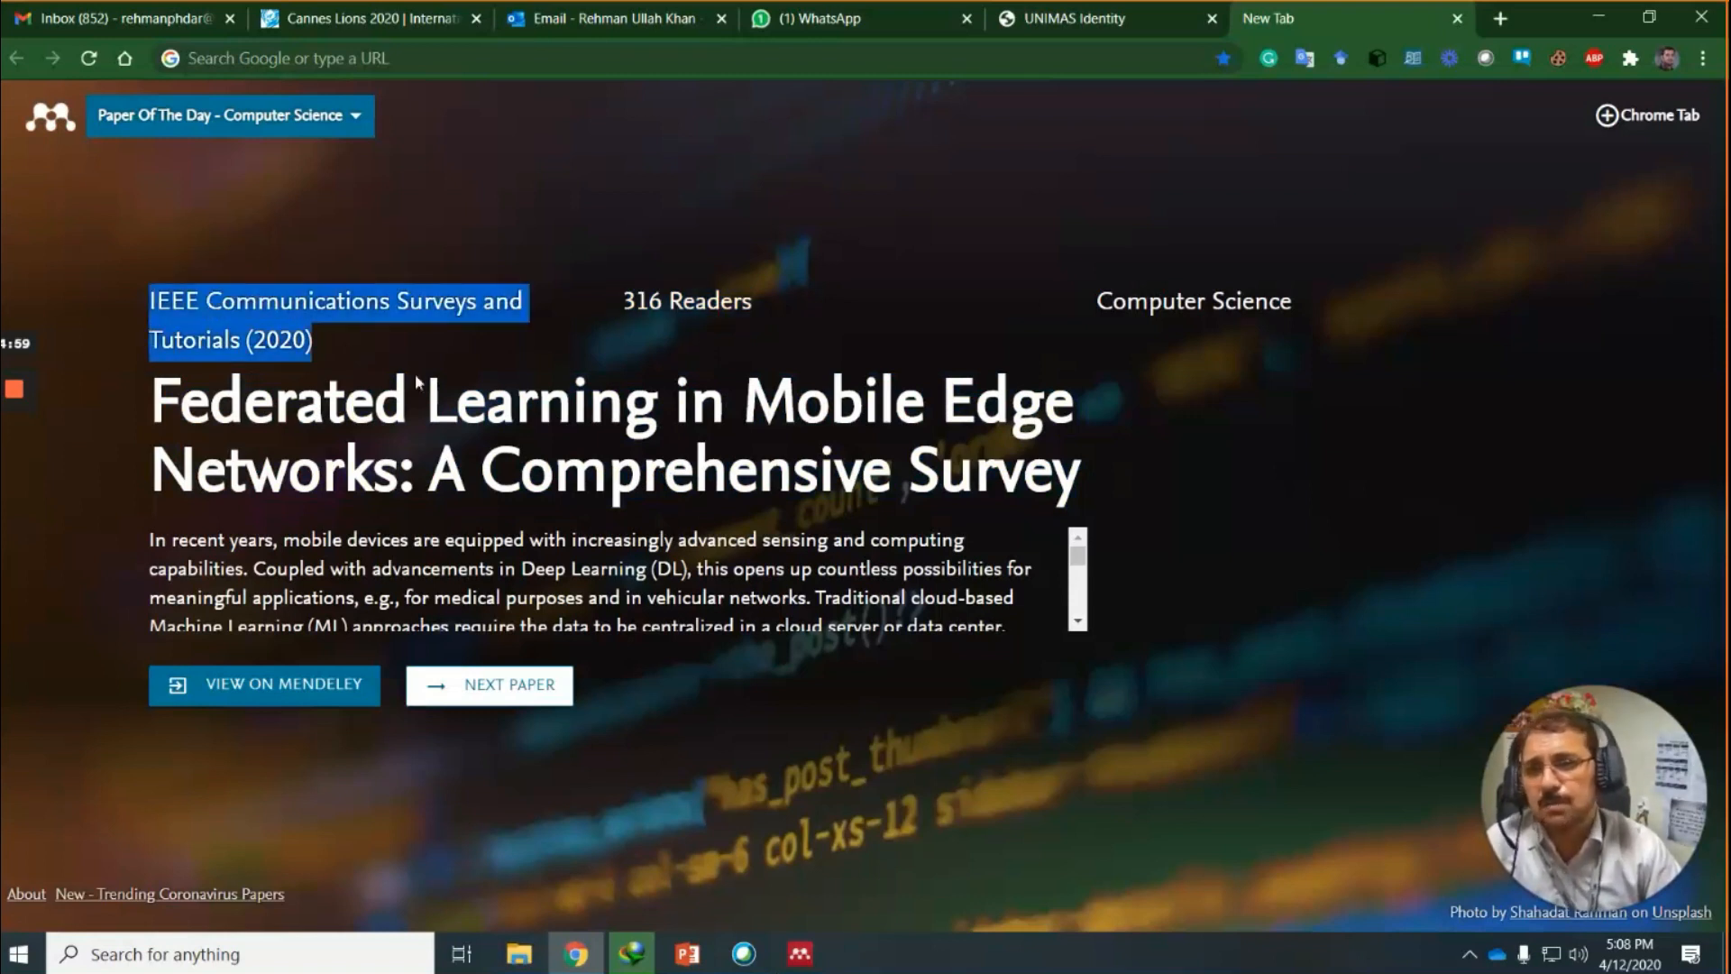
# Examine the paper's Computer Science subject label and look through the list of subject categories offered for Paper Of The Day.
pyautogui.moveTo(1089, 307); pyautogui.dragTo(1395, 311)
pyautogui.click(1160, 342)
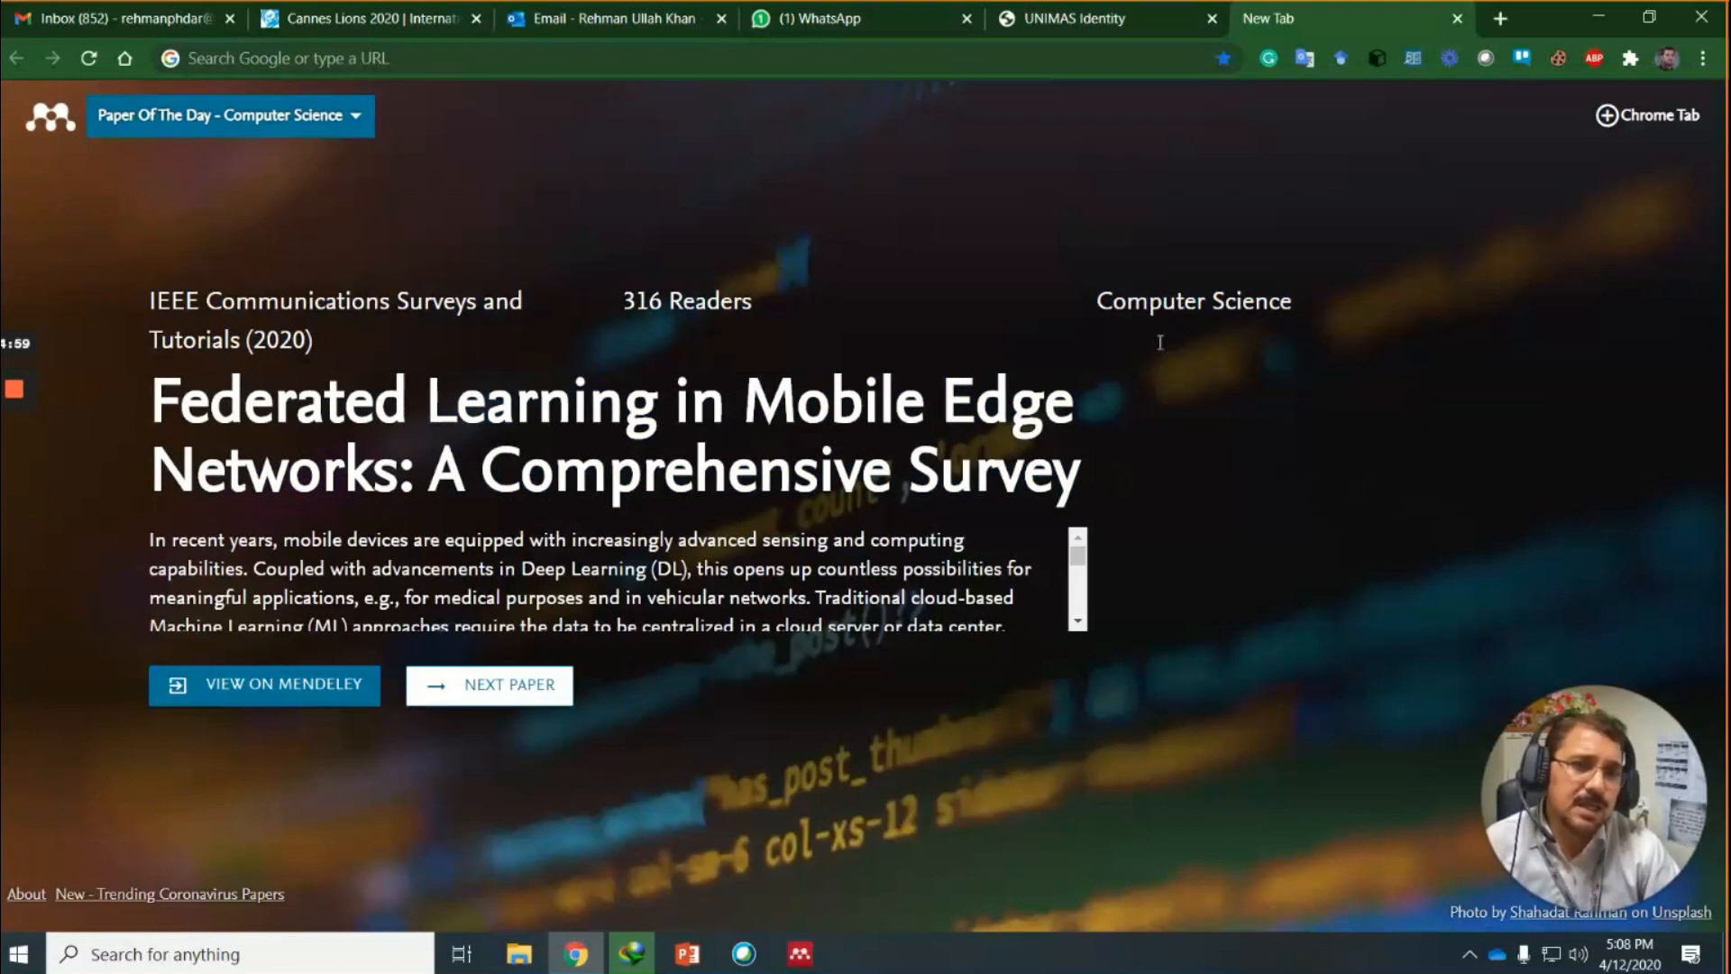
pyautogui.tripleClick(1385, 306)
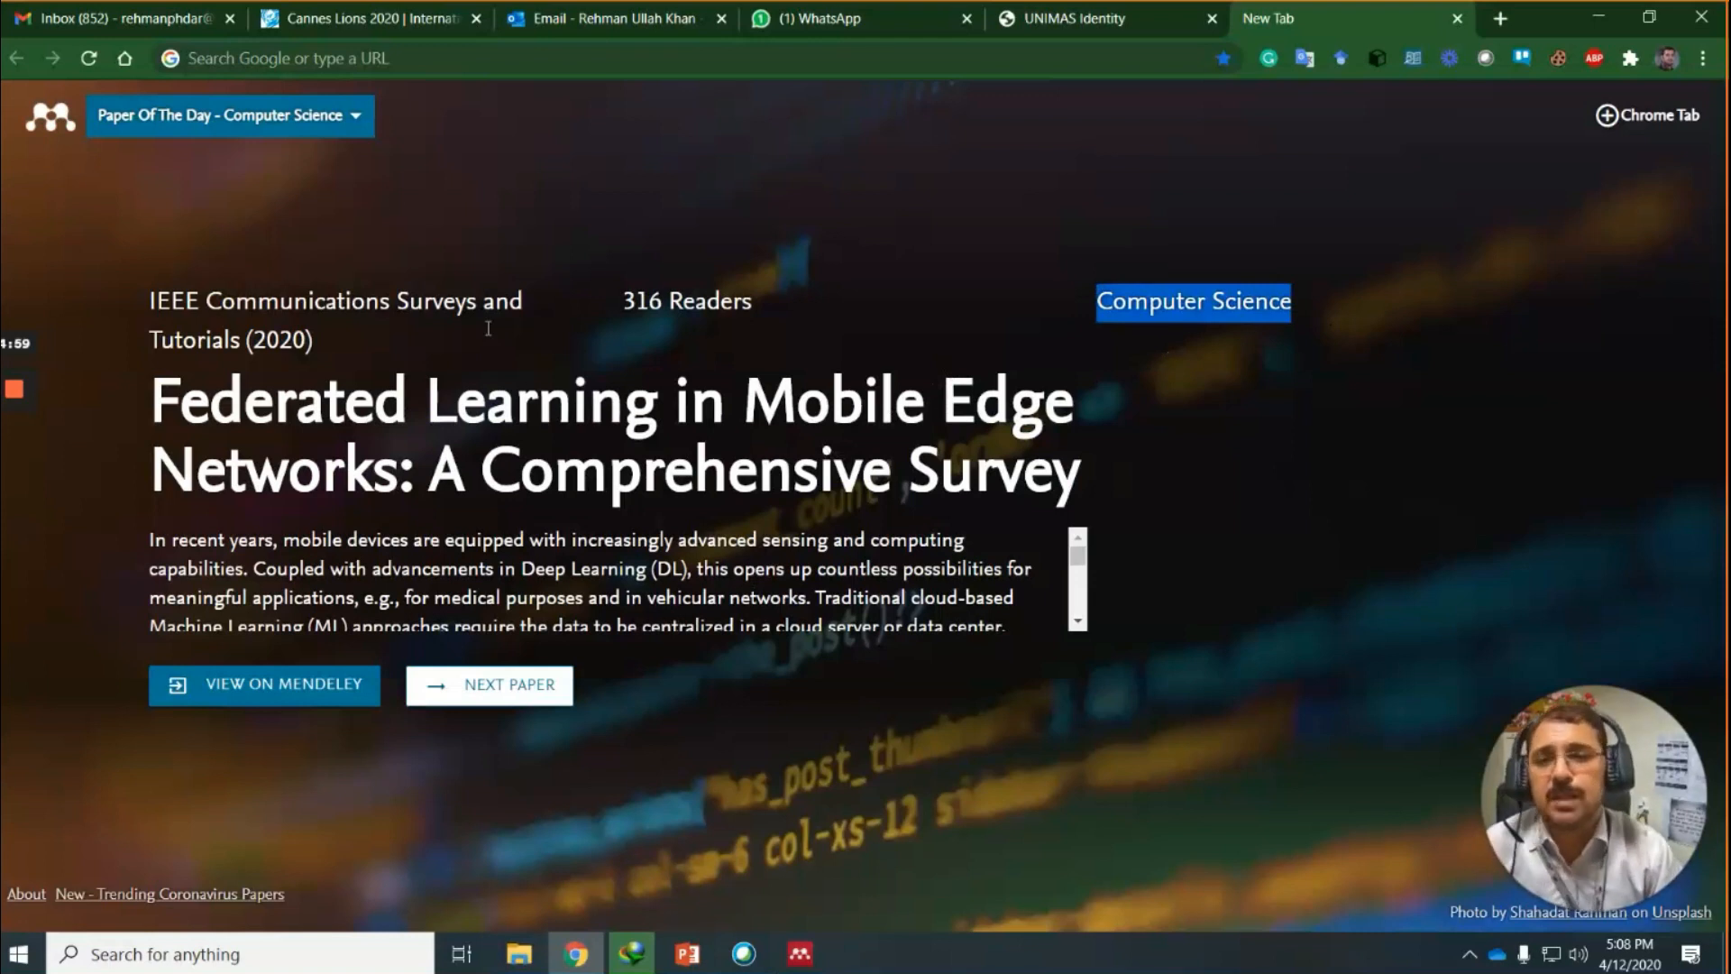
pyautogui.click(365, 118)
pyautogui.scroll(-5, 227, 471)
pyautogui.scroll(-5, 225, 460)
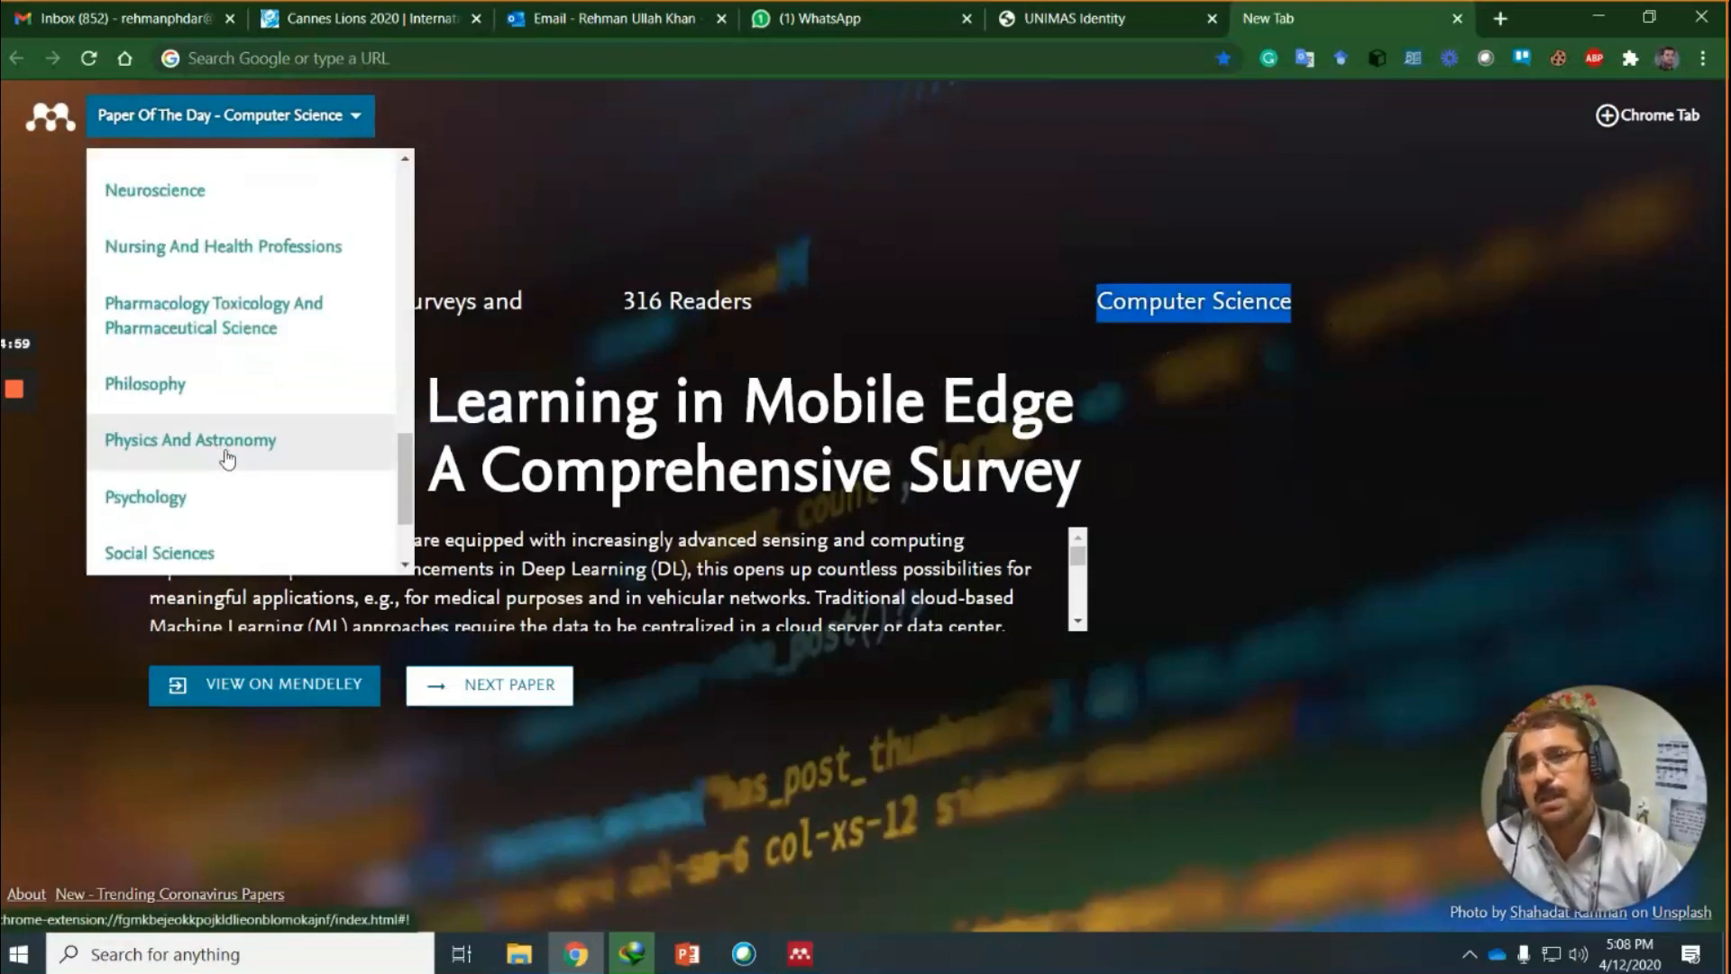
pyautogui.scroll(10, 224, 447)
pyautogui.click(534, 178)
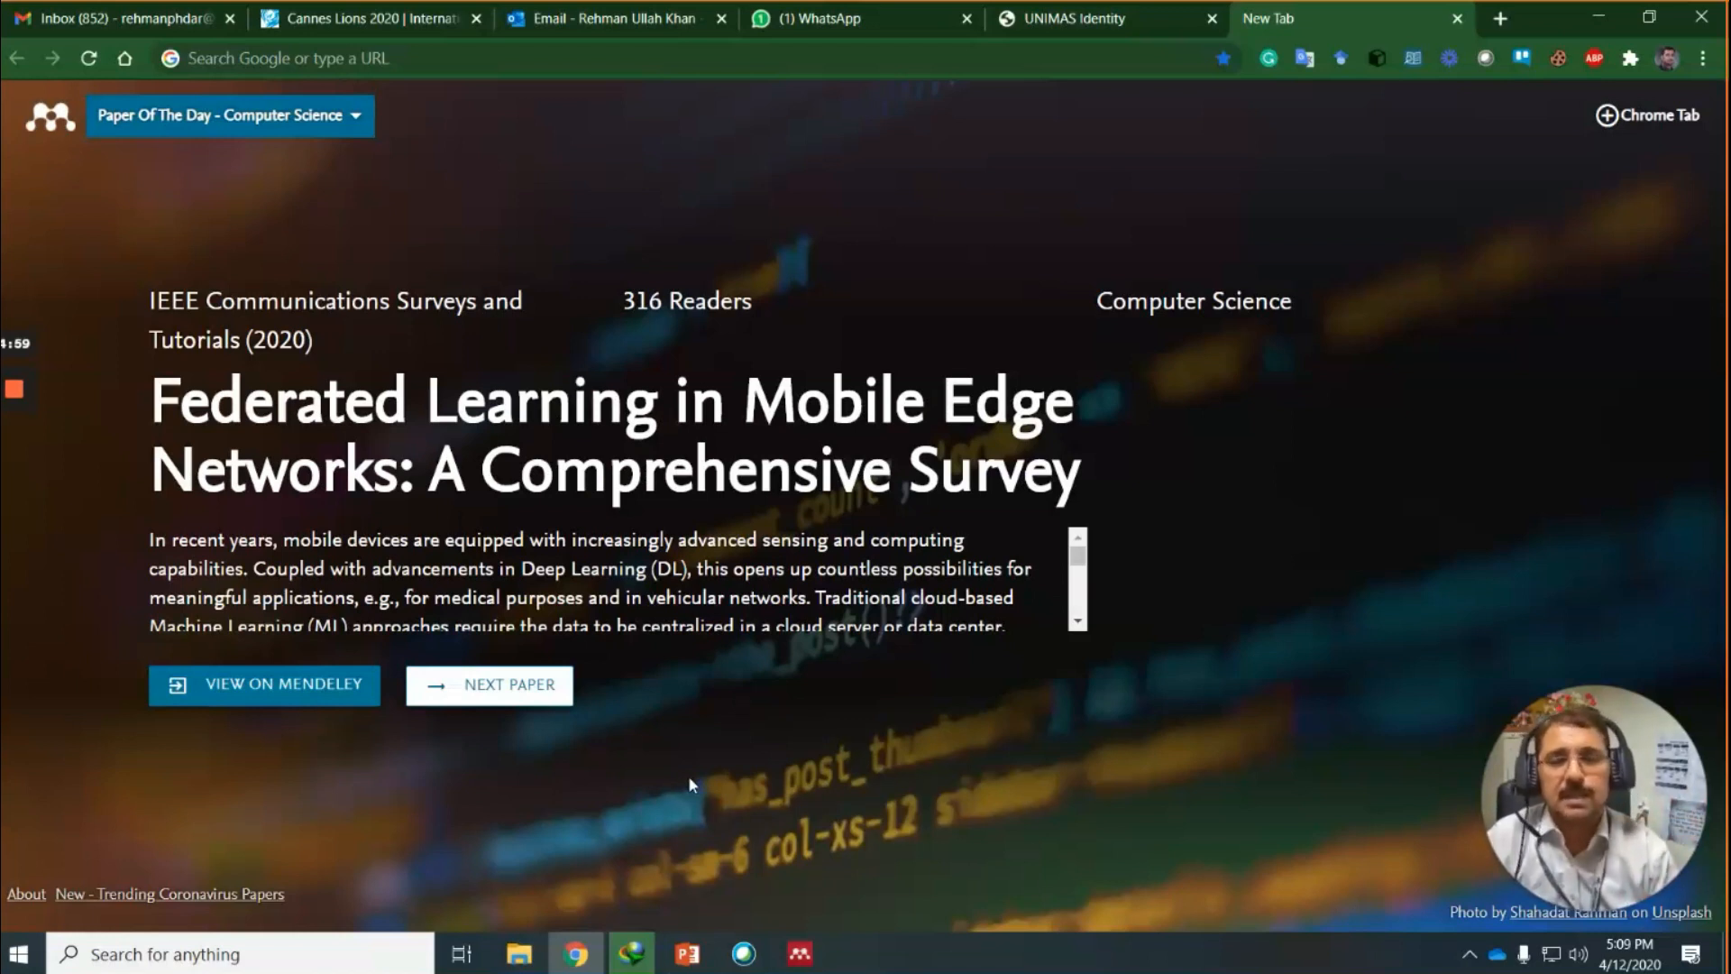
# Advance through the suggested Computer Science papers to "Encoder-decoder with atrous separable convolution for semantic image segmentation" and open its Mendeley catalogue page.
pyautogui.click(520, 692)
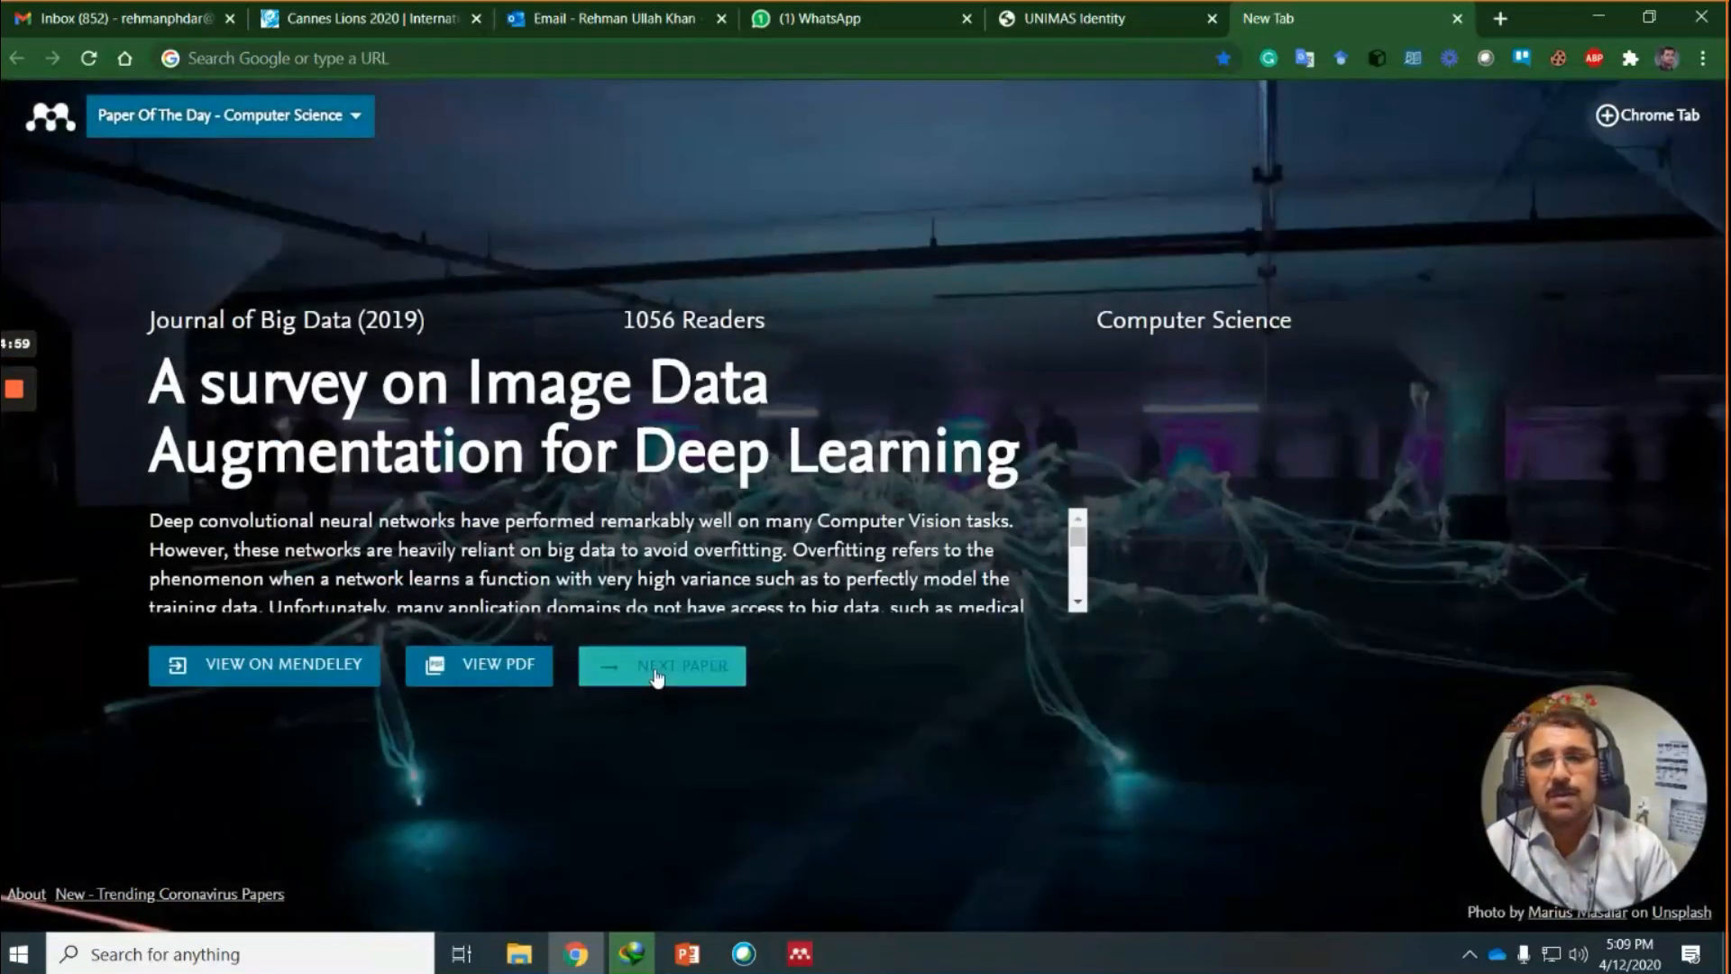
pyautogui.click(657, 678)
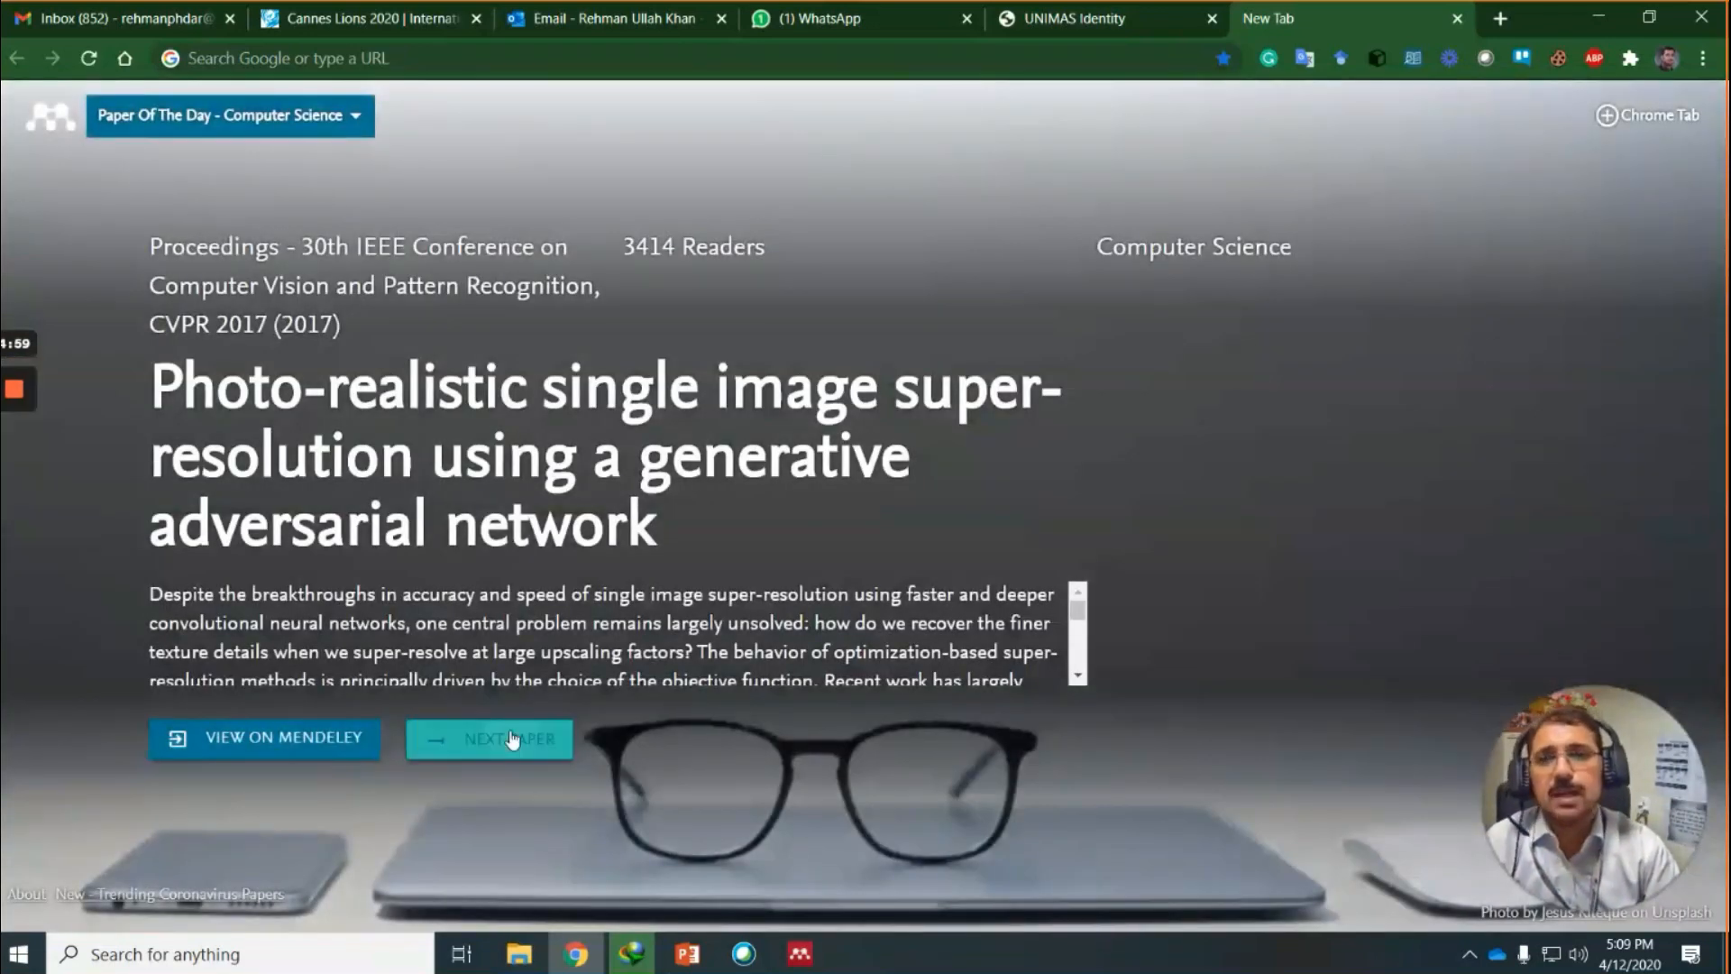
pyautogui.click(512, 739)
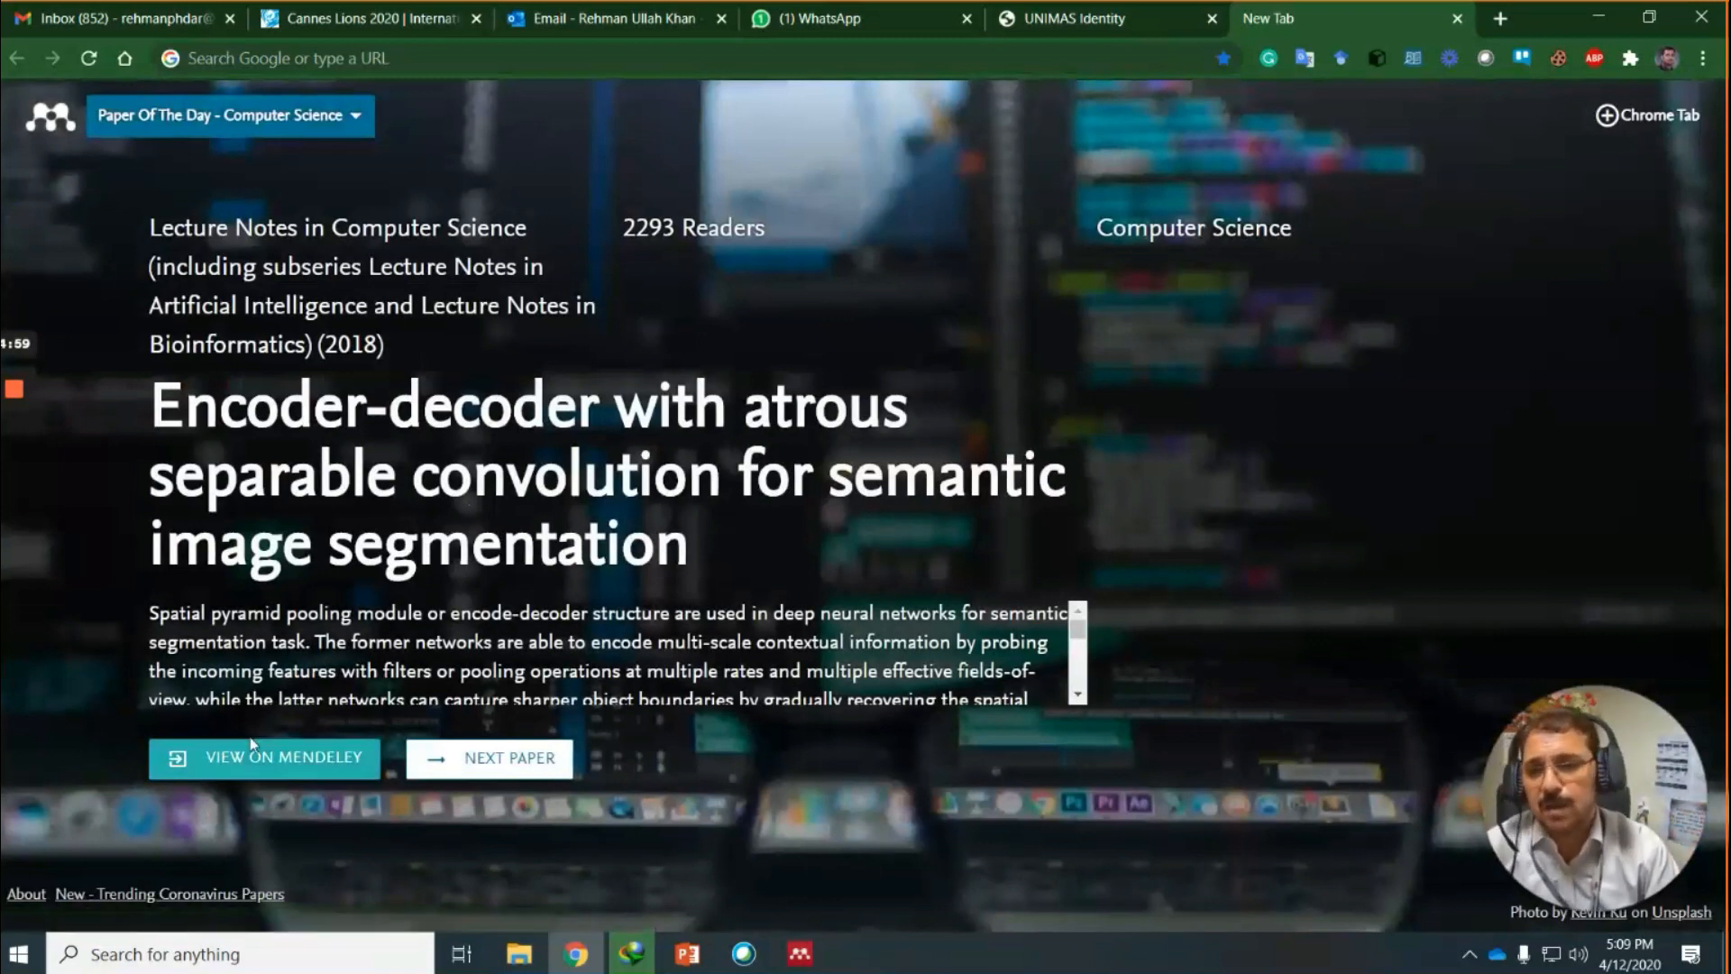
pyautogui.click(259, 761)
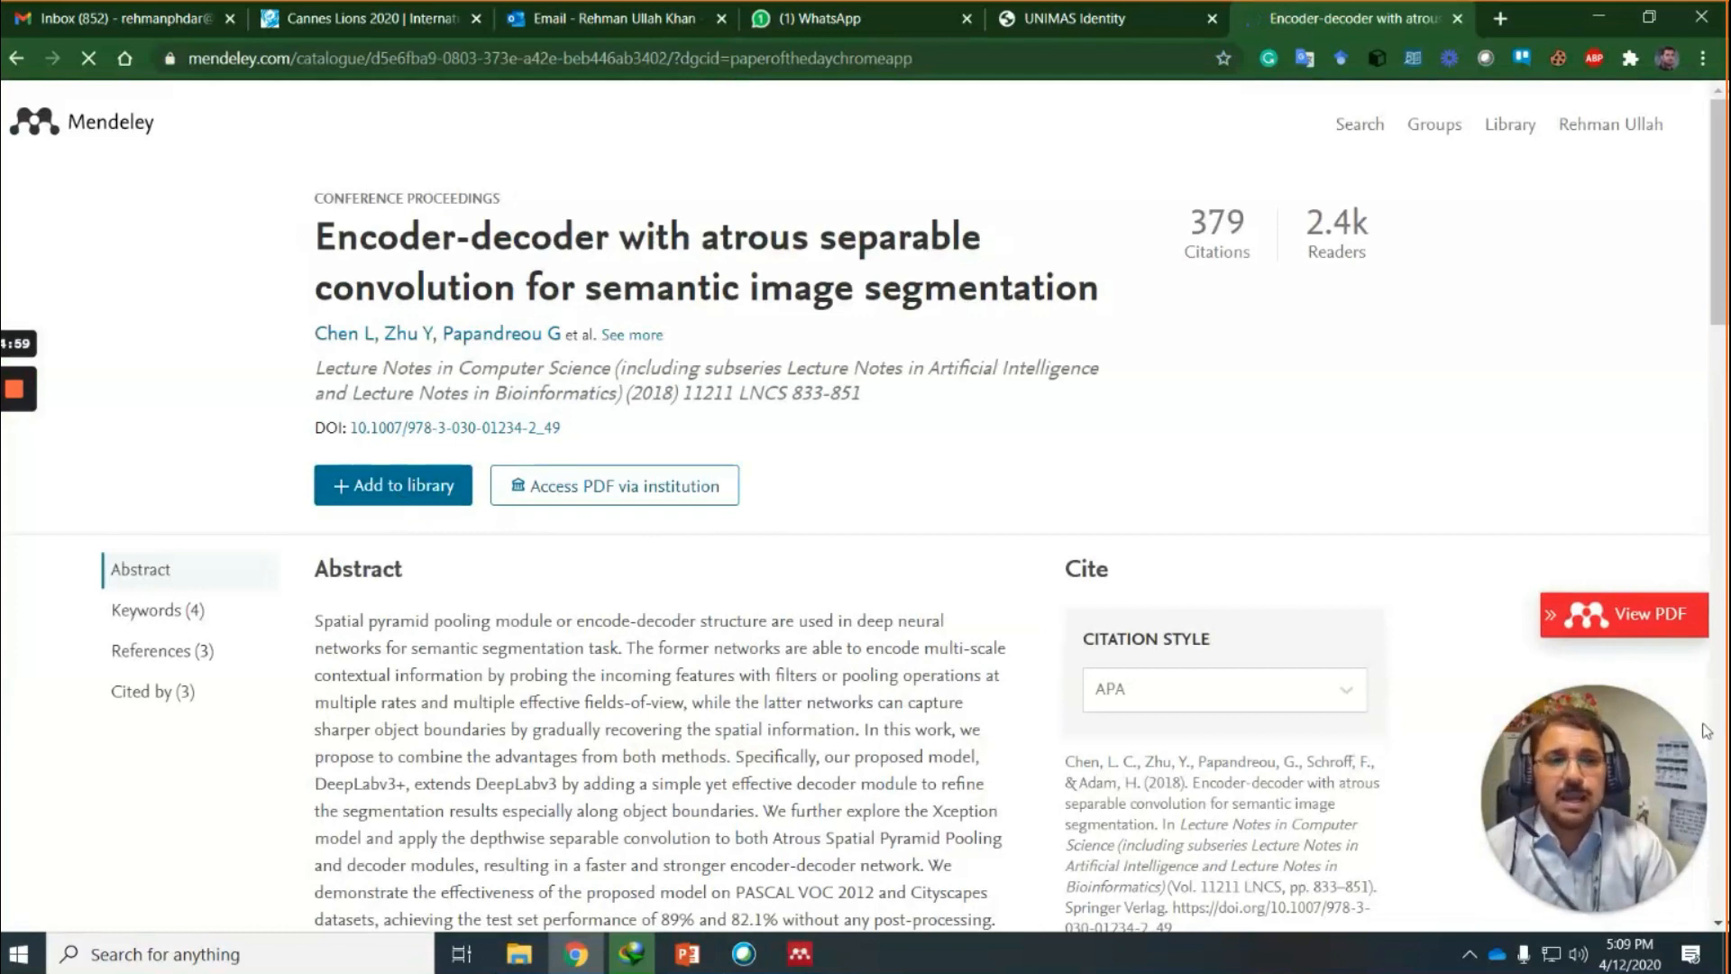
# View the encoder-decoder paper's PDF in the Mendeley reader, and close both the PDF and the catalogue page.
pyautogui.click(1623, 611)
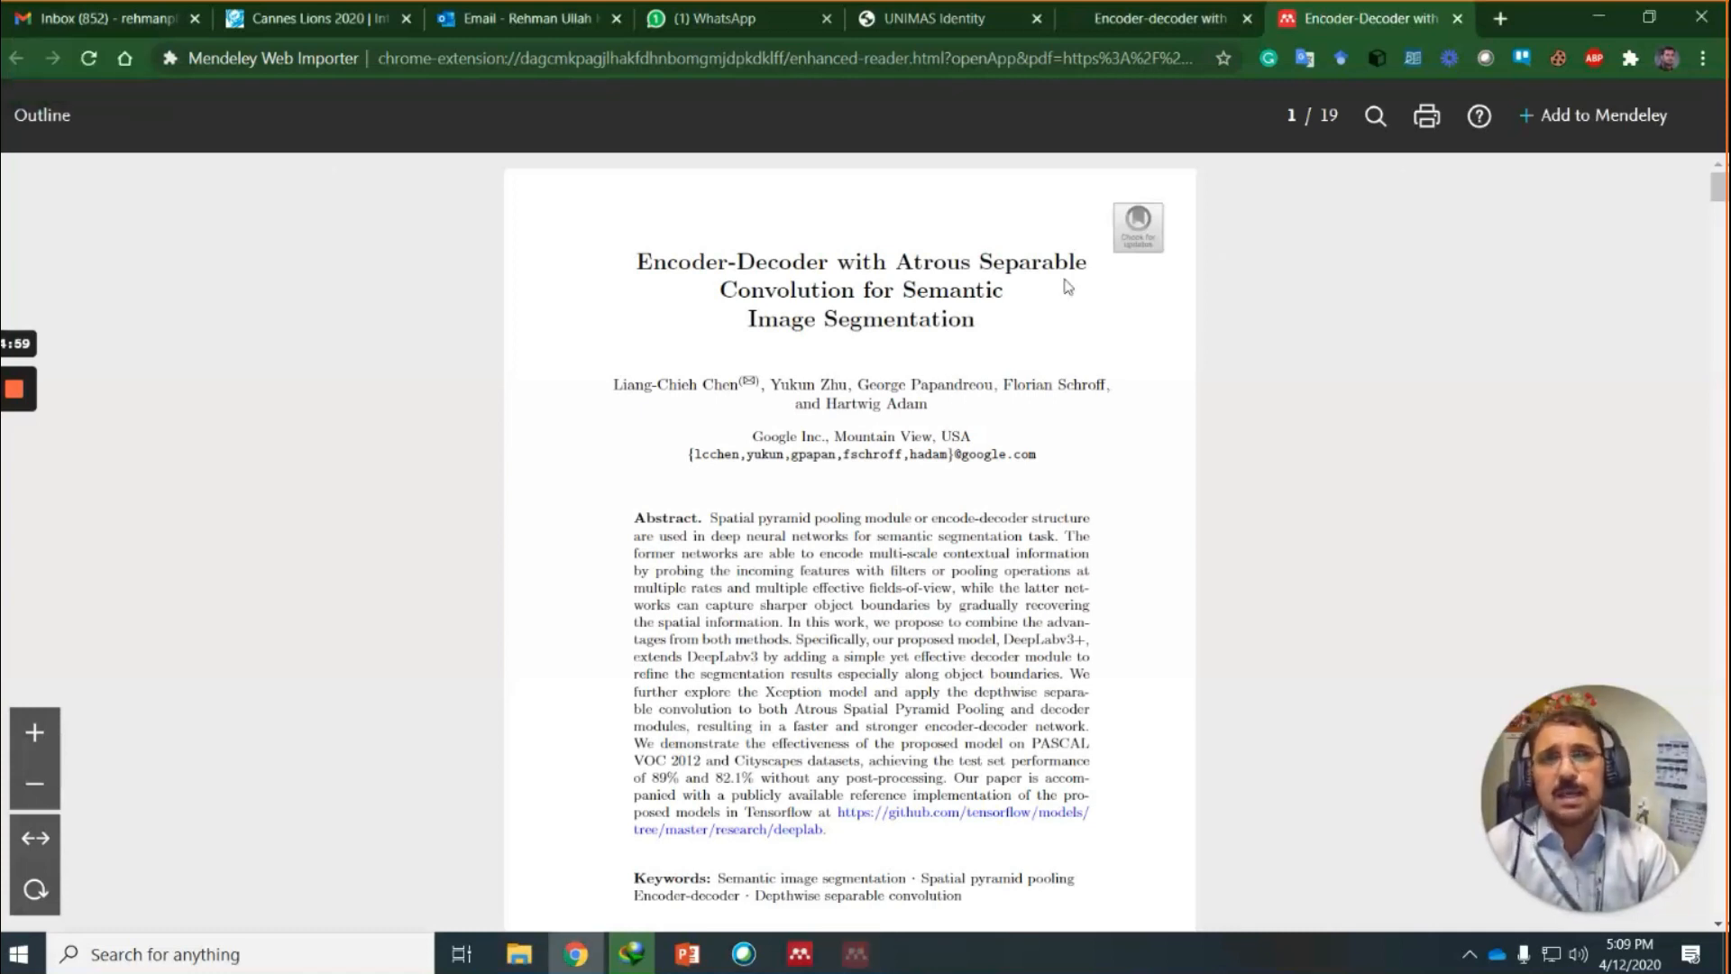
pyautogui.click(1458, 20)
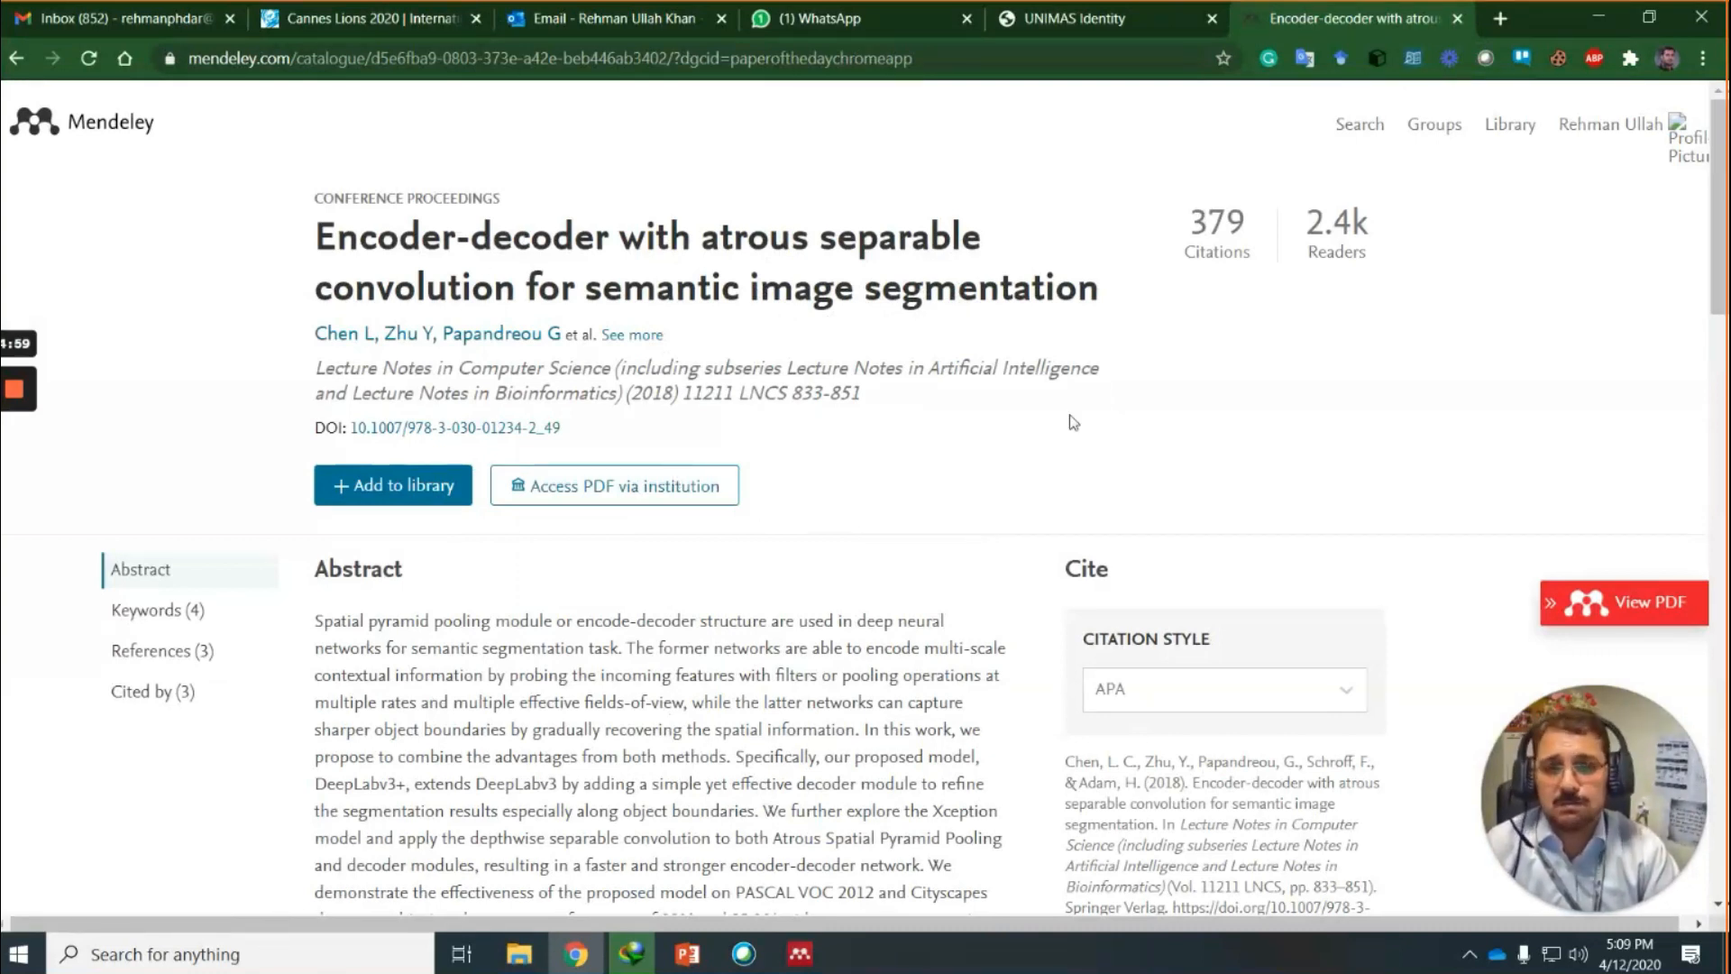
pyautogui.click(1458, 19)
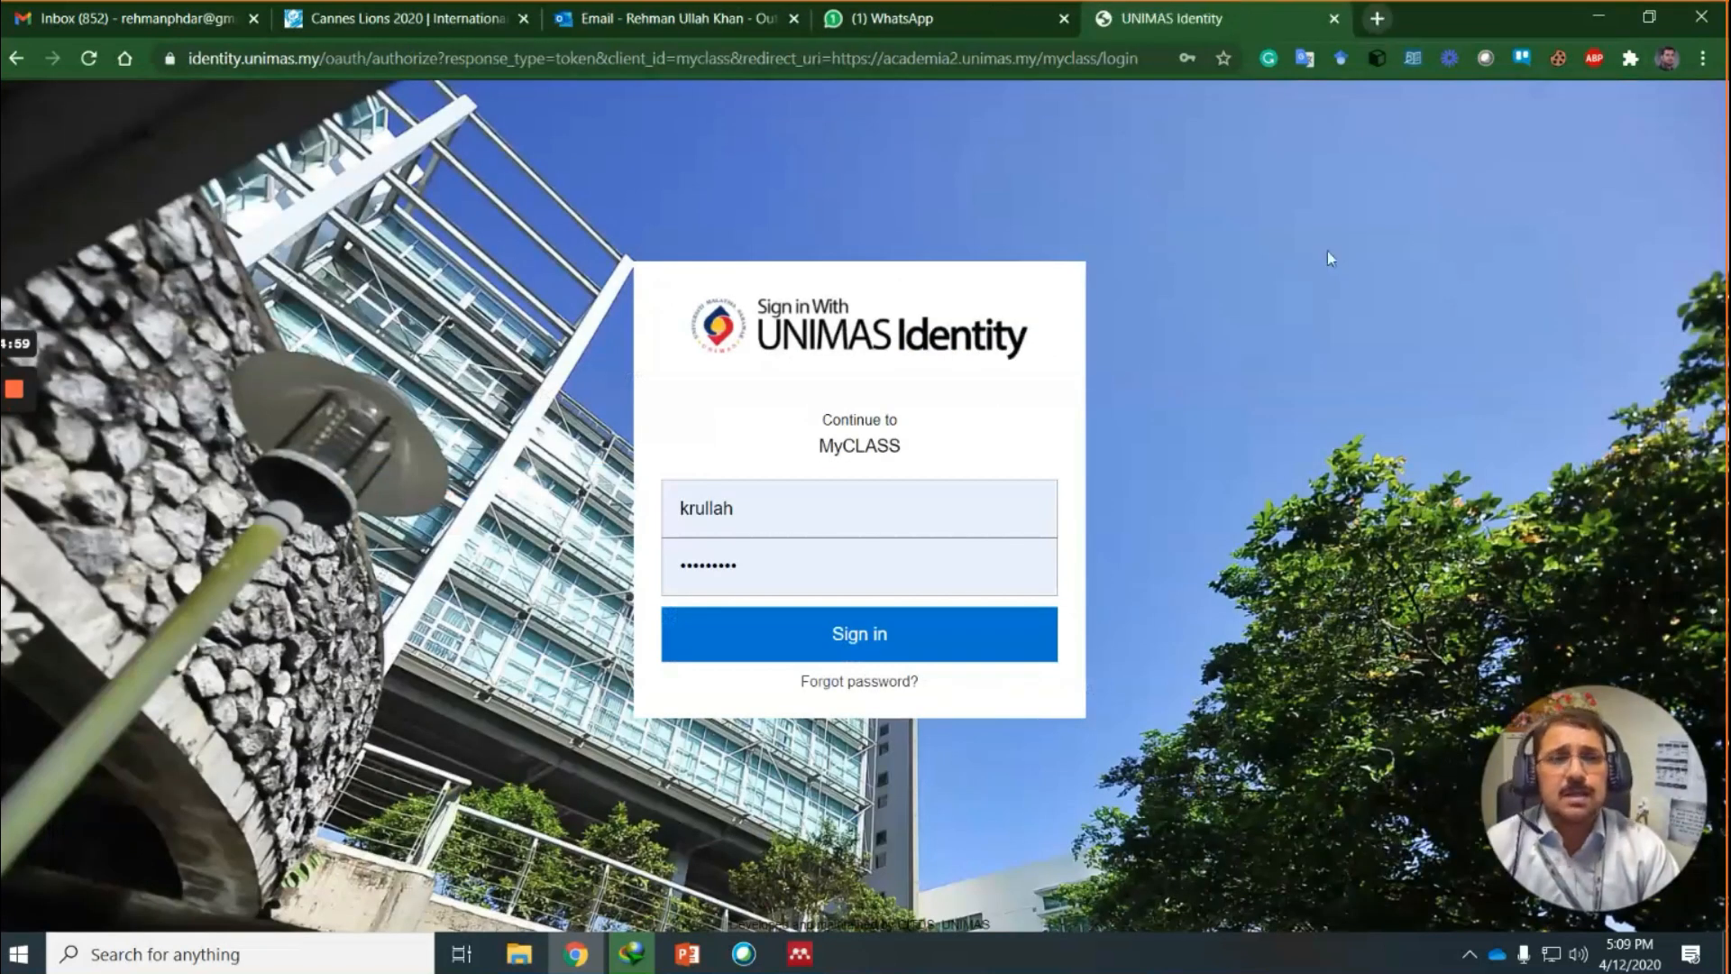
# Open the full Google Scholar page through the Google Scholar Button extension from a new tab, and close the leftover new tab.
pyautogui.hotkey('ctrl', 't')
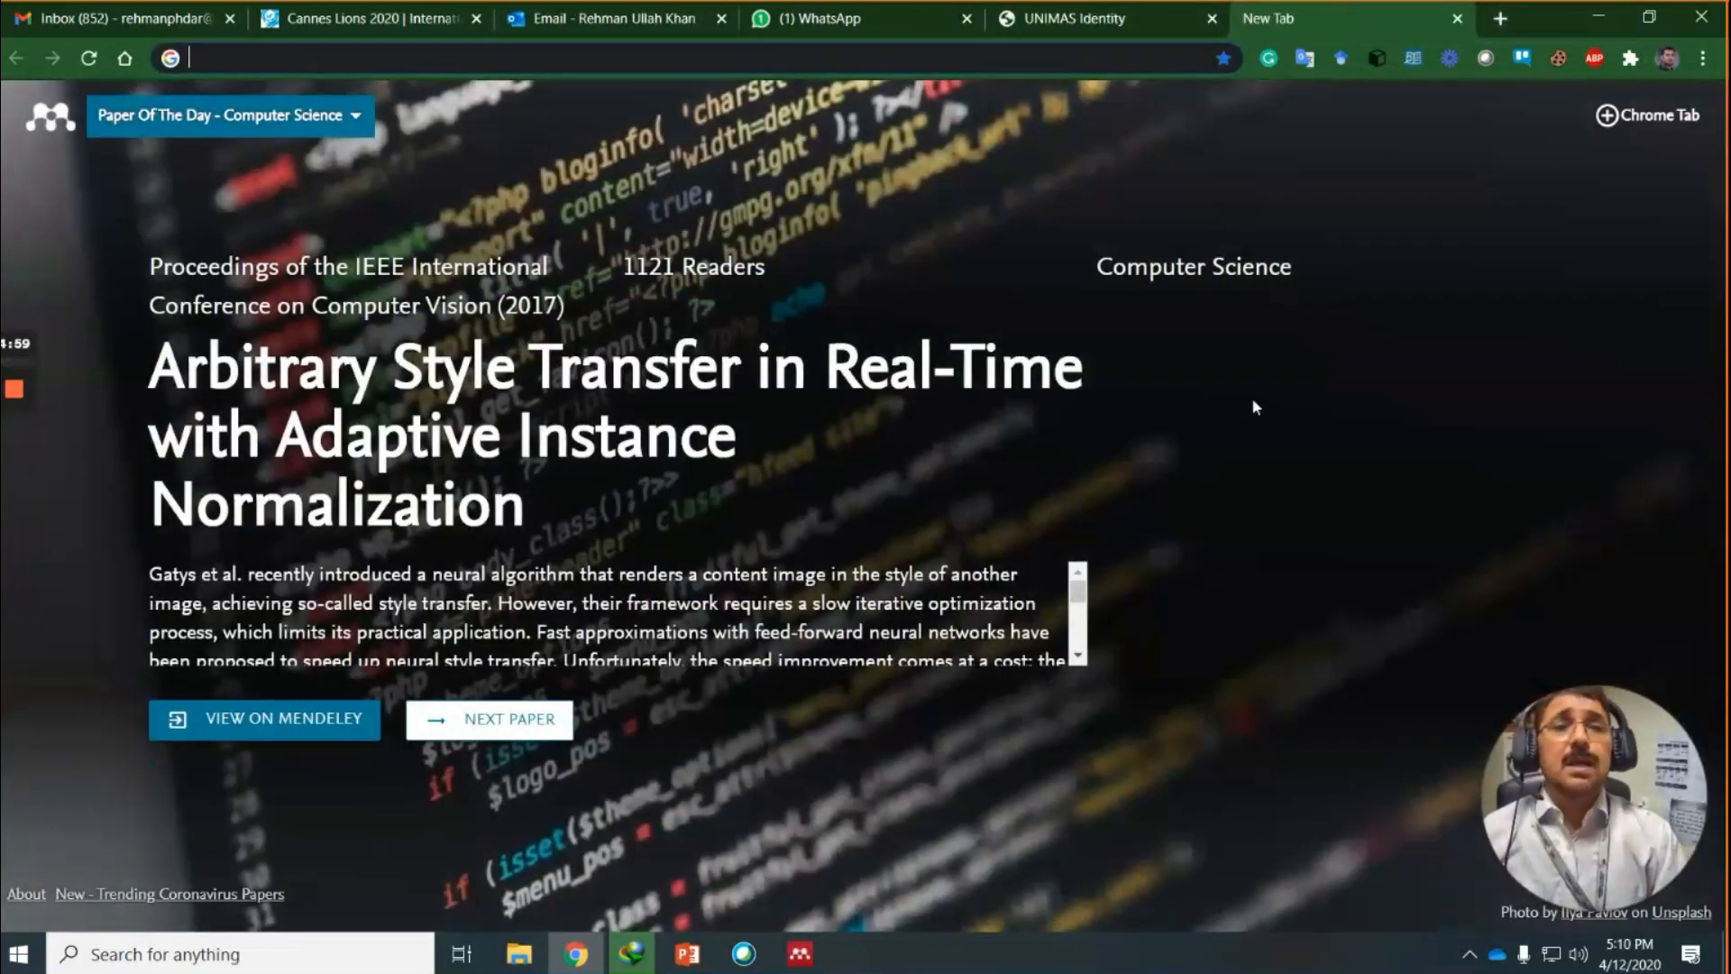
pyautogui.click(1340, 59)
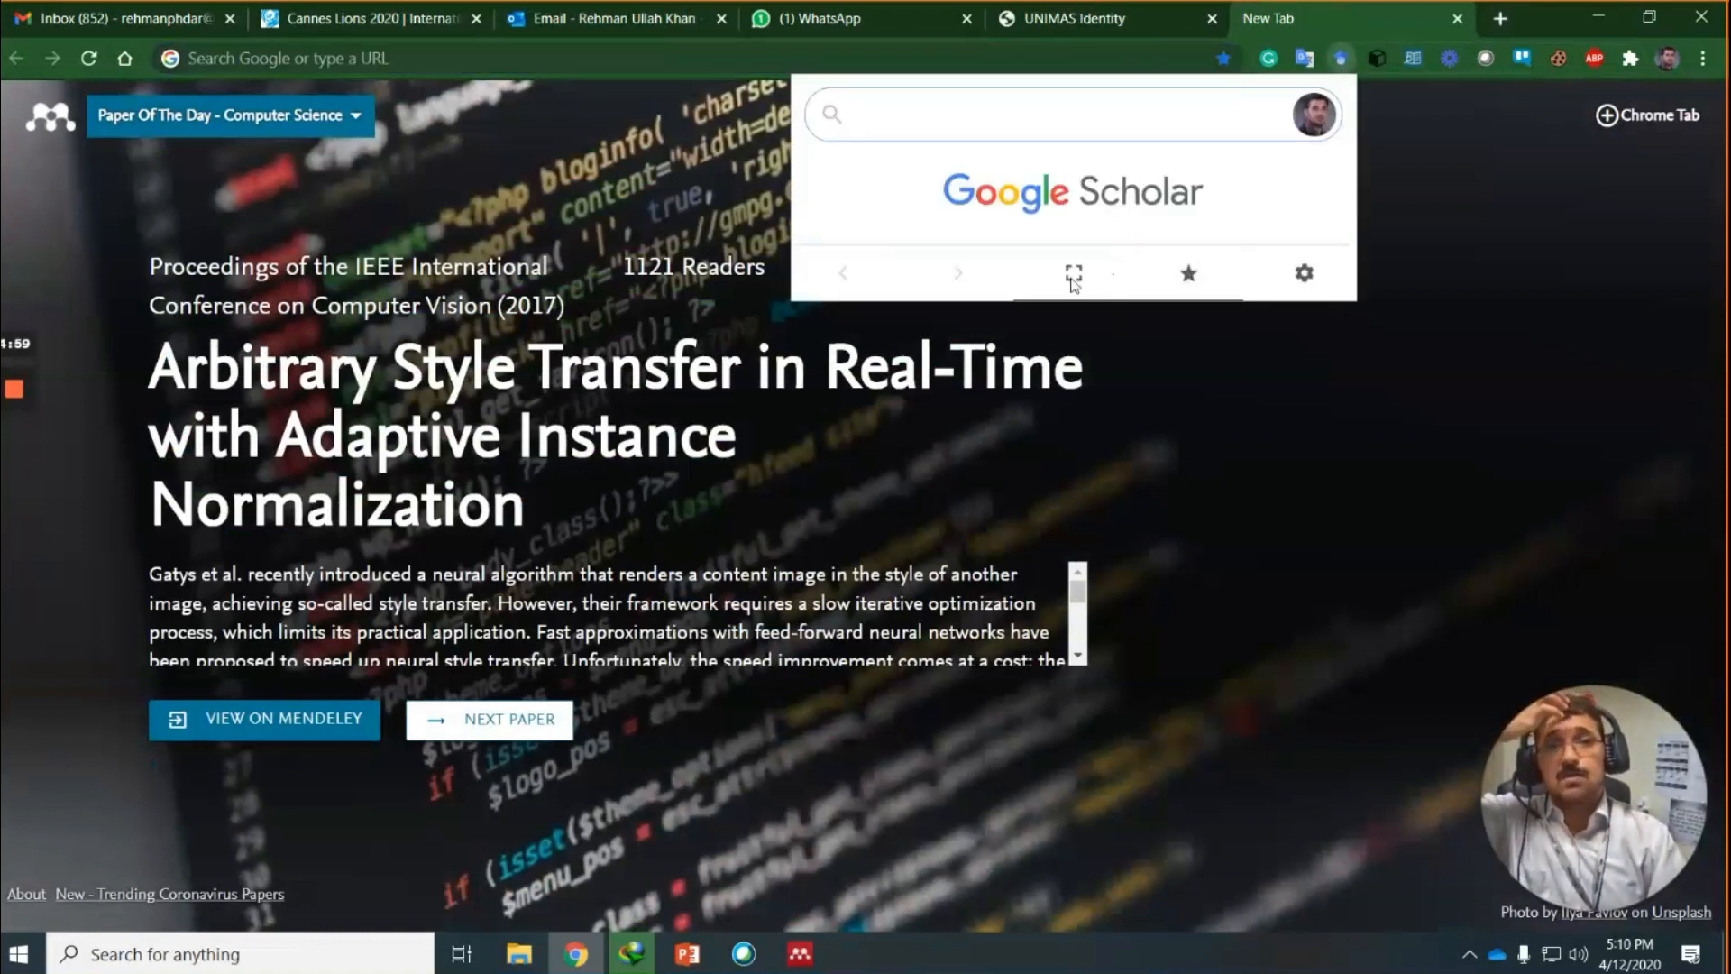
pyautogui.click(1073, 273)
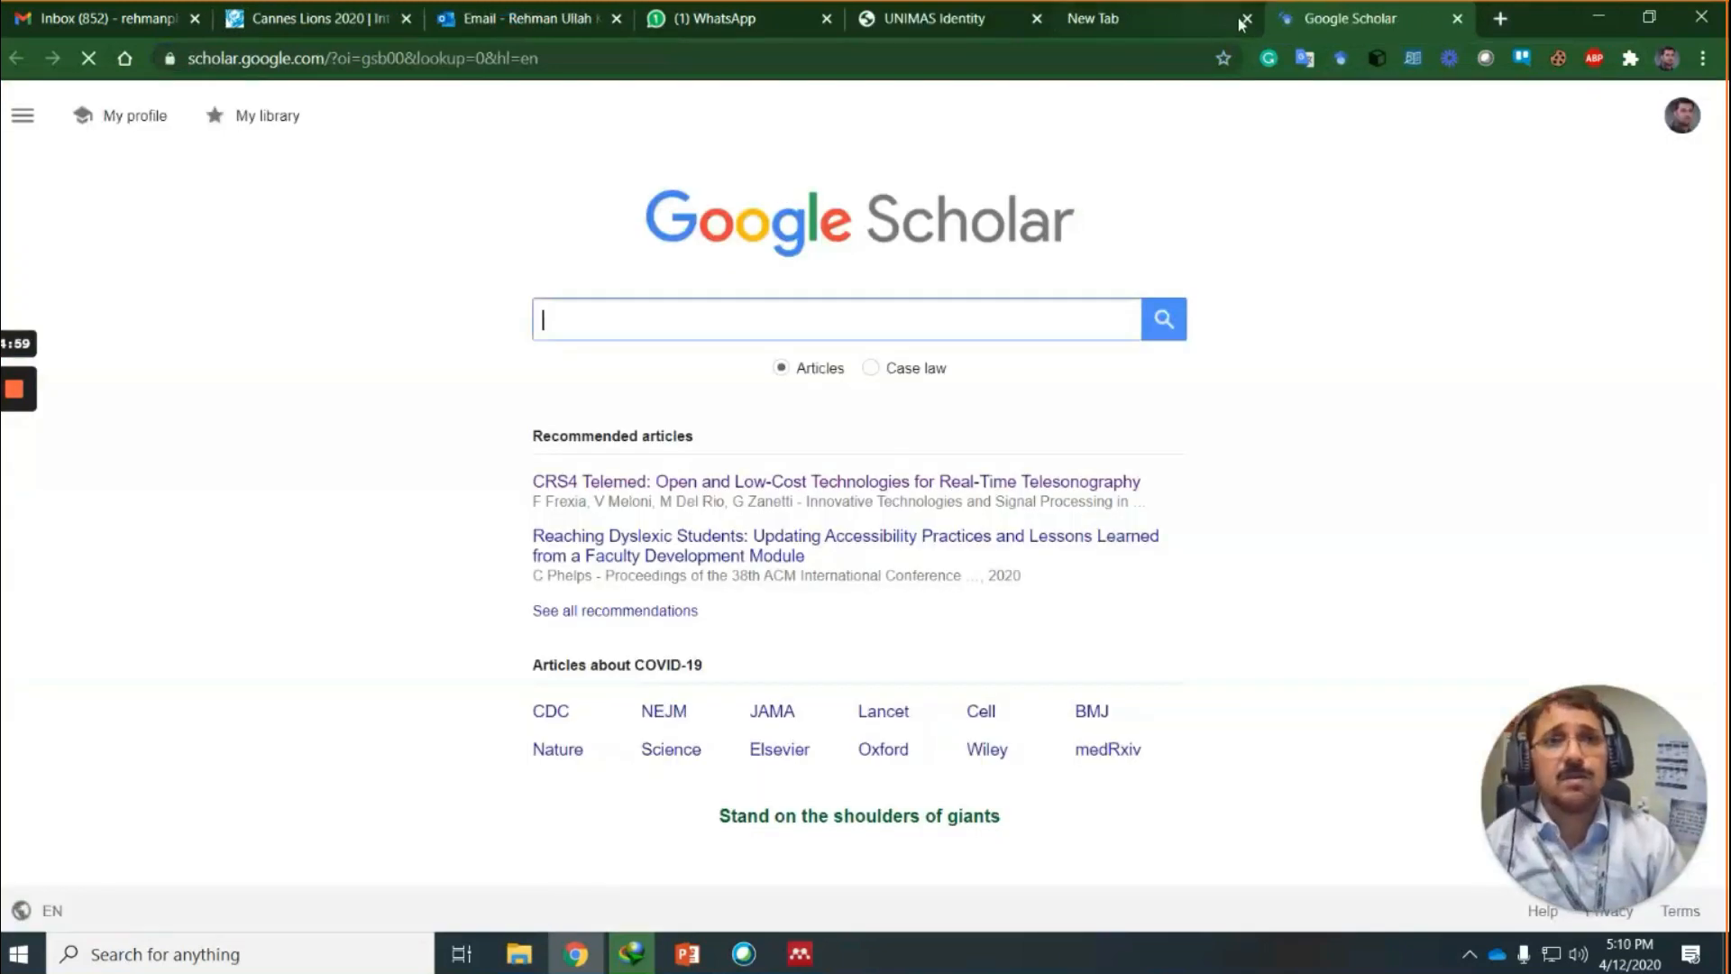
pyautogui.click(1245, 18)
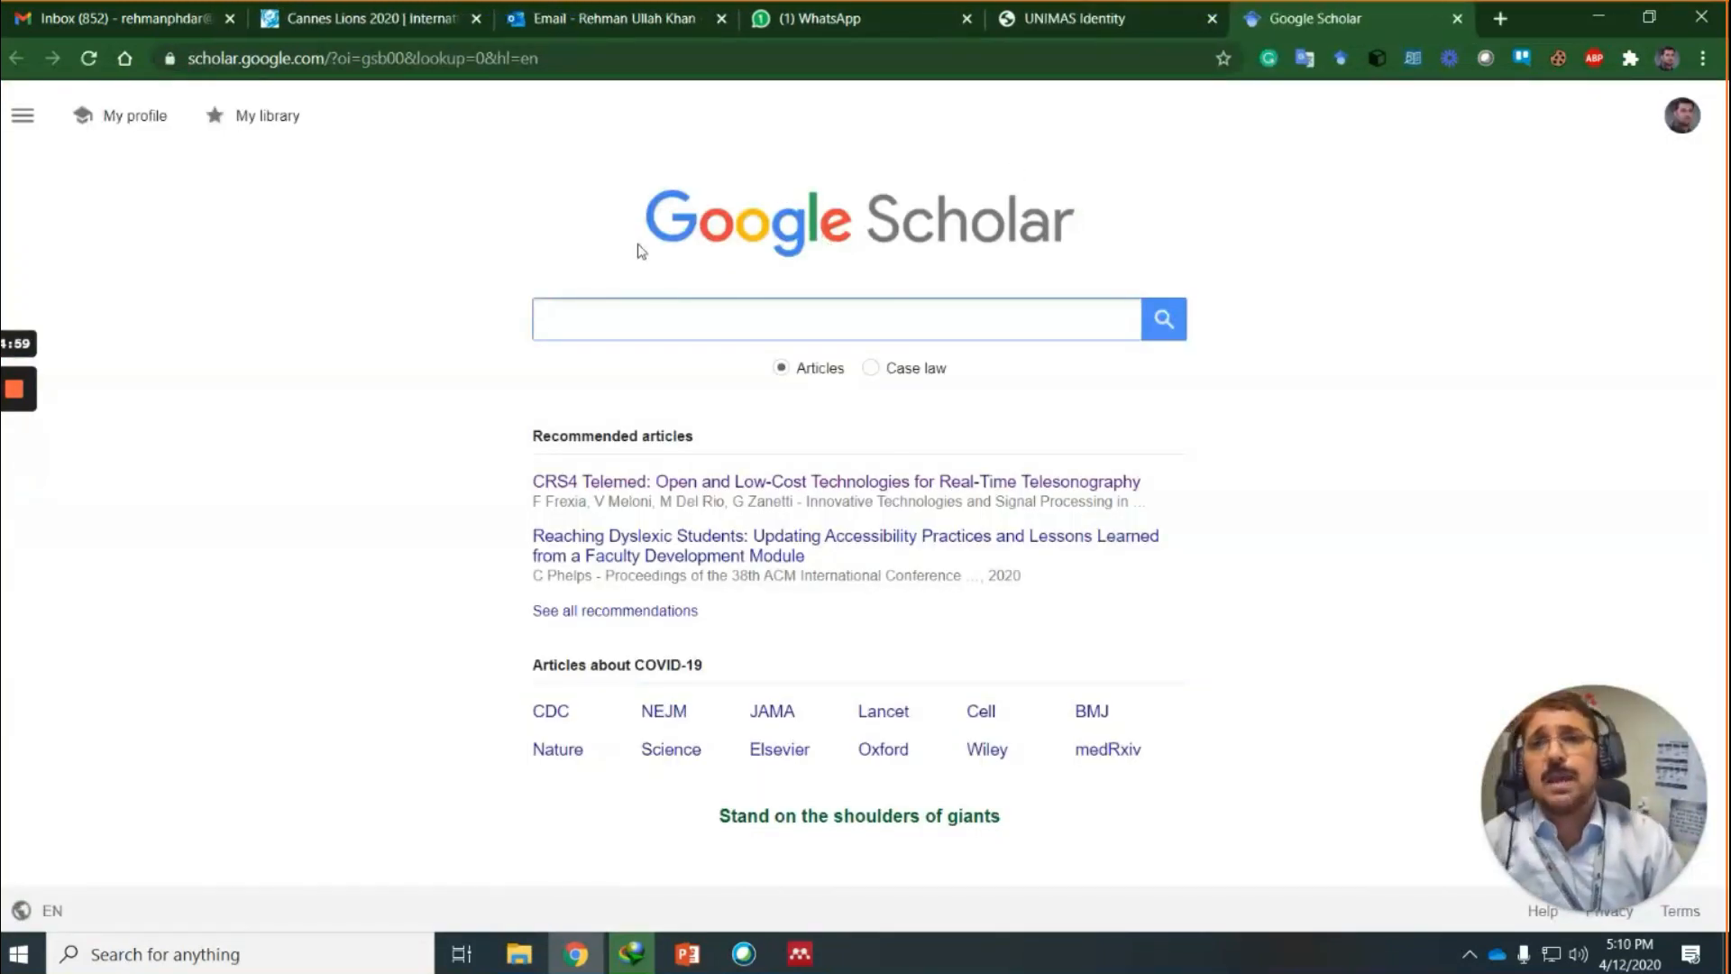
# Search Google Scholar for the earlier query "augmented reality in museum 2020" and look through the results.
pyautogui.click(664, 317)
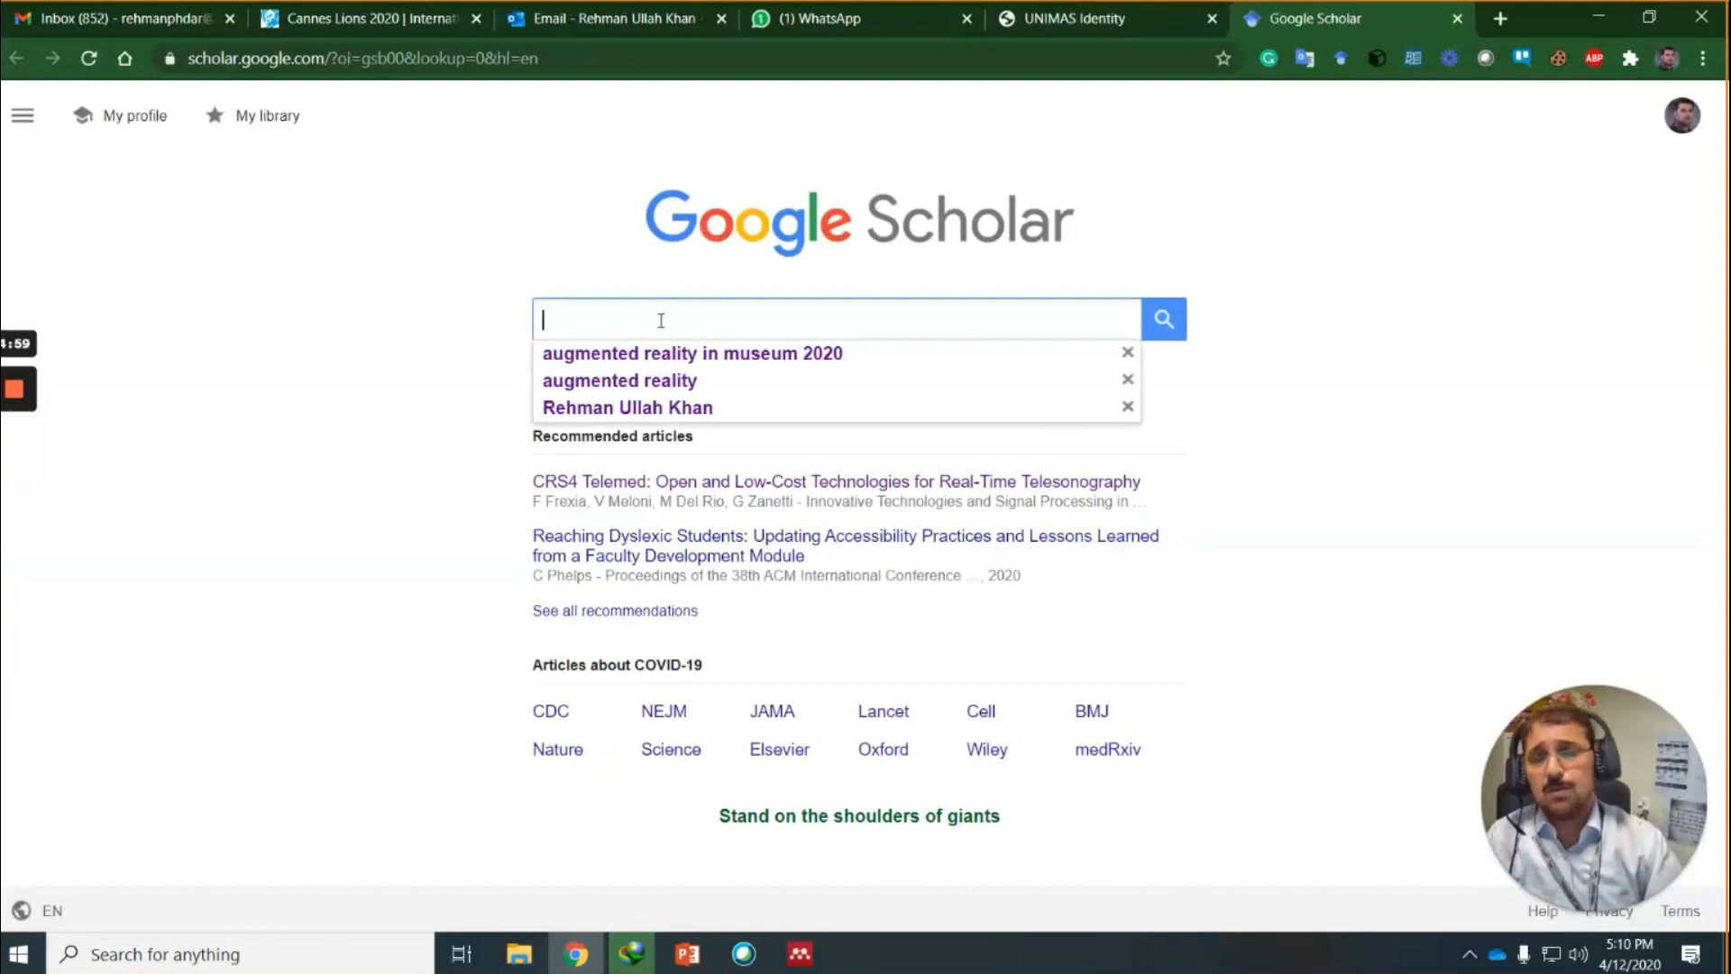
pyautogui.click(738, 356)
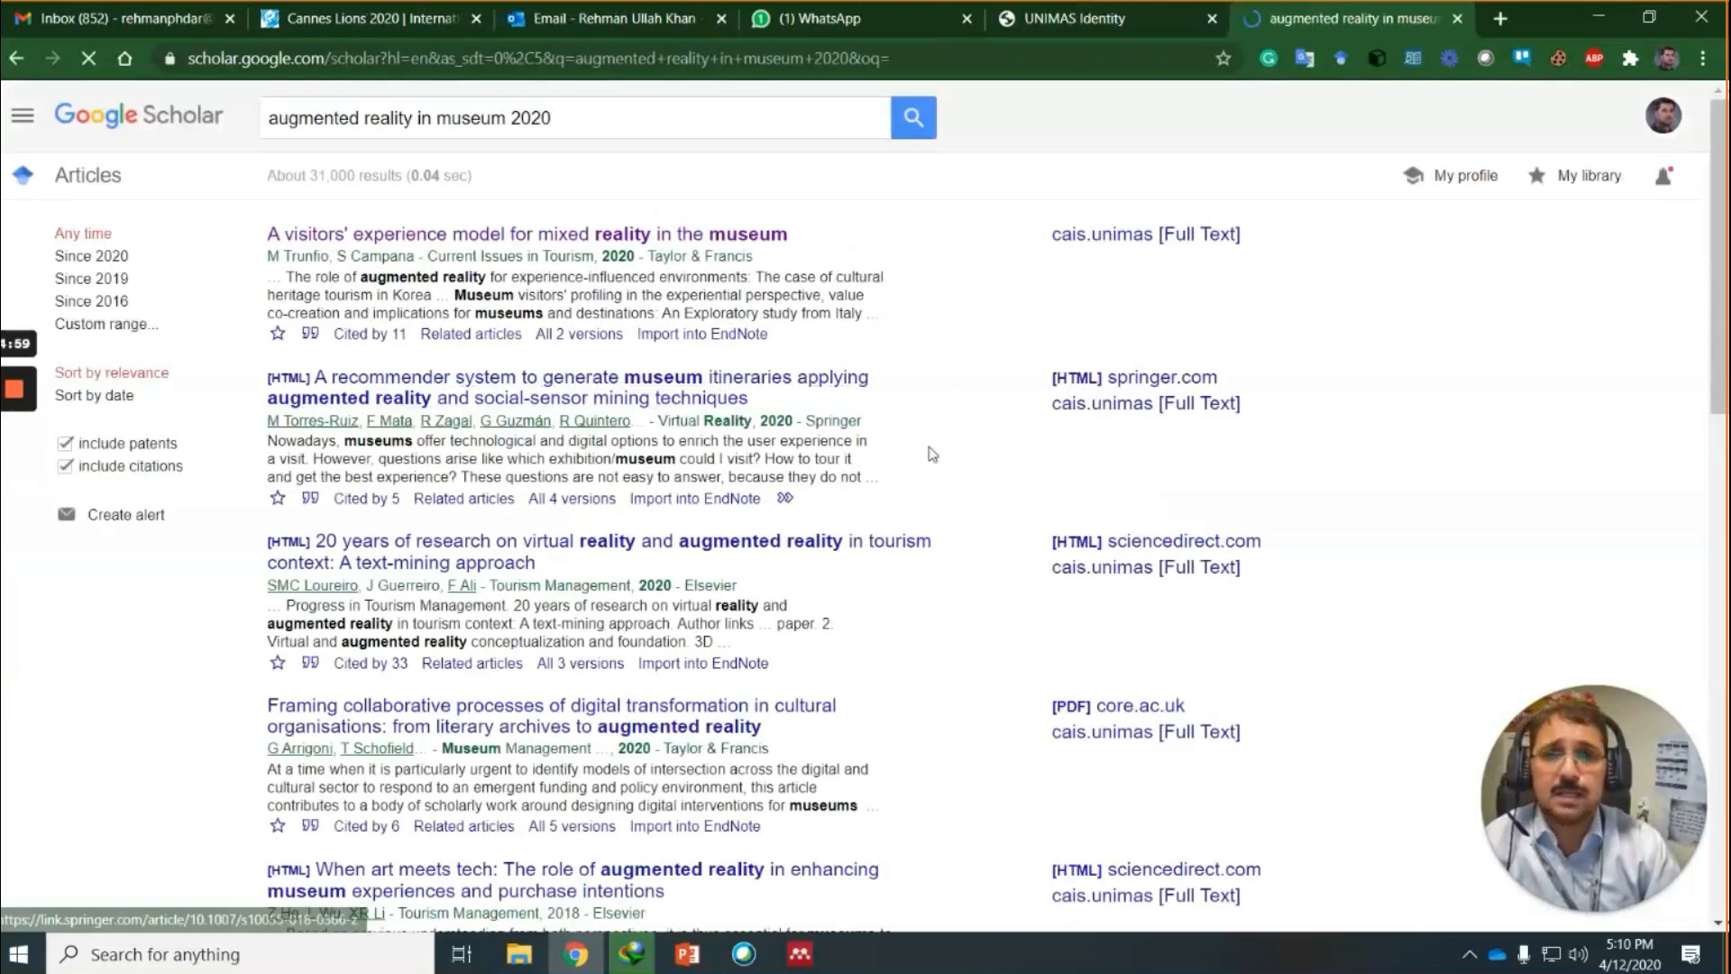
pyautogui.scroll(-2, 628, 419)
pyautogui.scroll(-14, 628, 419)
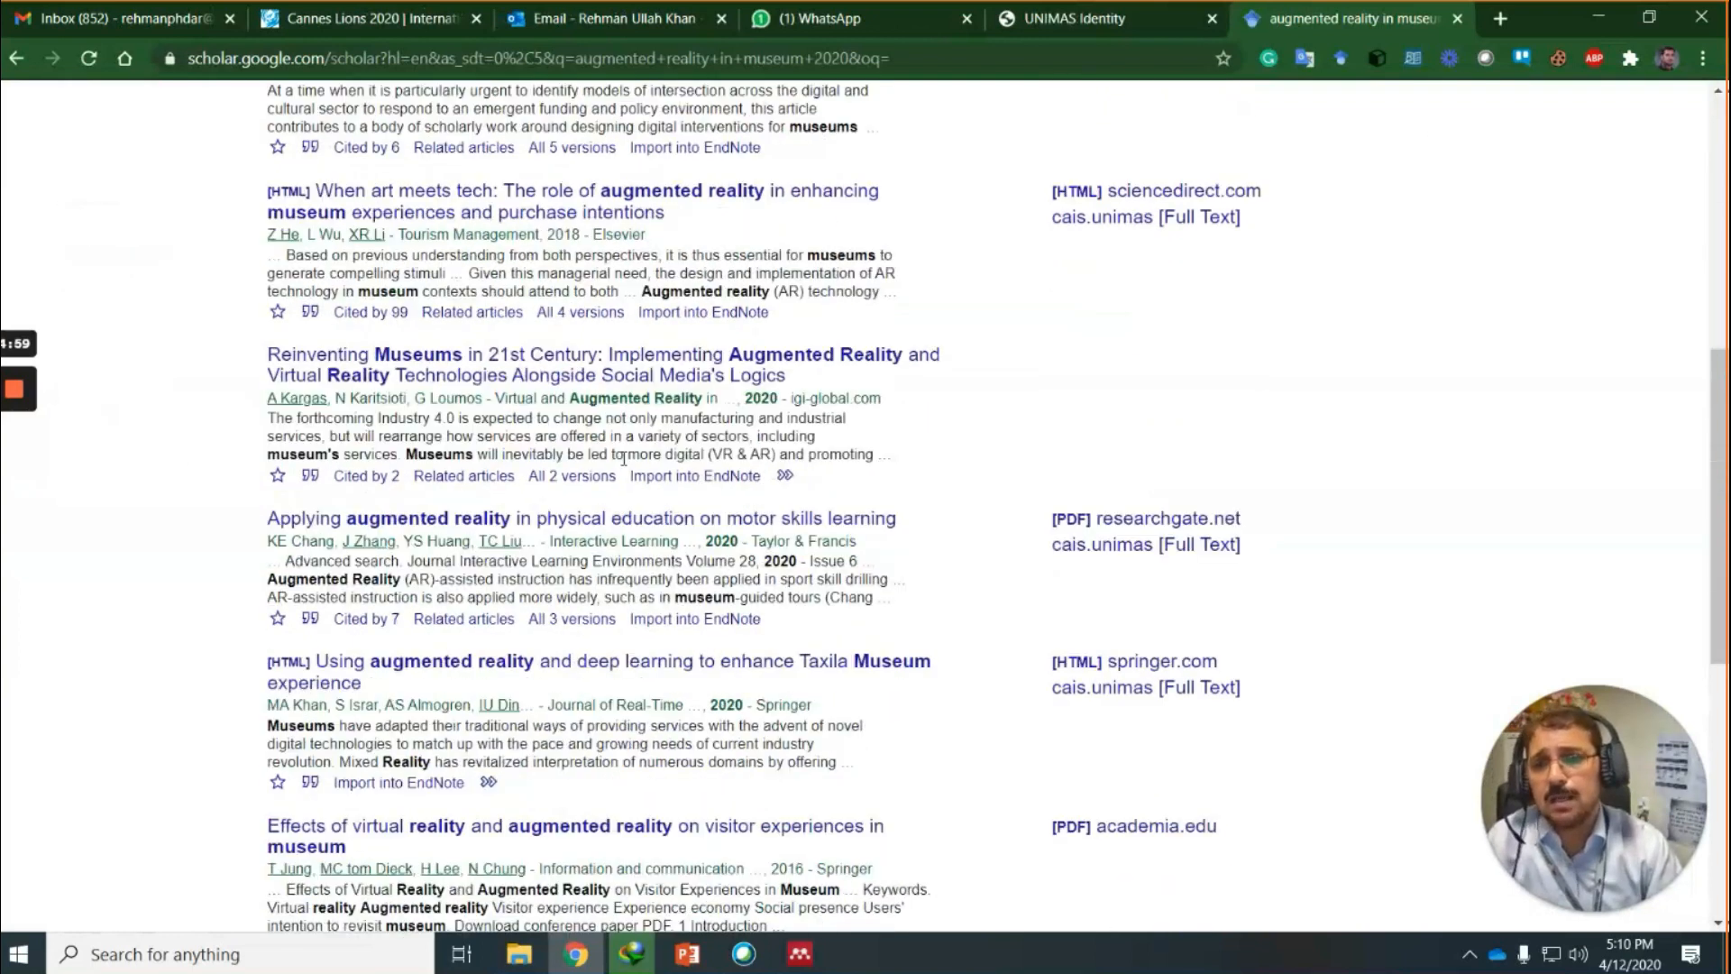
pyautogui.scroll(15, 623, 463)
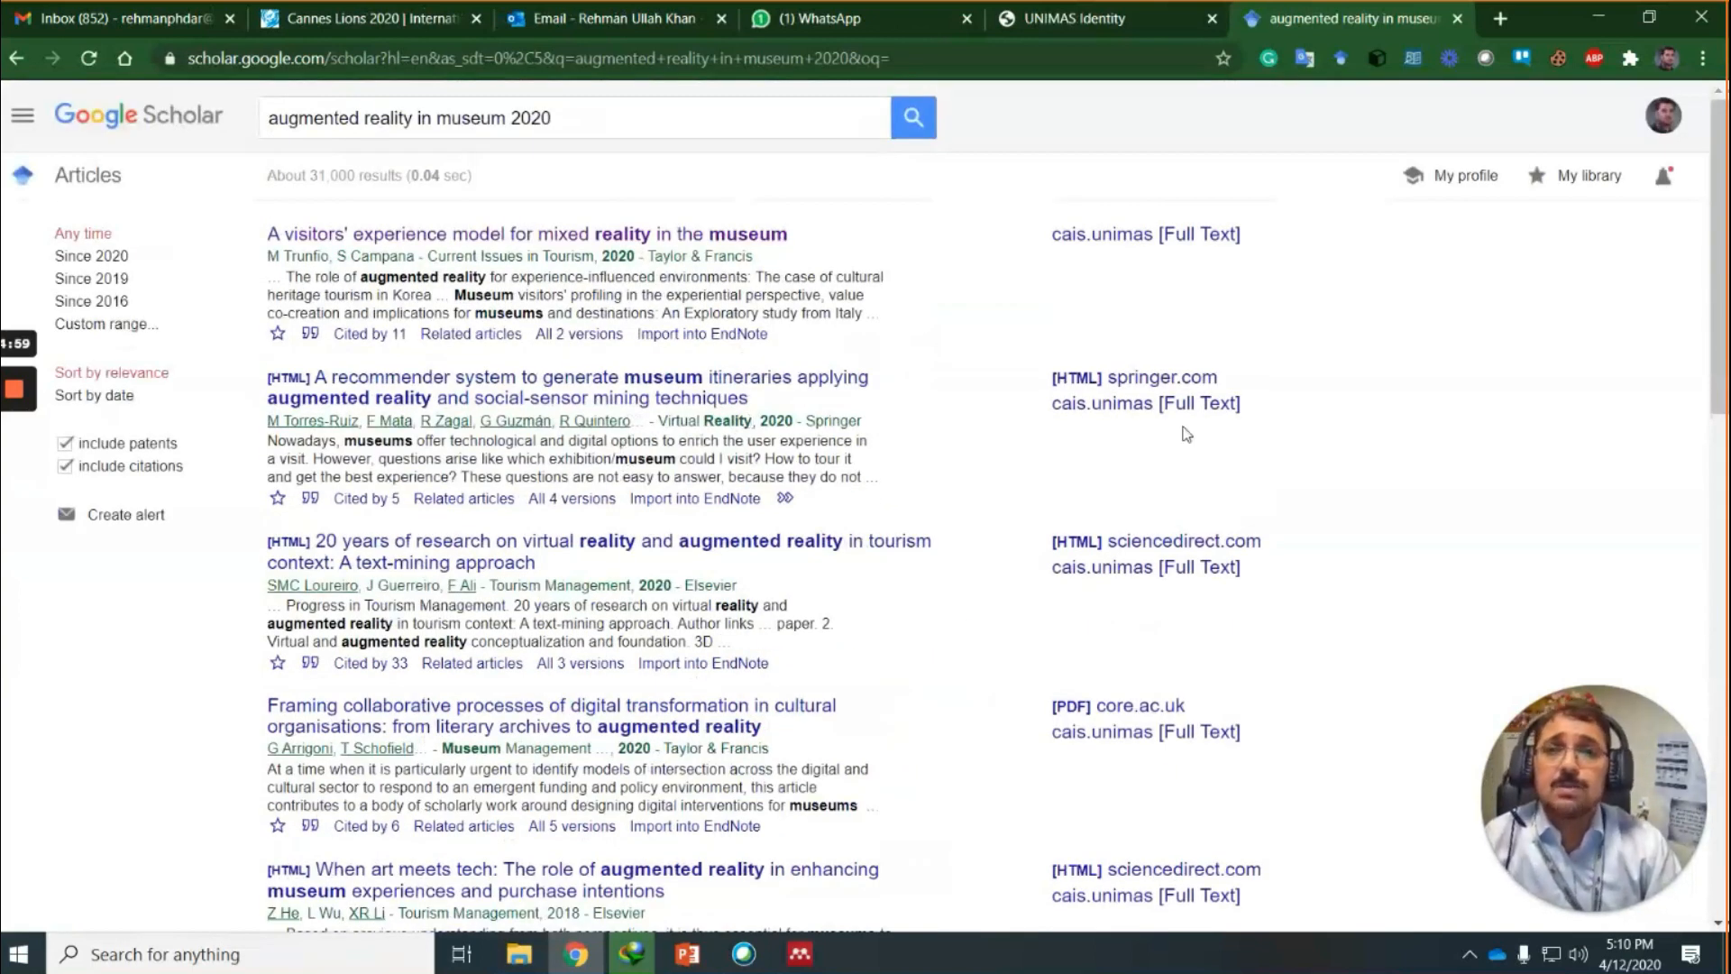
# Run the Mendeley Web Importer extension on the Google Scholar results page and look through the listed articles while it detects references.
pyautogui.click(1630, 61)
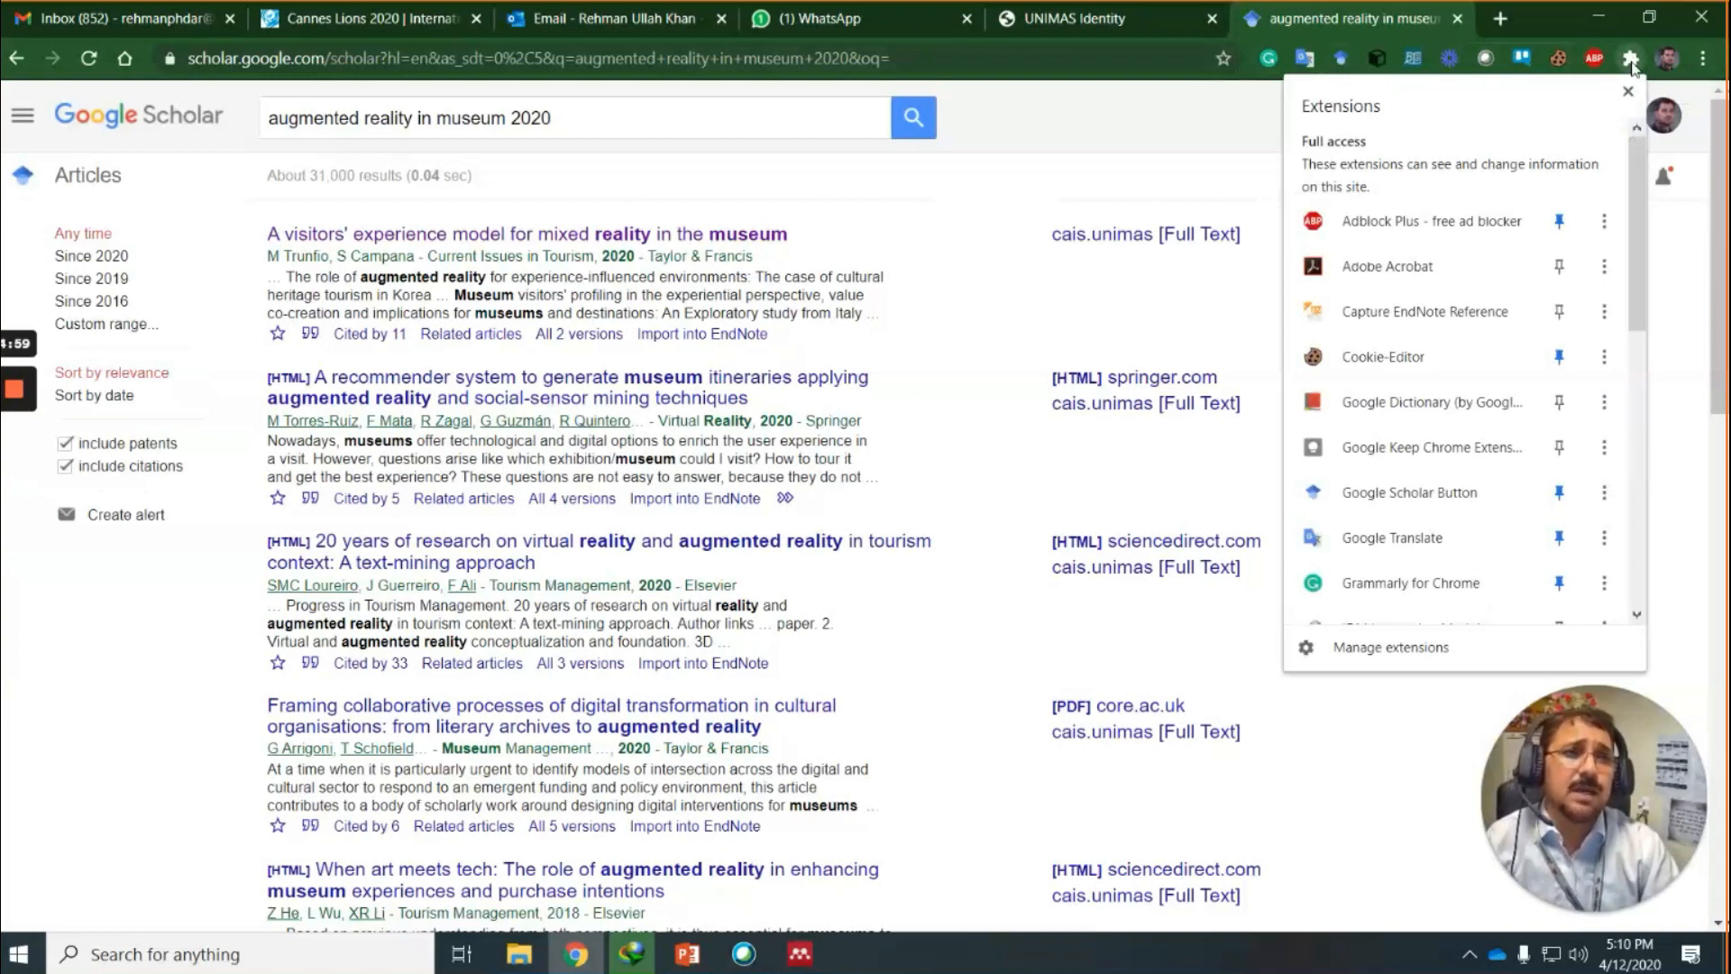
pyautogui.scroll(-4, 1641, 333)
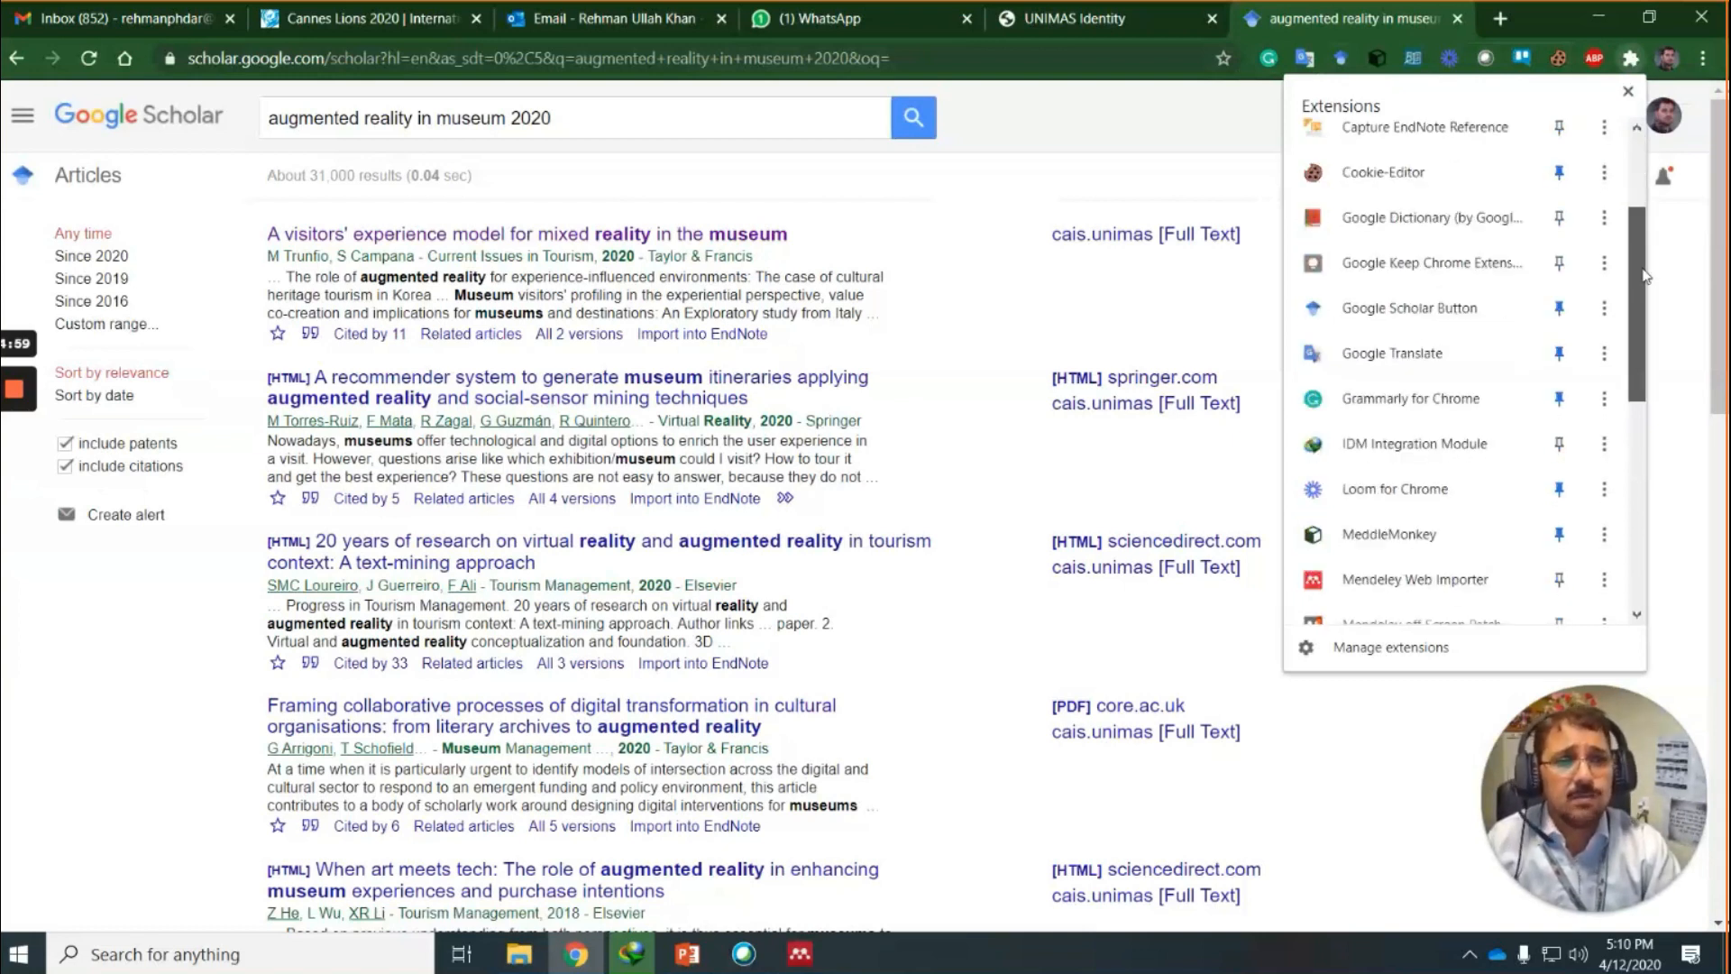
pyautogui.scroll(-3, 1646, 334)
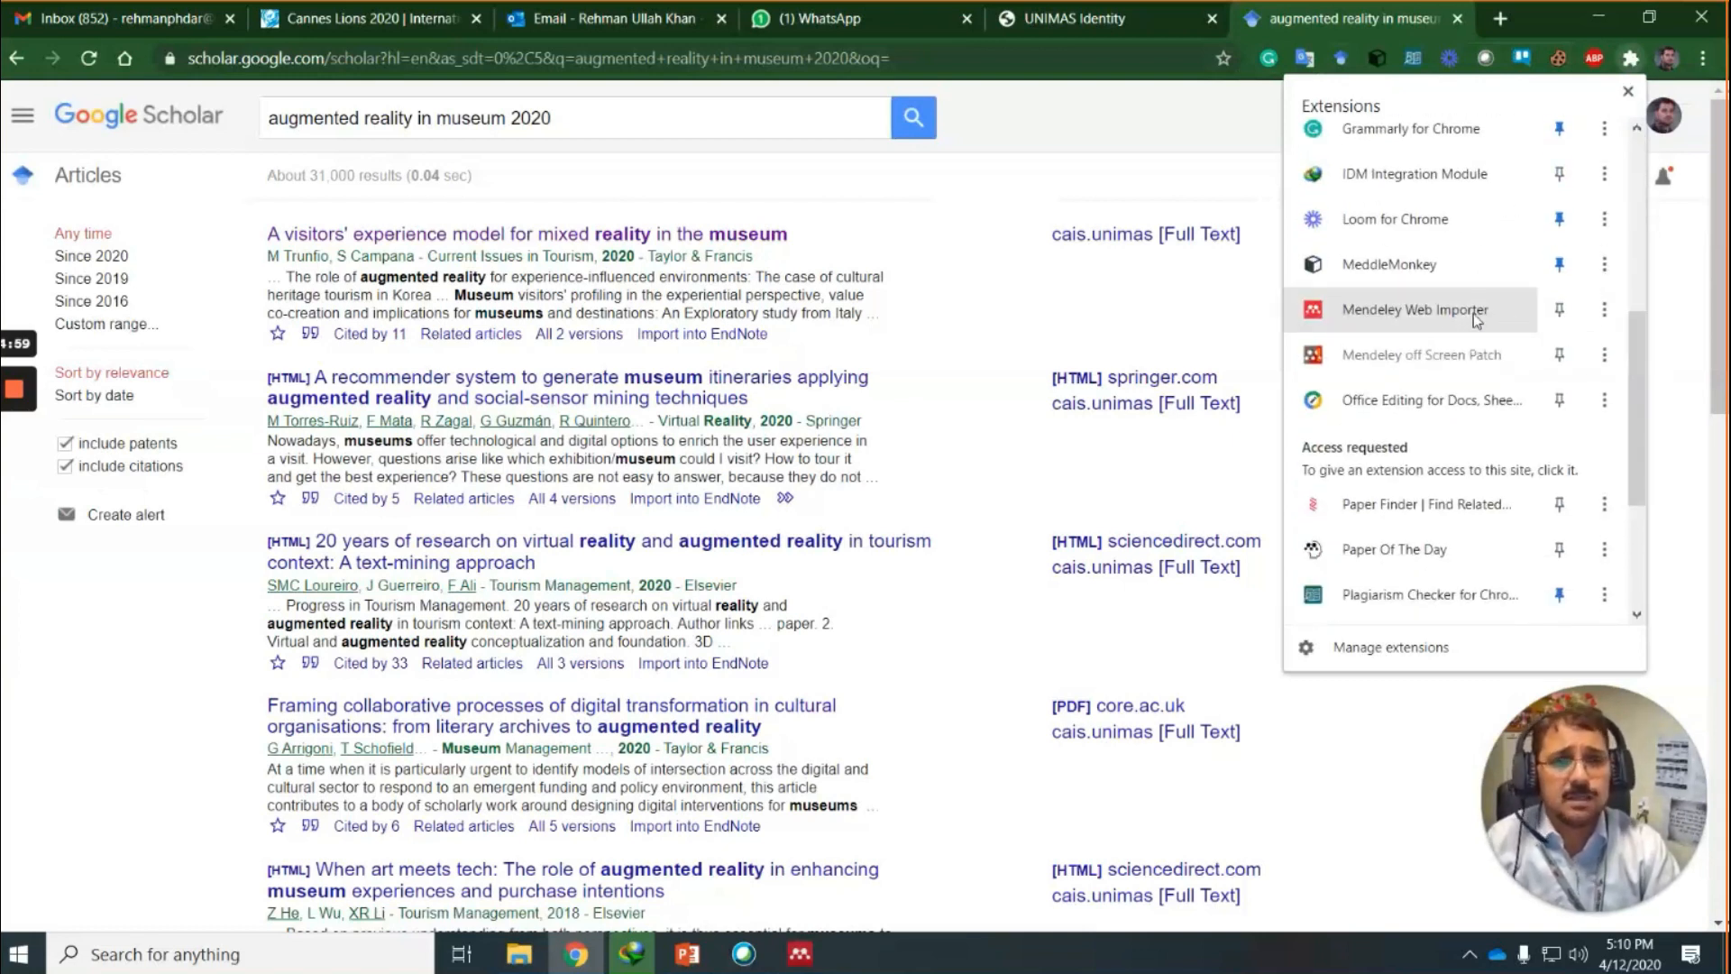
pyautogui.click(1386, 319)
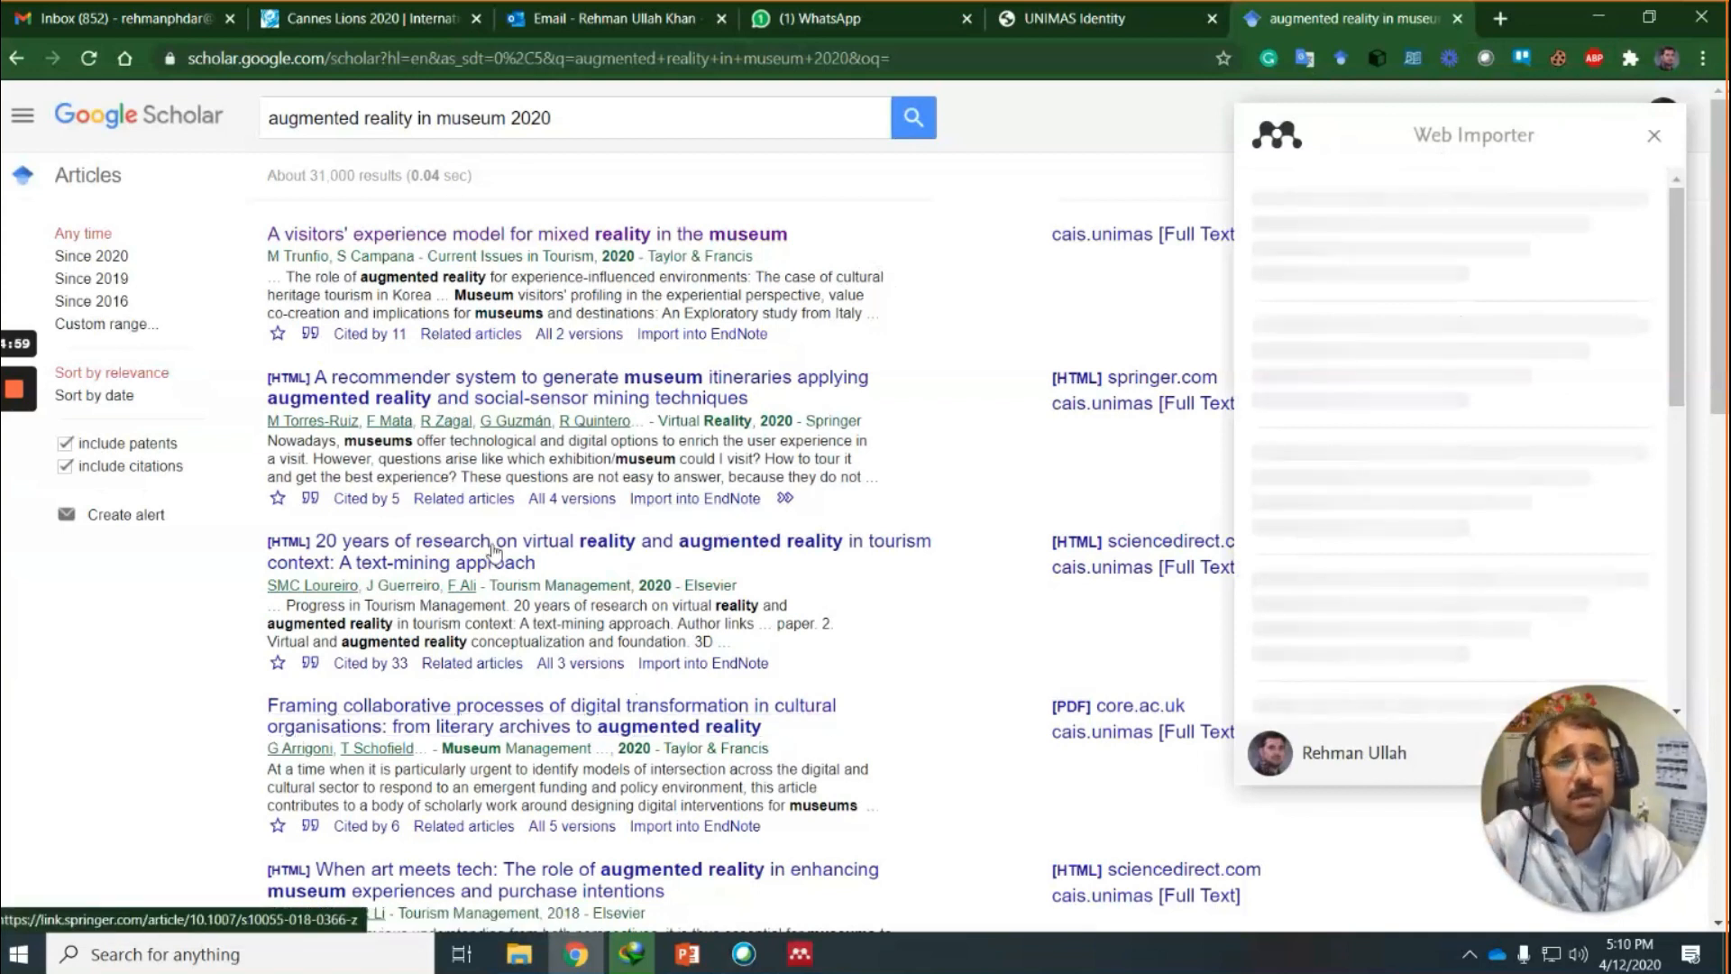
pyautogui.scroll(-5, 492, 550)
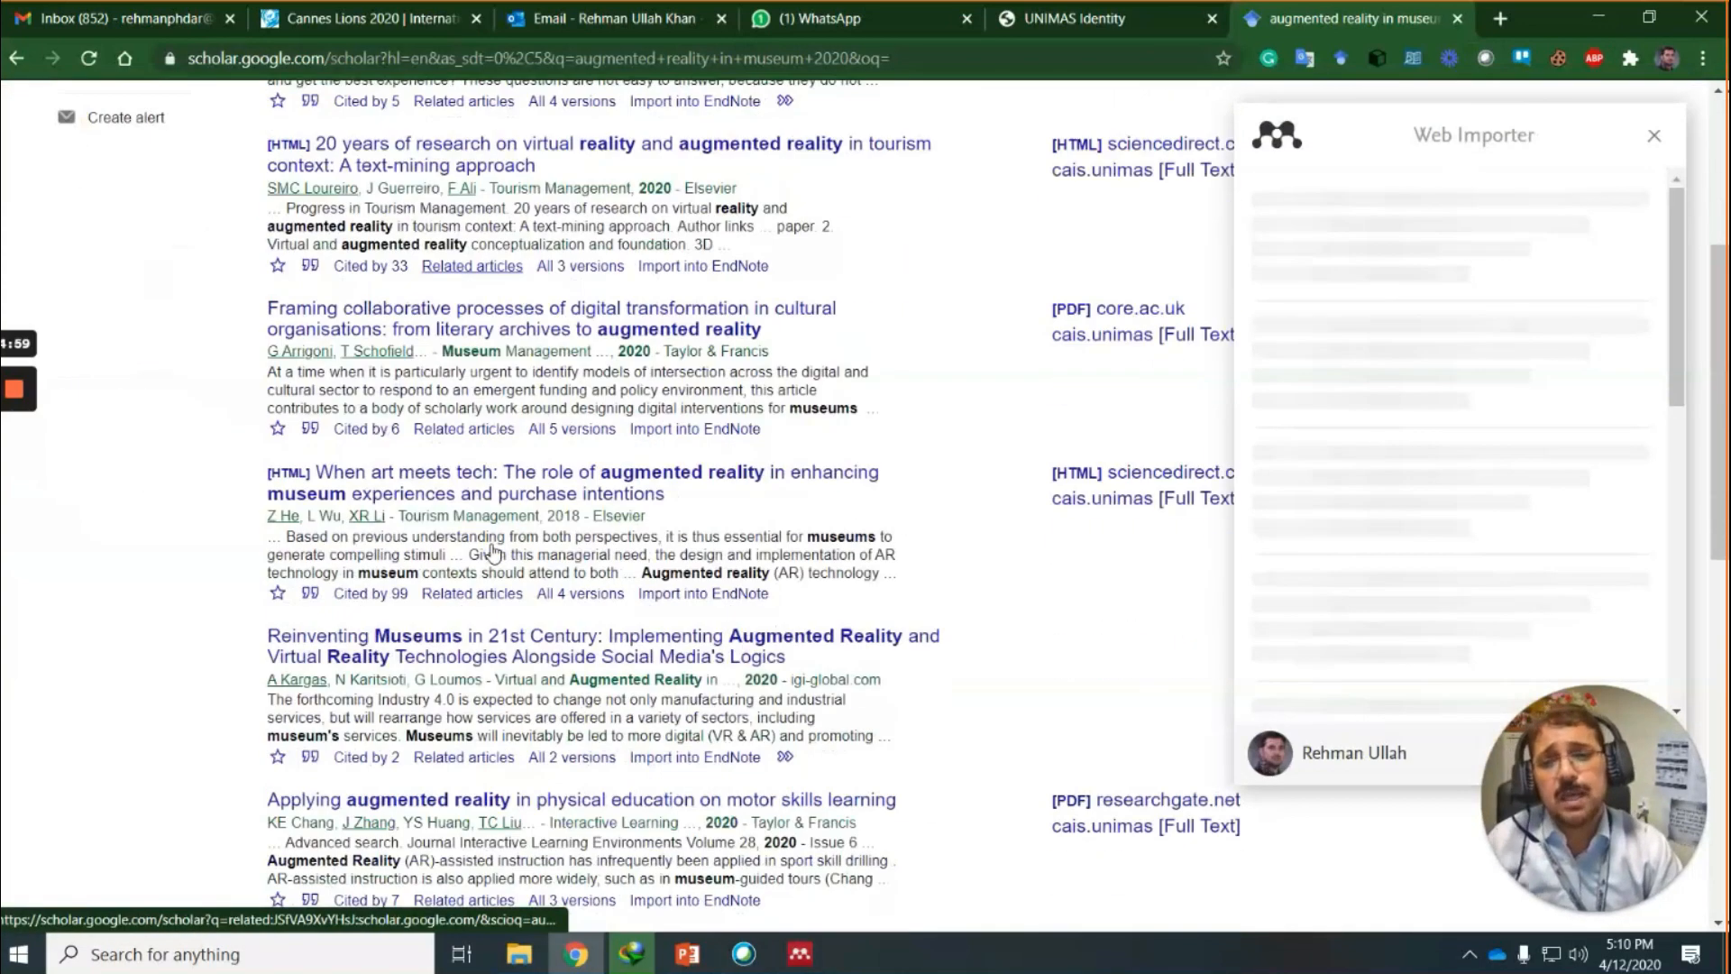
pyautogui.scroll(5, 492, 555)
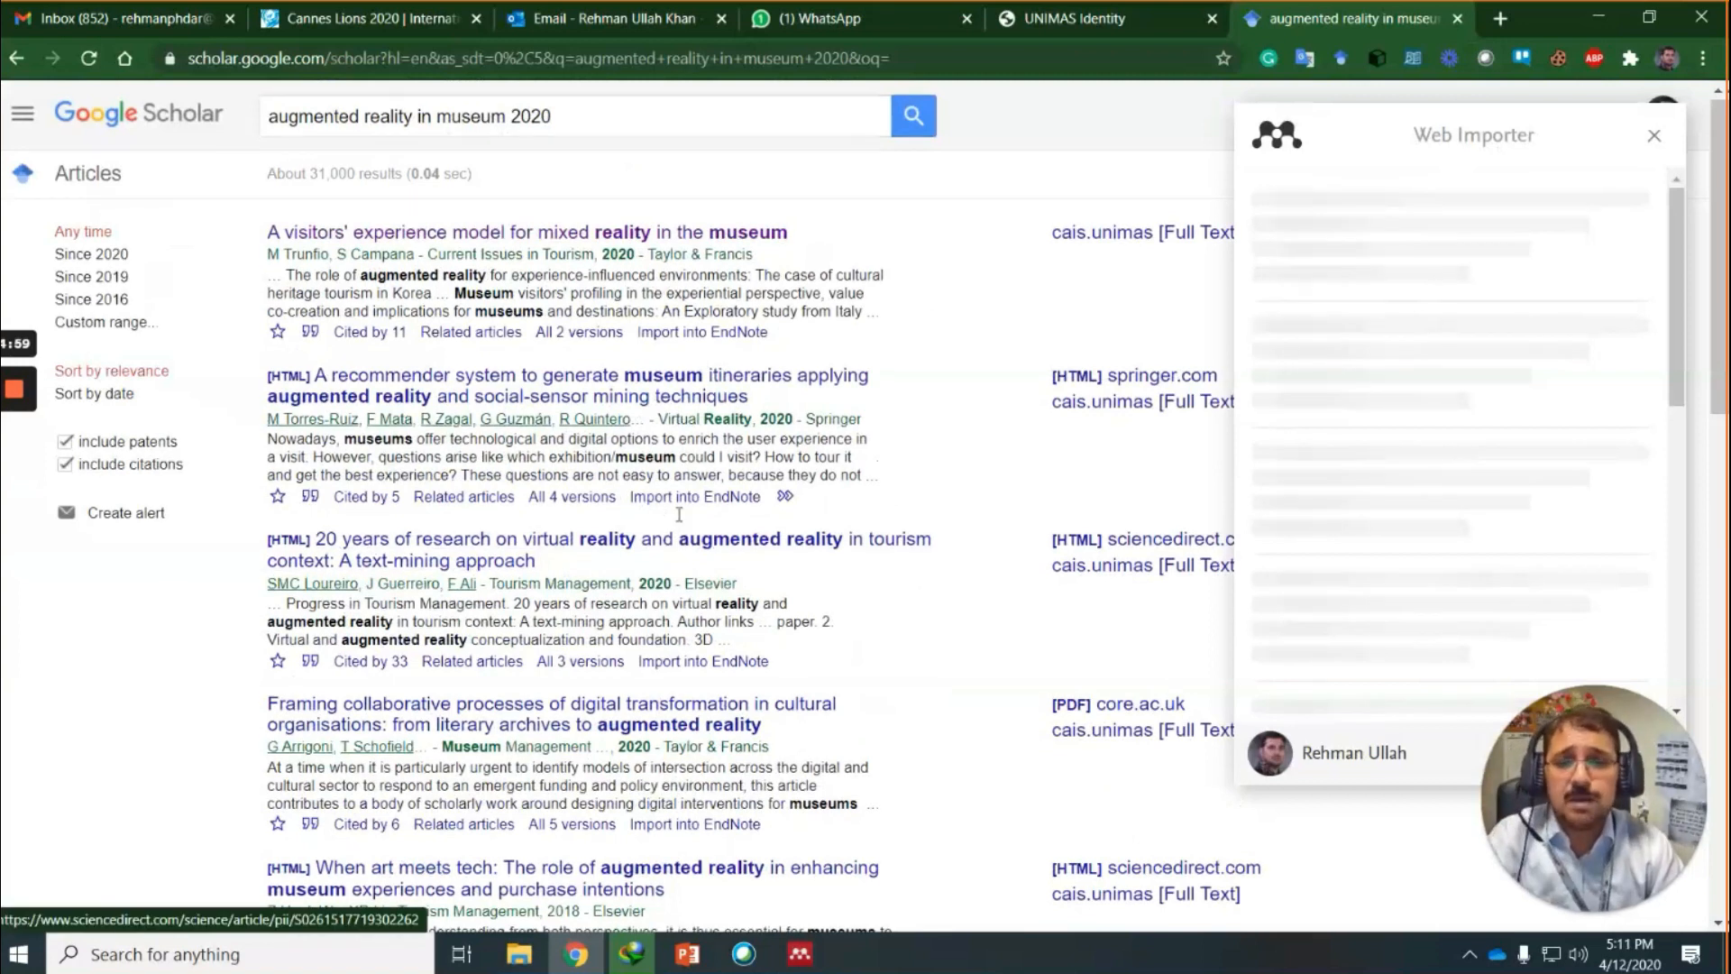
pyautogui.scroll(-5, 678, 514)
pyautogui.scroll(-7, 678, 514)
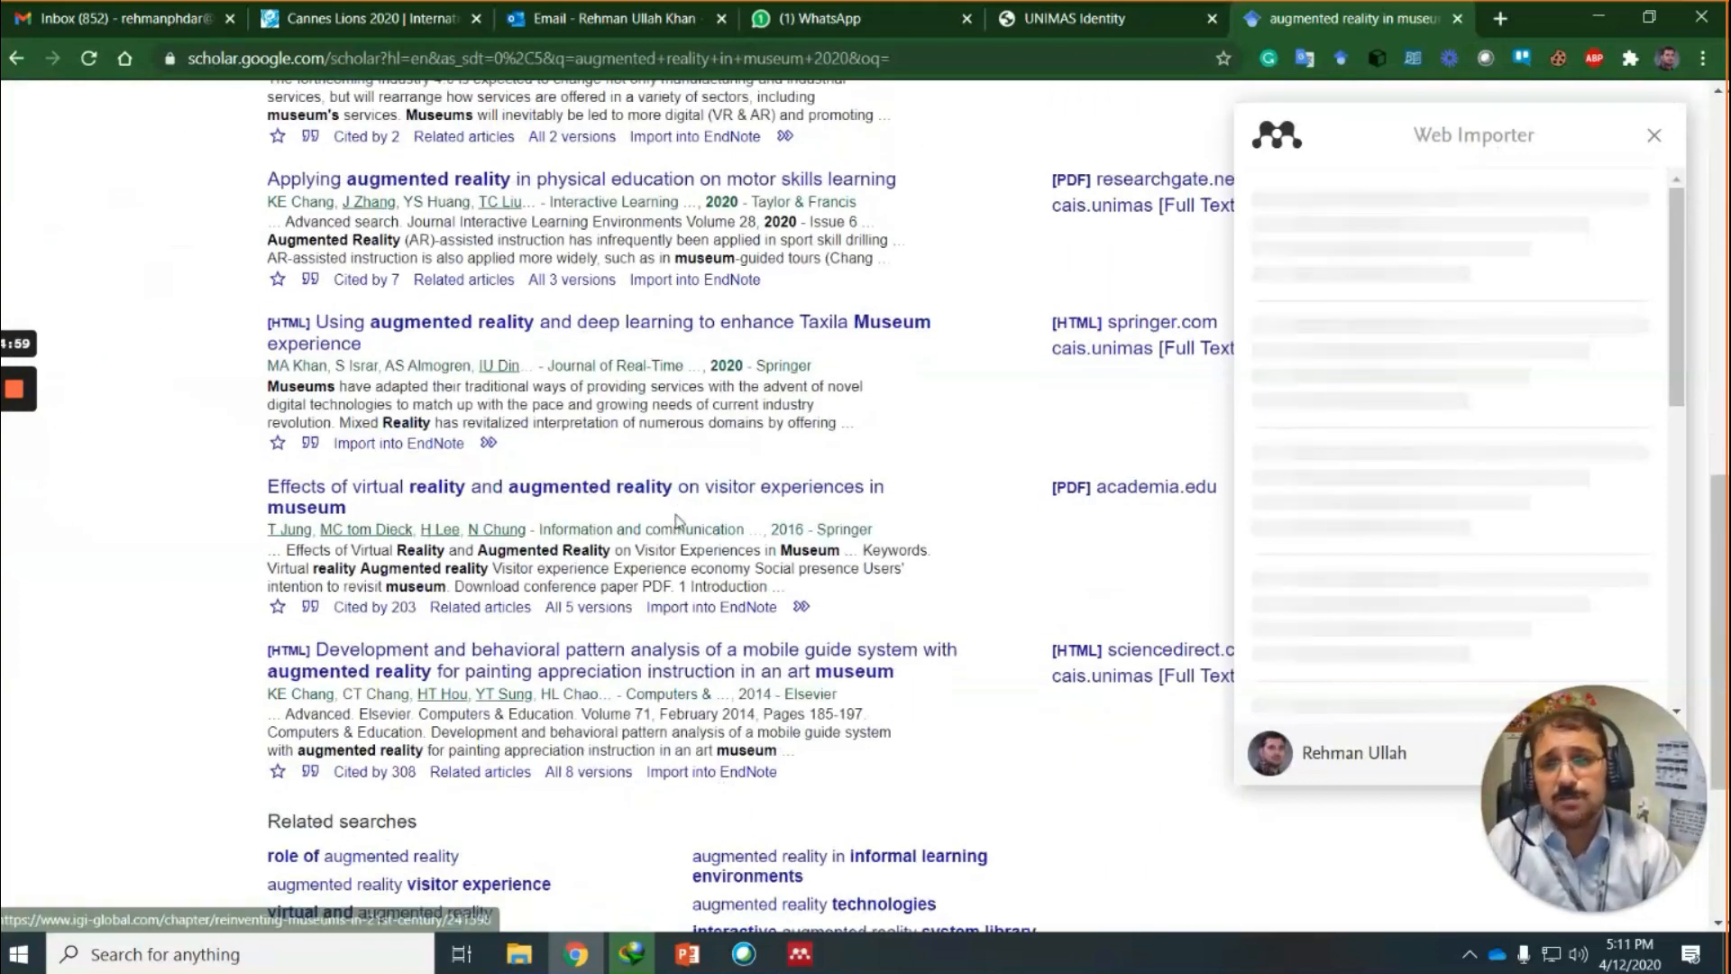
pyautogui.scroll(5, 679, 521)
pyautogui.scroll(6, 678, 522)
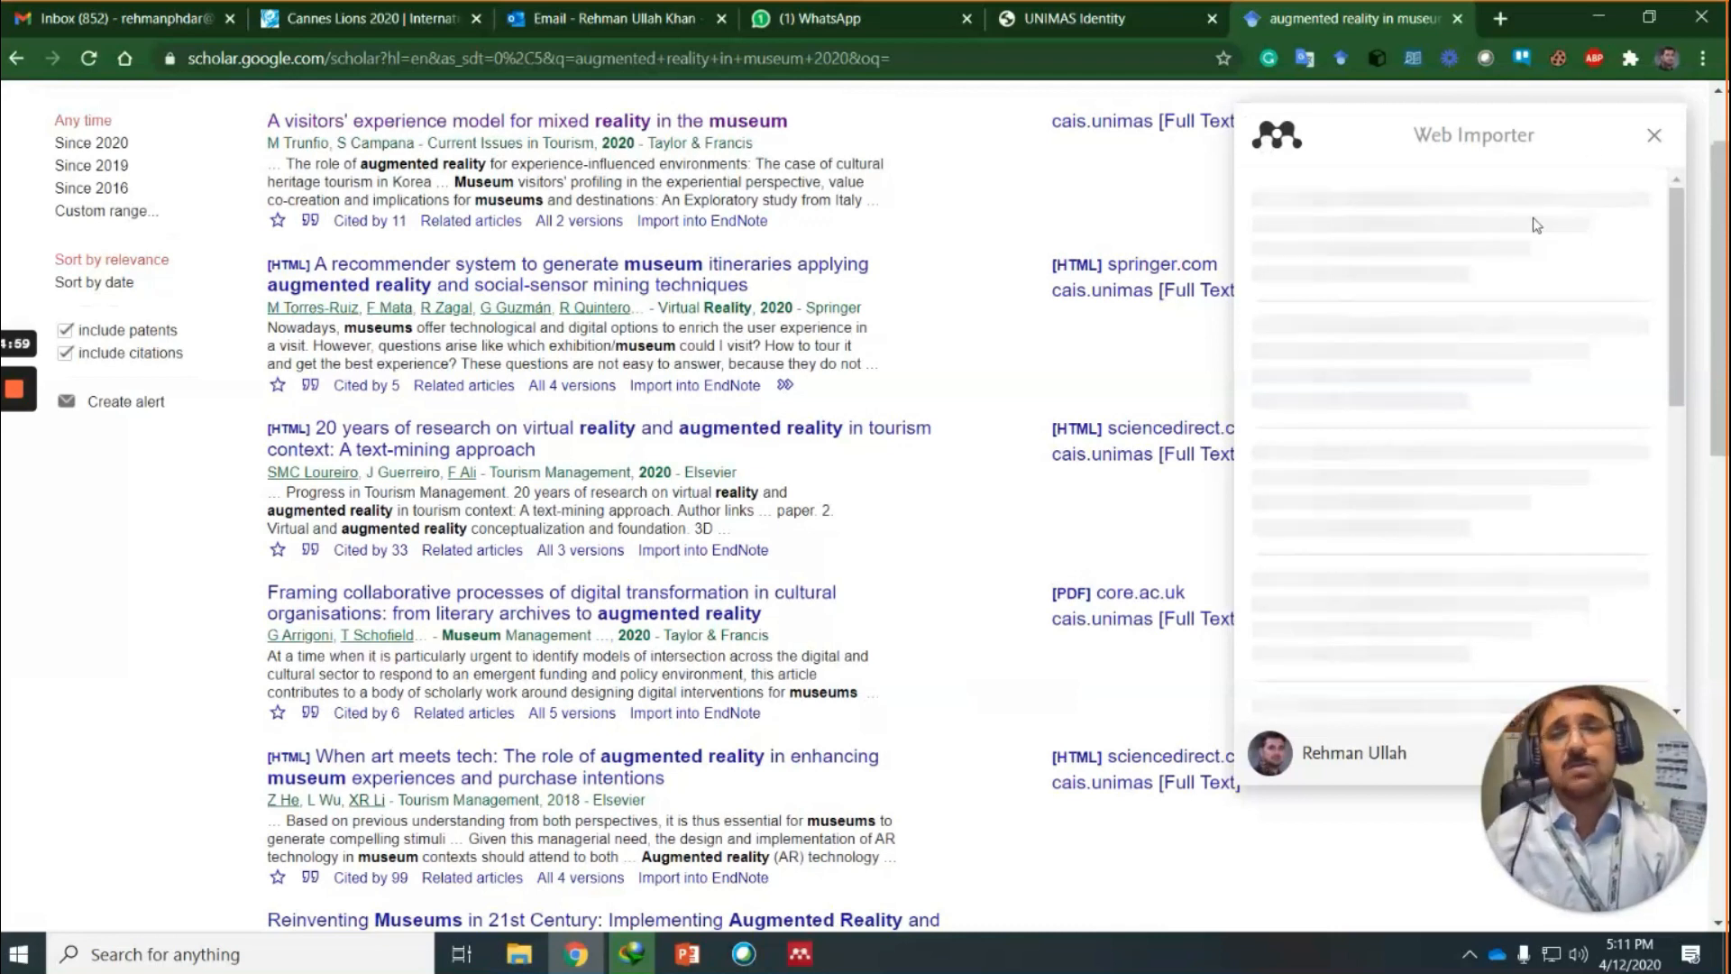
pyautogui.scroll(1, 1359, 307)
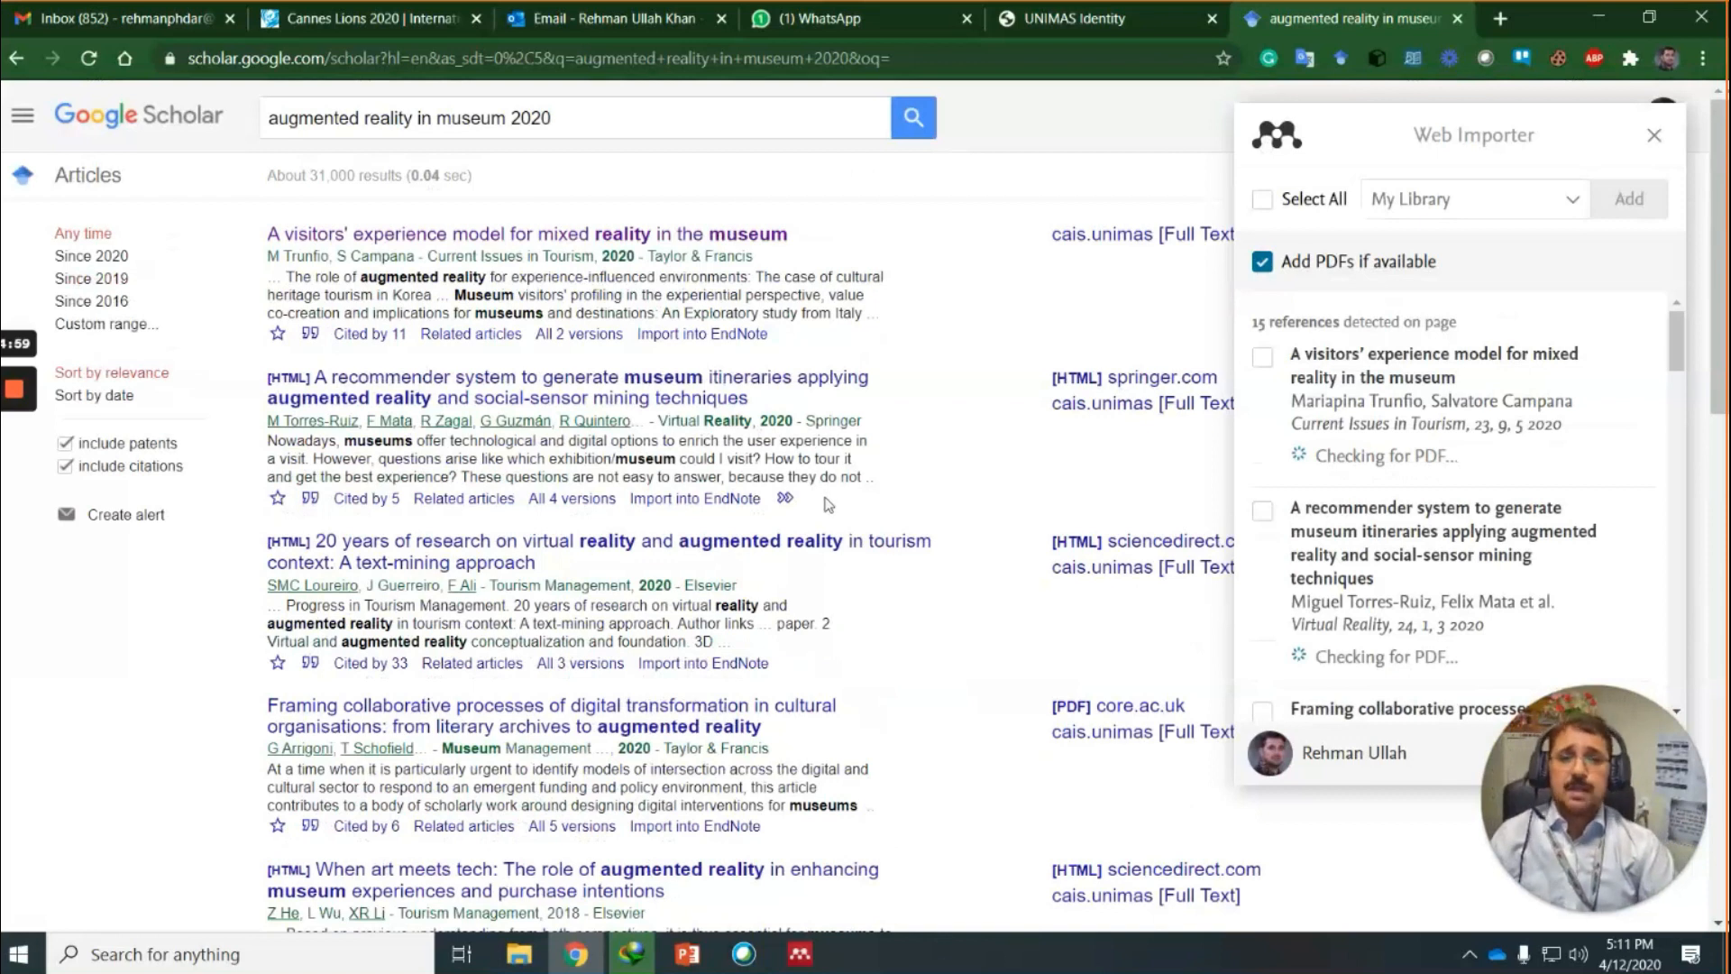
# Open the article "A visitors' experience model for mixed reality in the museum" on Taylor & Francis Online and view its abstract.
pyautogui.click(525, 240)
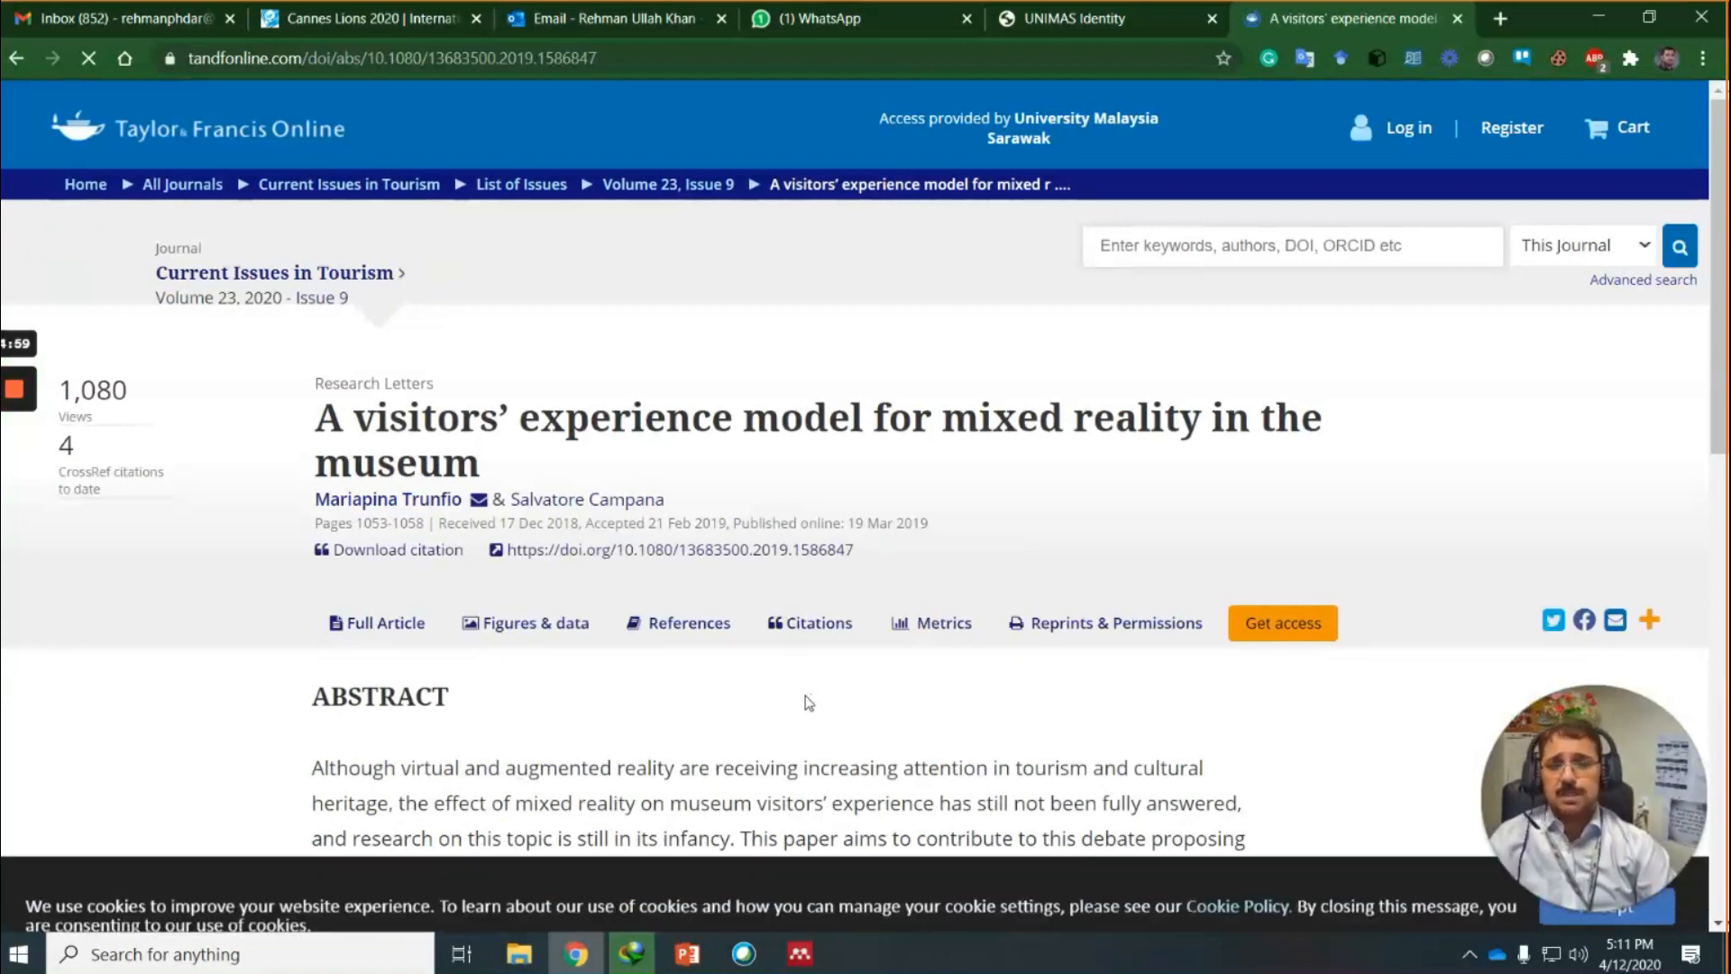
pyautogui.scroll(-3, 789, 649)
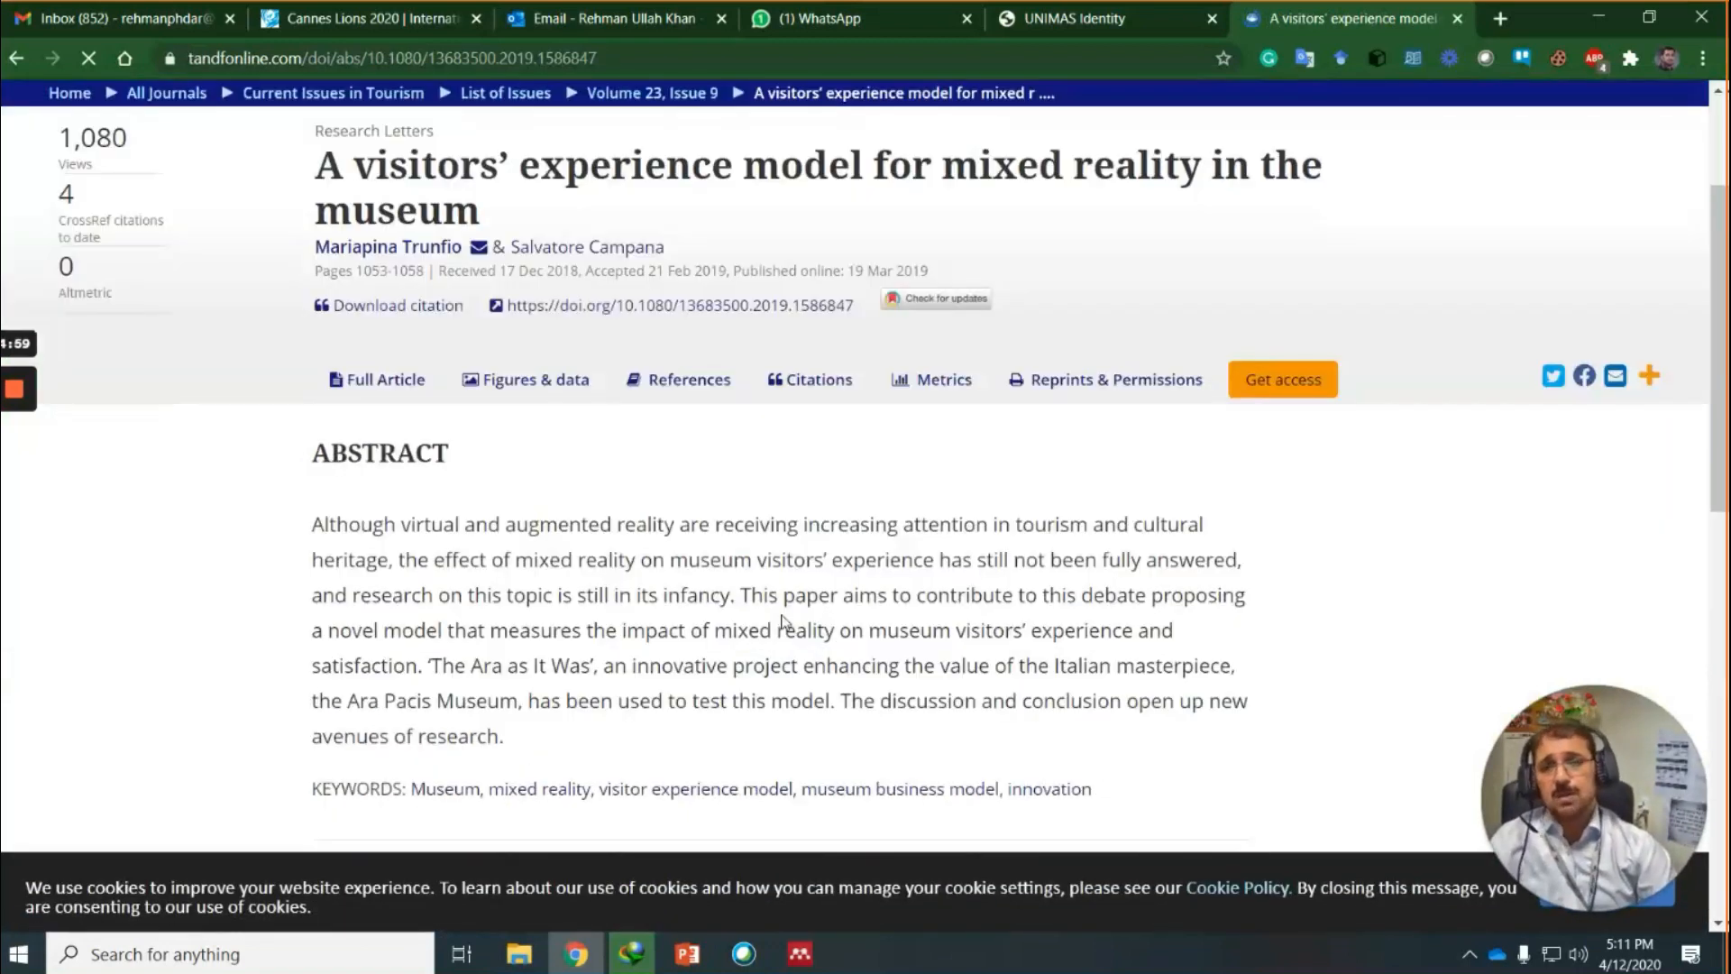
pyautogui.scroll(-3, 782, 622)
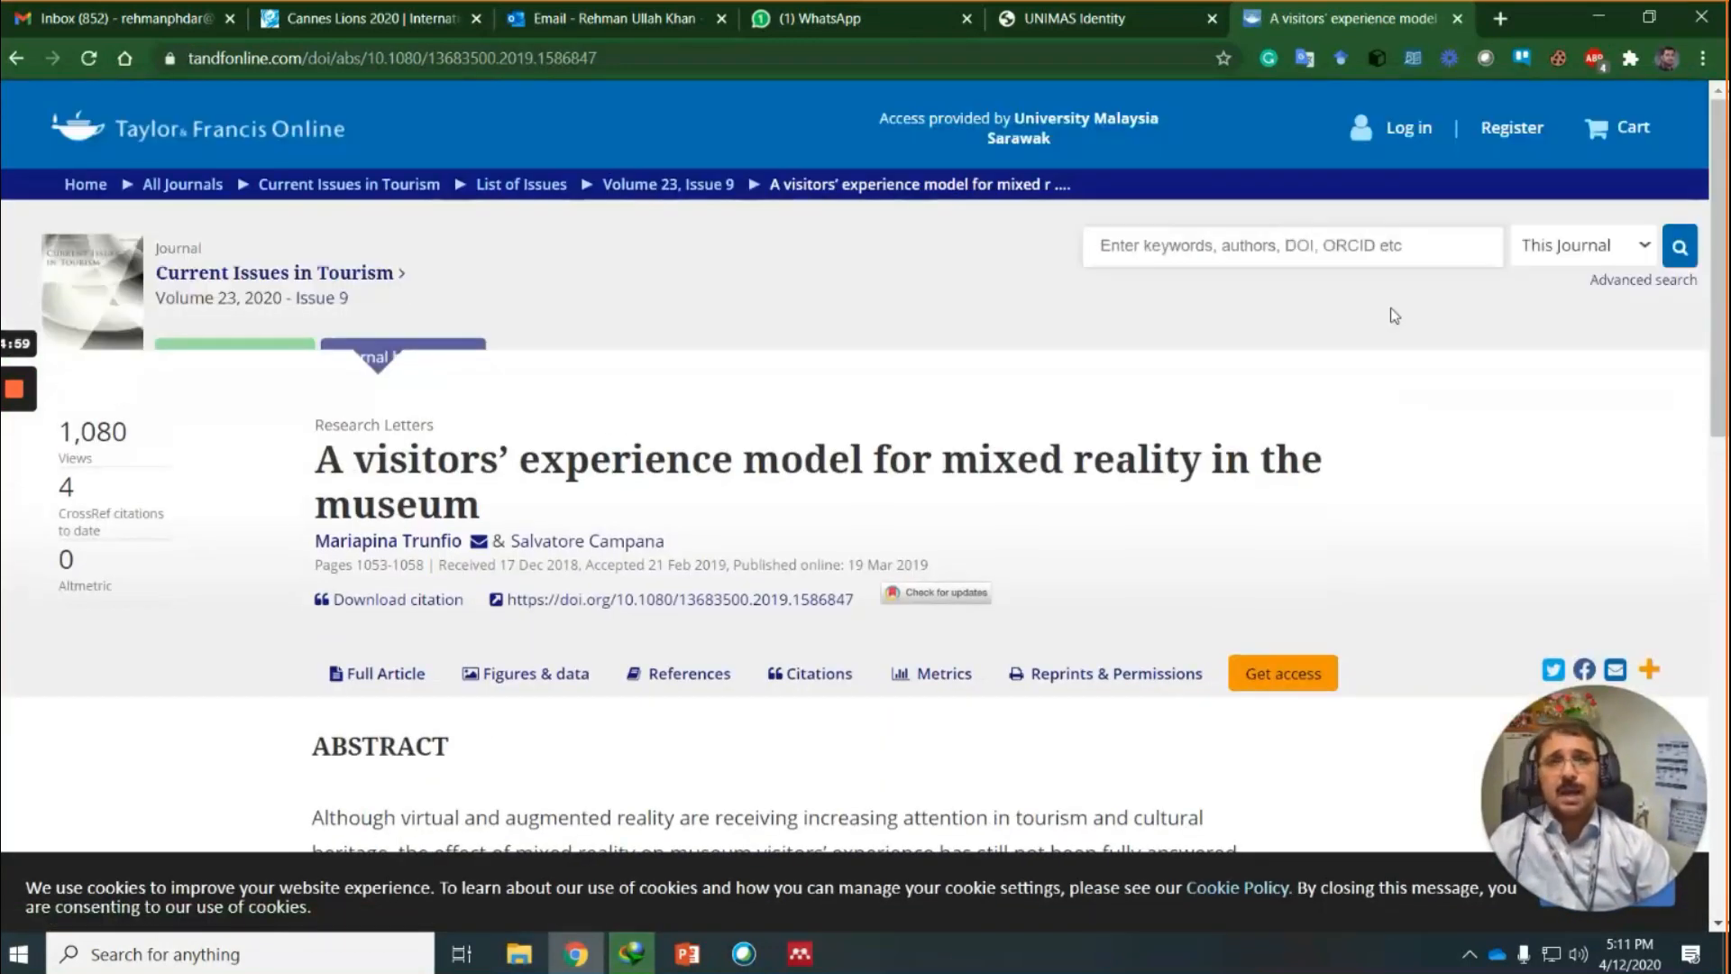
# Add the "A visitors' experience model for mixed reality in the museum" reference to My Library with Mendeley Web Importer.
pyautogui.click(1633, 59)
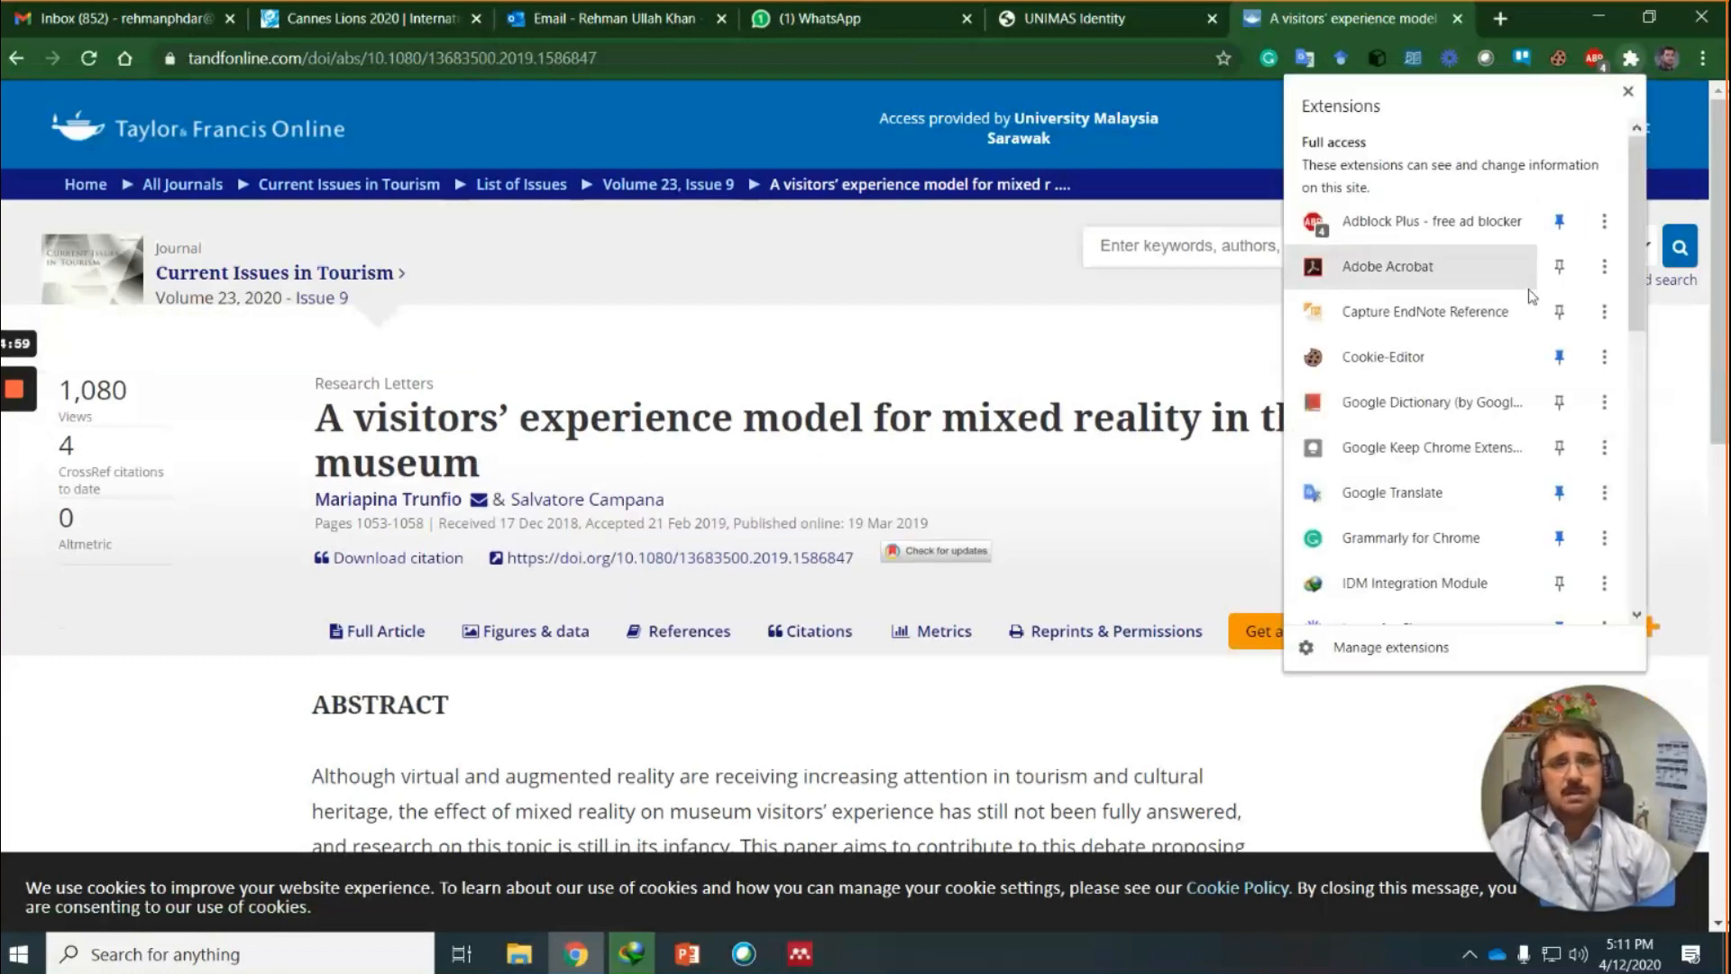
pyautogui.scroll(-5, 1442, 406)
pyautogui.scroll(-1, 1399, 456)
pyautogui.scroll(5, 1398, 432)
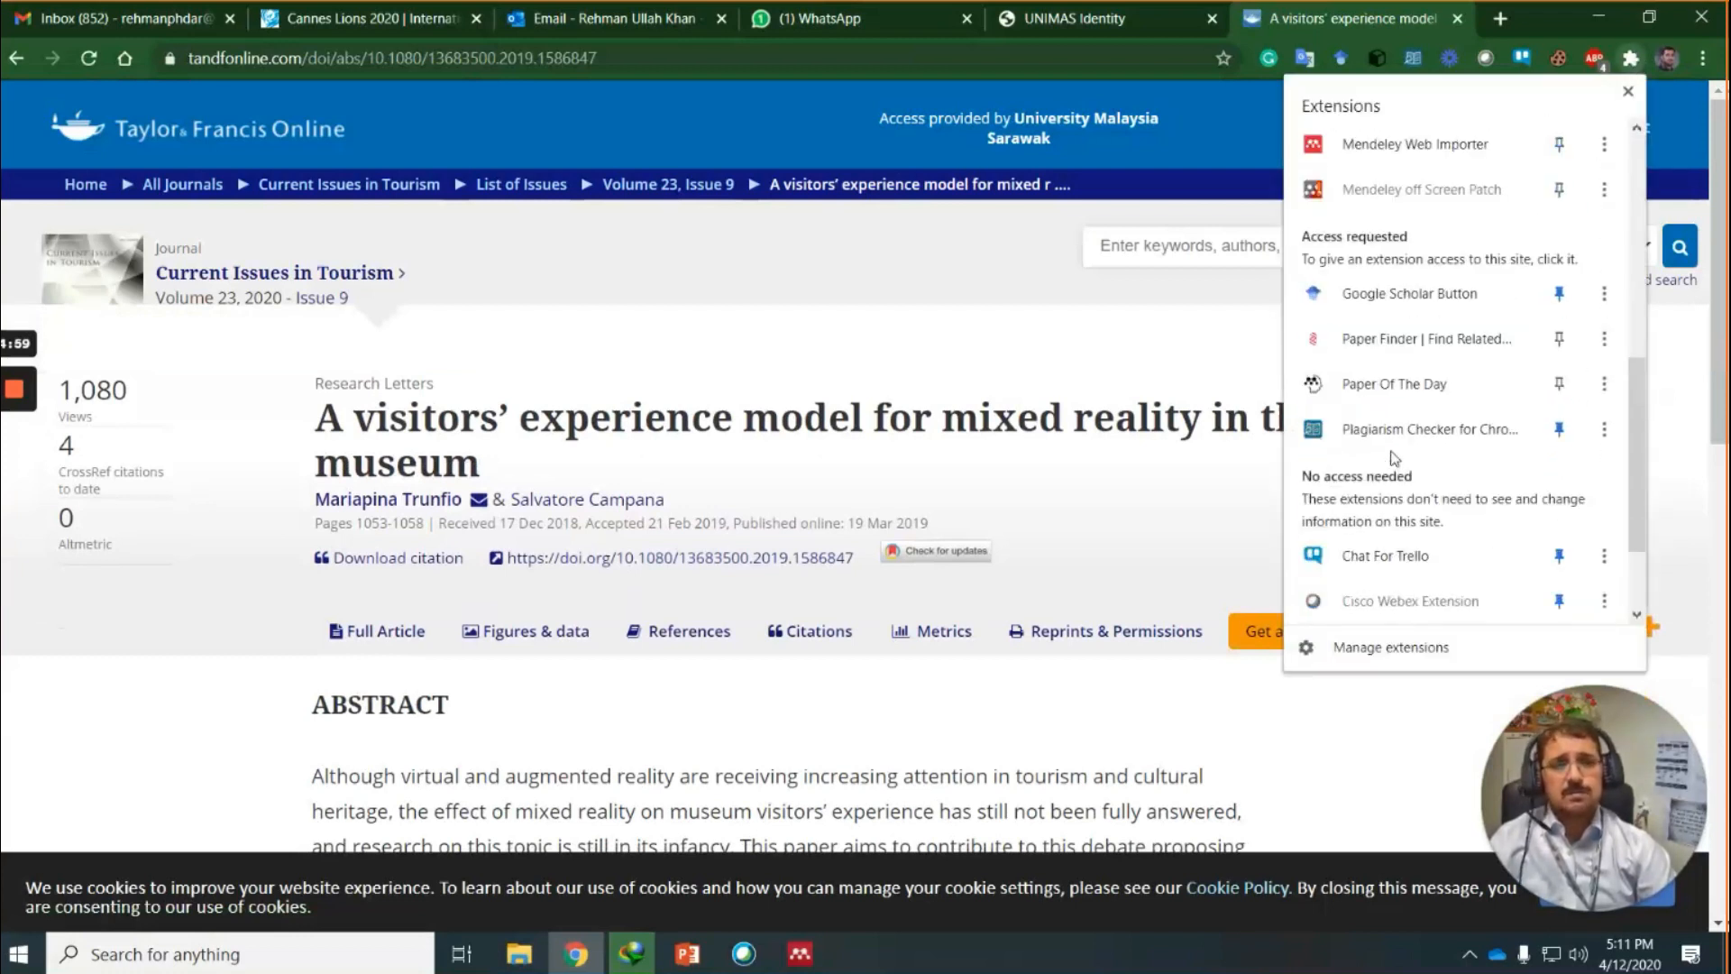
pyautogui.click(1395, 420)
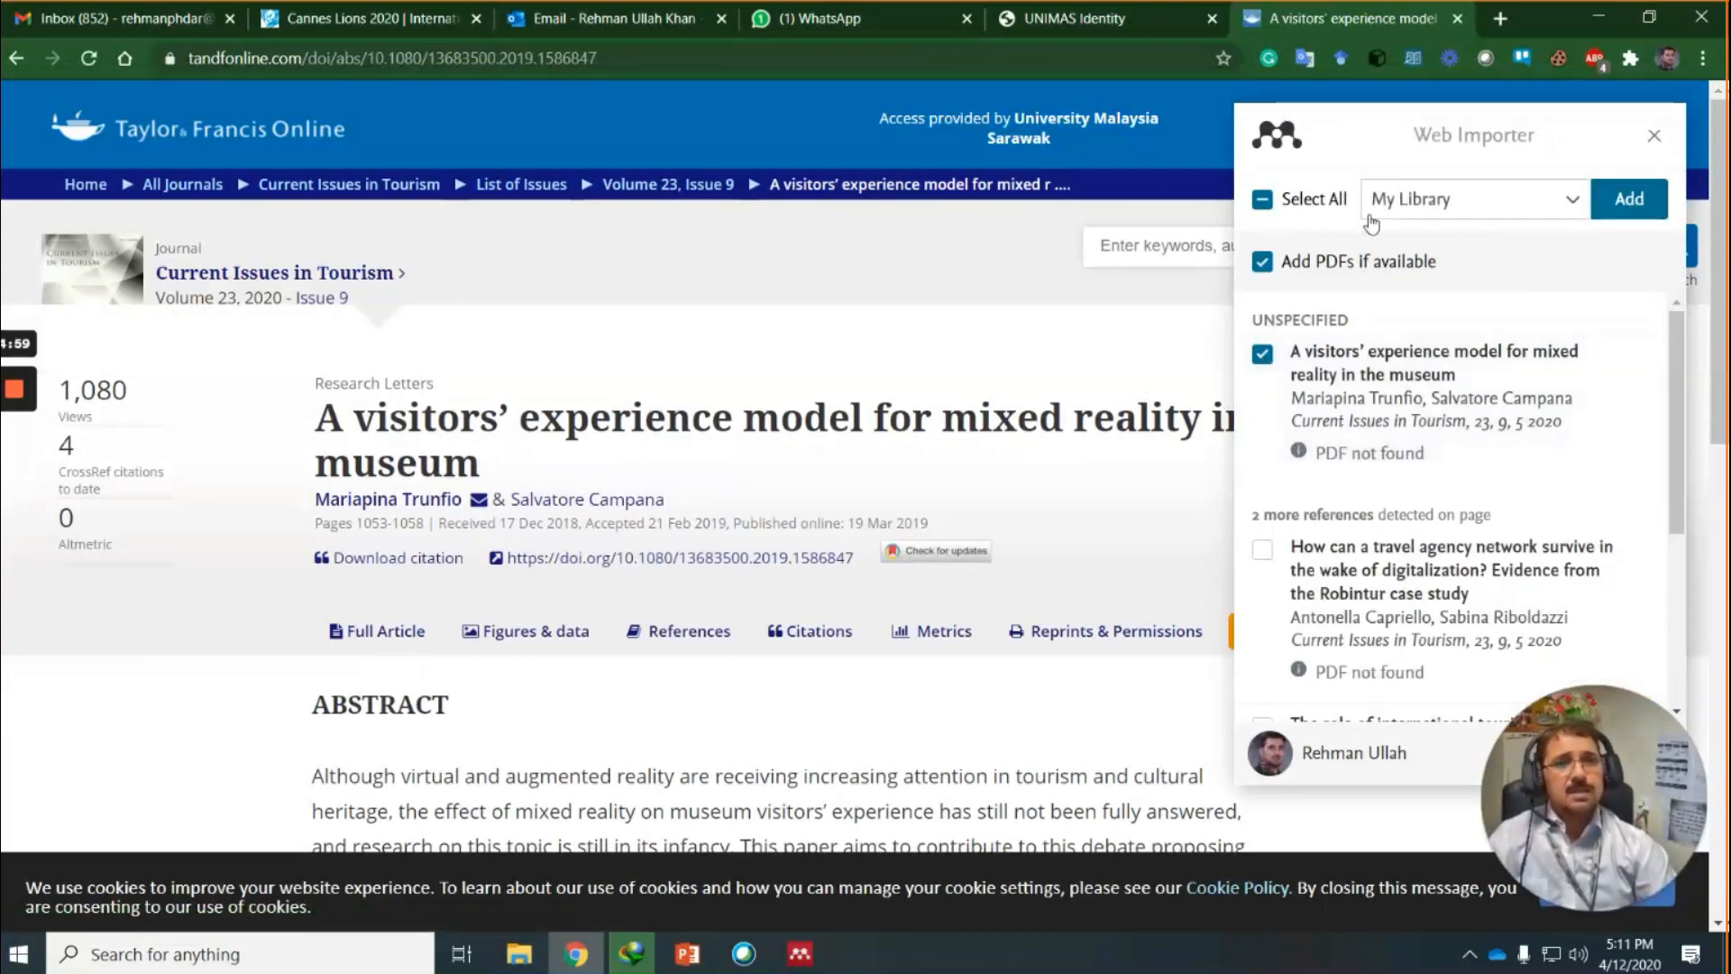
pyautogui.click(1628, 202)
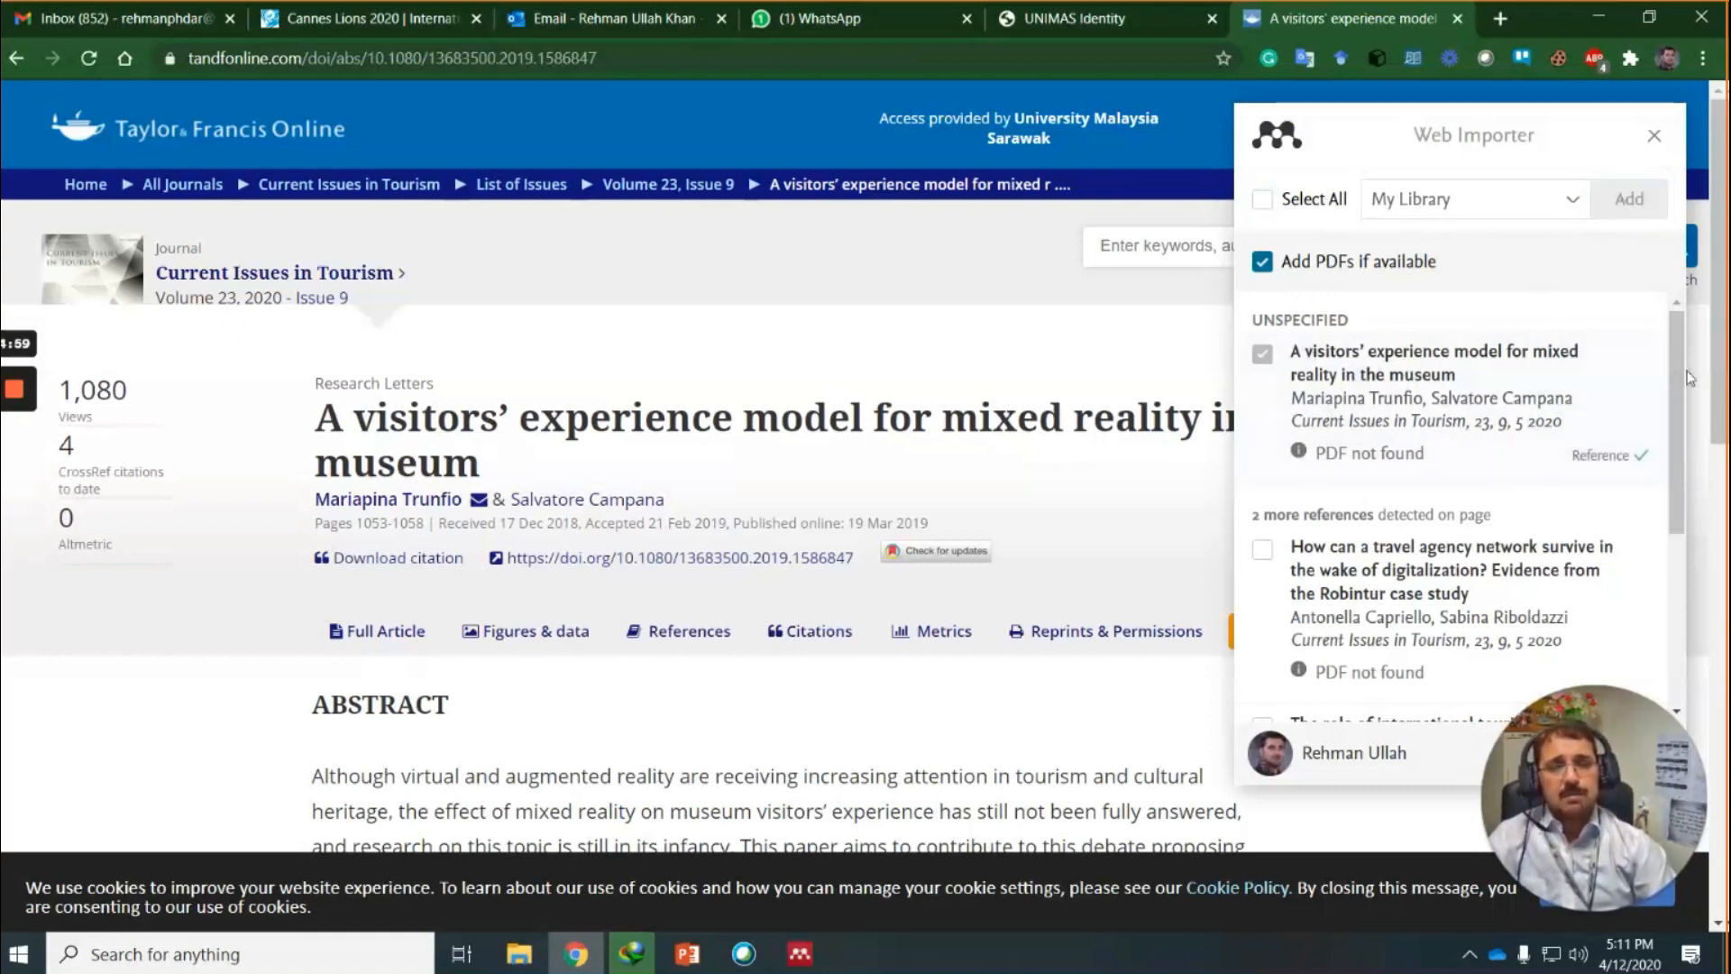
# Look through all the references and the web page entry that Web Importer detected on the article page.
pyautogui.moveTo(1675, 370); pyautogui.dragTo(1674, 442)
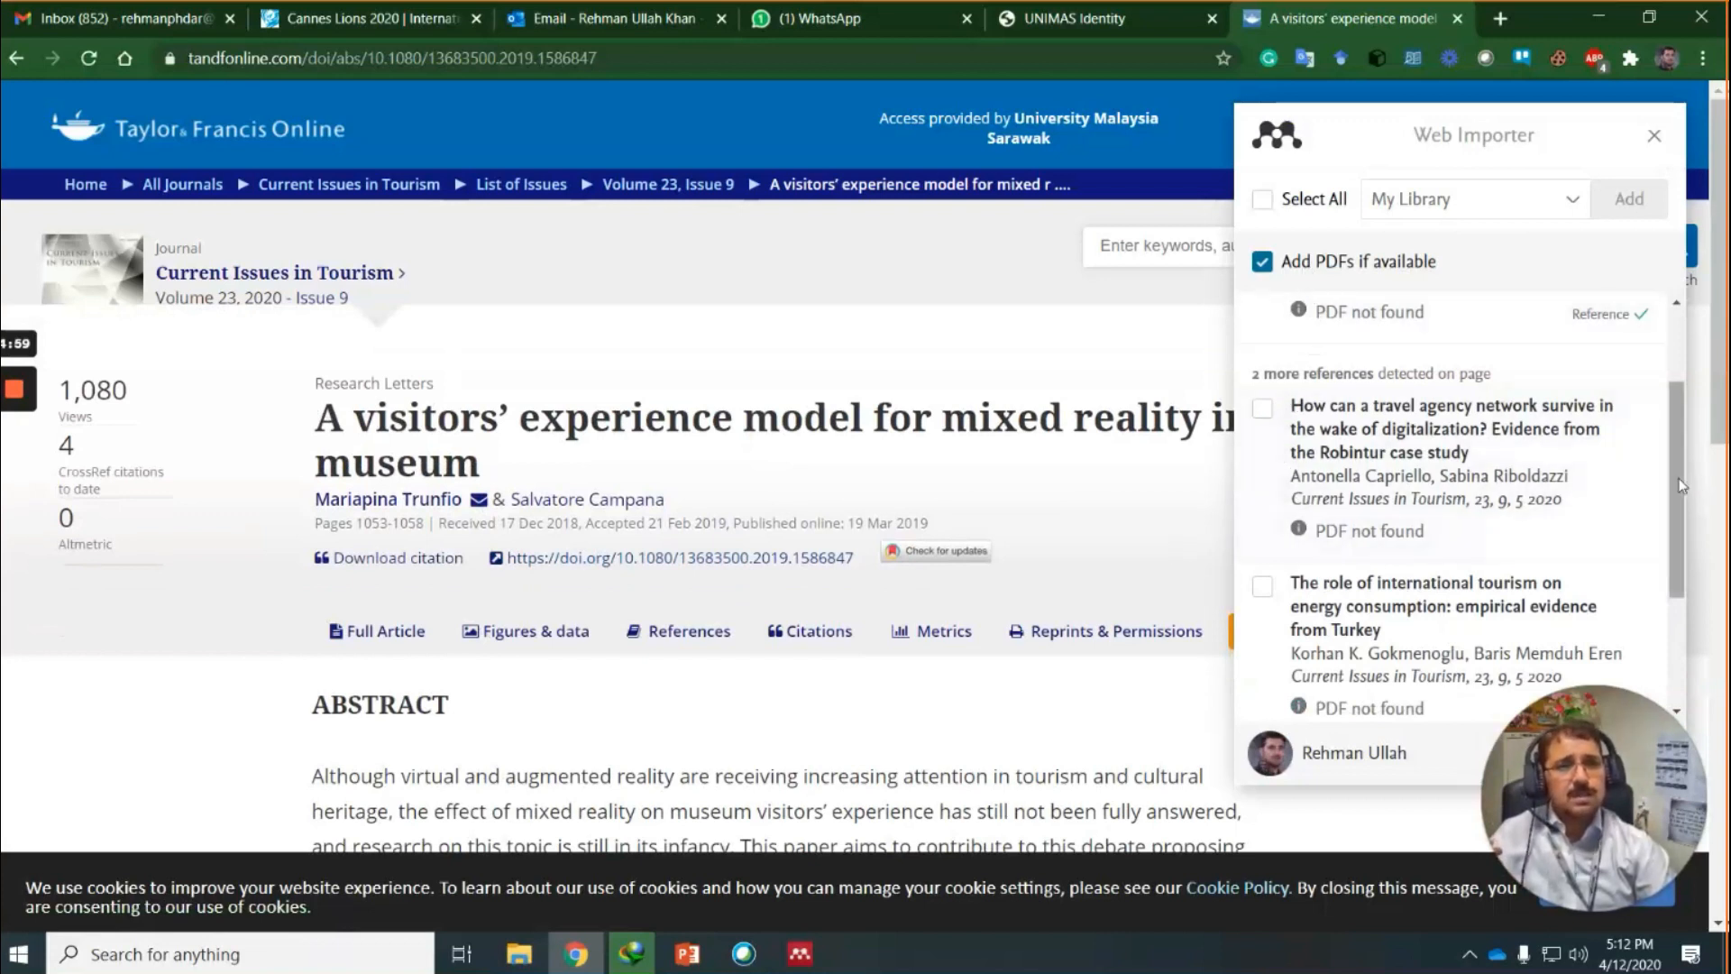
pyautogui.scroll(1, 1678, 486)
pyautogui.scroll(2, 1686, 437)
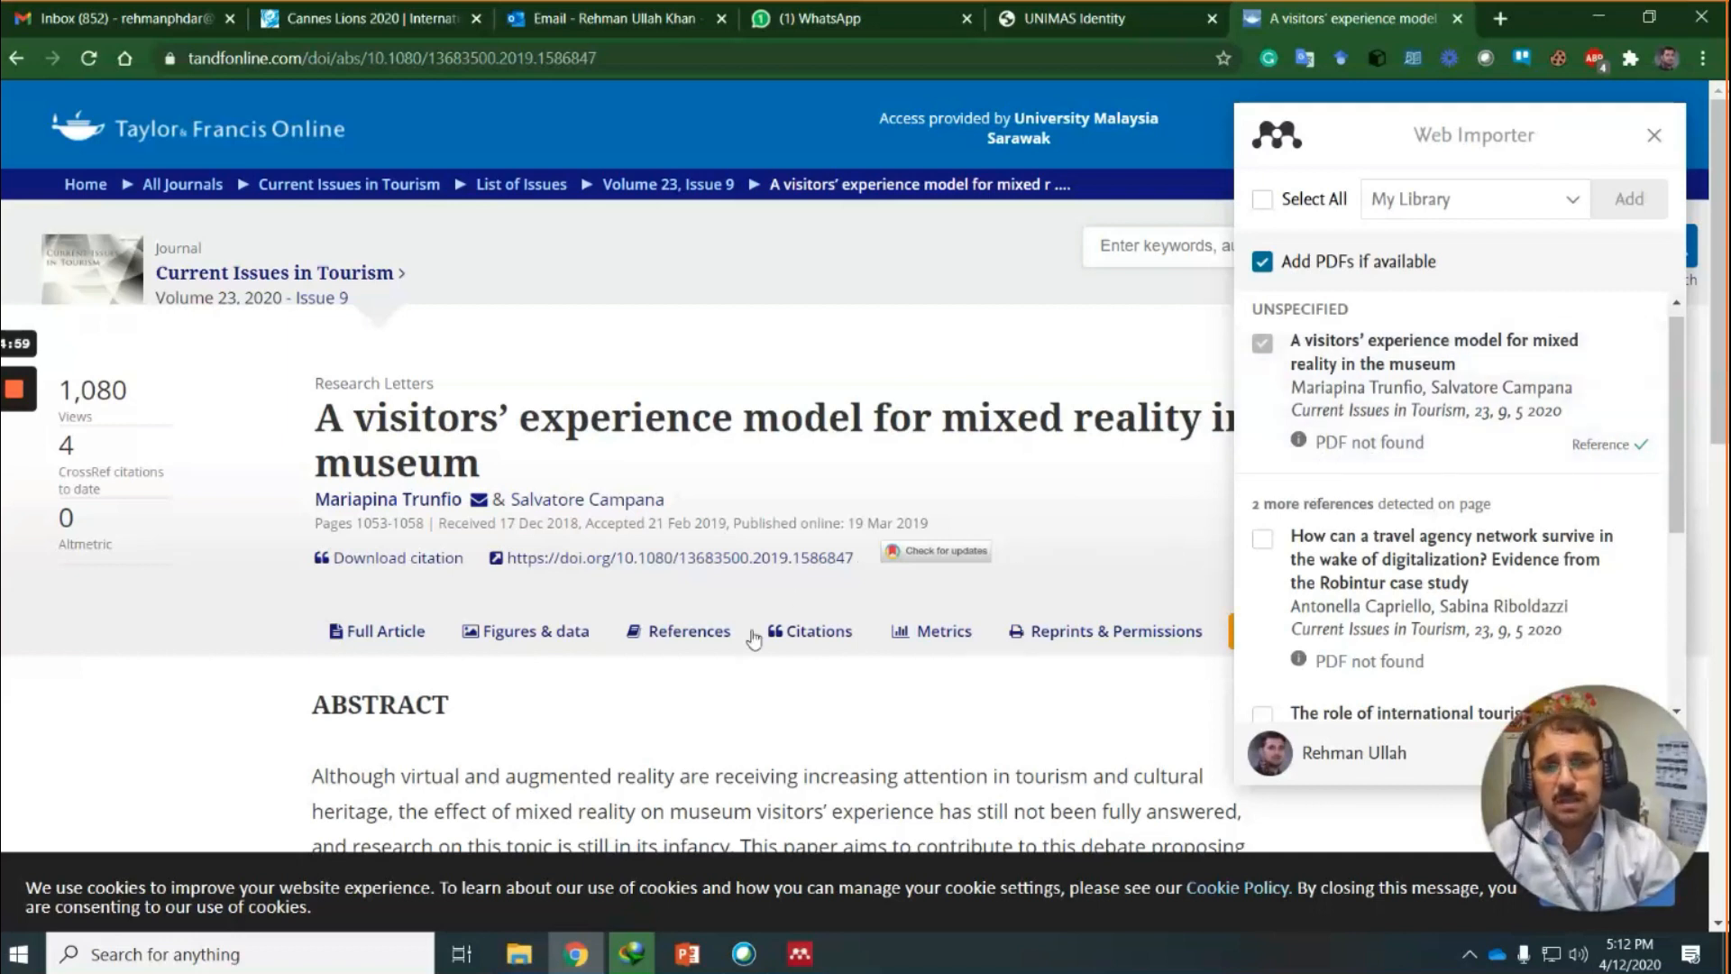
pyautogui.moveTo(1682, 429); pyautogui.dragTo(1682, 463)
pyautogui.scroll(1, 1682, 463)
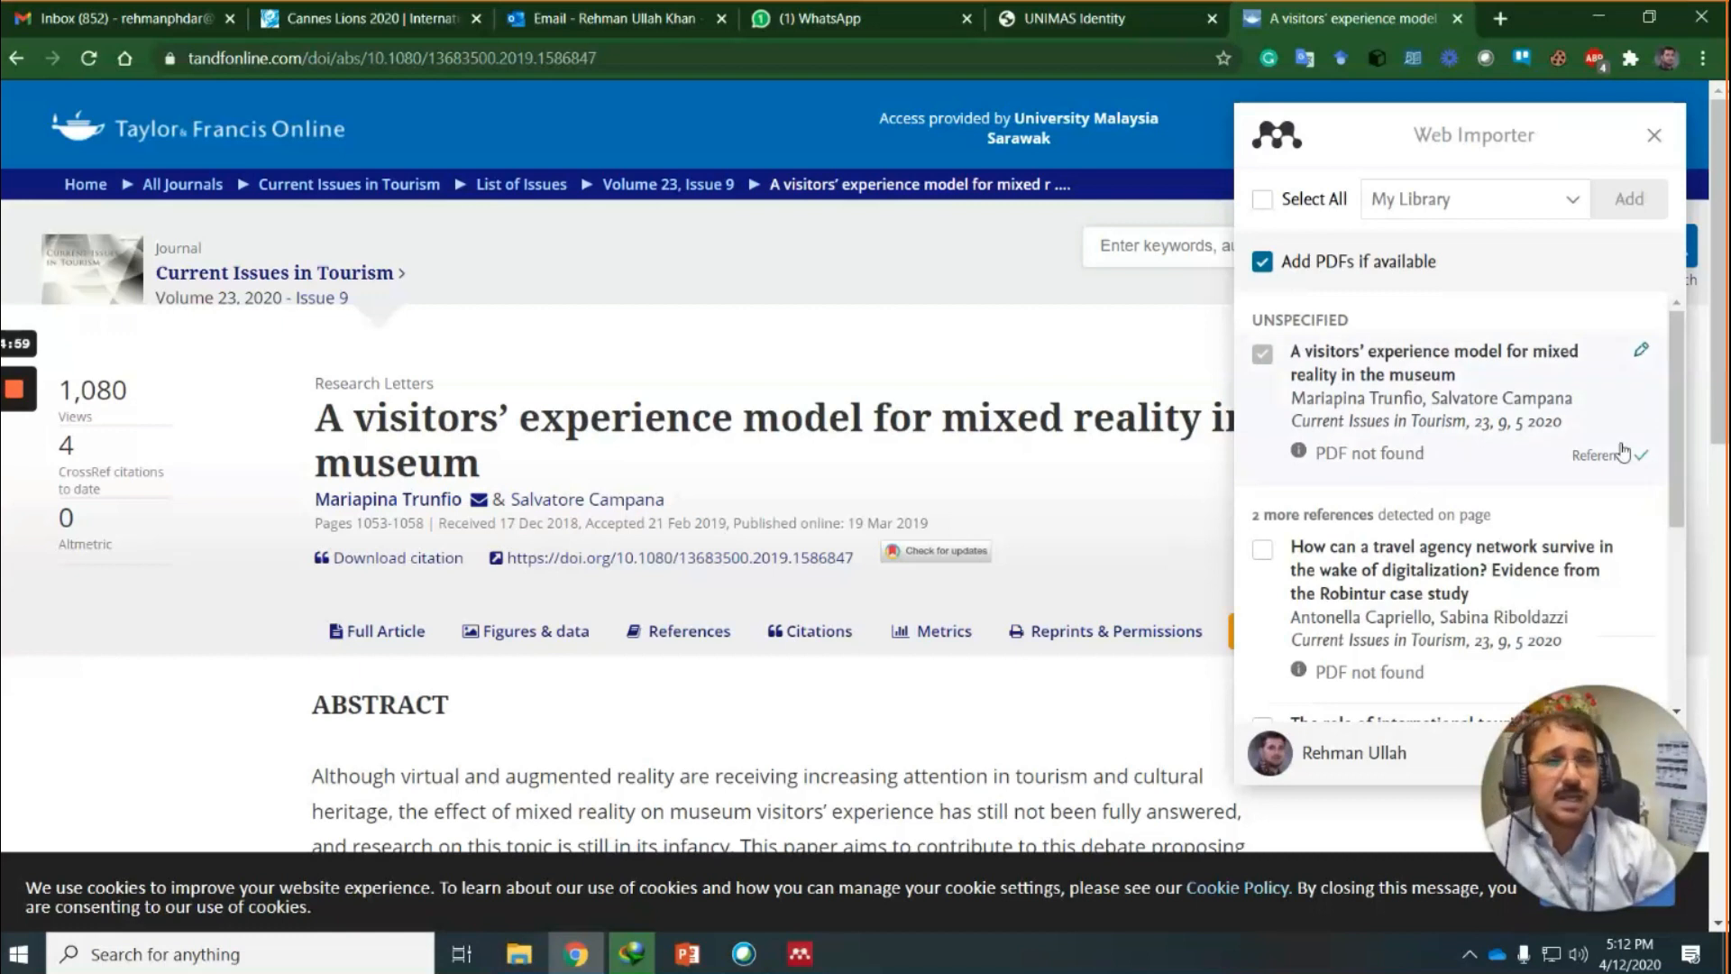
pyautogui.moveTo(1679, 439); pyautogui.dragTo(1669, 624)
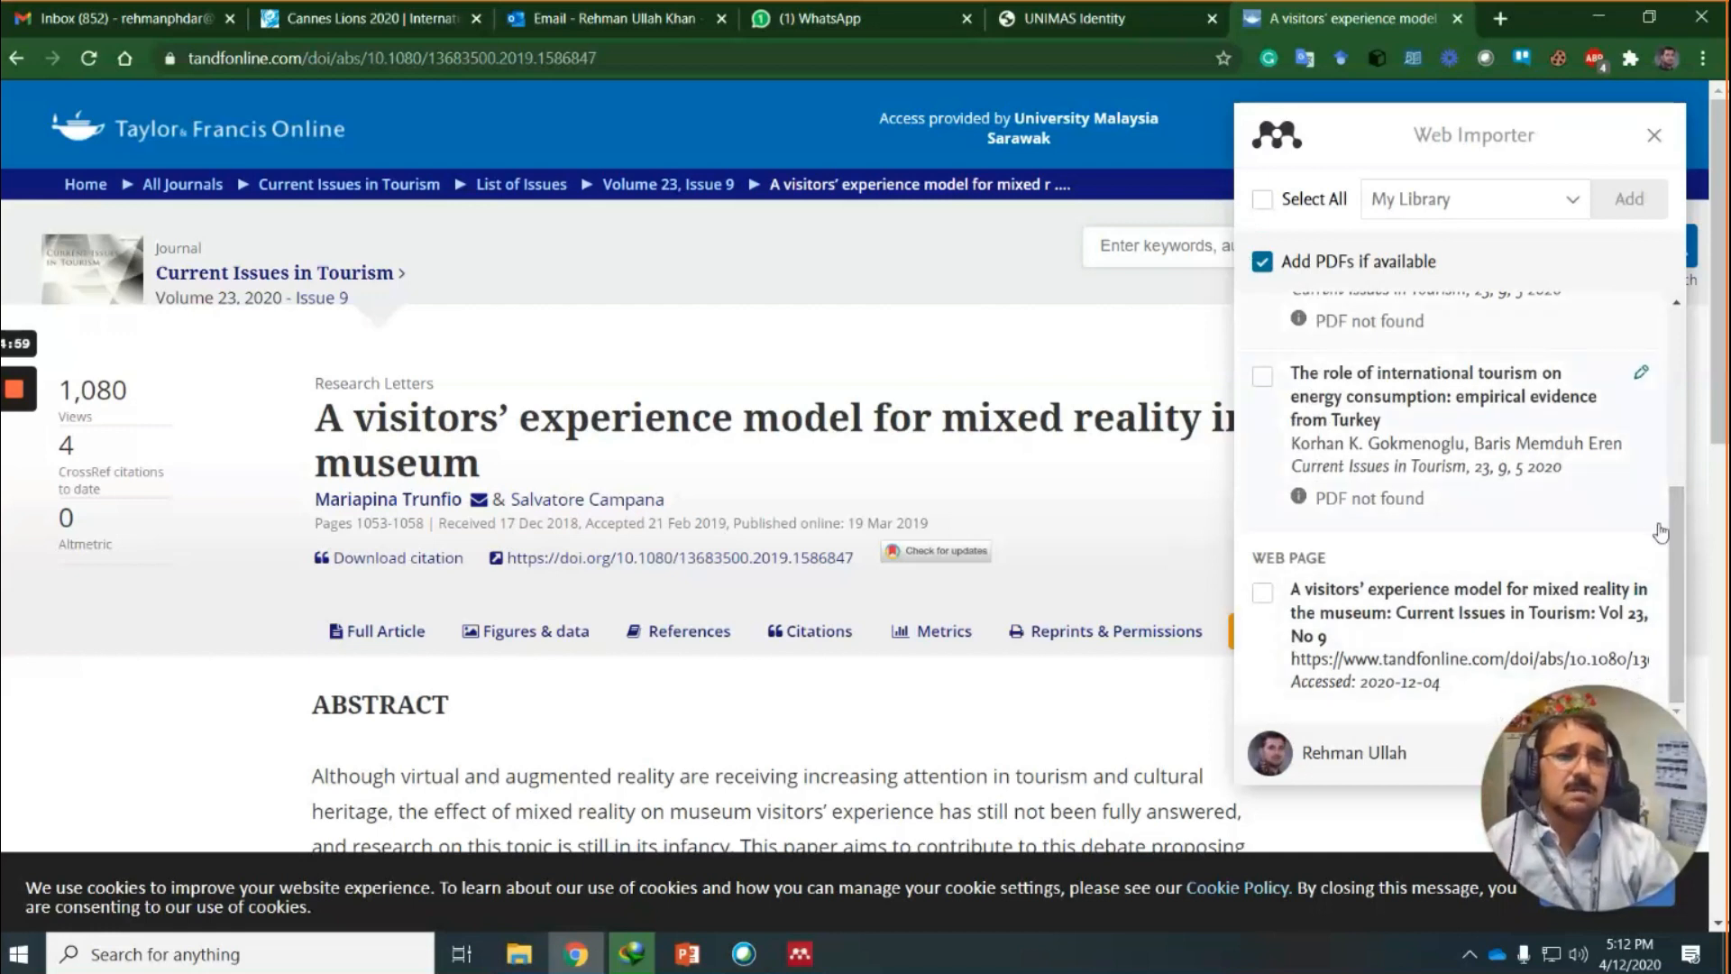
pyautogui.moveTo(1676, 546); pyautogui.dragTo(1688, 368)
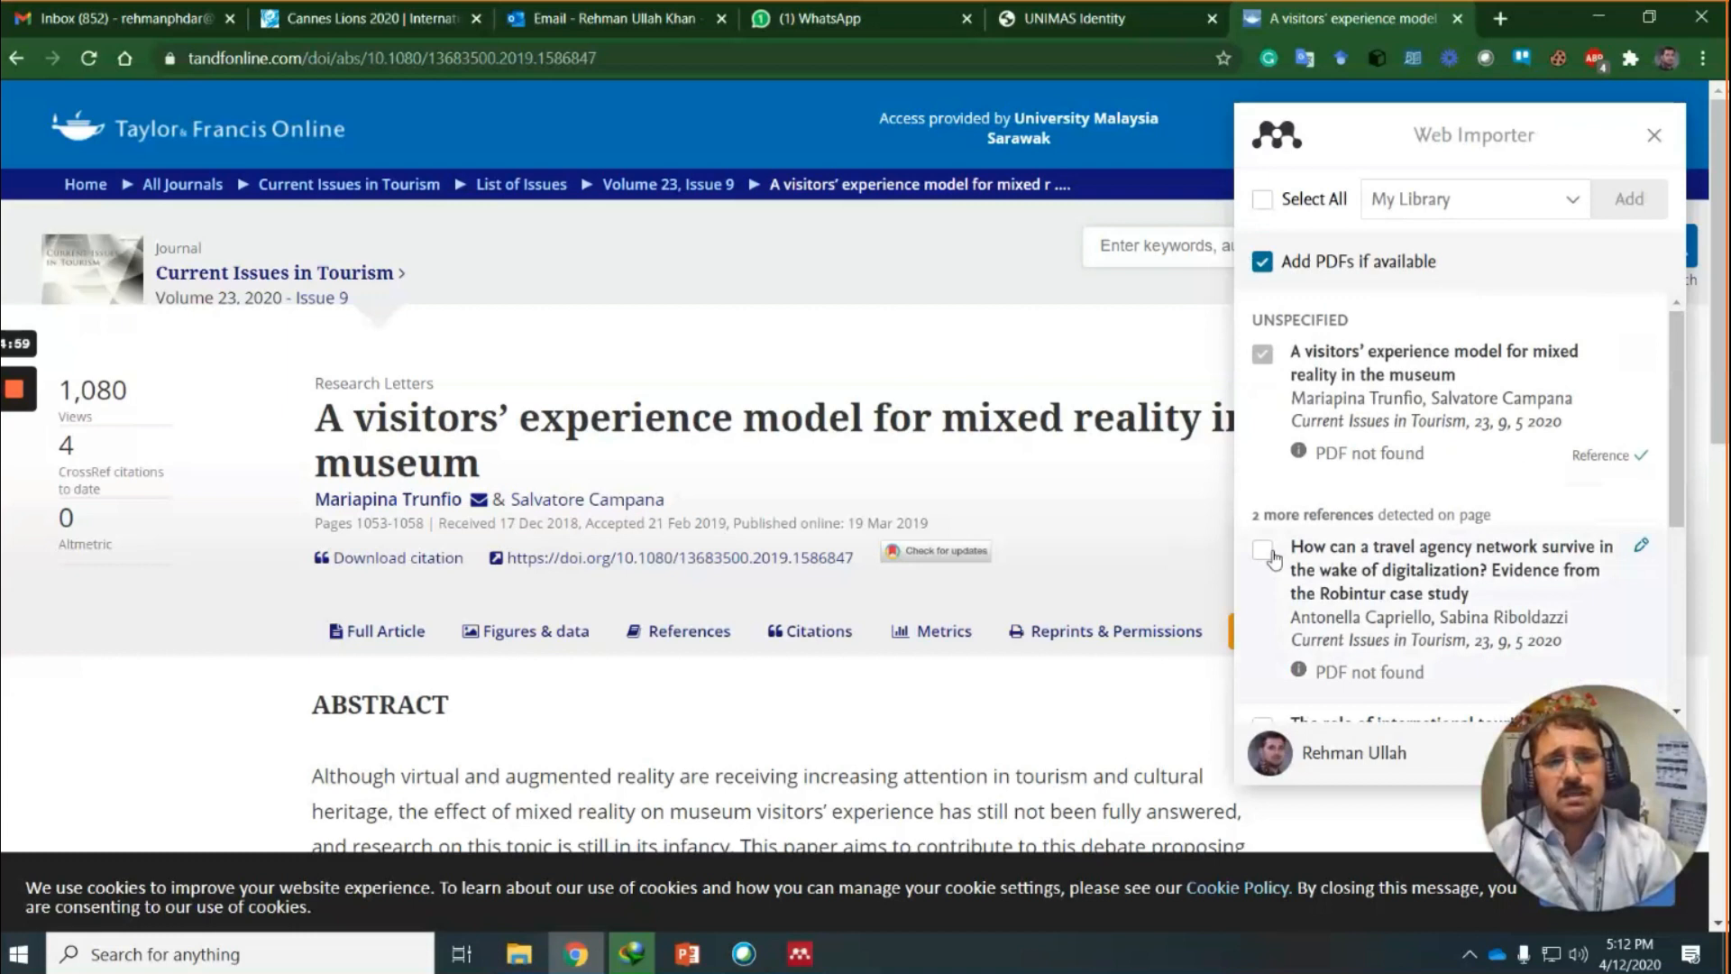
# Select the additional reference "How can a travel agency network survive in the wake of digitalization?" in Web Importer and review the remaining entries.
pyautogui.click(1262, 549)
pyautogui.scroll(-4, 1407, 518)
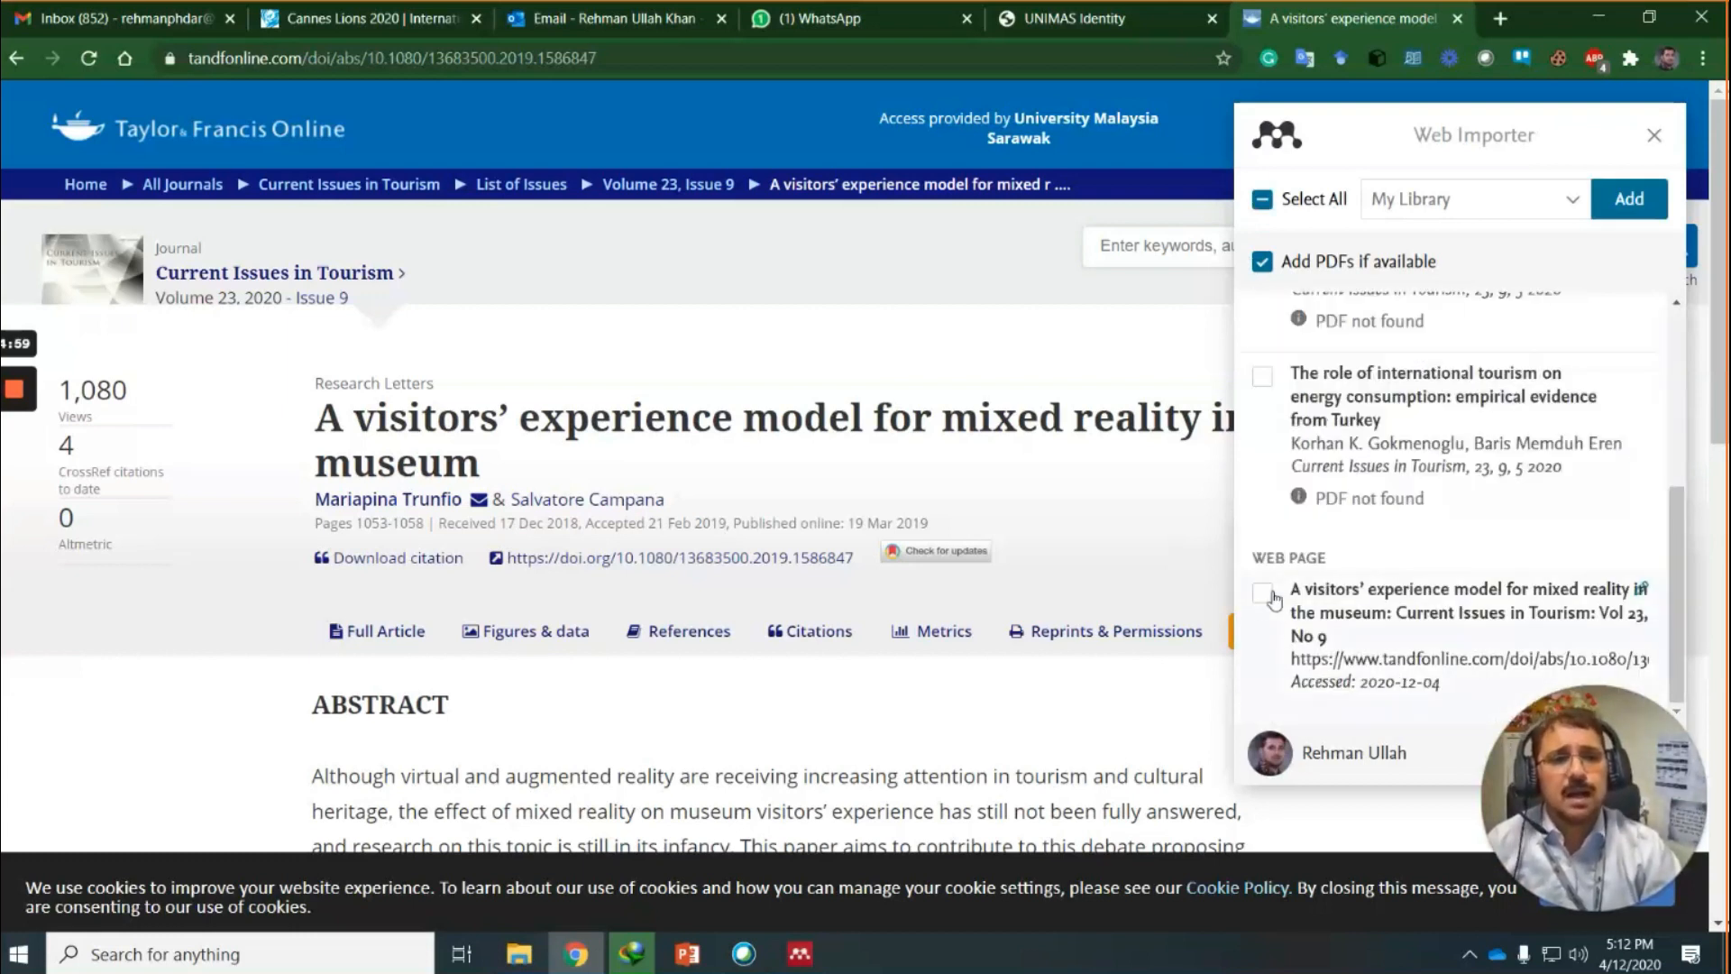
pyautogui.scroll(4, 1313, 559)
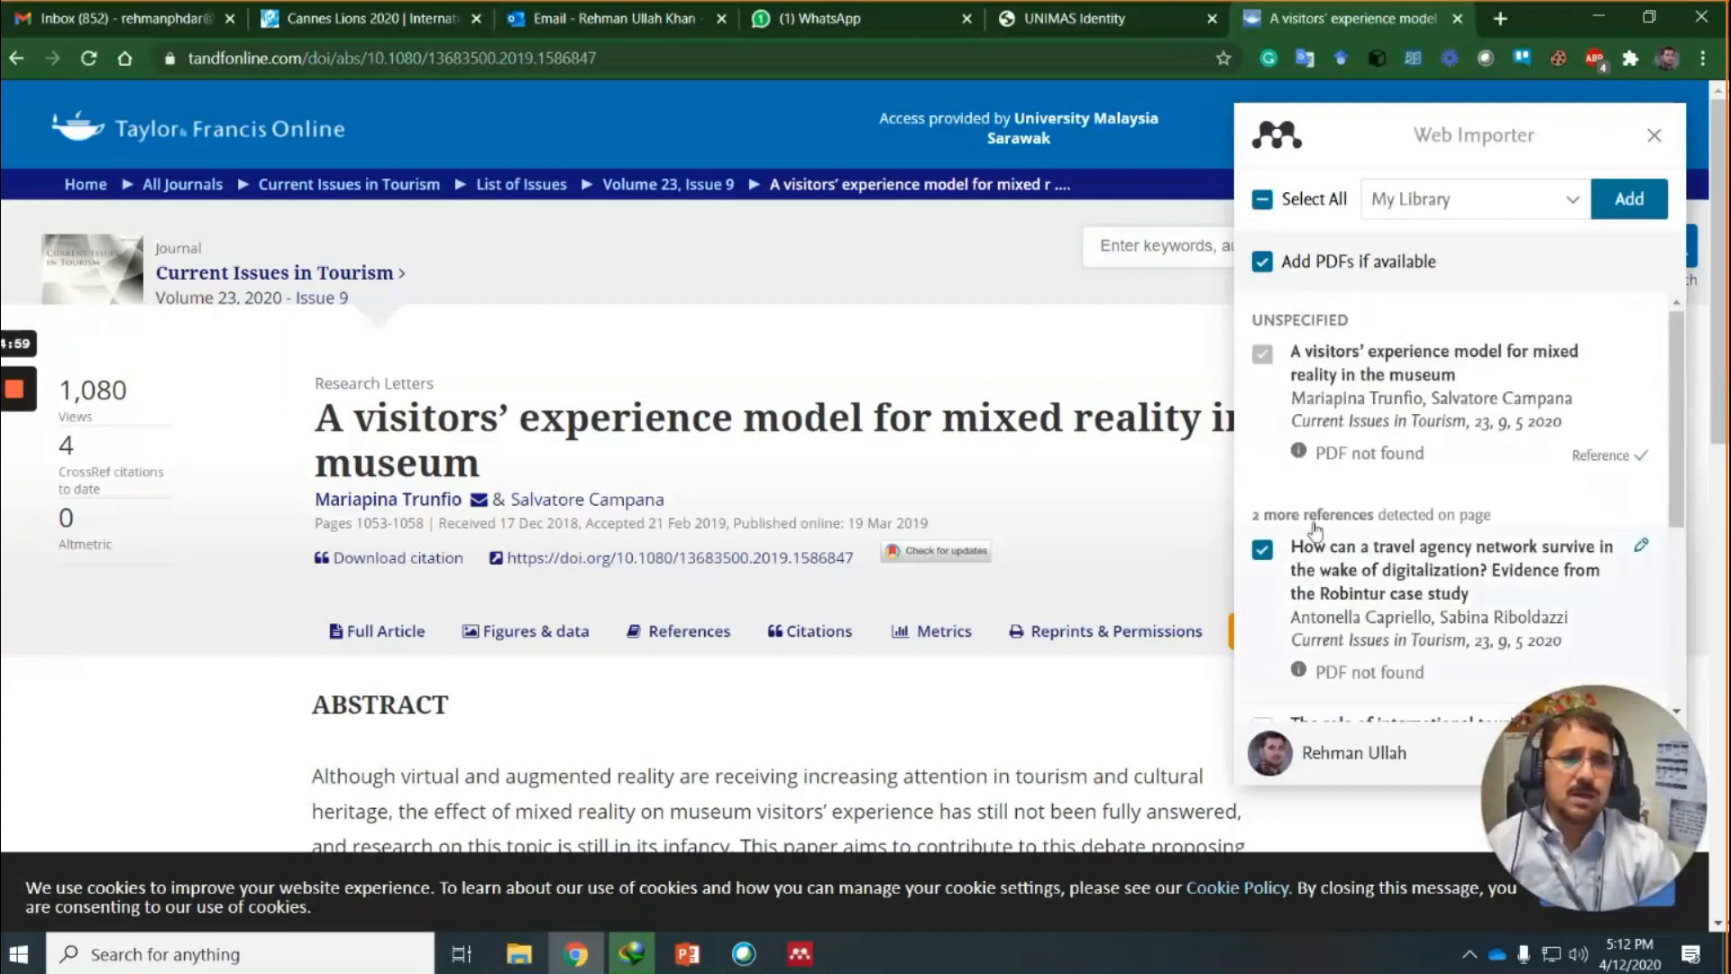
pyautogui.scroll(1, 895, 341)
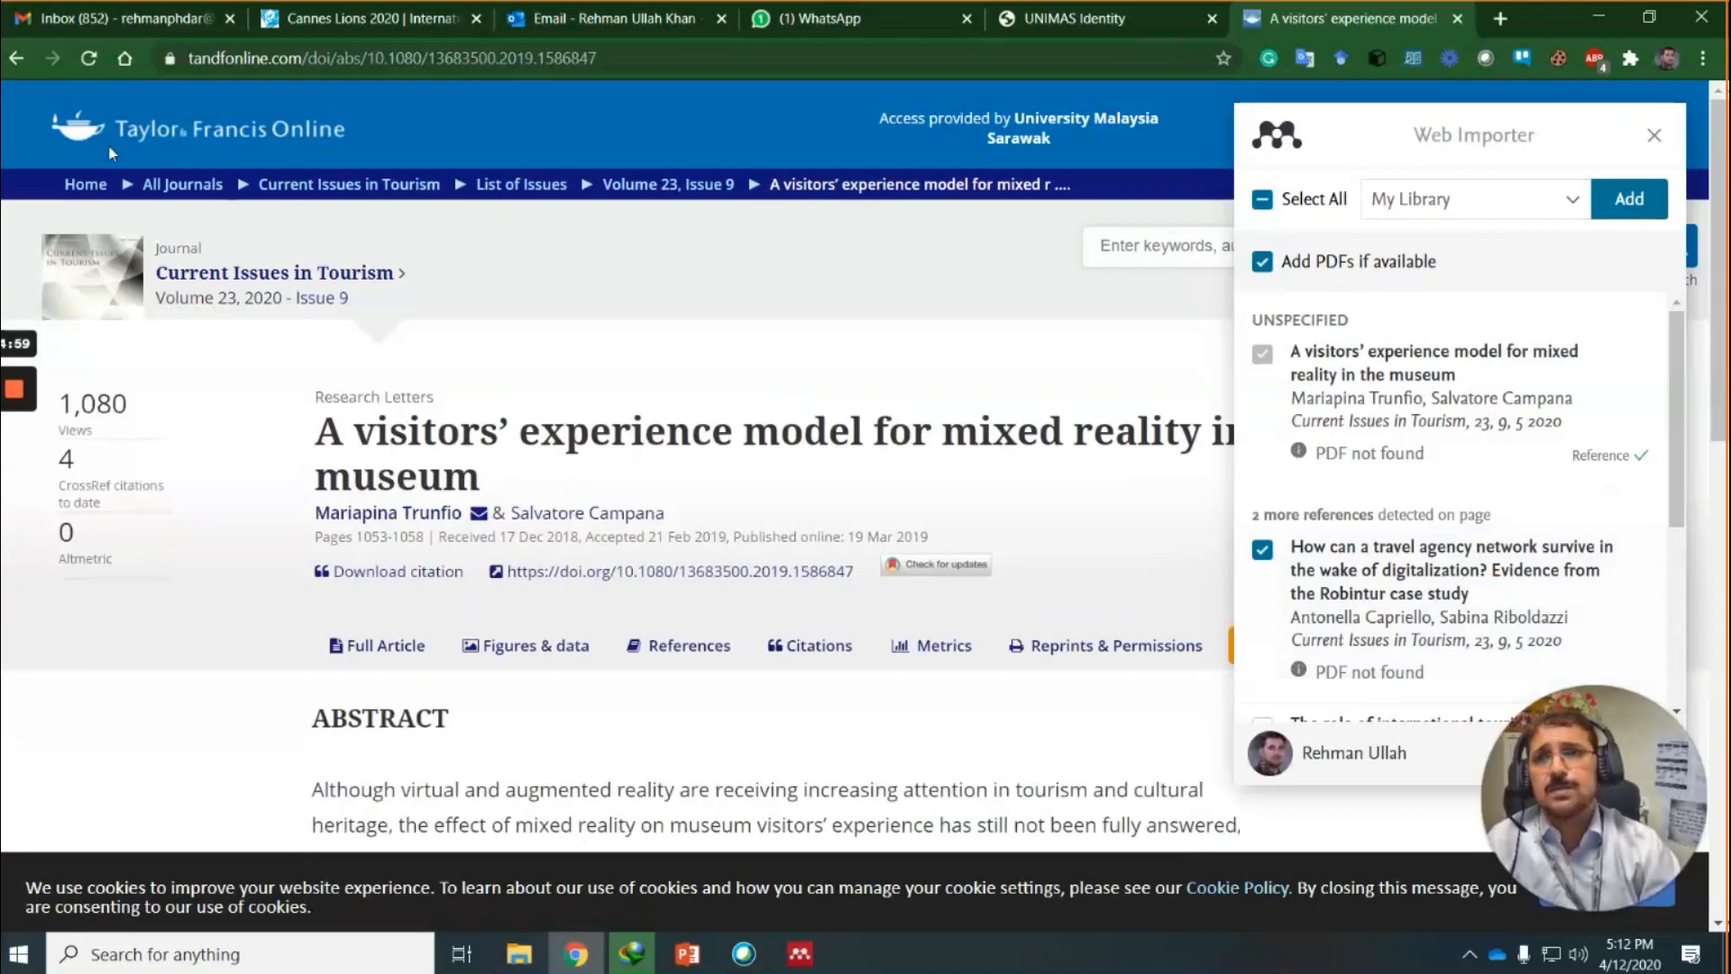
# Return to the search results and open "Touching the Past: Haptic Augmented Reality for Museum Artefacts" on SpringerLink, accepting all cookies.
pyautogui.click(16, 58)
pyautogui.click(611, 383)
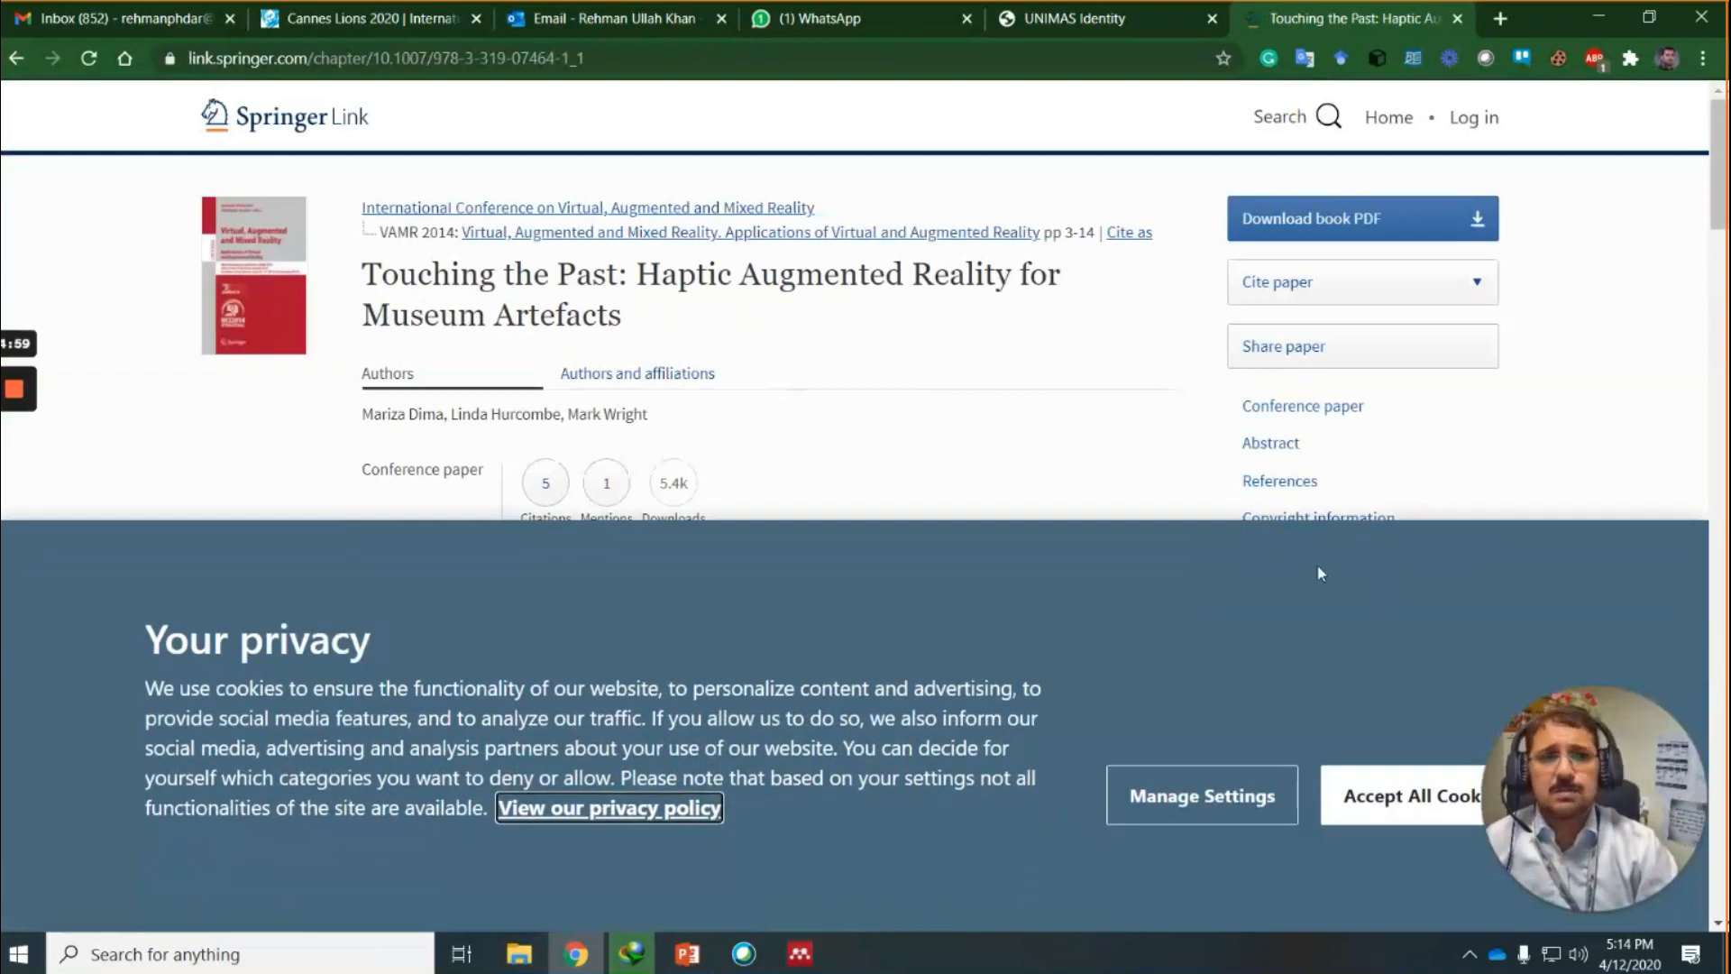
pyautogui.click(1395, 809)
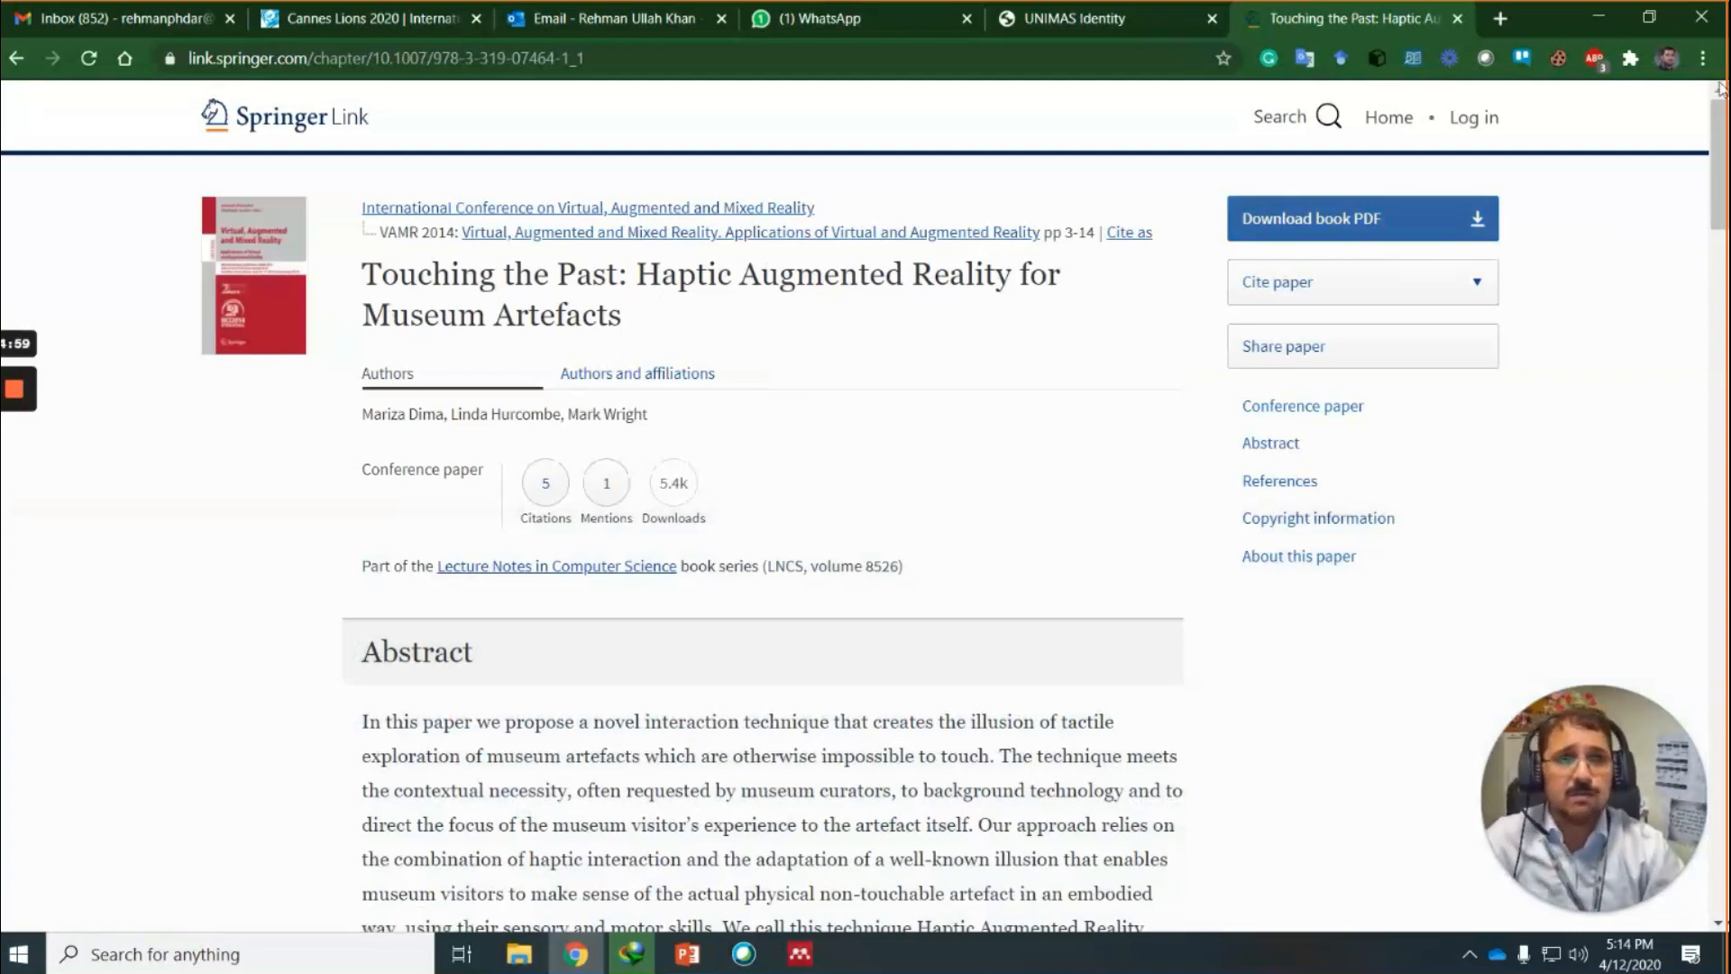
# Run Mendeley Web Importer on the SpringerLink paper to list its detected references, and minimize the download notification that covers the page.
pyautogui.click(1639, 60)
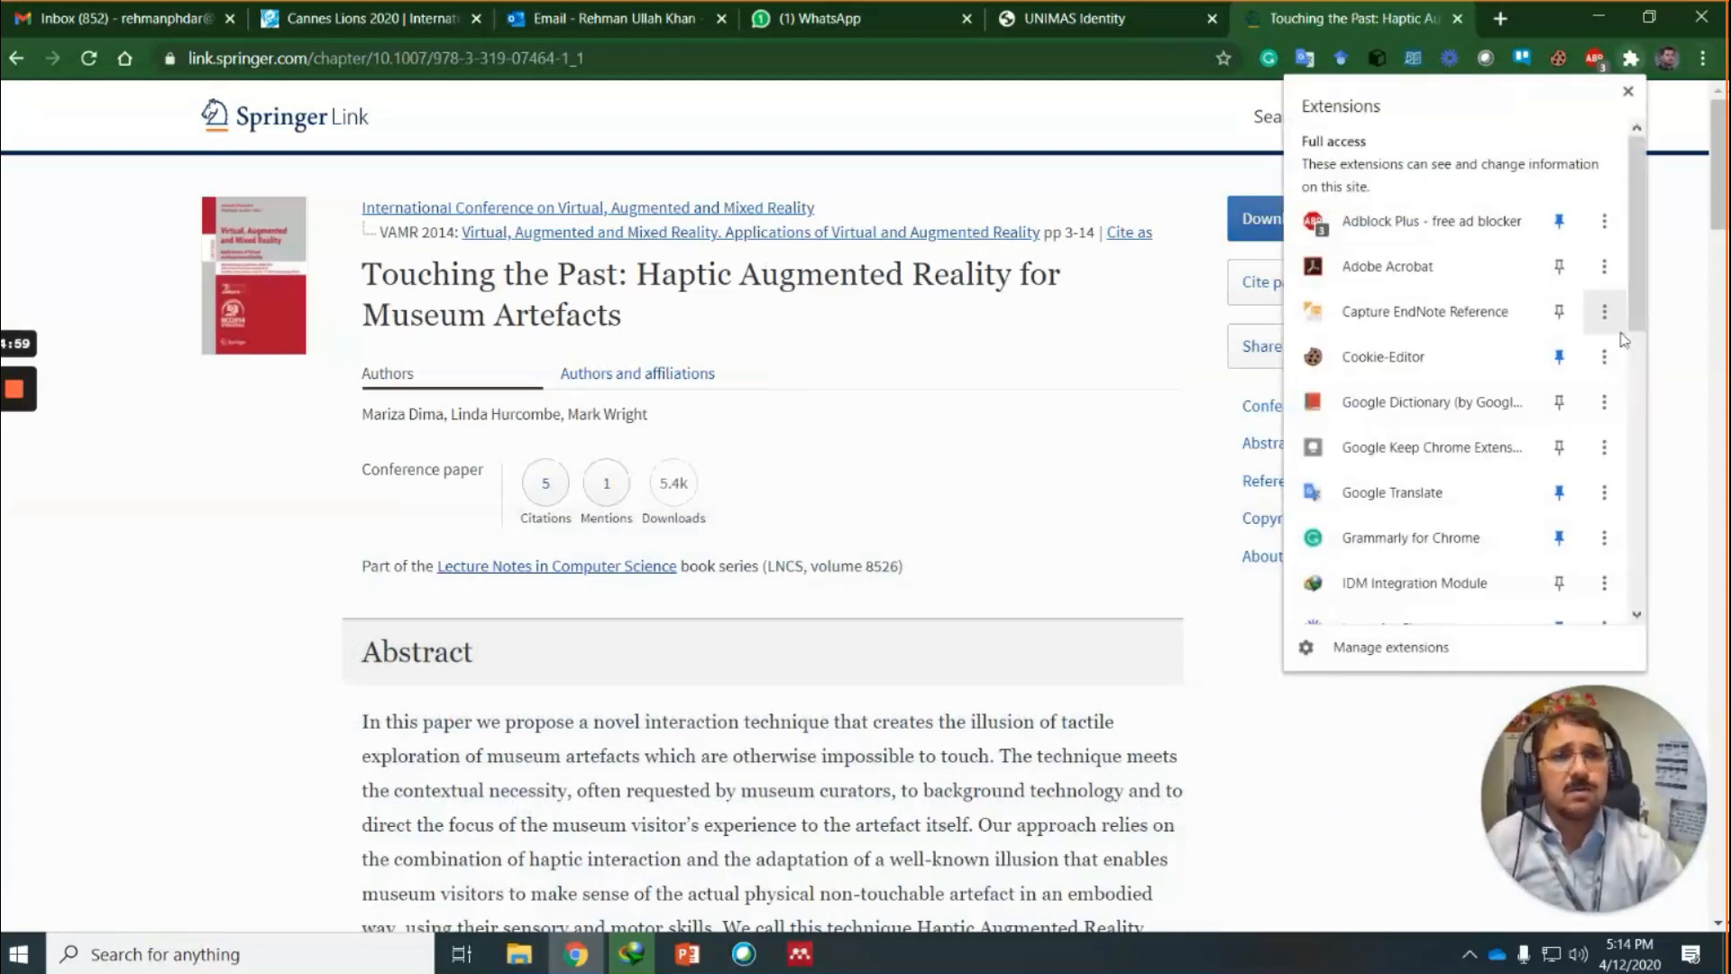
pyautogui.scroll(-2, 1609, 325)
pyautogui.click(1416, 451)
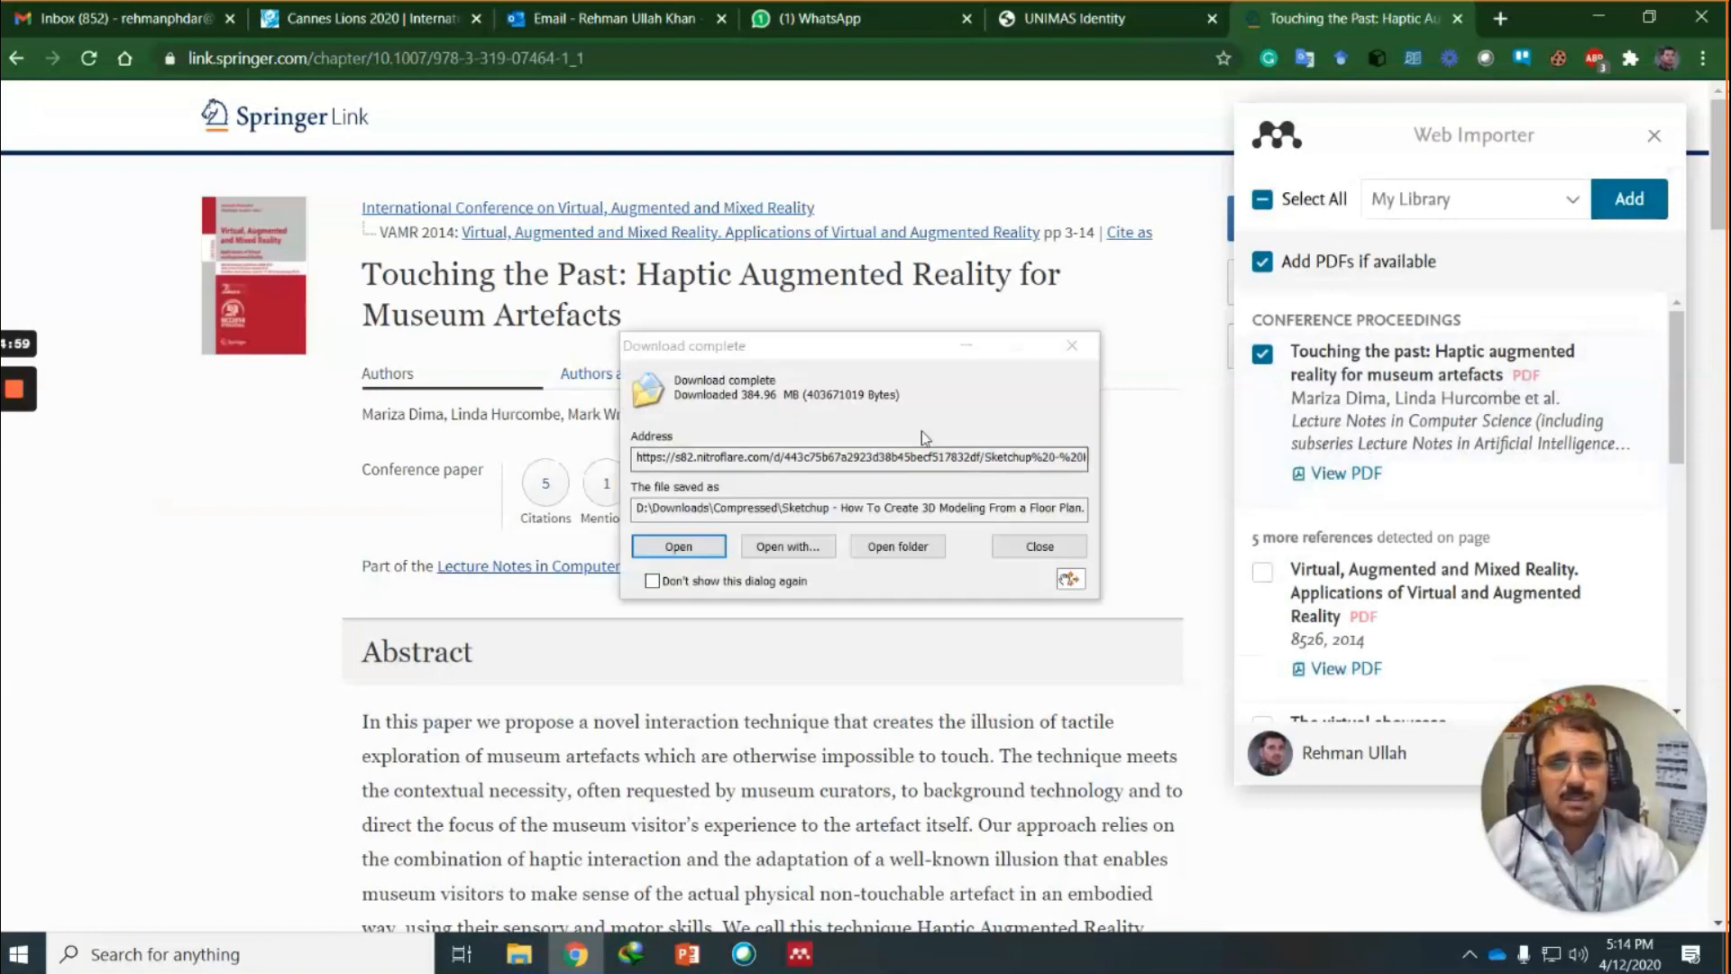
pyautogui.click(965, 345)
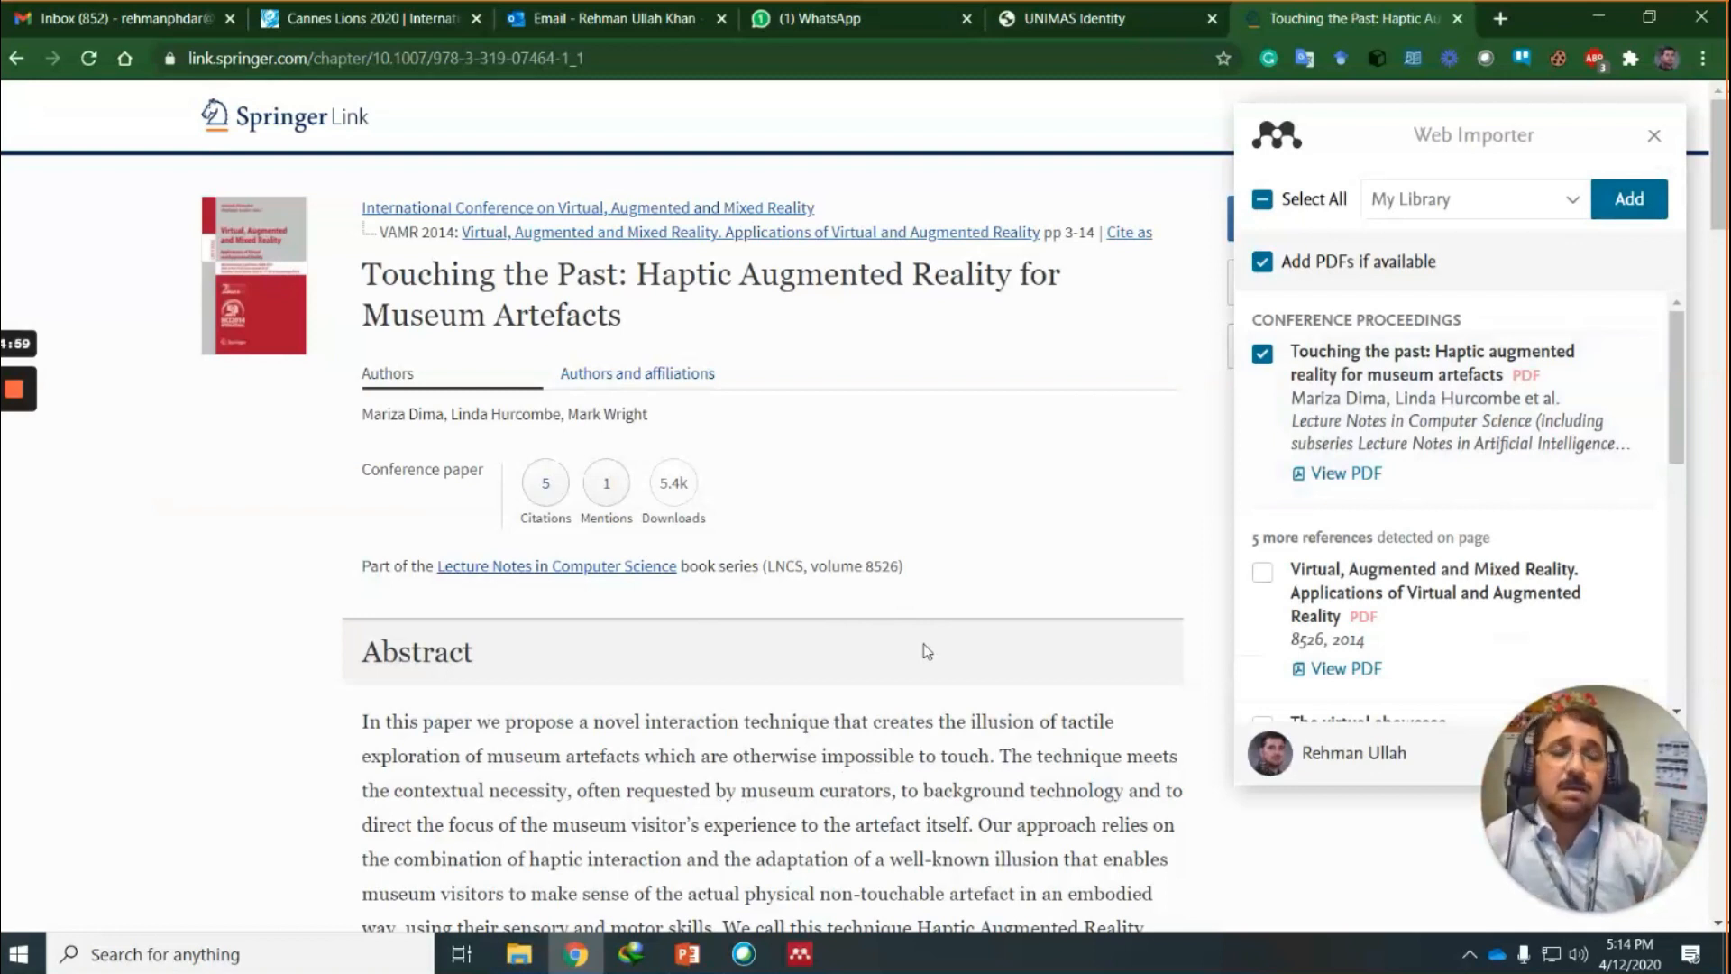
# Close the SpringerLink paper, switch to Mendeley Desktop and start a manual entry with the document type Journal Article.
pyautogui.click(1457, 20)
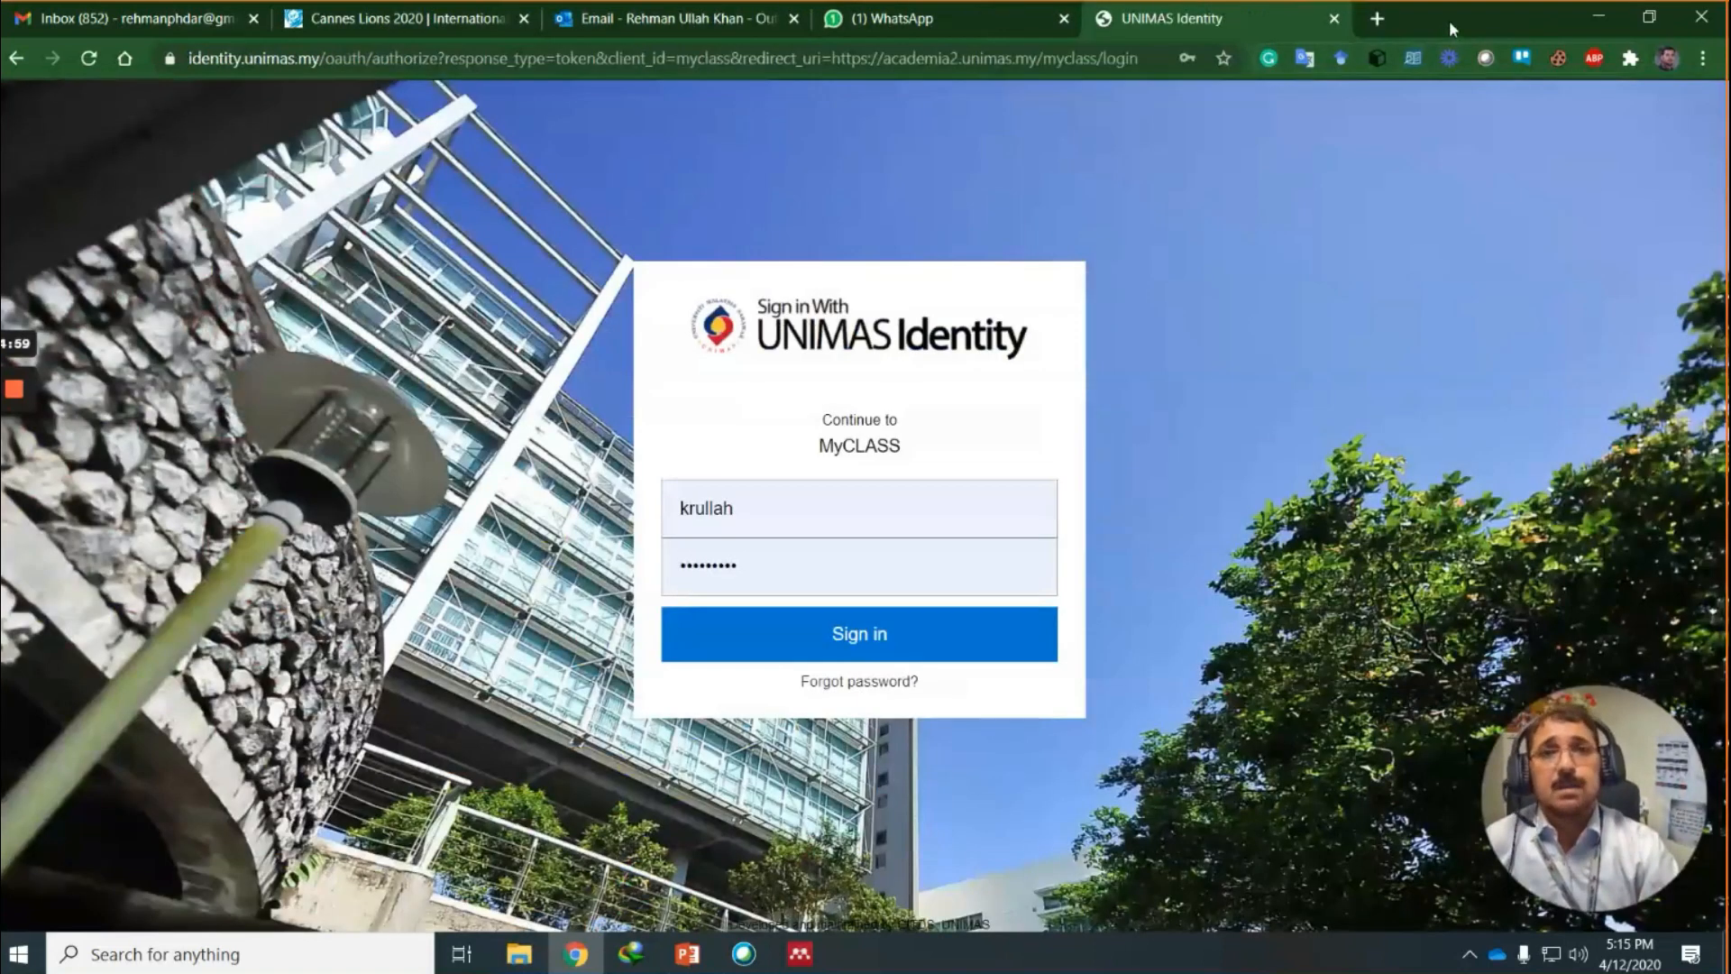
pyautogui.click(809, 965)
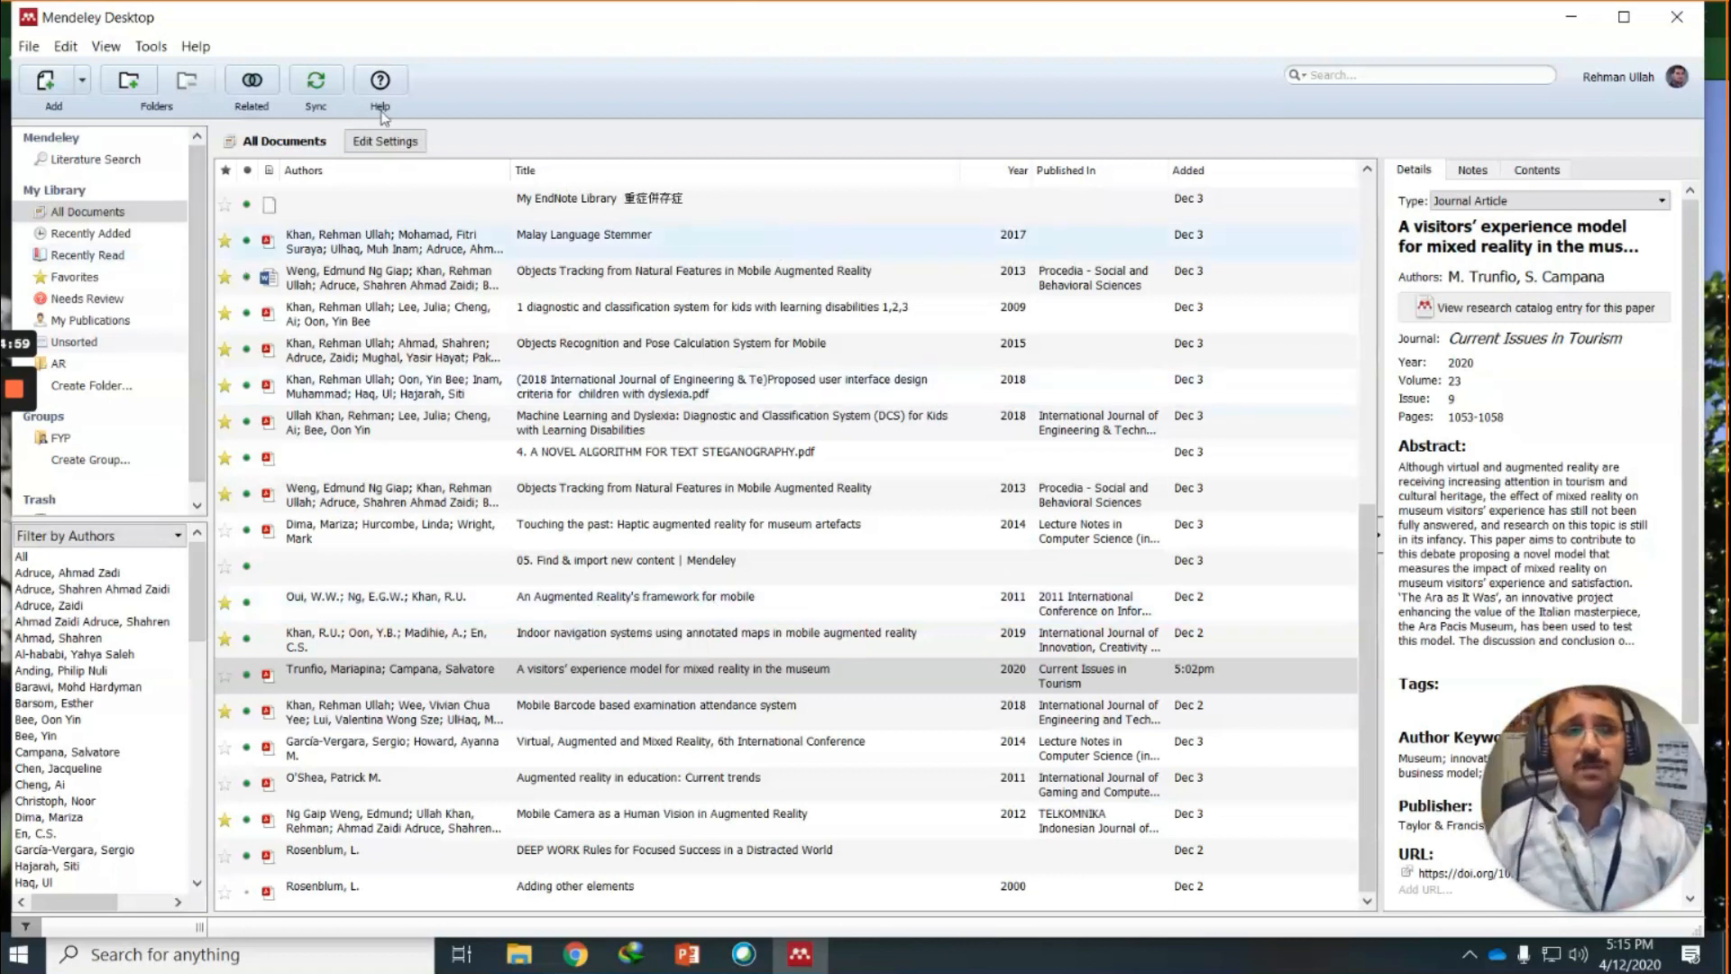
pyautogui.click(82, 83)
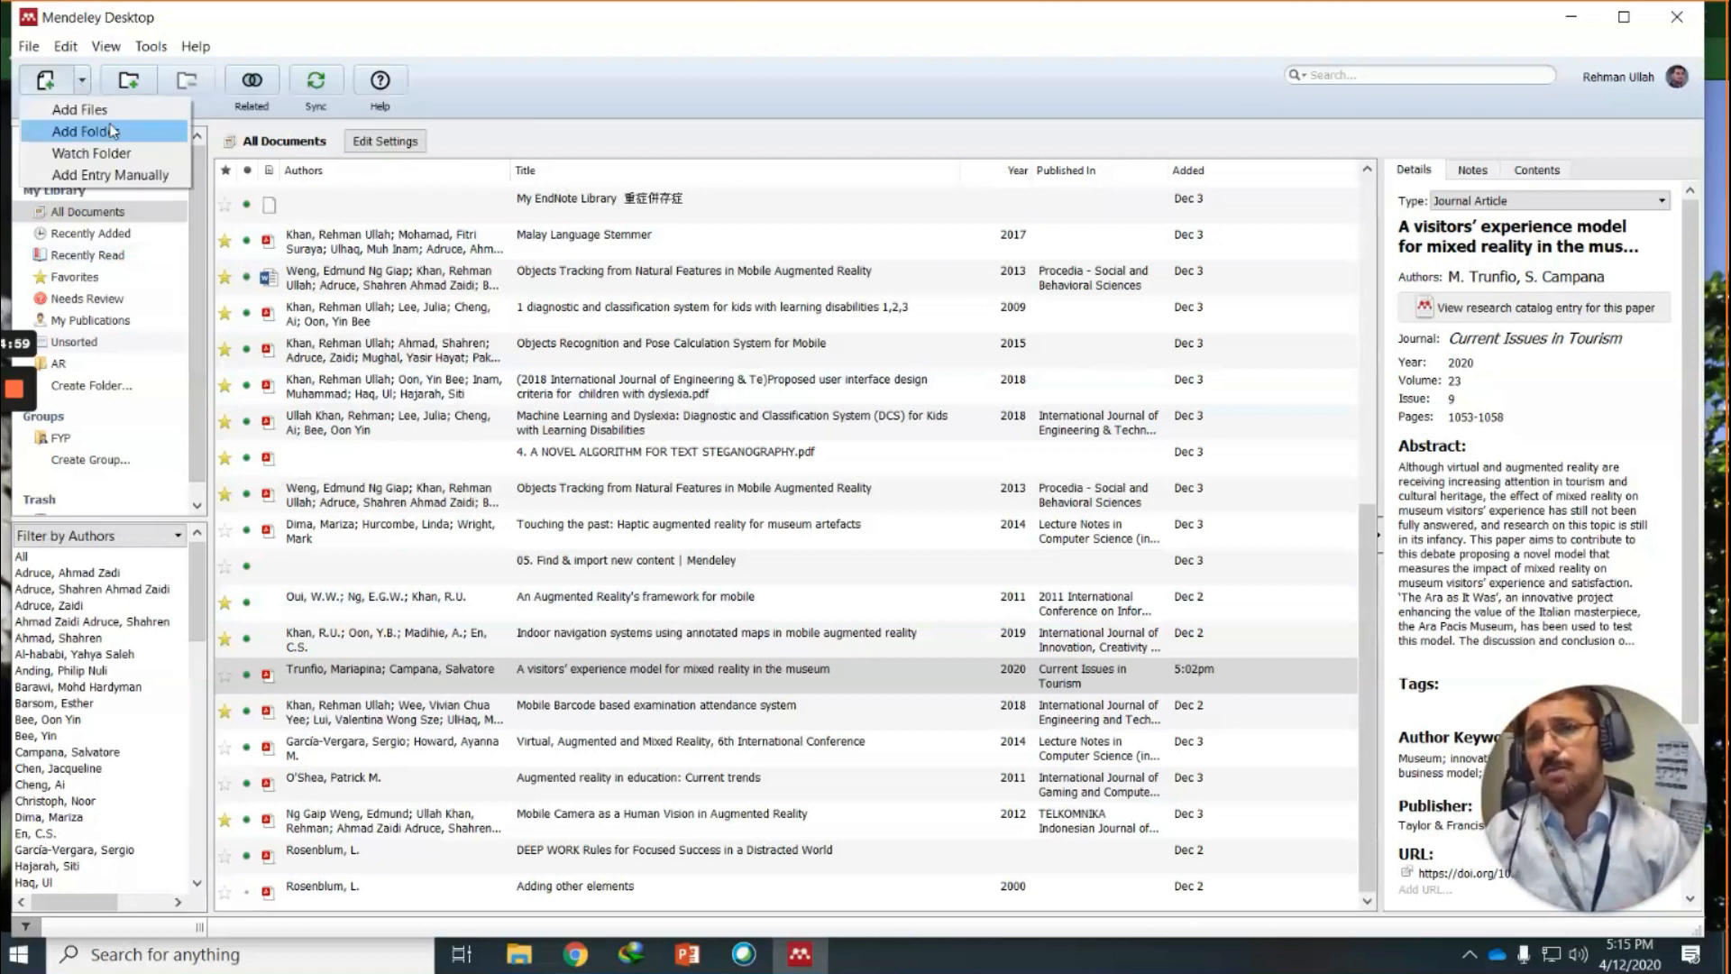
pyautogui.click(115, 176)
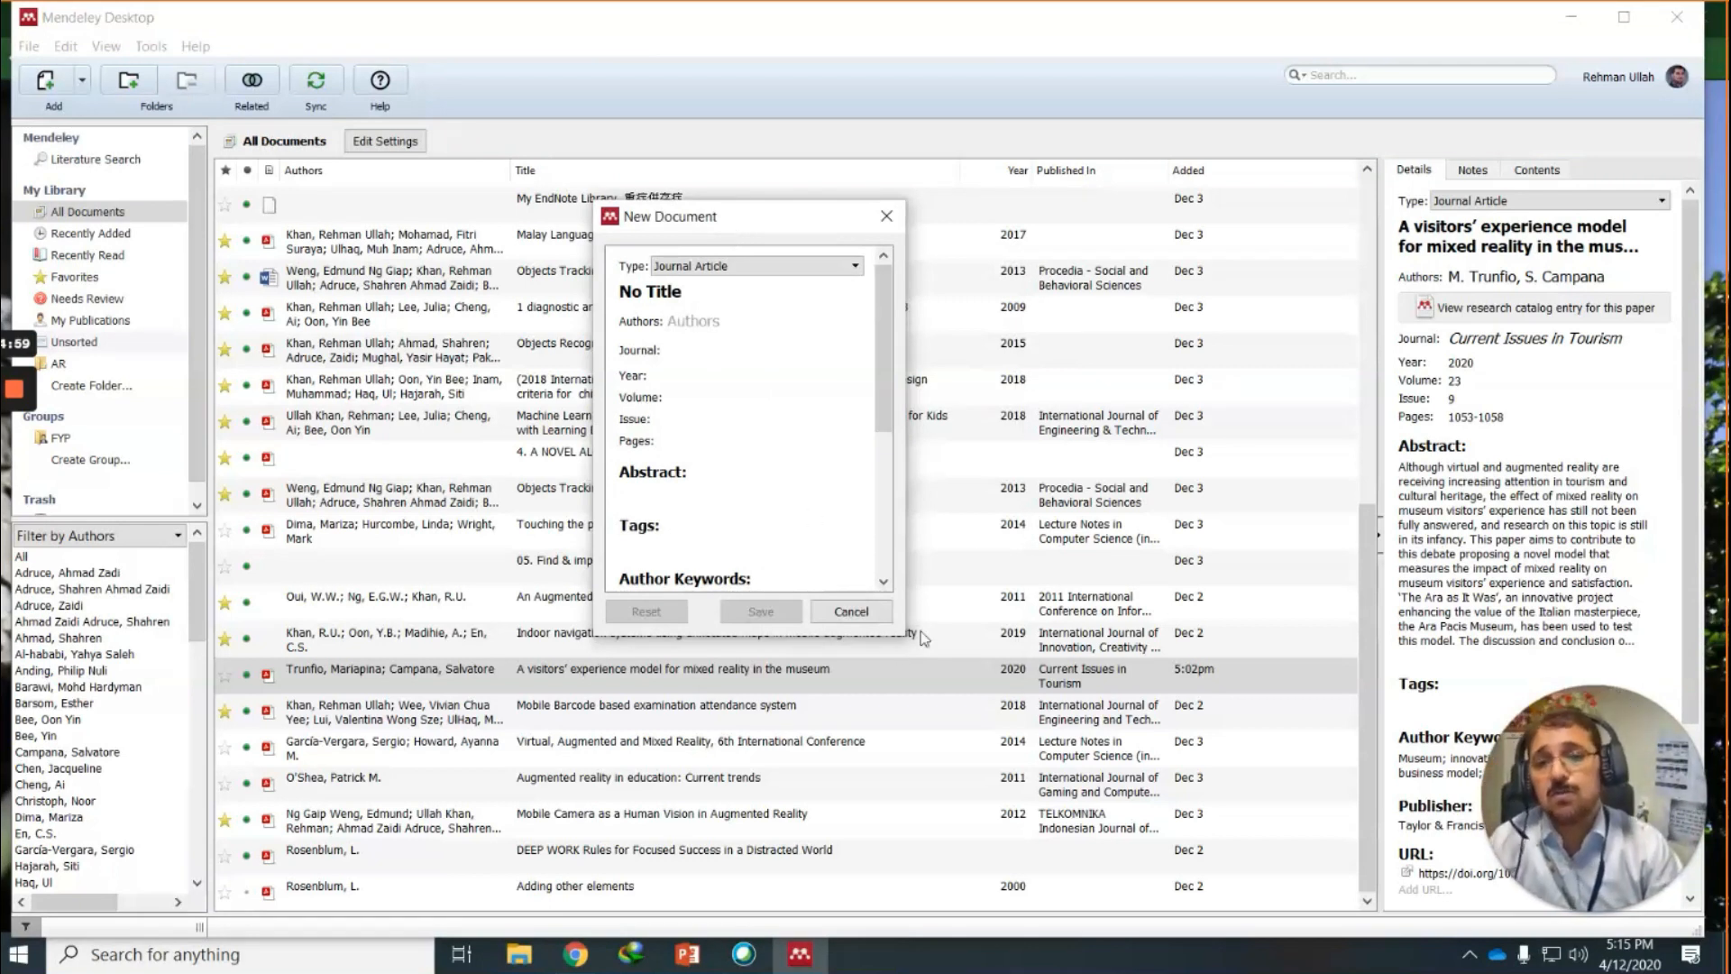
pyautogui.moveTo(1004, 648); pyautogui.dragTo(1005, 650)
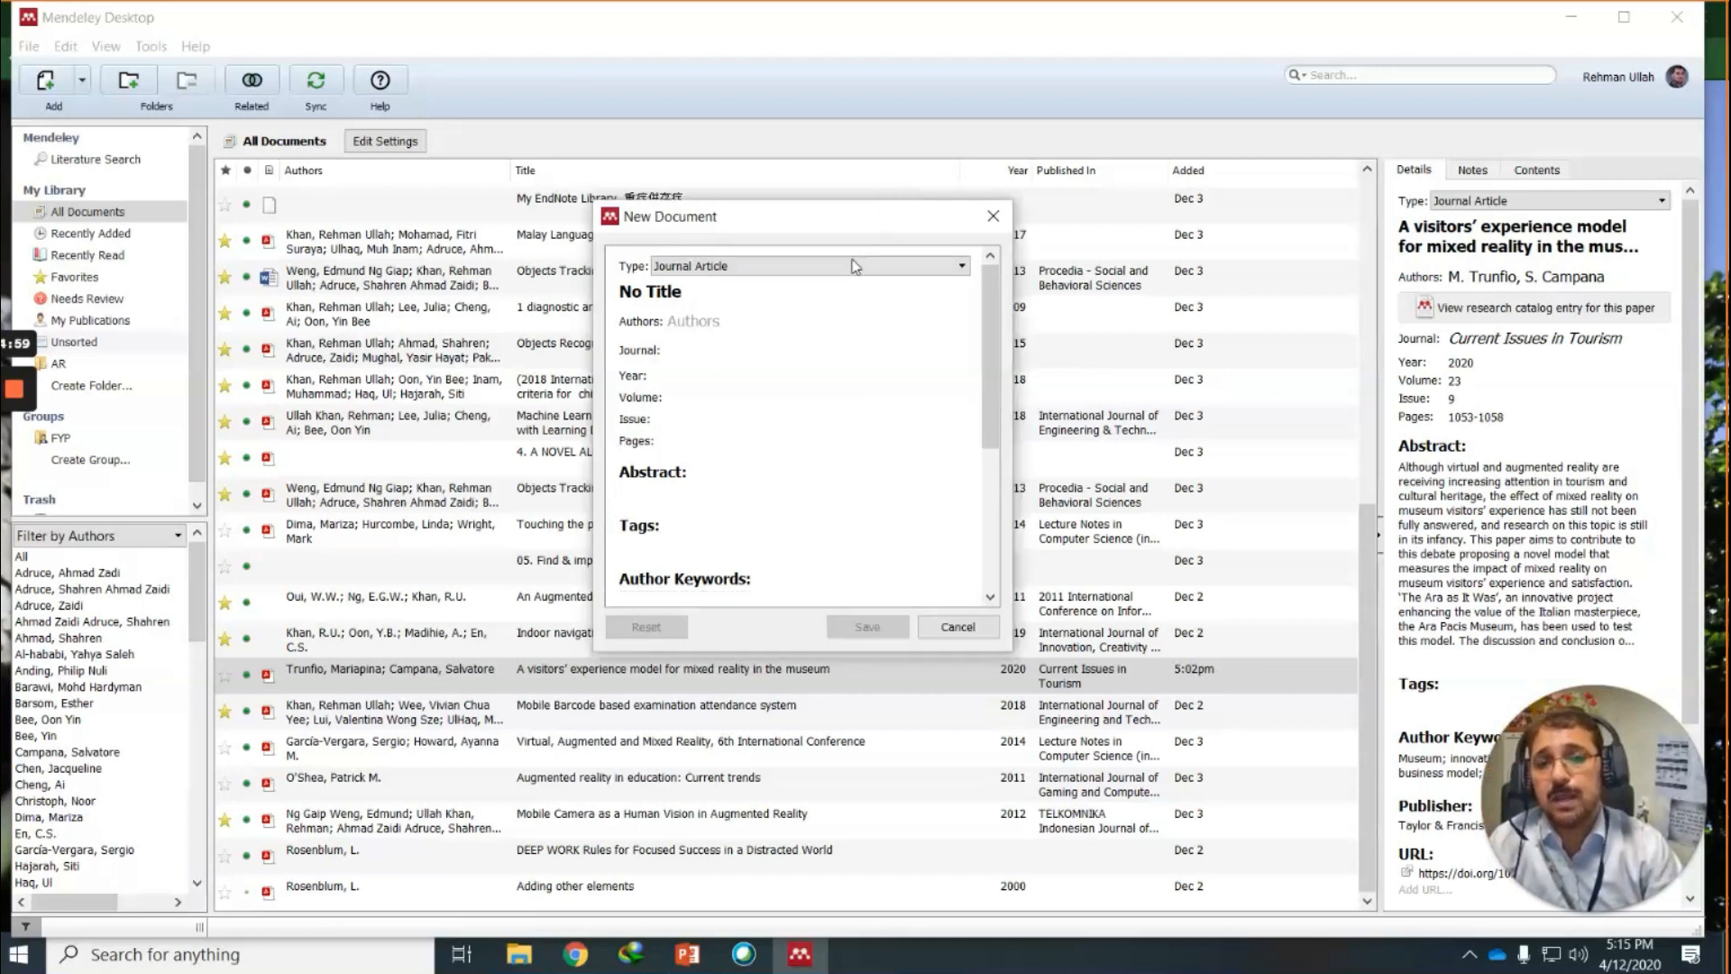
pyautogui.click(862, 268)
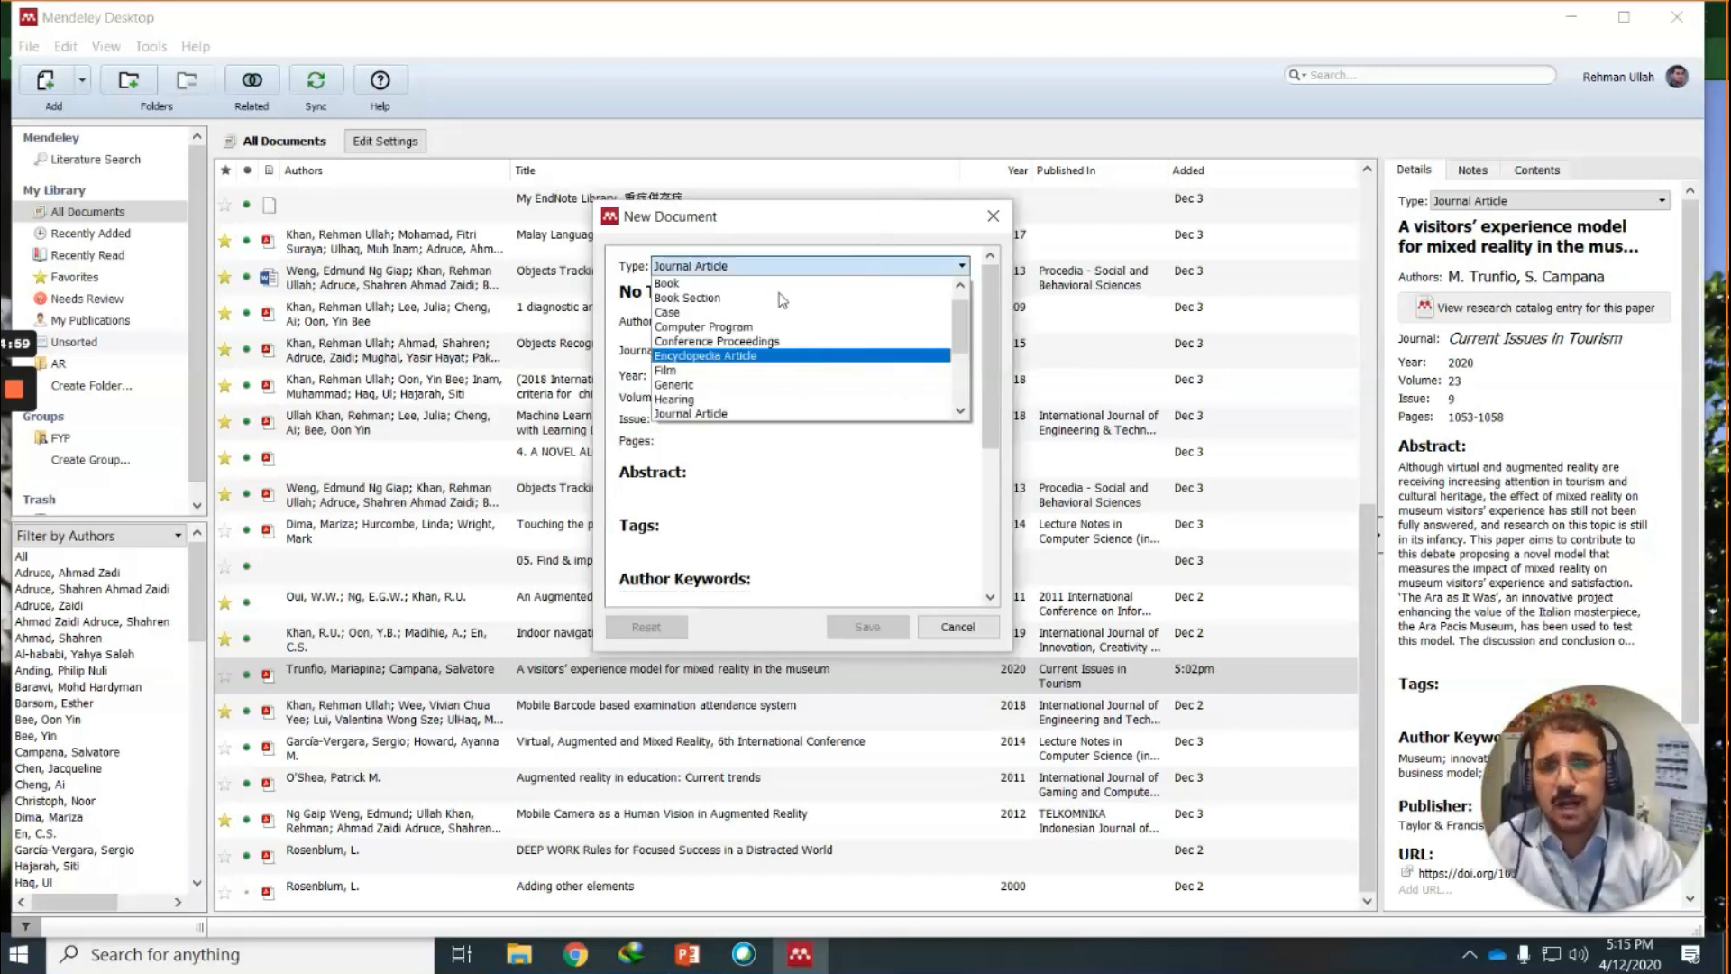
pyautogui.click(729, 413)
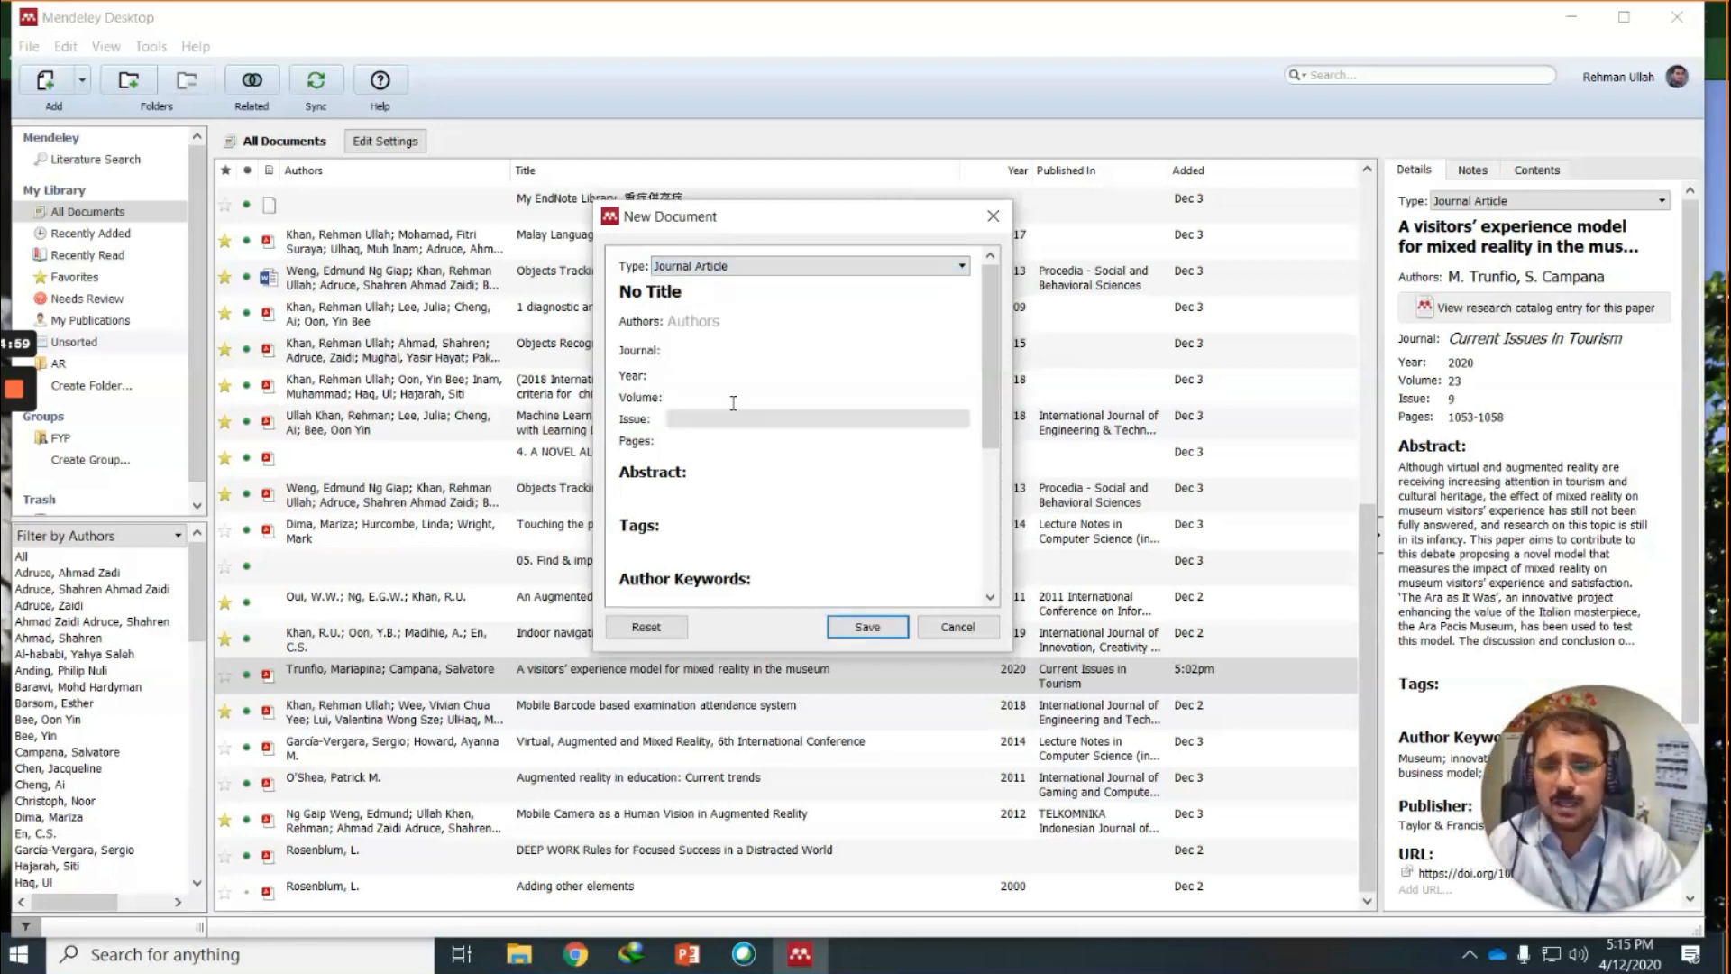
# Examine the authors, journal, year, volume and further fields of the New Document form, and cancel the entry.
pyautogui.click(726, 316)
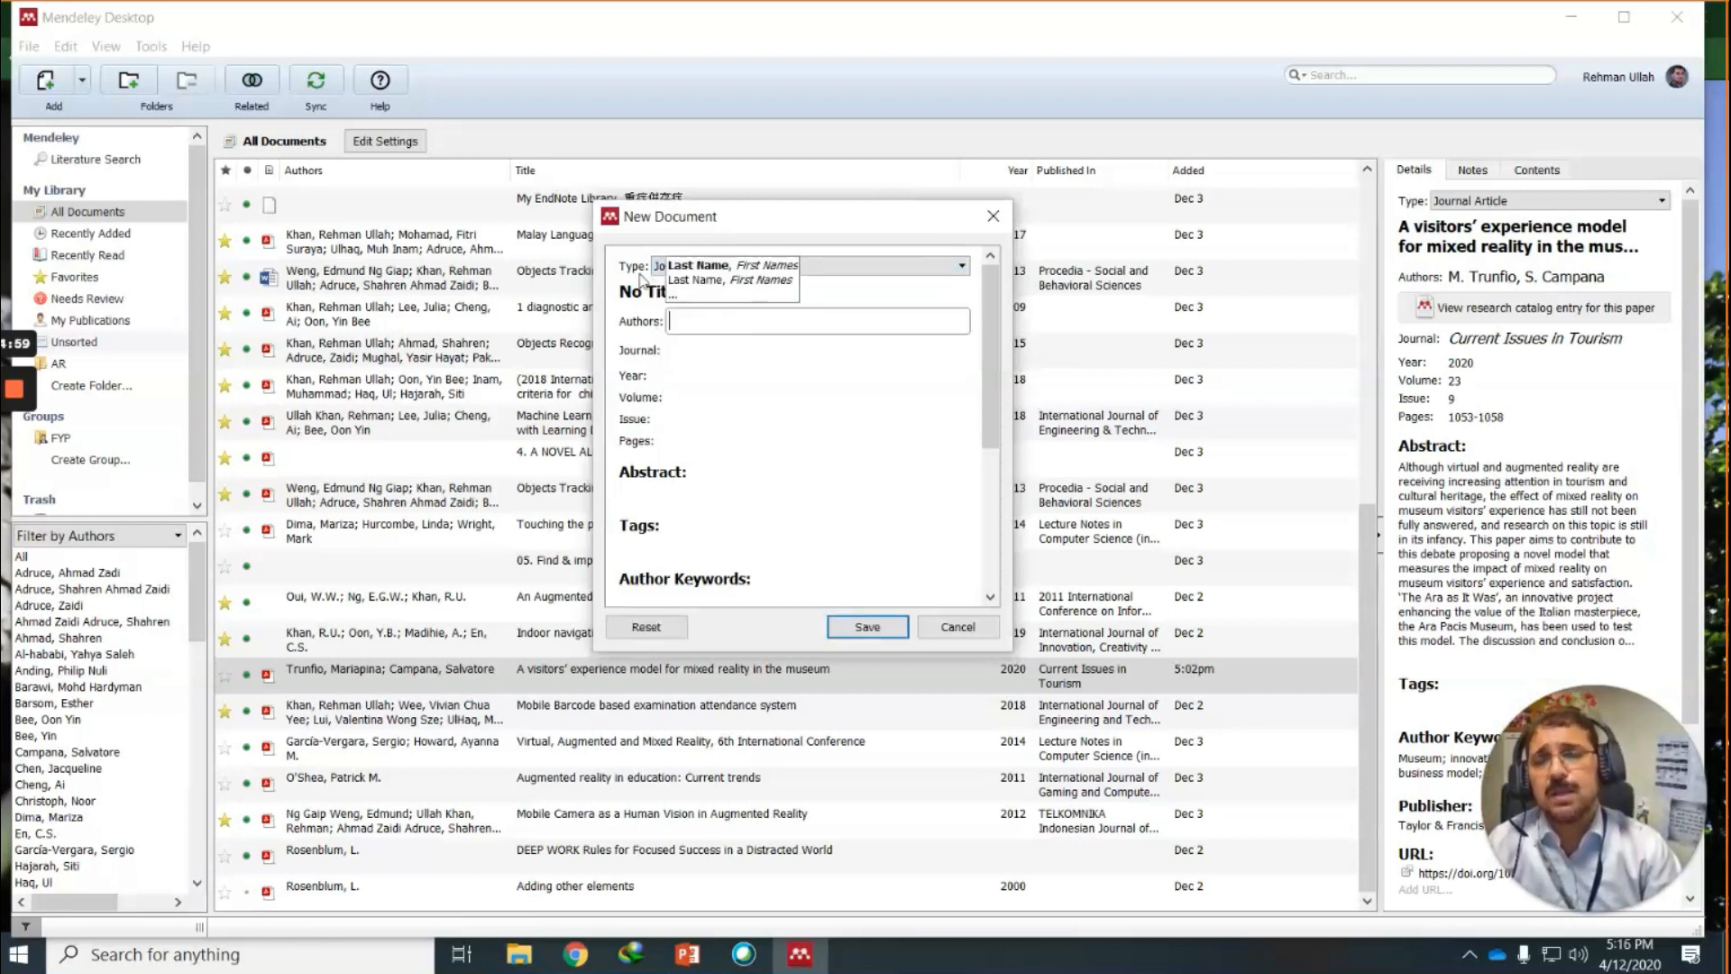
pyautogui.click(708, 352)
pyautogui.click(682, 378)
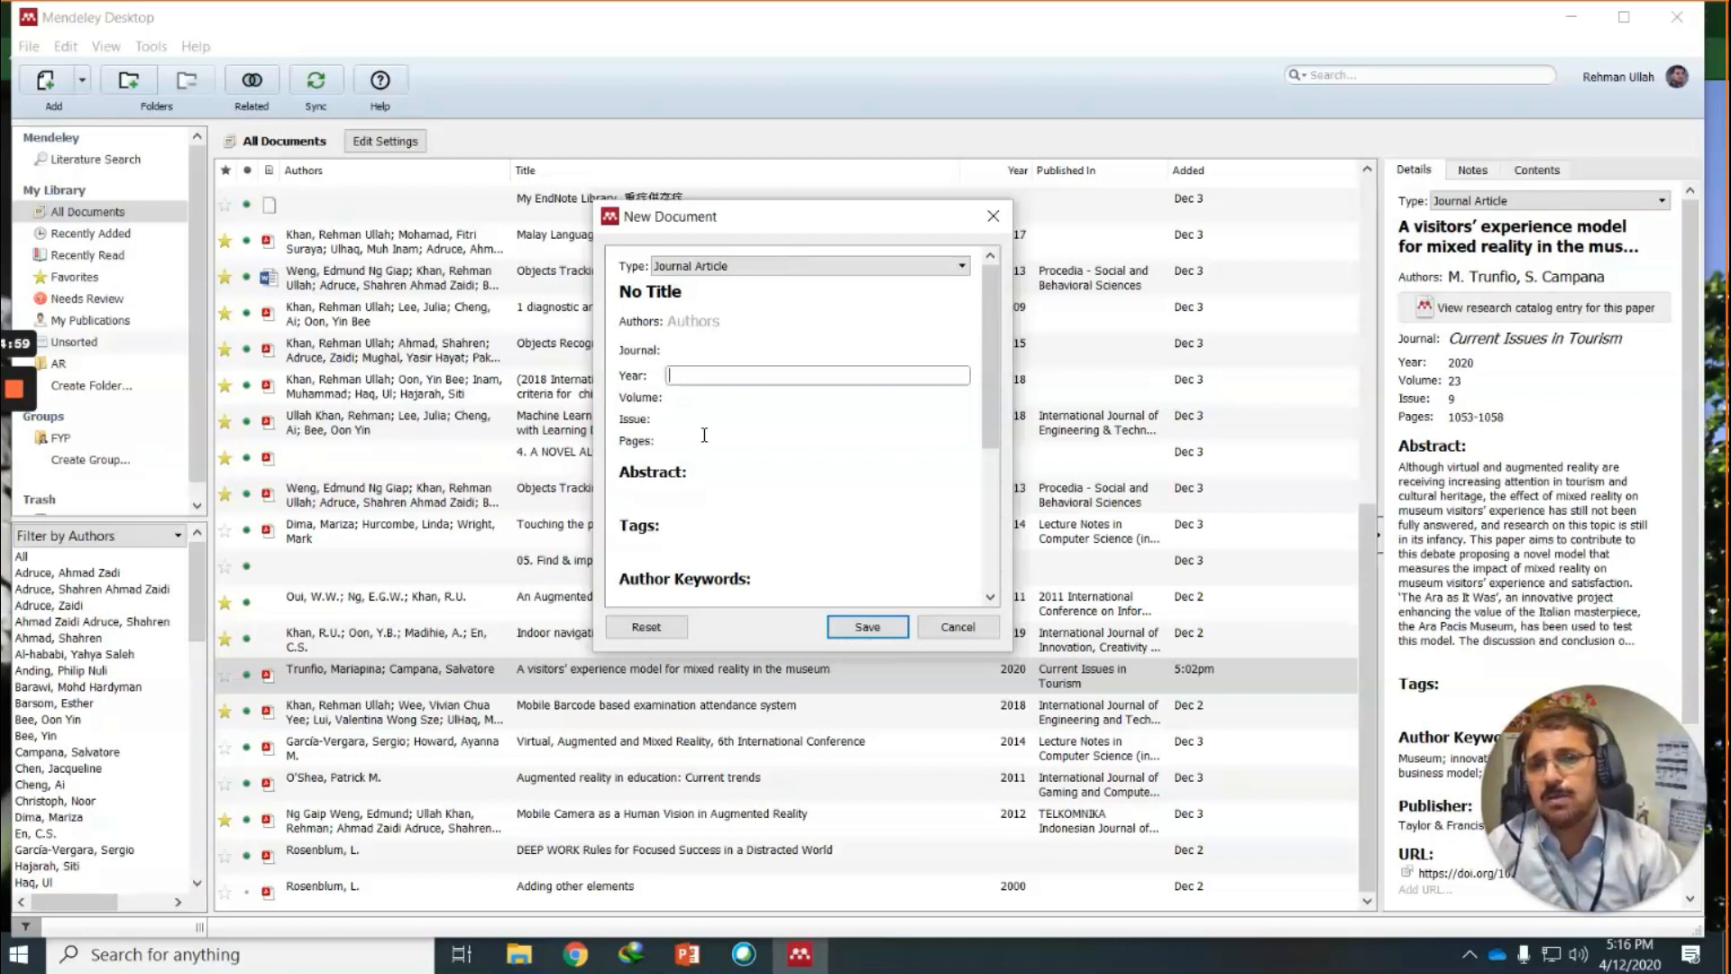
pyautogui.click(699, 398)
pyautogui.scroll(-5, 706, 433)
pyautogui.scroll(3, 708, 428)
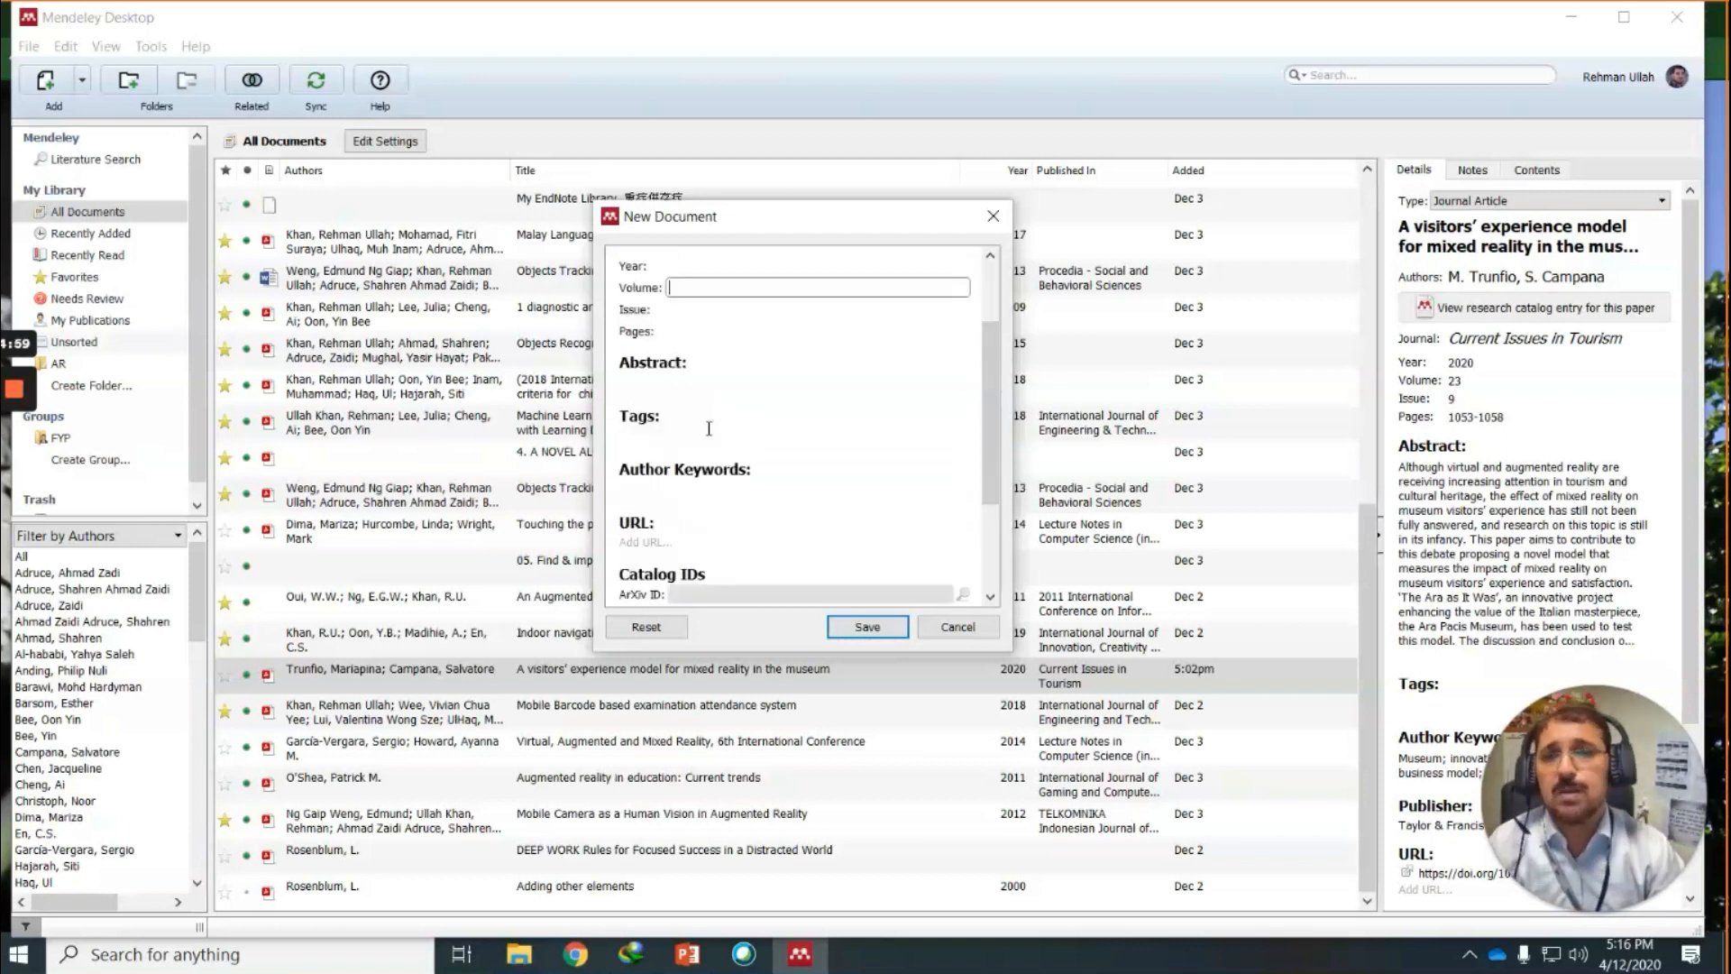
pyautogui.scroll(2, 709, 428)
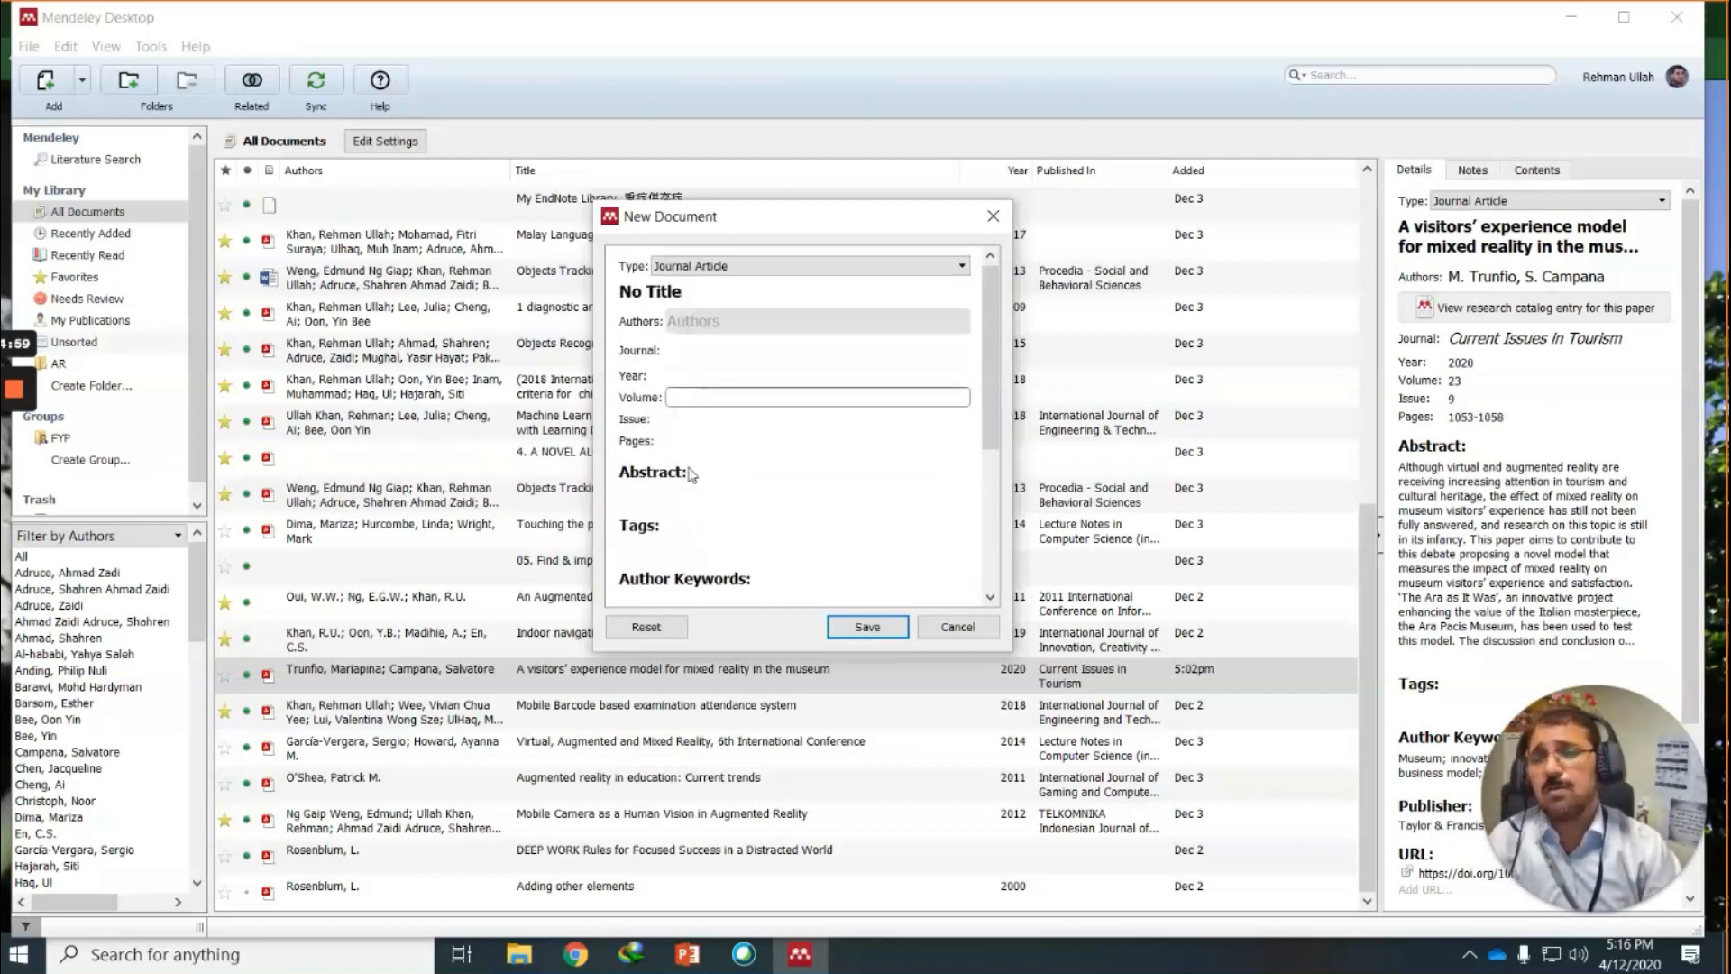
pyautogui.click(959, 628)
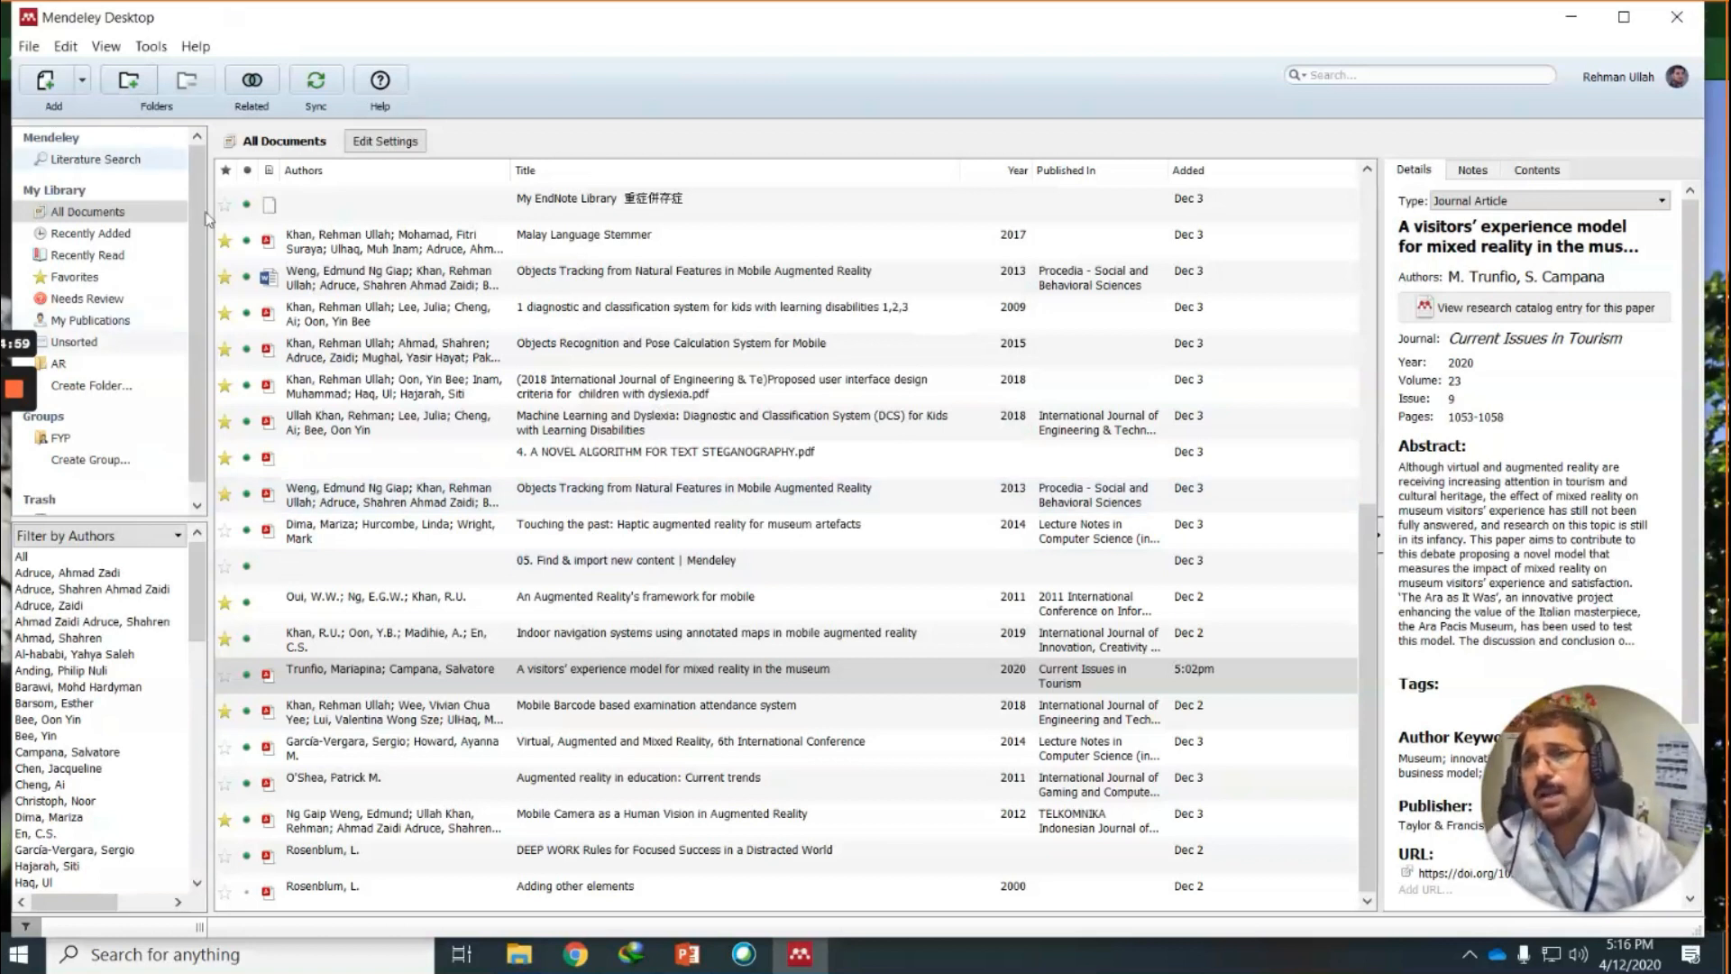
# Open the AR folder in My Library and create a subfolder named New Folder inside it.
pyautogui.moveTo(324, 25); pyautogui.dragTo(348, 26)
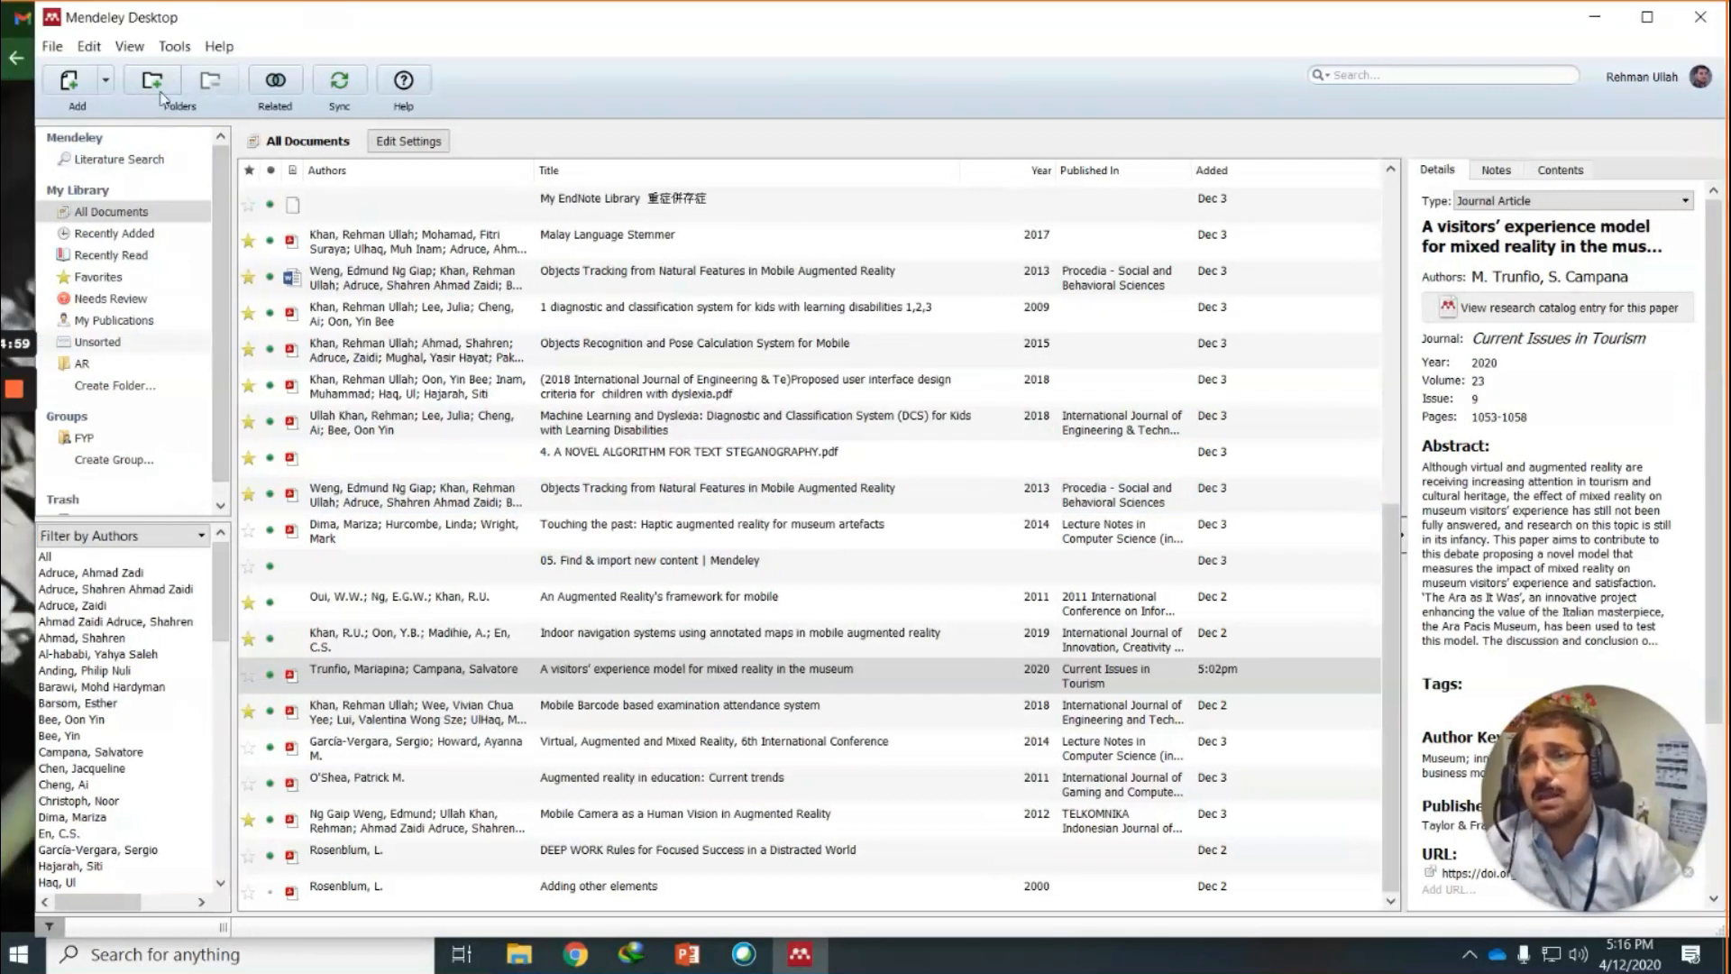
pyautogui.moveTo(219, 301); pyautogui.dragTo(214, 332)
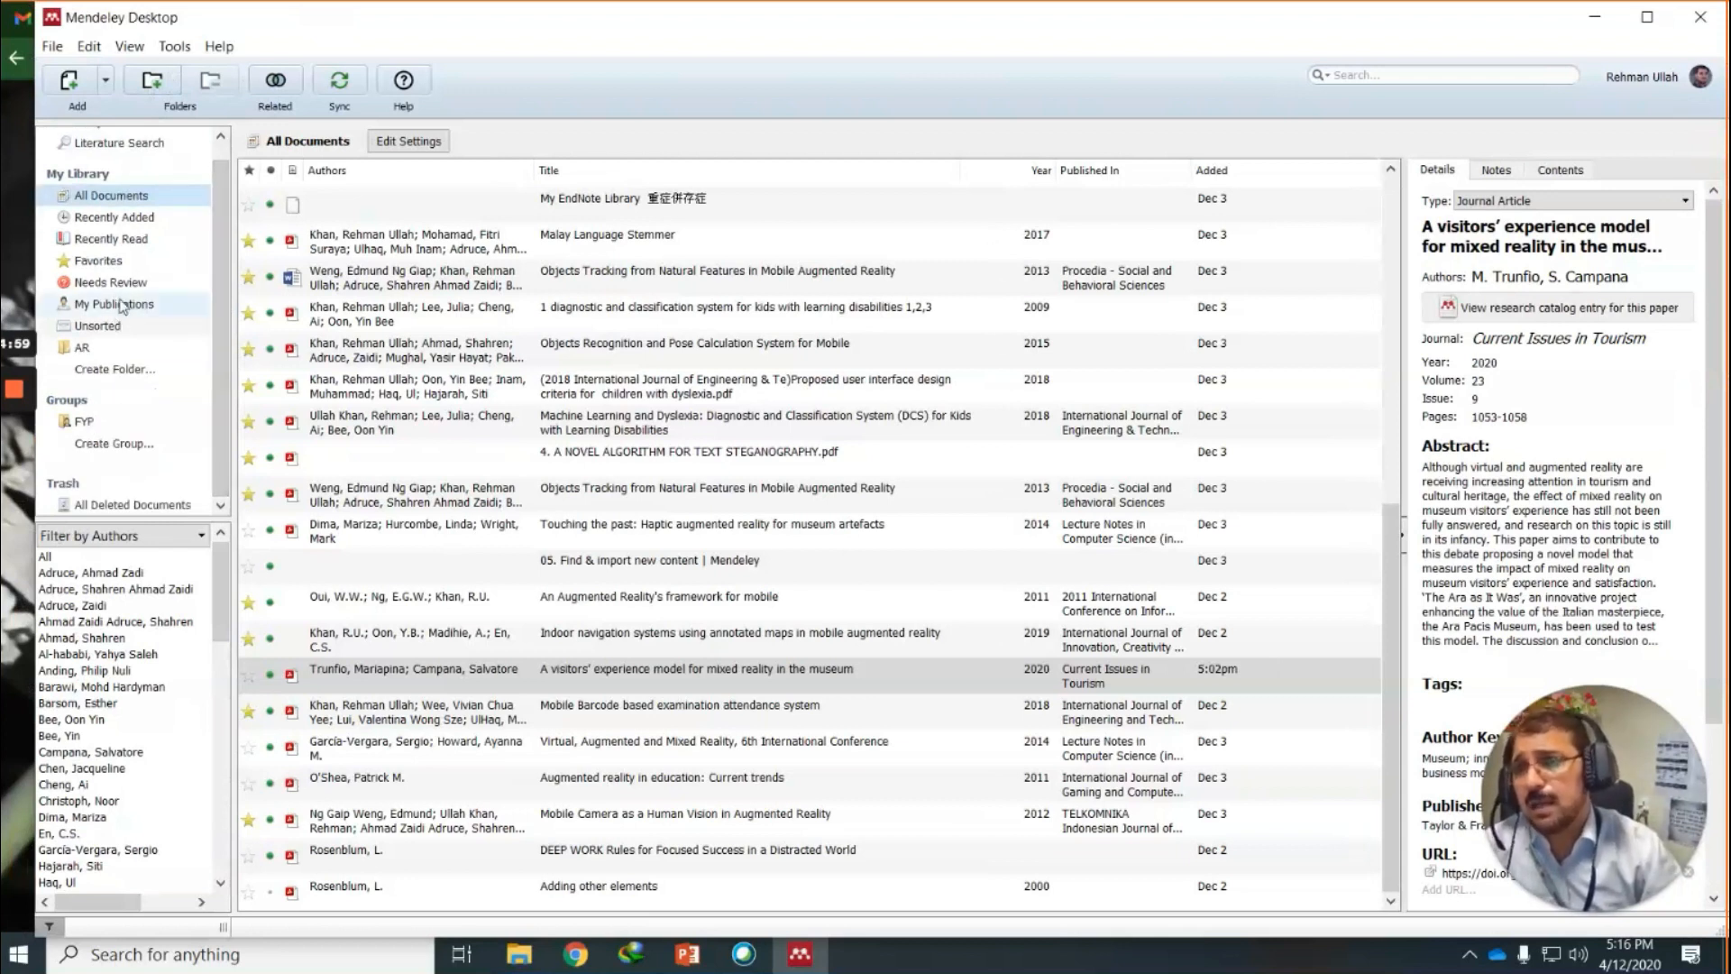
pyautogui.click(85, 350)
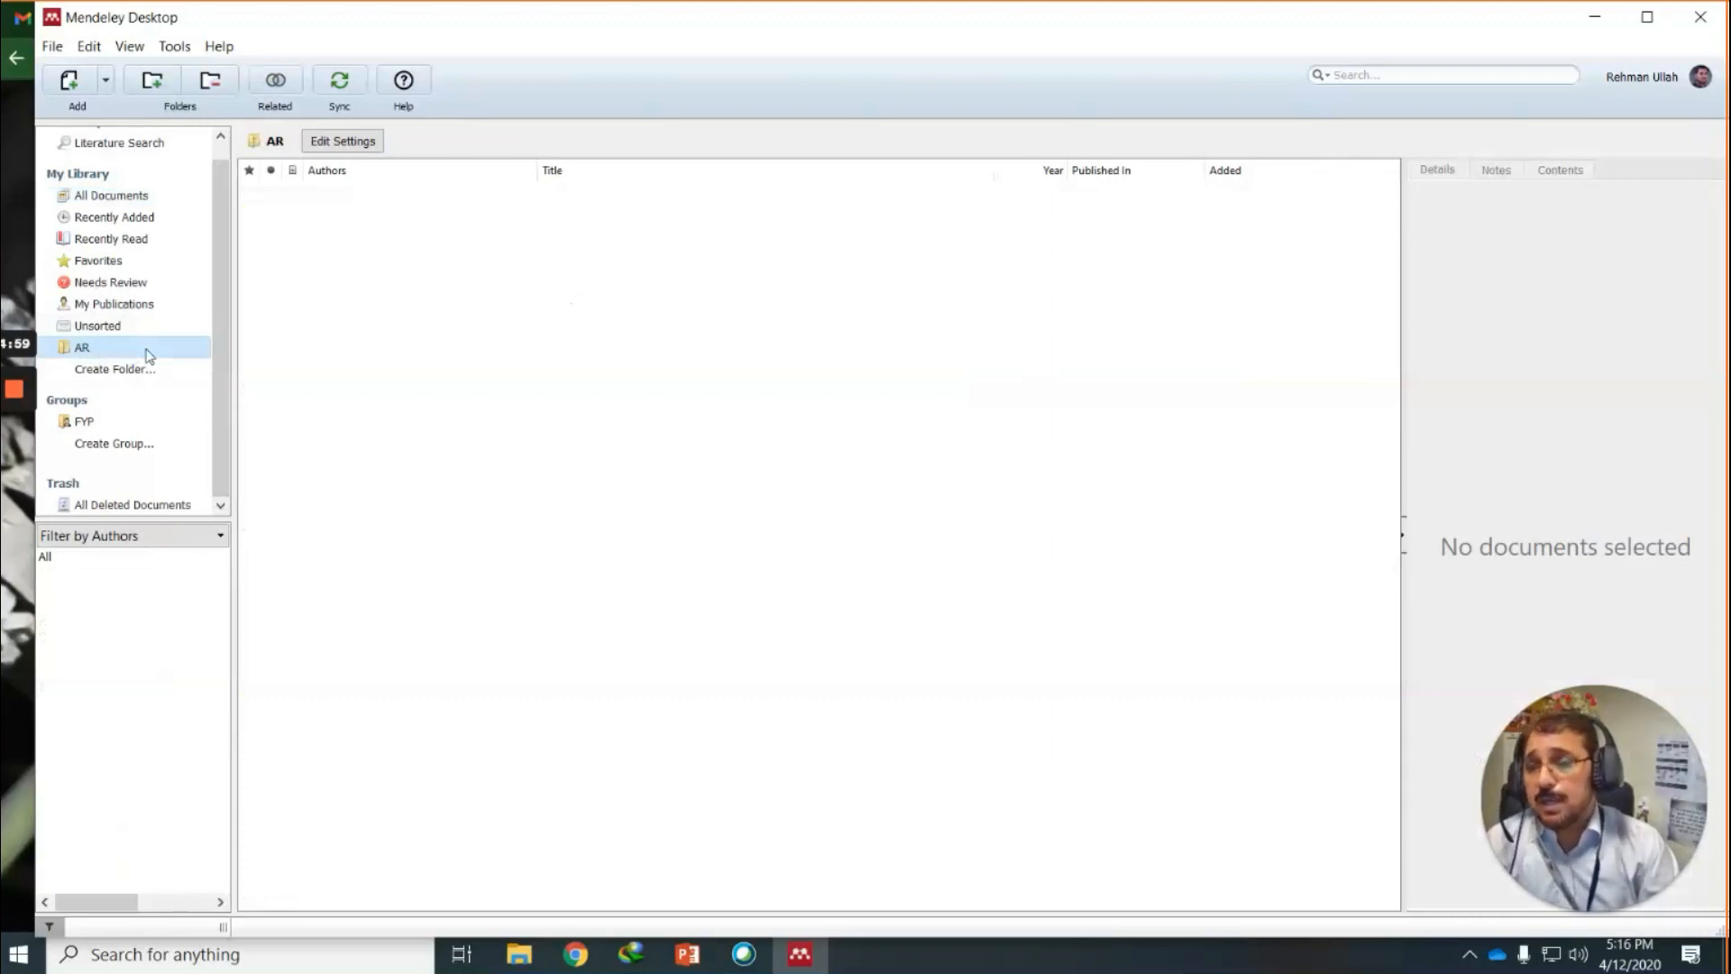
pyautogui.click(157, 83)
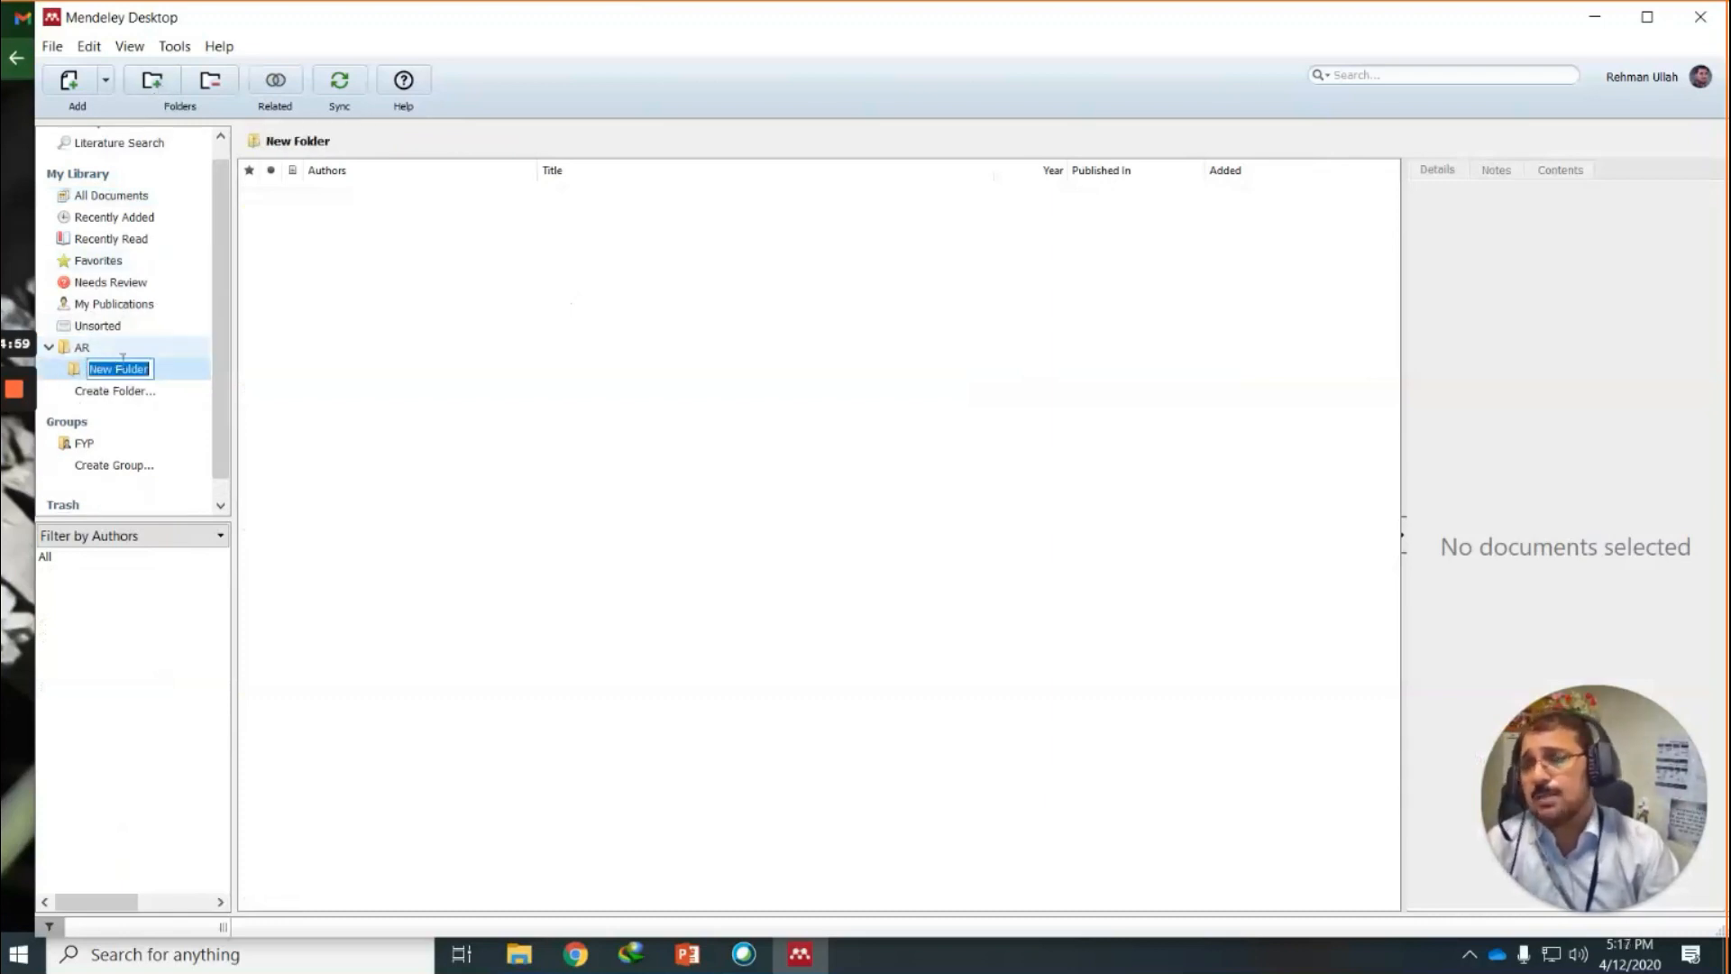
pyautogui.click(50, 349)
pyautogui.click(49, 349)
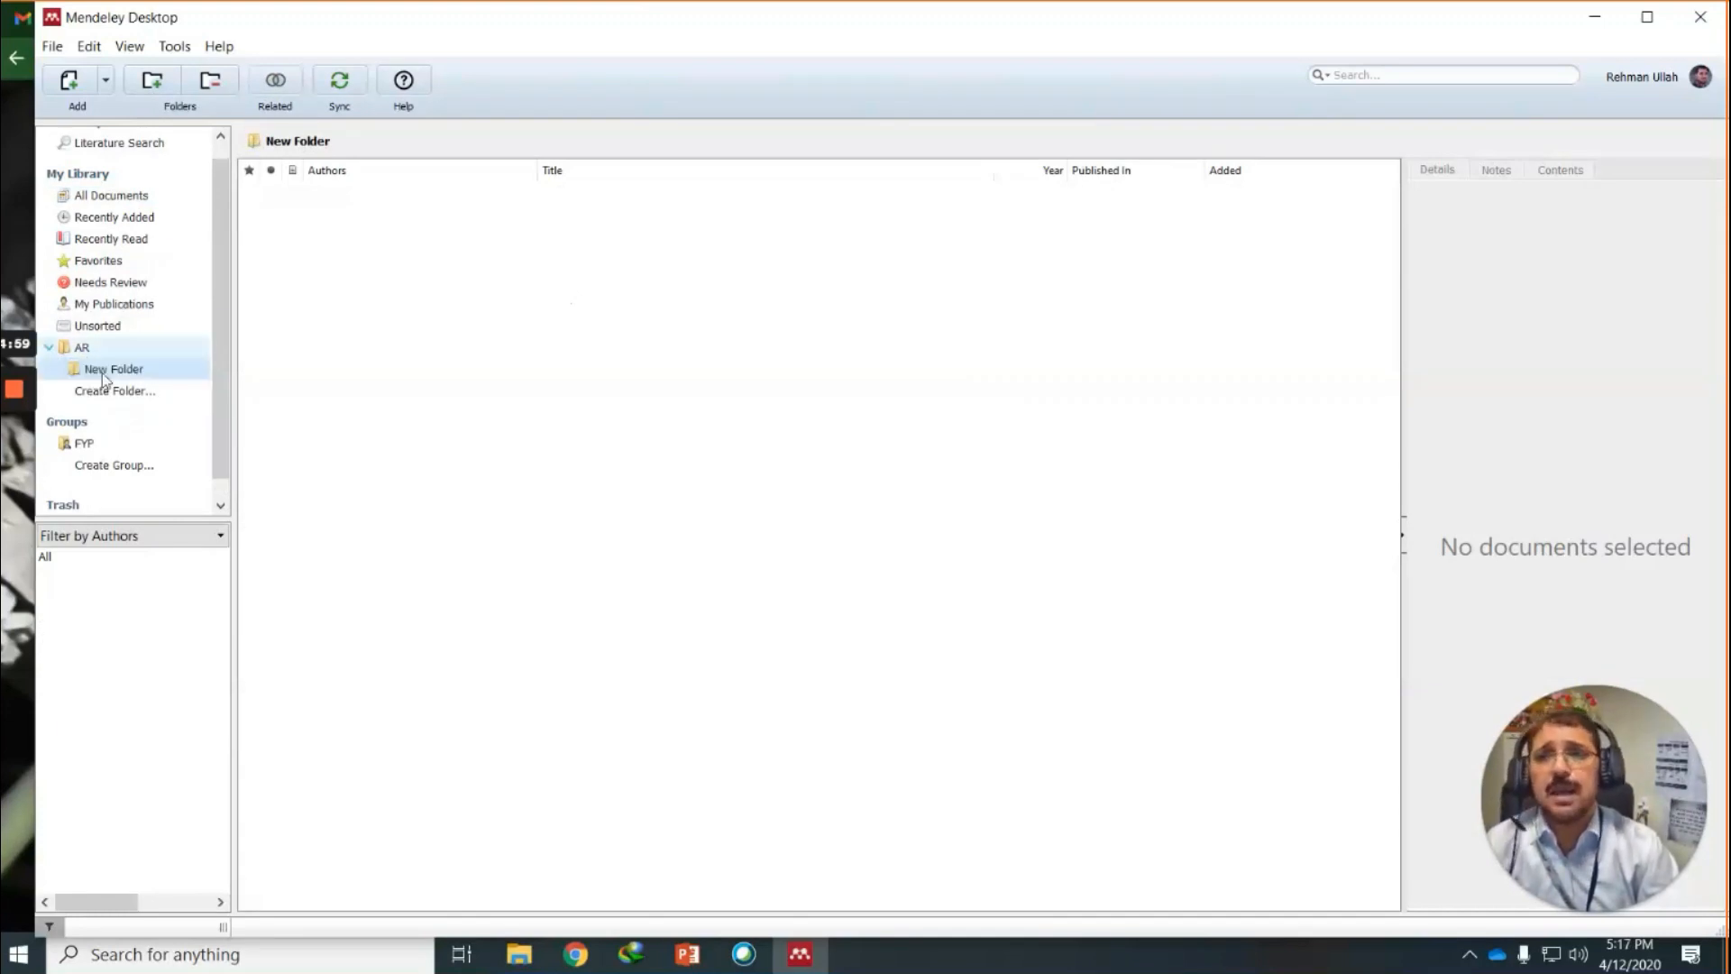
pyautogui.click(93, 352)
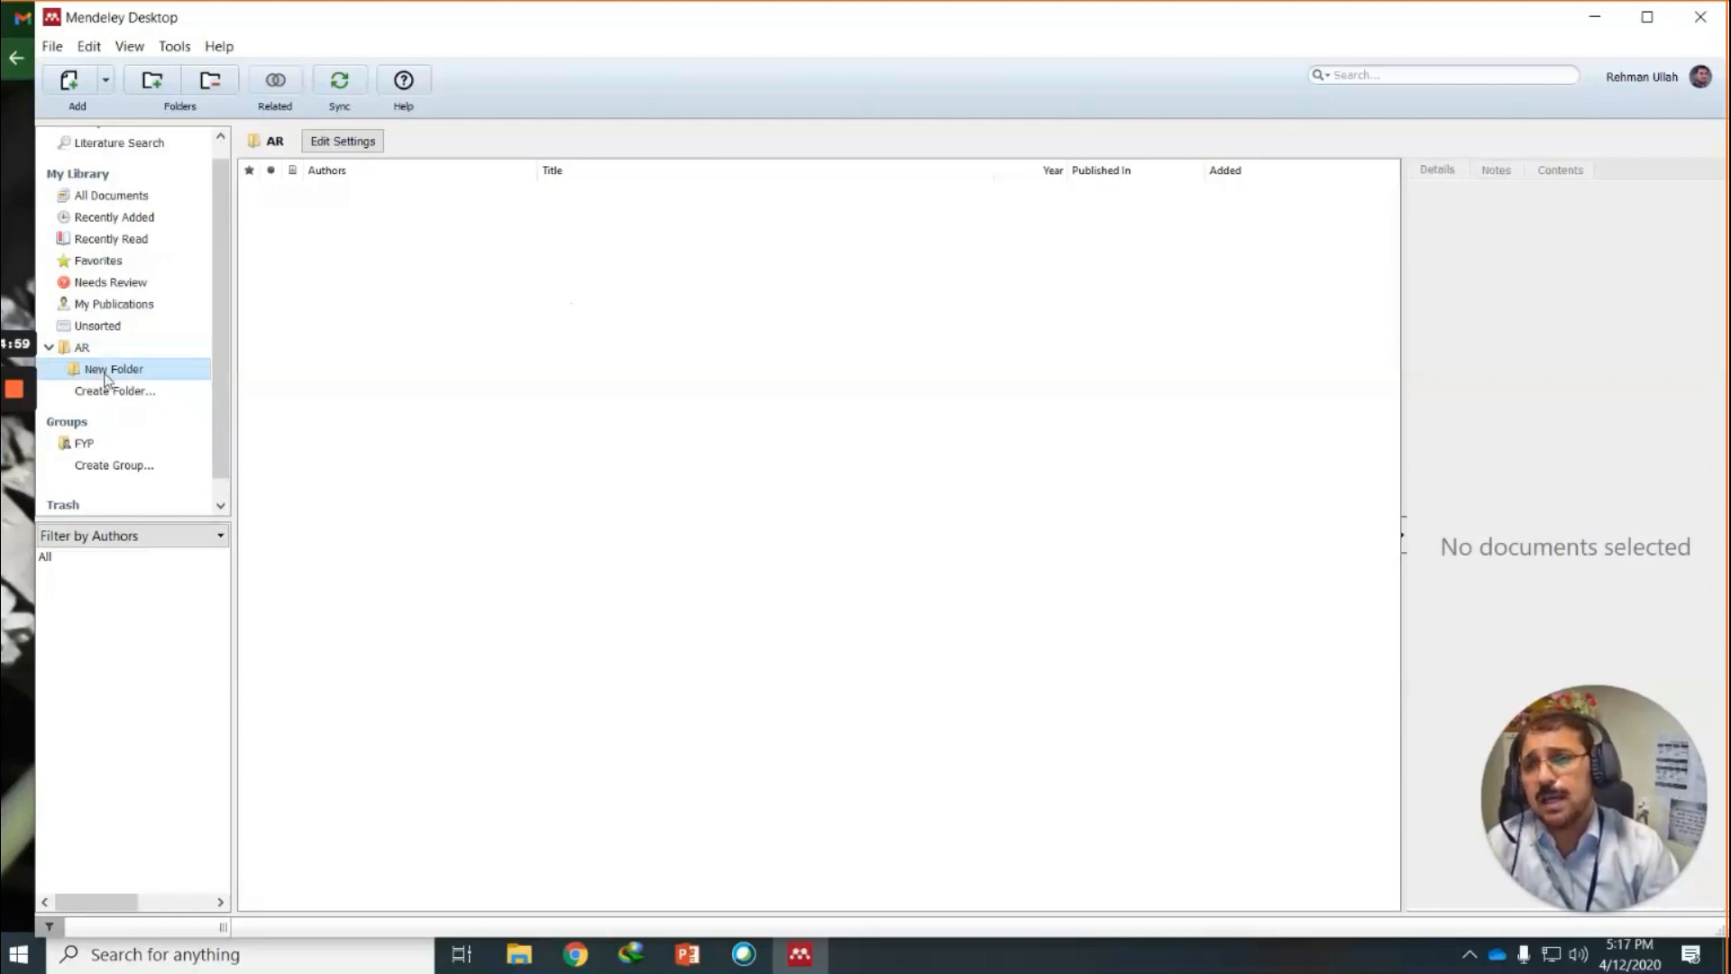
# Remove the New Folder subfolder from the AR folder and return to the list of all documents.
pyautogui.click(107, 375)
pyautogui.rightClick(107, 373)
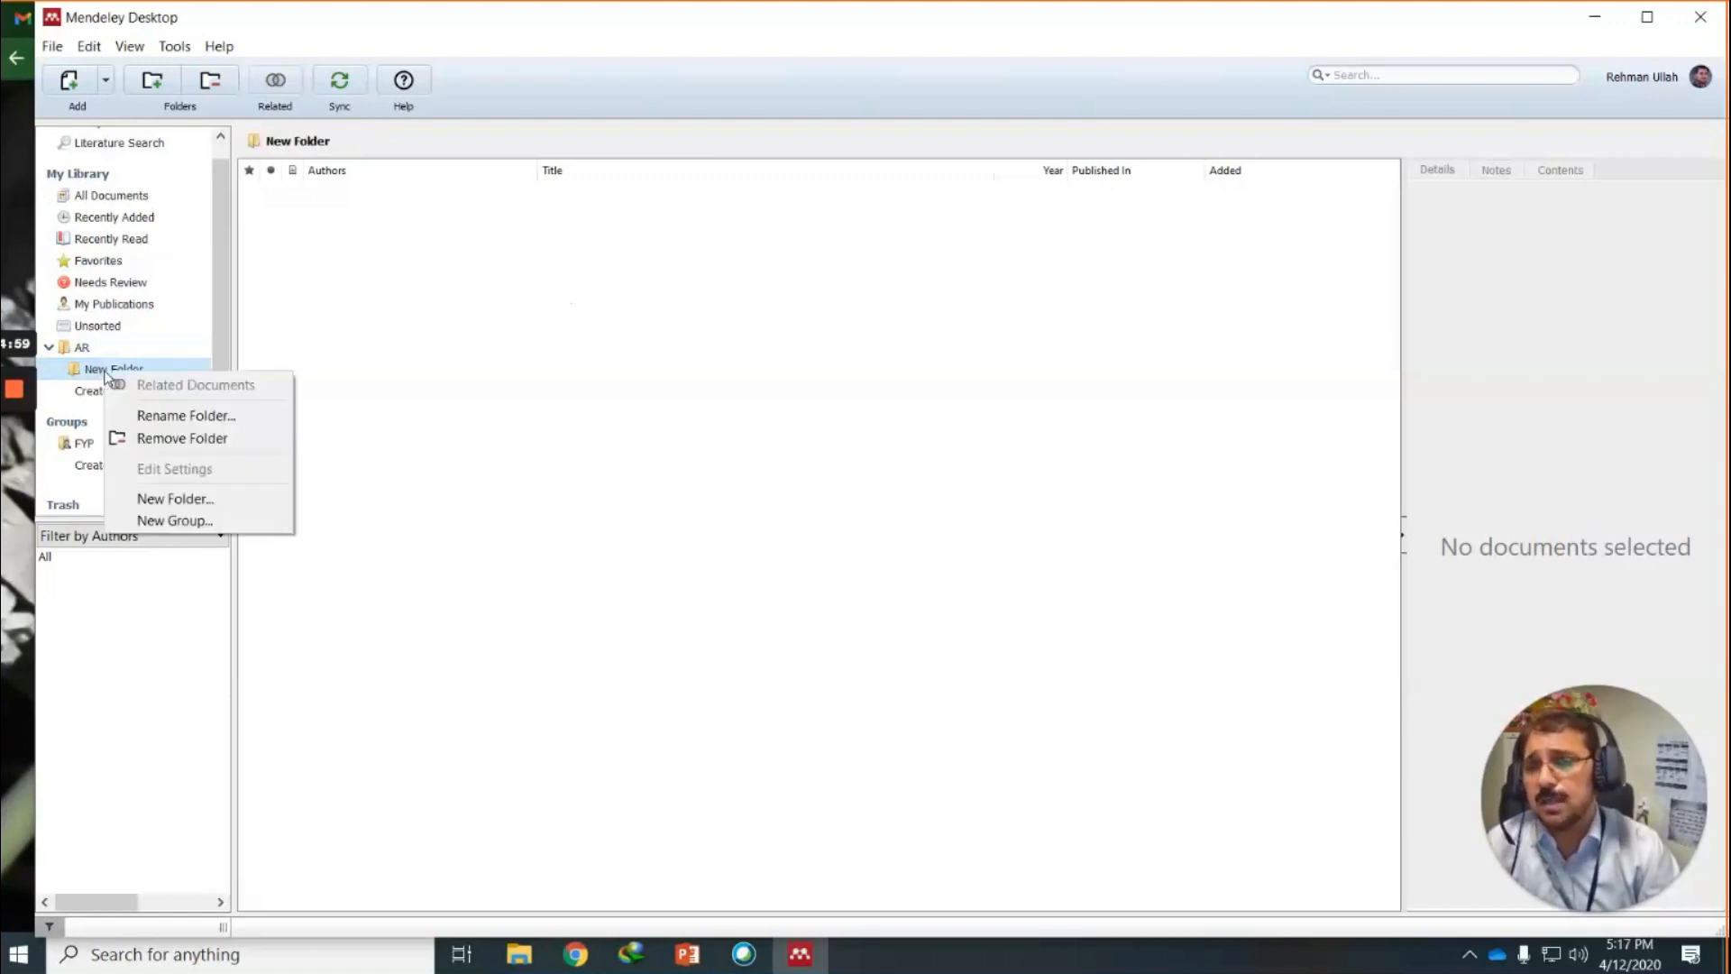
pyautogui.click(164, 440)
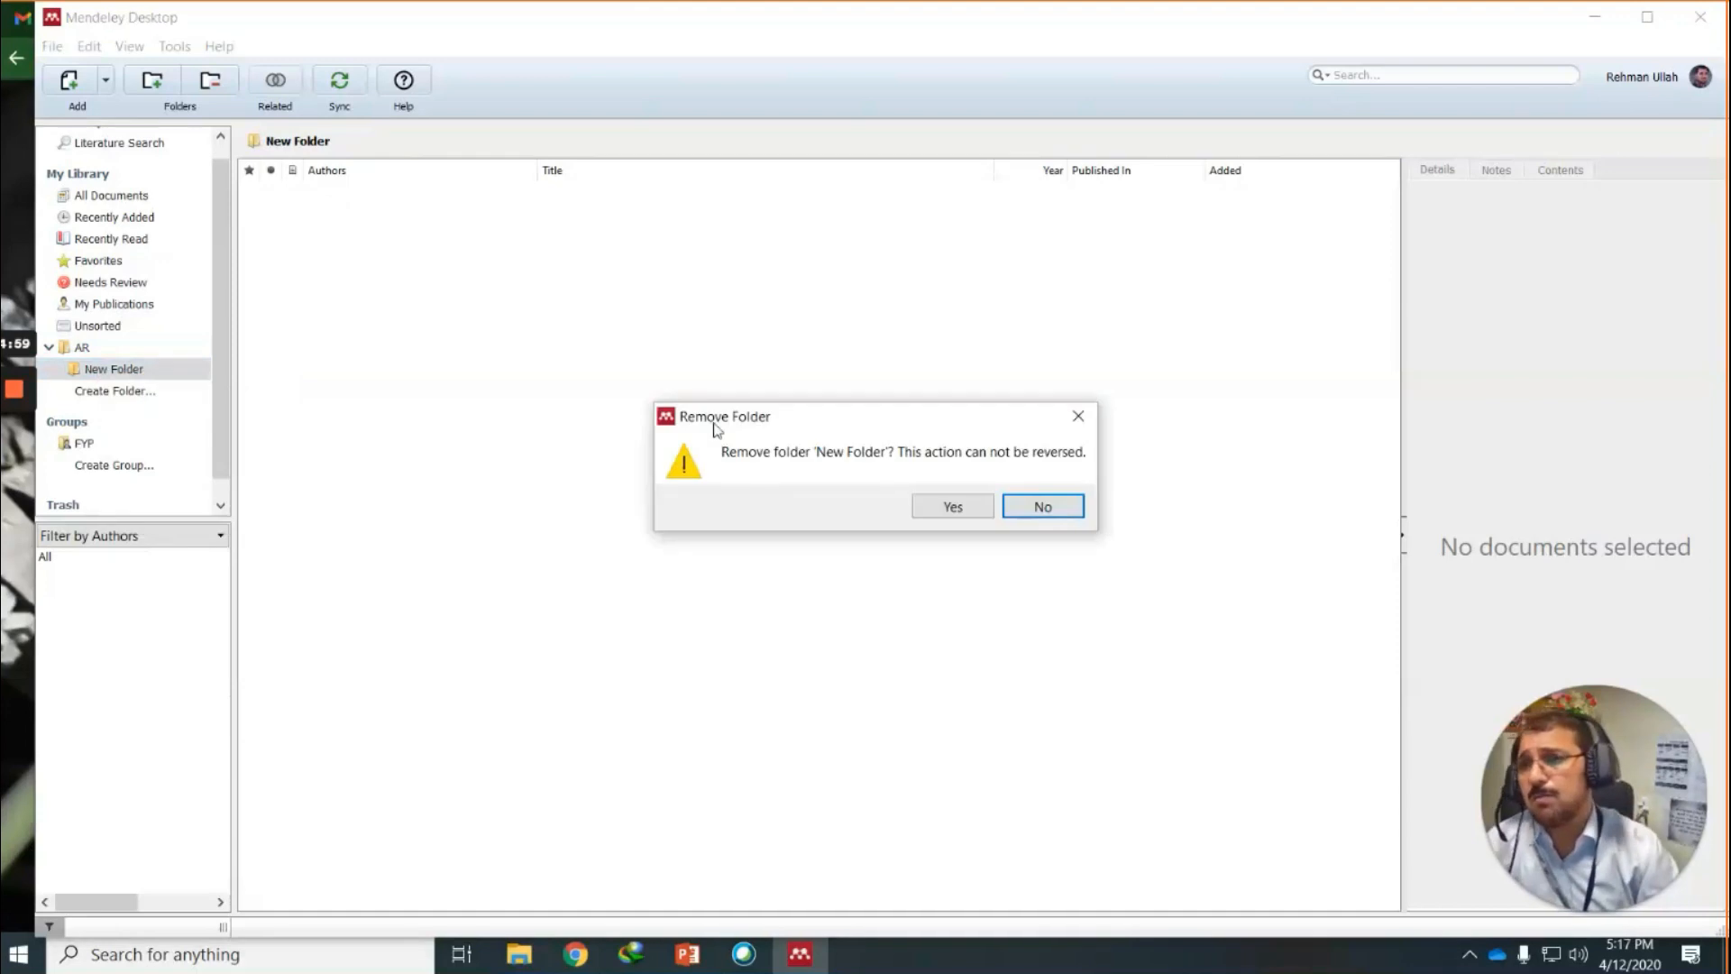
pyautogui.click(931, 510)
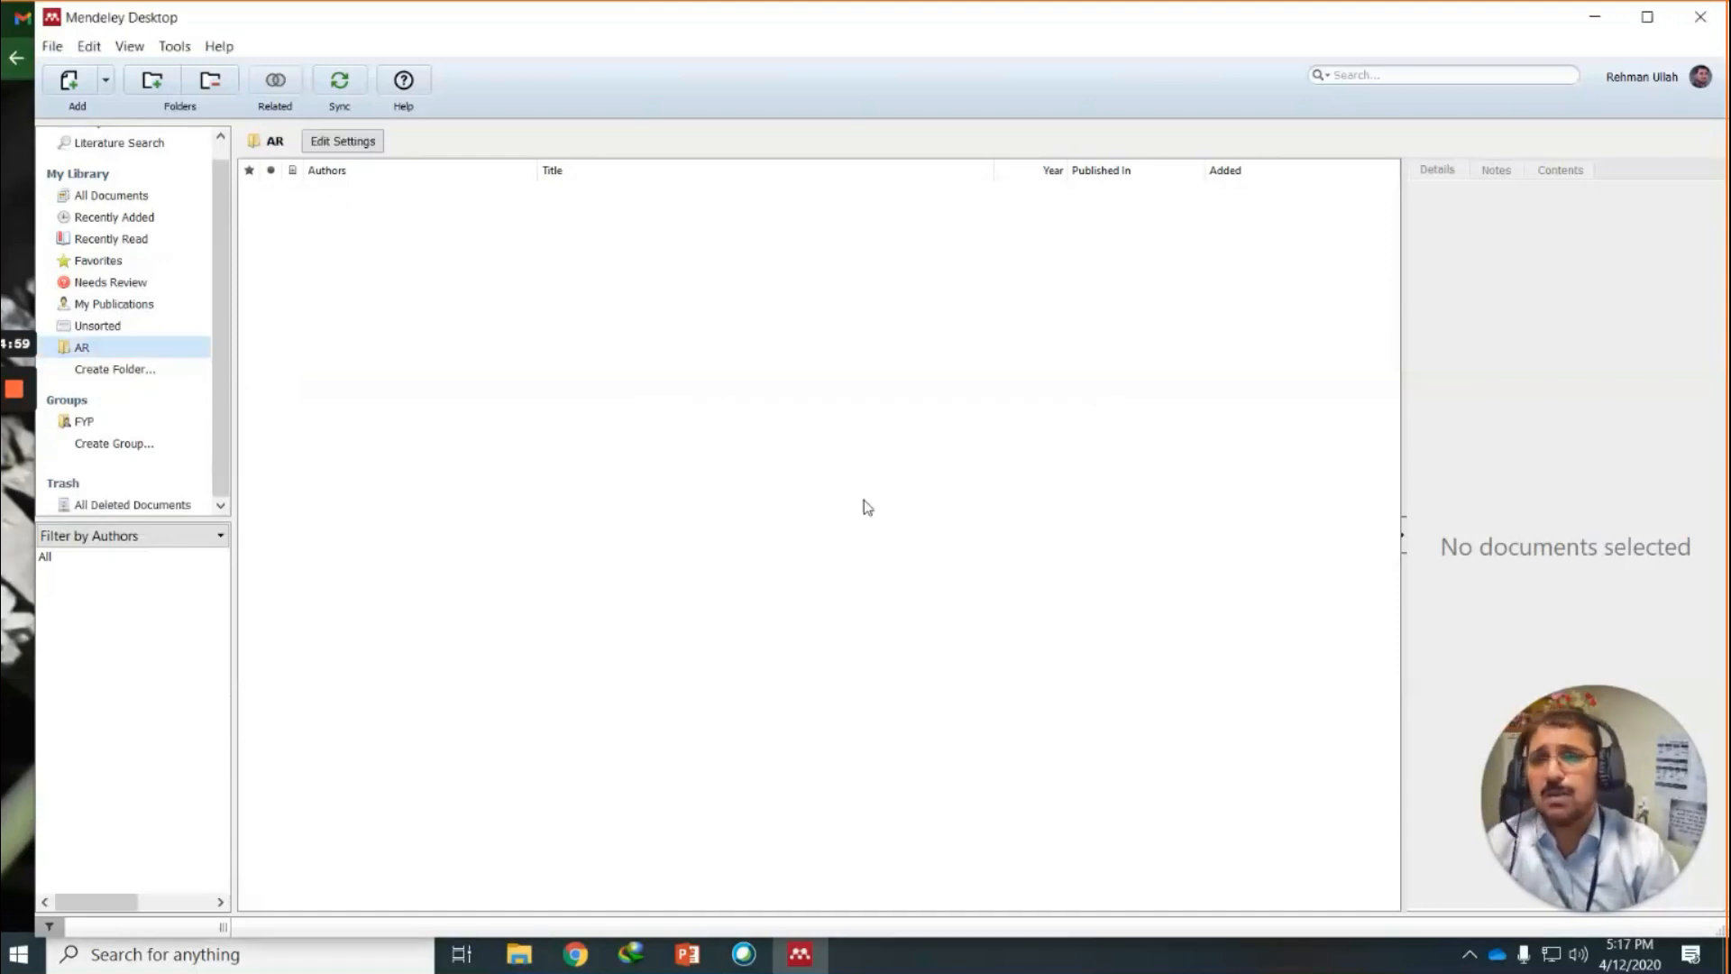
pyautogui.click(124, 189)
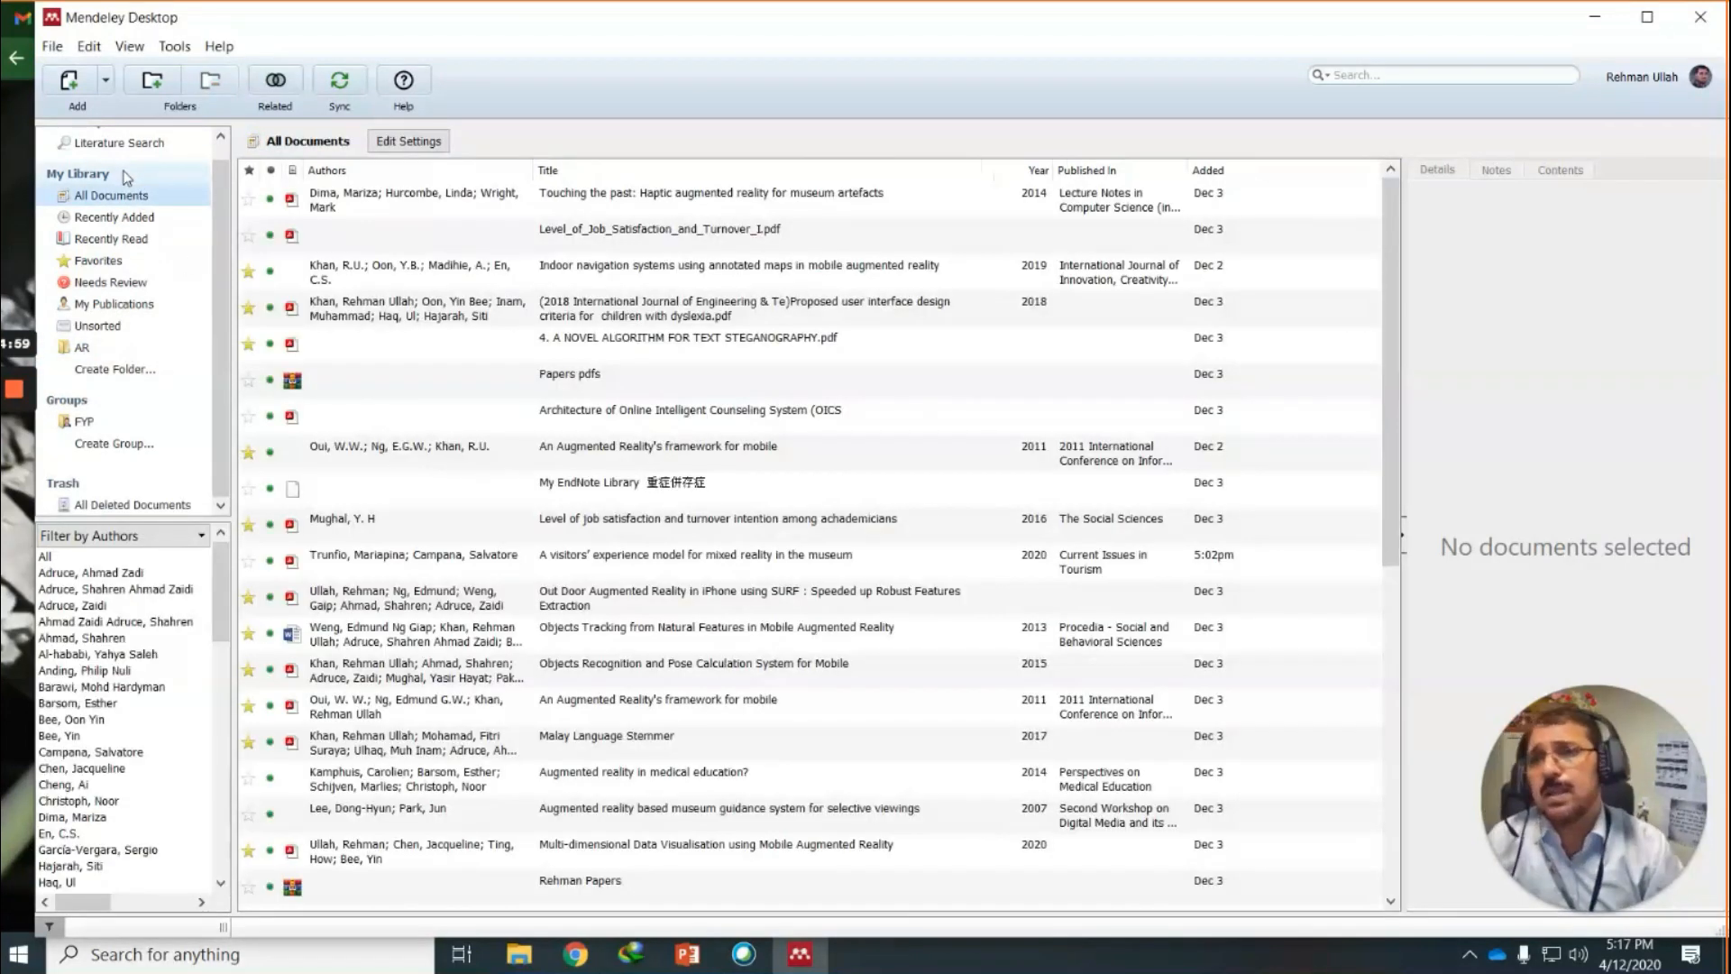
# Create a folder named FYP in My Library.
pyautogui.click(162, 87)
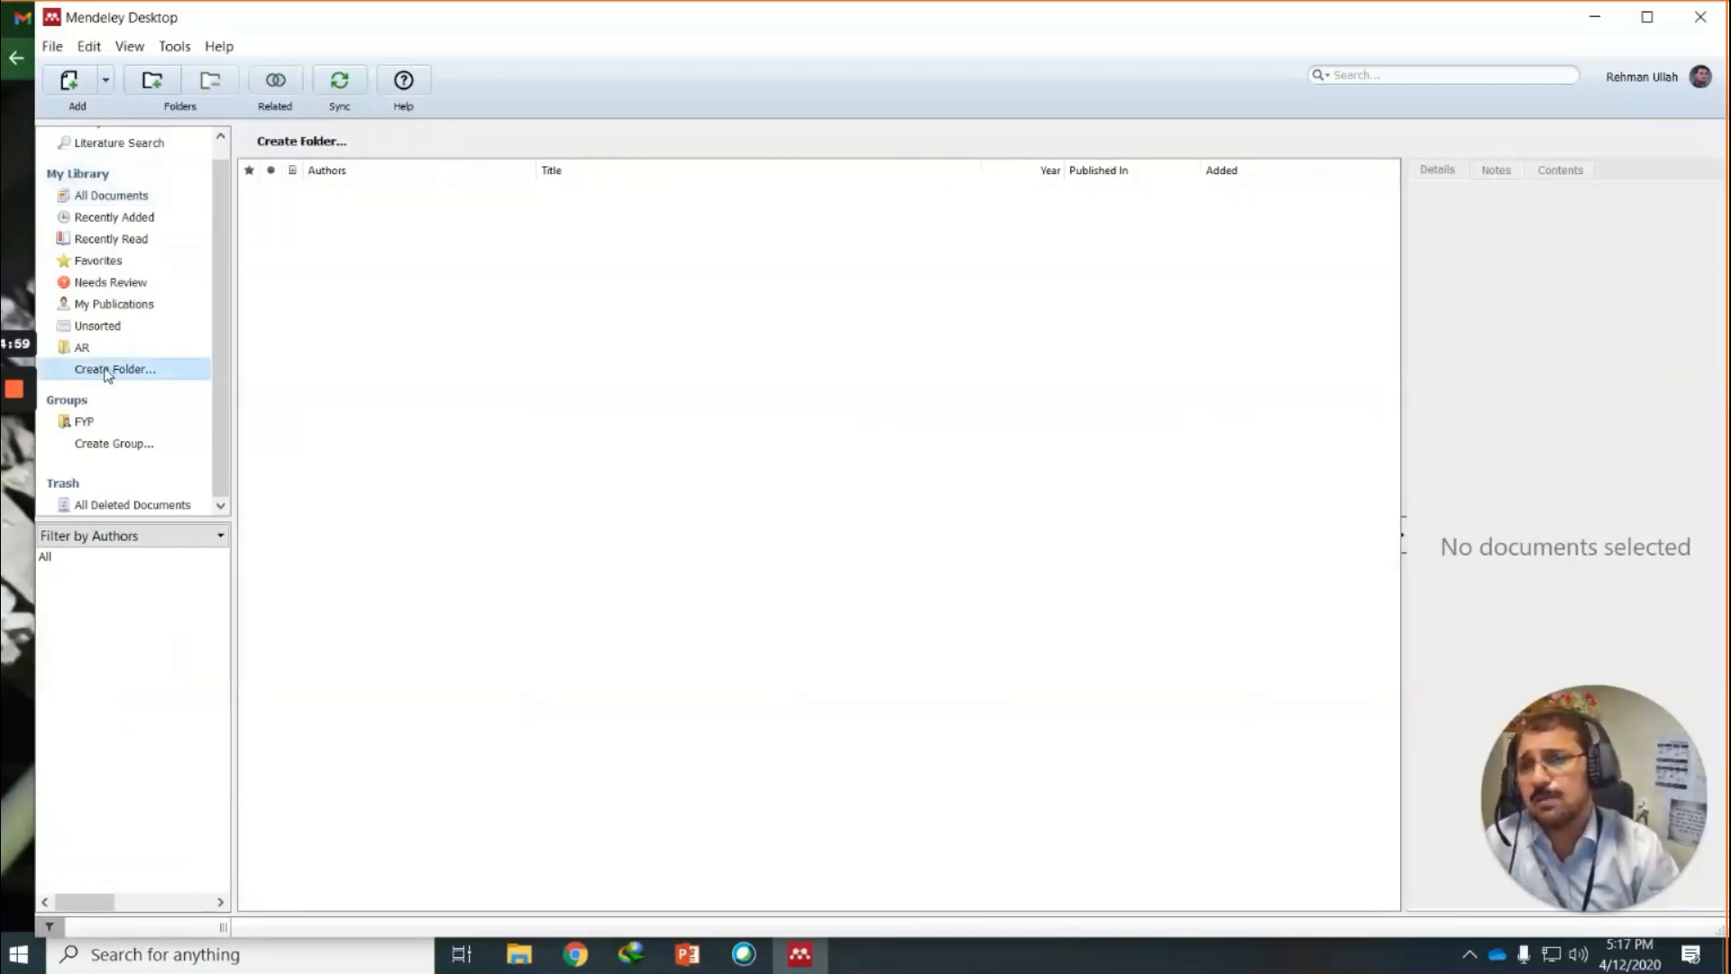
pyautogui.click(171, 375)
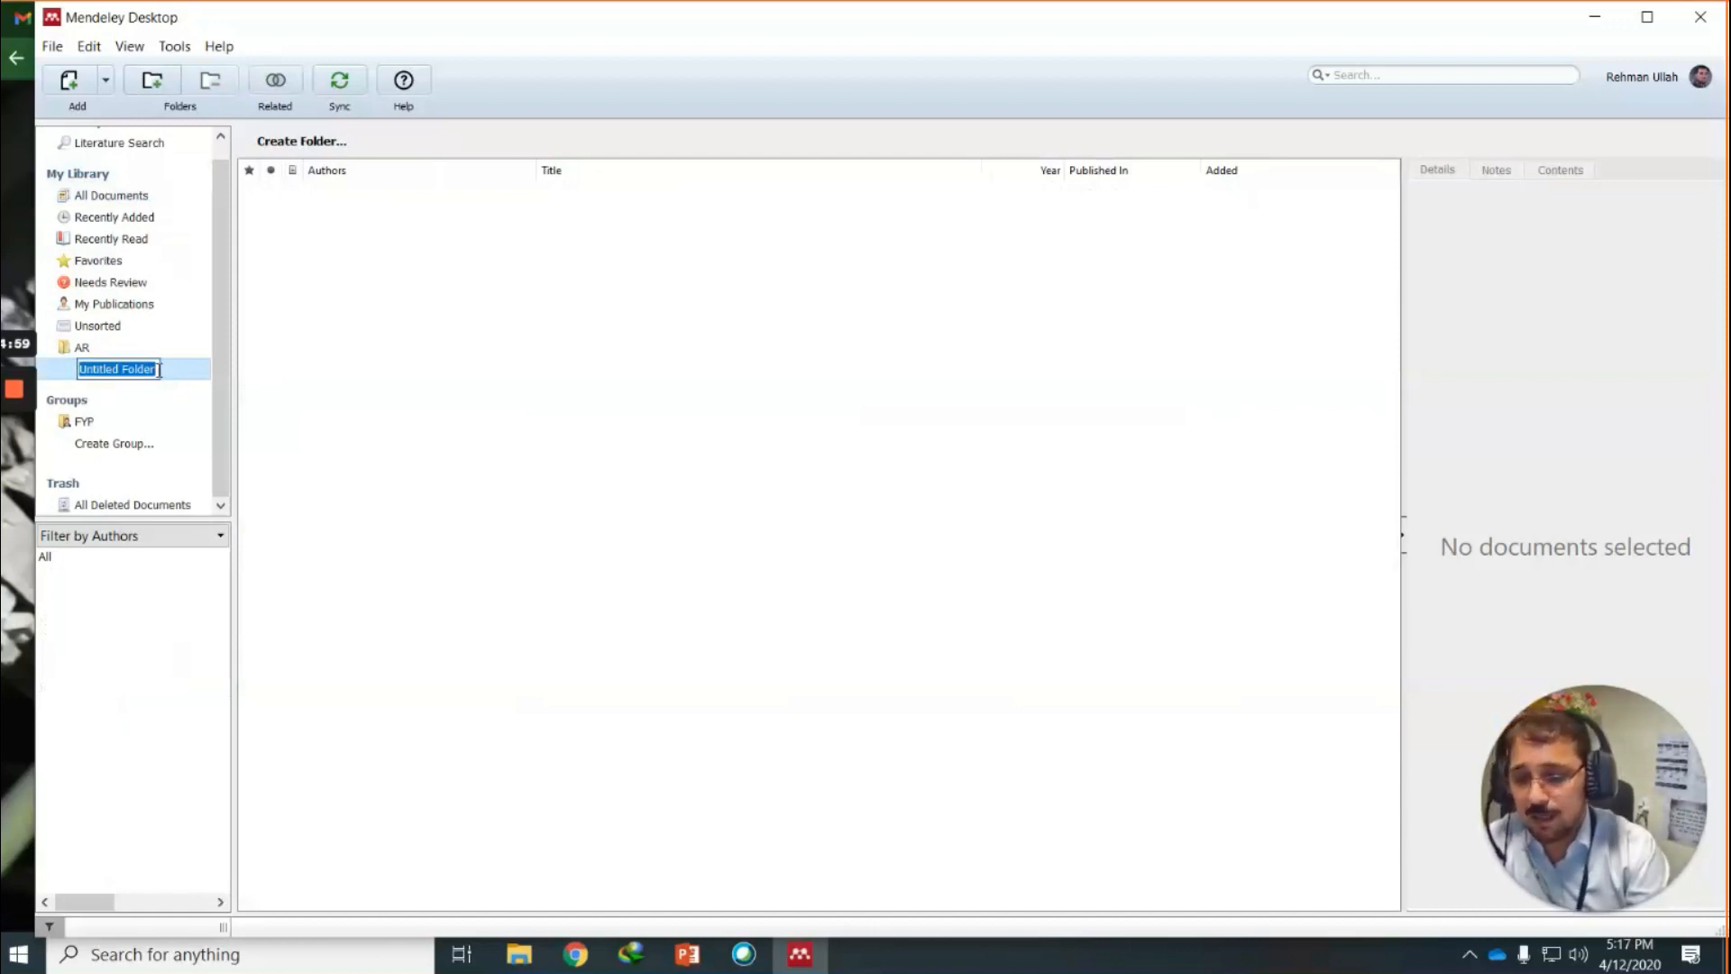
pyautogui.write('FYP')
pyautogui.press('Return')
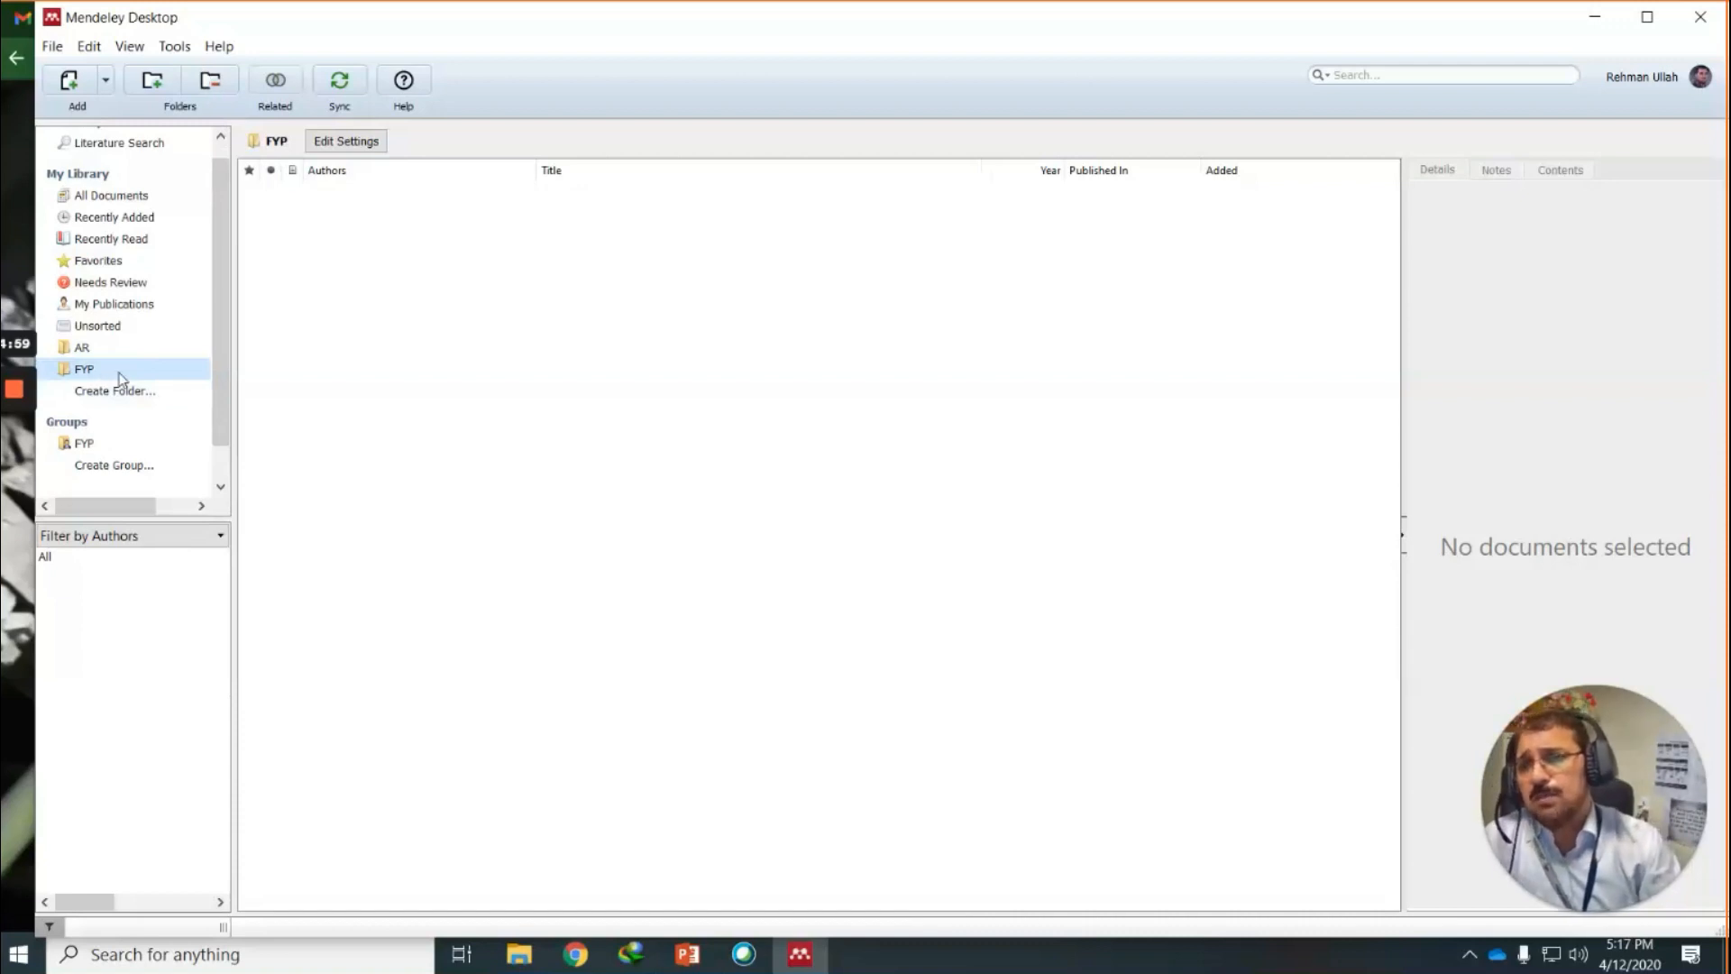
# Remove the FYP folder from My Library and return to the list of all documents.
pyautogui.click(213, 84)
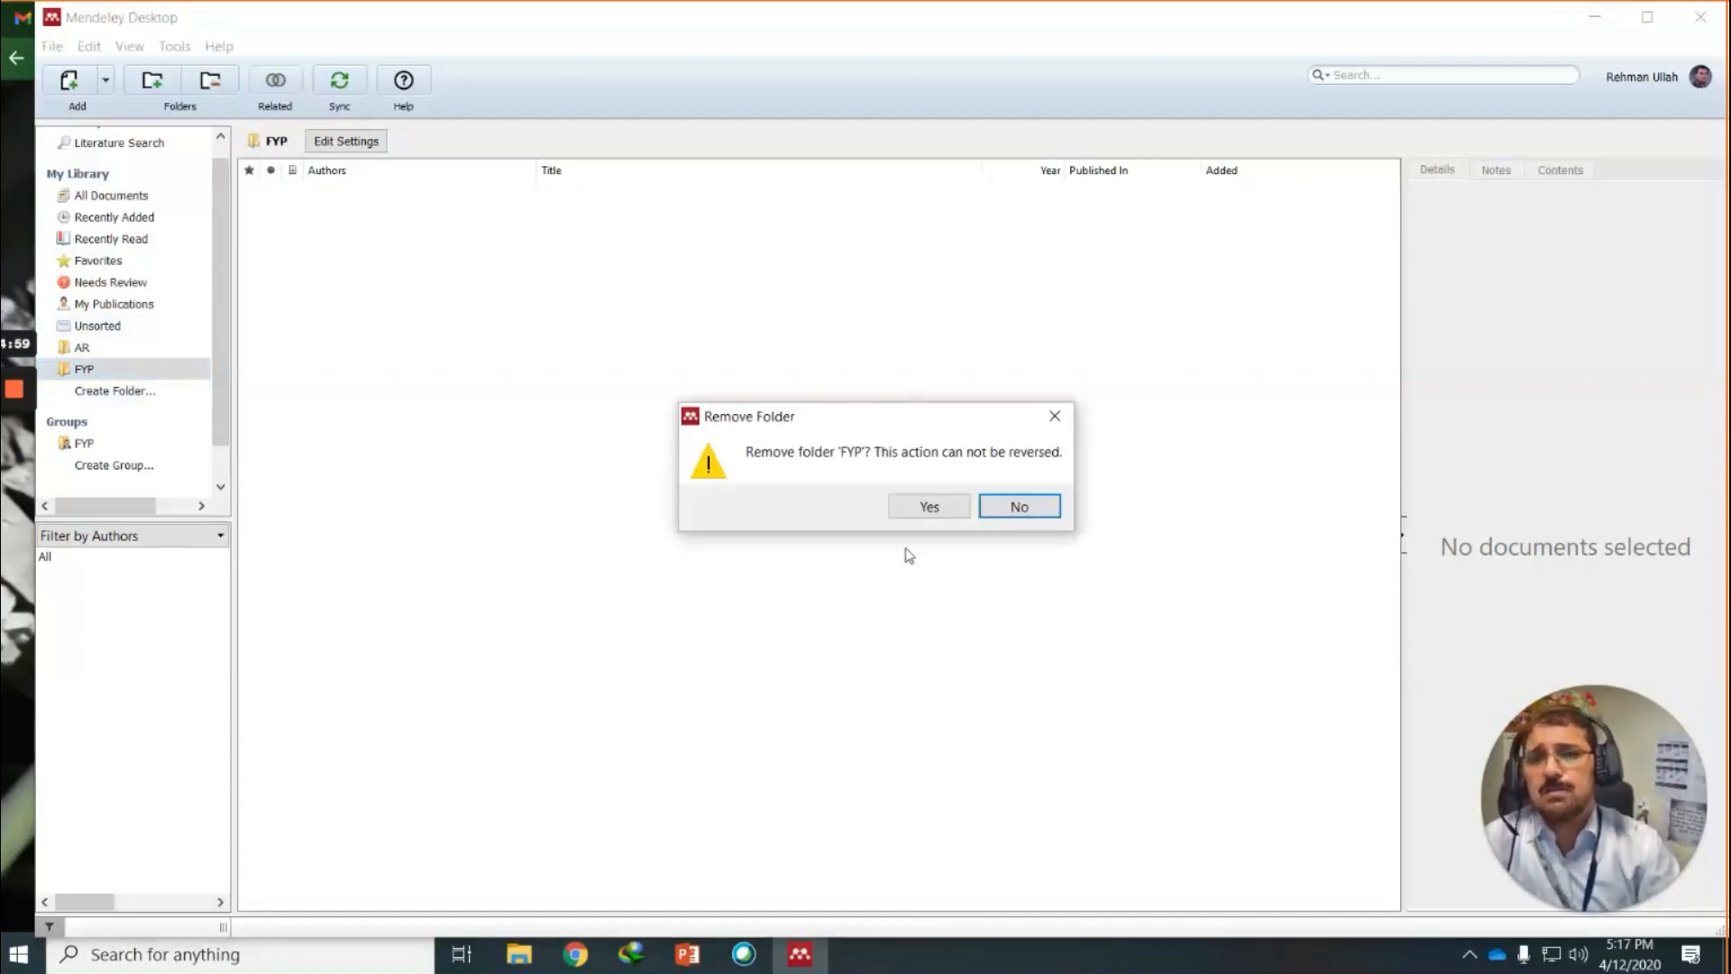
pyautogui.click(929, 506)
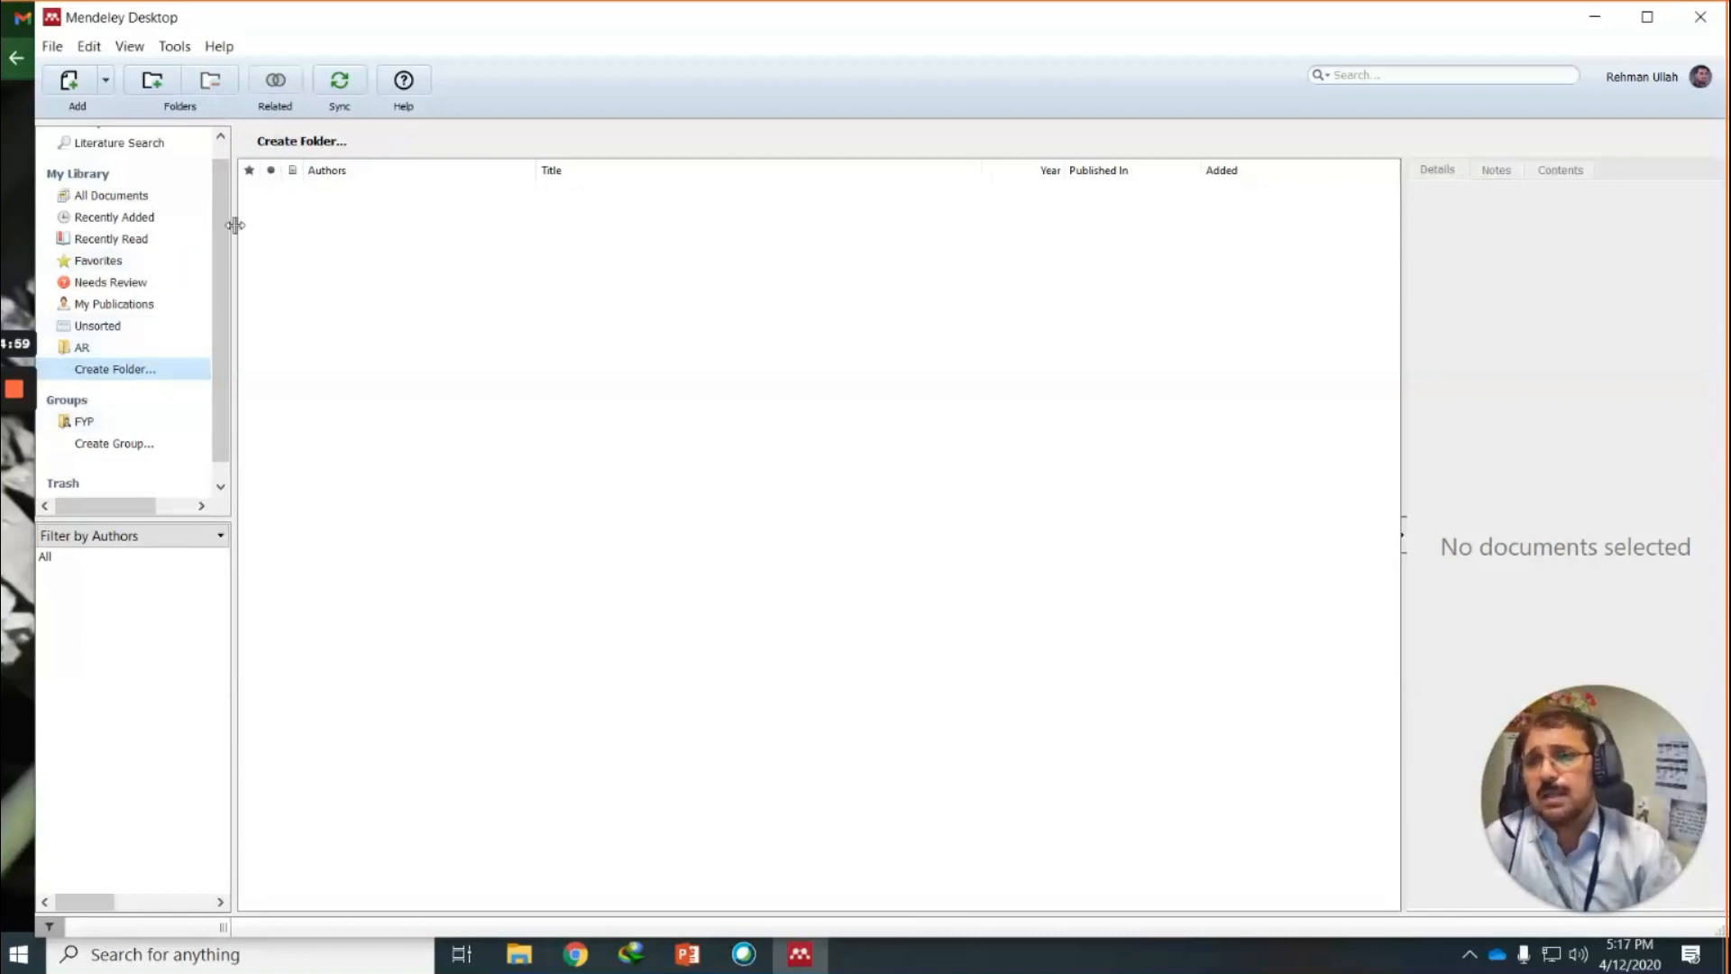
pyautogui.click(150, 195)
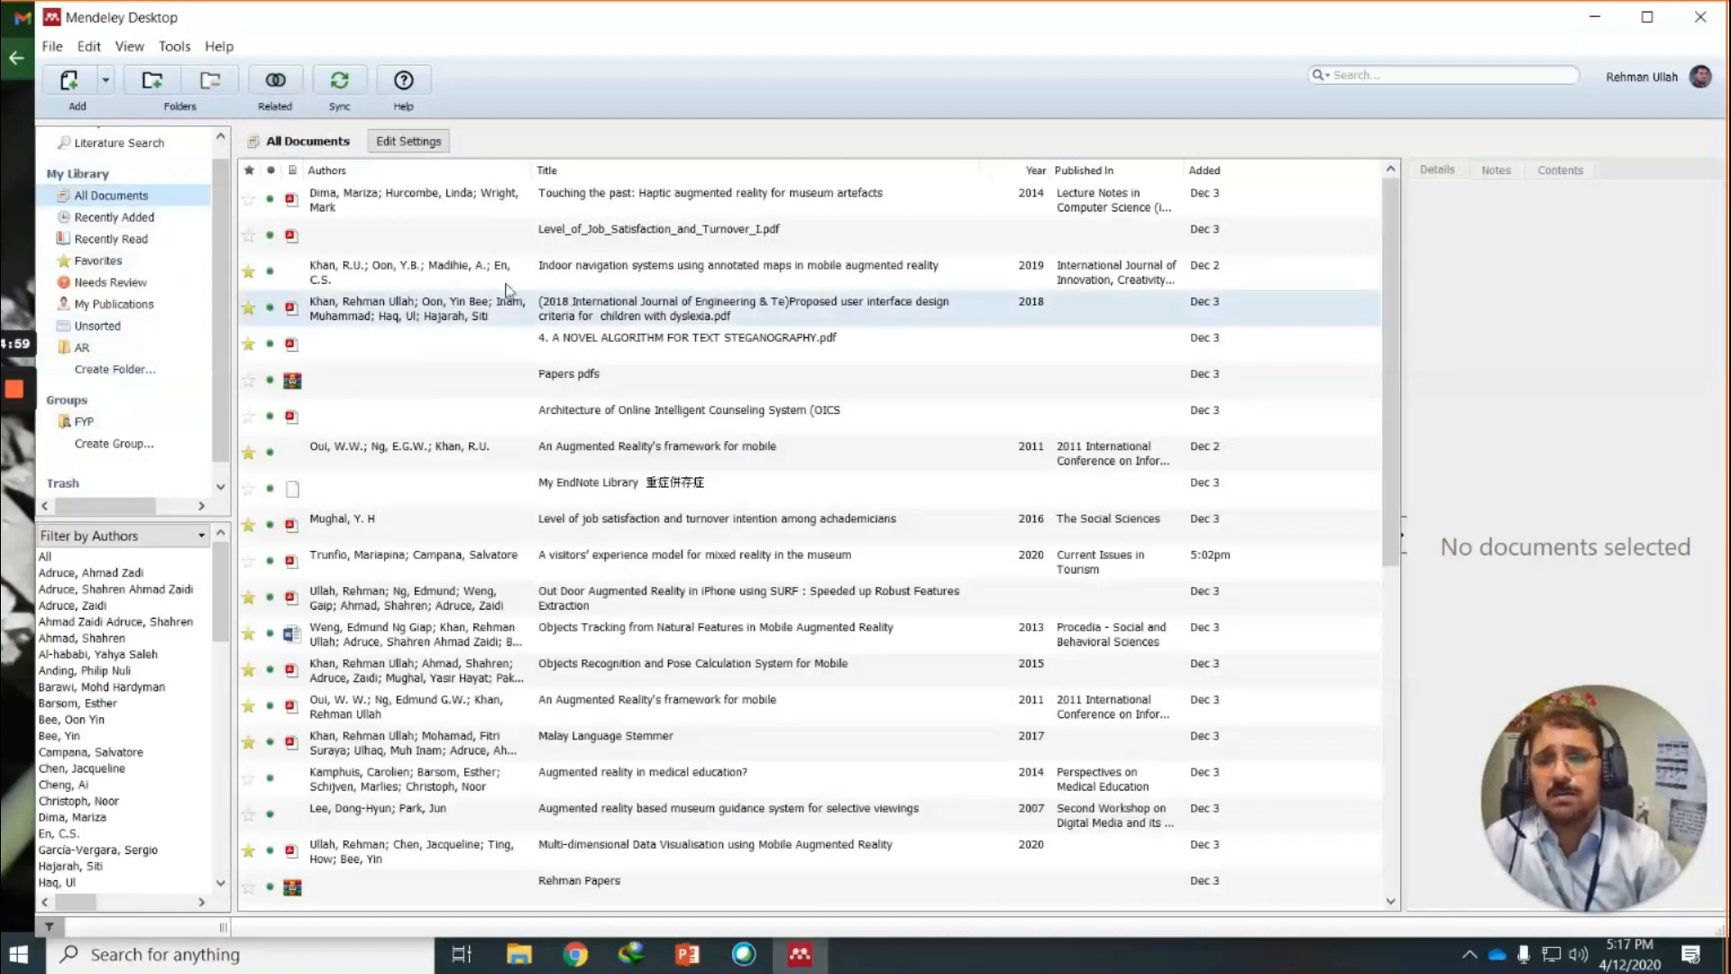
# Look up documents related to "Touching the past: Haptic augmented reality for museum artefacts" and sync the library.
pyautogui.click(607, 208)
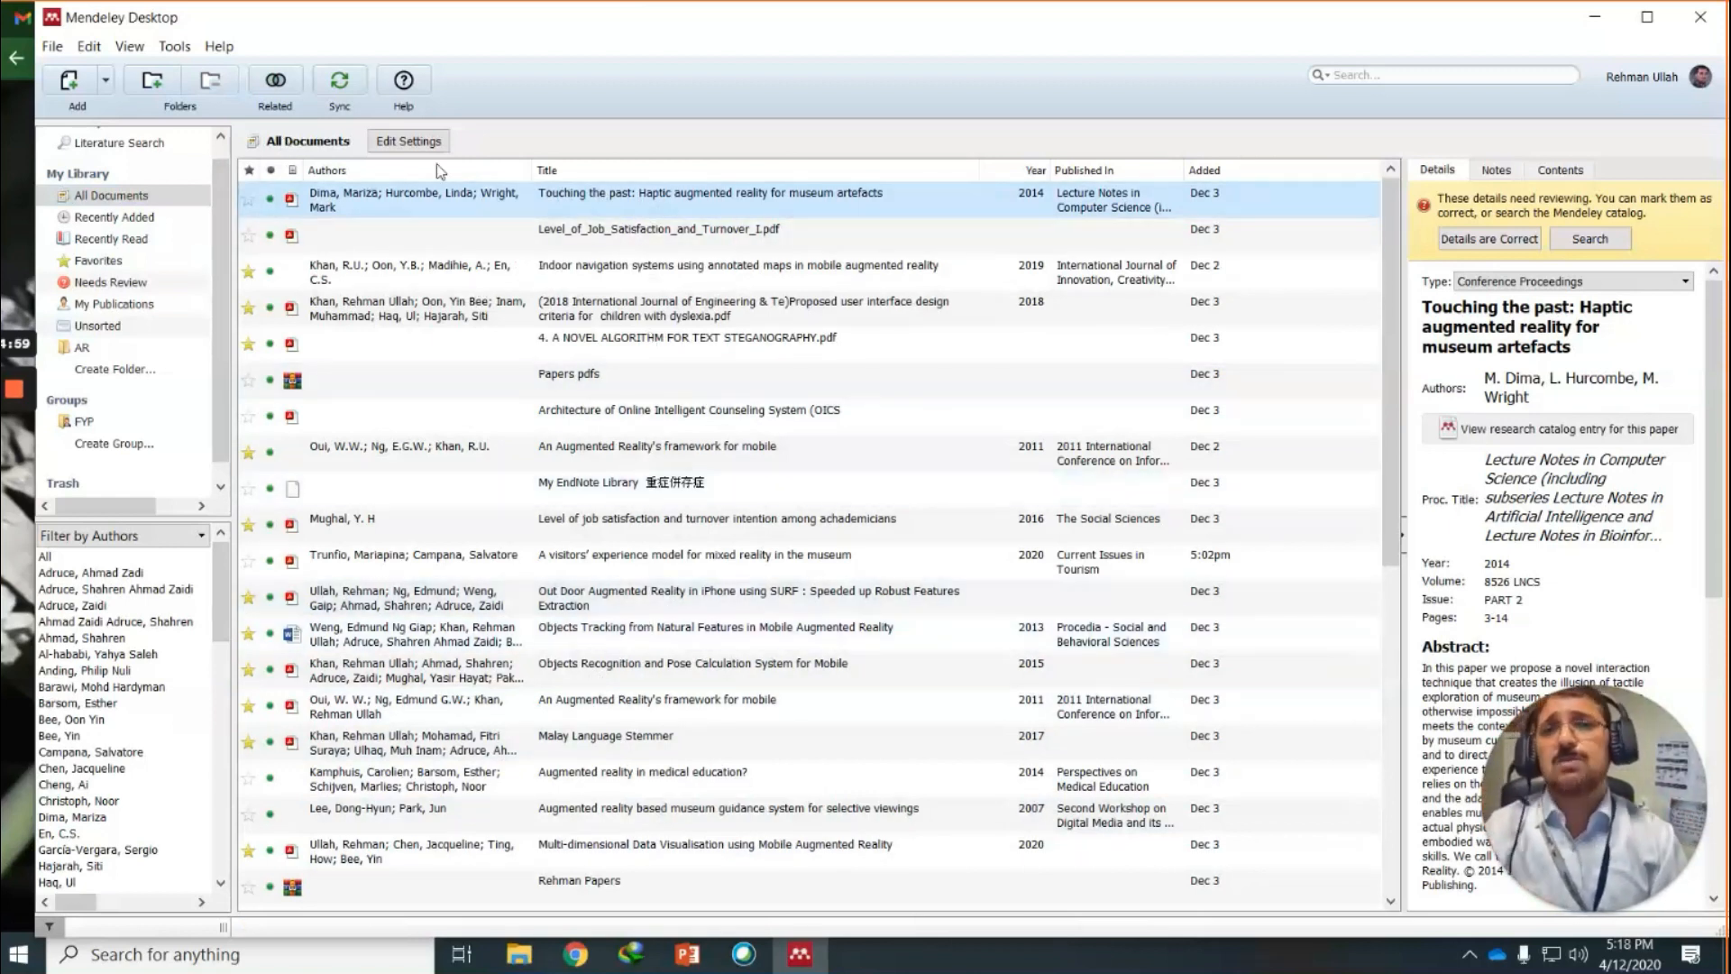
pyautogui.click(275, 86)
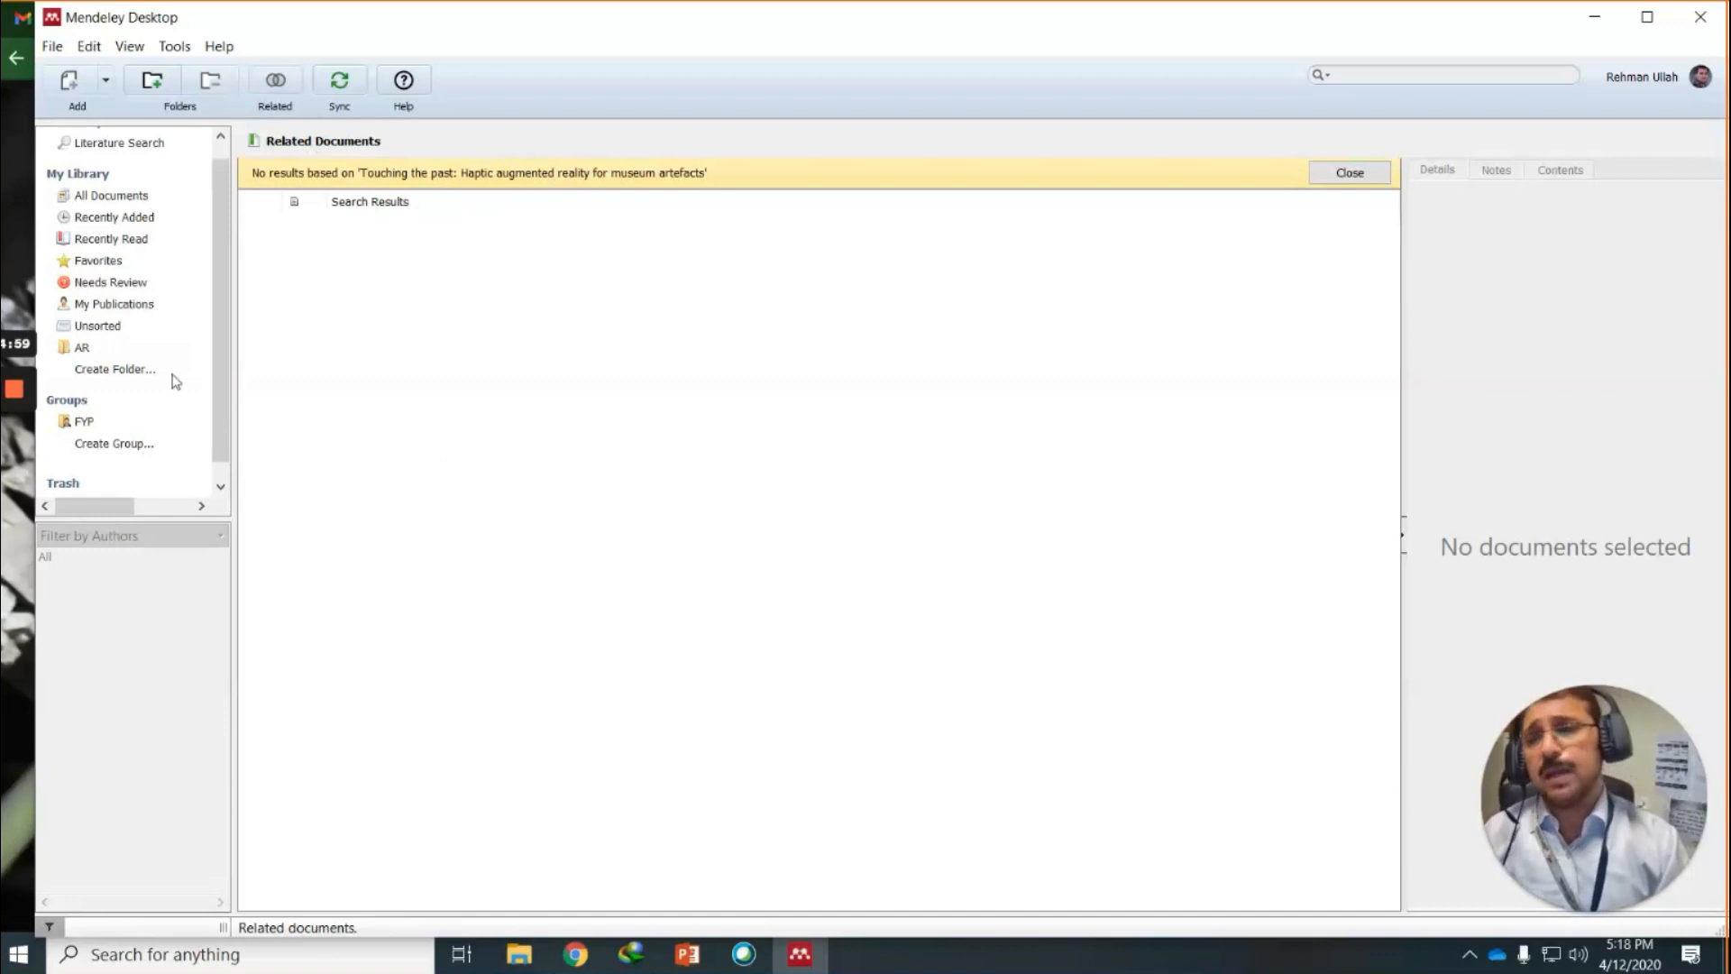
pyautogui.click(333, 82)
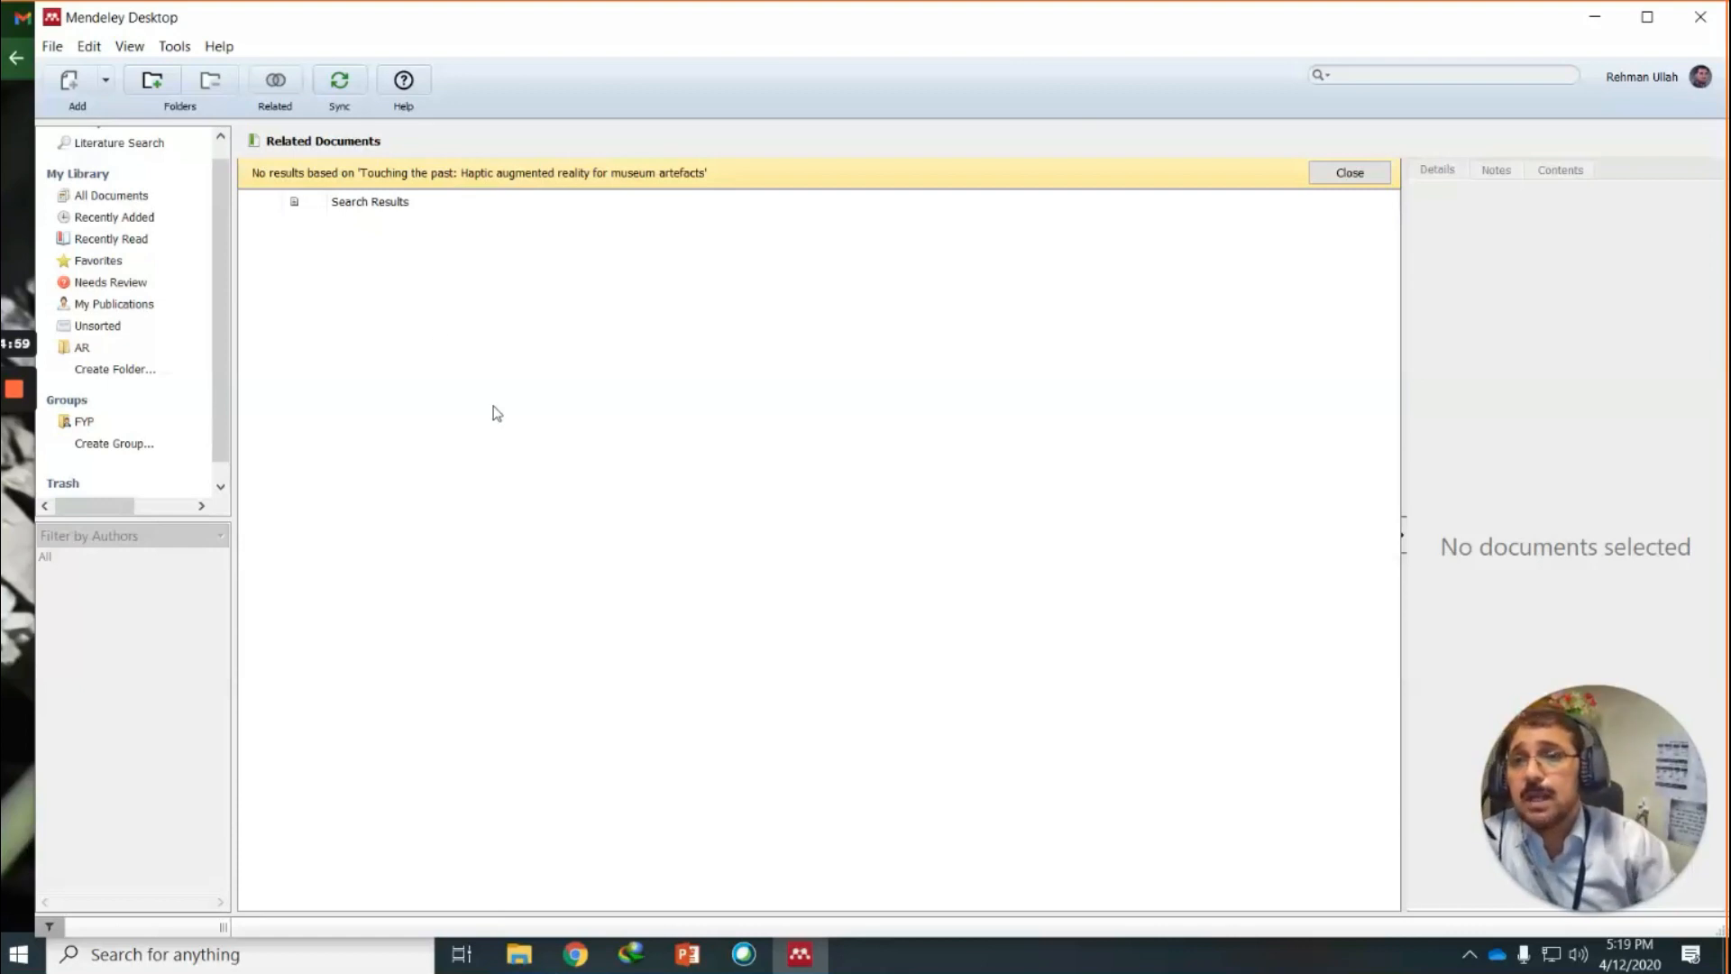
# Set the citation style to American Psychological Association 7th edition.
pyautogui.click(175, 46)
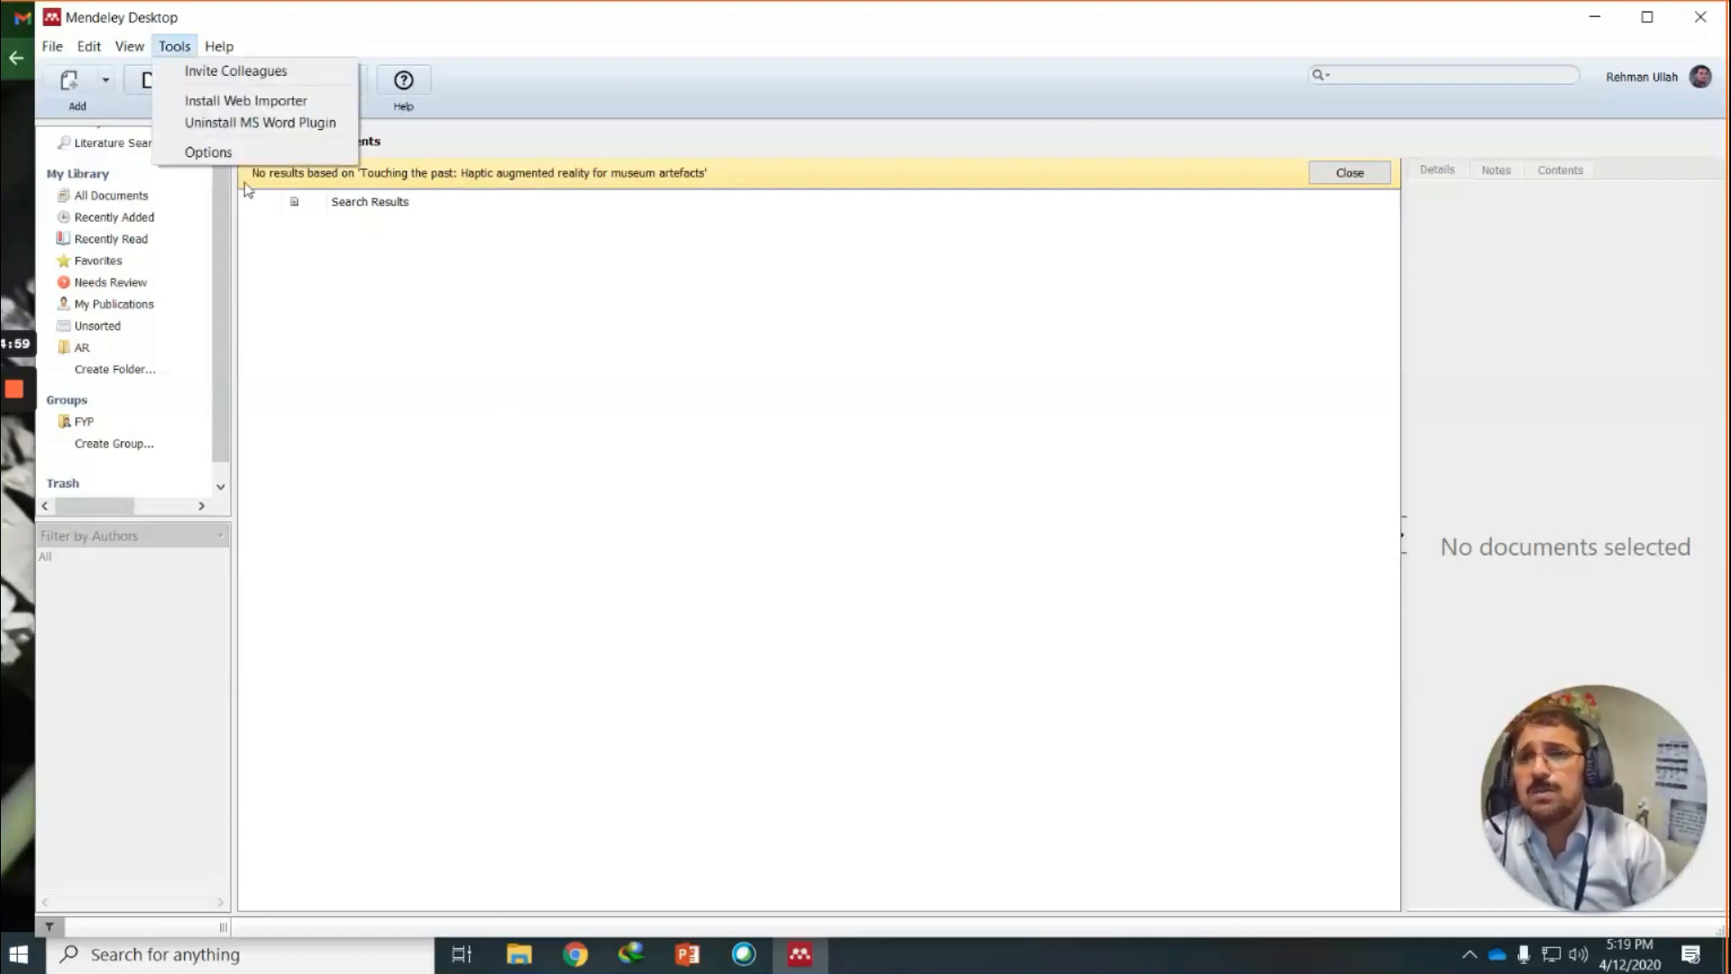
pyautogui.moveTo(122, 54)
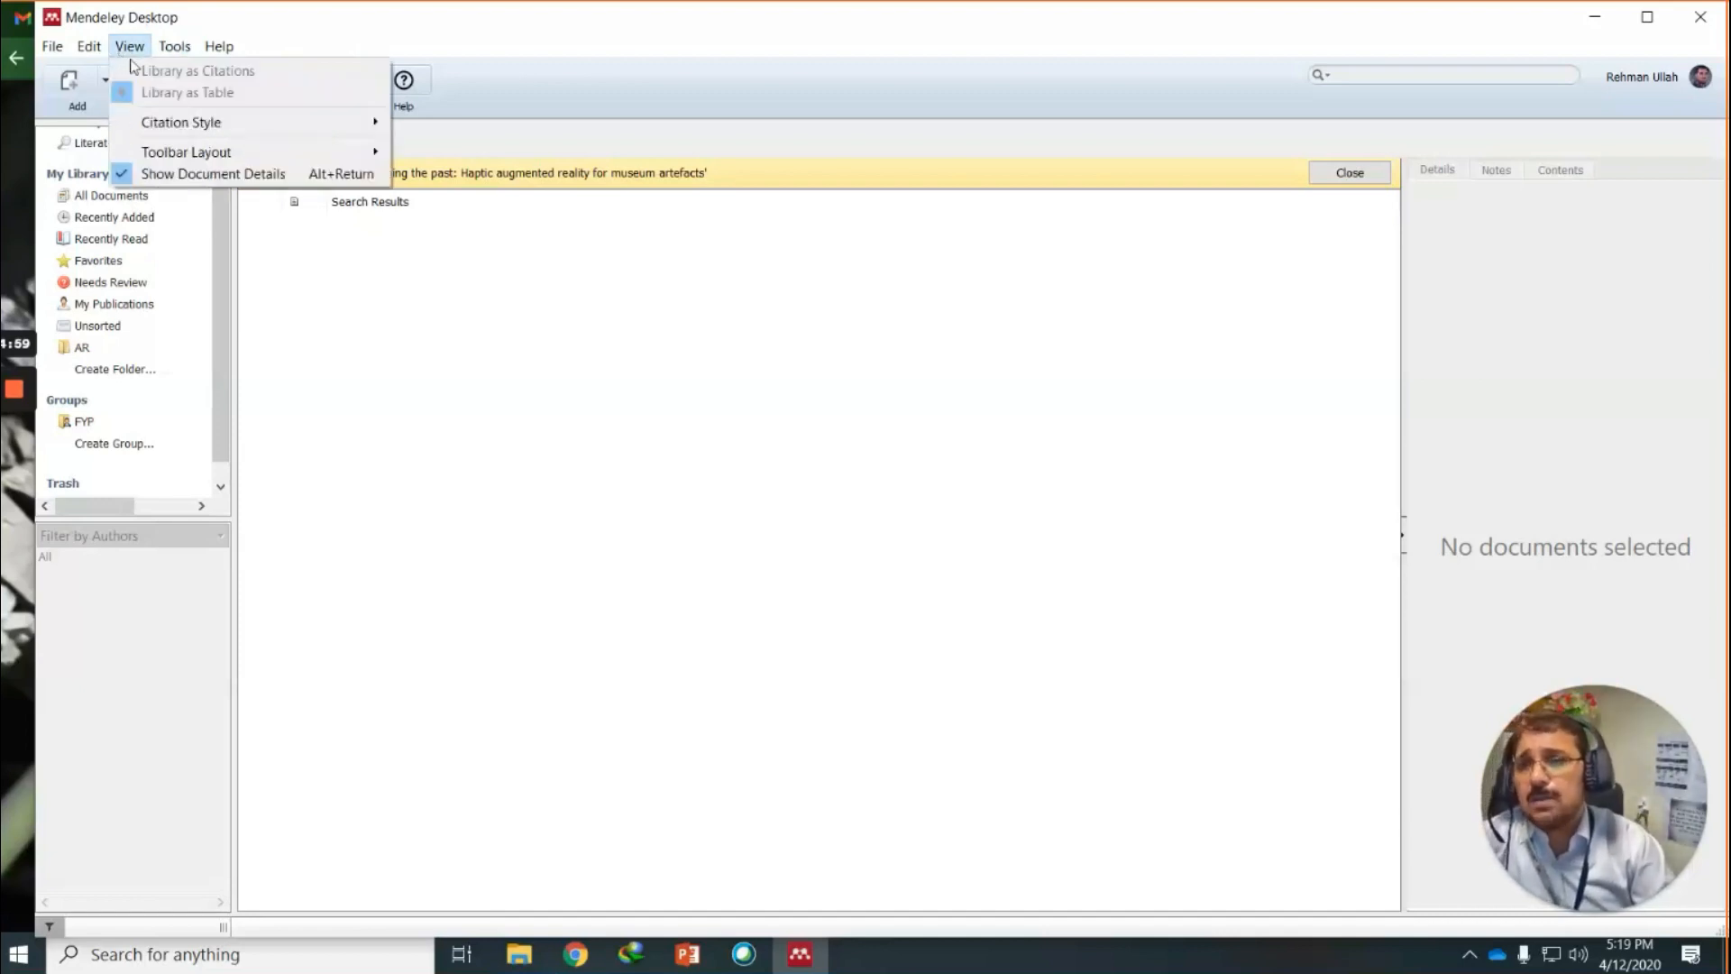
pyautogui.moveTo(228, 123)
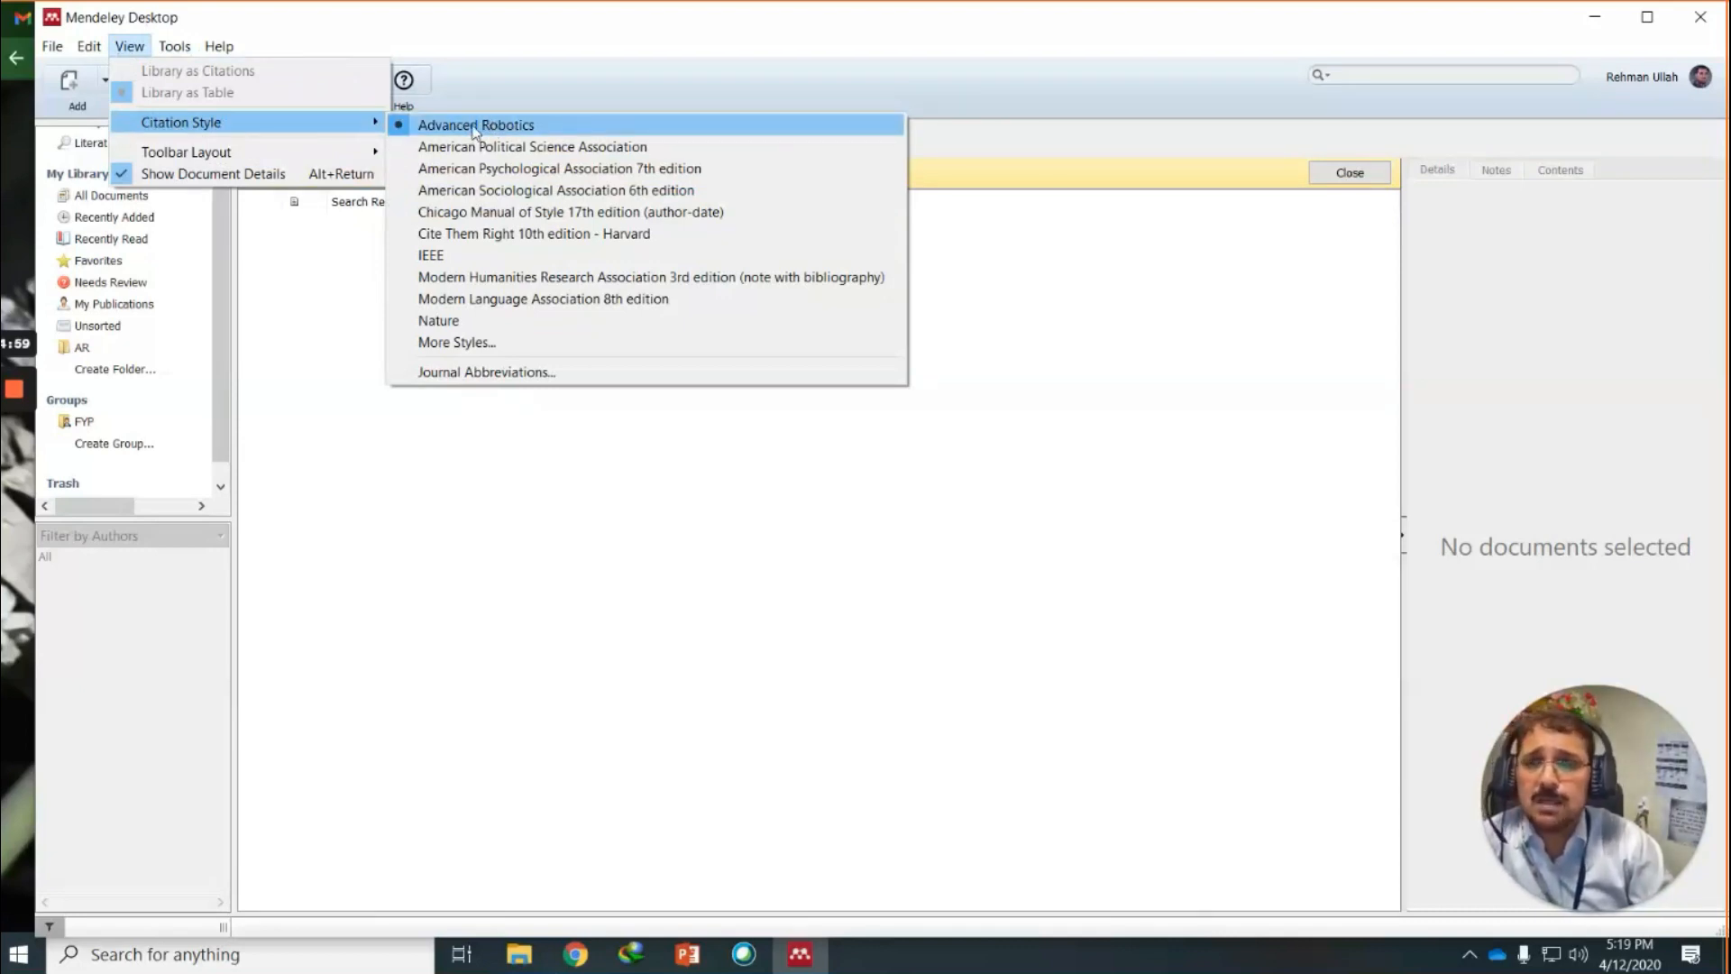
pyautogui.click(469, 175)
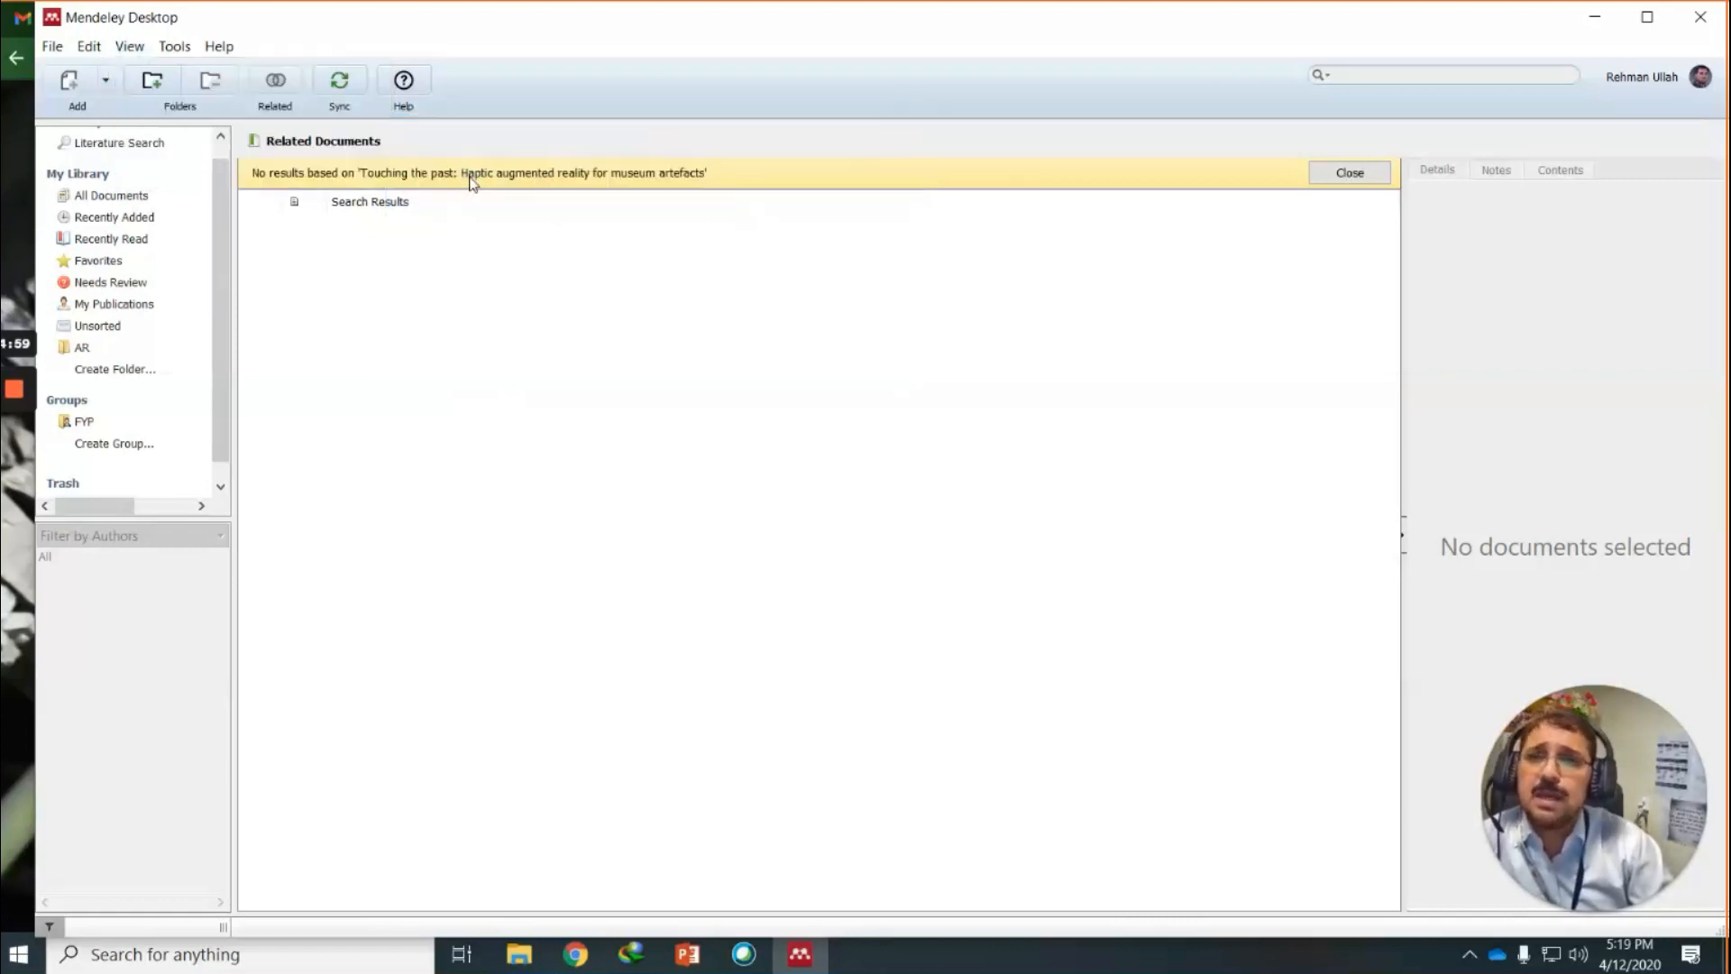
# Open the citation style manager through More Styles and examine the installed styles.
pyautogui.click(130, 46)
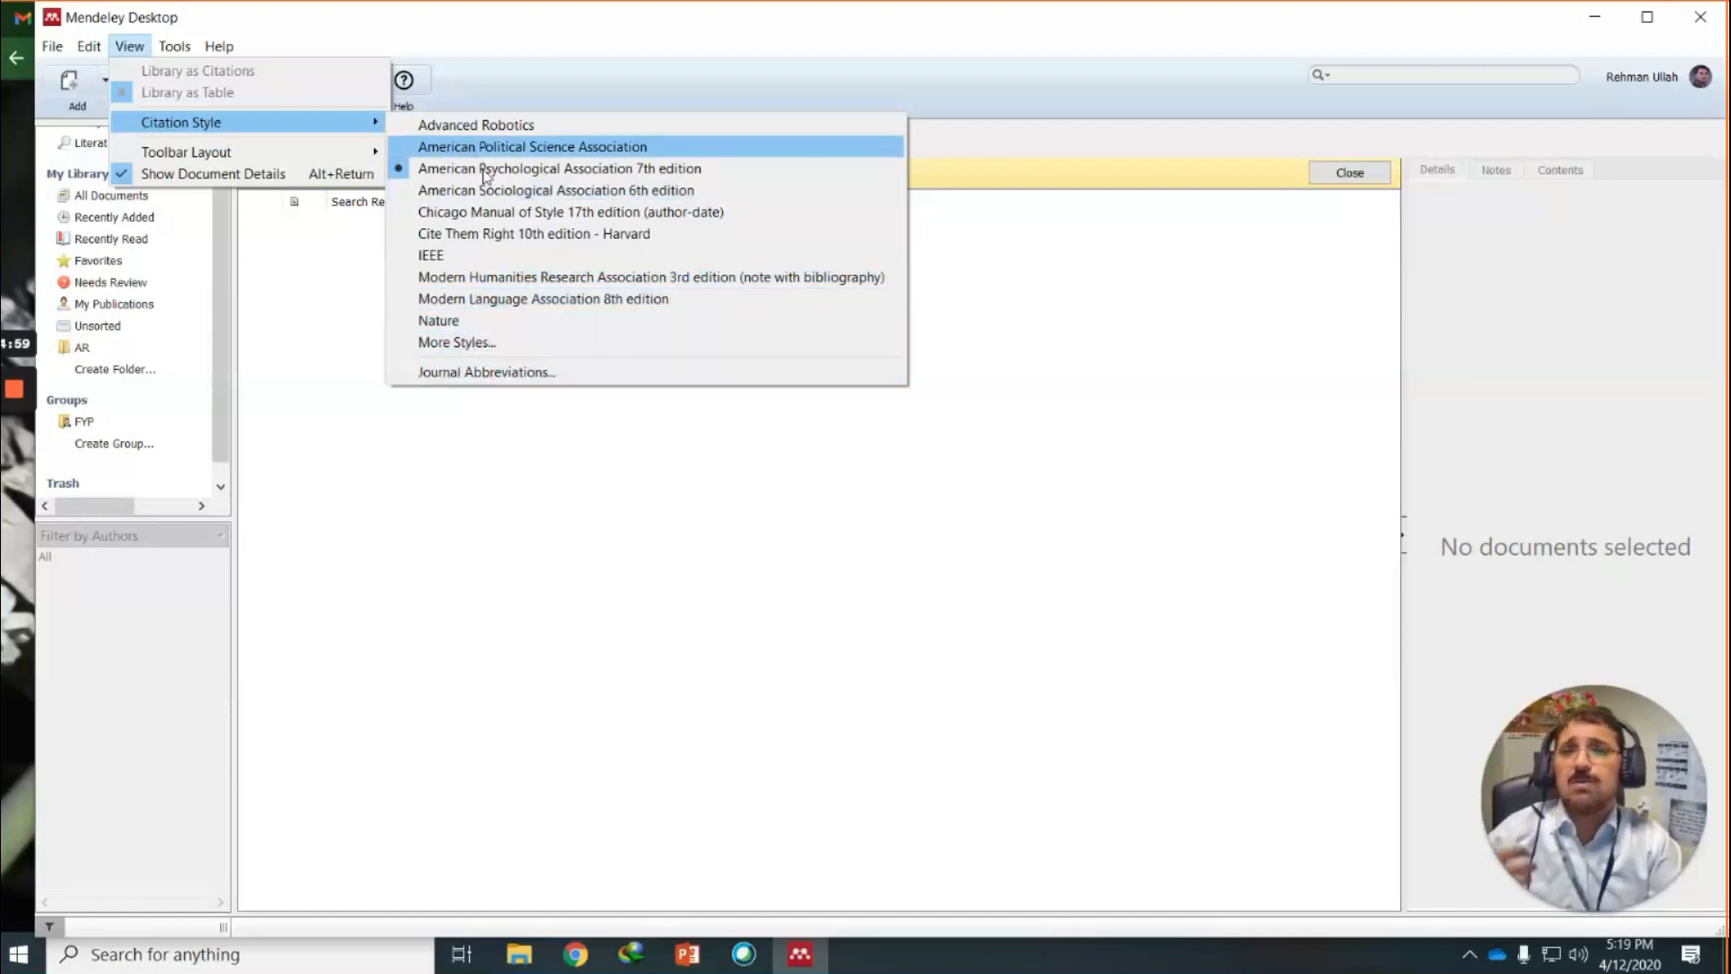
pyautogui.click(475, 343)
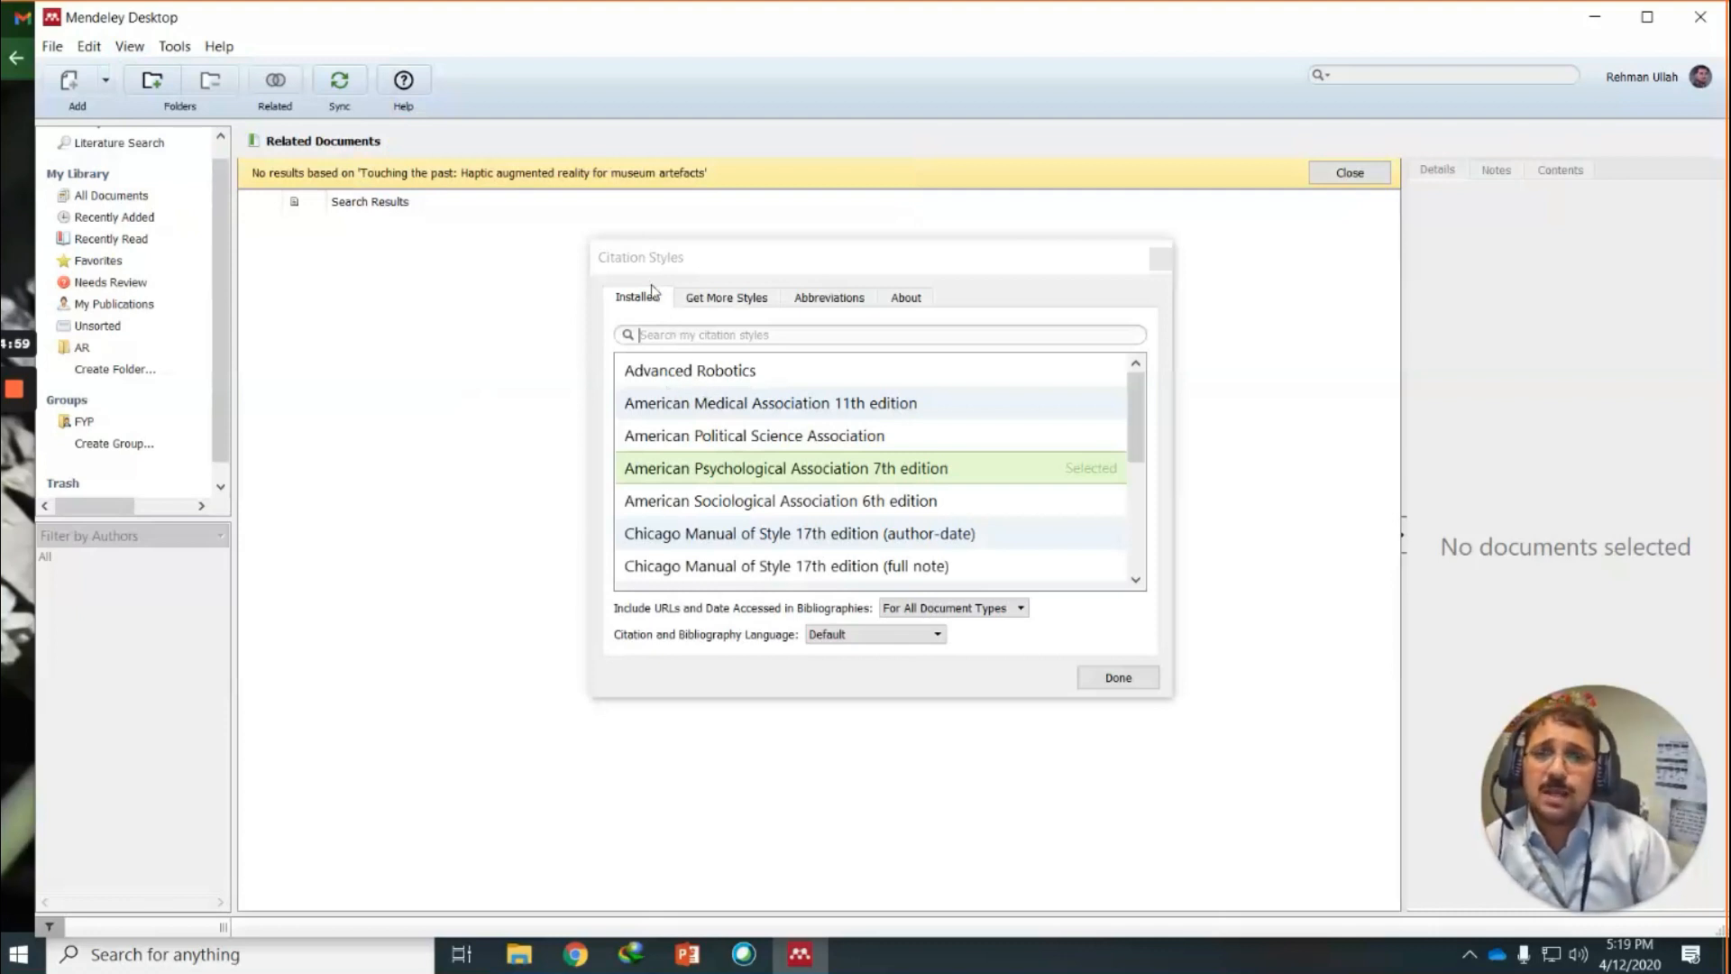
pyautogui.click(747, 303)
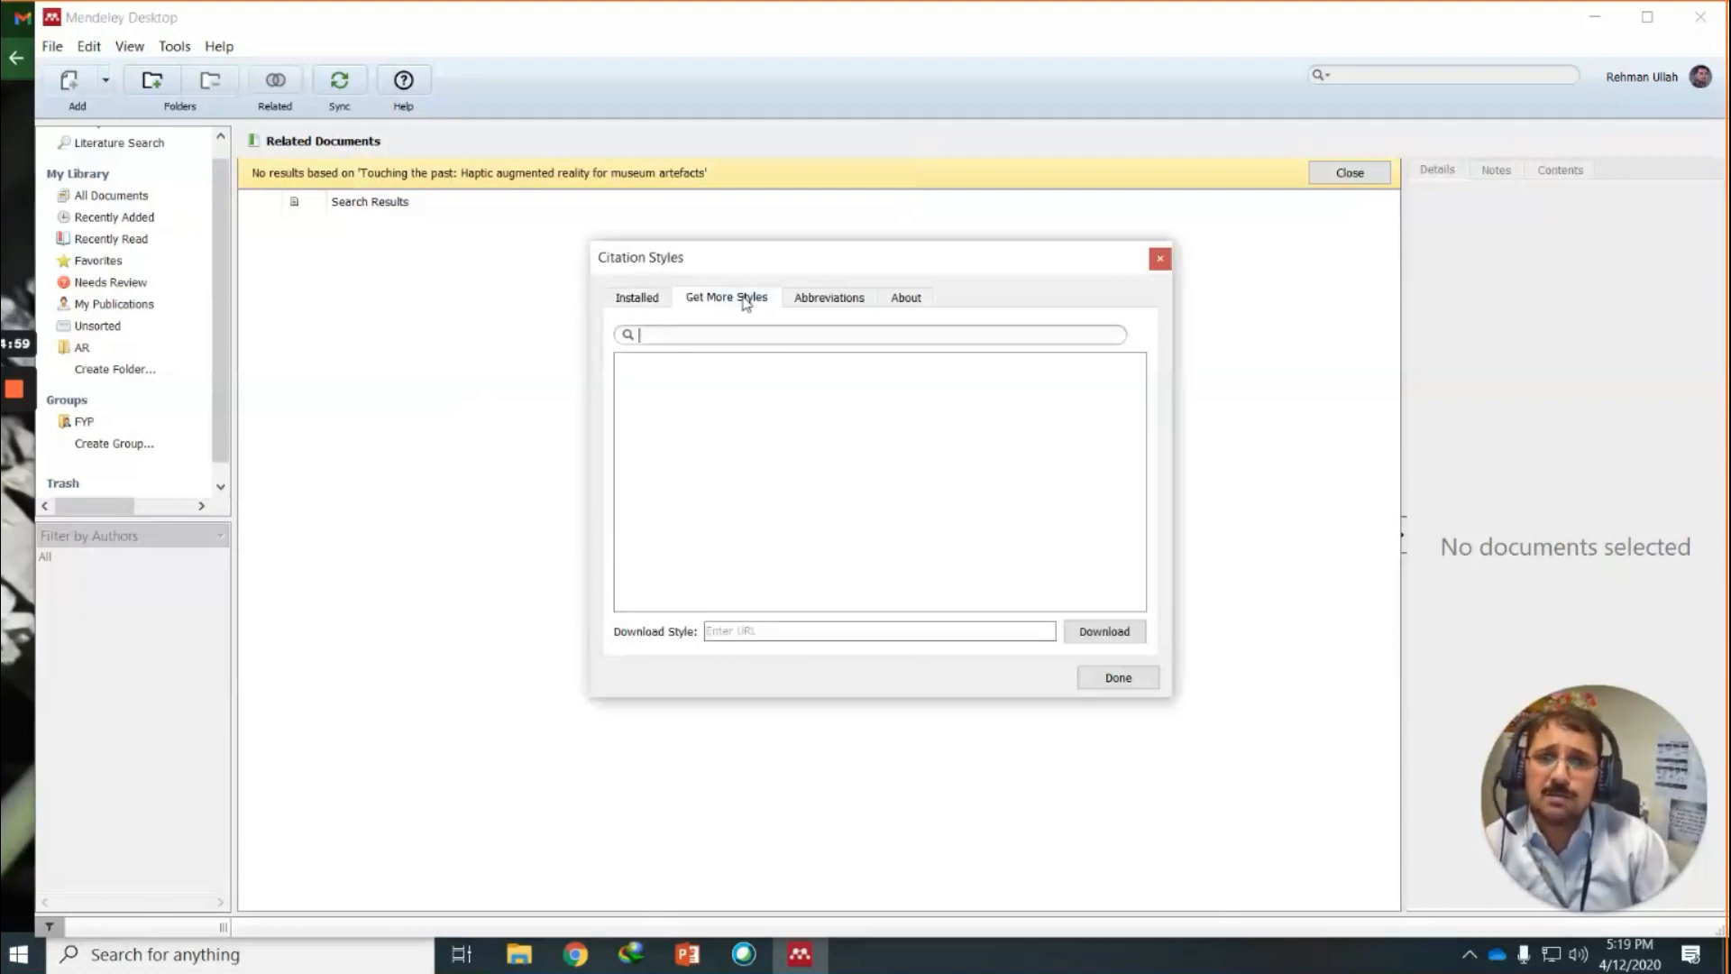
pyautogui.click(646, 300)
pyautogui.click(643, 336)
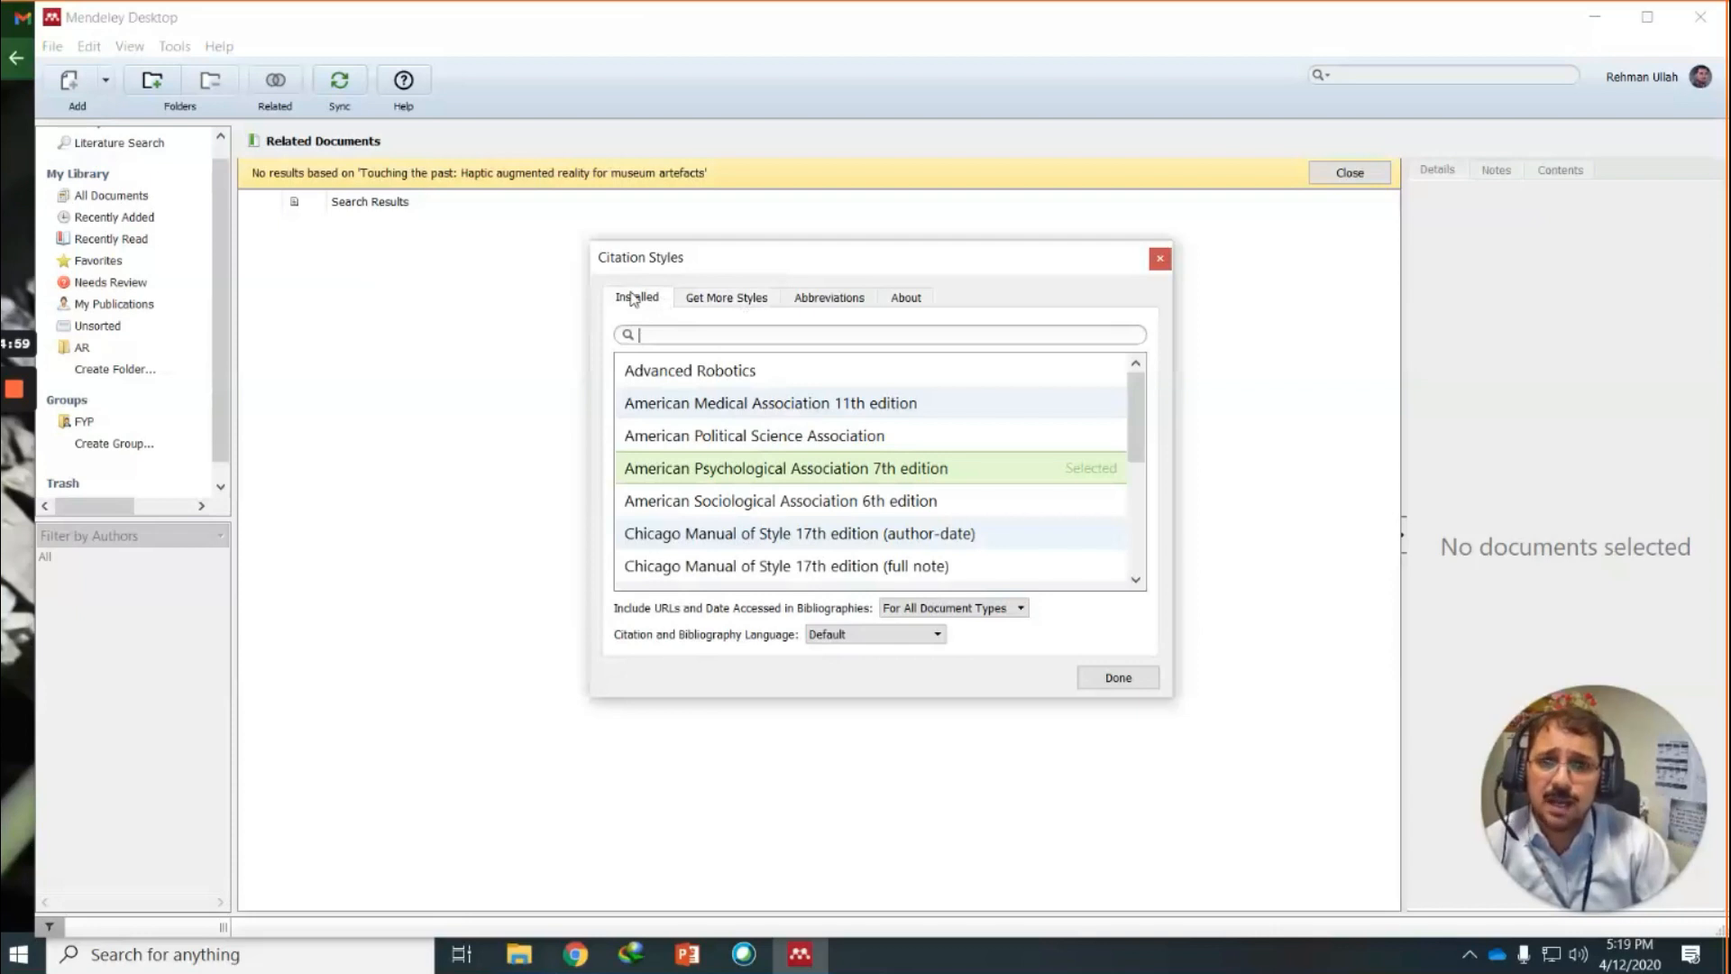
pyautogui.scroll(-5, 703, 503)
pyautogui.scroll(5, 705, 507)
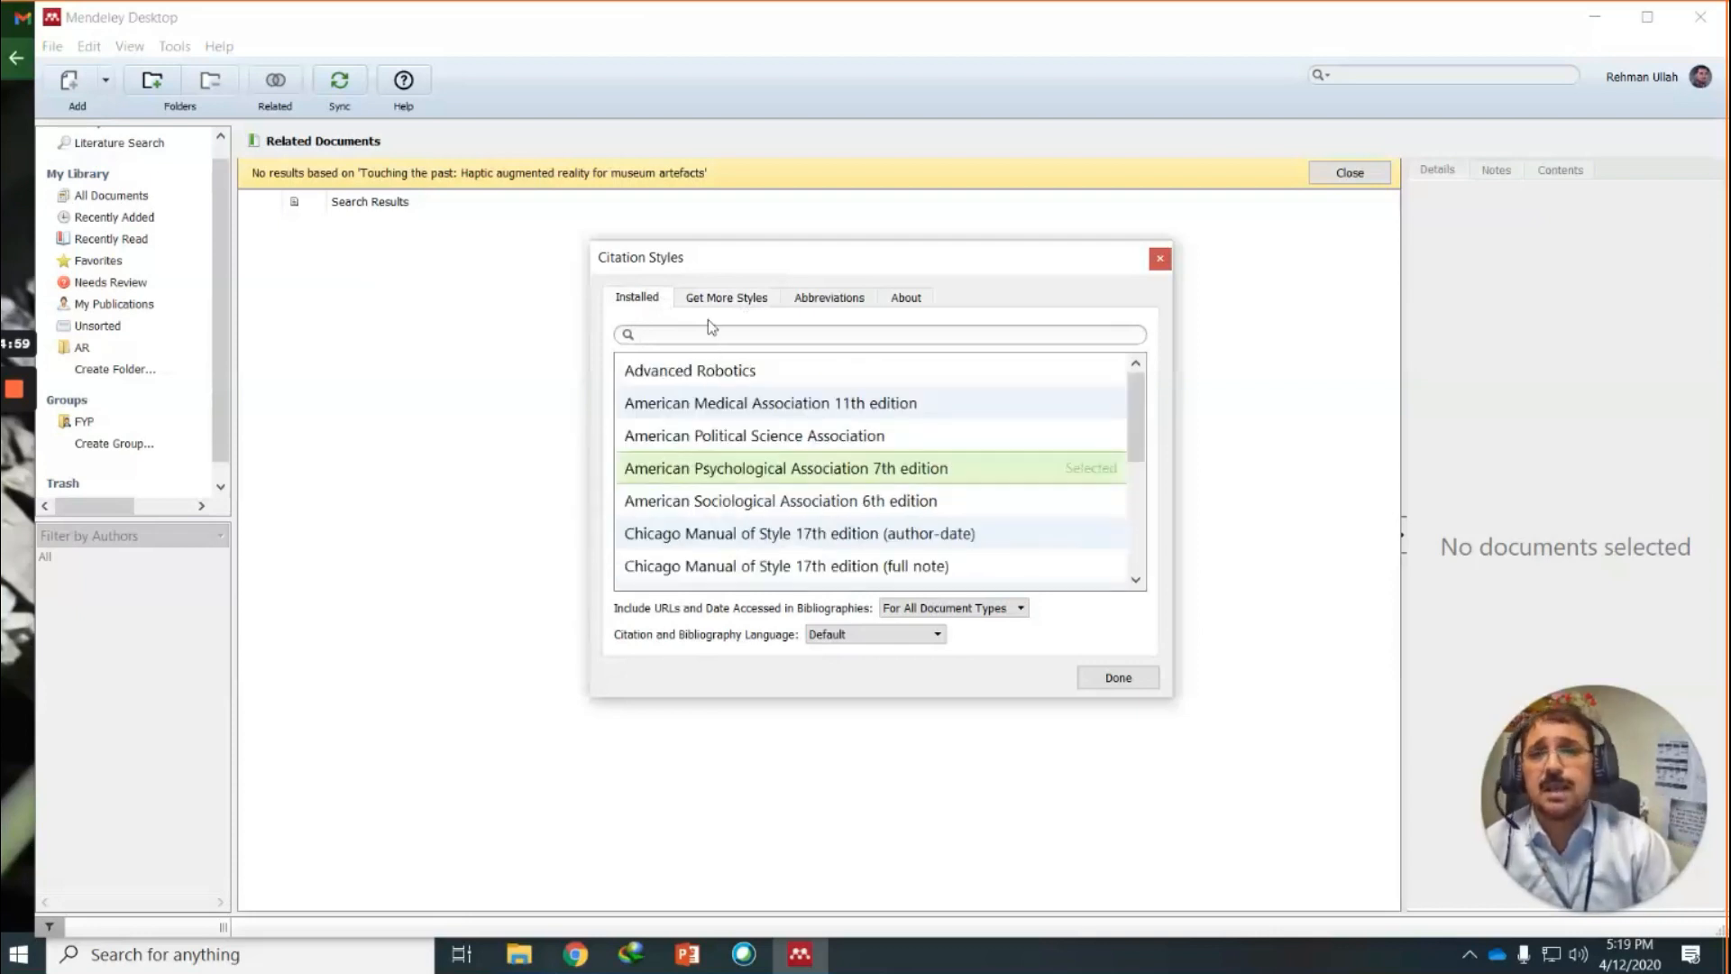
# Search the additional downloadable citation styles for "br" and install the Algebra universalis style.
pyautogui.click(724, 300)
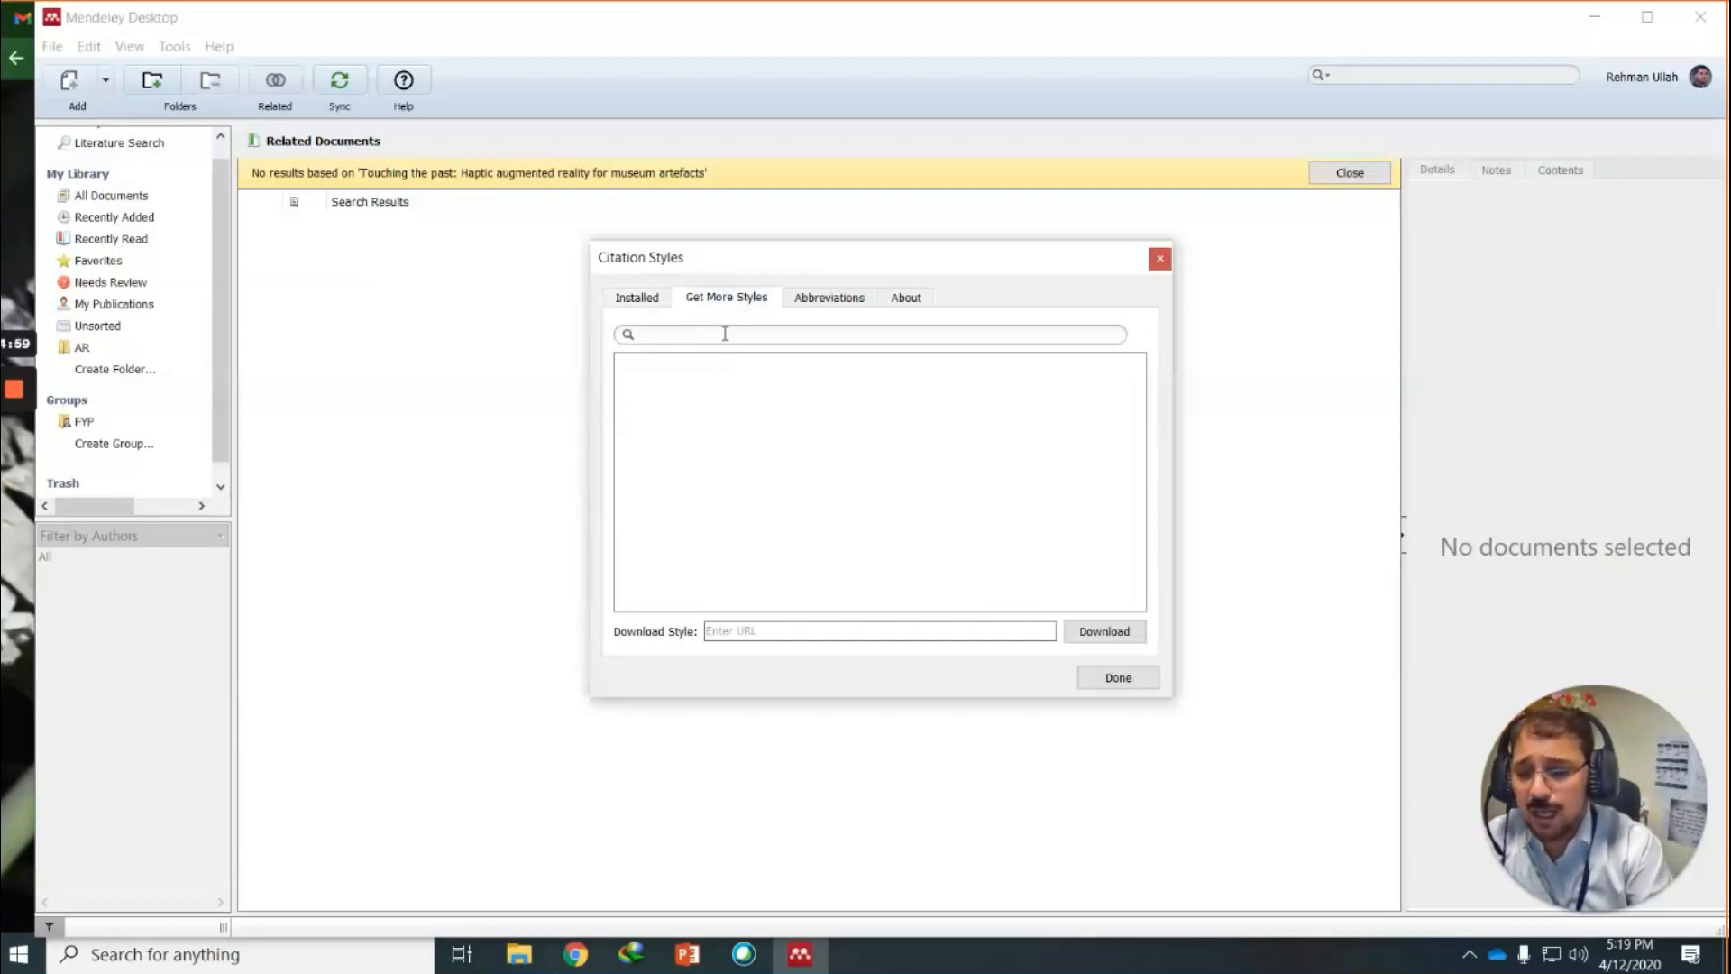
pyautogui.click(725, 334)
pyautogui.write('br')
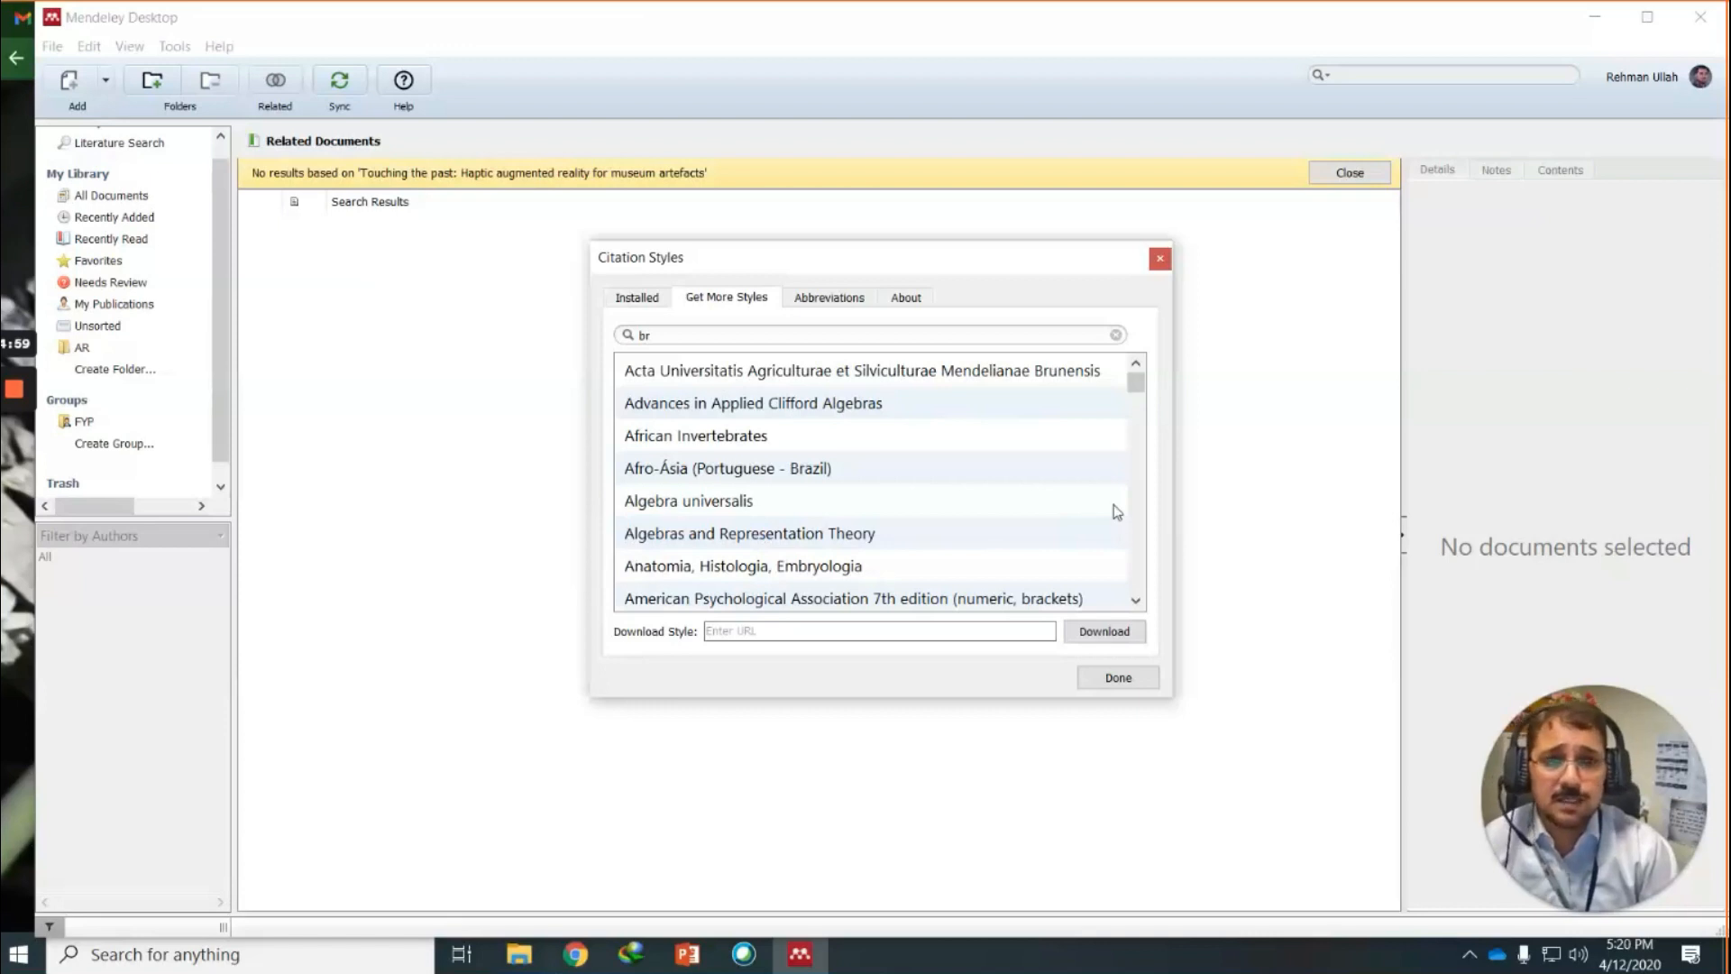
# Review the installed citation styles and set Algebra universalis as the style in use.
pyautogui.click(637, 298)
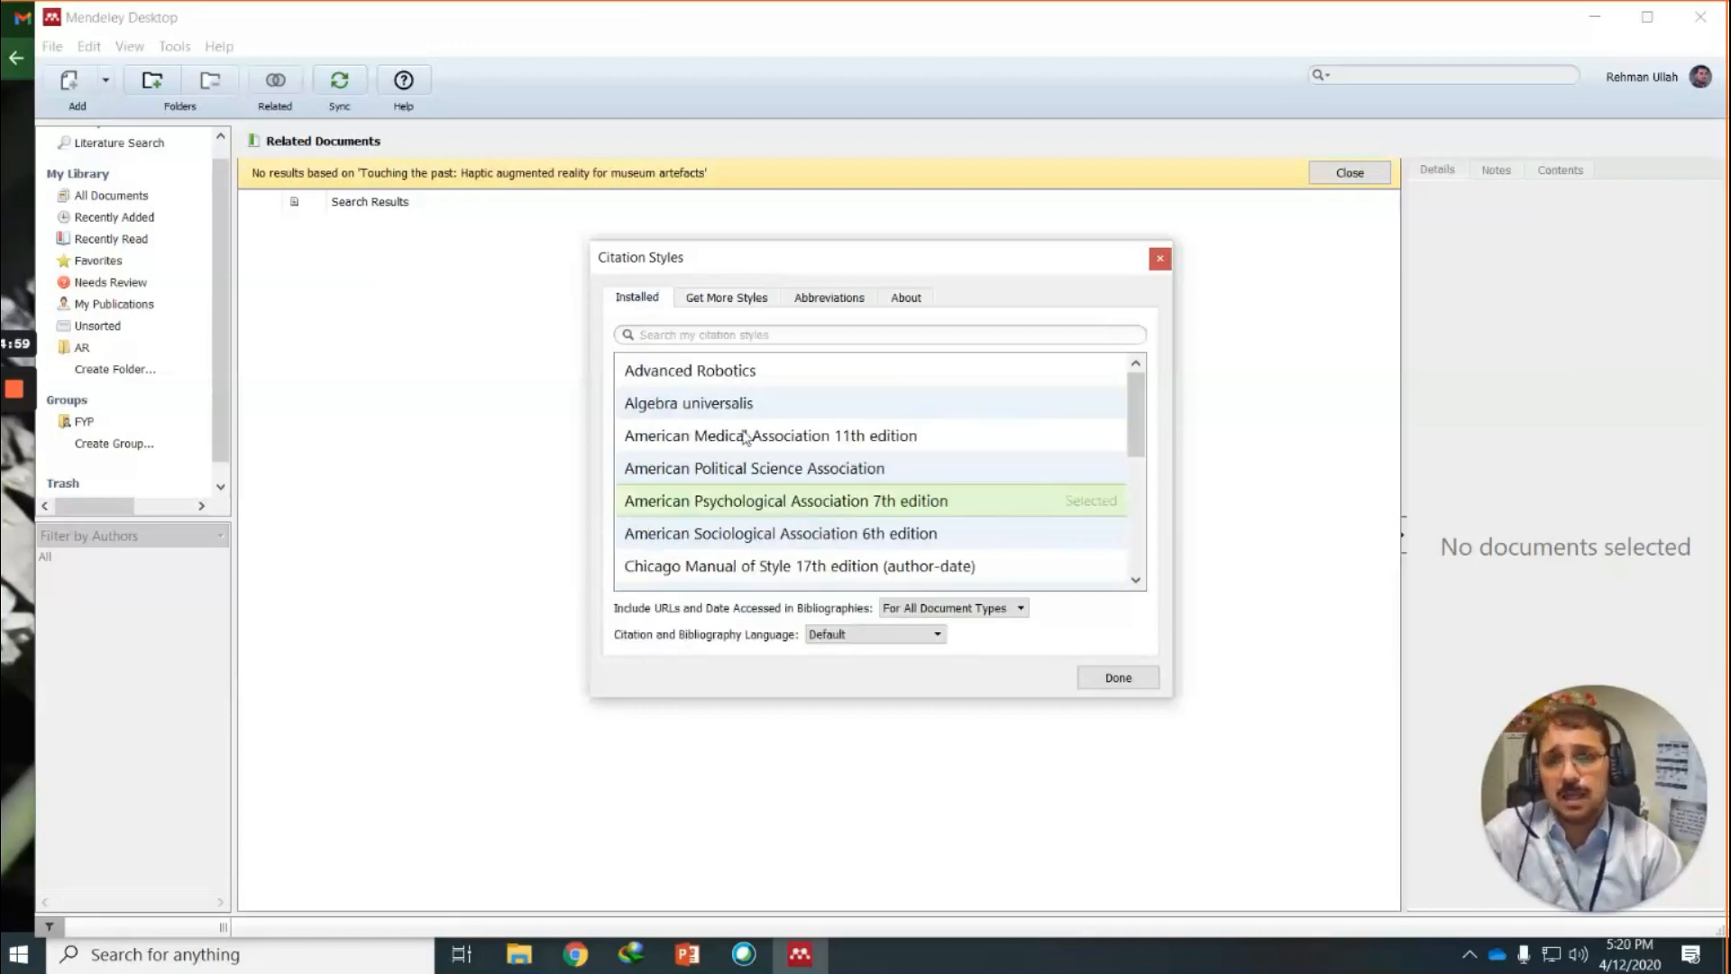
pyautogui.scroll(-1, 1127, 507)
pyautogui.scroll(-1, 1127, 507)
pyautogui.scroll(2, 1127, 507)
pyautogui.scroll(-3, 1127, 506)
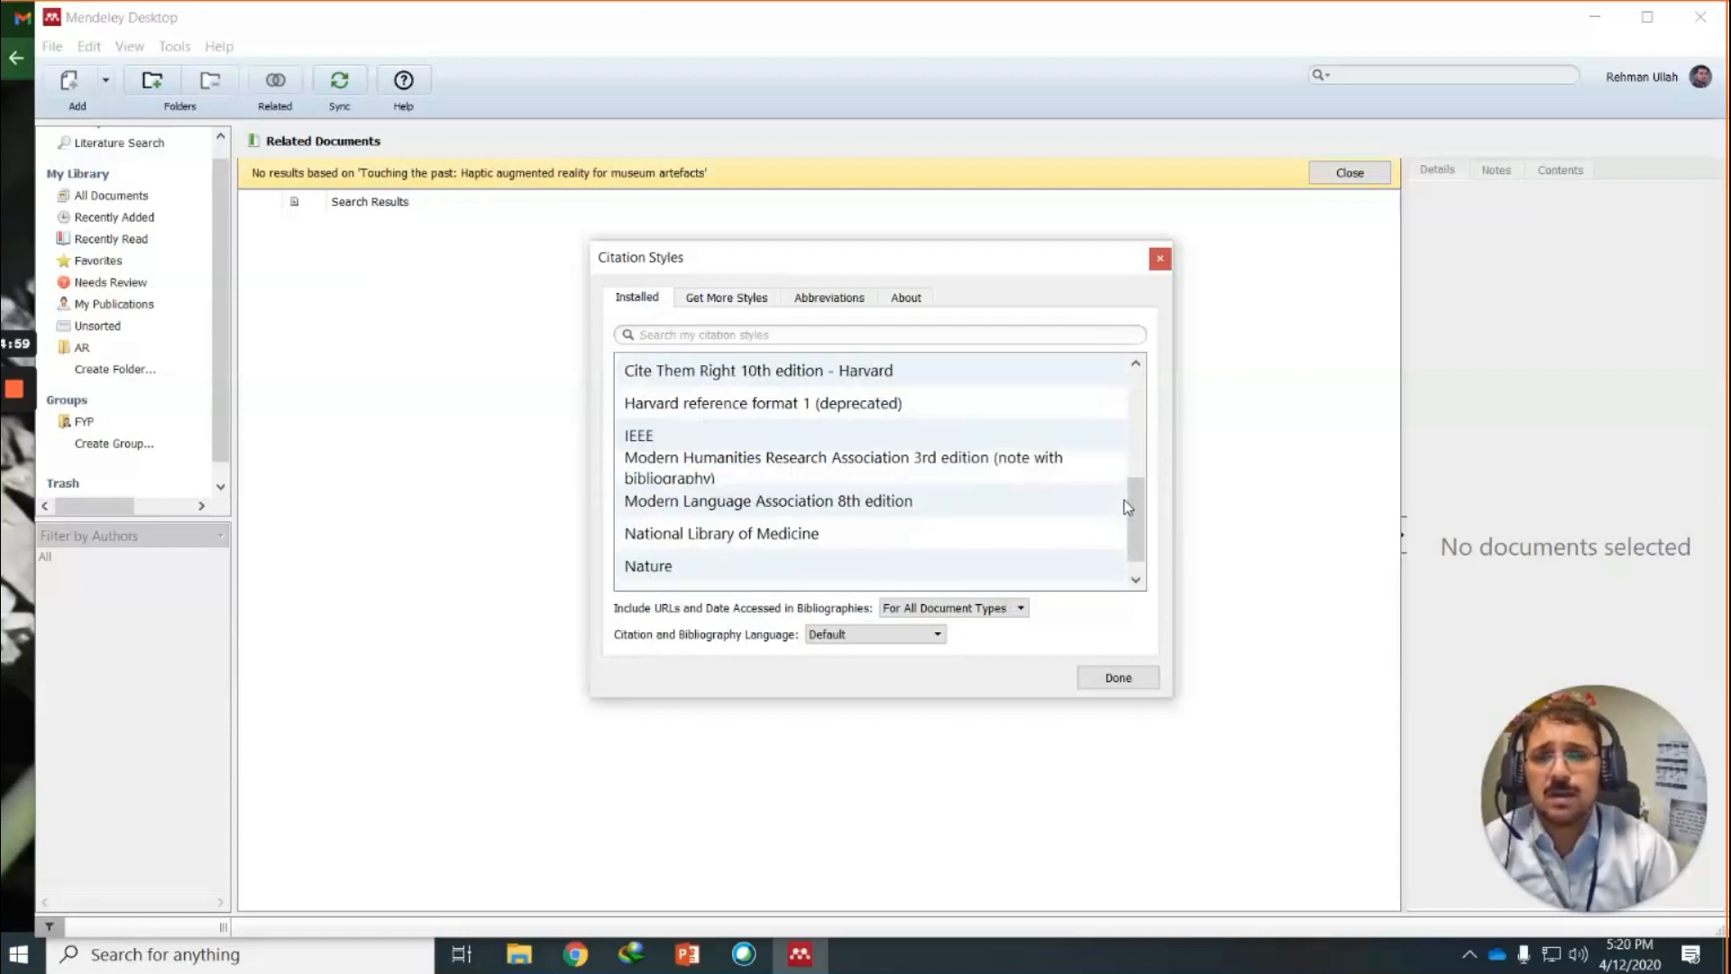
pyautogui.scroll(-1, 1127, 507)
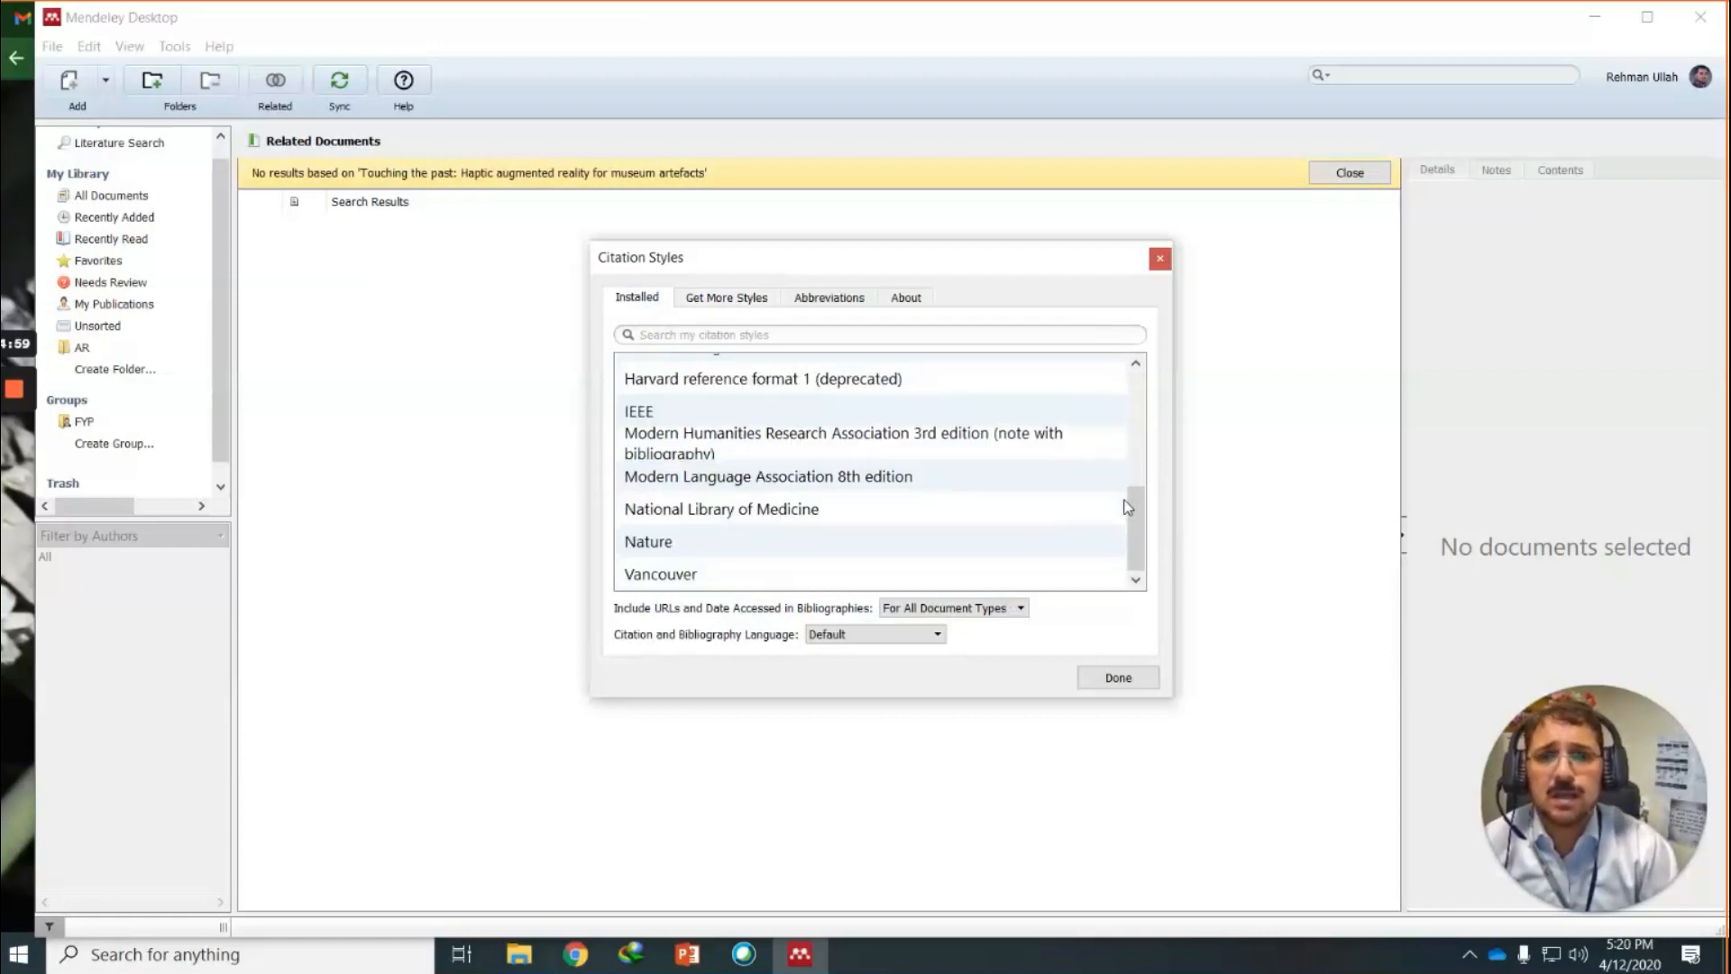
pyautogui.scroll(3, 1127, 506)
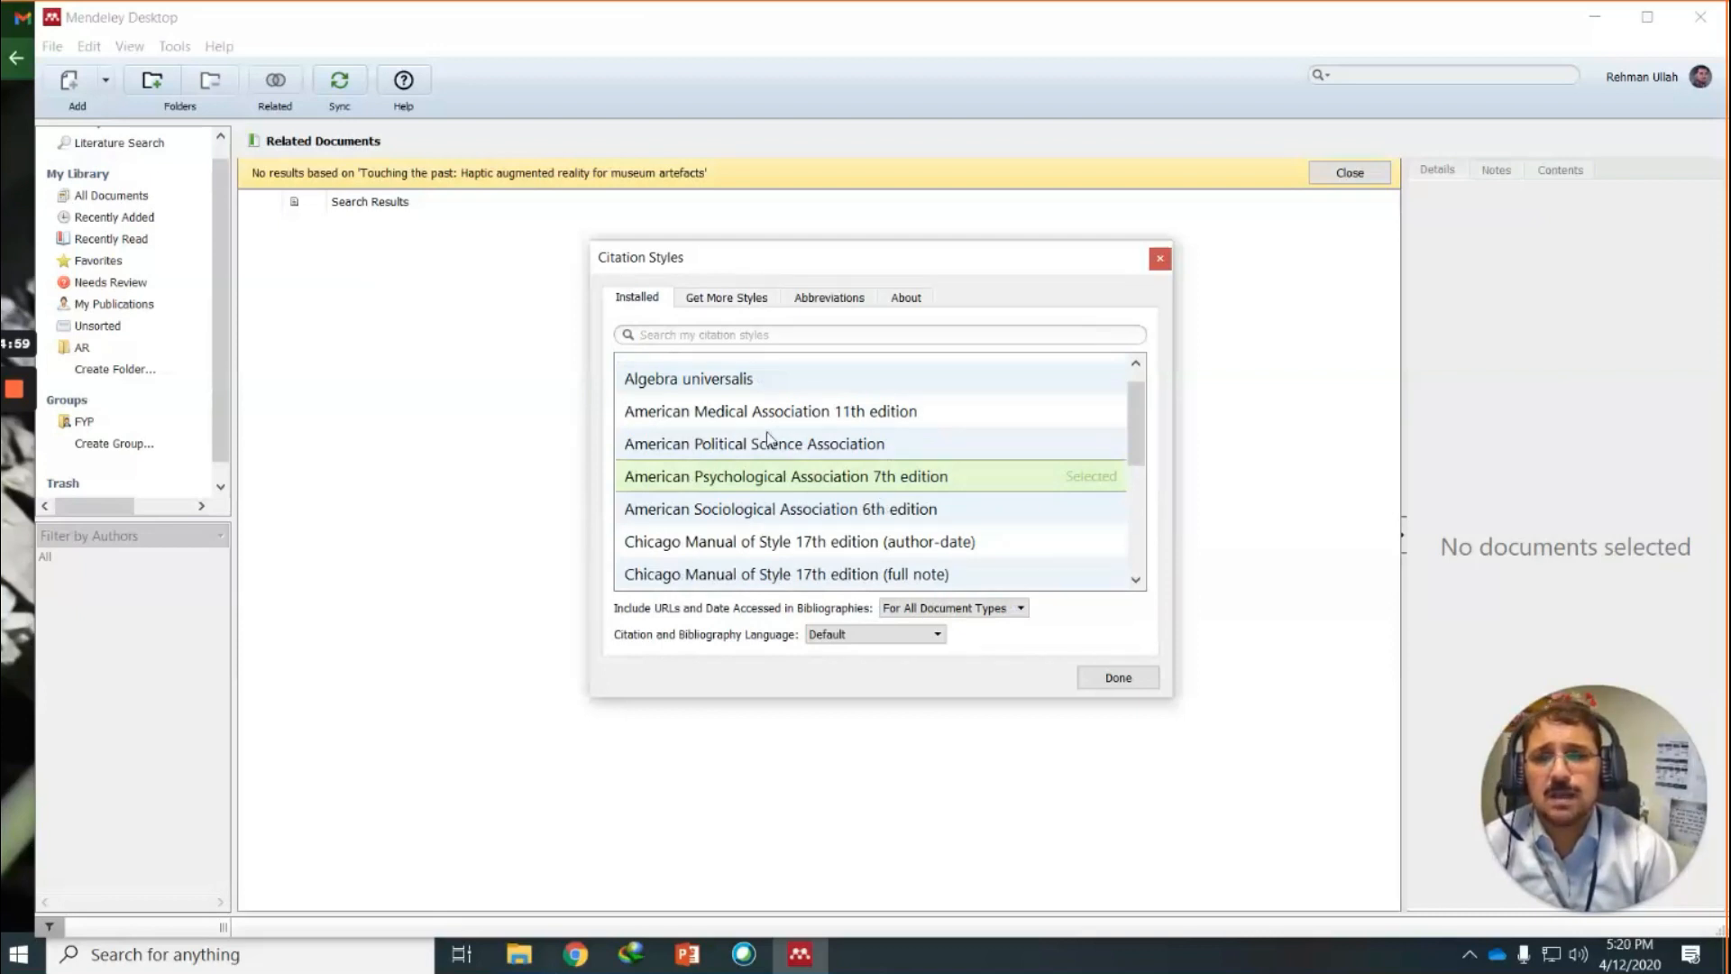
pyautogui.scroll(1, 767, 439)
pyautogui.click(699, 404)
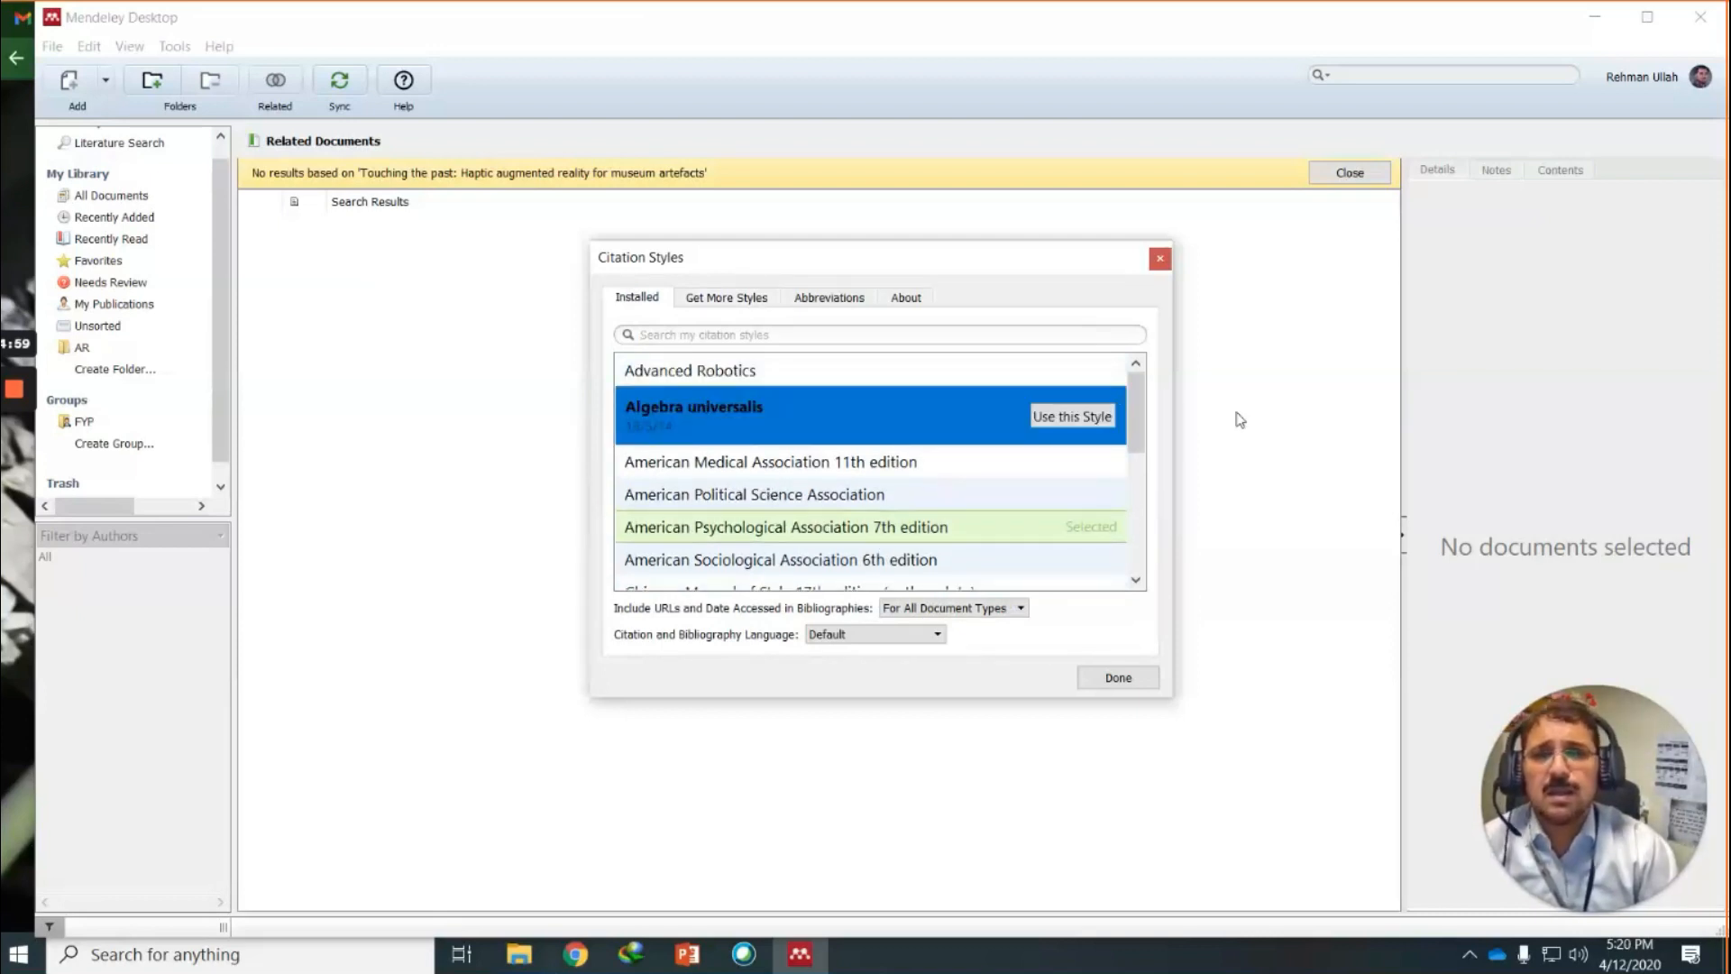
pyautogui.click(1094, 420)
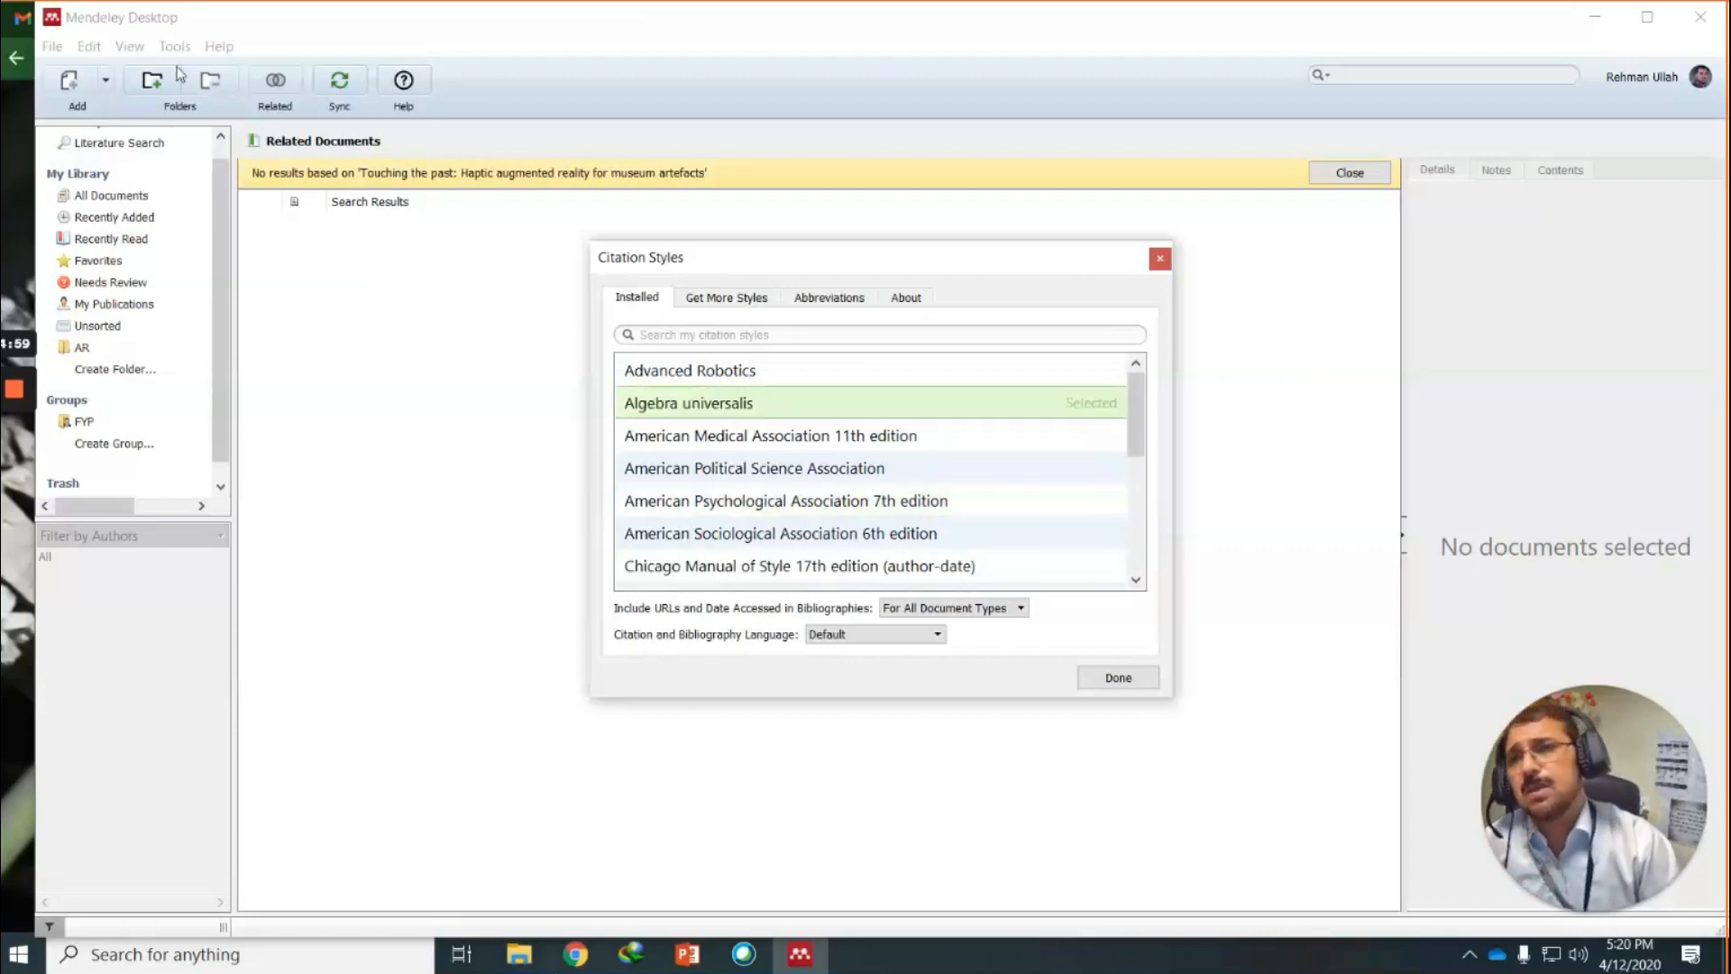
# Switch the citation style to Chicago Manual of Style 17th edition (author-date) and close the citation style manager.
pyautogui.click(94, 45)
pyautogui.click(89, 45)
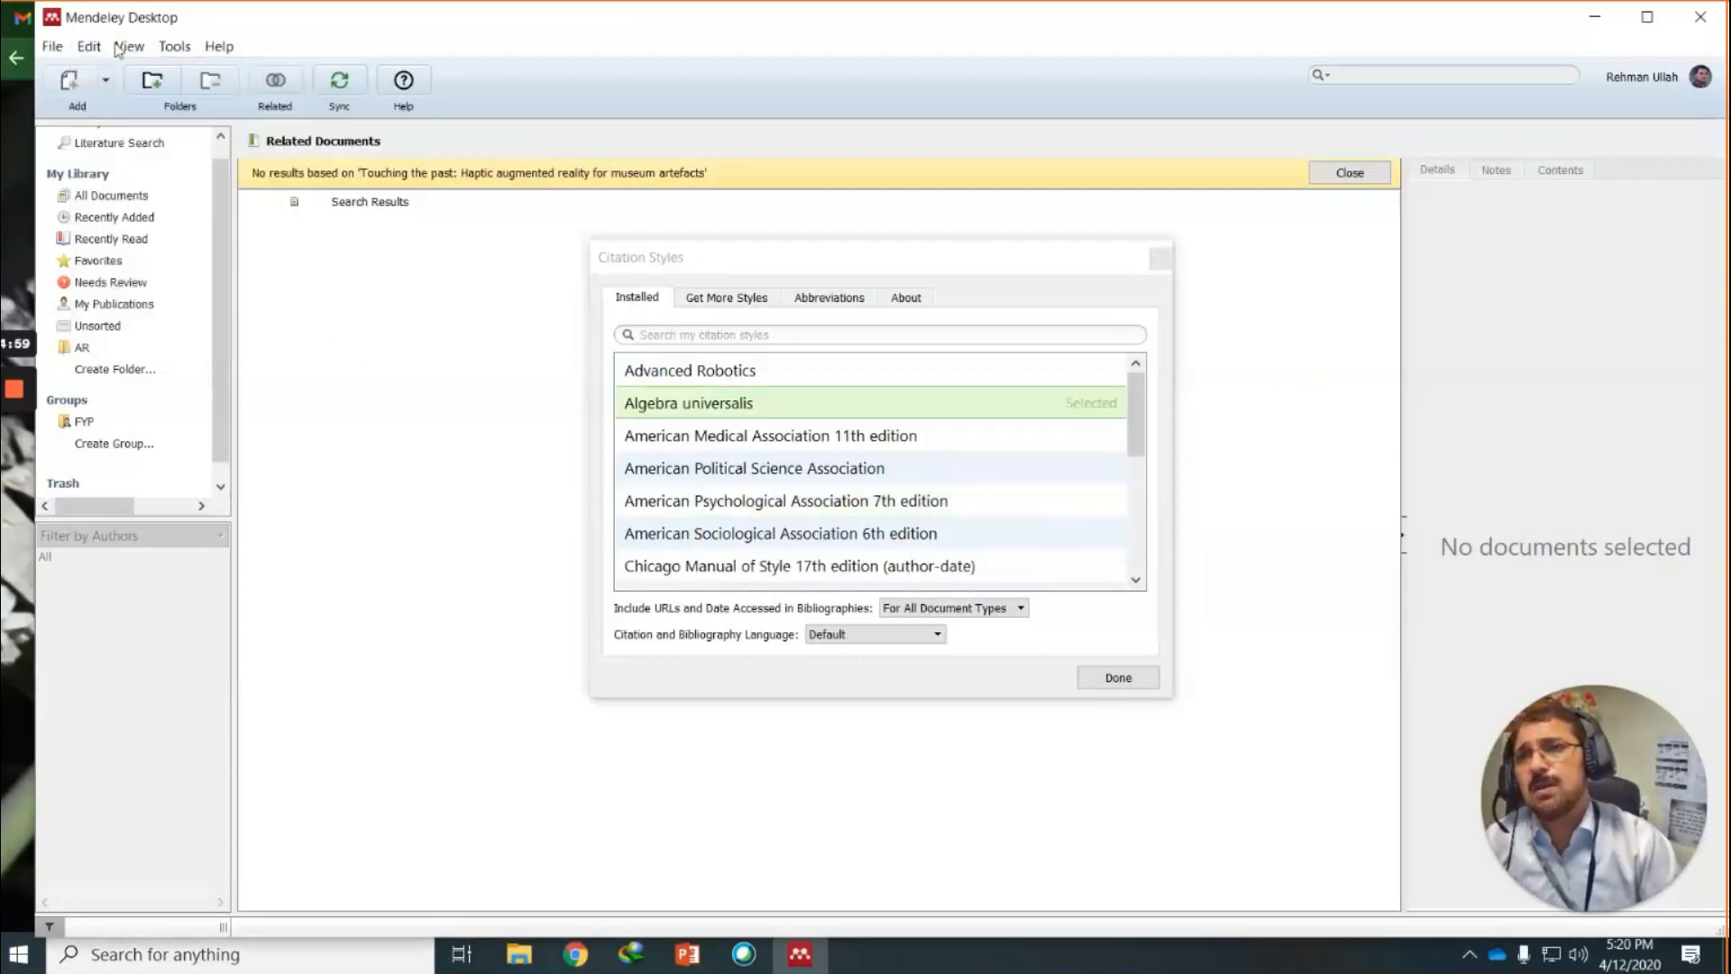
pyautogui.click(121, 47)
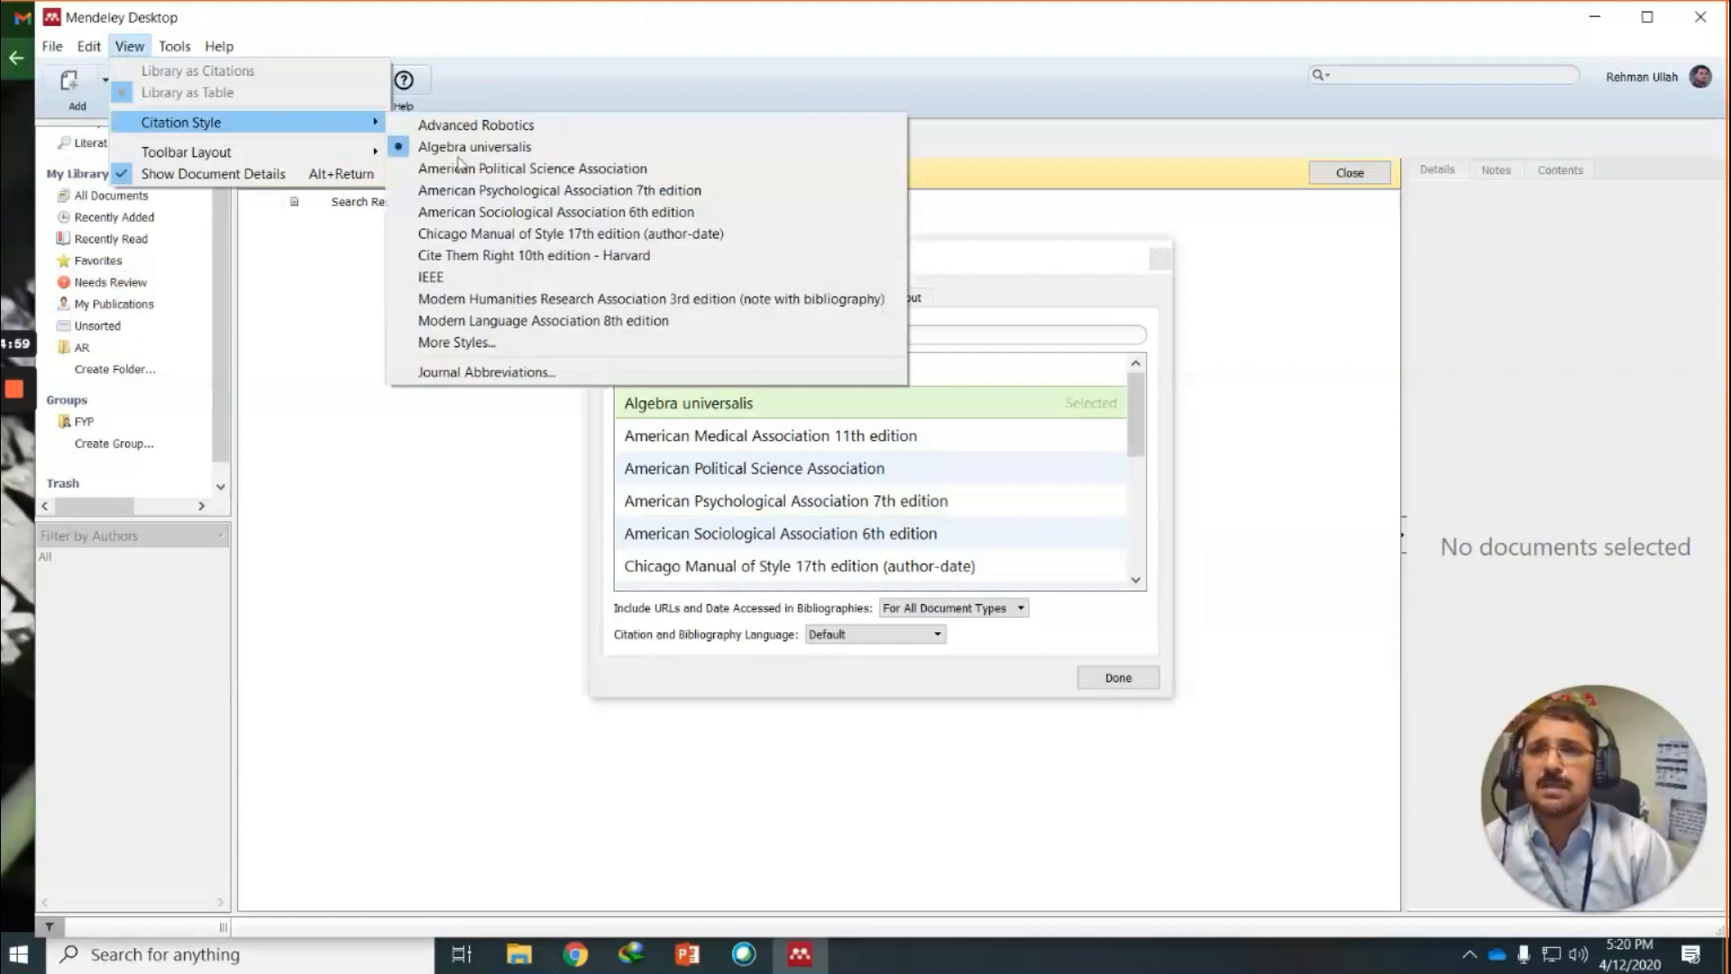
pyautogui.click(561, 239)
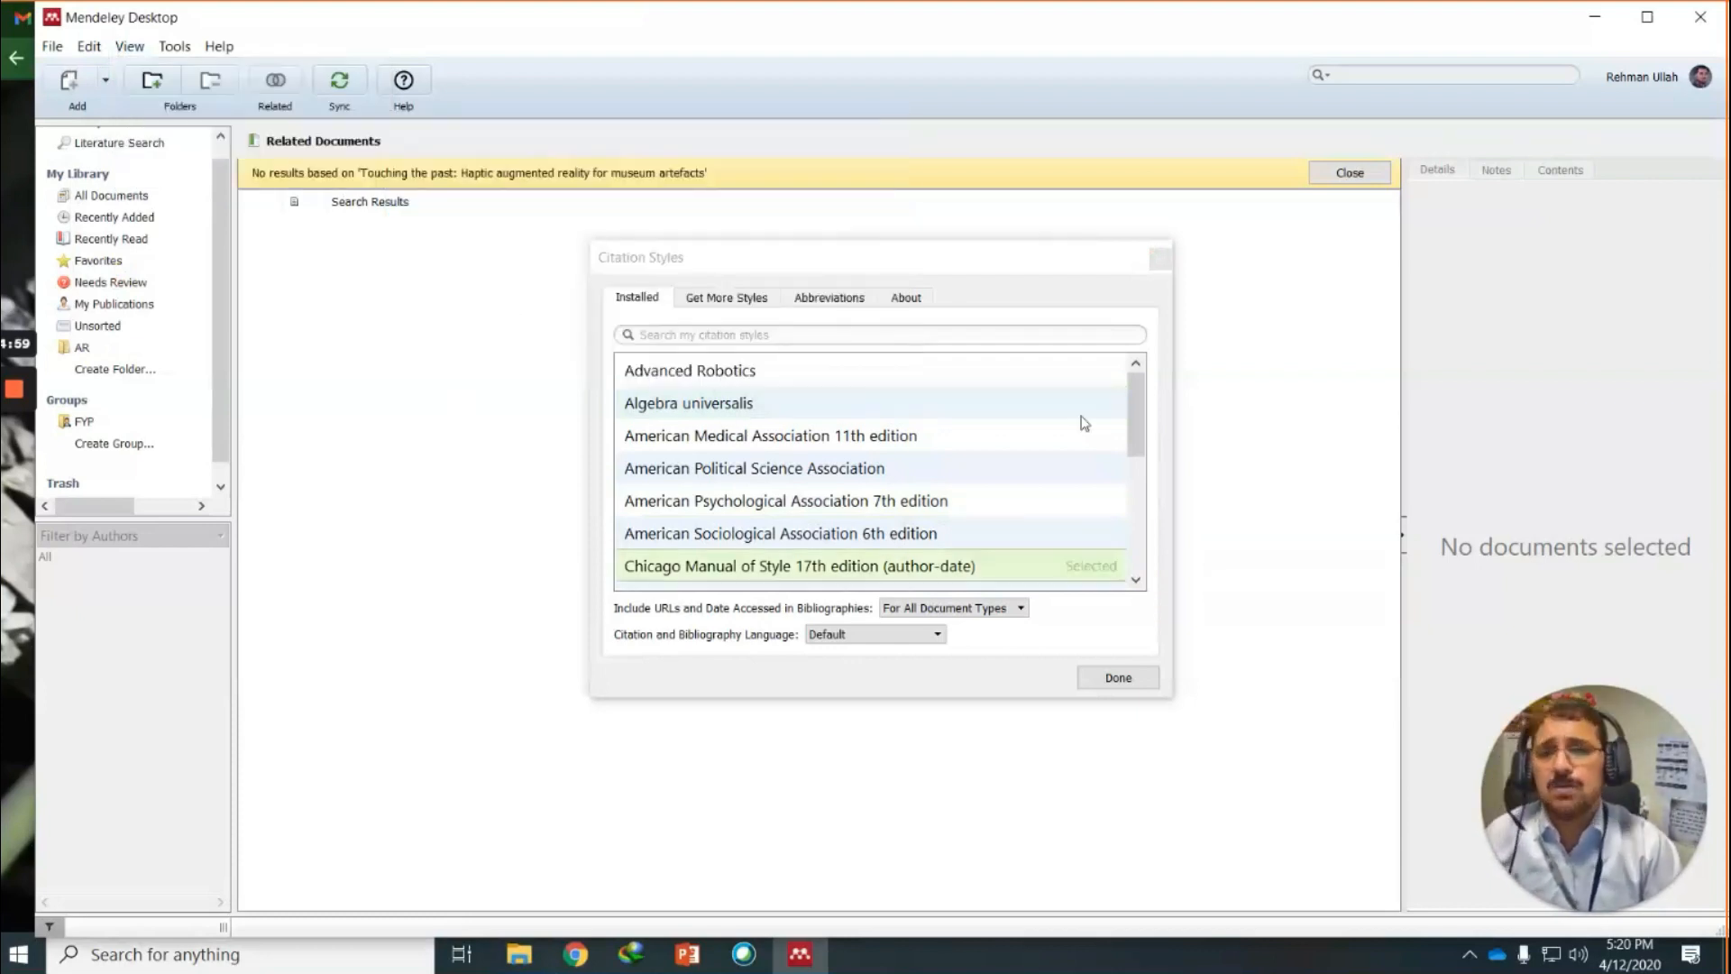
pyautogui.click(1089, 676)
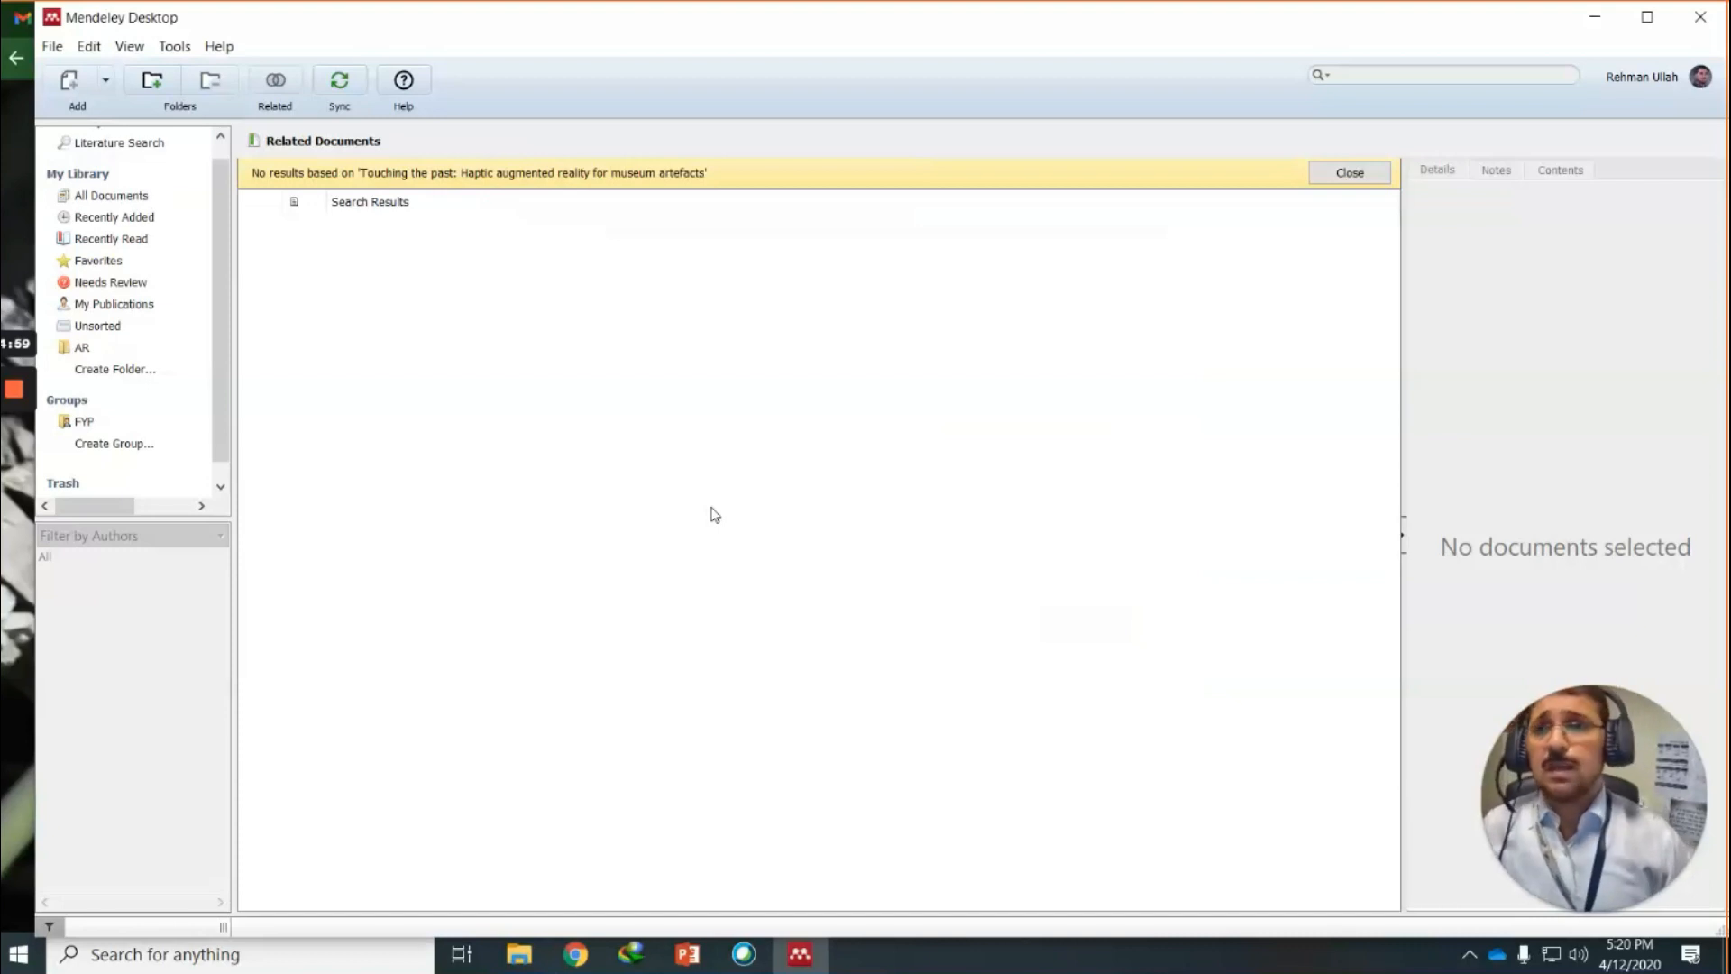
# Open the online help guide on reading, highlighting and annotating, and examine its topics and PDF viewer tools.
pyautogui.click(404, 83)
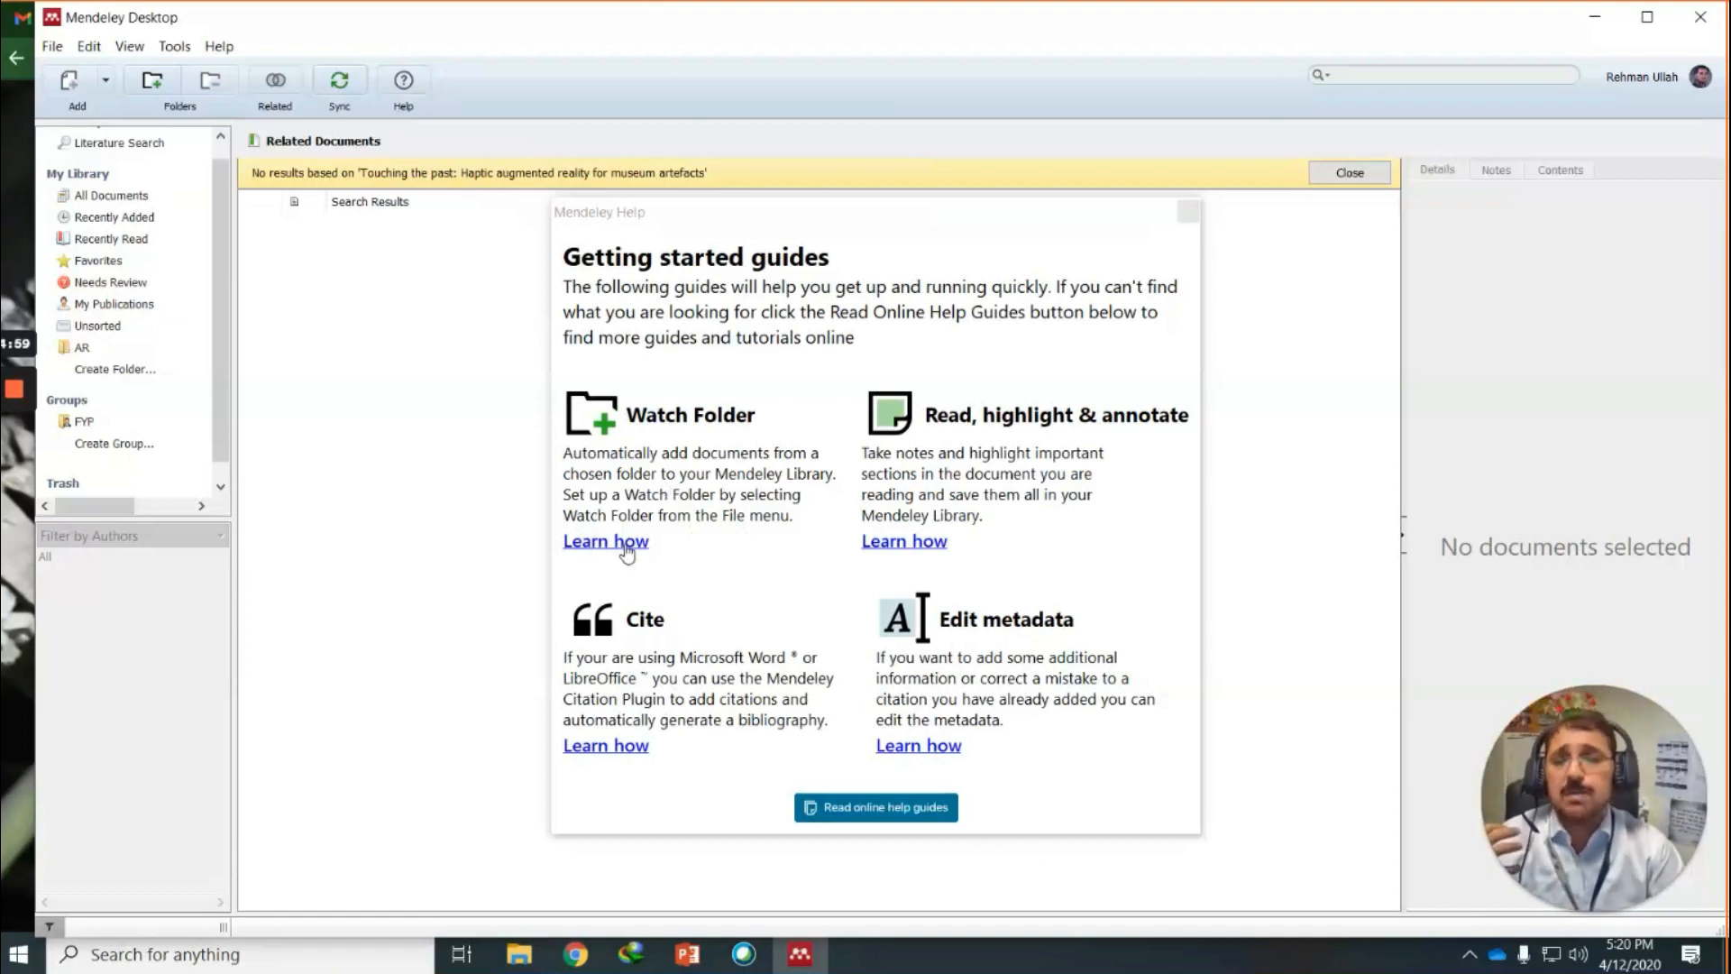
pyautogui.click(918, 544)
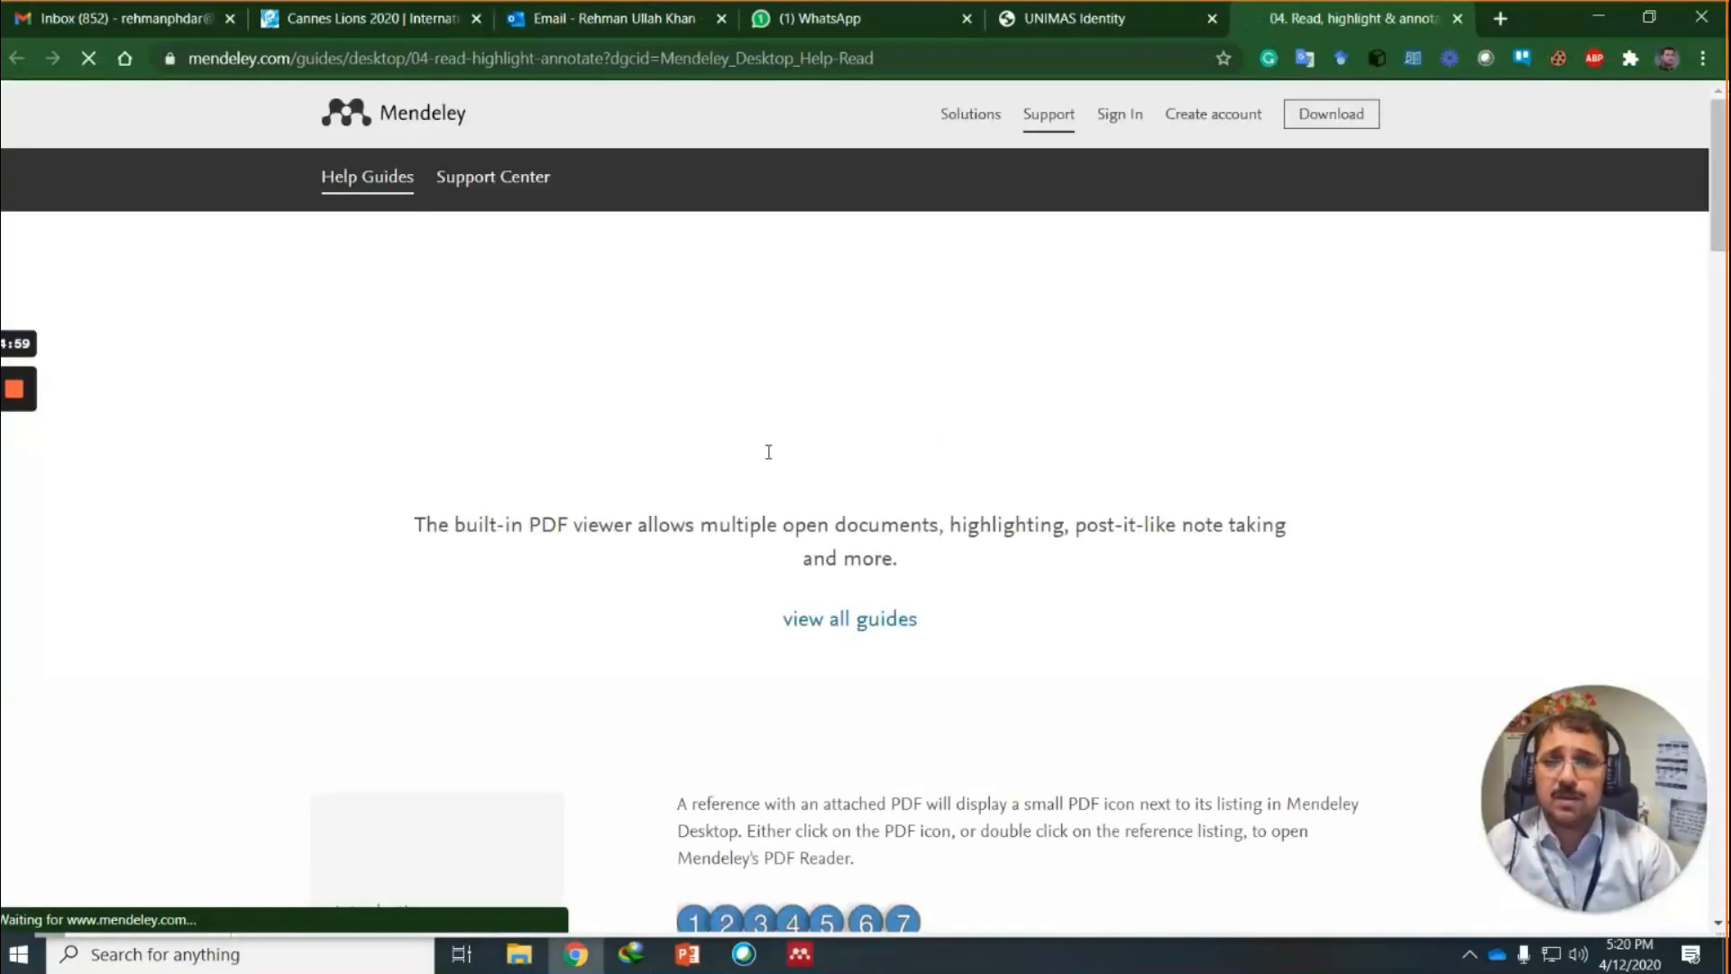
pyautogui.scroll(-3, 790, 456)
pyautogui.scroll(-2, 790, 456)
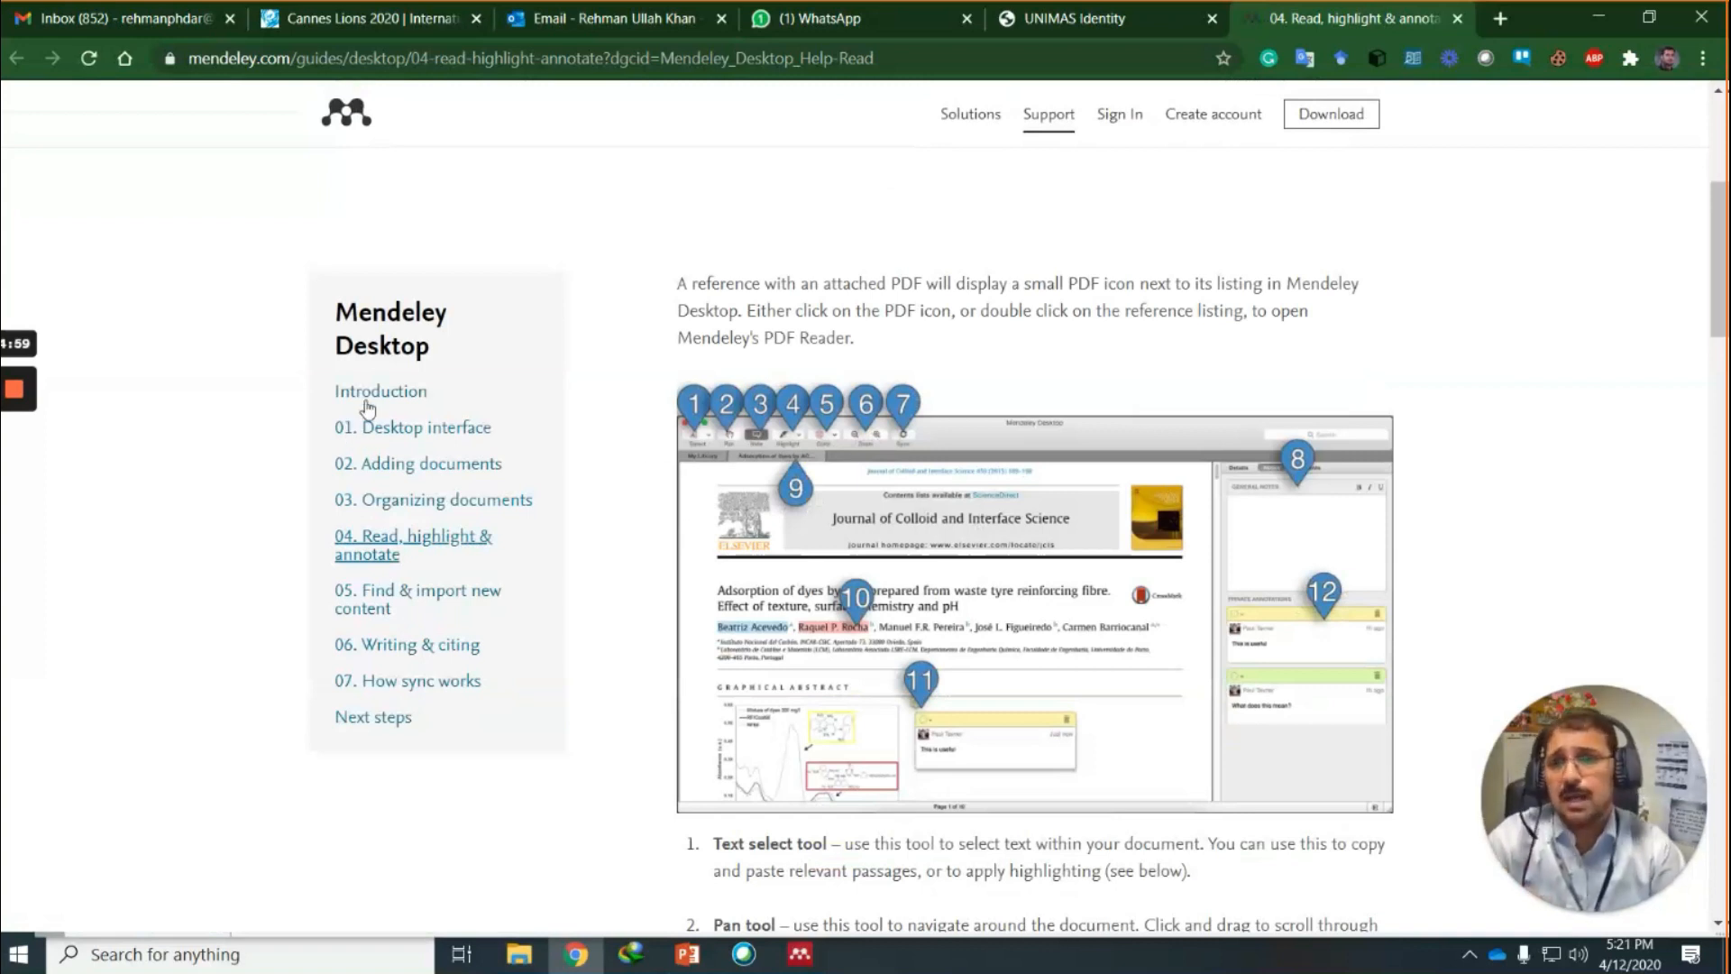
pyautogui.scroll(-6, 399, 448)
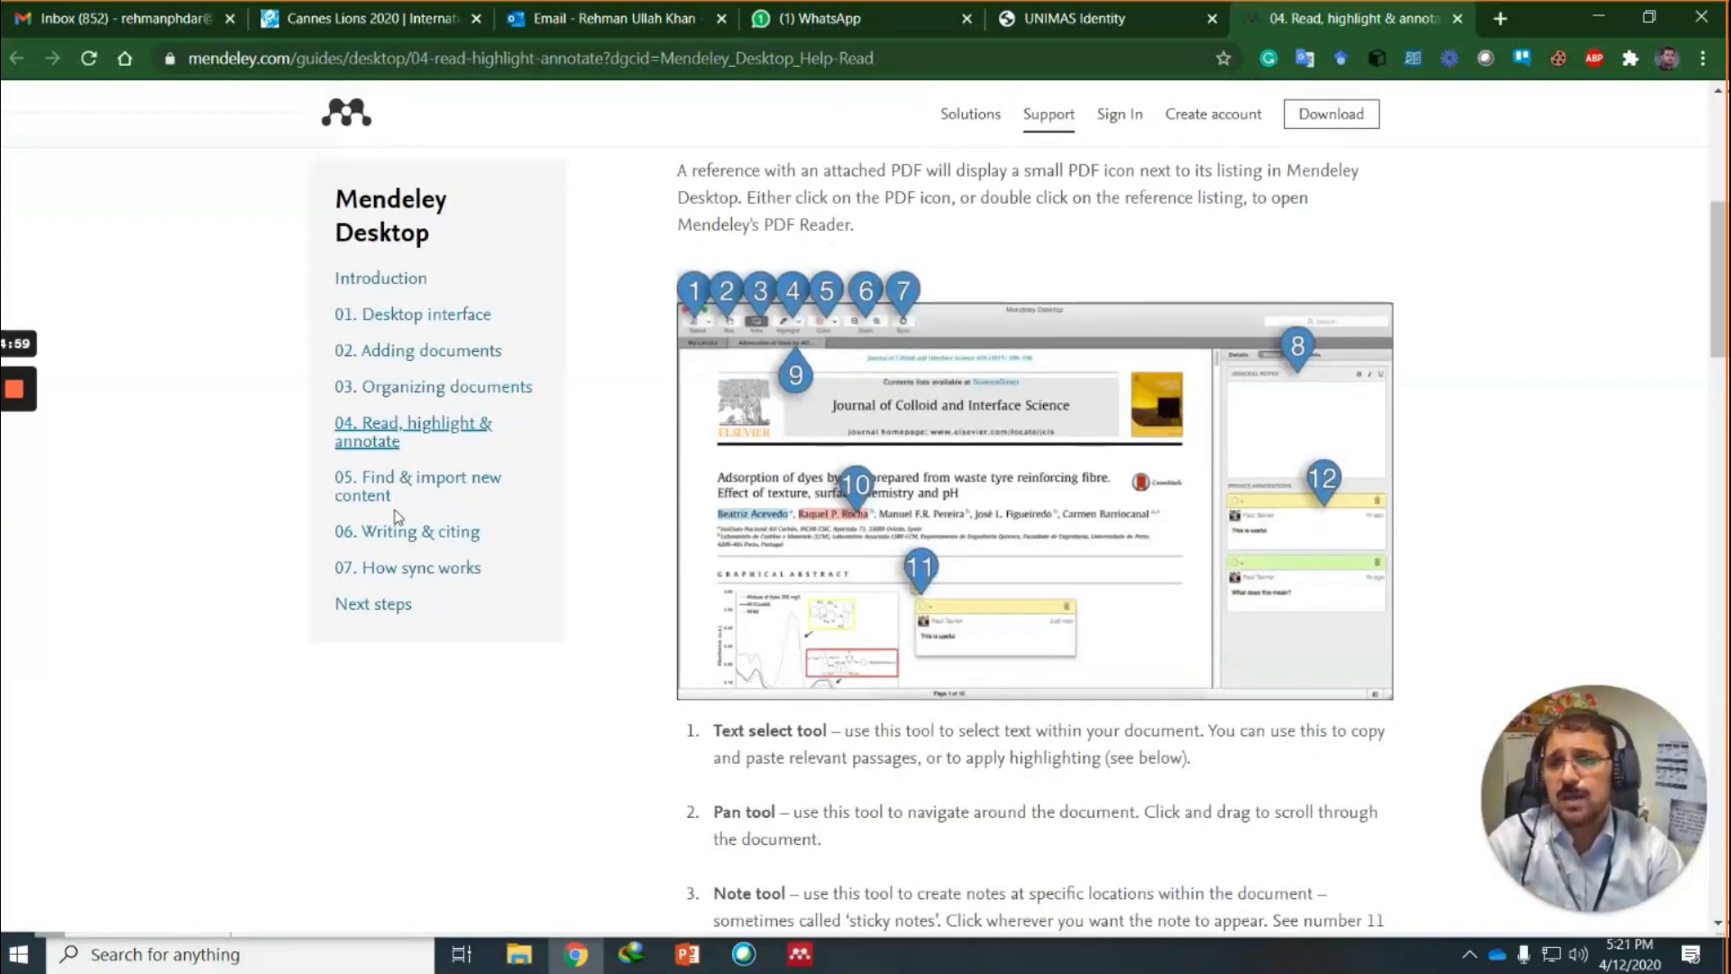
pyautogui.scroll(11, 397, 519)
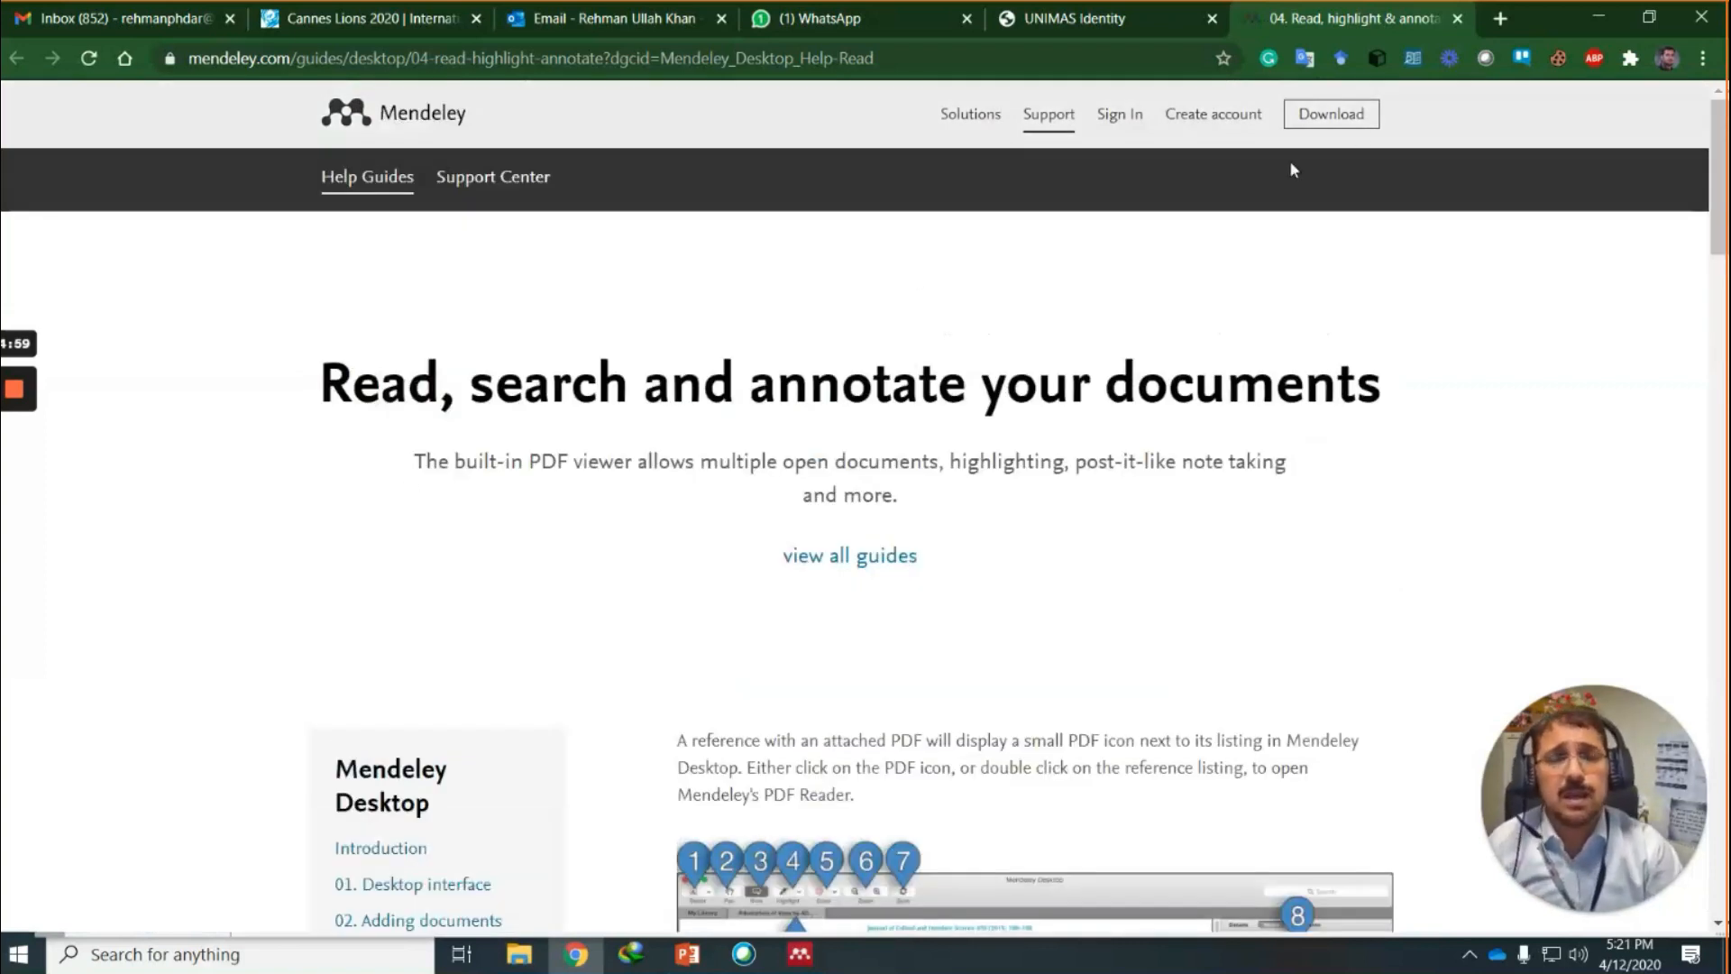
# Examine the guide's numbered PDF viewer diagram and its tool descriptions, and close the guide page.
pyautogui.scroll(-1, 921, 427)
pyautogui.scroll(-10, 921, 427)
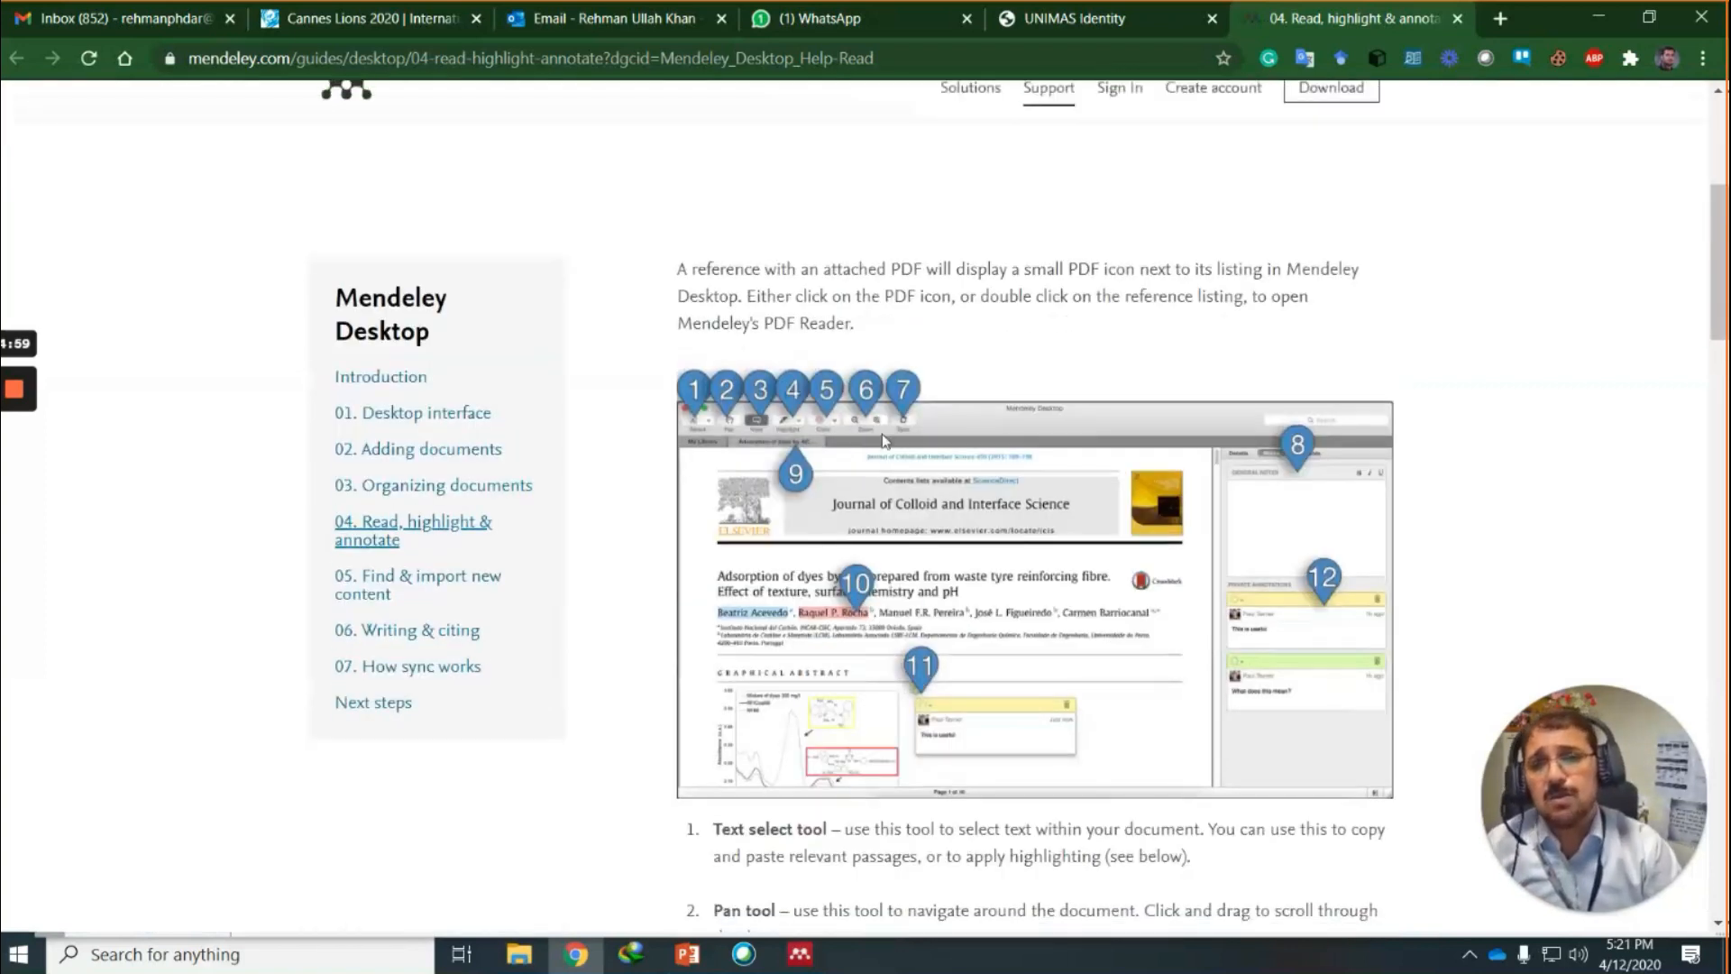
pyautogui.scroll(4, 793, 442)
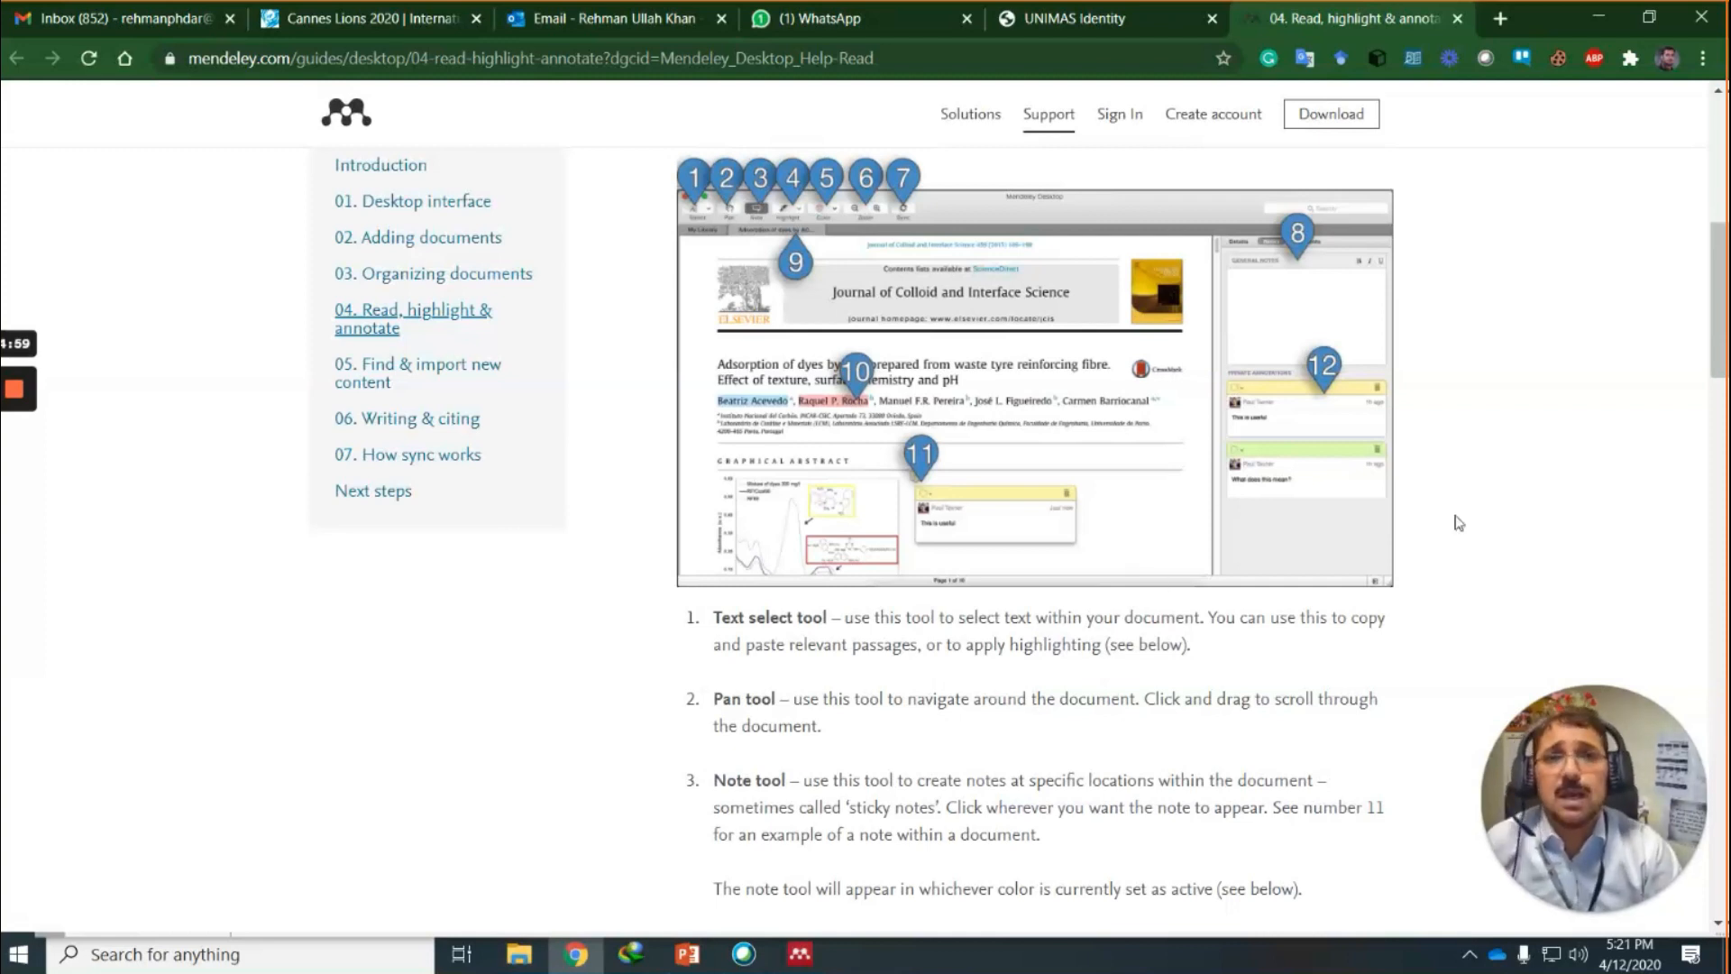
pyautogui.click(1456, 20)
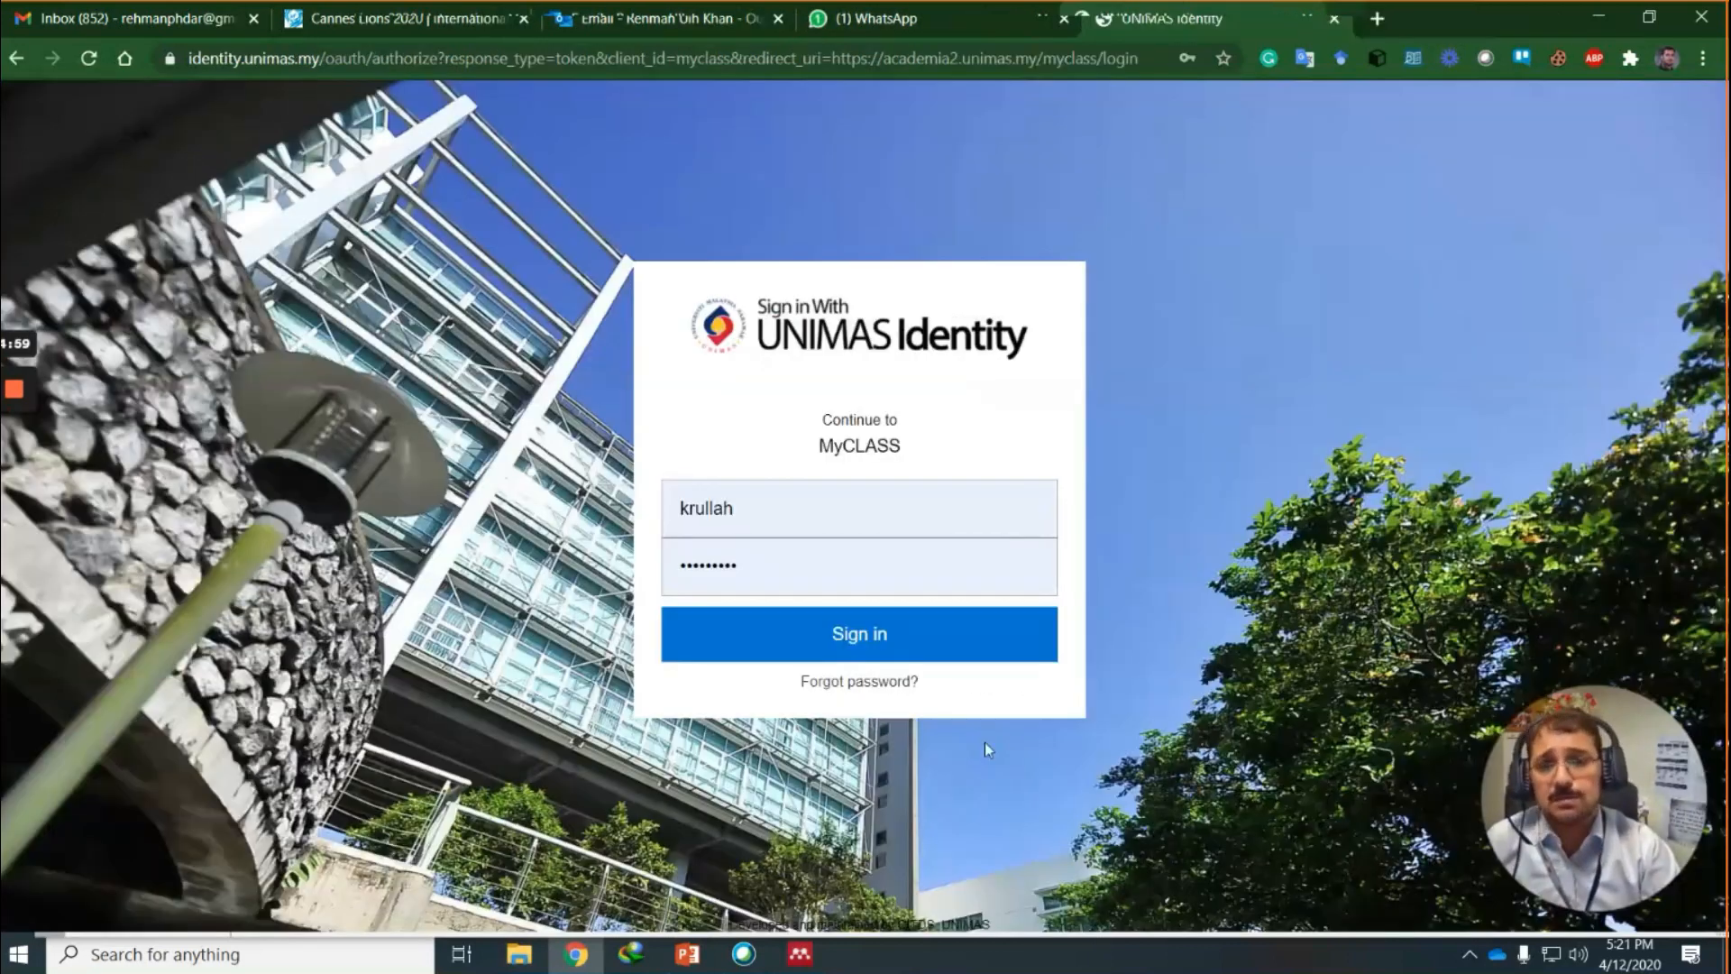
# Return to Mendeley Desktop, read the online guide on editing metadata, and close the getting started guides.
pyautogui.click(799, 953)
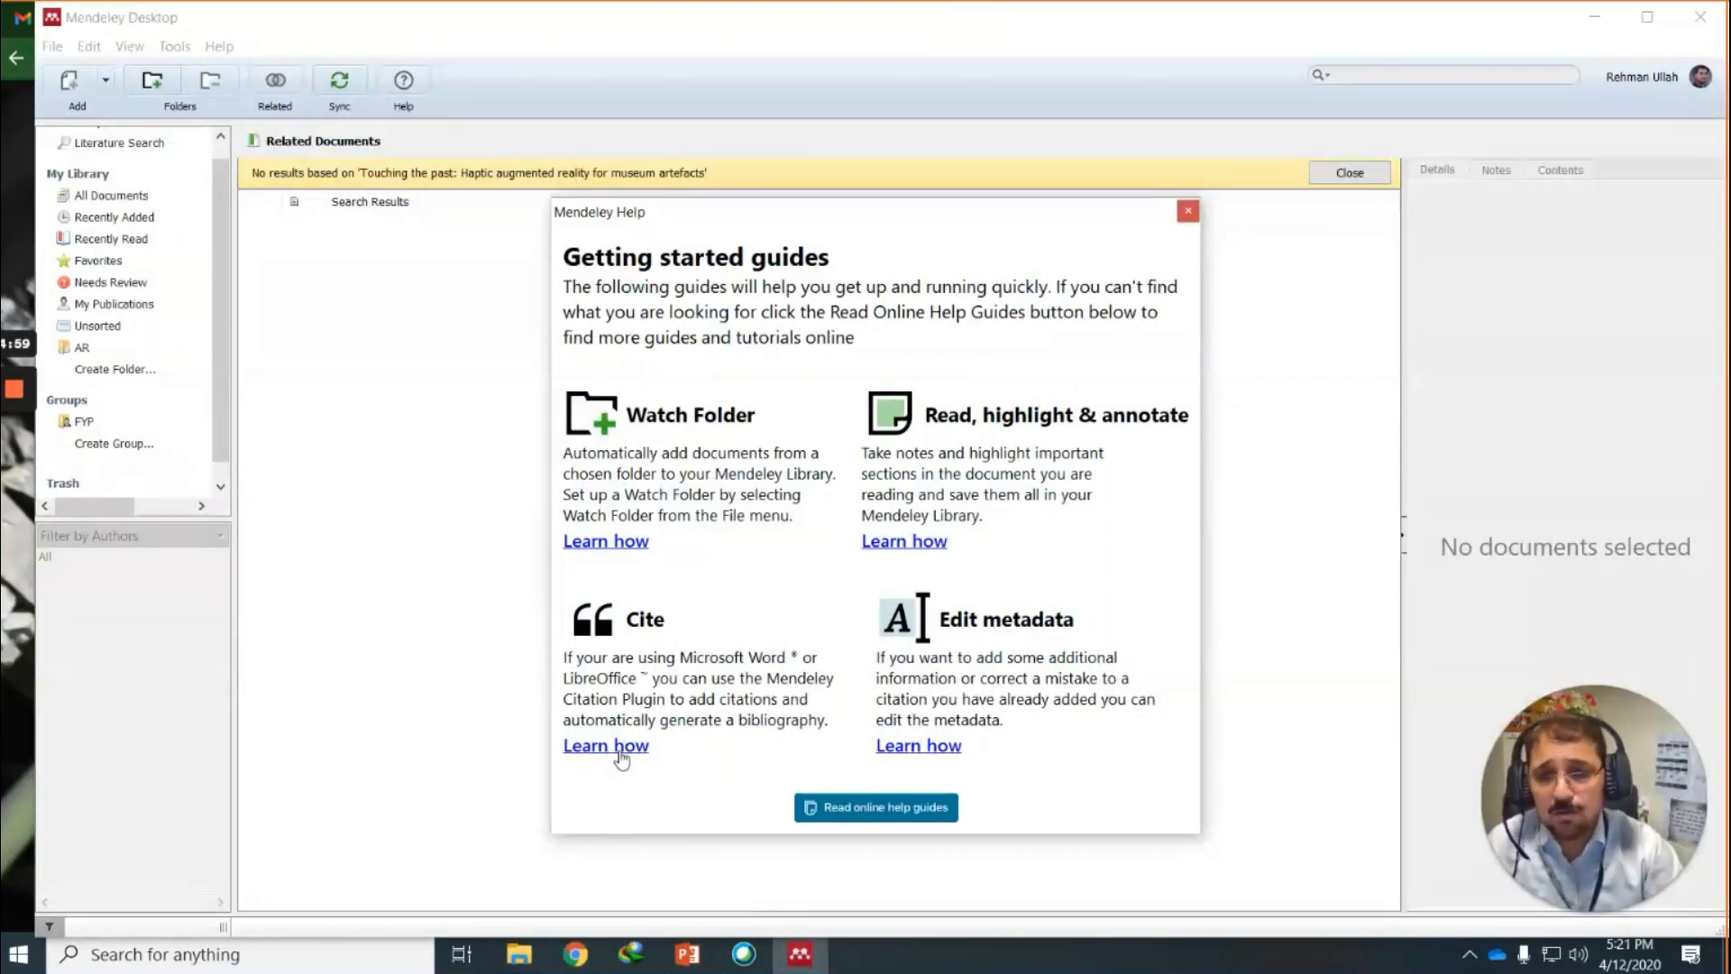
pyautogui.click(943, 746)
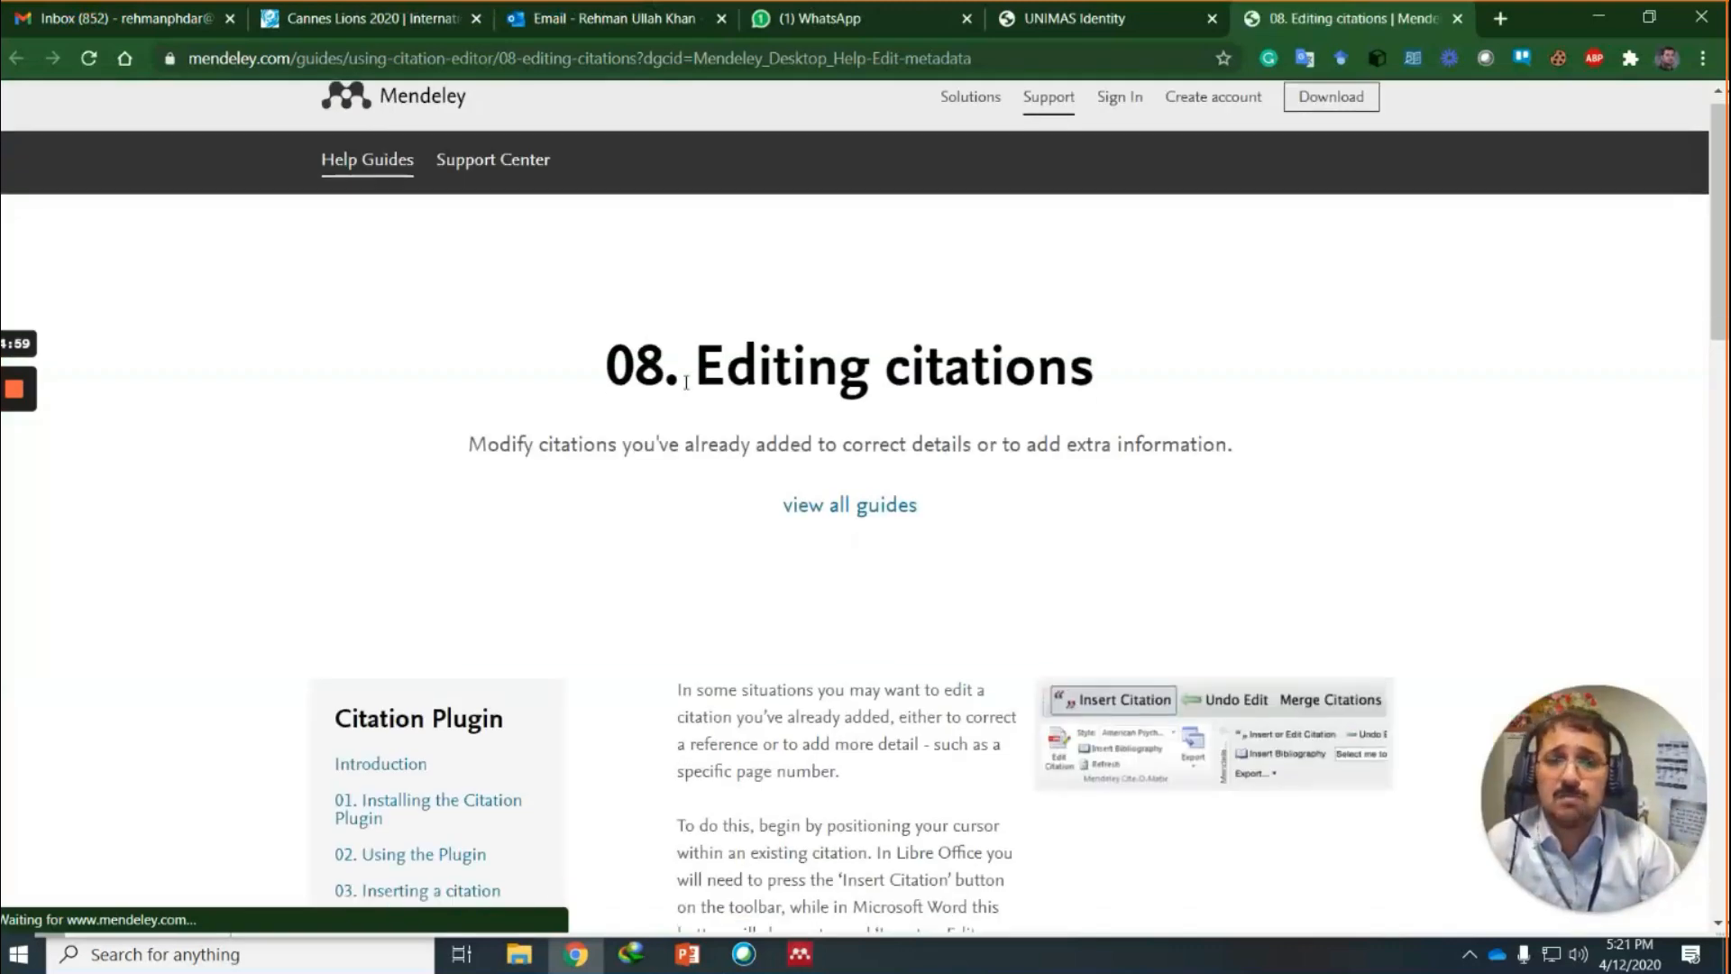
pyautogui.scroll(-5, 591, 410)
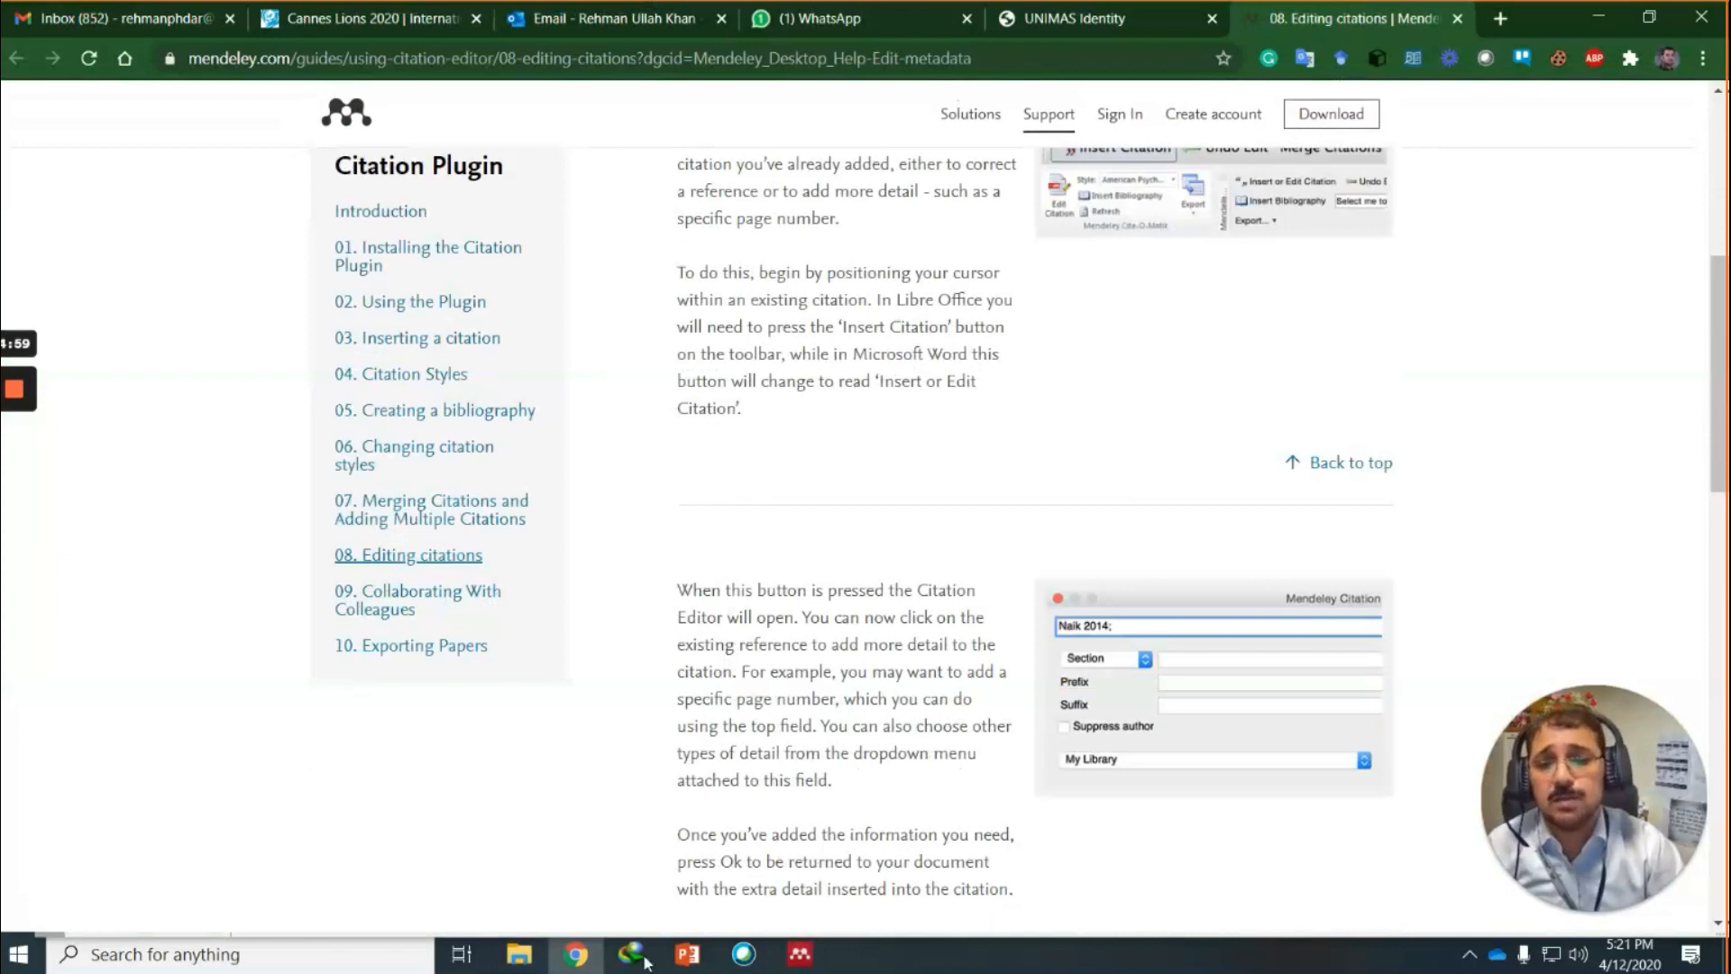
pyautogui.click(784, 955)
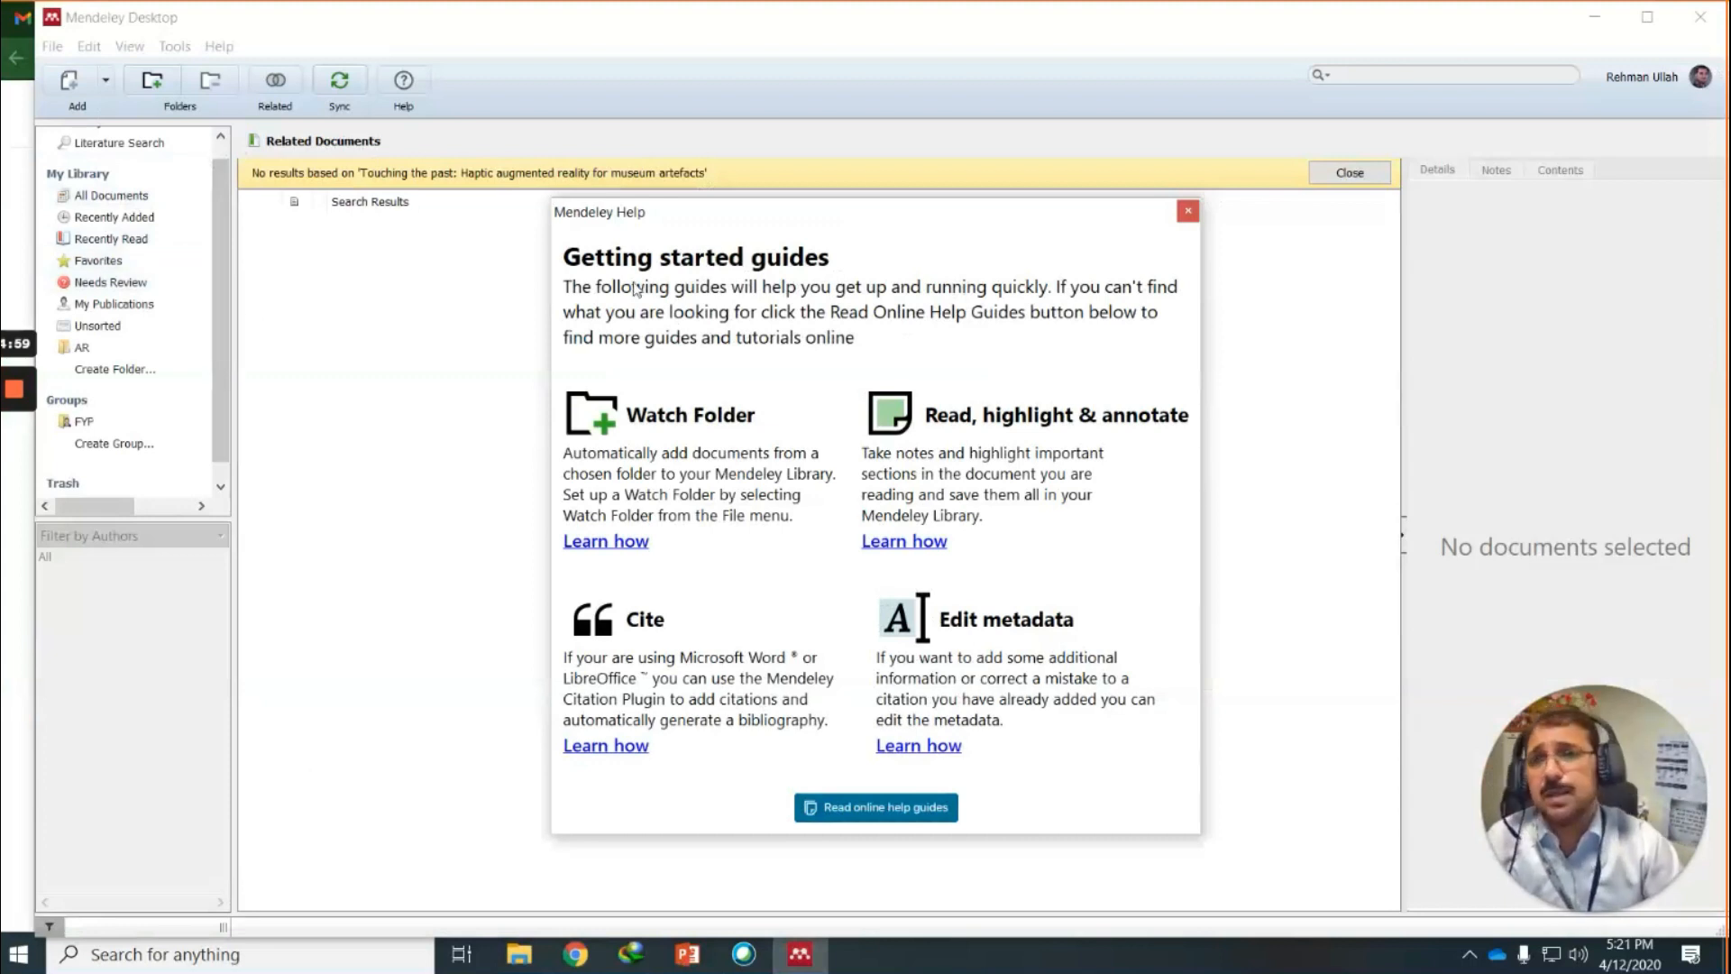
pyautogui.click(1188, 212)
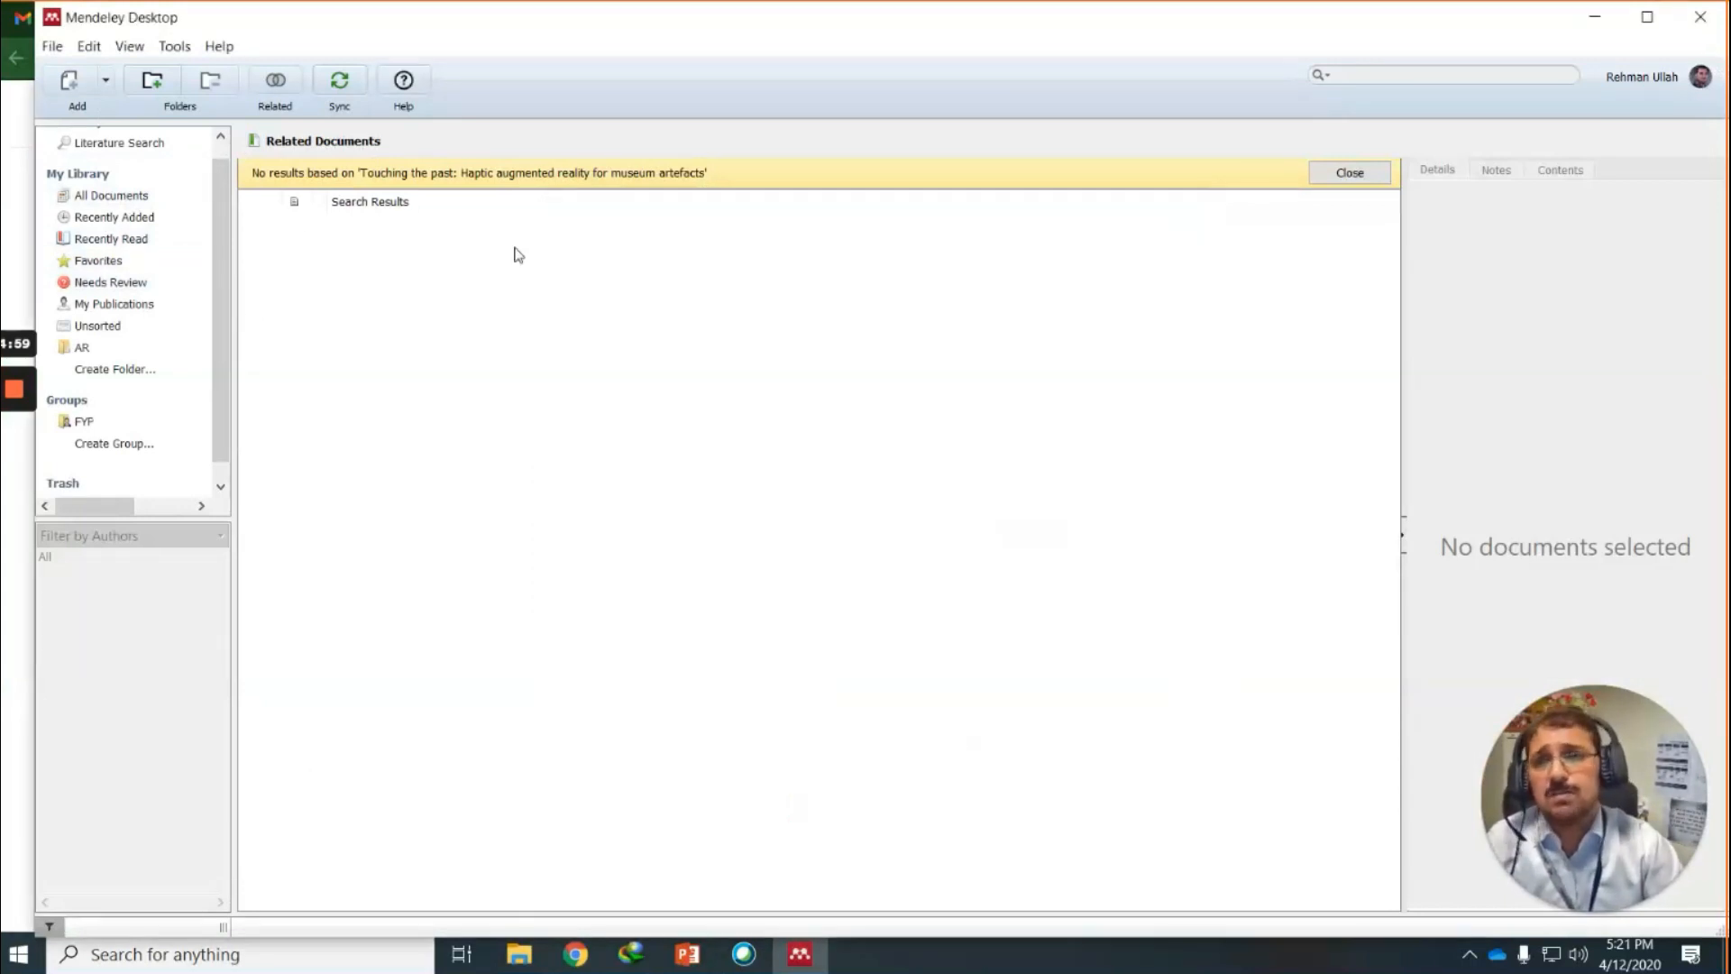
# List all documents in the library and open the paper "Out Door Augmented Reality in iPhone using SURF" for reading.
pyautogui.click(120, 198)
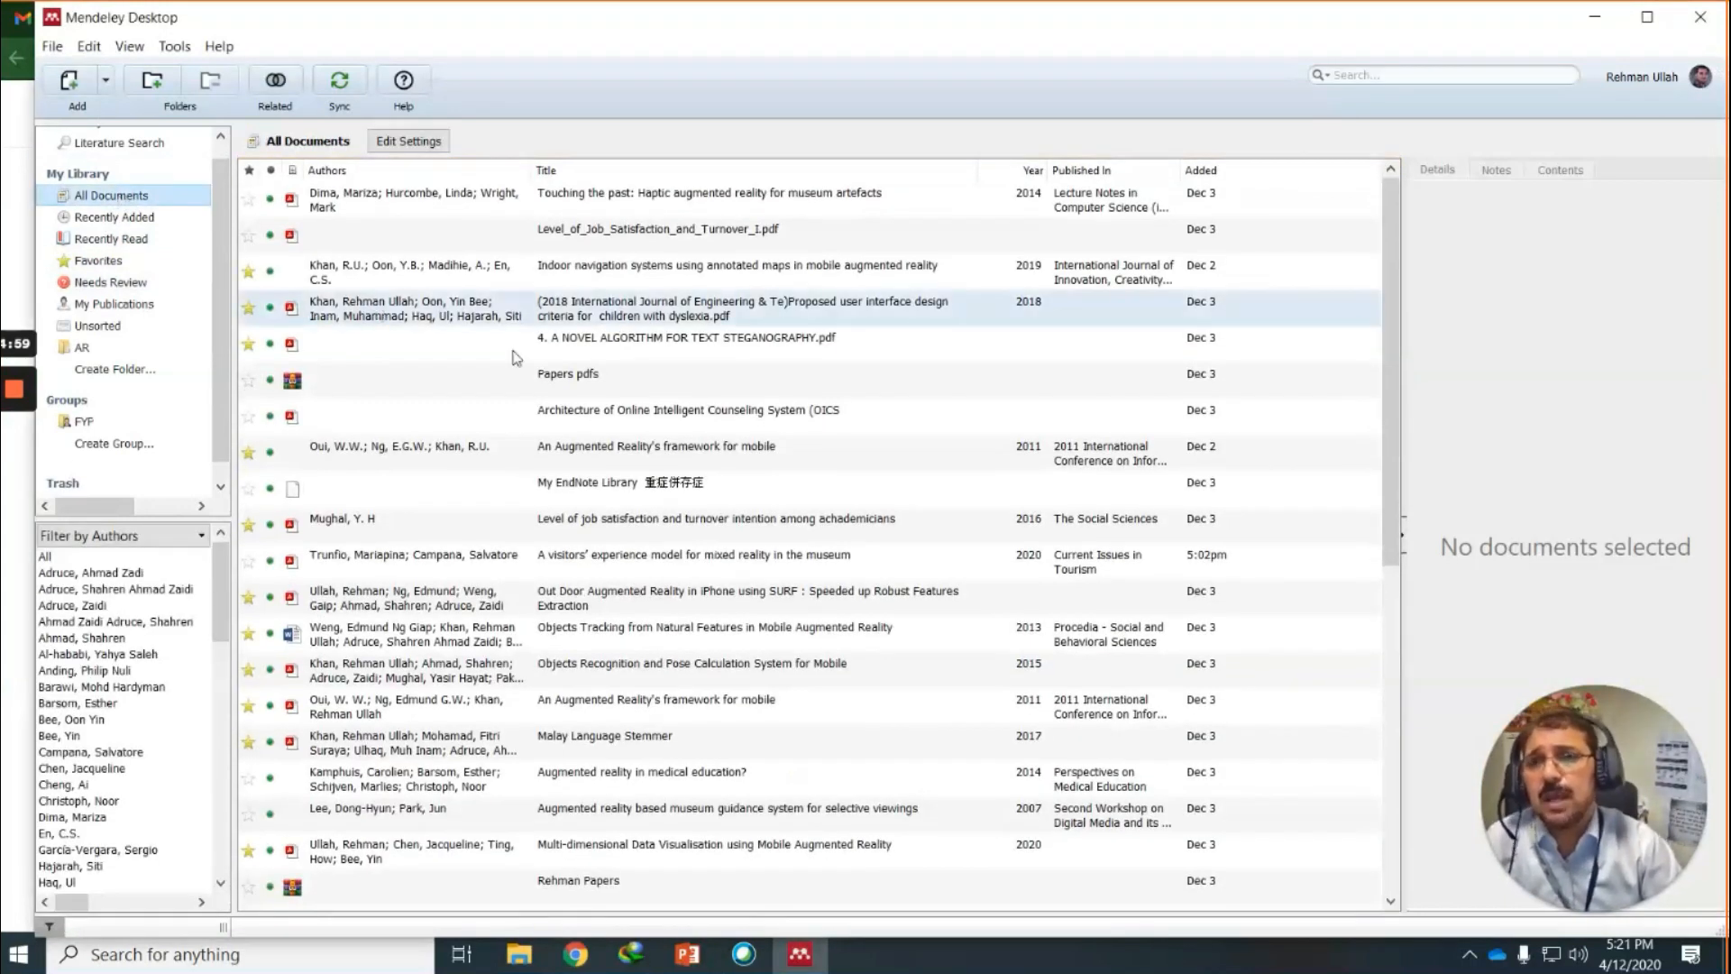
pyautogui.scroll(-5, 584, 370)
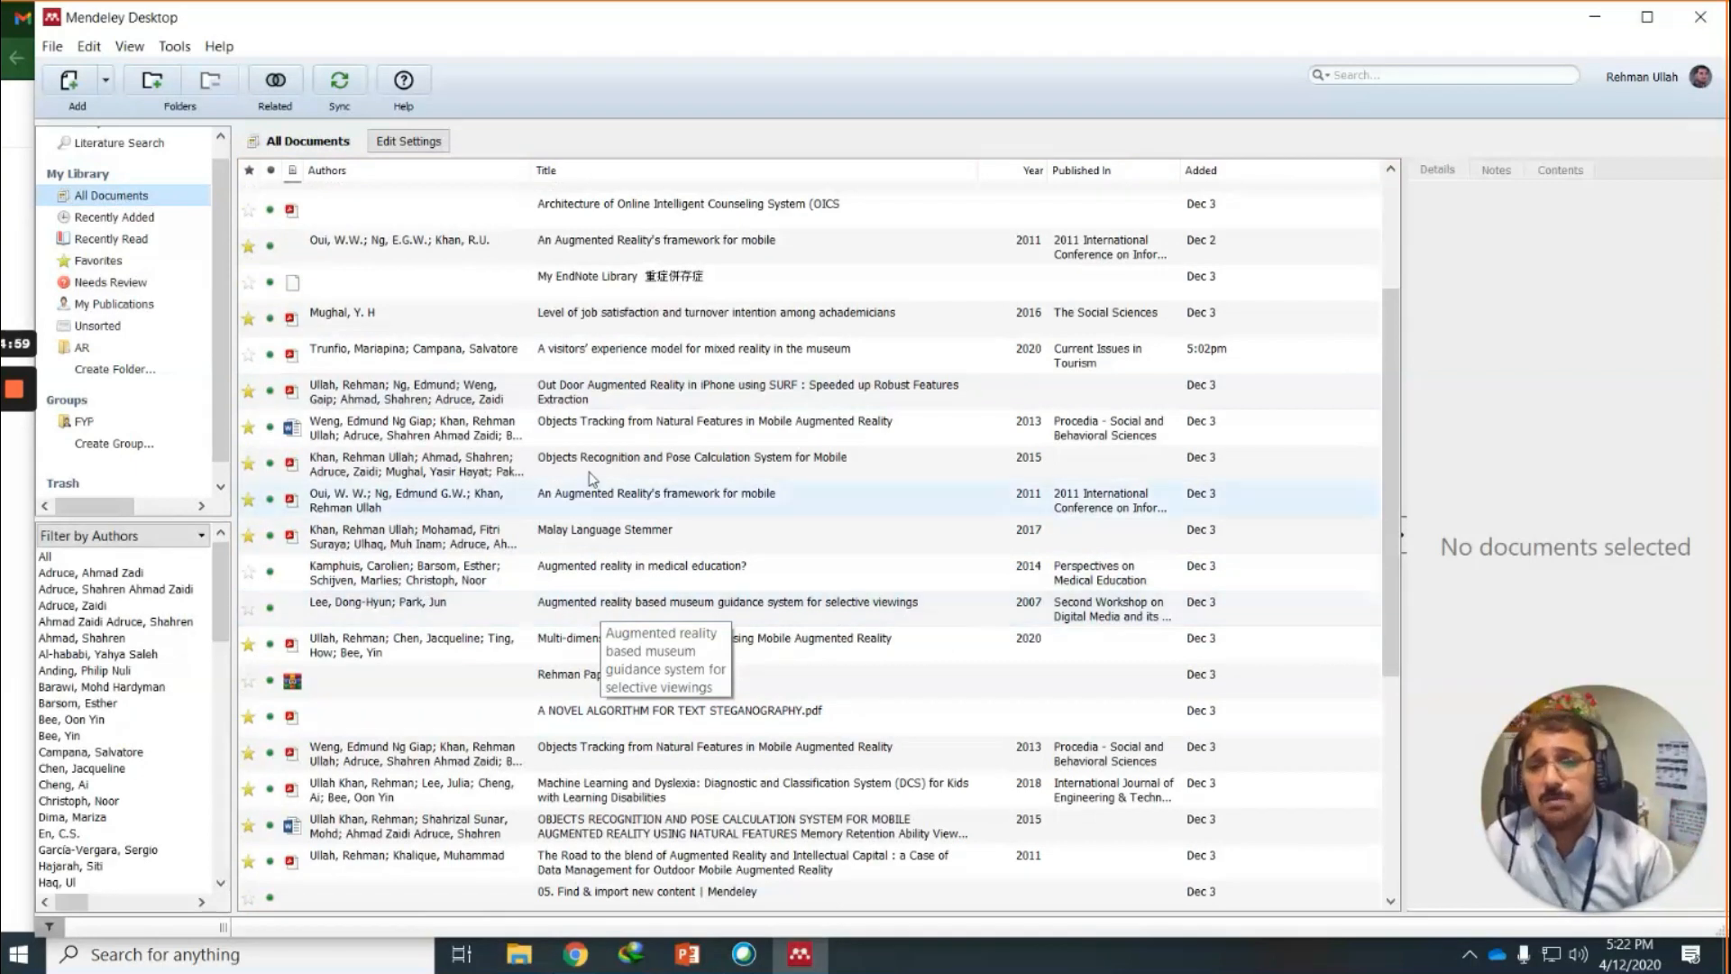
pyautogui.scroll(2, 509, 537)
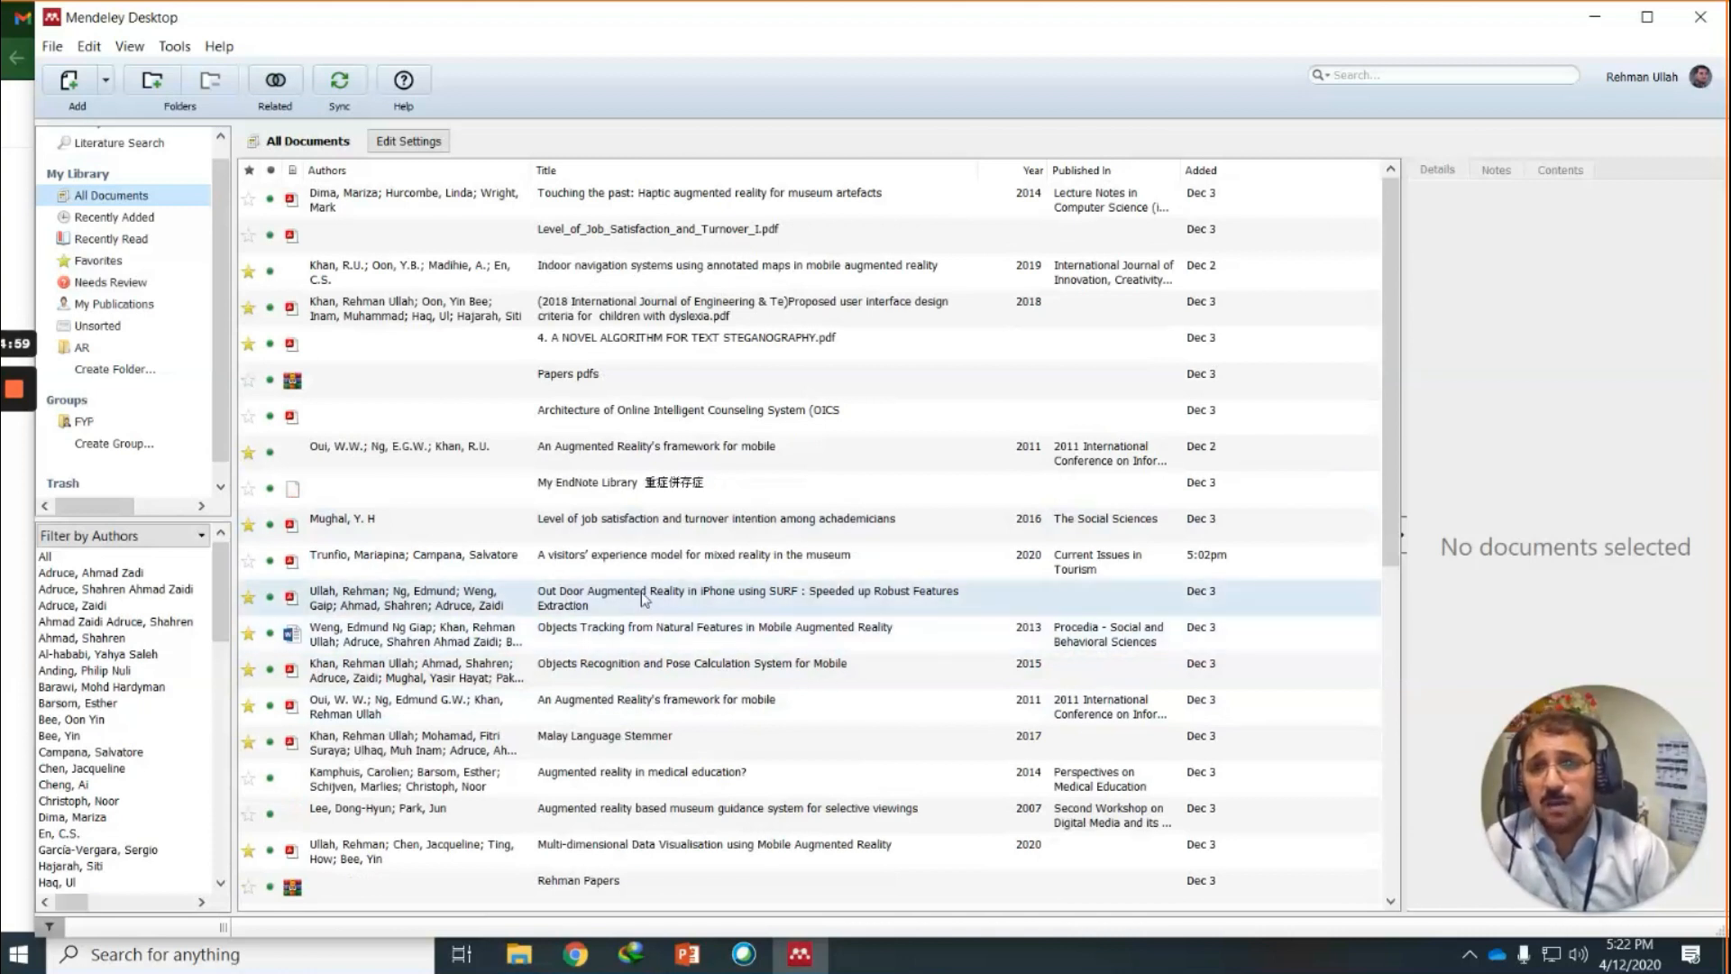
pyautogui.click(587, 599)
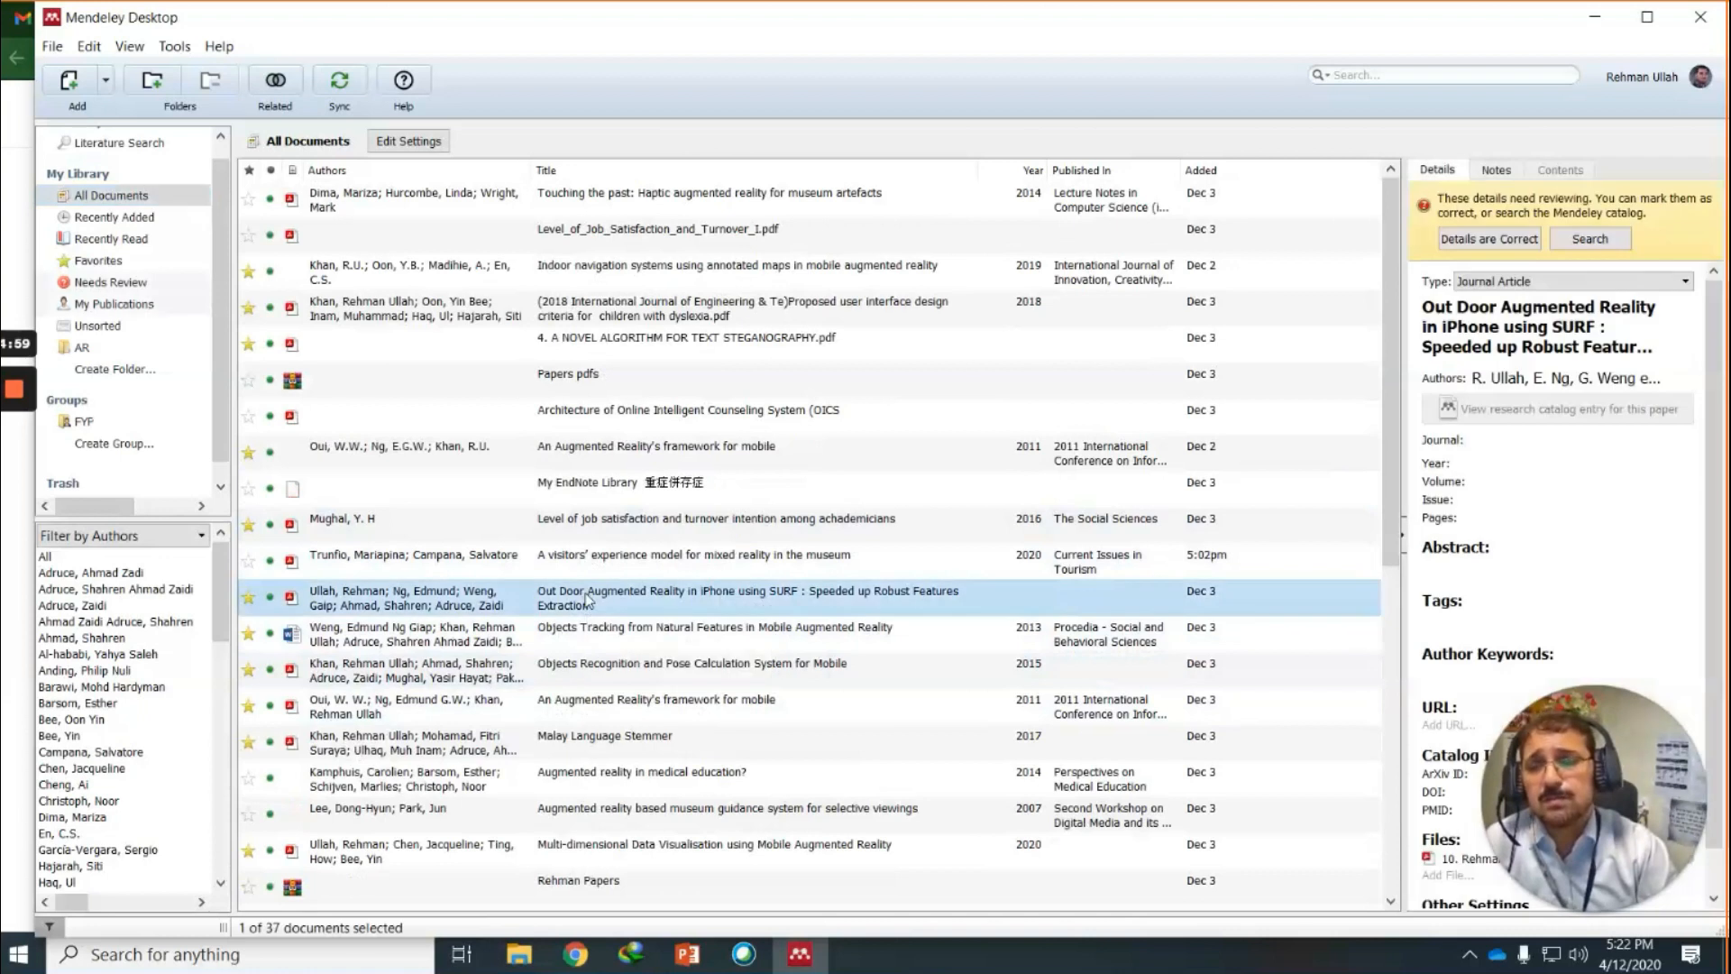
pyautogui.doubleClick(587, 599)
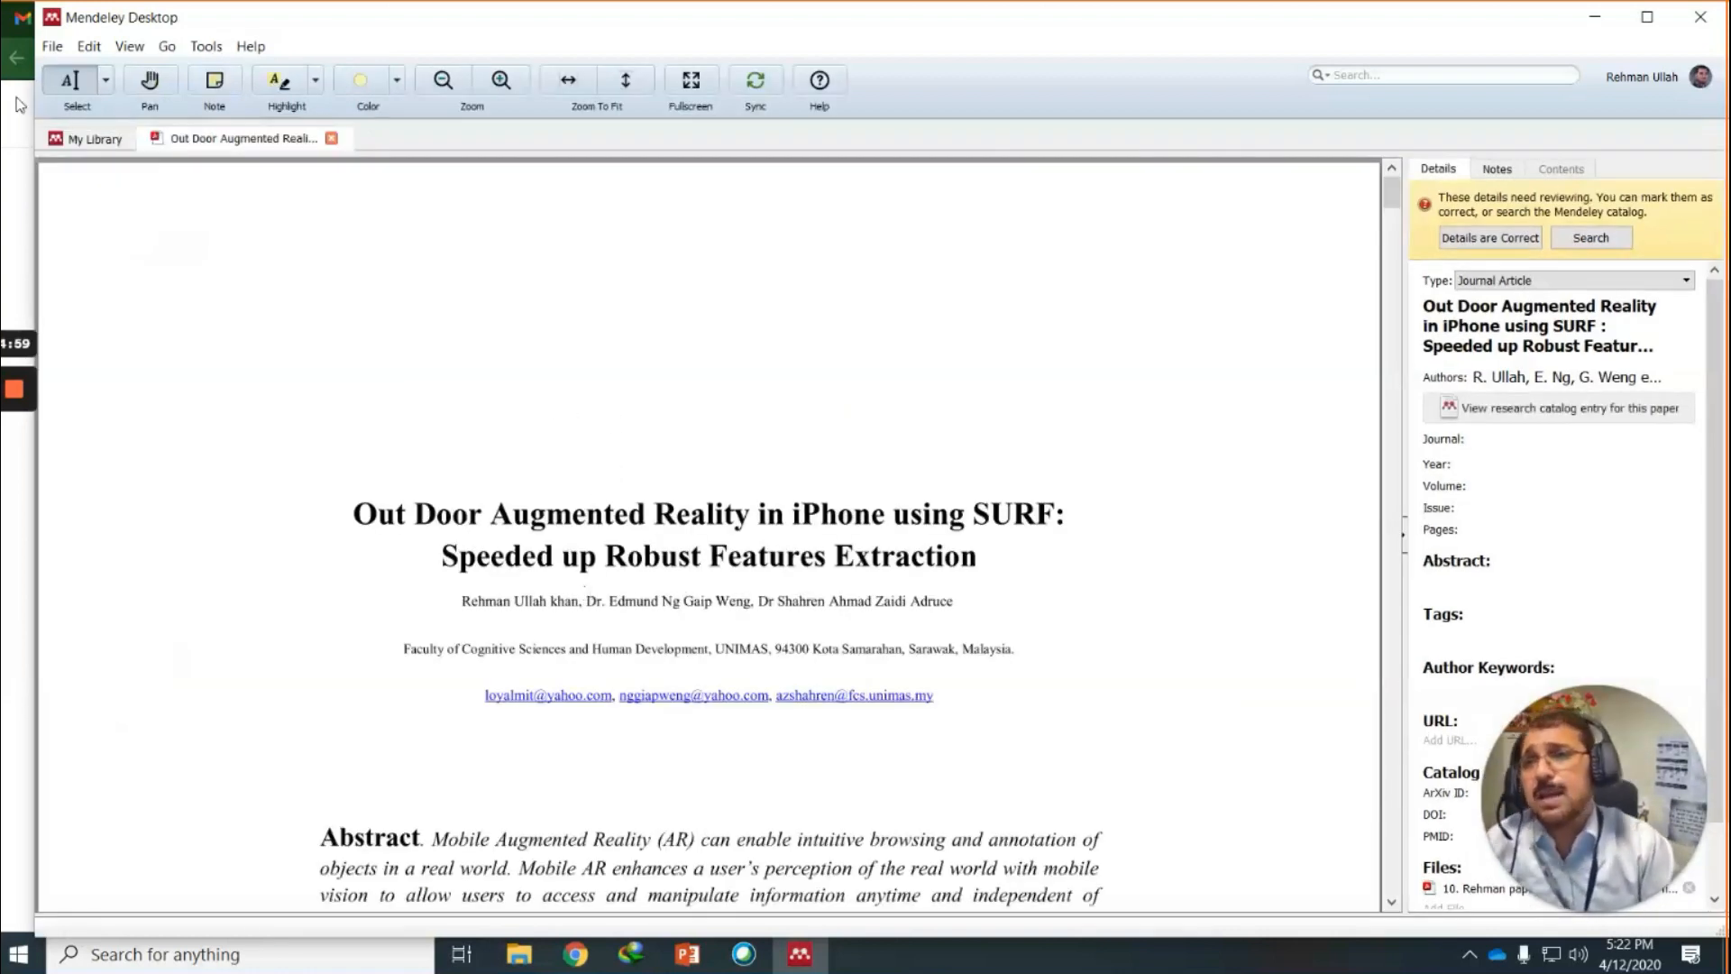
pyautogui.scroll(-2, 910, 310)
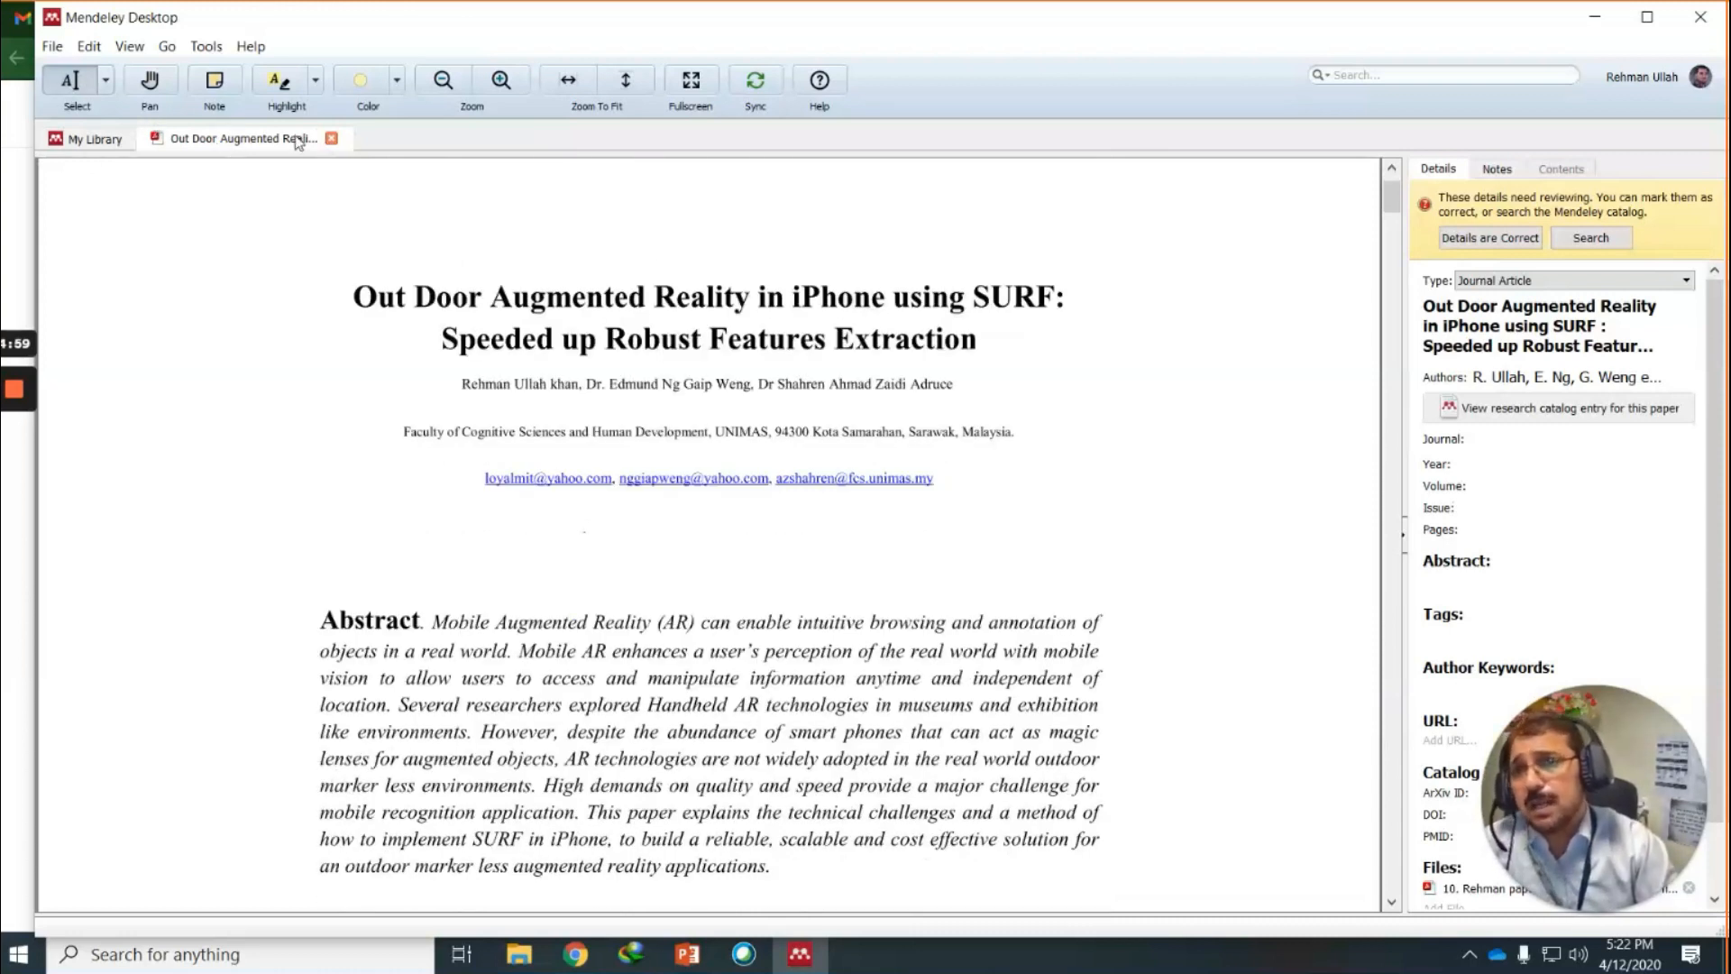
# Switch between the library list and the opened paper, finishing on the library list.
pyautogui.click(97, 143)
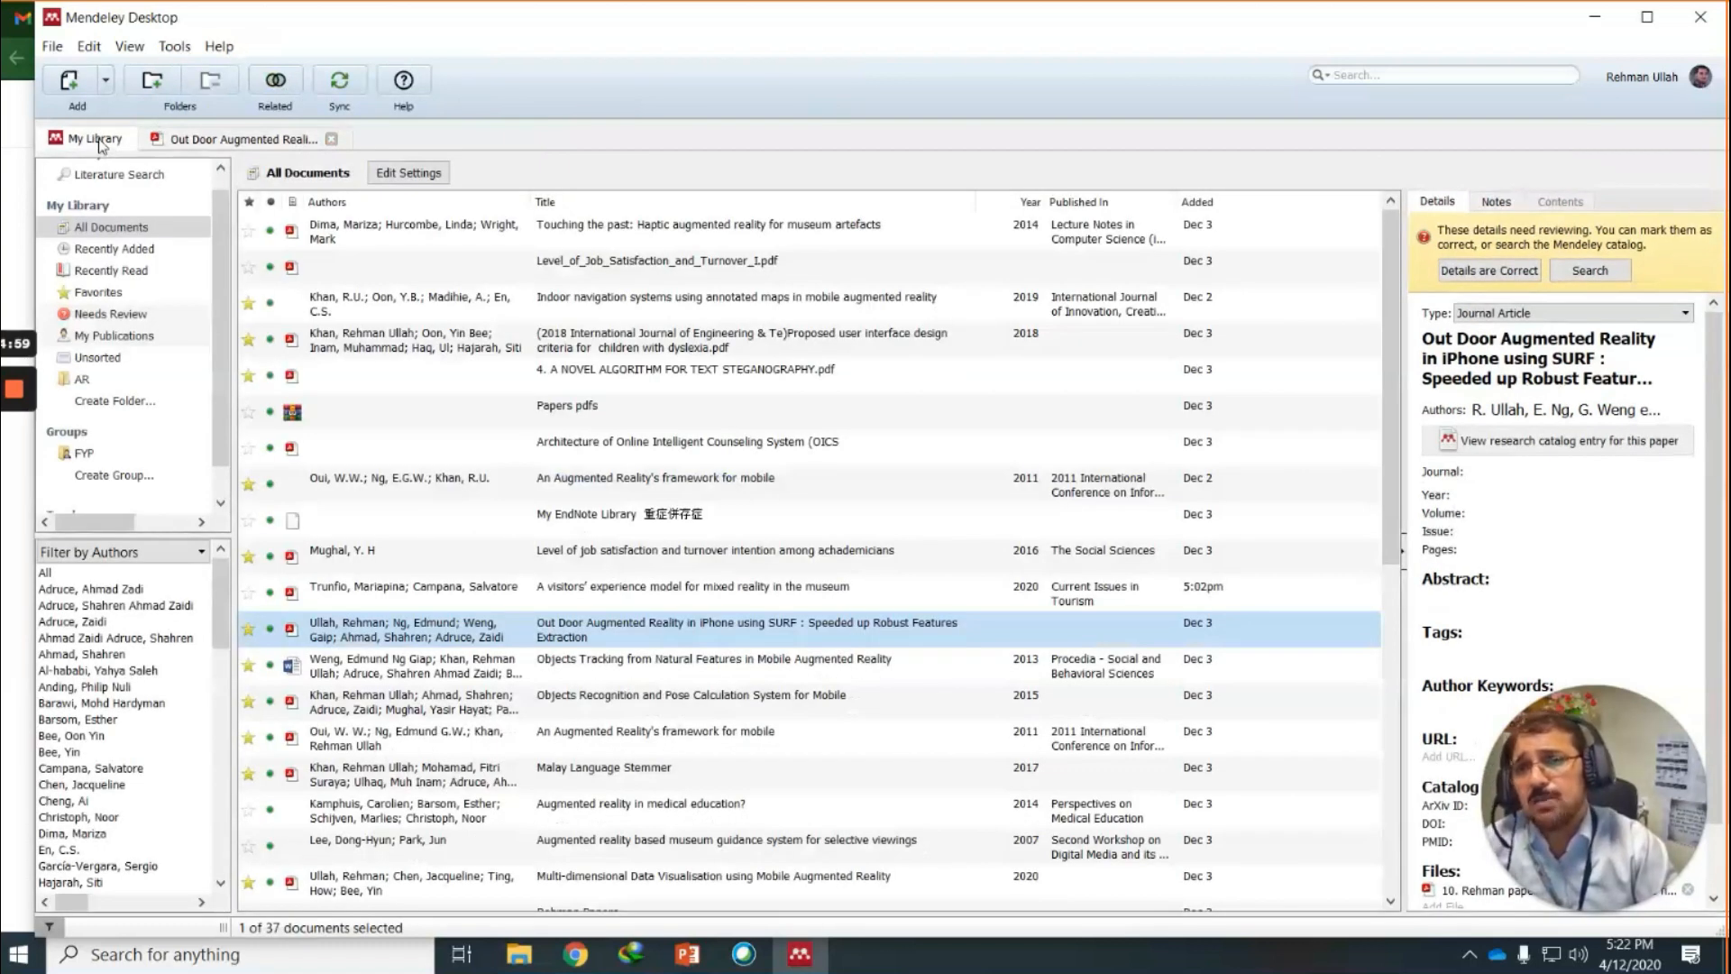
pyautogui.click(224, 140)
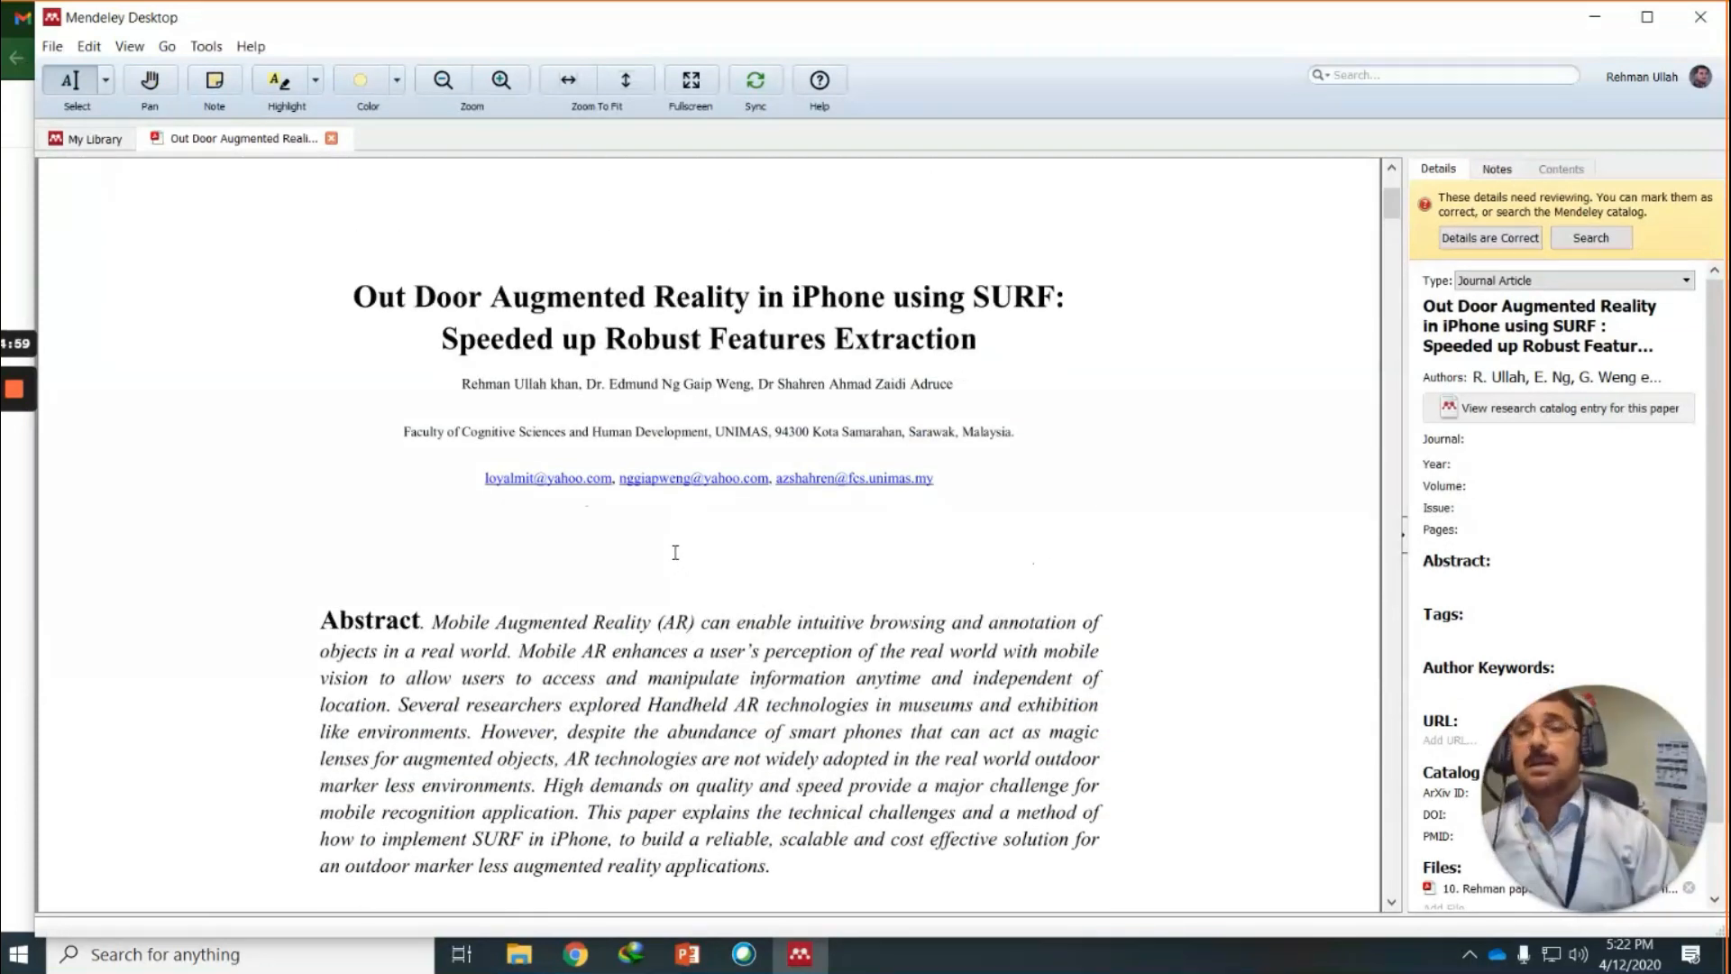
pyautogui.click(101, 141)
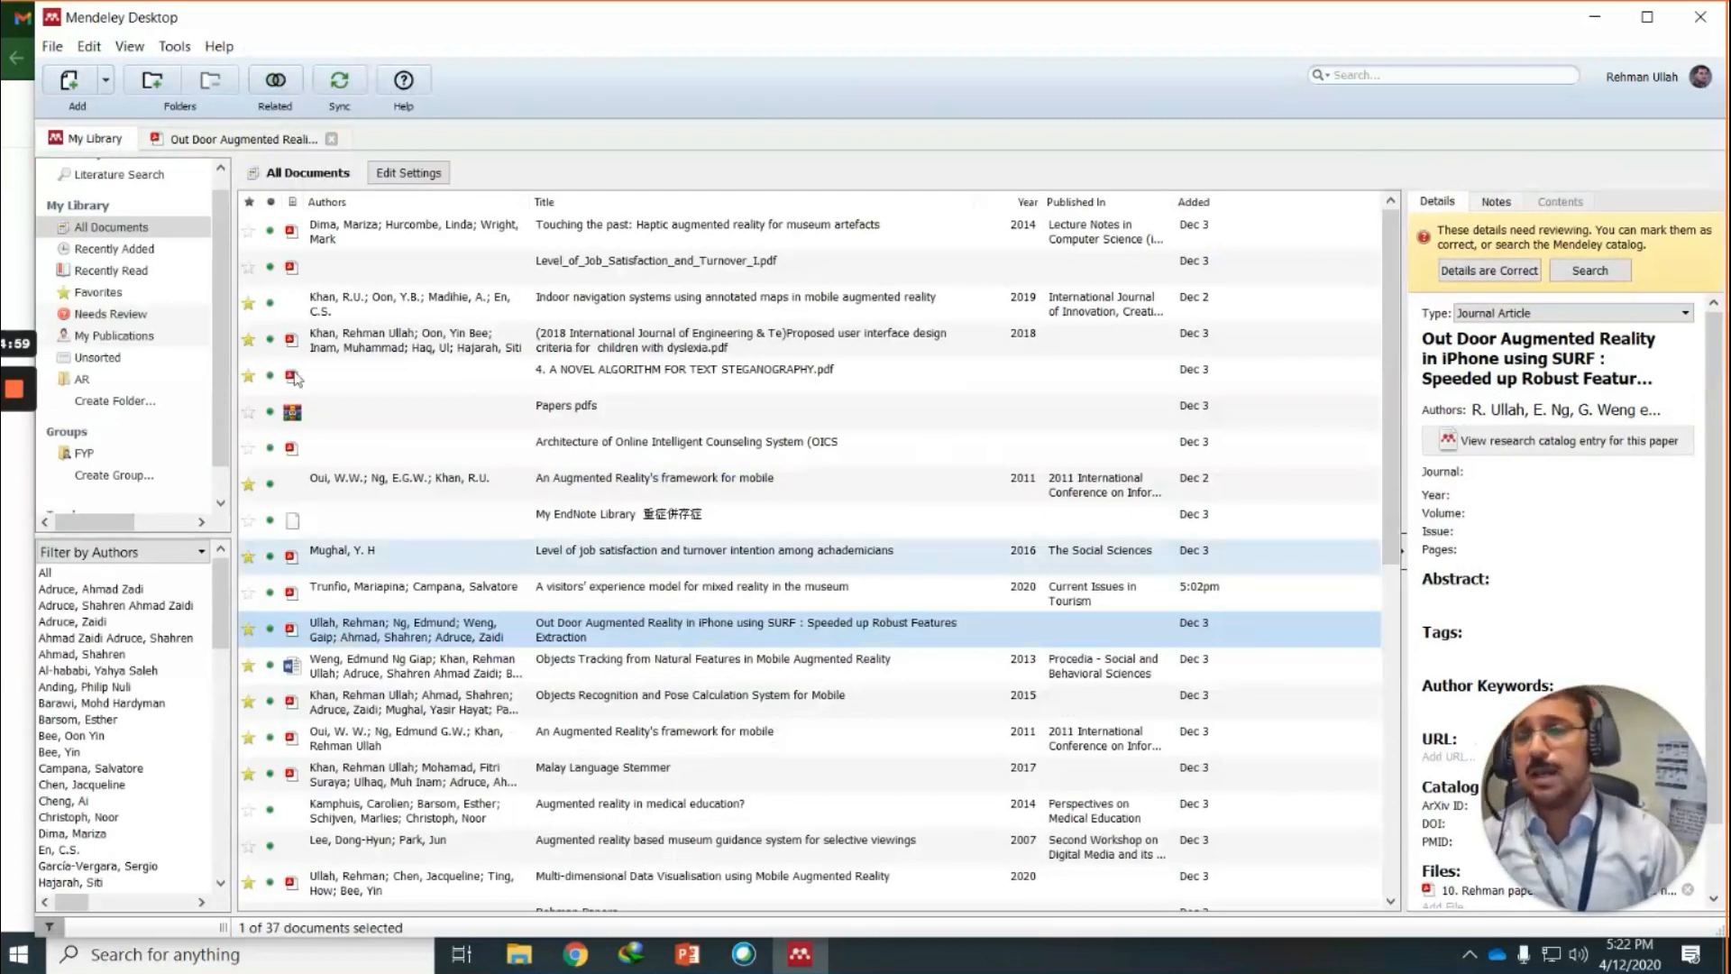
# Search the online literature catalog for "Augmented Reality" and view the details of the result "Knowledge-based augmented reality".
pyautogui.scroll(1, 152, 313)
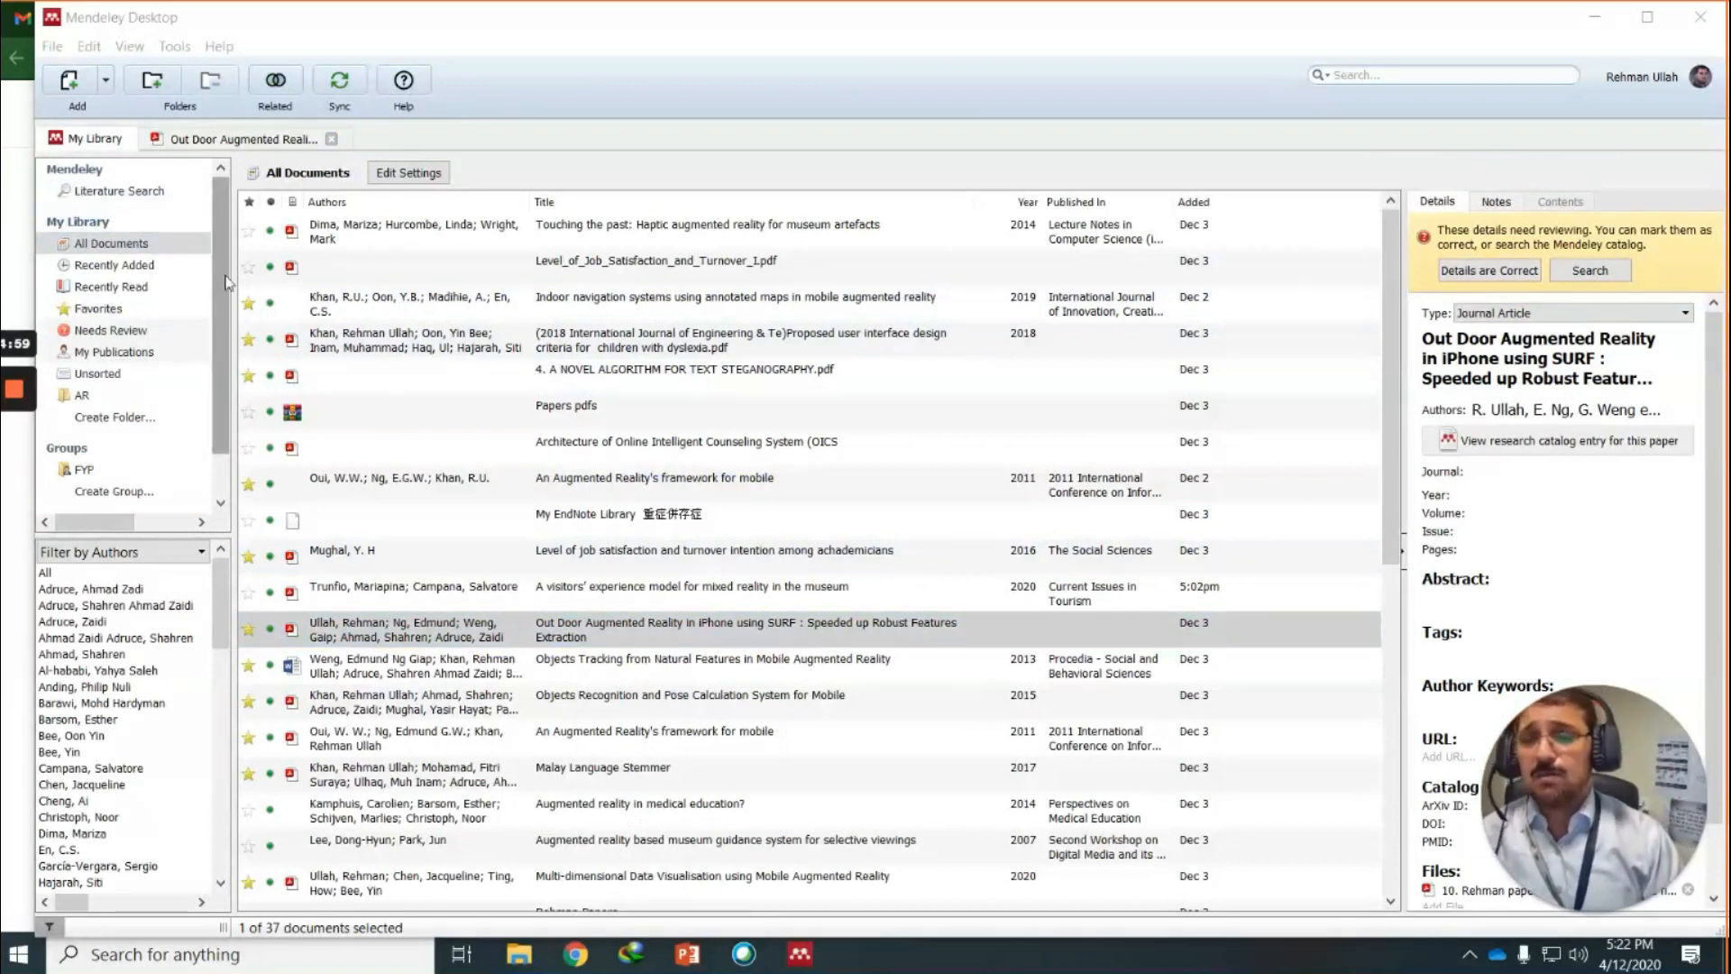
pyautogui.click(133, 192)
pyautogui.click(539, 207)
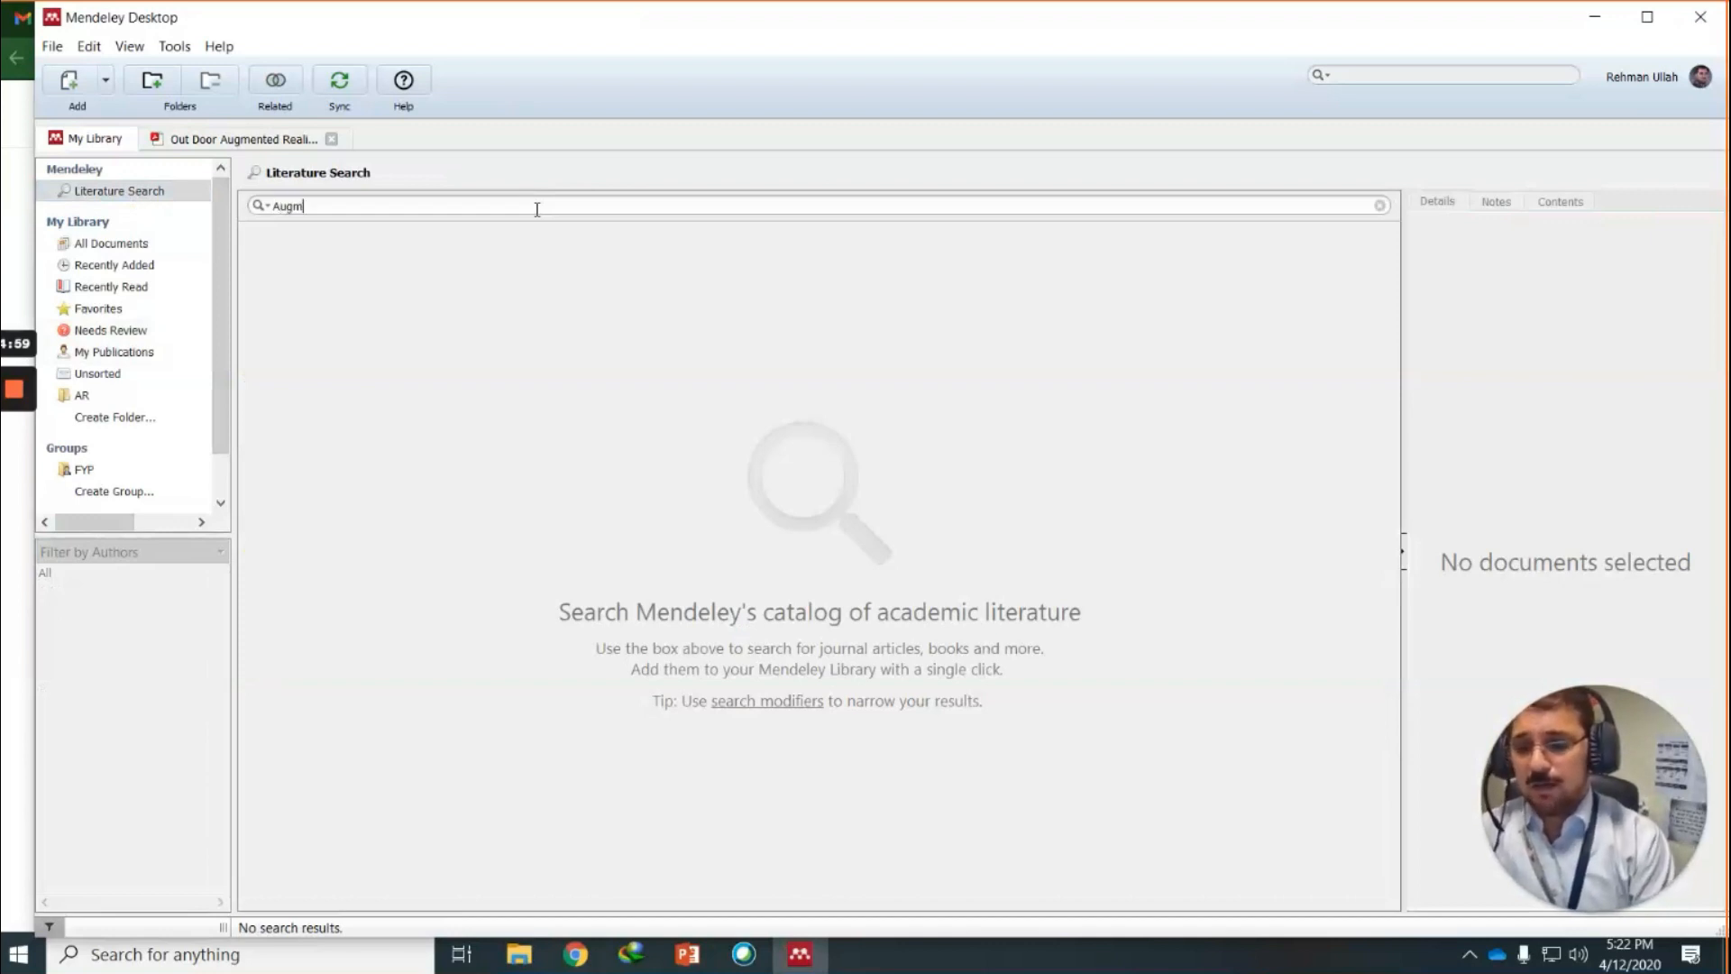
pyautogui.write('Augmented ')
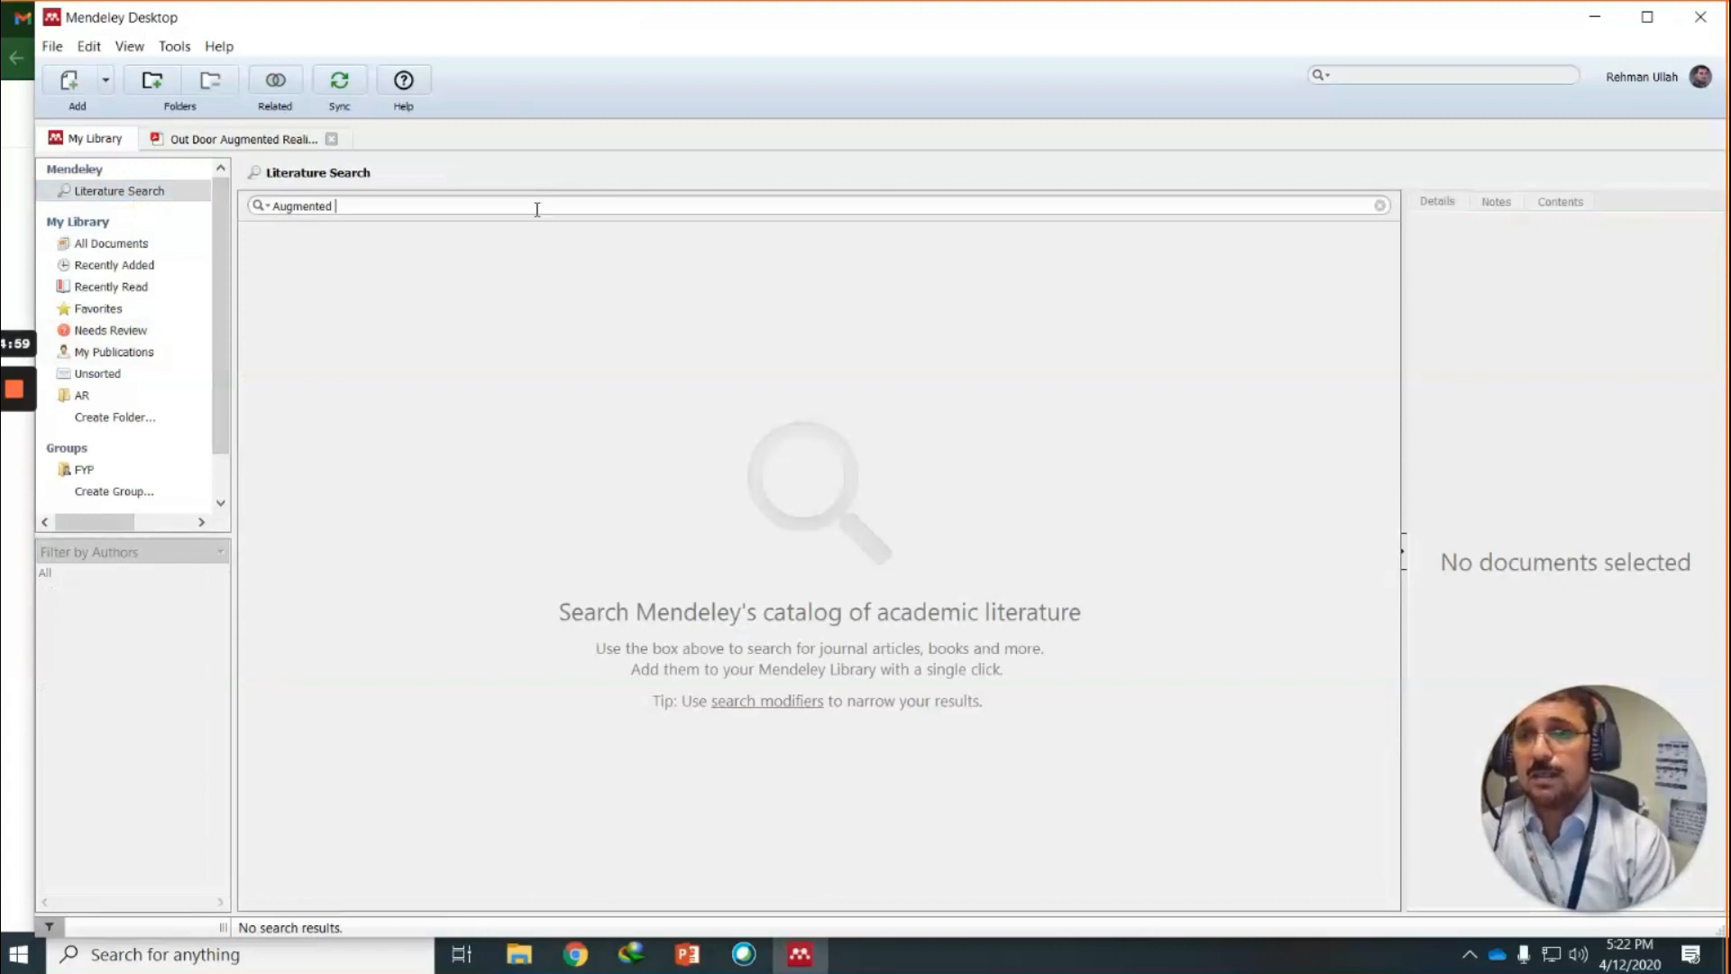
pyautogui.write('Real')
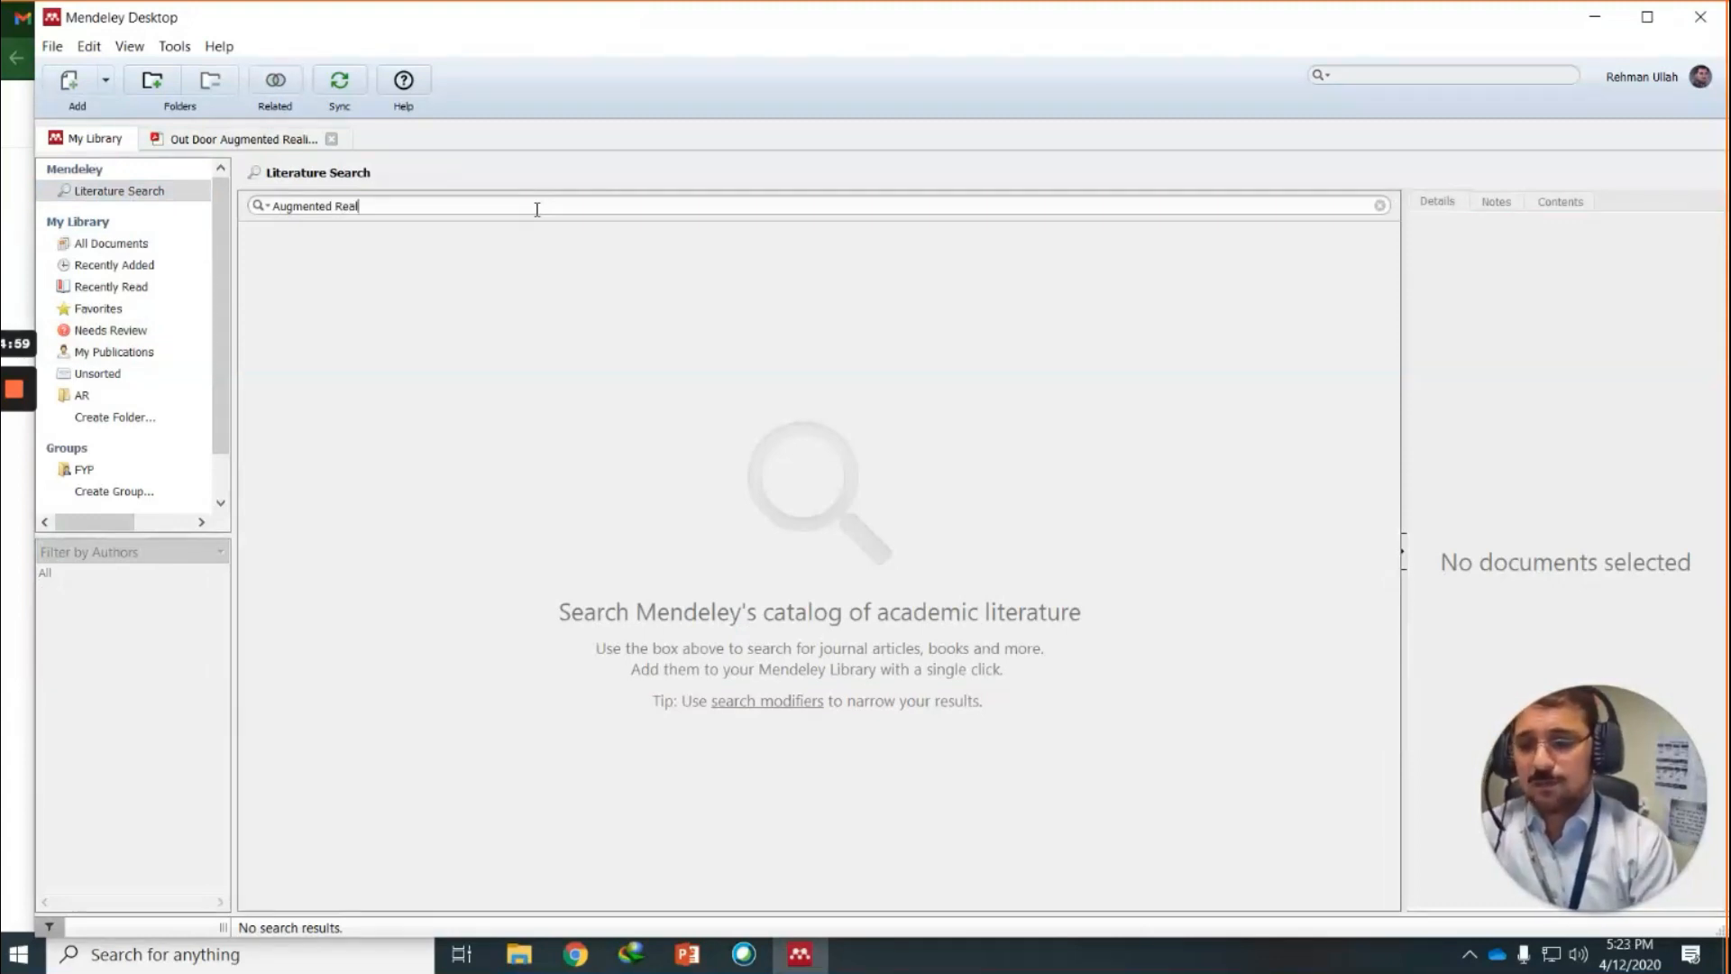
pyautogui.write('ity')
pyautogui.press('Return')
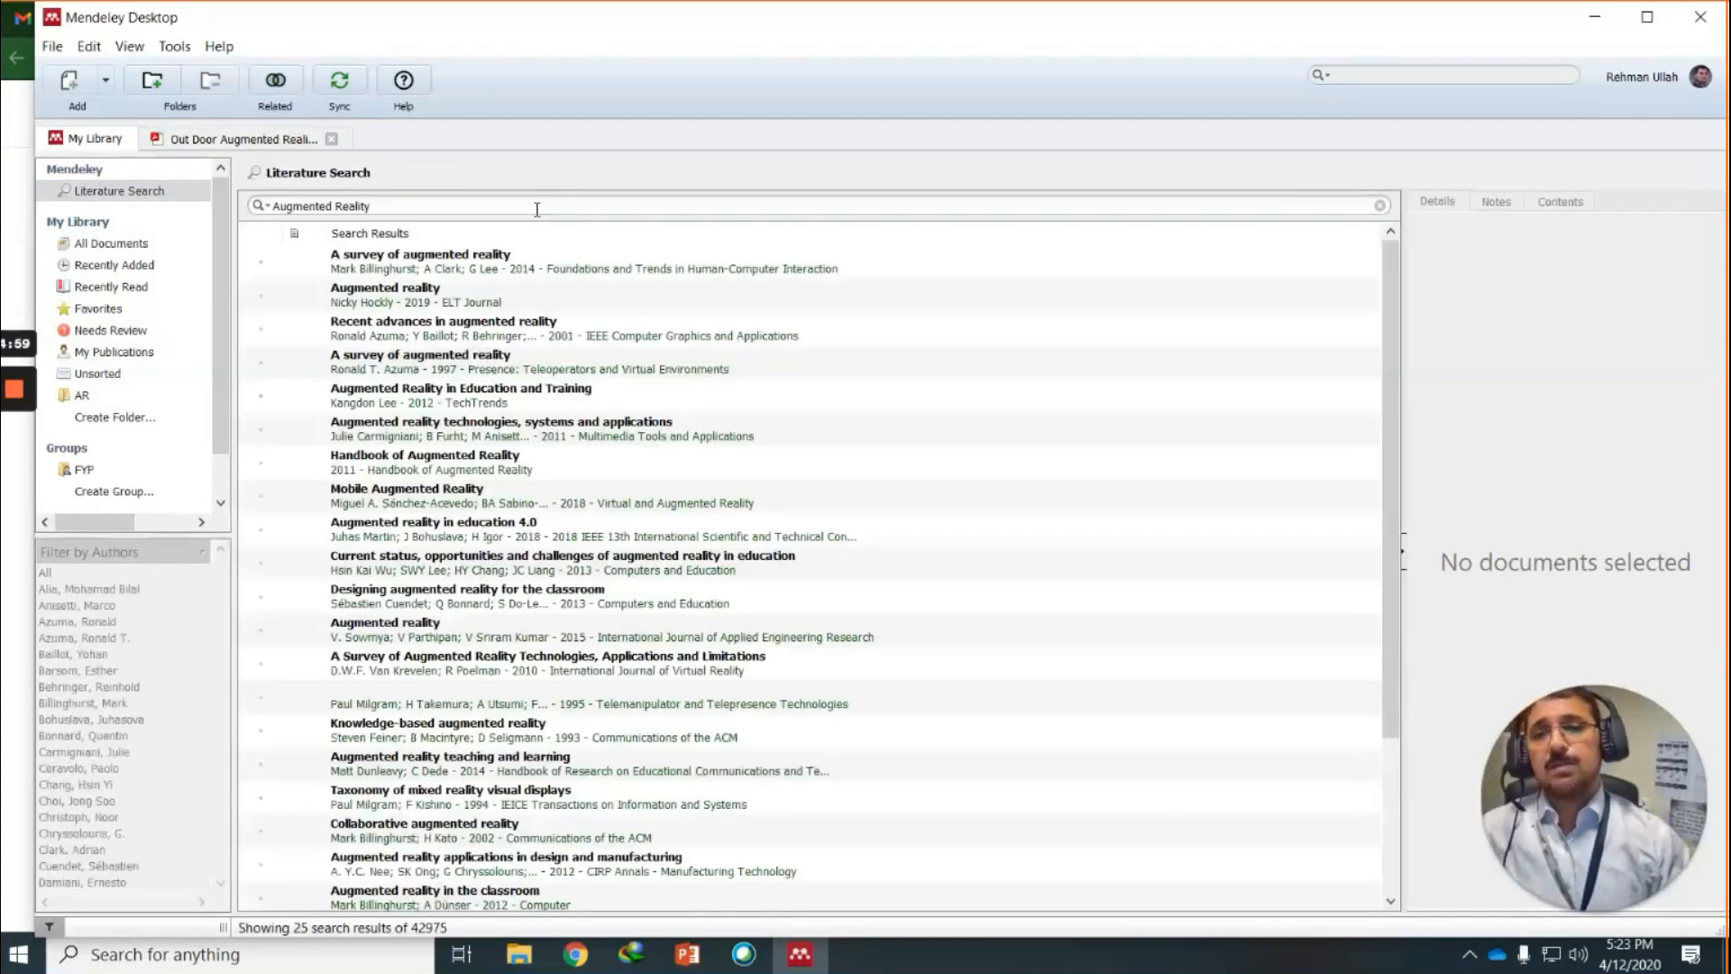
pyautogui.scroll(-3, 554, 402)
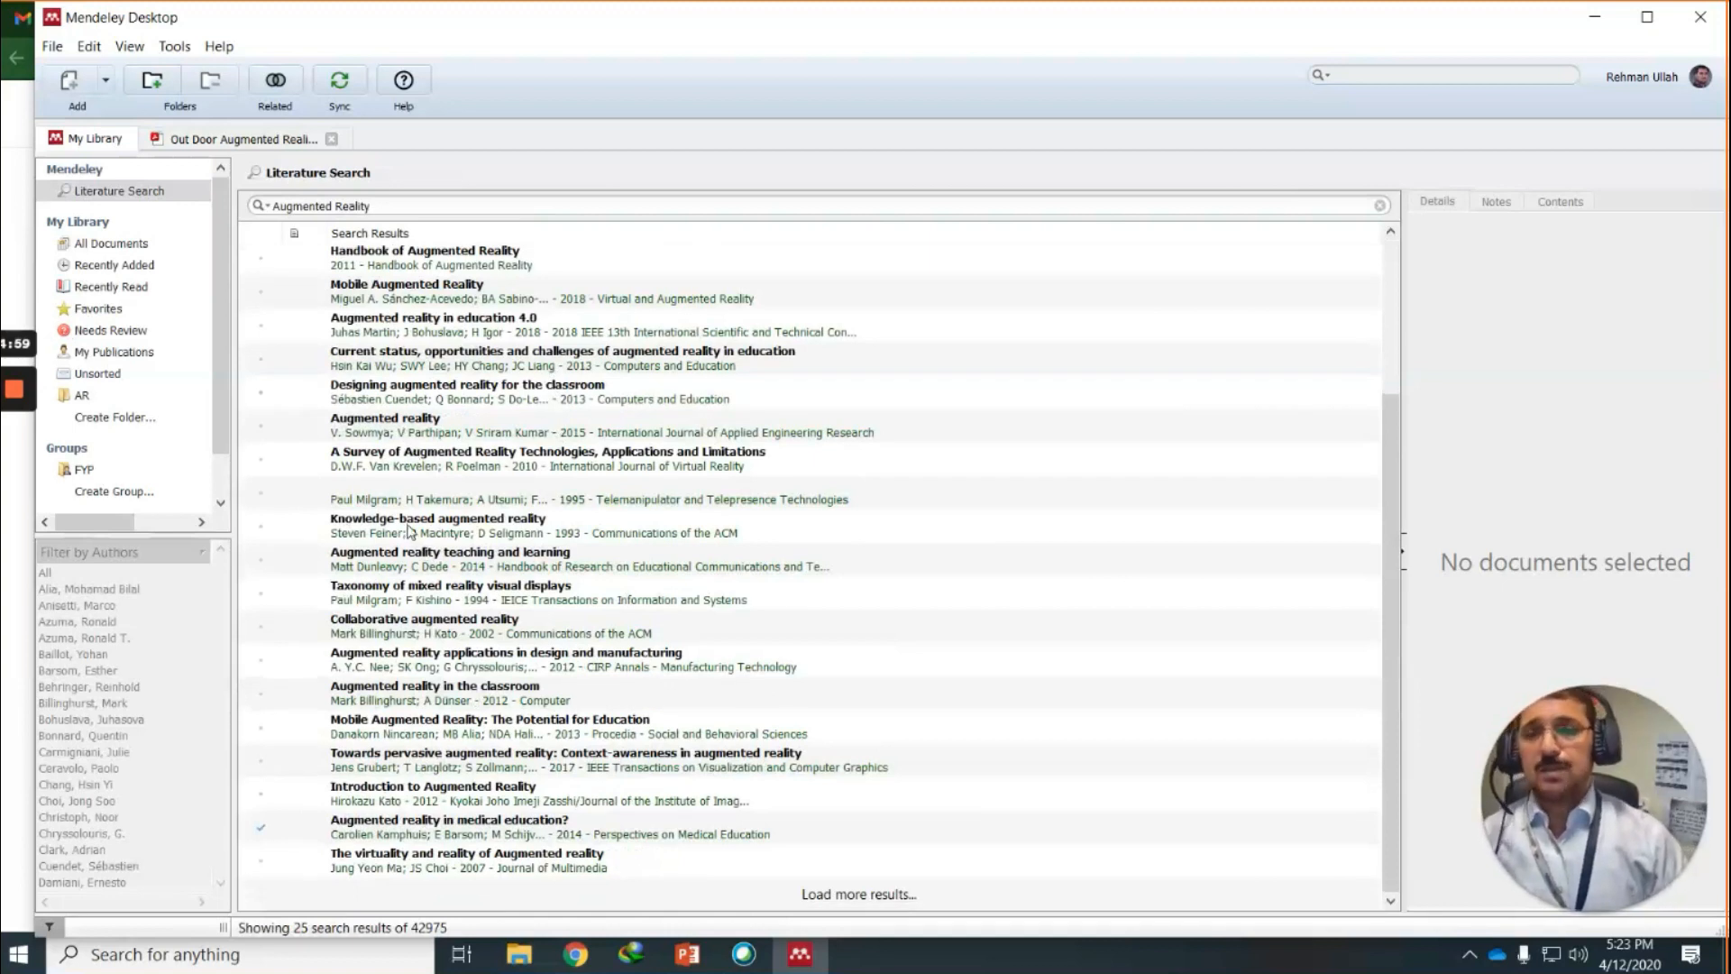
pyautogui.click(408, 530)
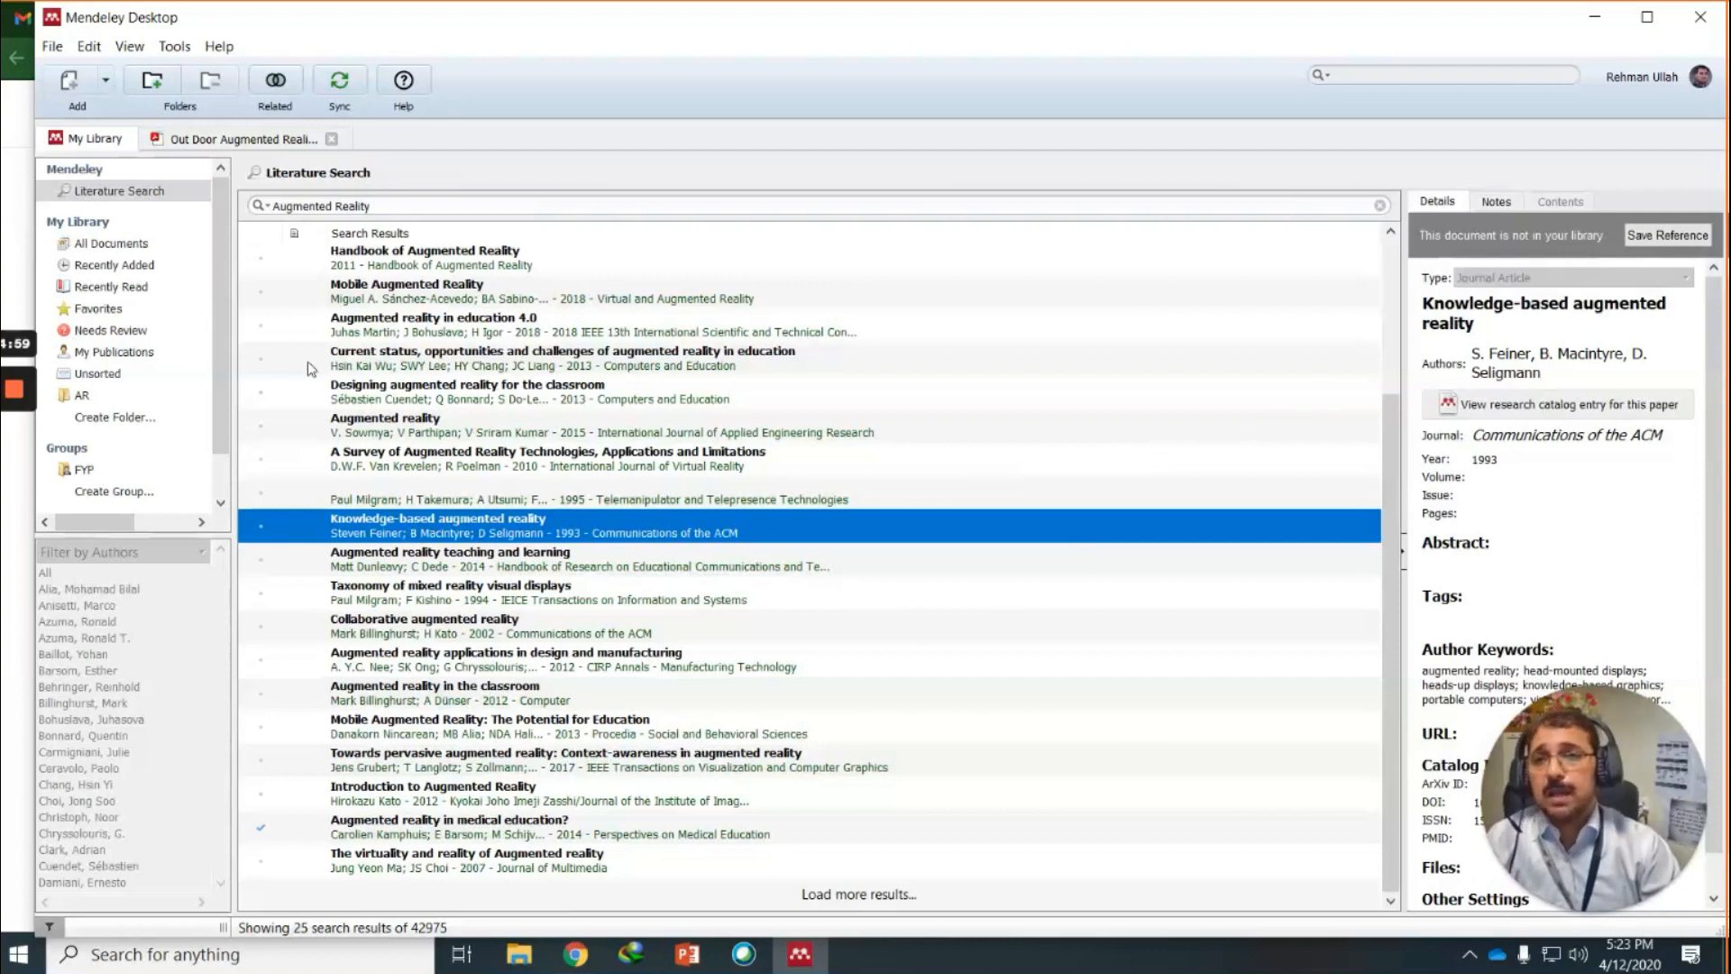
# Return to the opened SURF paper and look through its title, abstract and introduction.
pyautogui.click(242, 141)
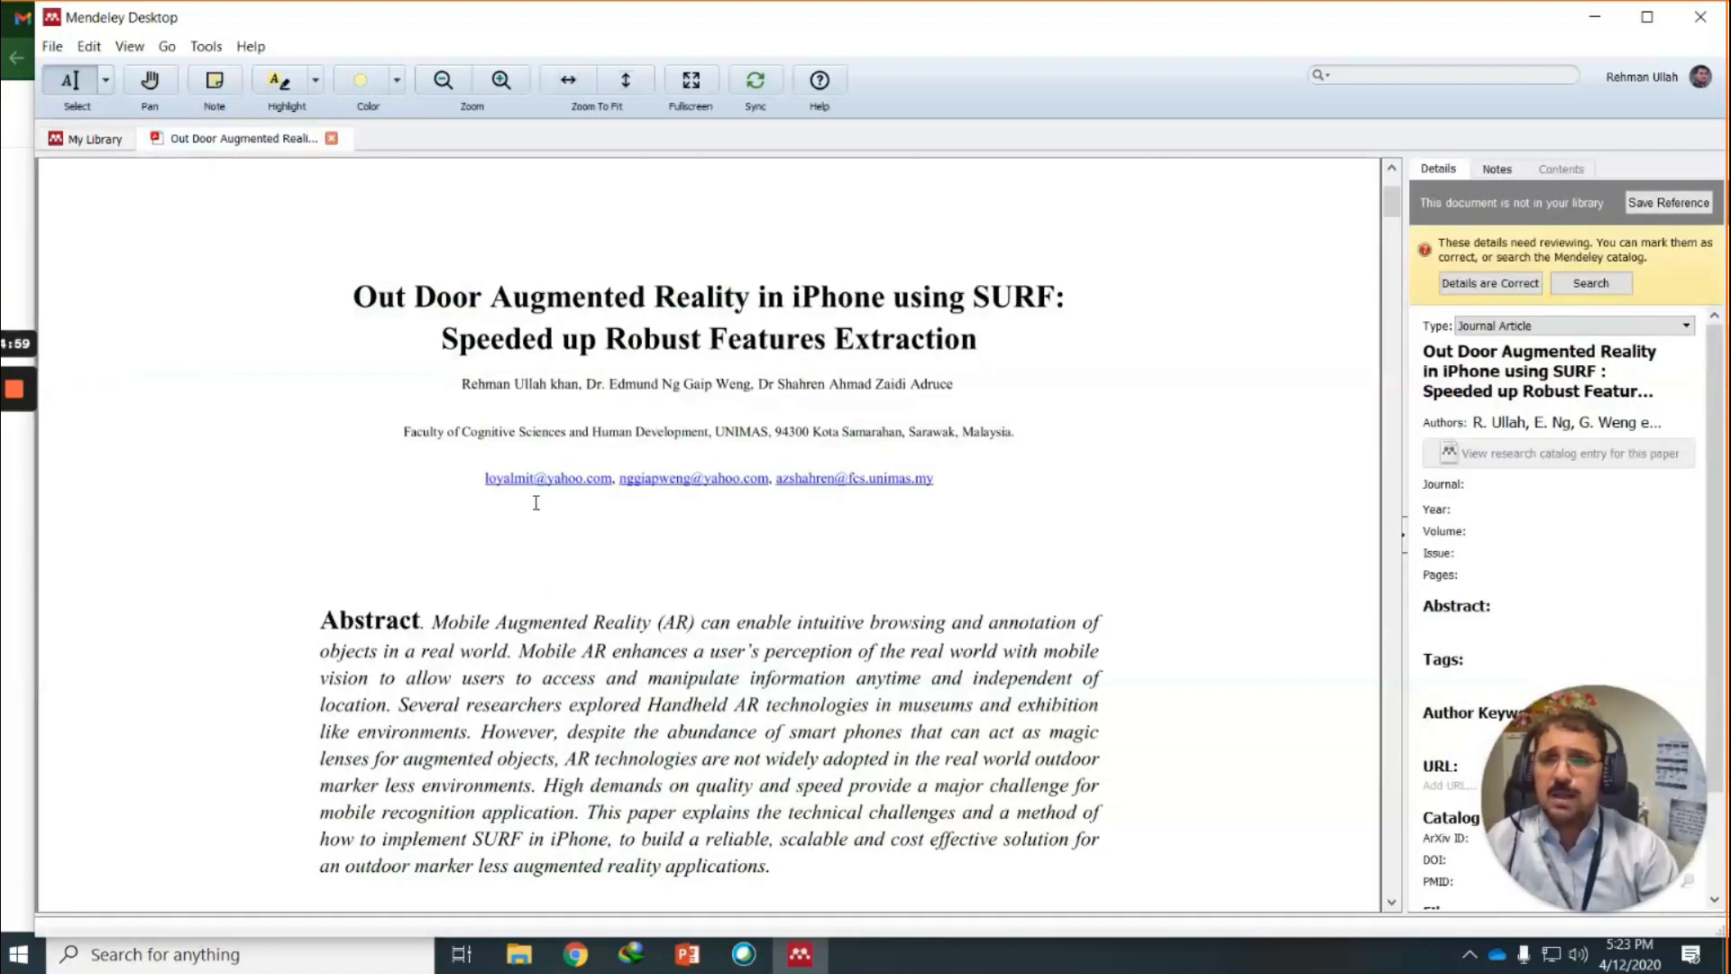
pyautogui.scroll(-3, 536, 504)
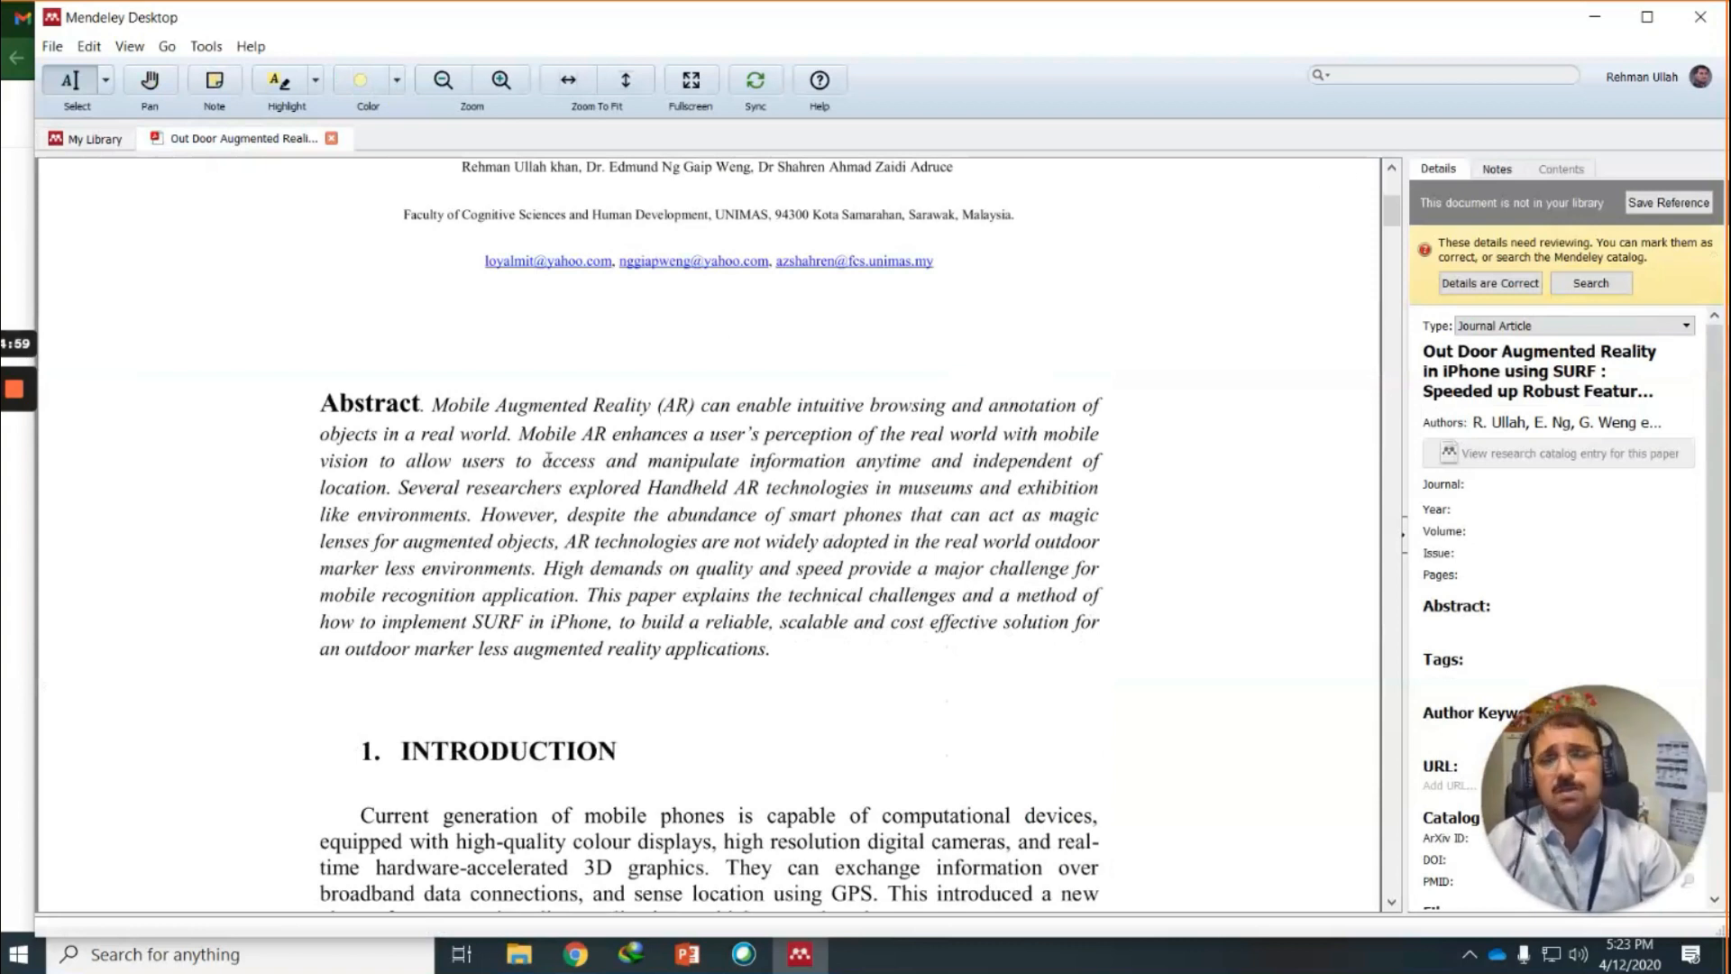
pyautogui.scroll(2, 548, 460)
pyautogui.scroll(-6, 561, 449)
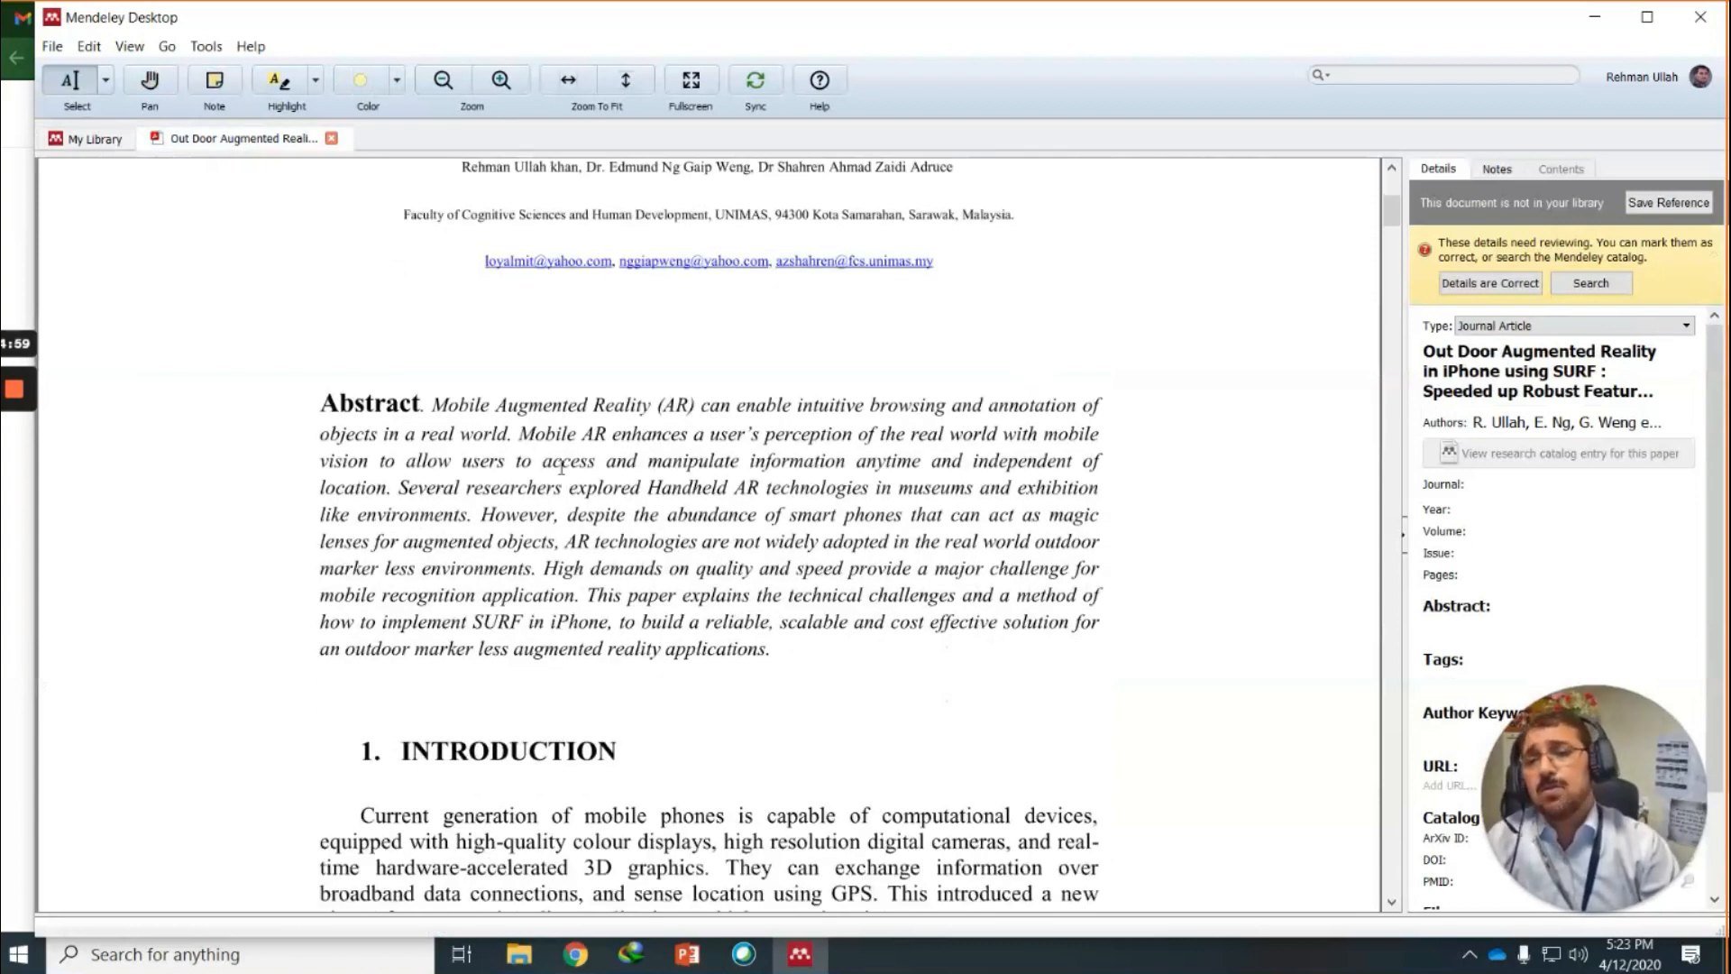
pyautogui.scroll(2, 562, 462)
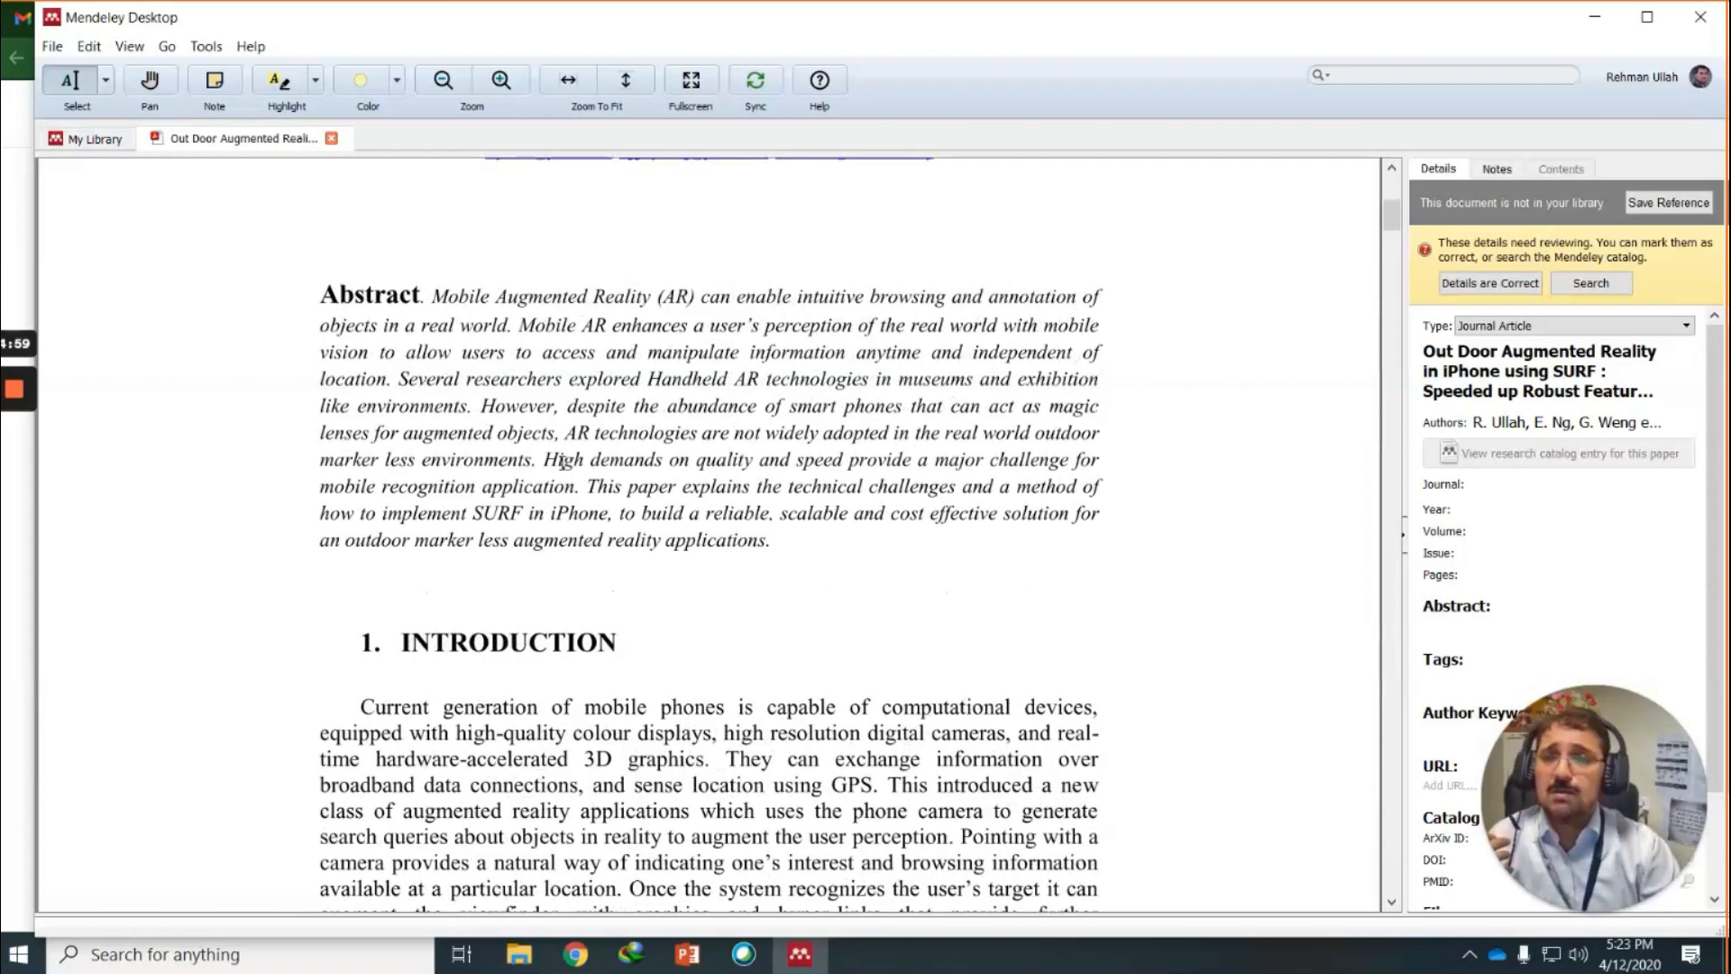
pyautogui.scroll(-1, 563, 466)
pyautogui.scroll(1, 563, 466)
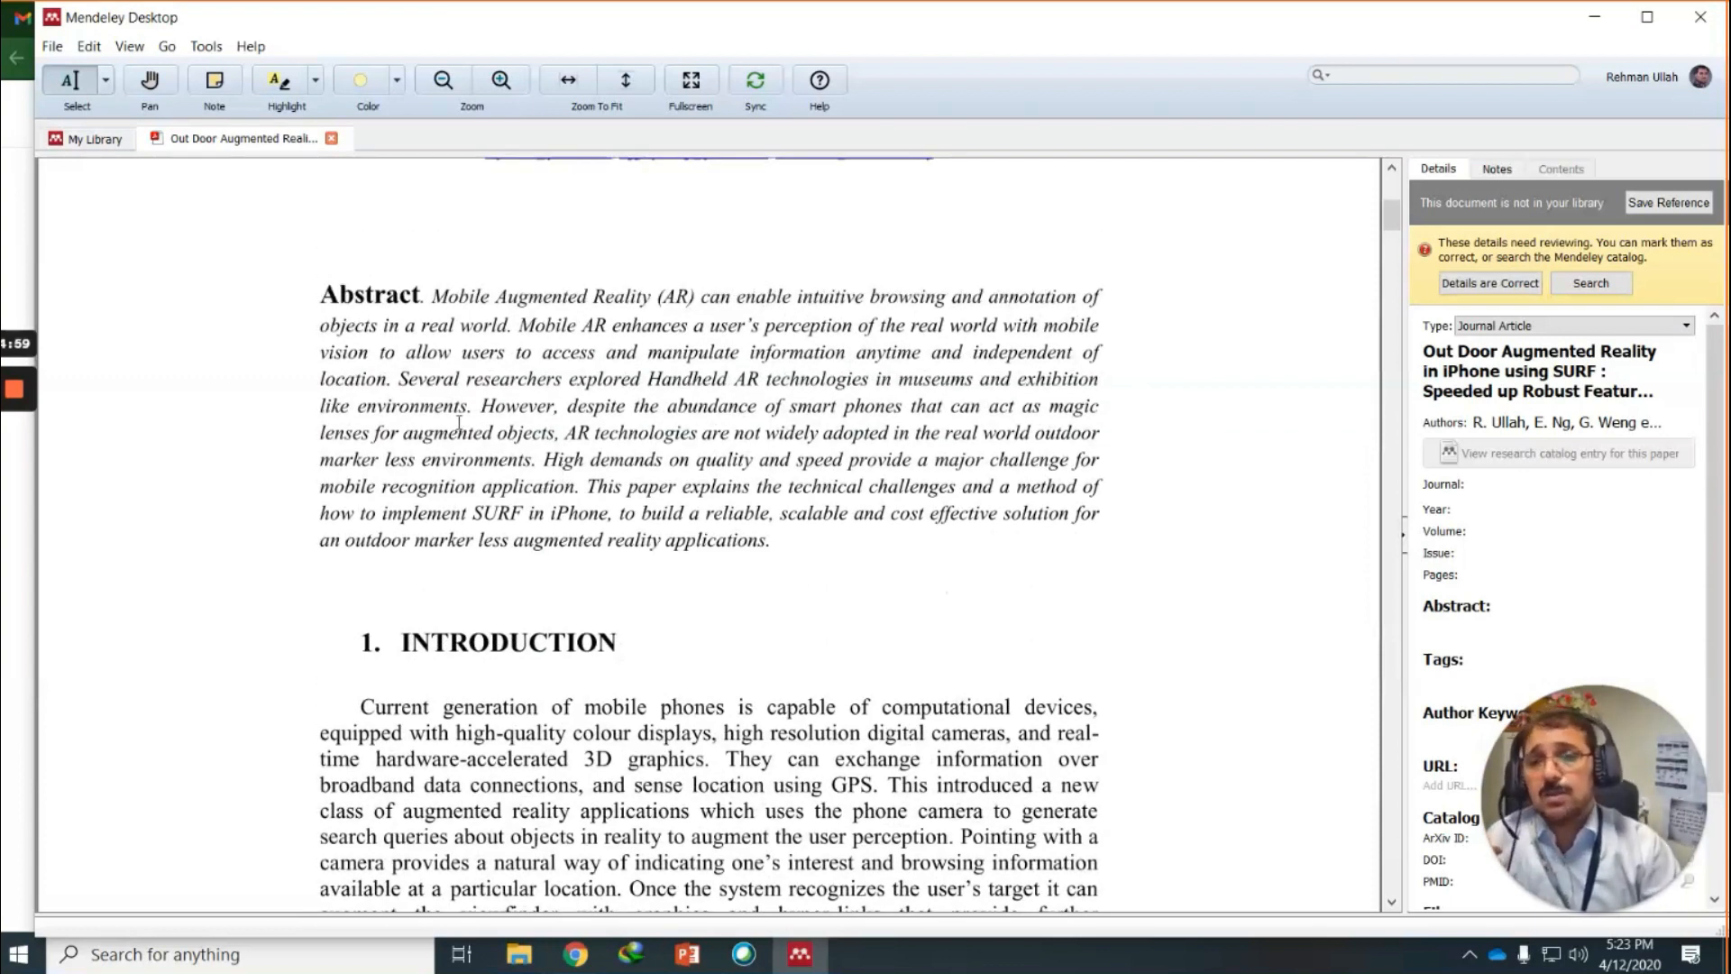
pyautogui.scroll(1, 455, 388)
pyautogui.scroll(-1, 451, 359)
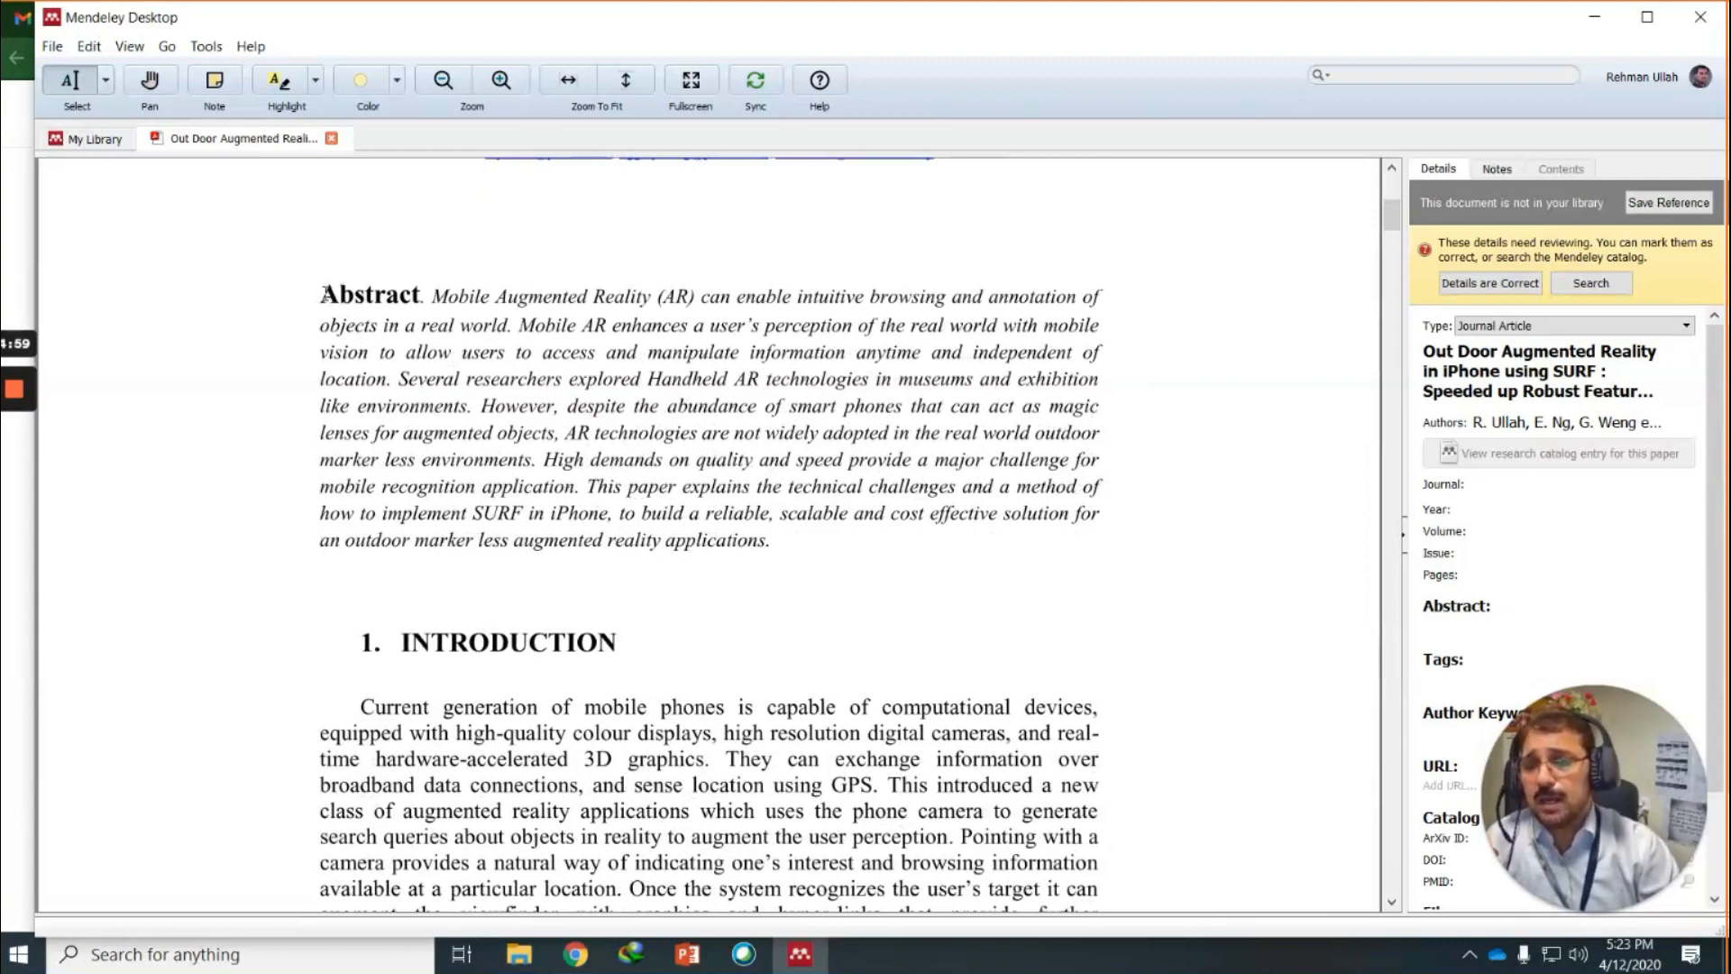
# Select the abstract's opening lines with the text selection tool, then select its last three lines instead.
pyautogui.moveTo(321, 295); pyautogui.dragTo(700, 433)
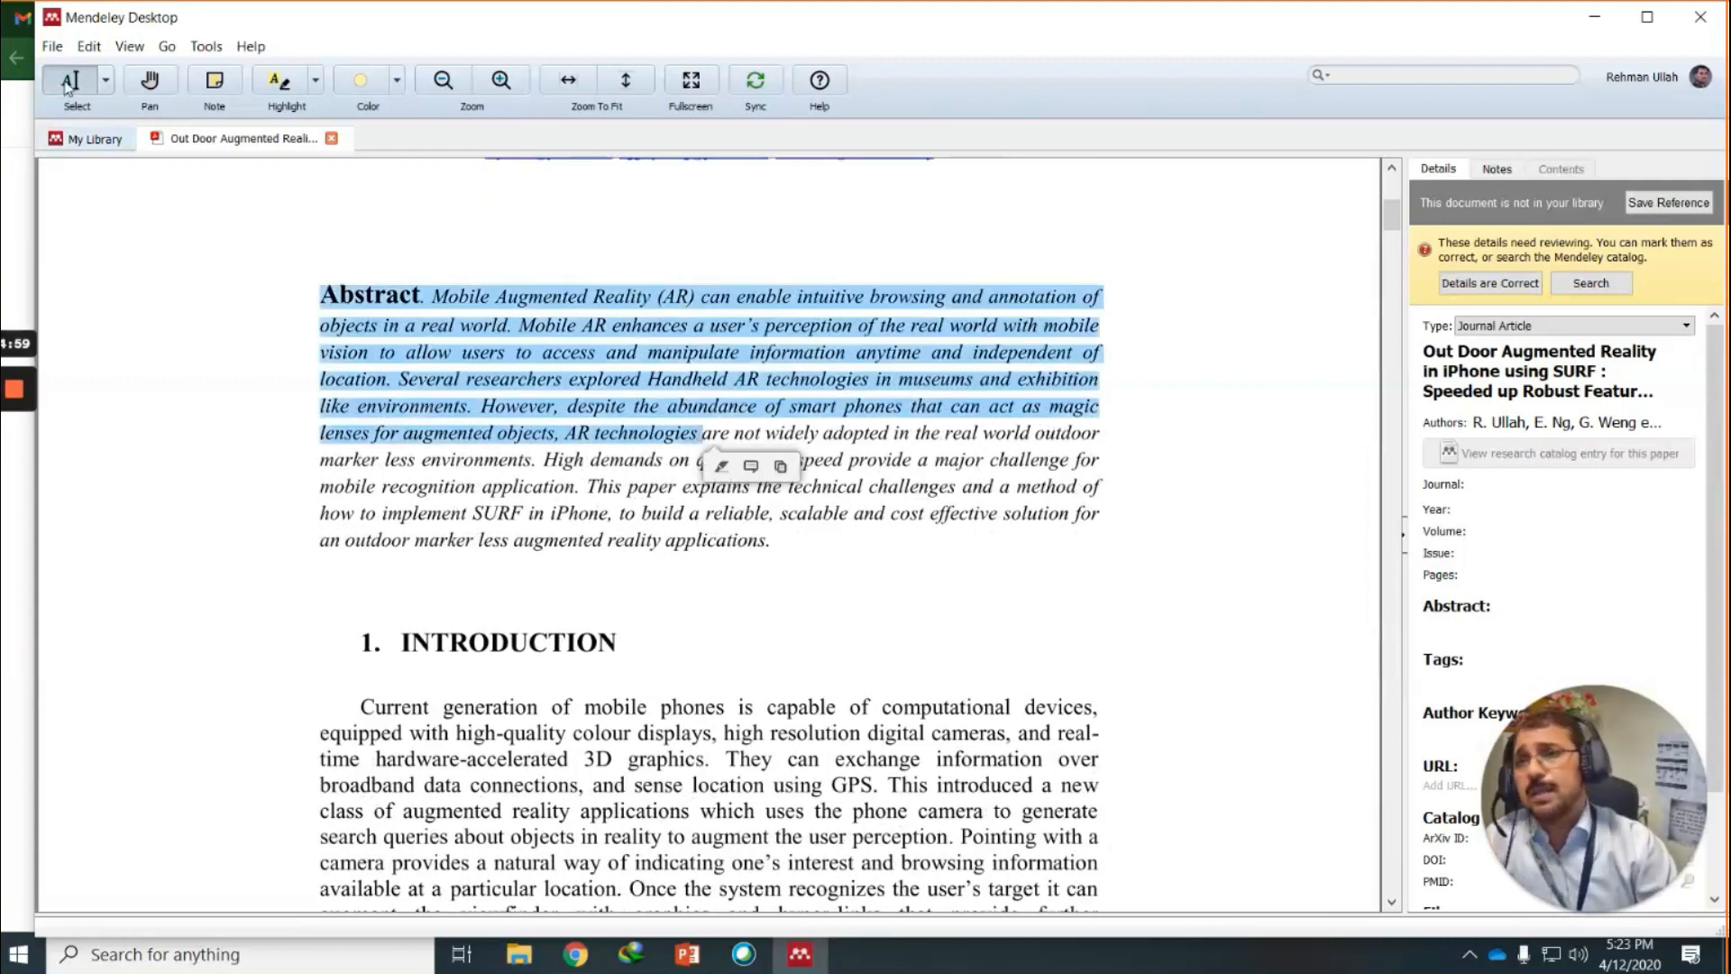
pyautogui.moveTo(325, 489); pyautogui.dragTo(463, 532)
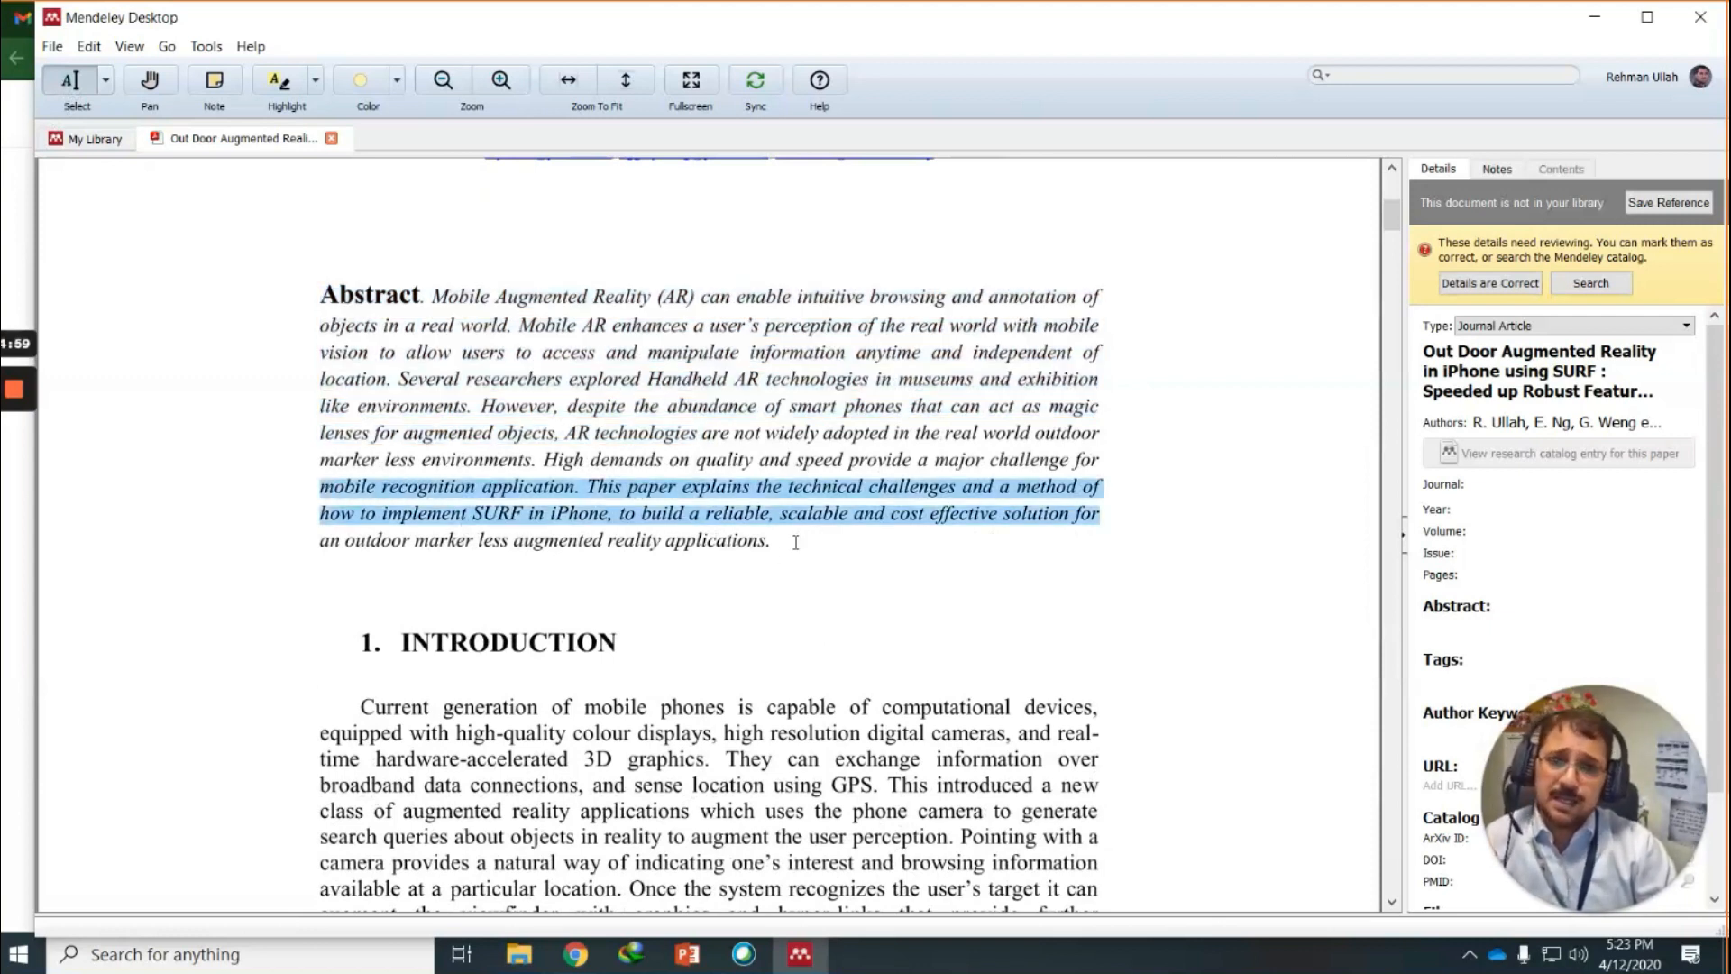
pyautogui.moveTo(795, 542); pyautogui.dragTo(775, 557)
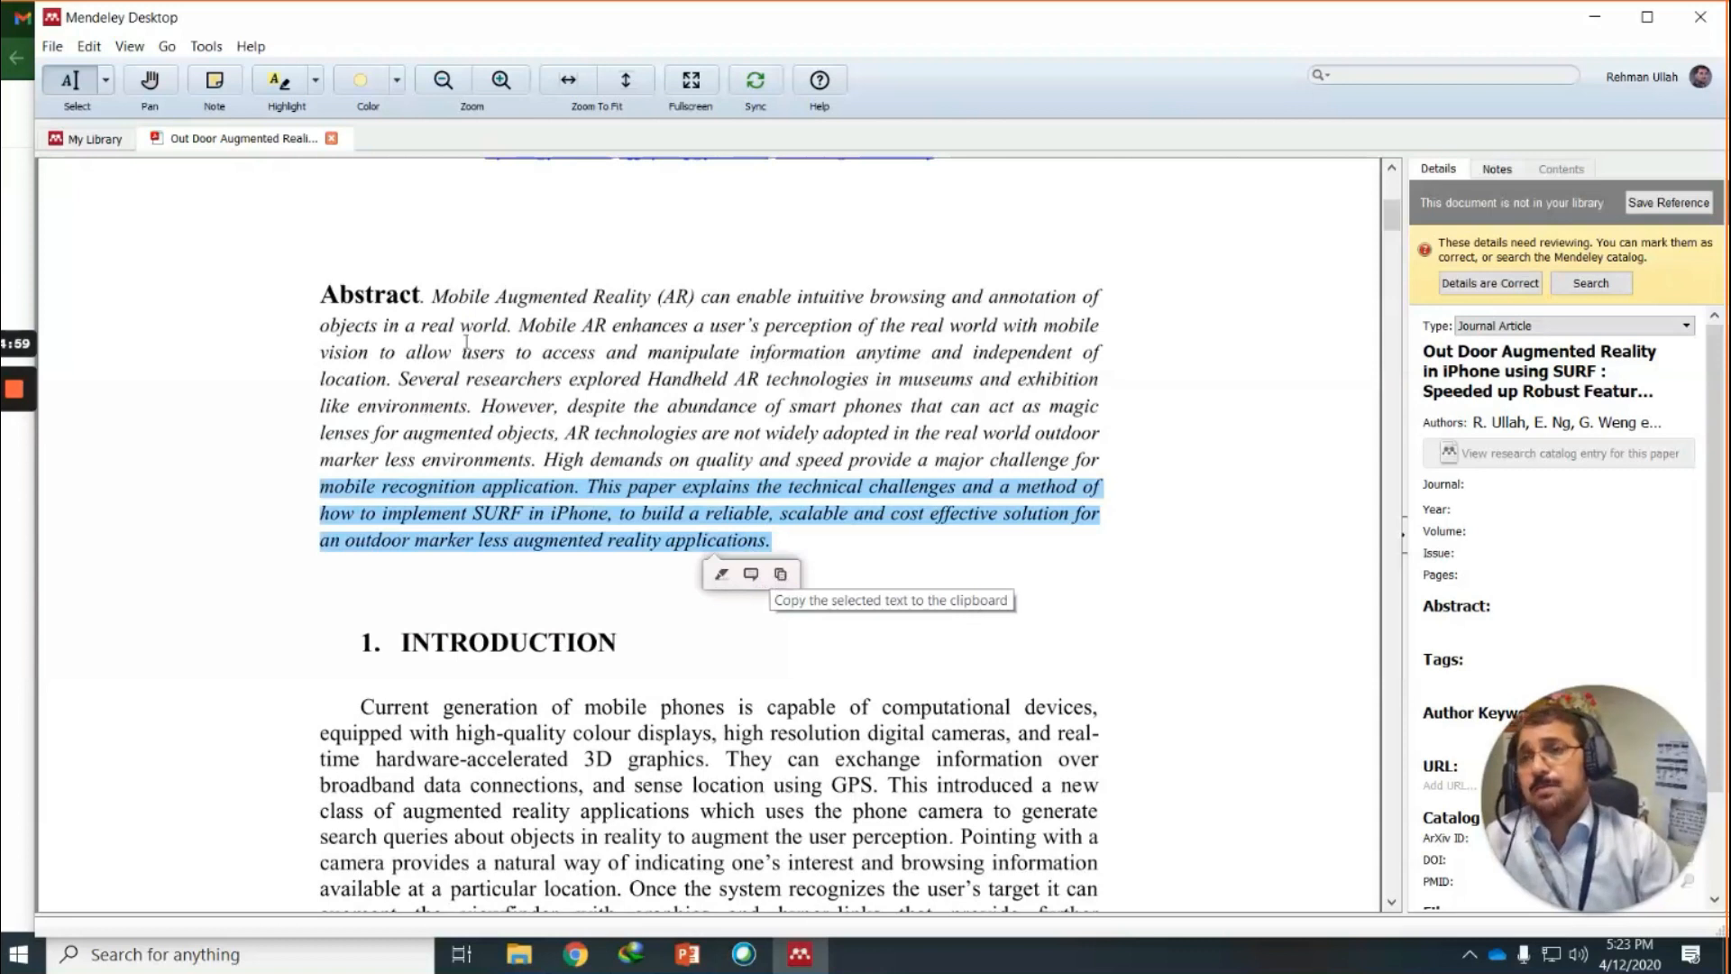
# Activate the Pan tool and move the page around the abstract and introduction.
pyautogui.click(153, 81)
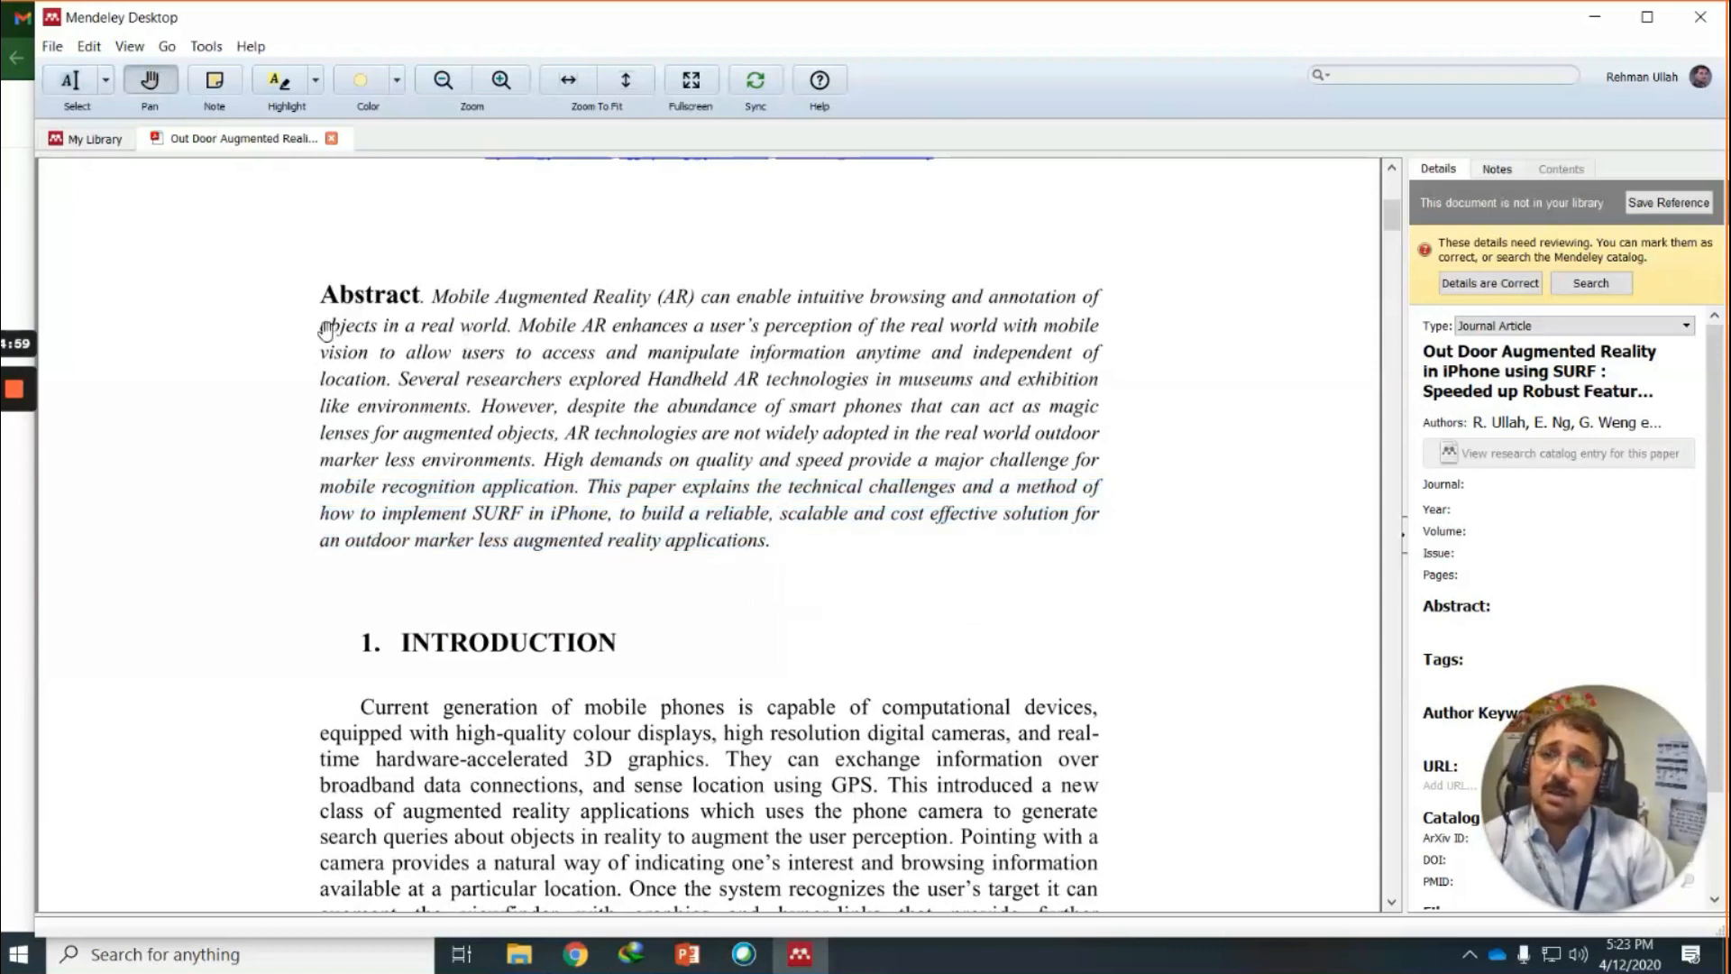
pyautogui.moveTo(328, 336); pyautogui.dragTo(336, 357)
pyautogui.scroll(4, 337, 357)
pyautogui.scroll(-5, 301, 282)
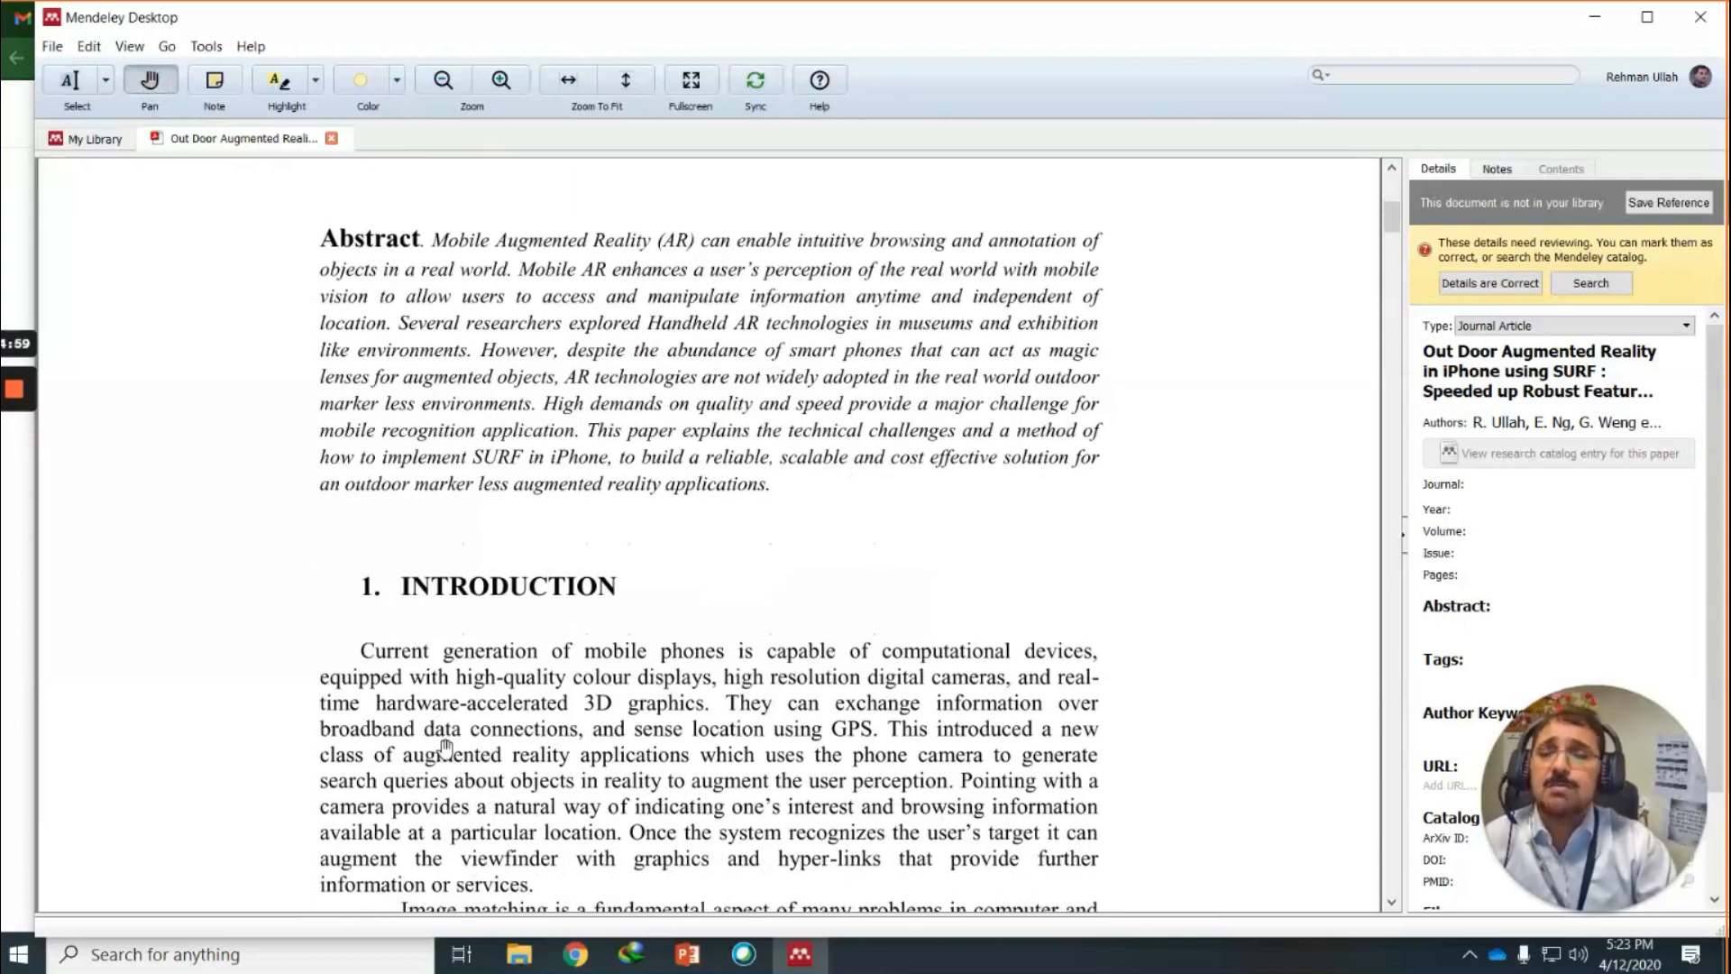
# Browse down to page 2 of the paper and return to the abstract with the Pan tool.
pyautogui.scroll(-10, 412, 727)
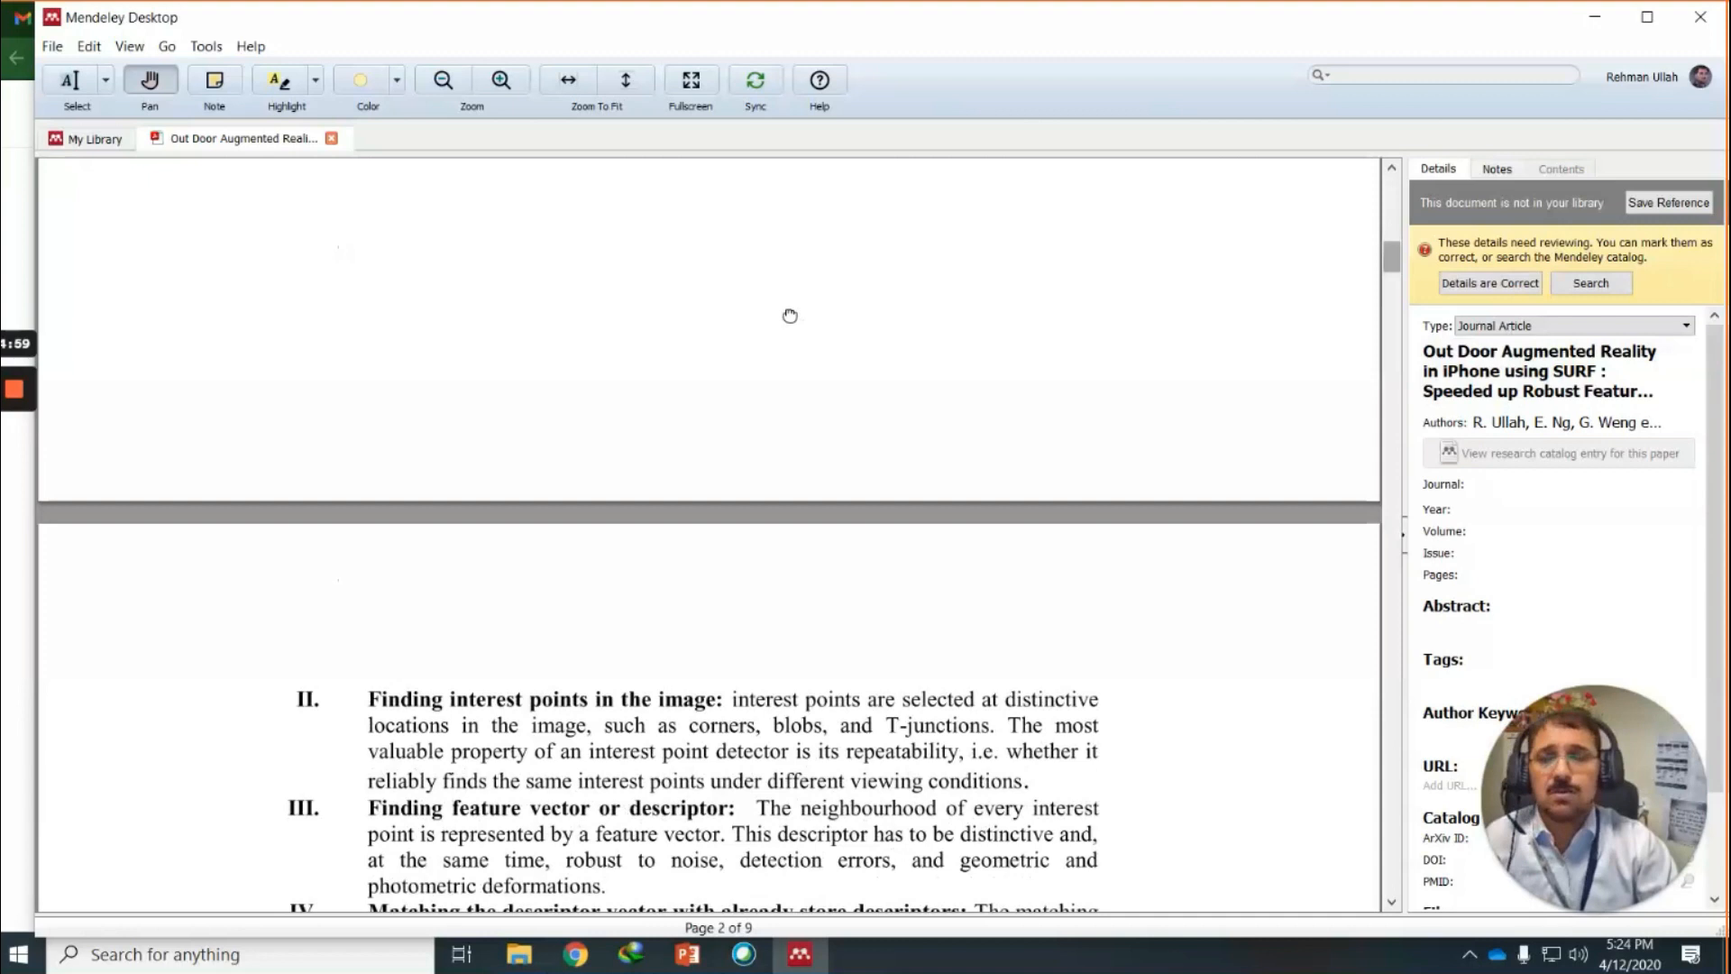
pyautogui.moveTo(788, 317); pyautogui.dragTo(750, 682)
pyautogui.moveTo(696, 337); pyautogui.dragTo(679, 658)
pyautogui.moveTo(734, 456); pyautogui.dragTo(762, 566)
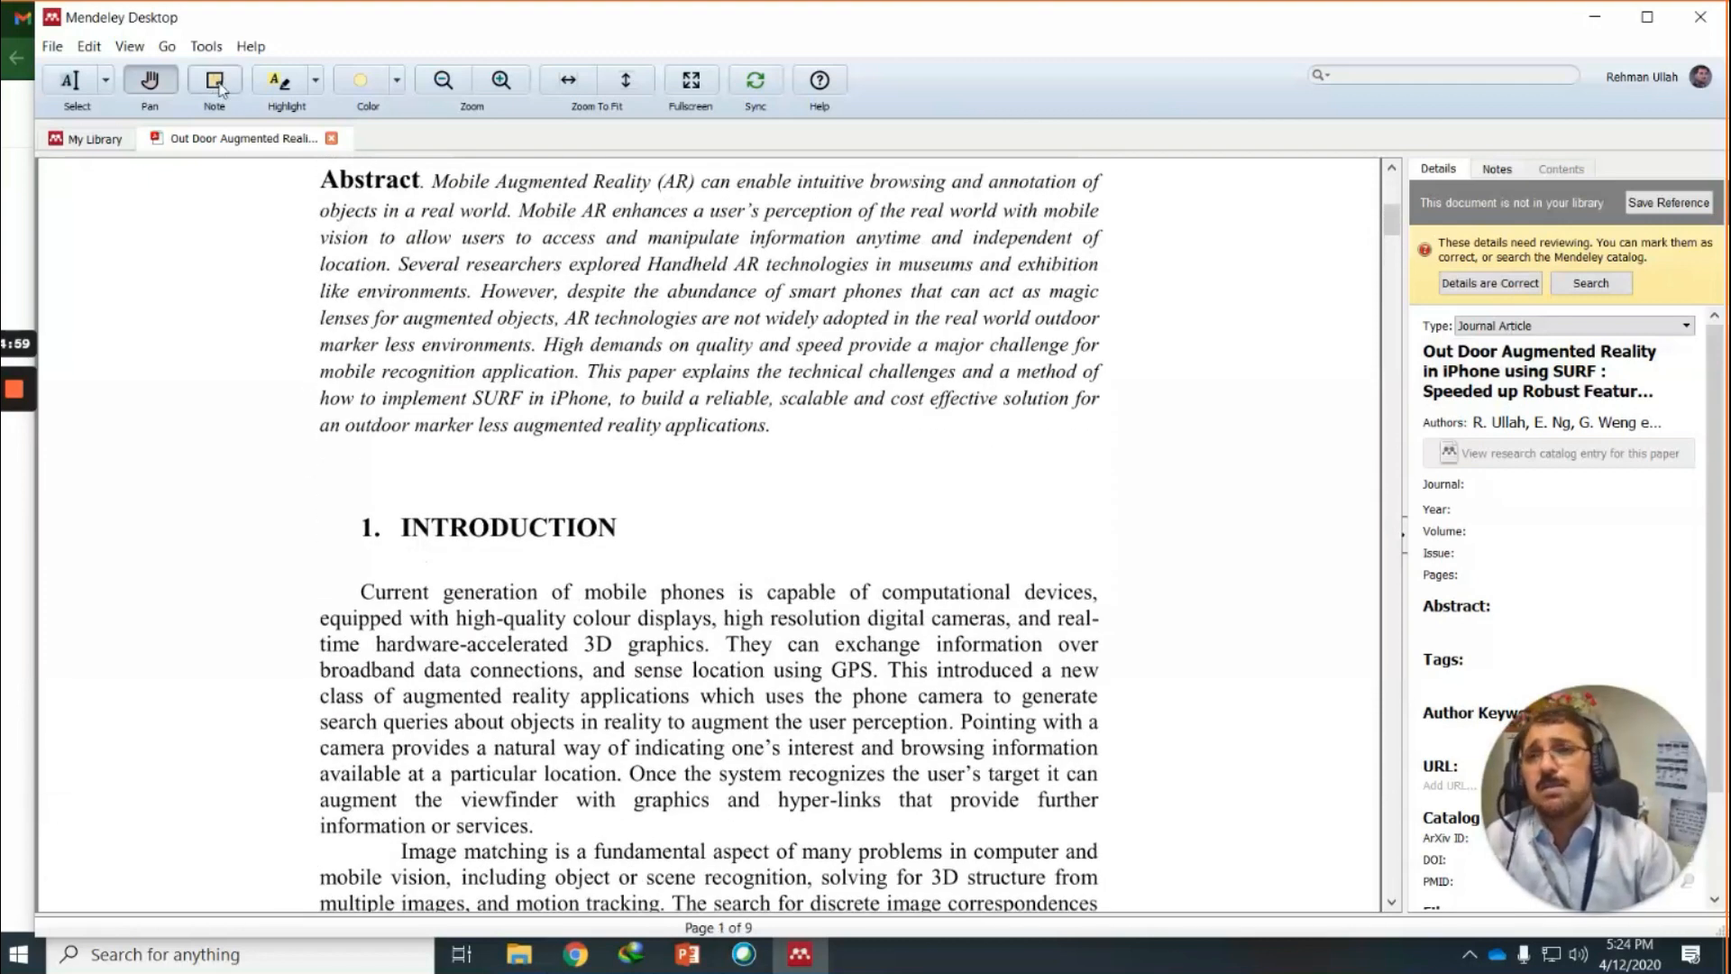
# Add a note reading "vbvbvcbvc" in the margin beside the abstract and move its popup further out from the text.
pyautogui.click(216, 83)
pyautogui.click(188, 361)
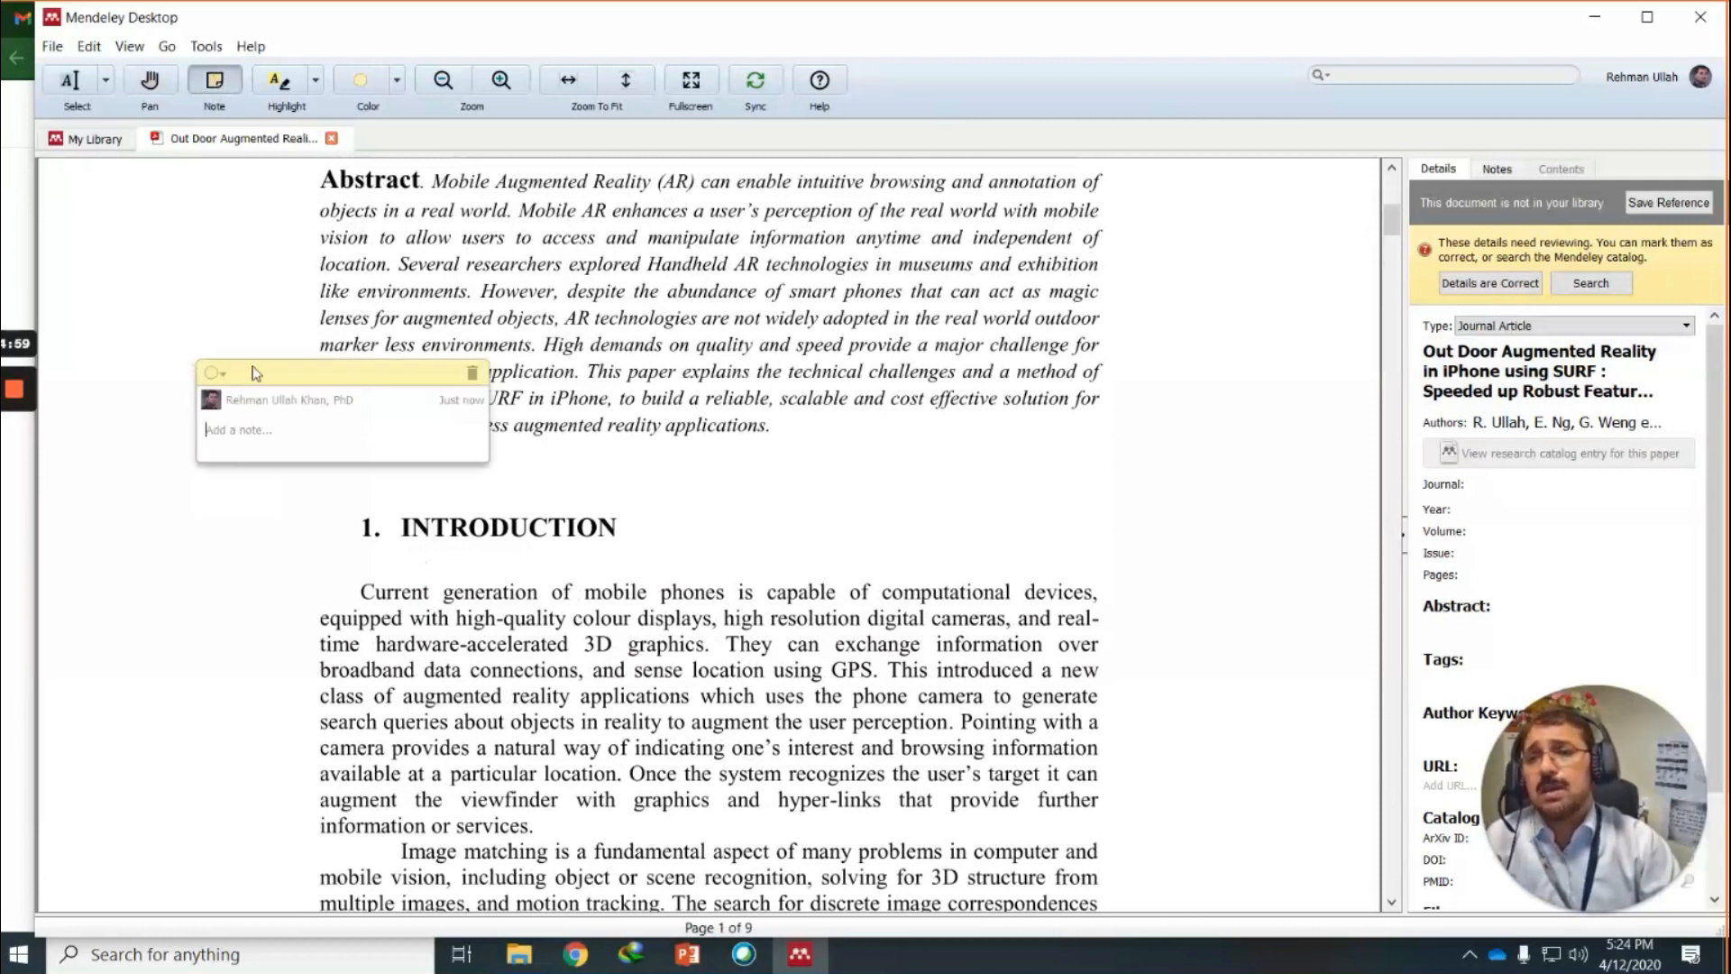
pyautogui.moveTo(314, 382); pyautogui.dragTo(155, 322)
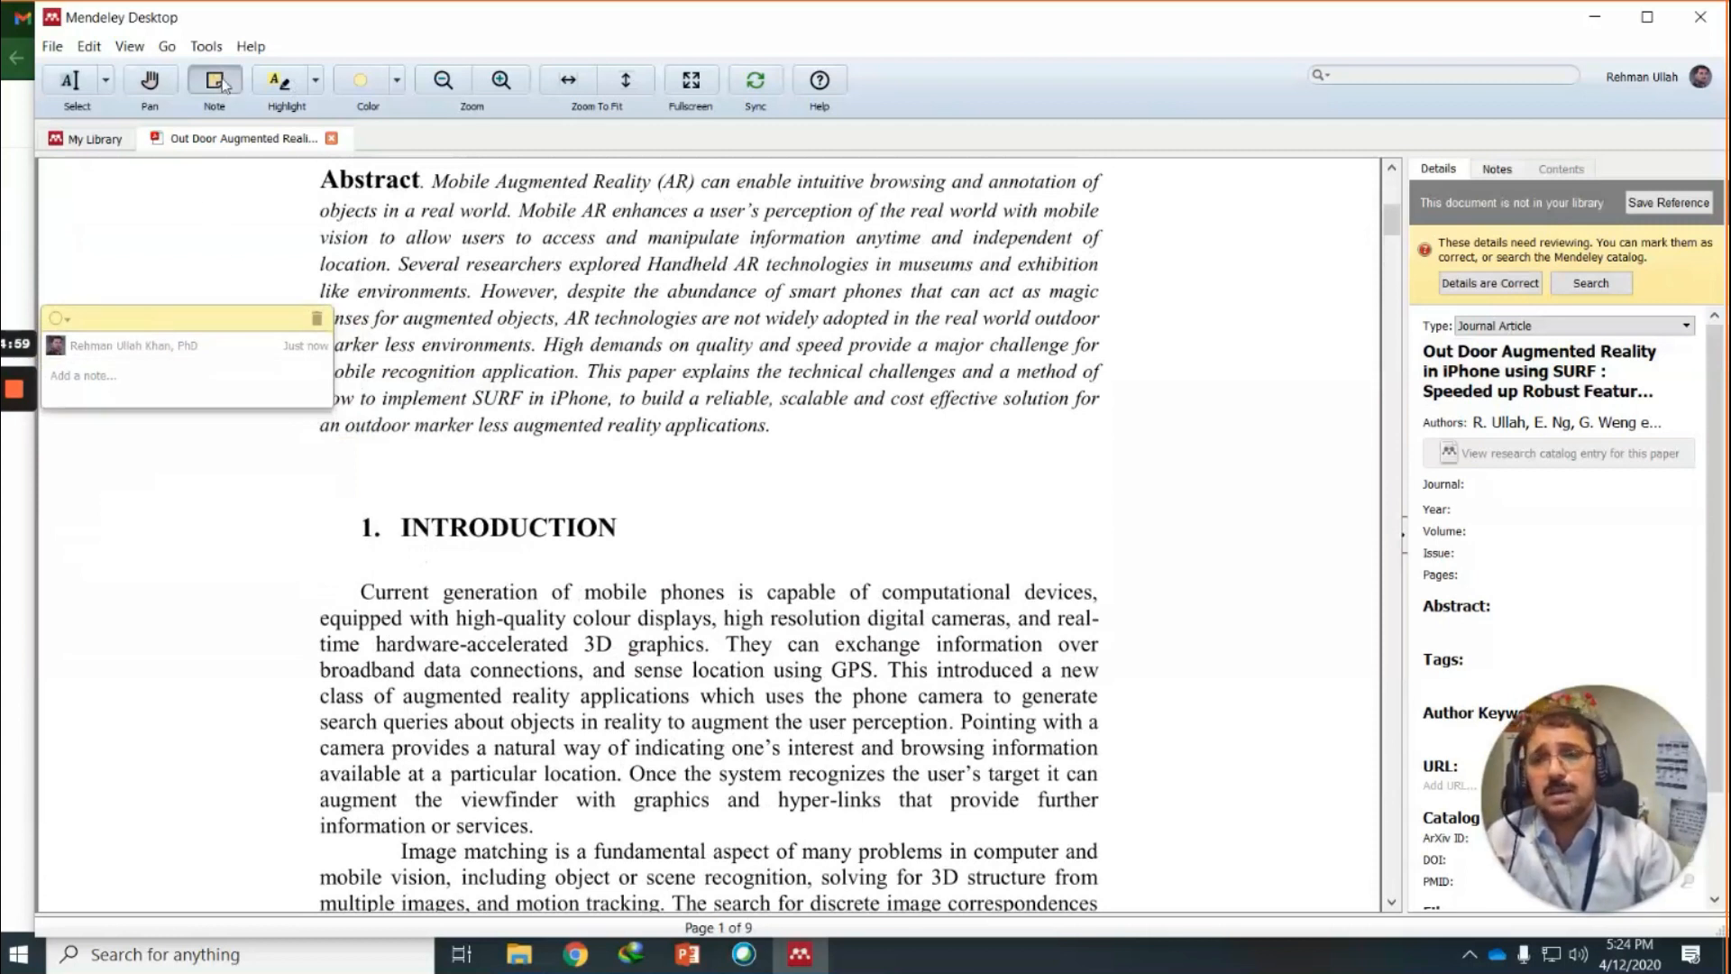
pyautogui.click(100, 377)
pyautogui.write('vbv')
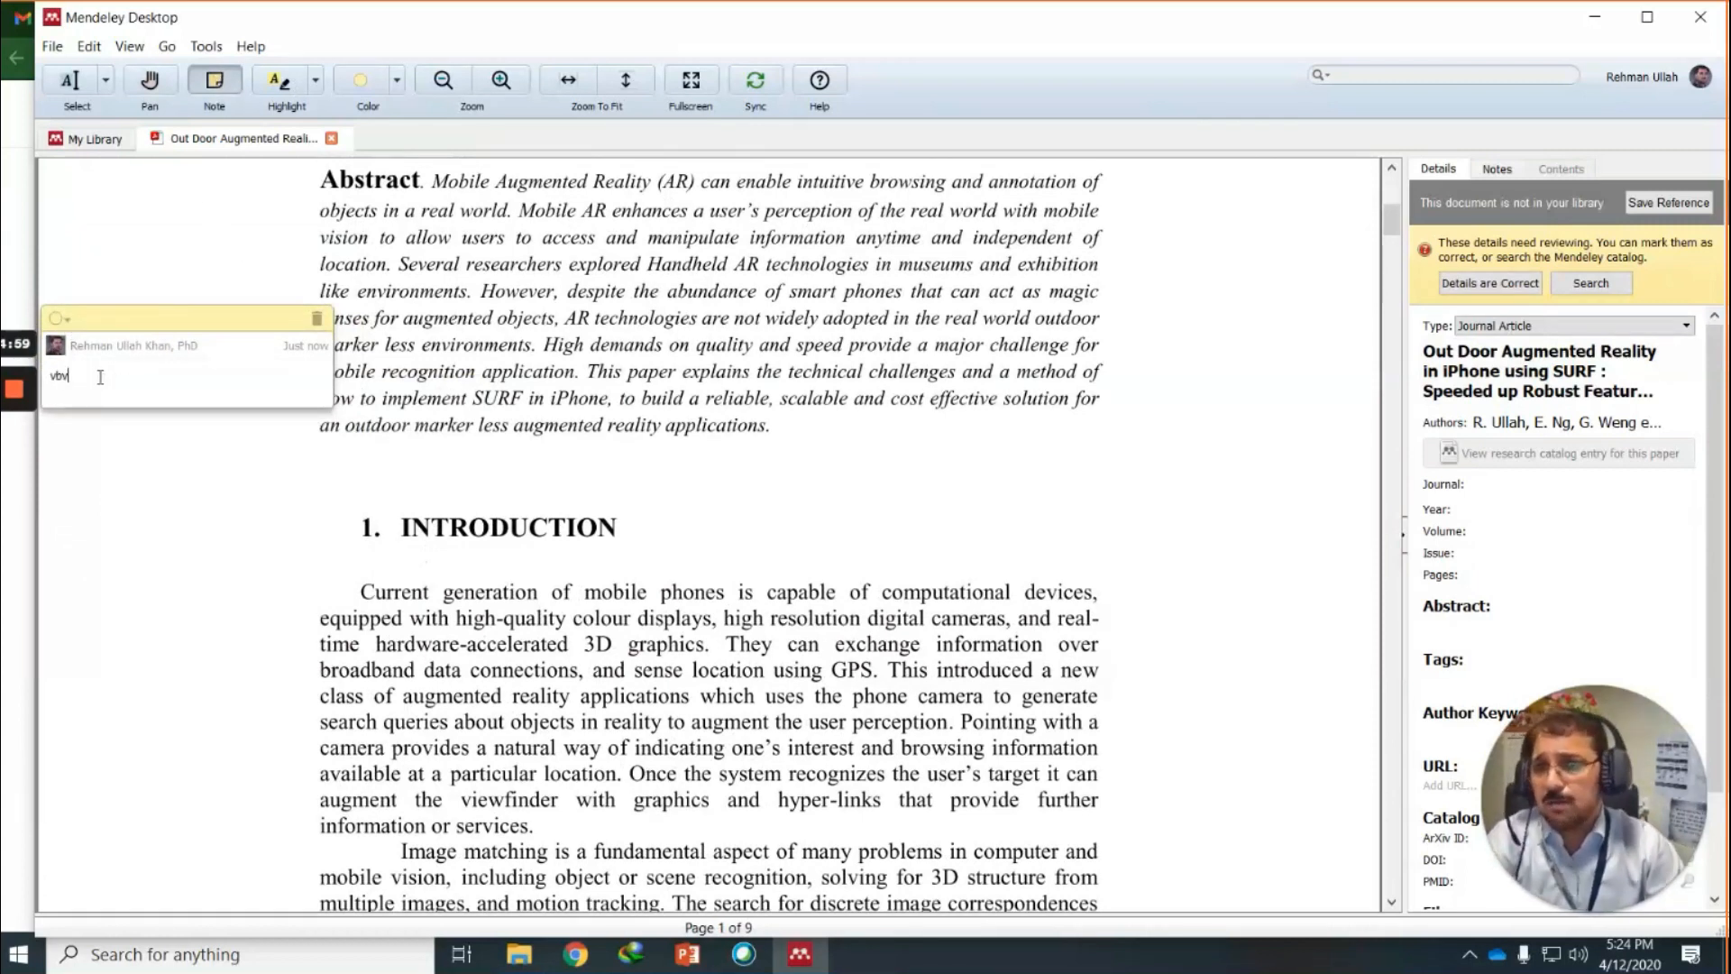
# Change the abstract note's color to red and display it in the paper's list of private annotations.
pyautogui.click(68, 321)
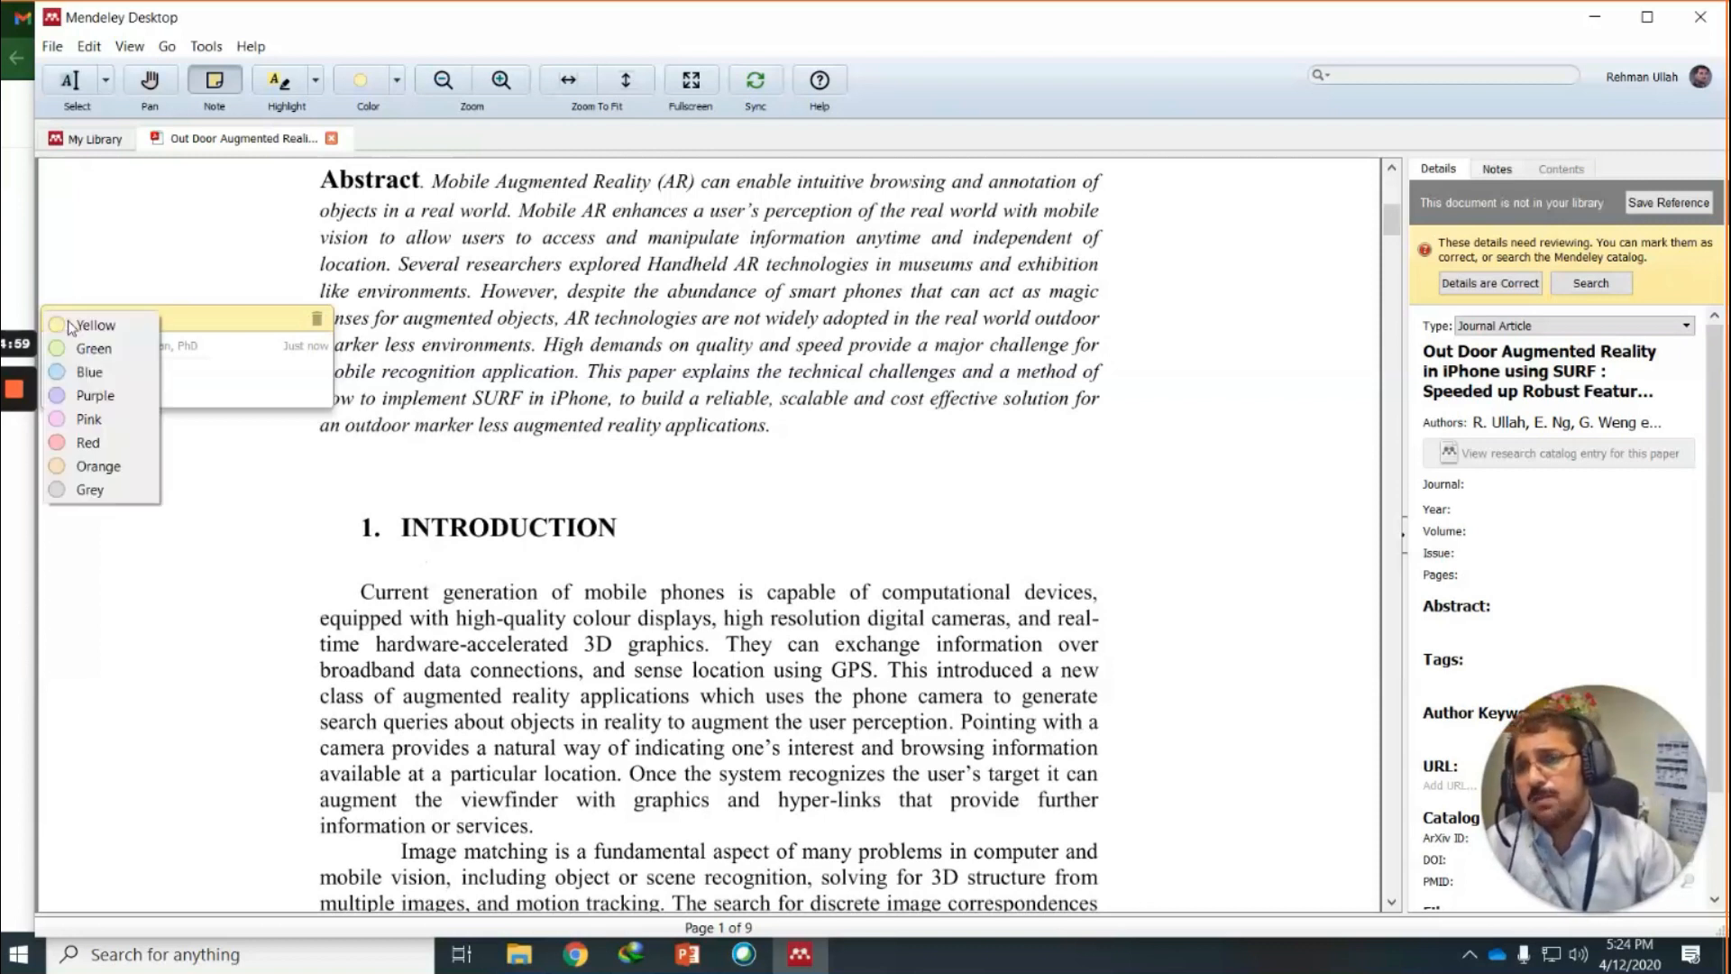
pyautogui.click(94, 442)
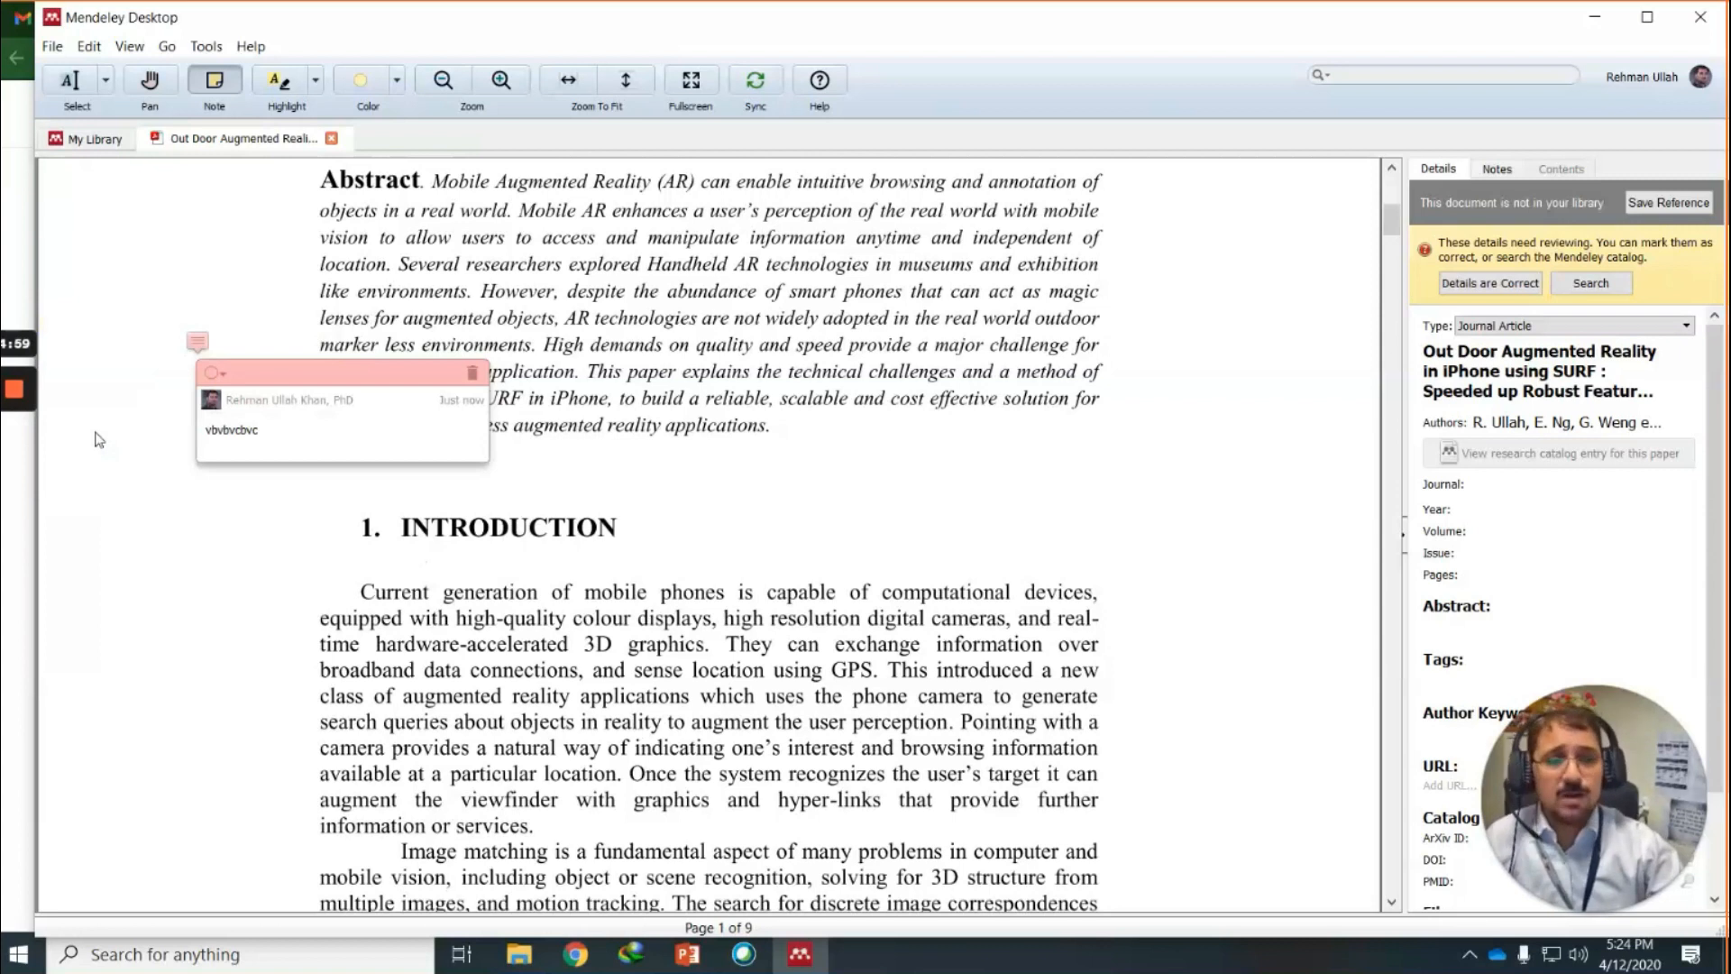
pyautogui.moveTo(306, 386); pyautogui.dragTo(238, 309)
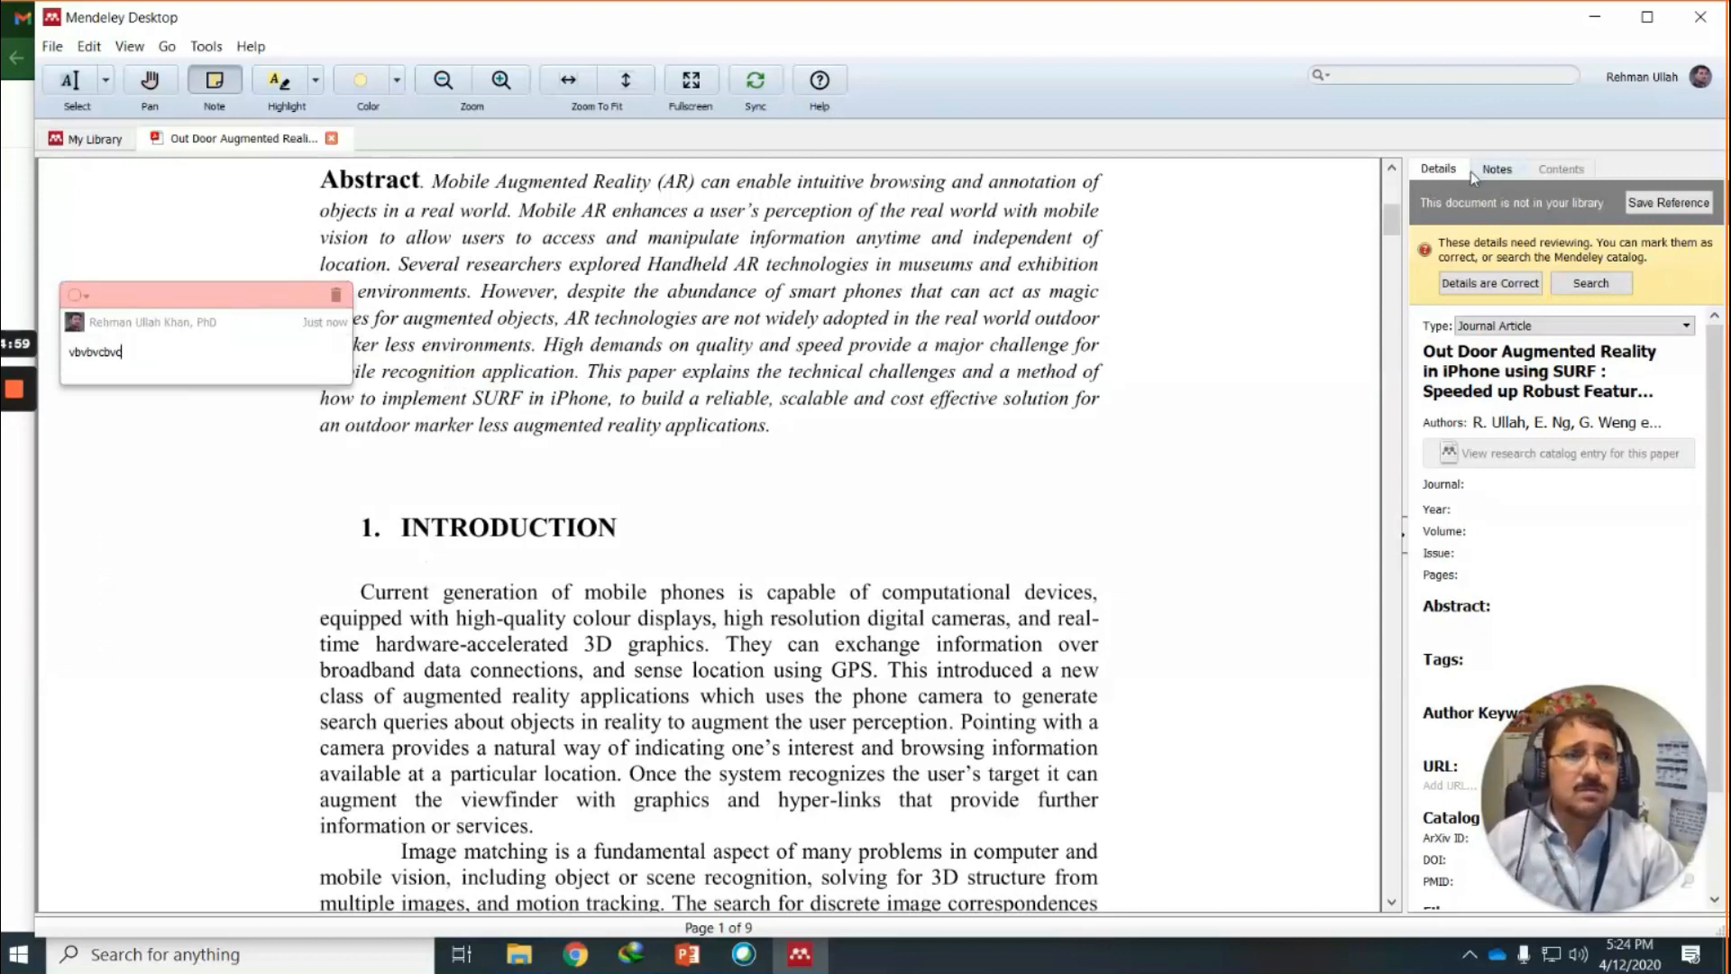
pyautogui.click(1497, 169)
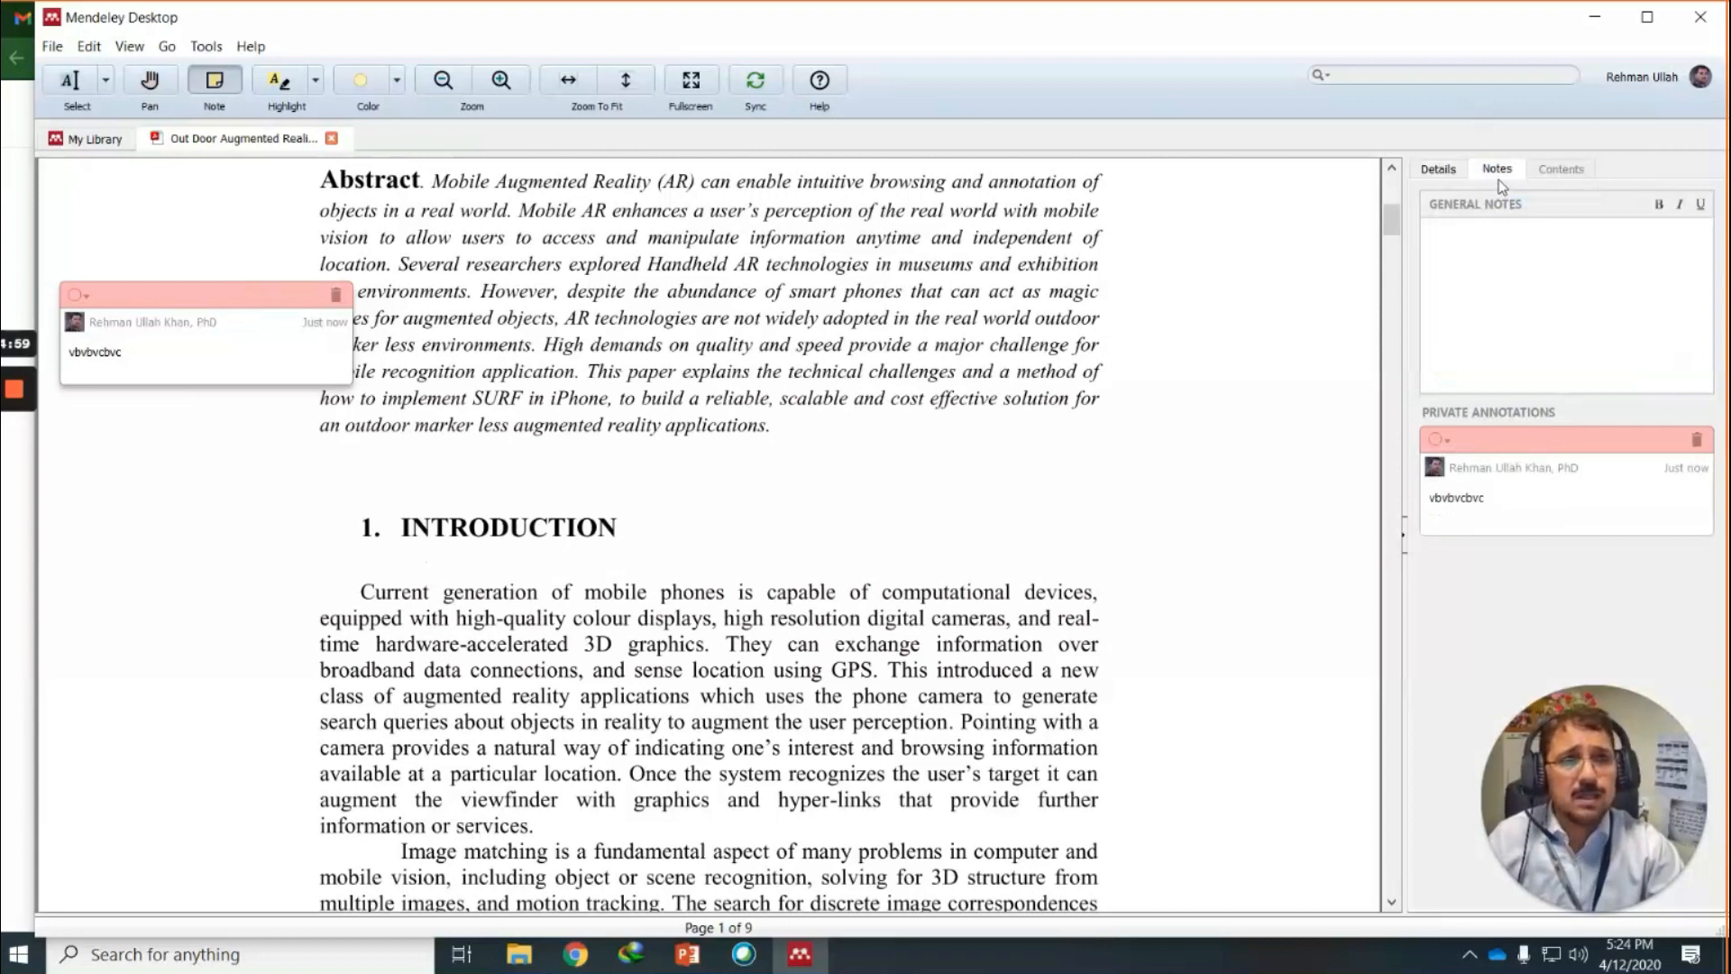
# Add a second, yellow note reading "bfvcb" in the margin beside the Introduction heading.
pyautogui.click(84, 622)
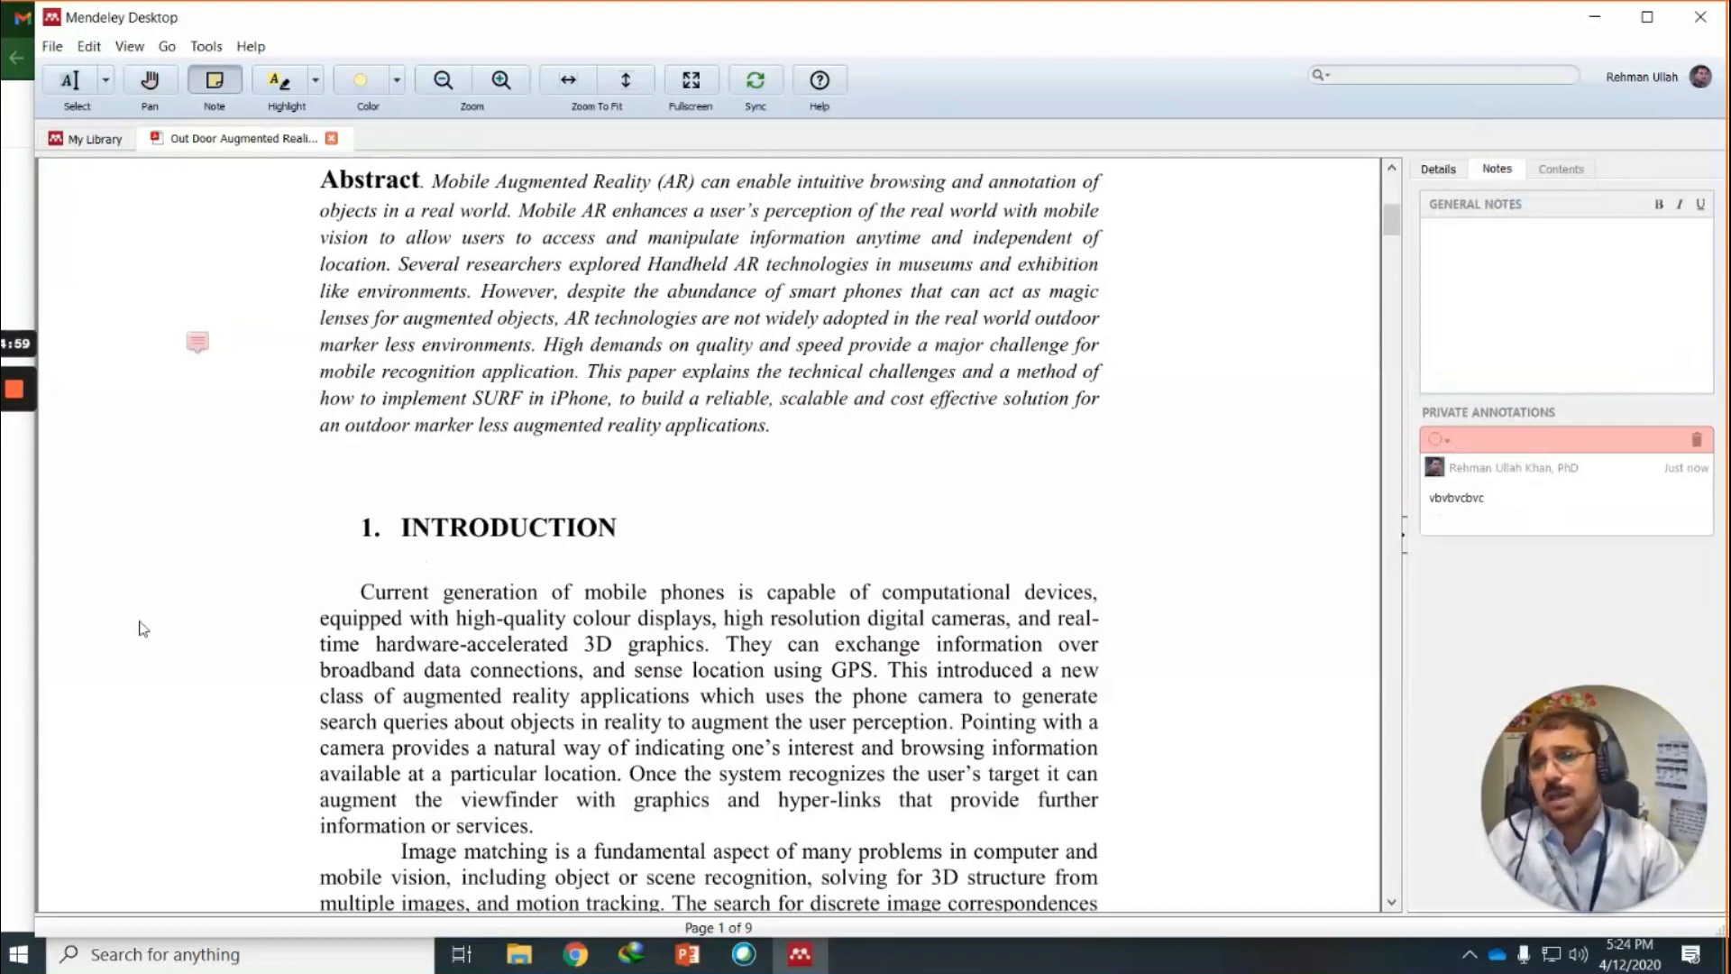
pyautogui.click(113, 524)
pyautogui.moveTo(230, 539); pyautogui.dragTo(180, 489)
pyautogui.write('bfvcb')
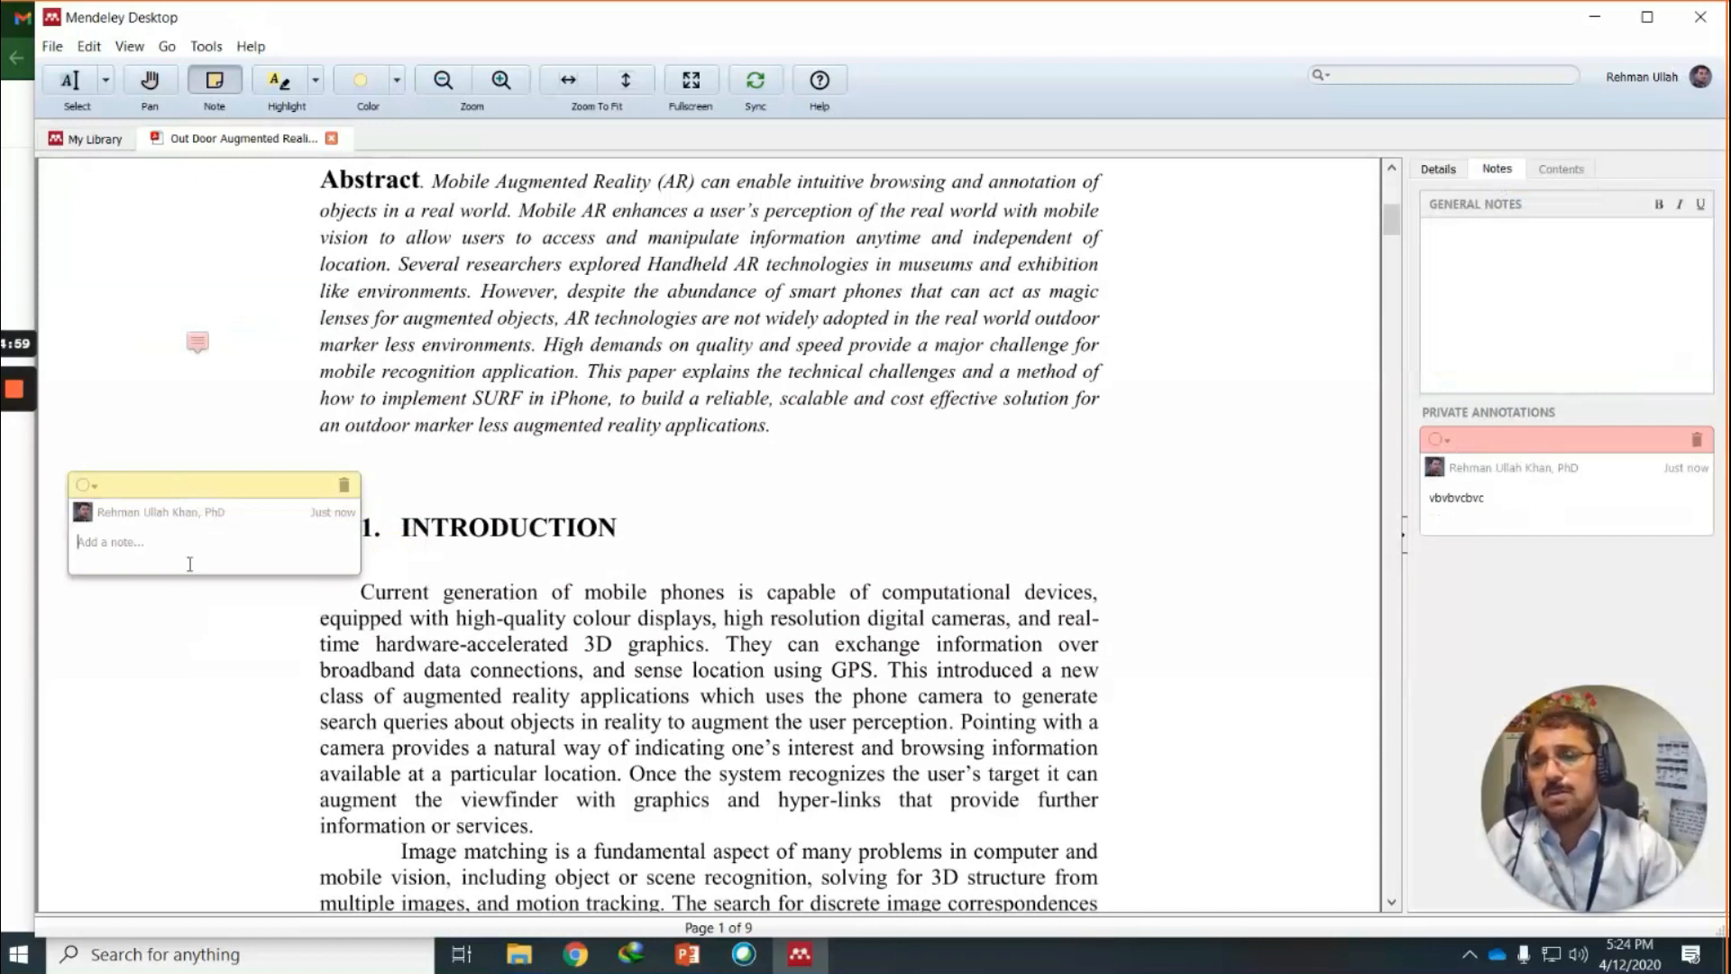
pyautogui.click(171, 599)
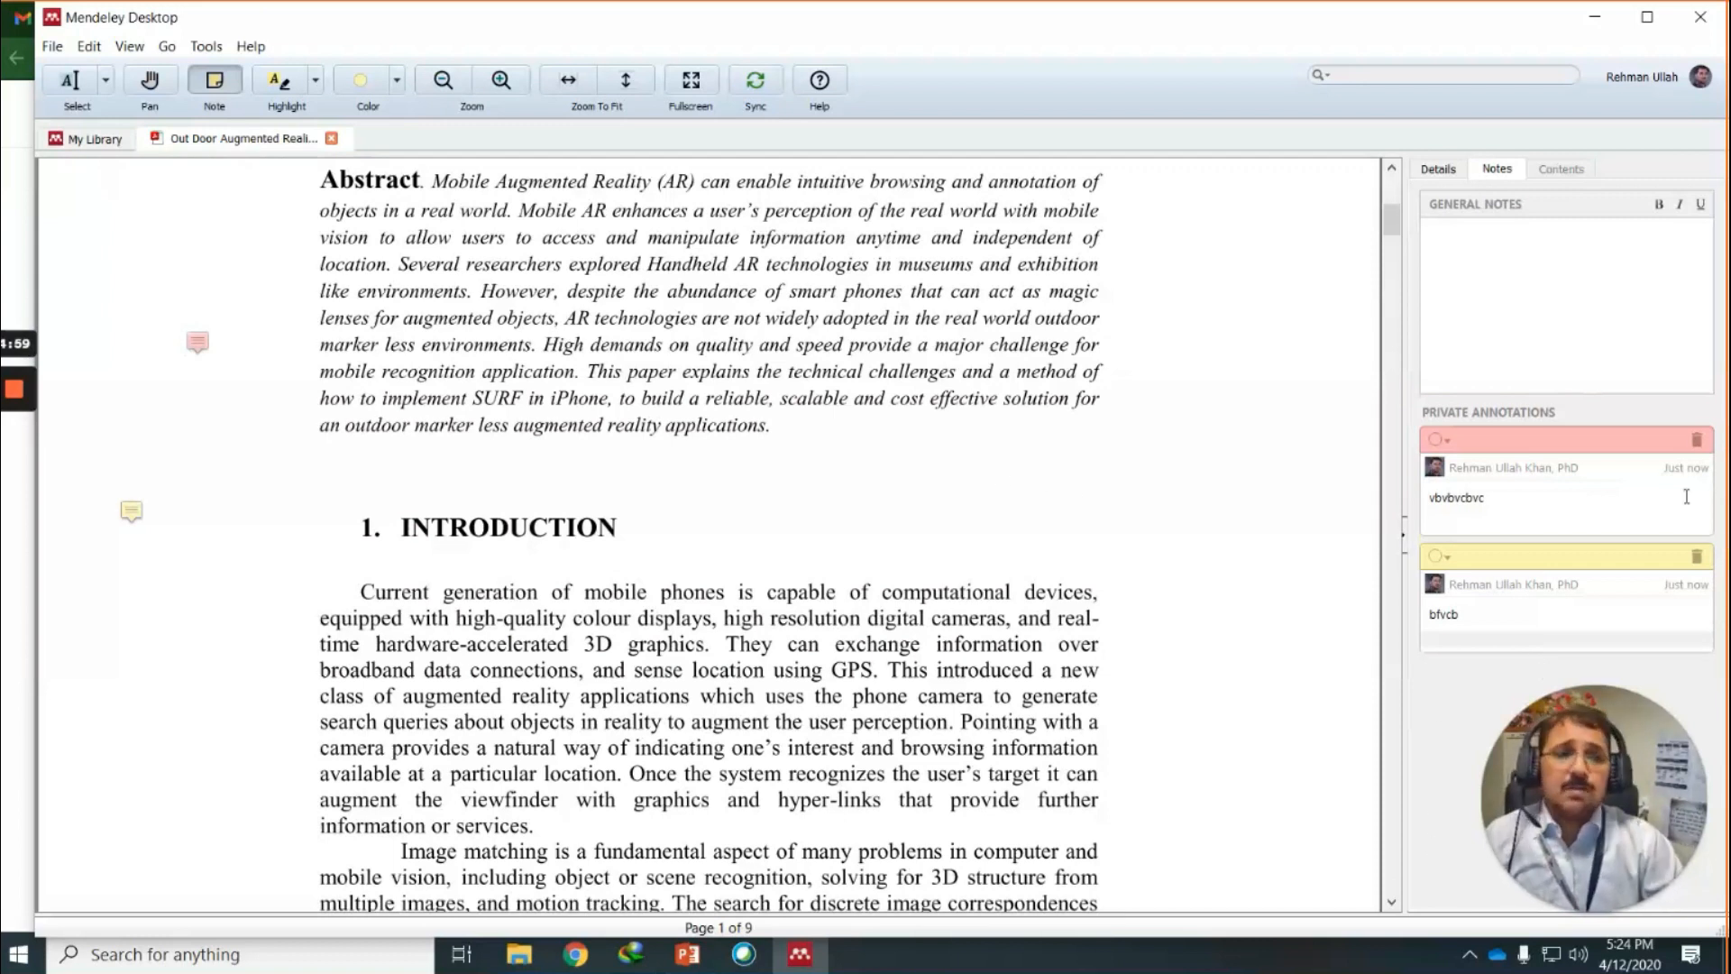
# Delete the yellow note beside the Introduction and the red note beside the abstract.
pyautogui.click(1697, 556)
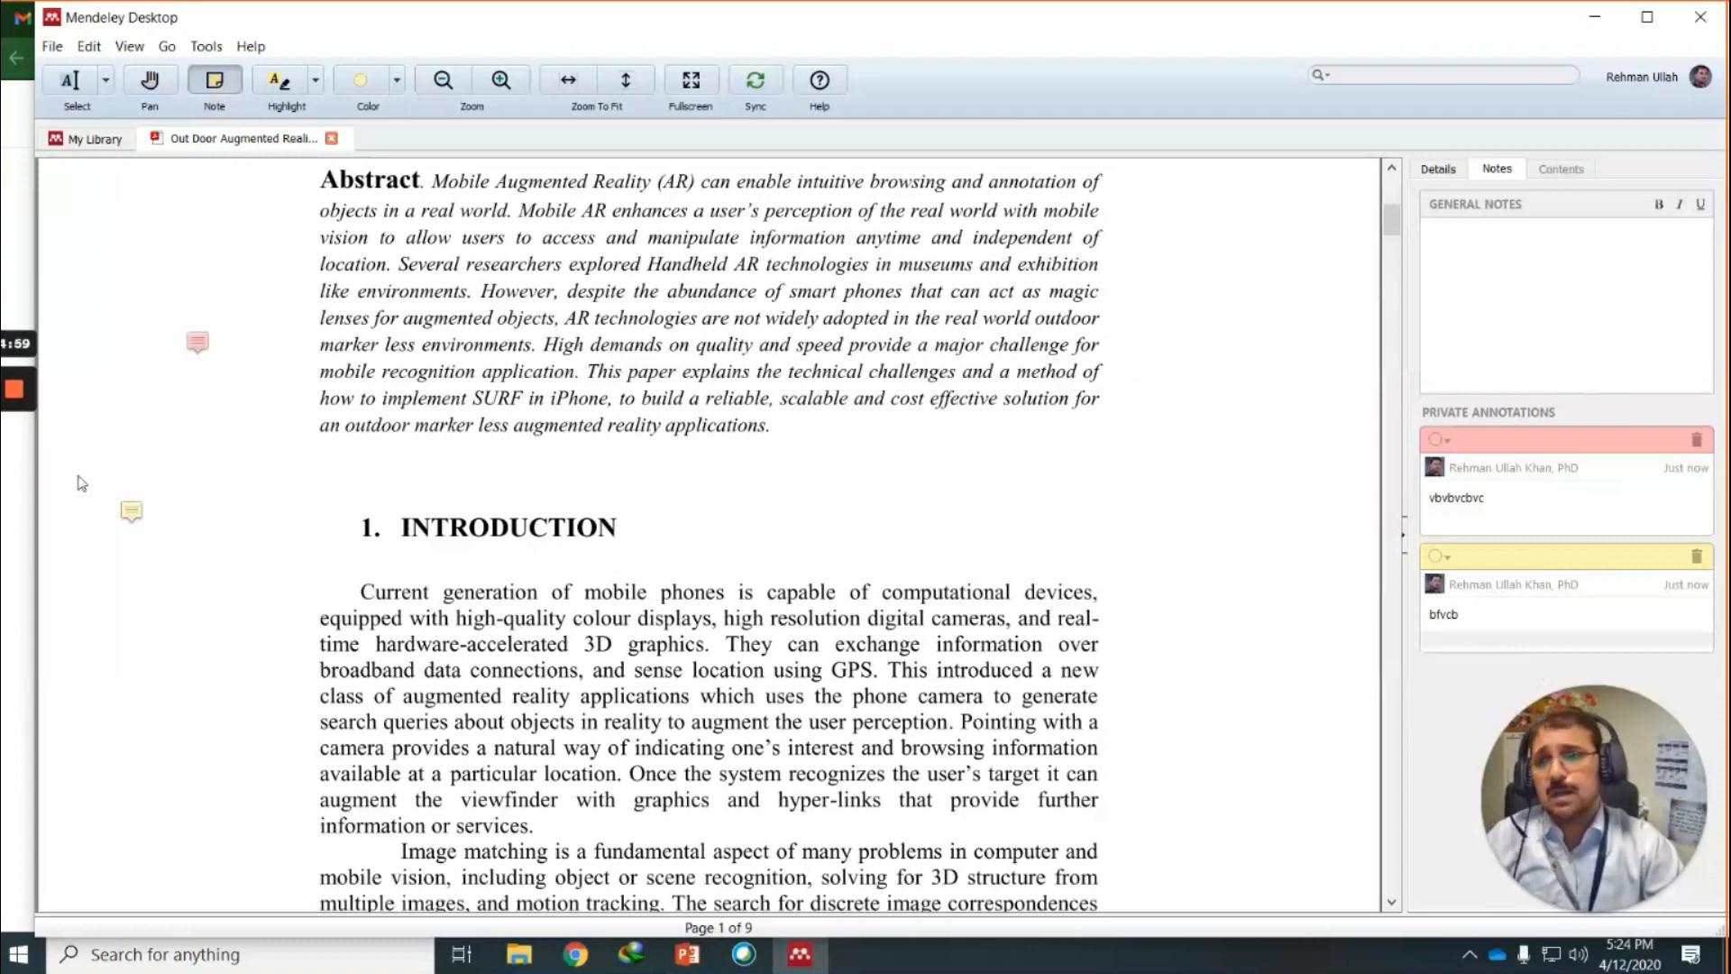
pyautogui.click(131, 511)
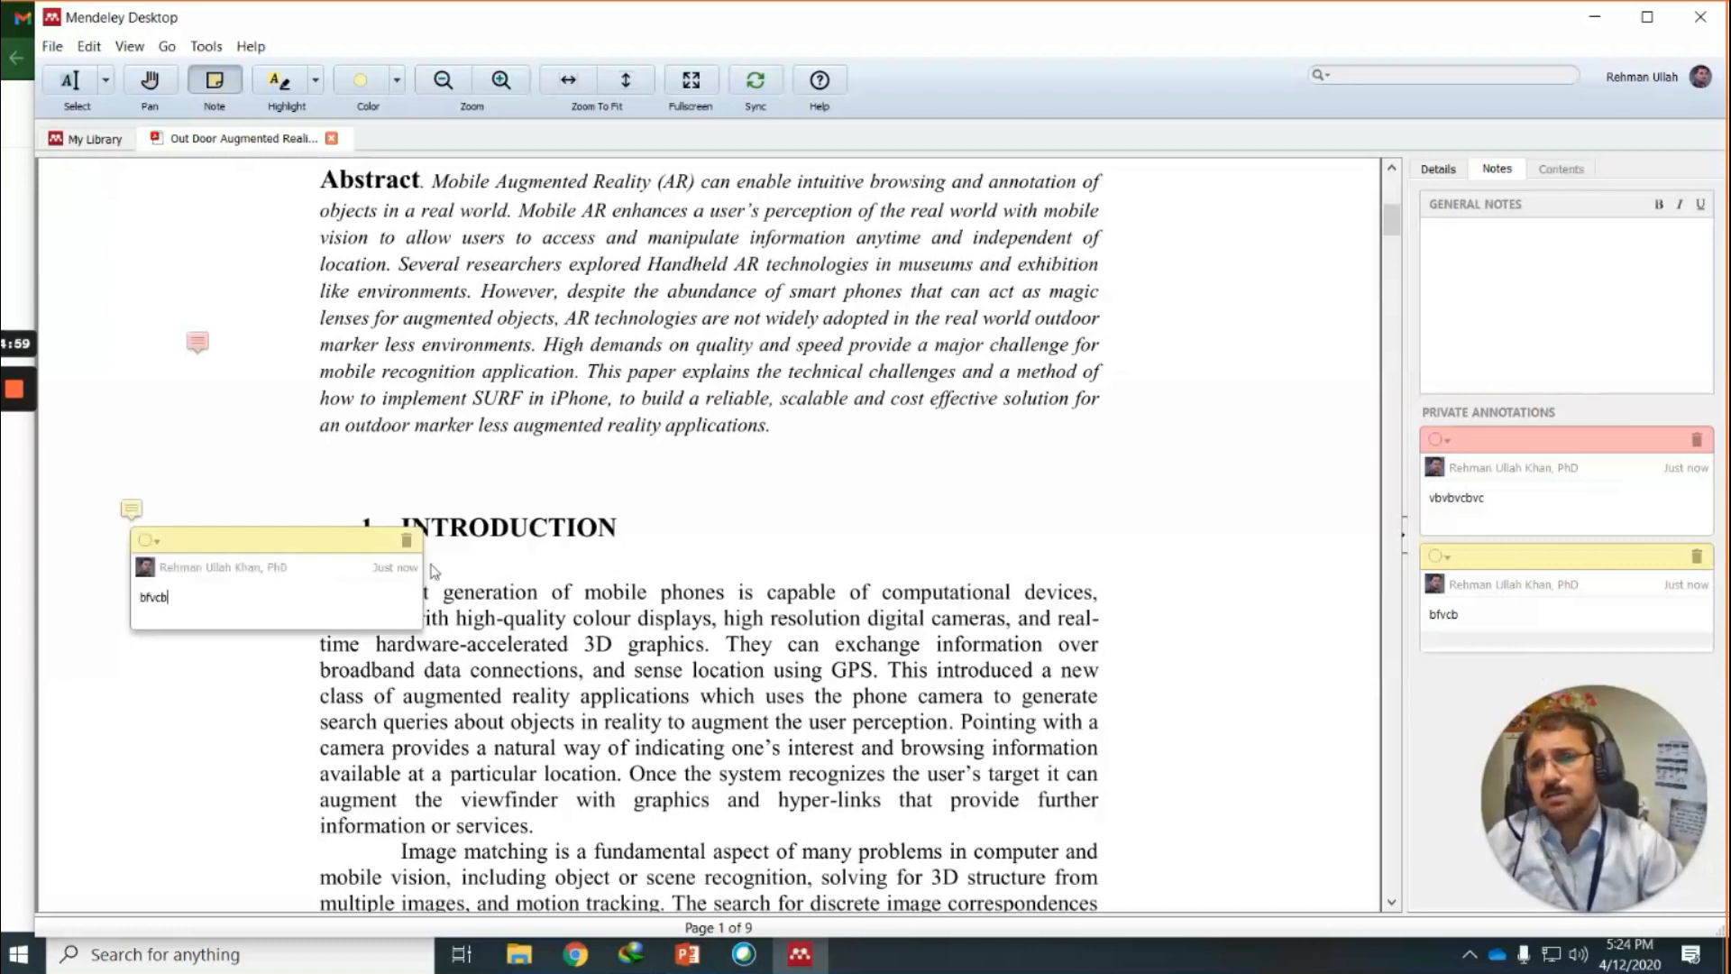
pyautogui.click(406, 541)
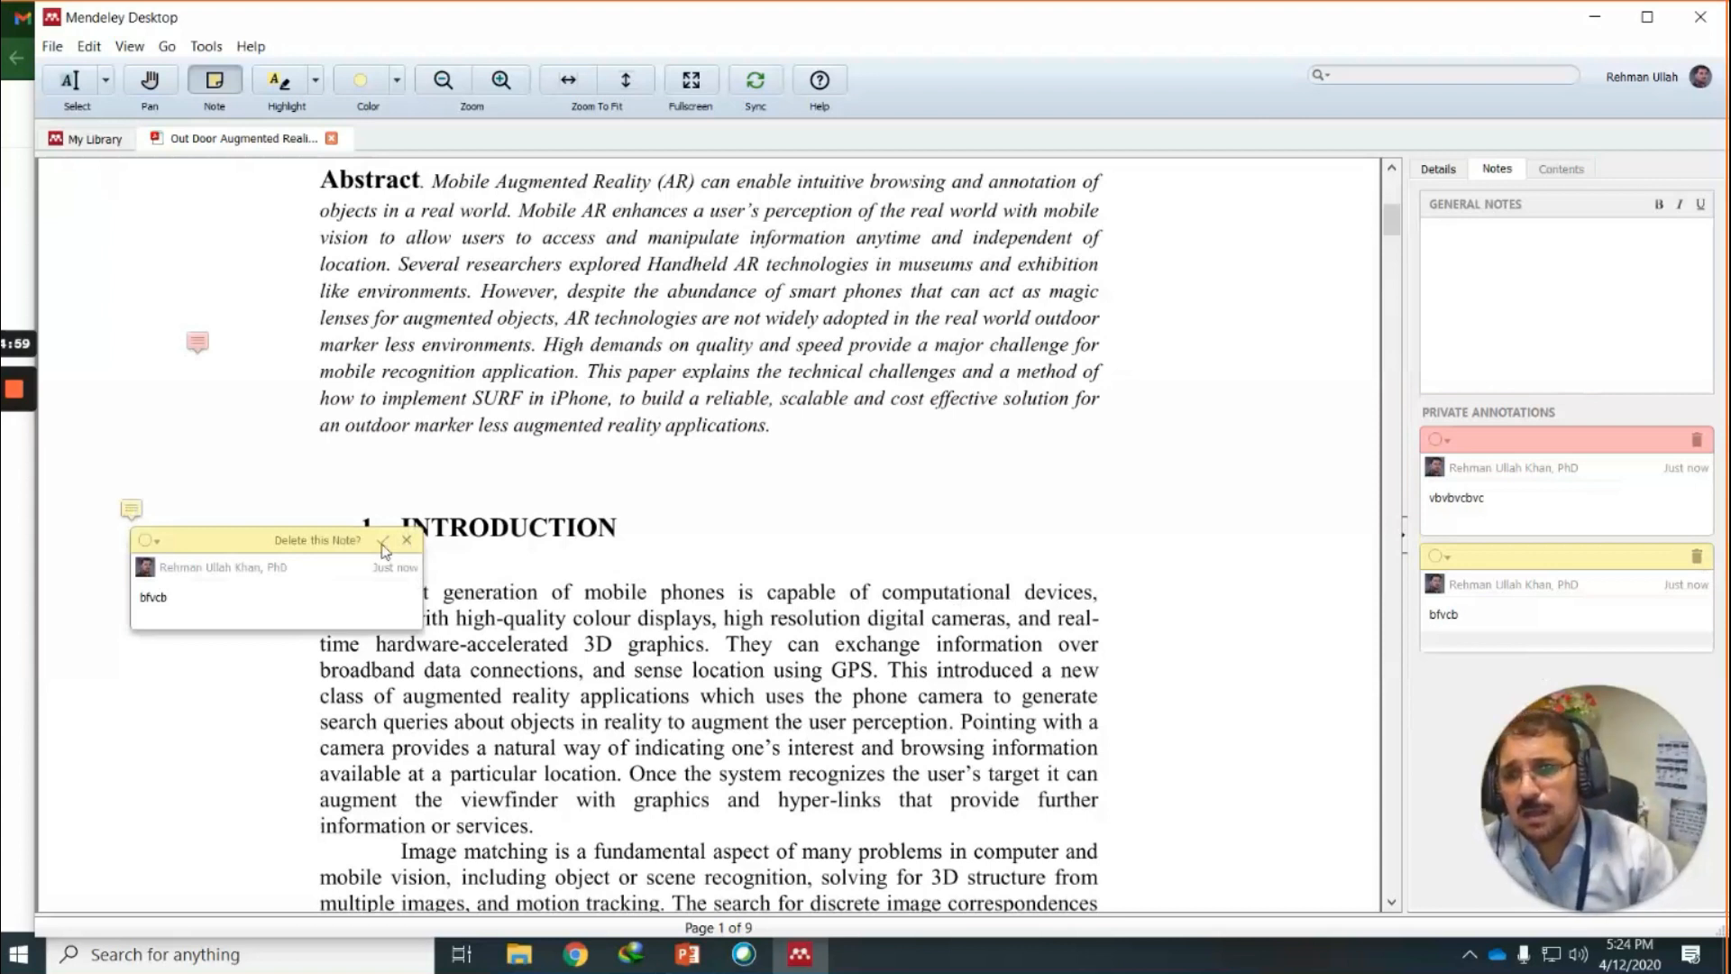
pyautogui.click(382, 540)
pyautogui.click(195, 348)
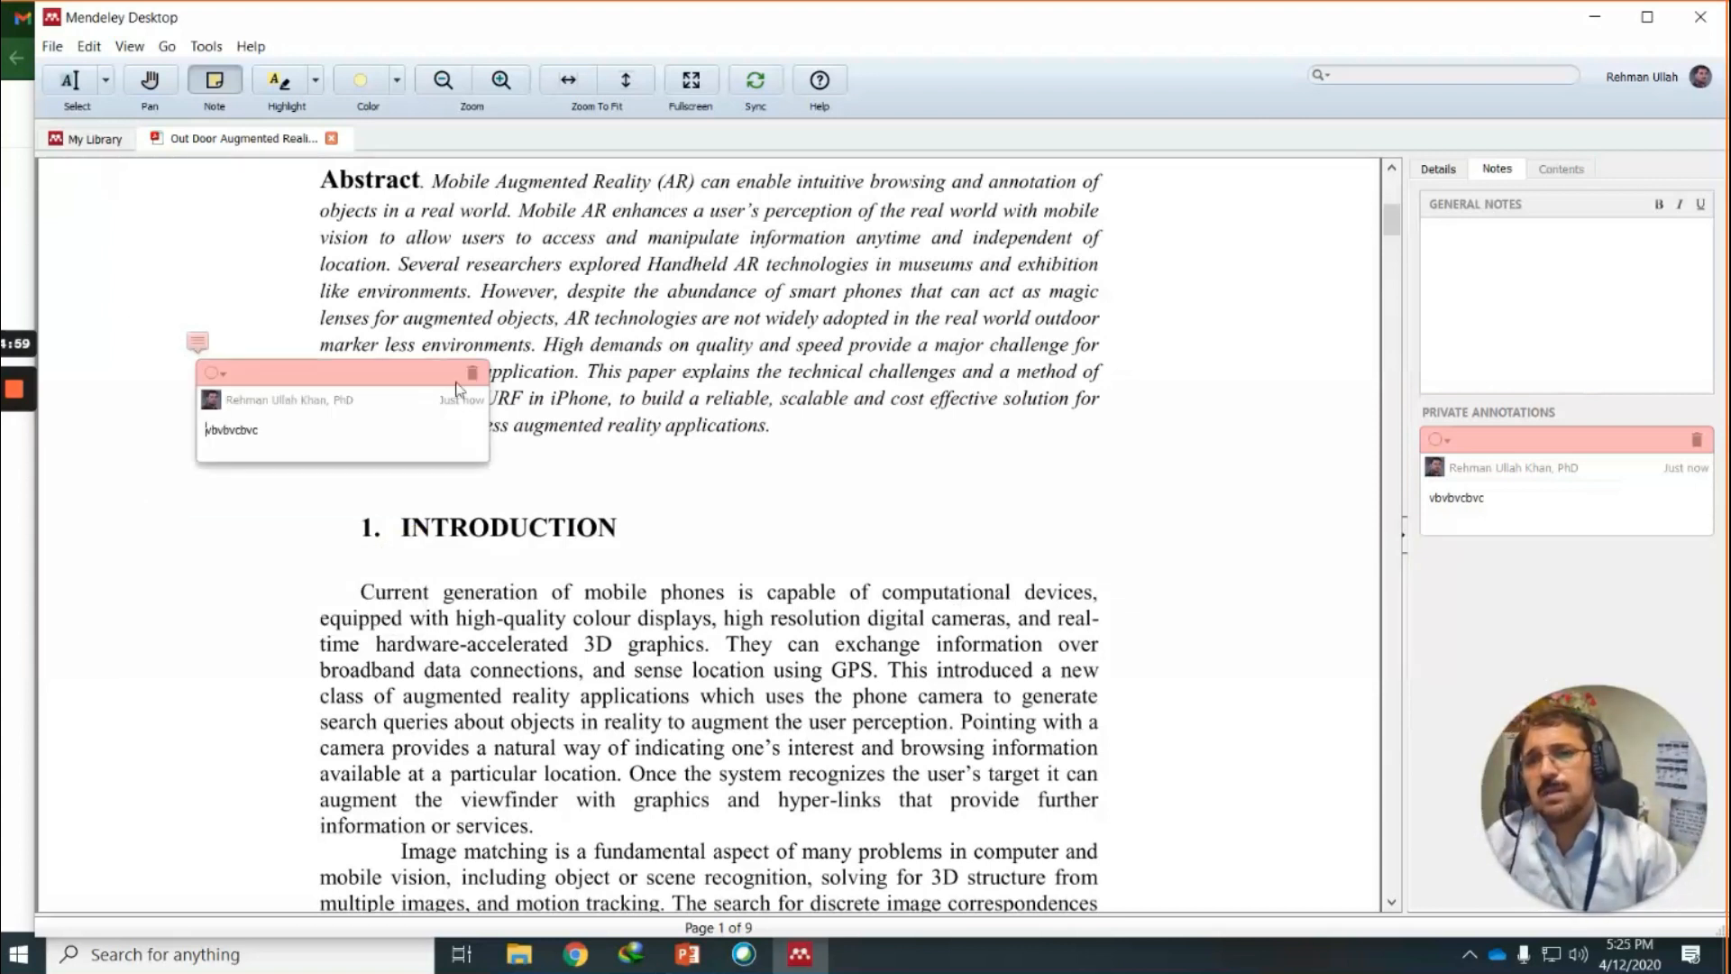
pyautogui.click(476, 373)
pyautogui.click(449, 374)
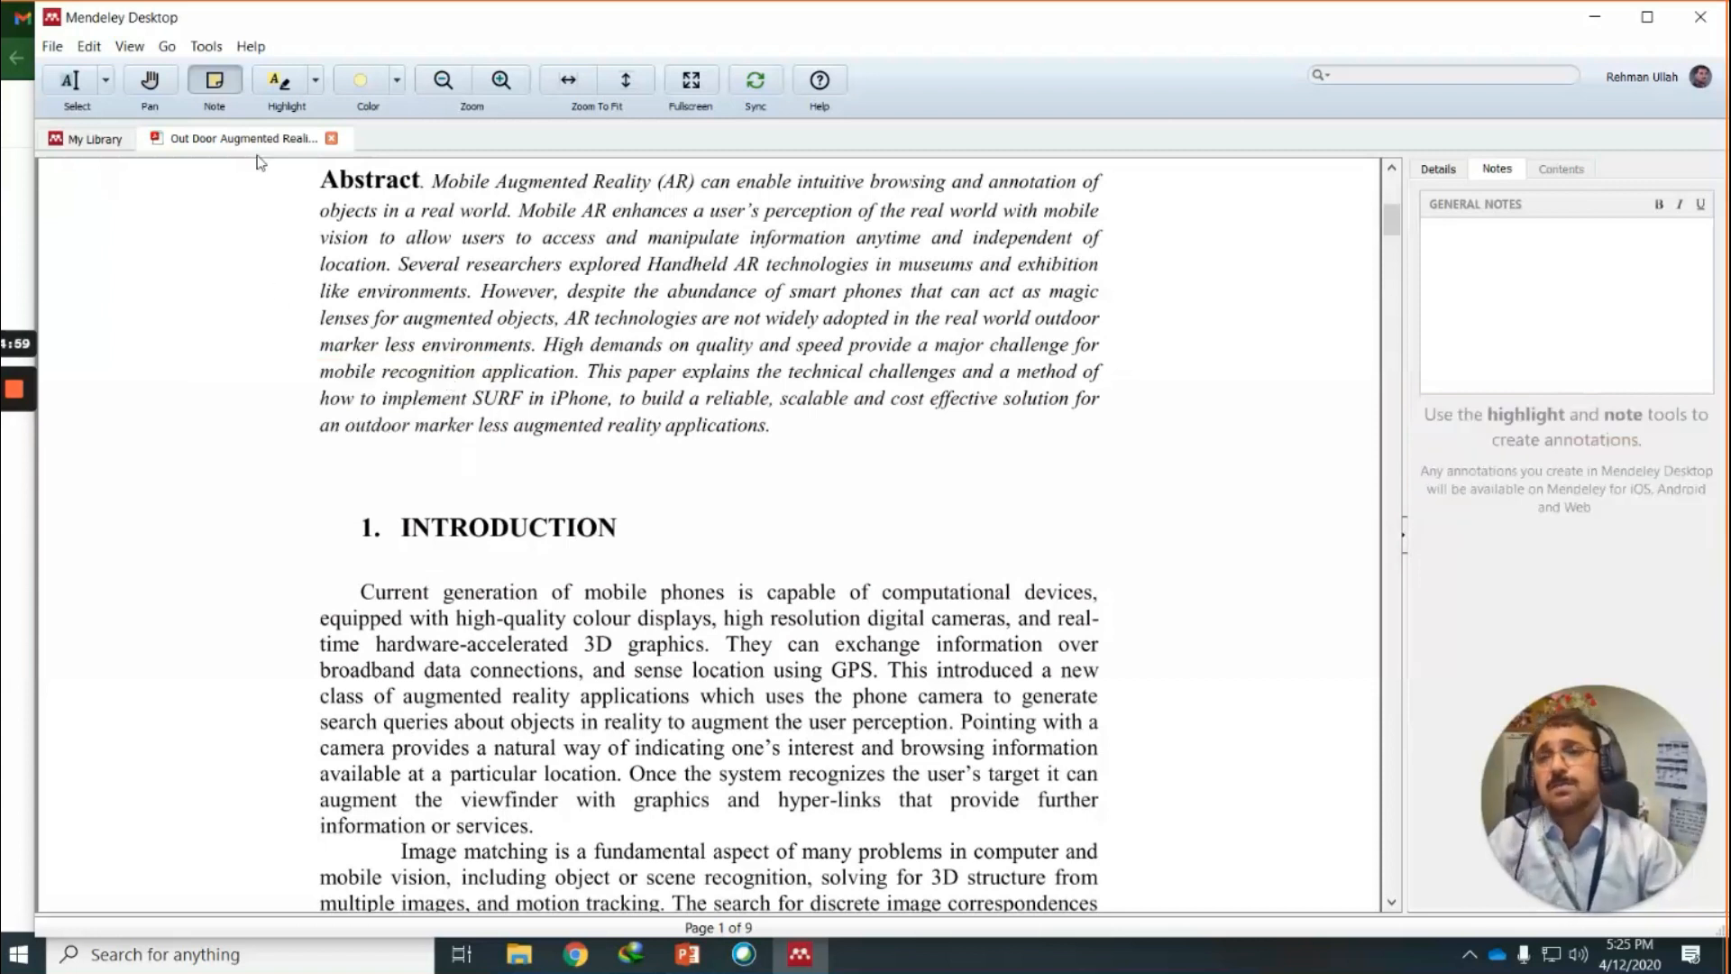
# Highlight the abstract text in yellow from "in a real world" through "provide a major challenge for" using Highlight Text.
pyautogui.click(284, 87)
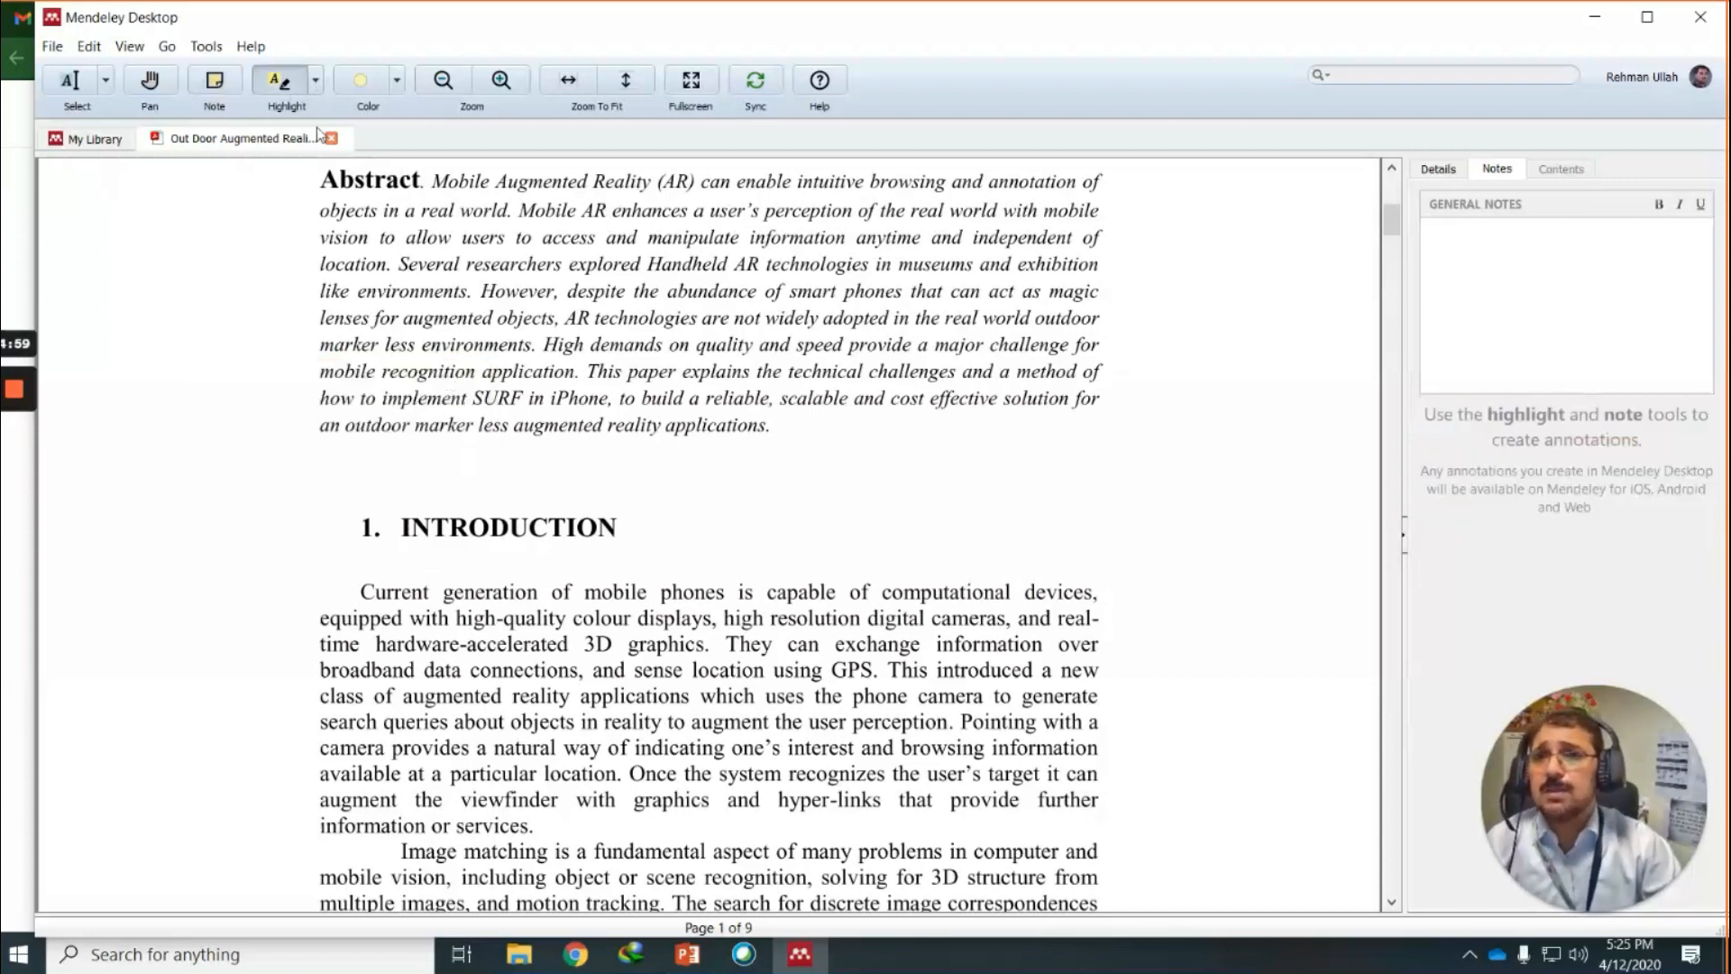
pyautogui.click(316, 82)
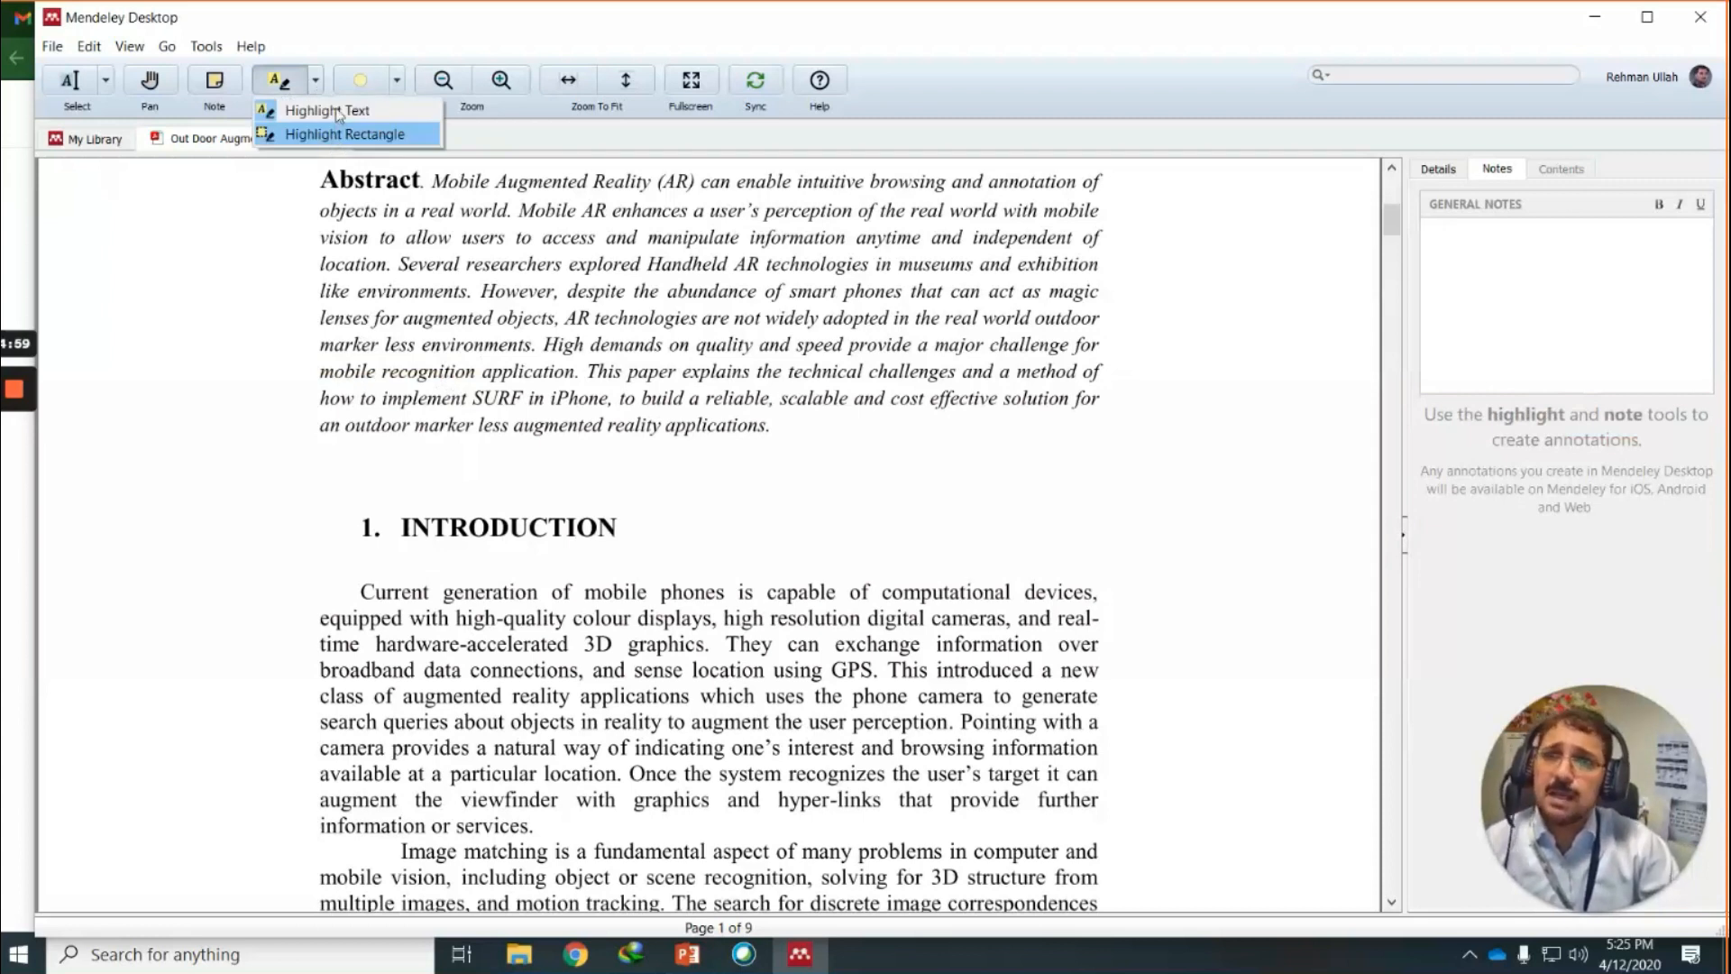
pyautogui.click(337, 109)
pyautogui.moveTo(383, 213); pyautogui.dragTo(418, 238)
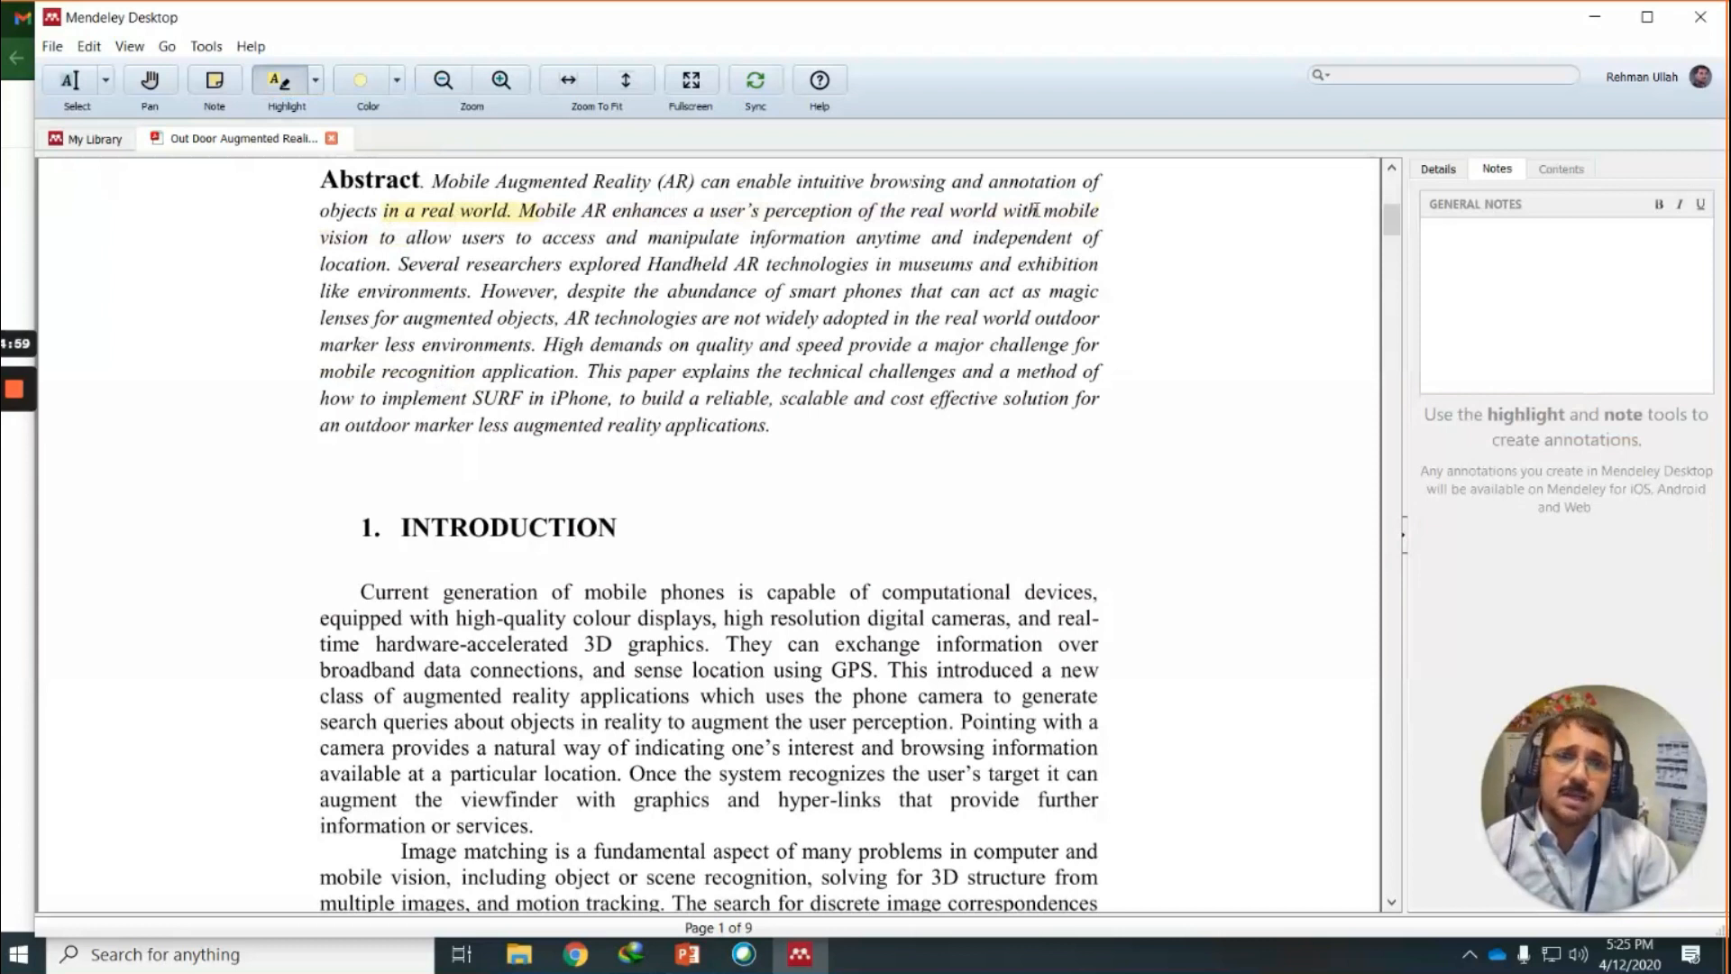
pyautogui.moveTo(1072, 287); pyautogui.dragTo(1073, 289)
pyautogui.moveTo(982, 359); pyautogui.dragTo(983, 359)
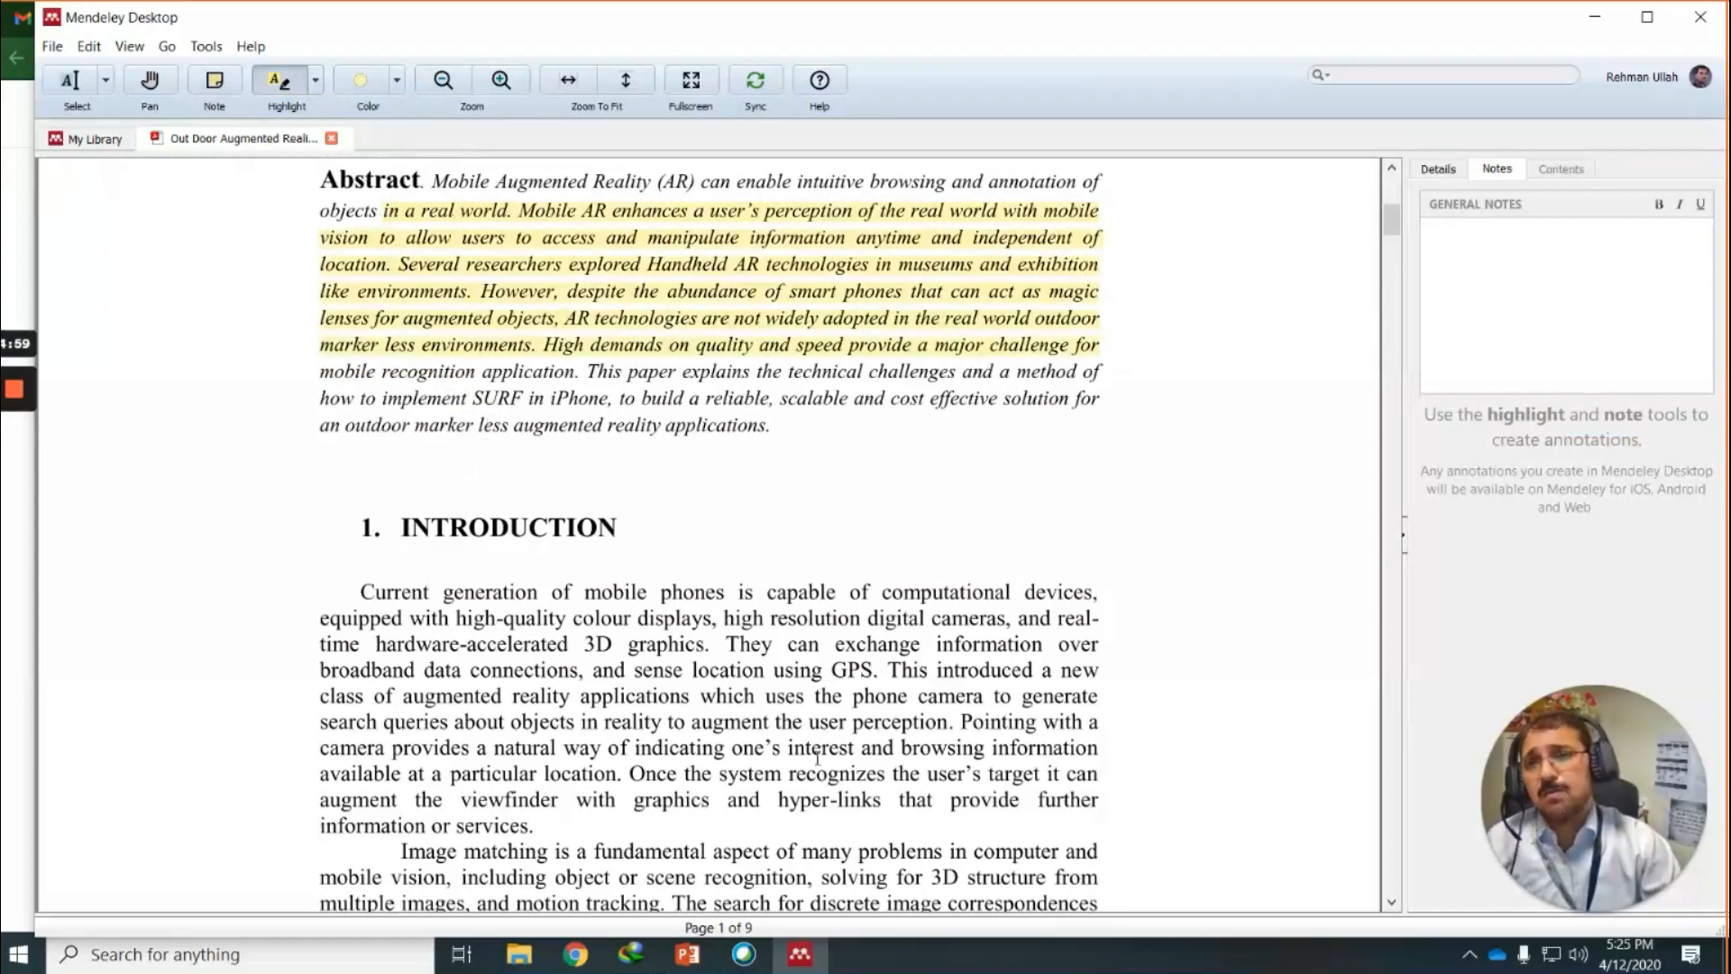
# Mark the starts of the first Introduction paragraph's lines, from "equipped with" to "augment the viewfinder", with a yellow Highlight Rectangle.
pyautogui.click(315, 80)
pyautogui.click(335, 137)
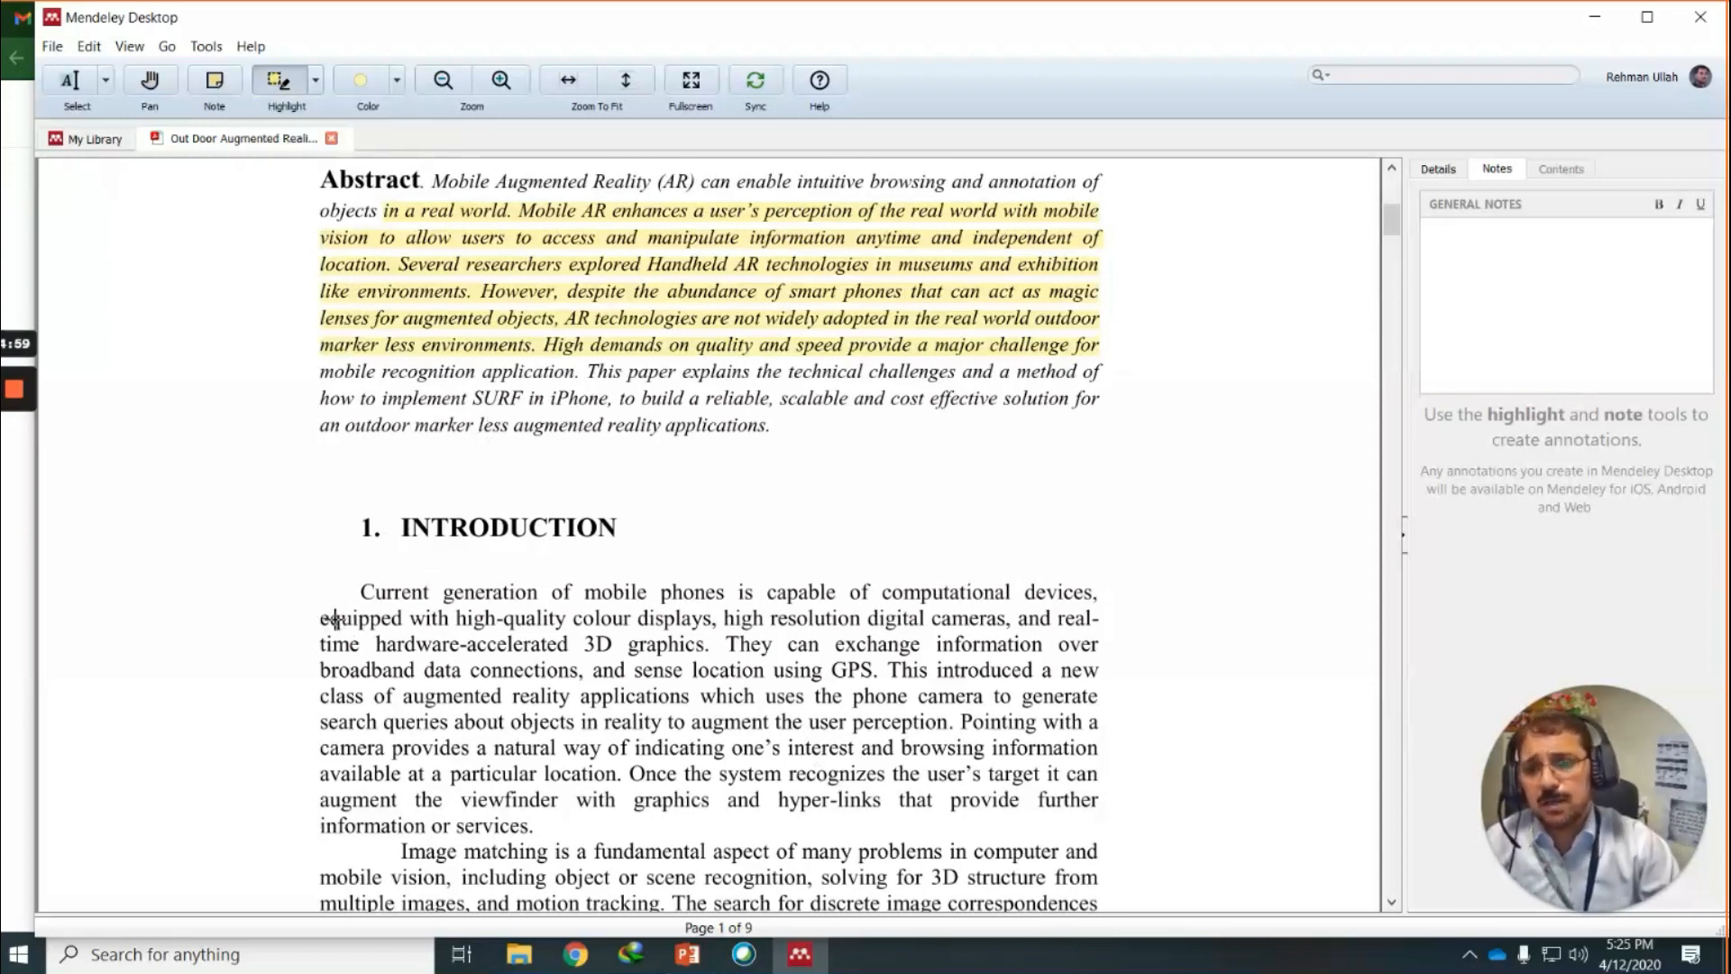
pyautogui.moveTo(321, 613); pyautogui.dragTo(522, 822)
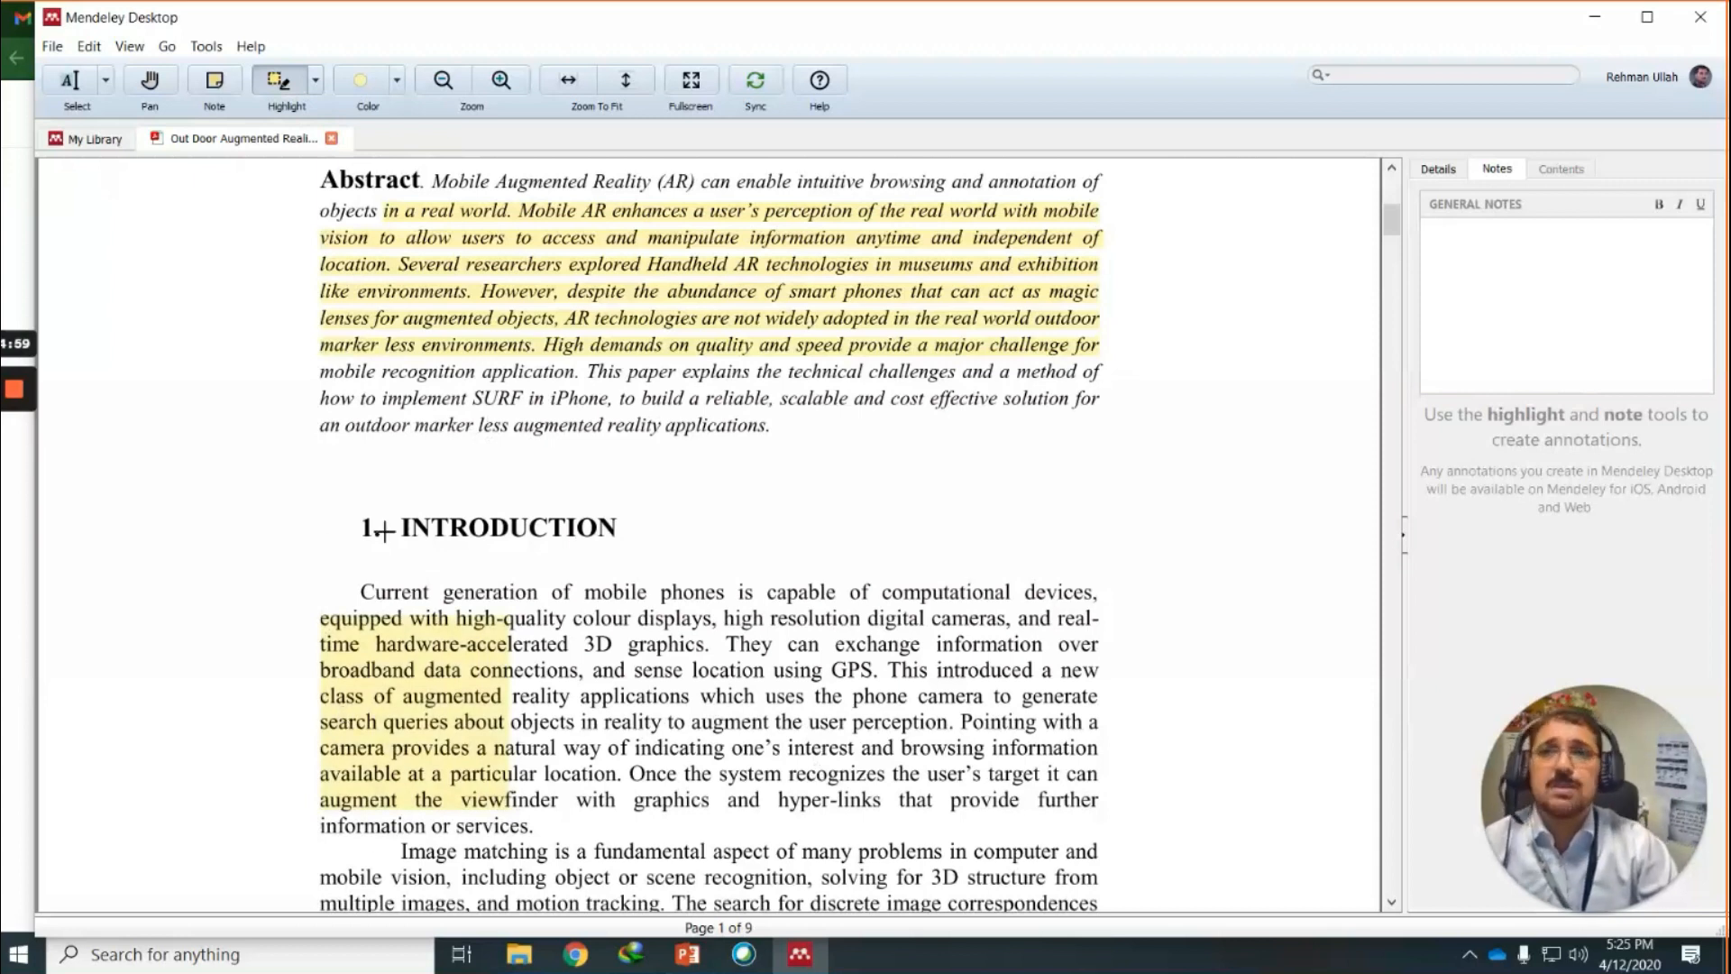
# Set the highlight color to red and draw a highlight rectangle over the middle of the first Introduction paragraph.
pyautogui.click(397, 80)
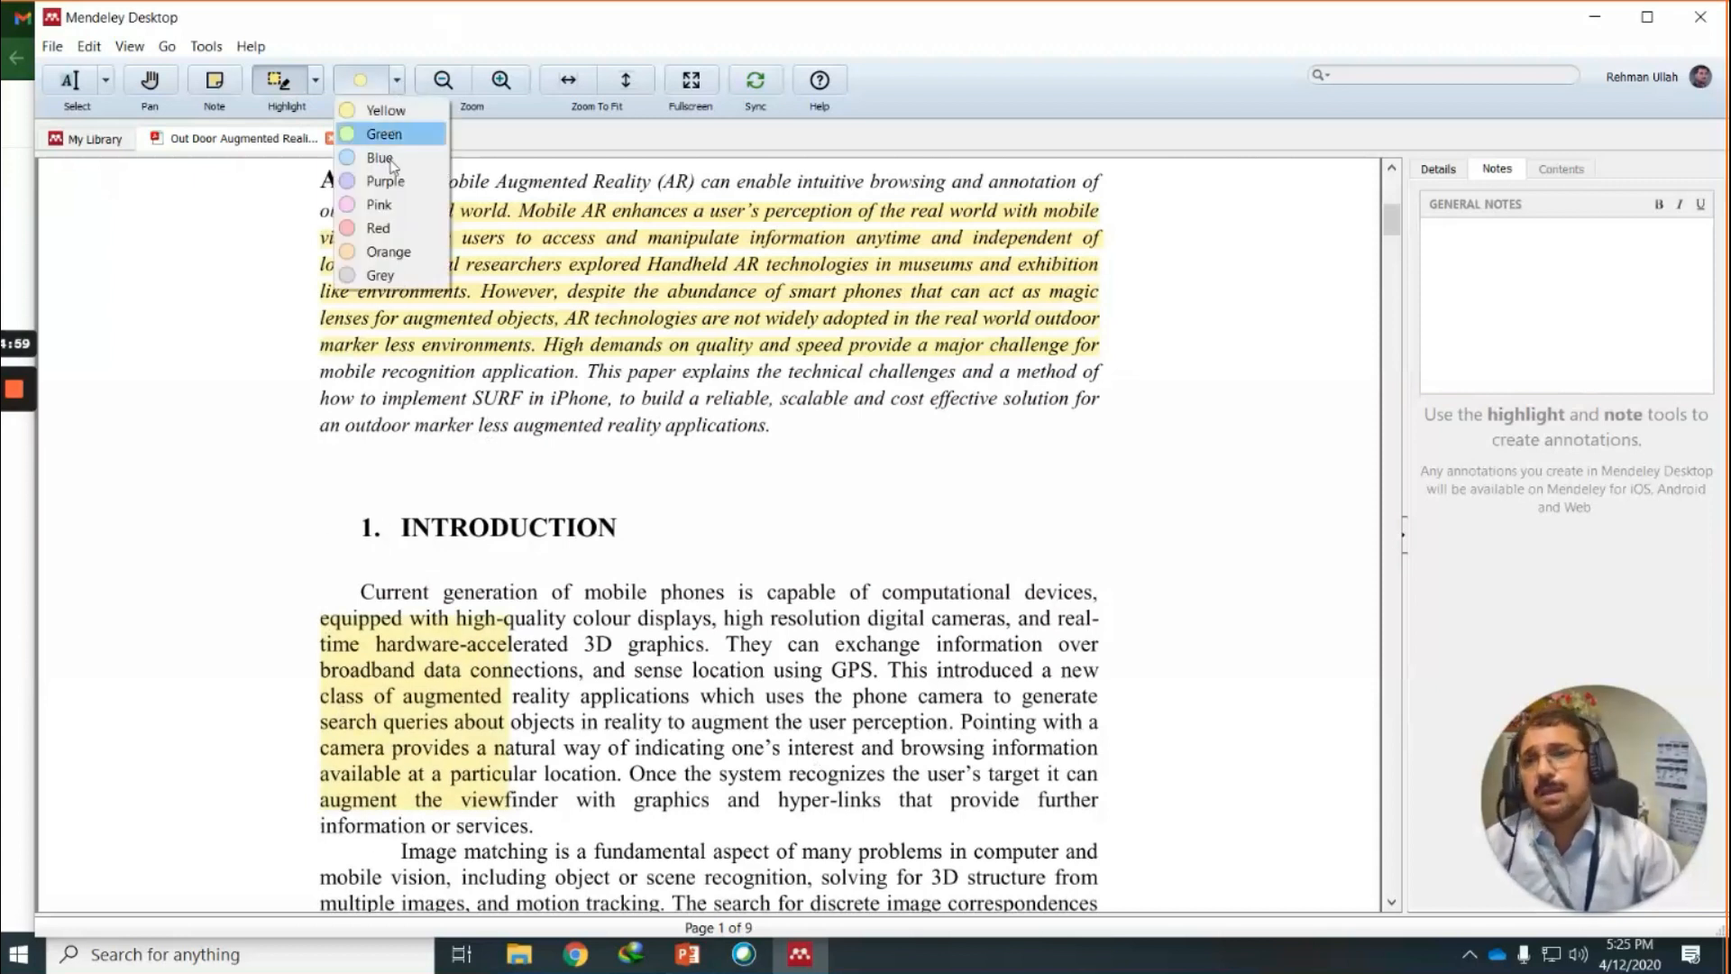
pyautogui.click(389, 237)
pyautogui.moveTo(649, 587); pyautogui.dragTo(852, 781)
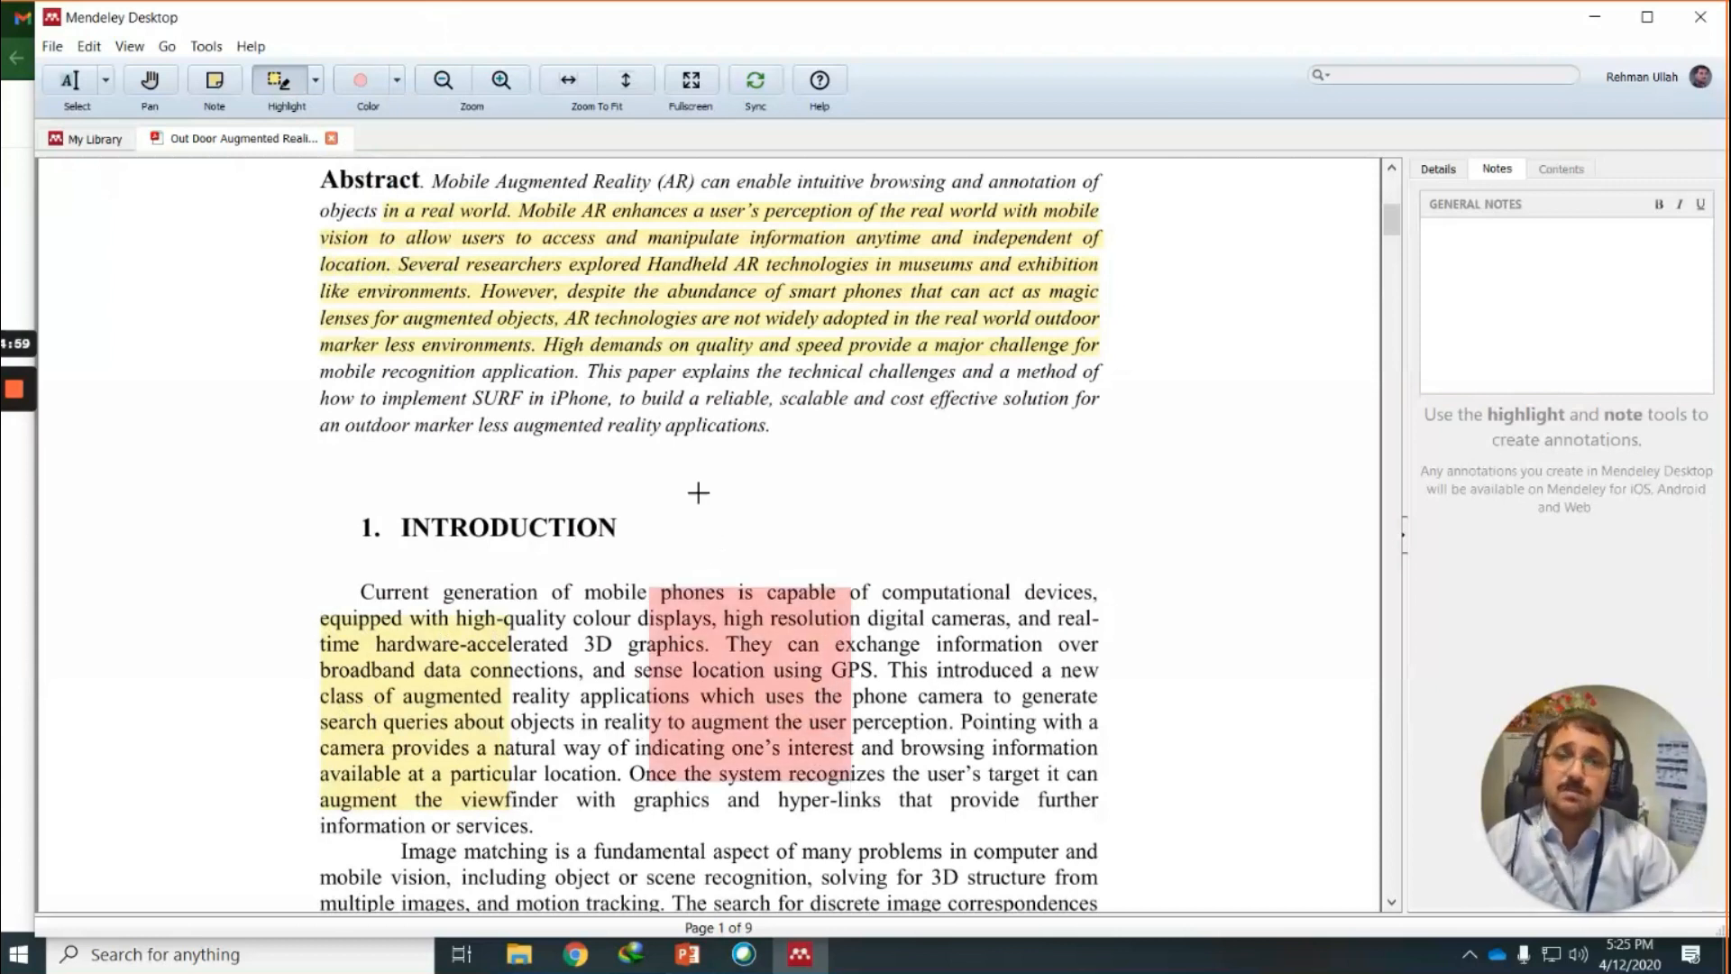
# Try the zoom controls on the highlighted page by zooming out, in past the page width, and out again.
pyautogui.click(441, 83)
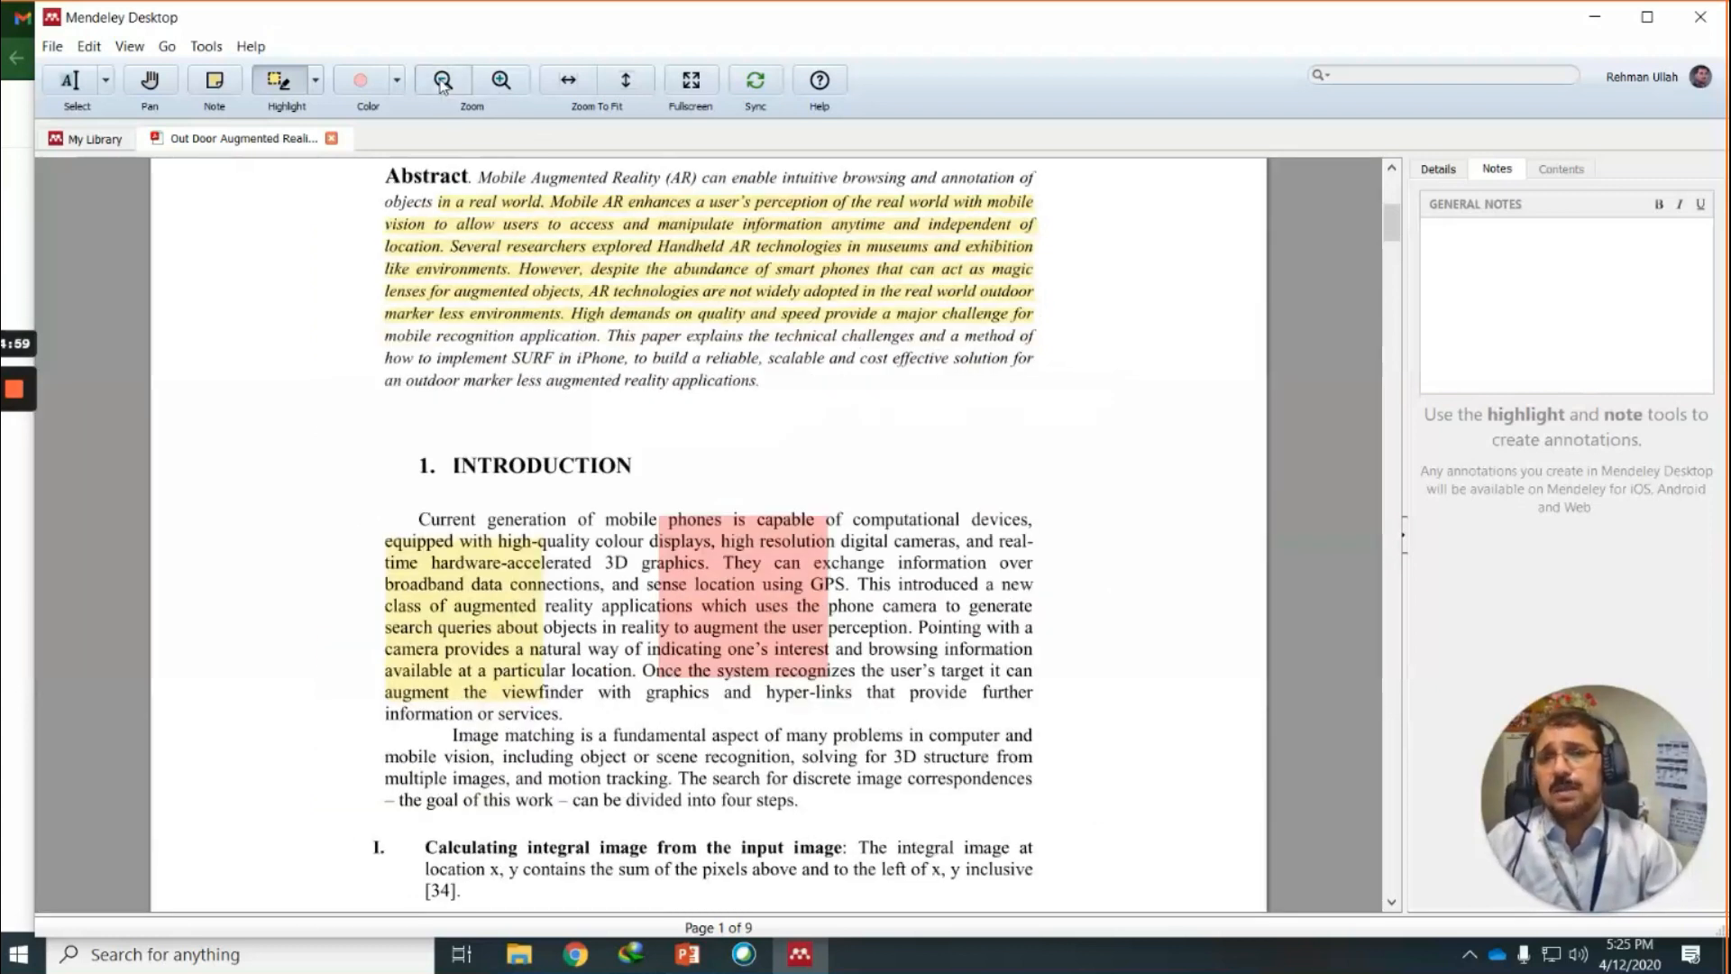
pyautogui.click(442, 82)
pyautogui.click(442, 83)
pyautogui.click(442, 82)
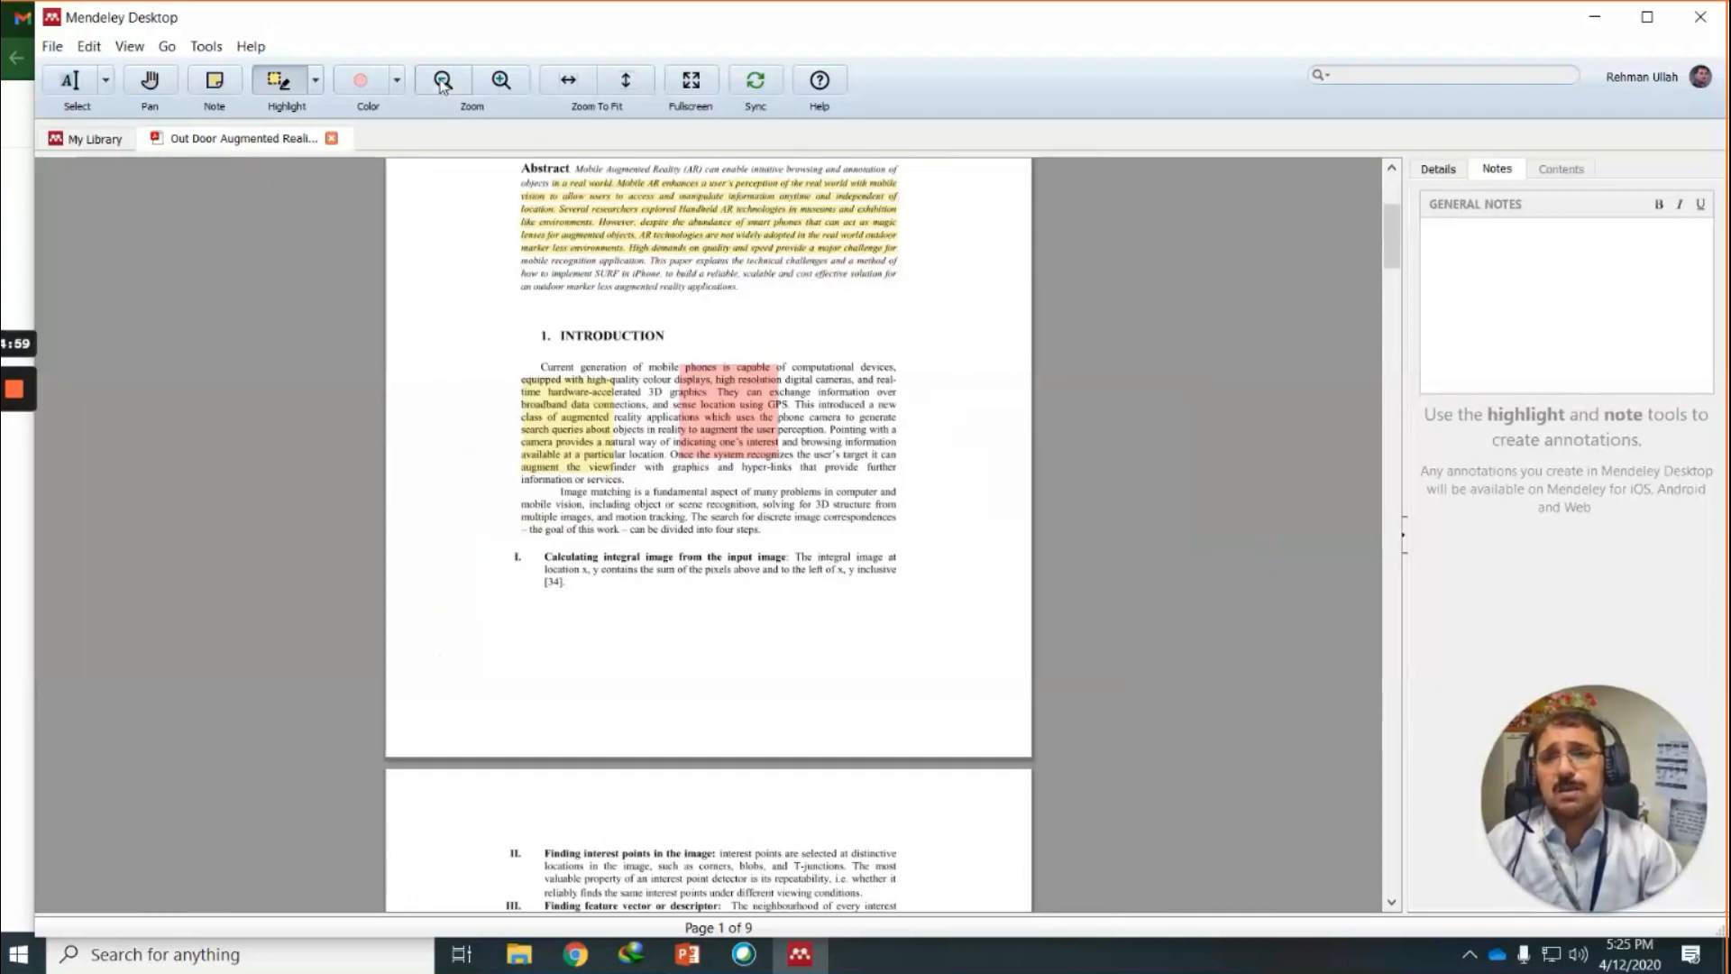
pyautogui.click(507, 82)
pyautogui.click(507, 82)
pyautogui.click(506, 82)
pyautogui.click(507, 82)
pyautogui.click(506, 82)
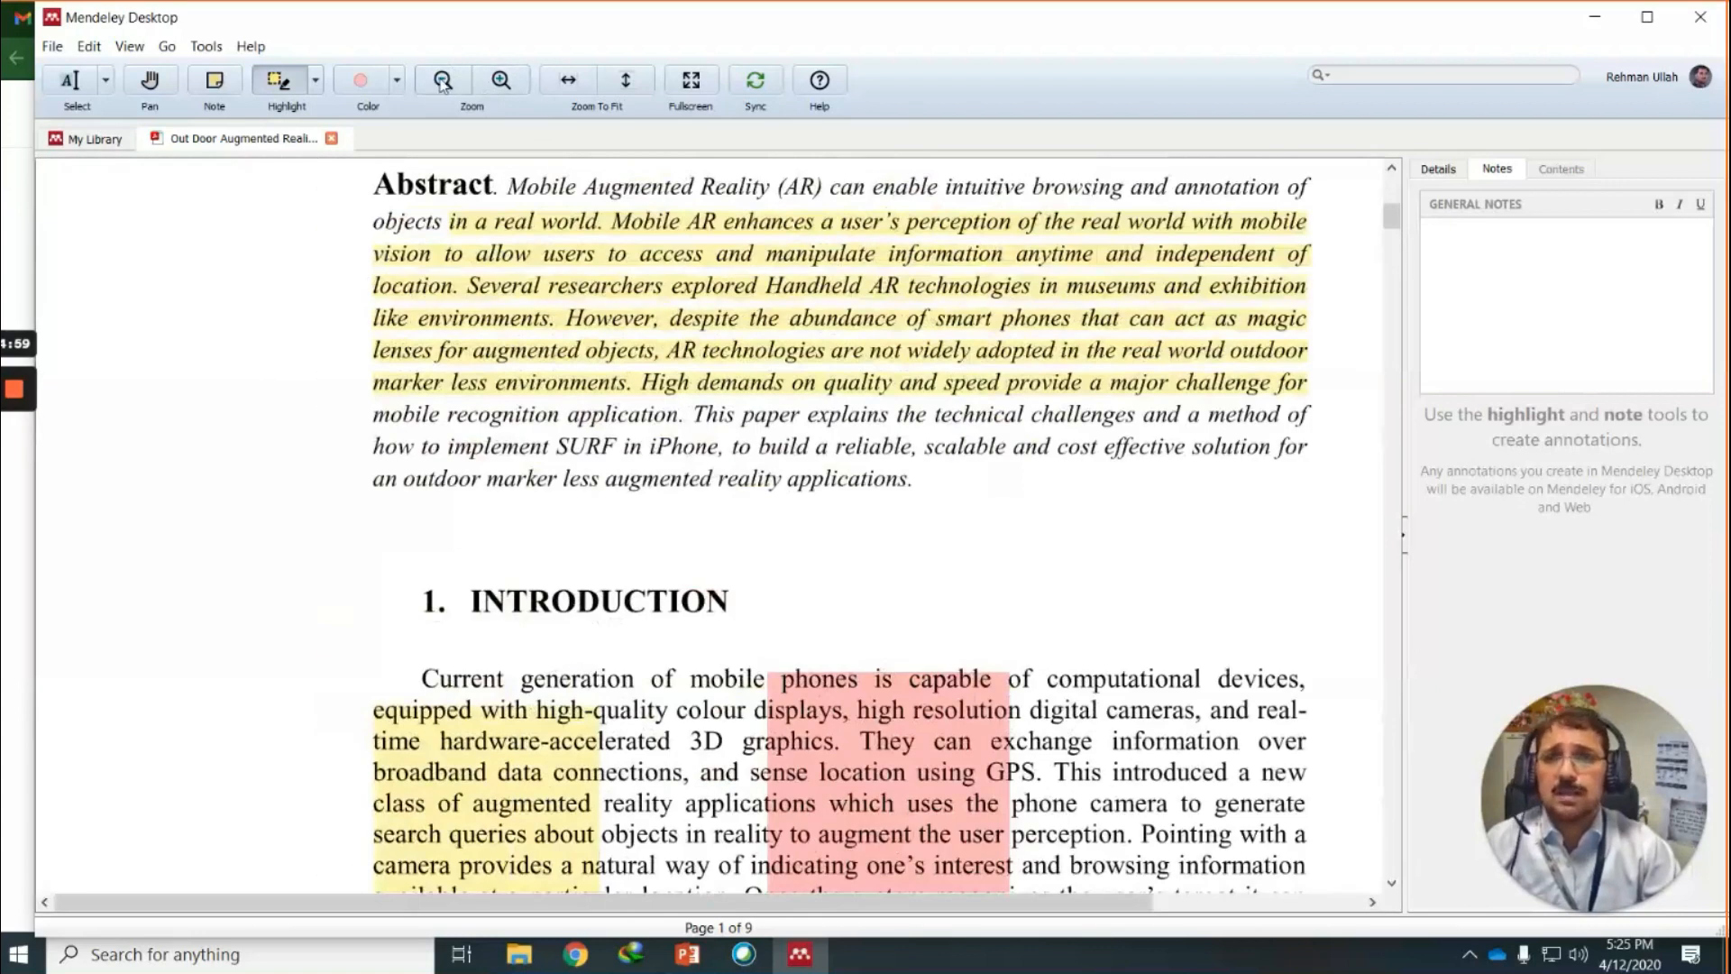
pyautogui.click(440, 80)
pyautogui.click(440, 81)
pyautogui.click(440, 80)
pyautogui.click(440, 80)
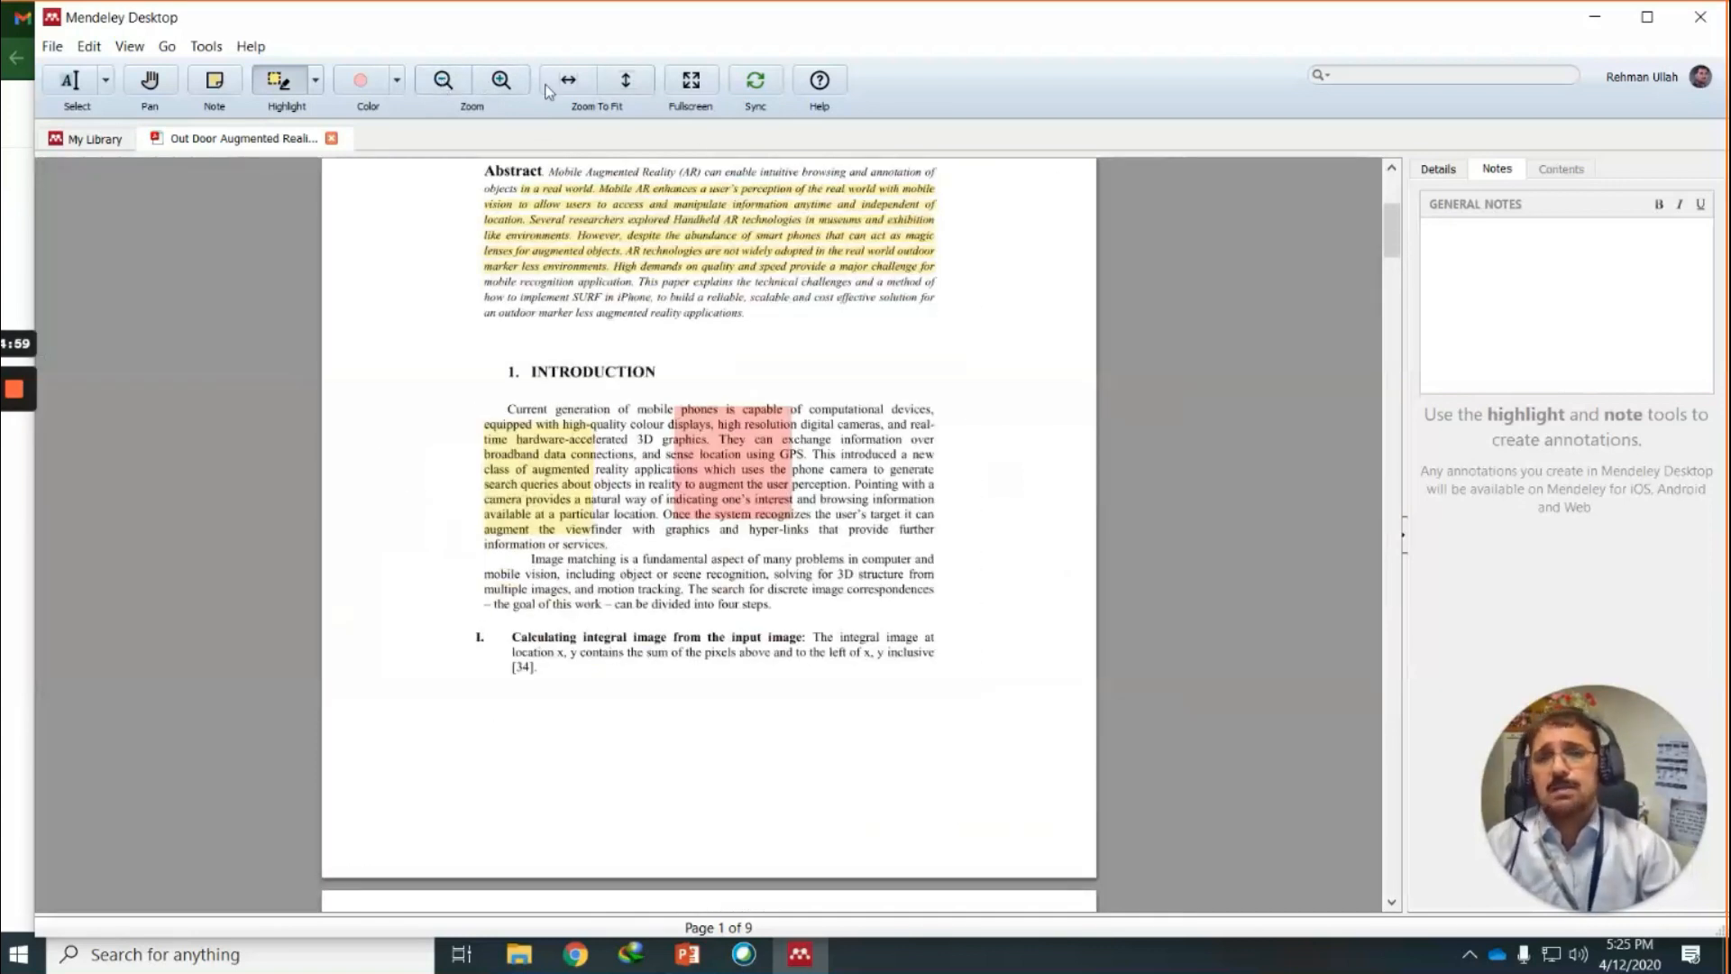
# Fit the page to the viewer's width, then fit the whole first page by height.
pyautogui.click(576, 78)
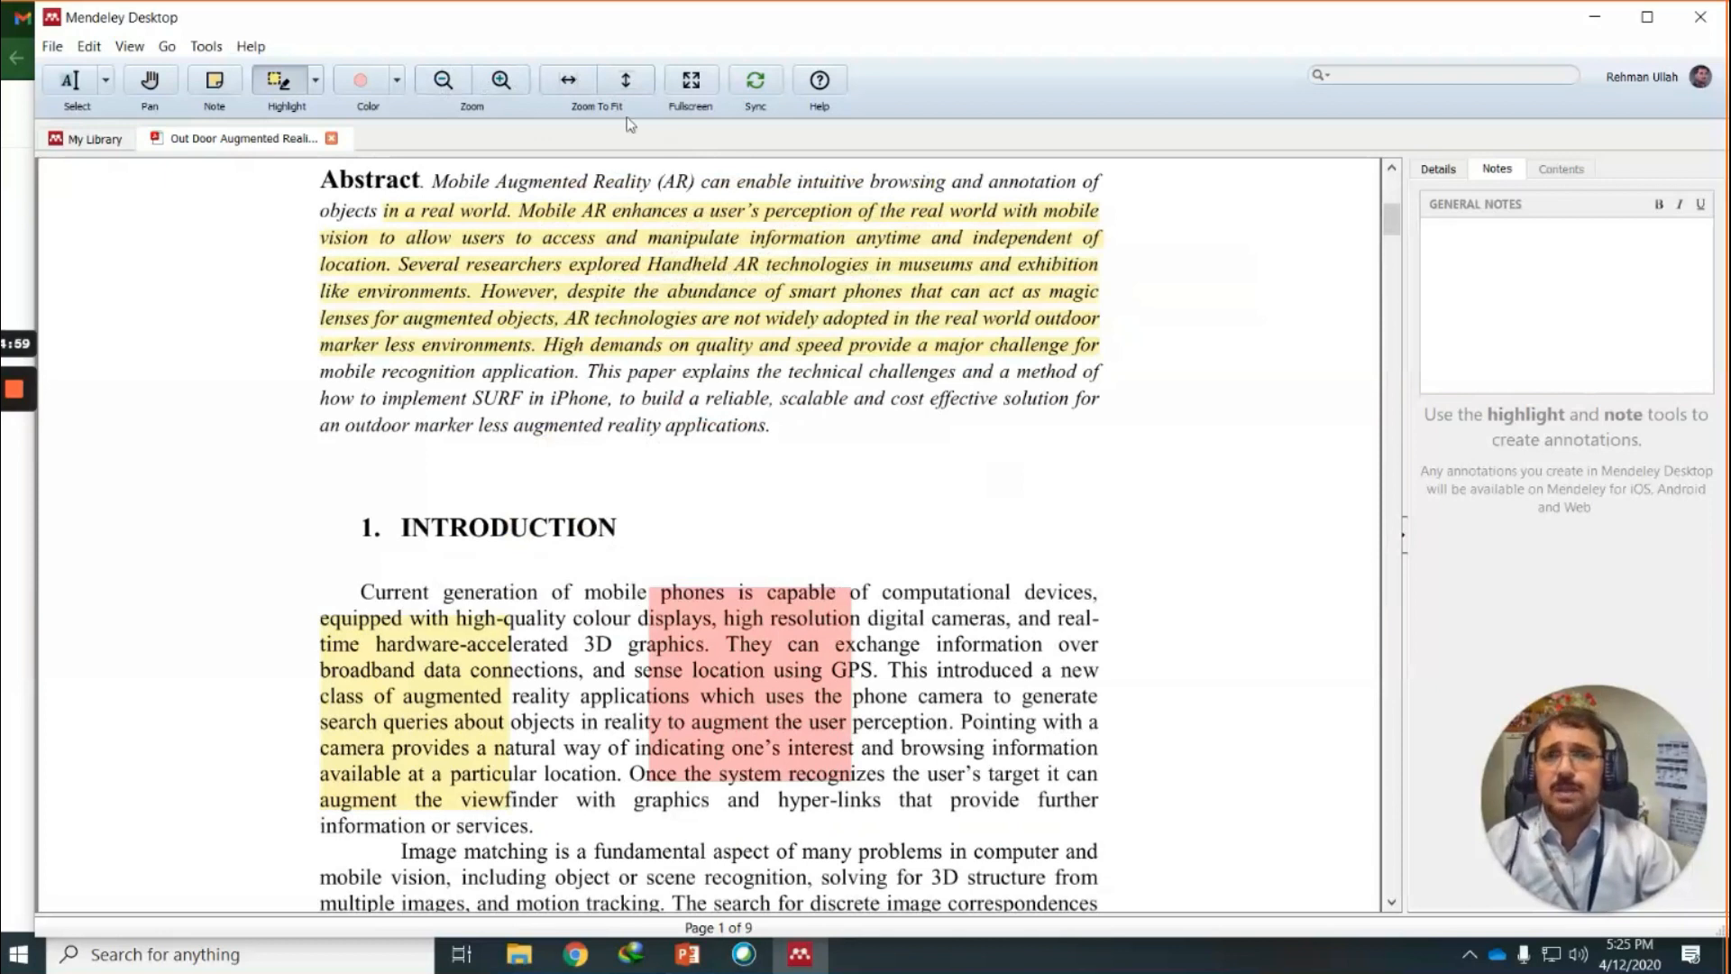
pyautogui.click(628, 83)
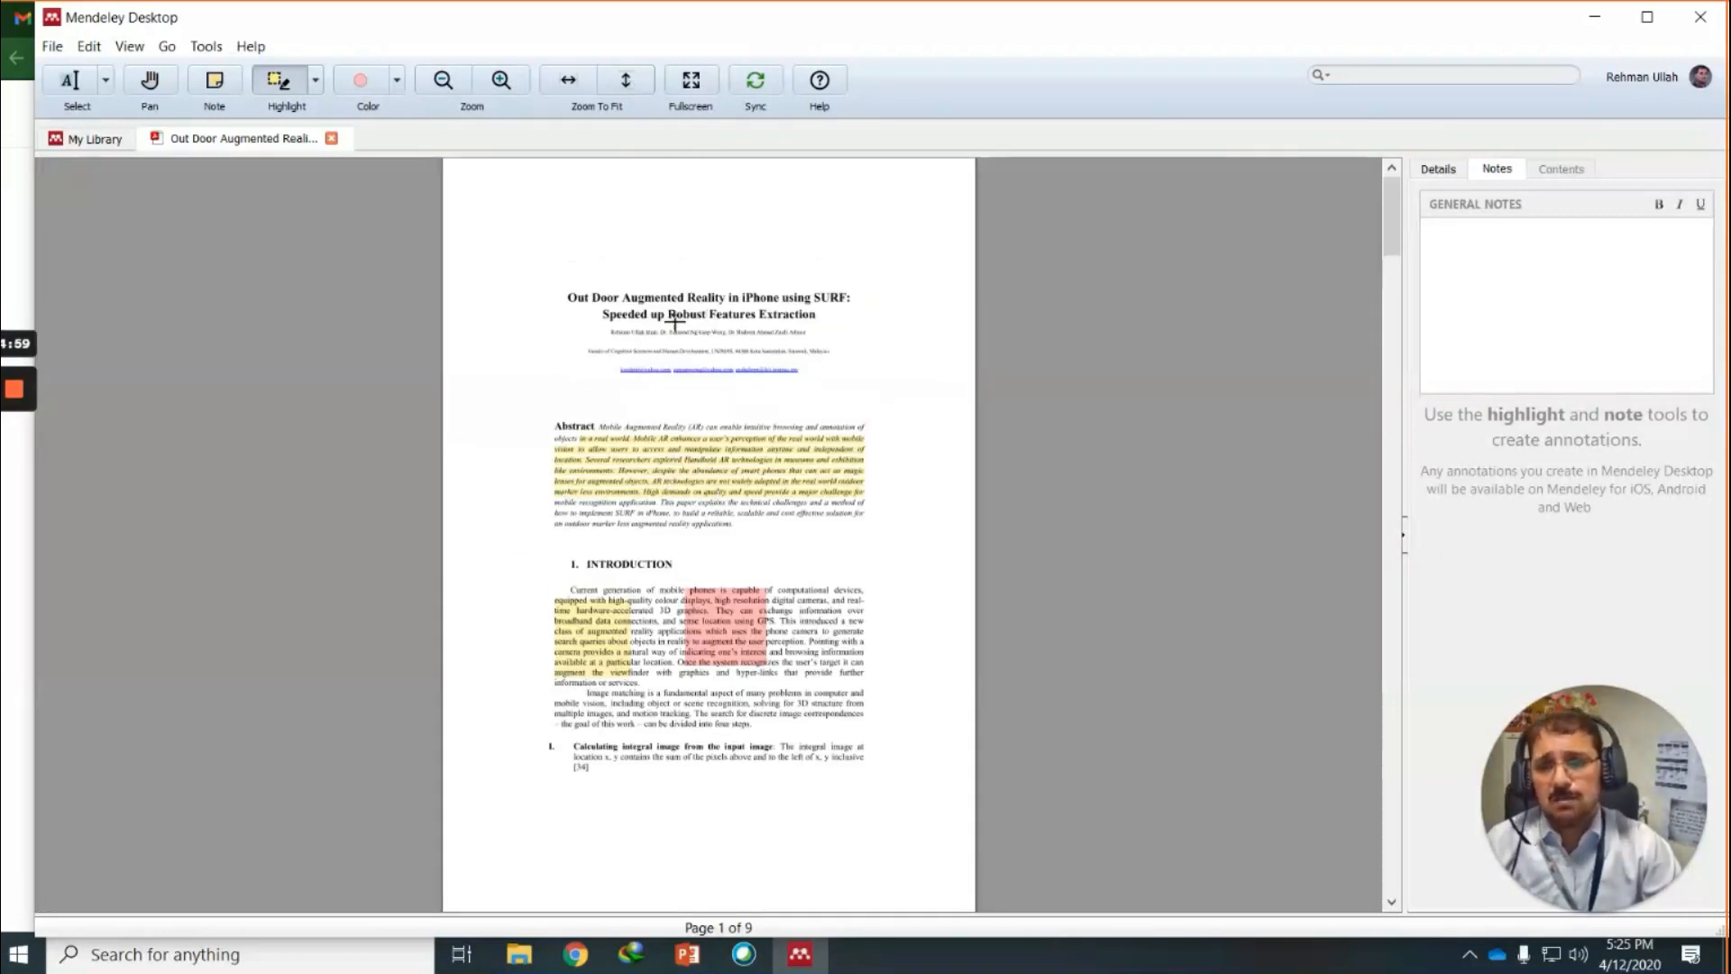
pyautogui.scroll(-3, 668, 456)
pyautogui.scroll(3, 668, 456)
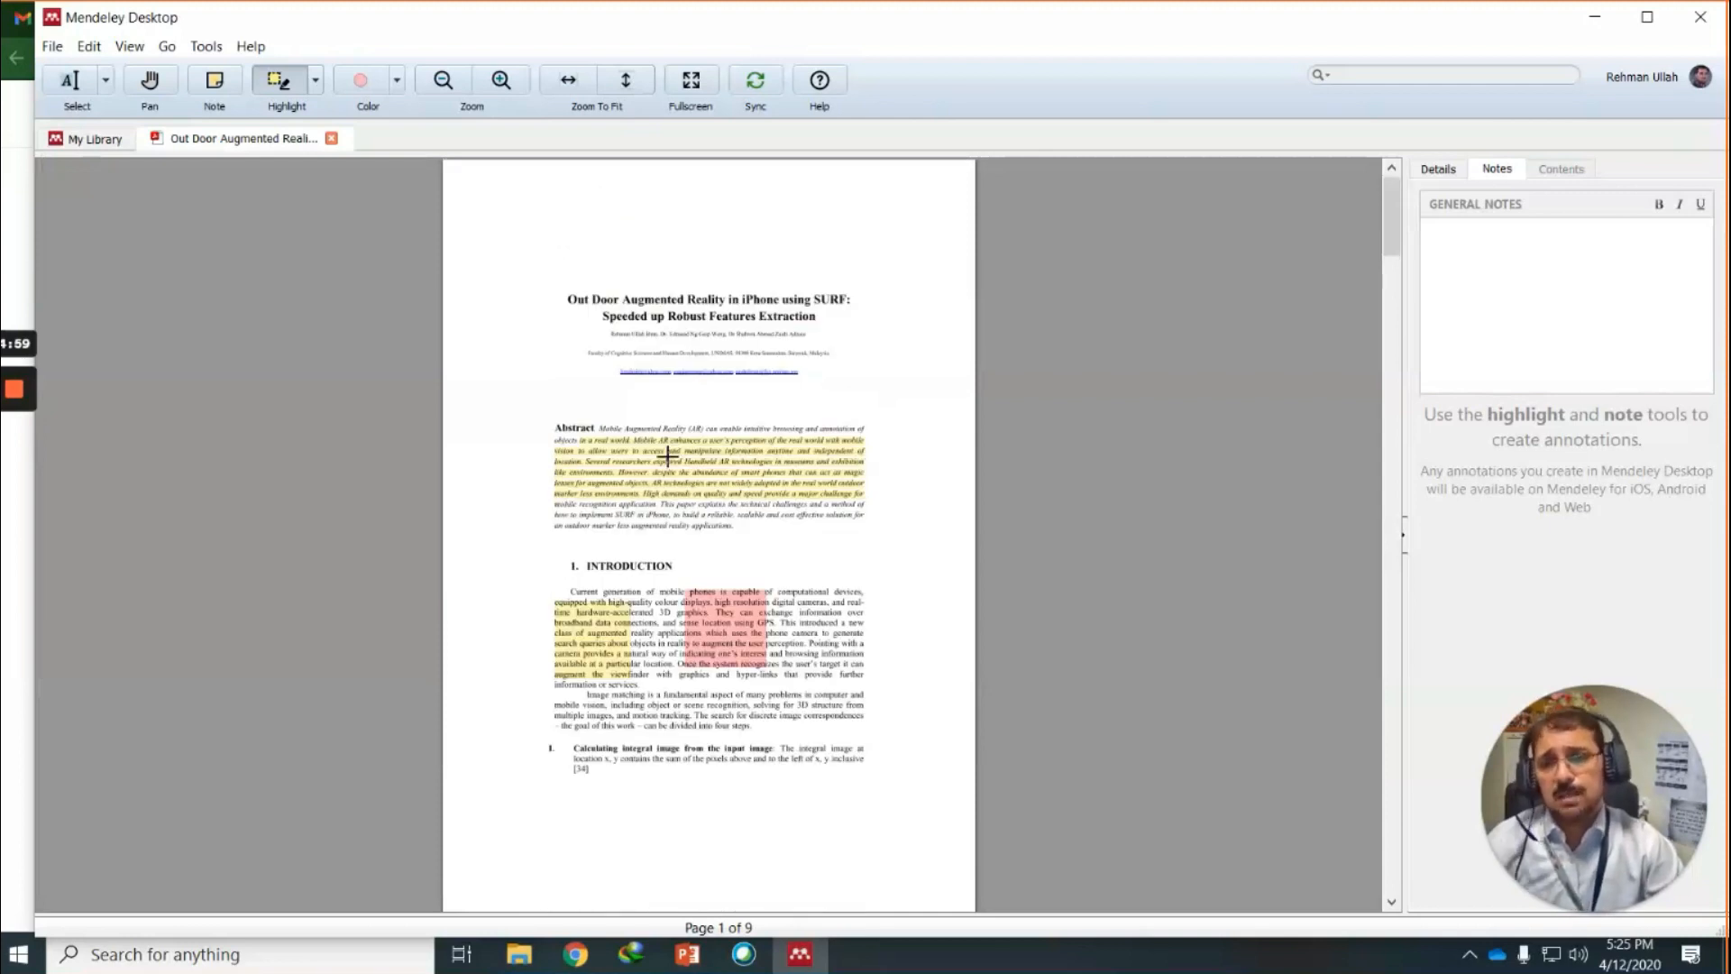
# Fit the page to width again and view the highlighted abstract and introduction in full-screen mode.
pyautogui.click(568, 81)
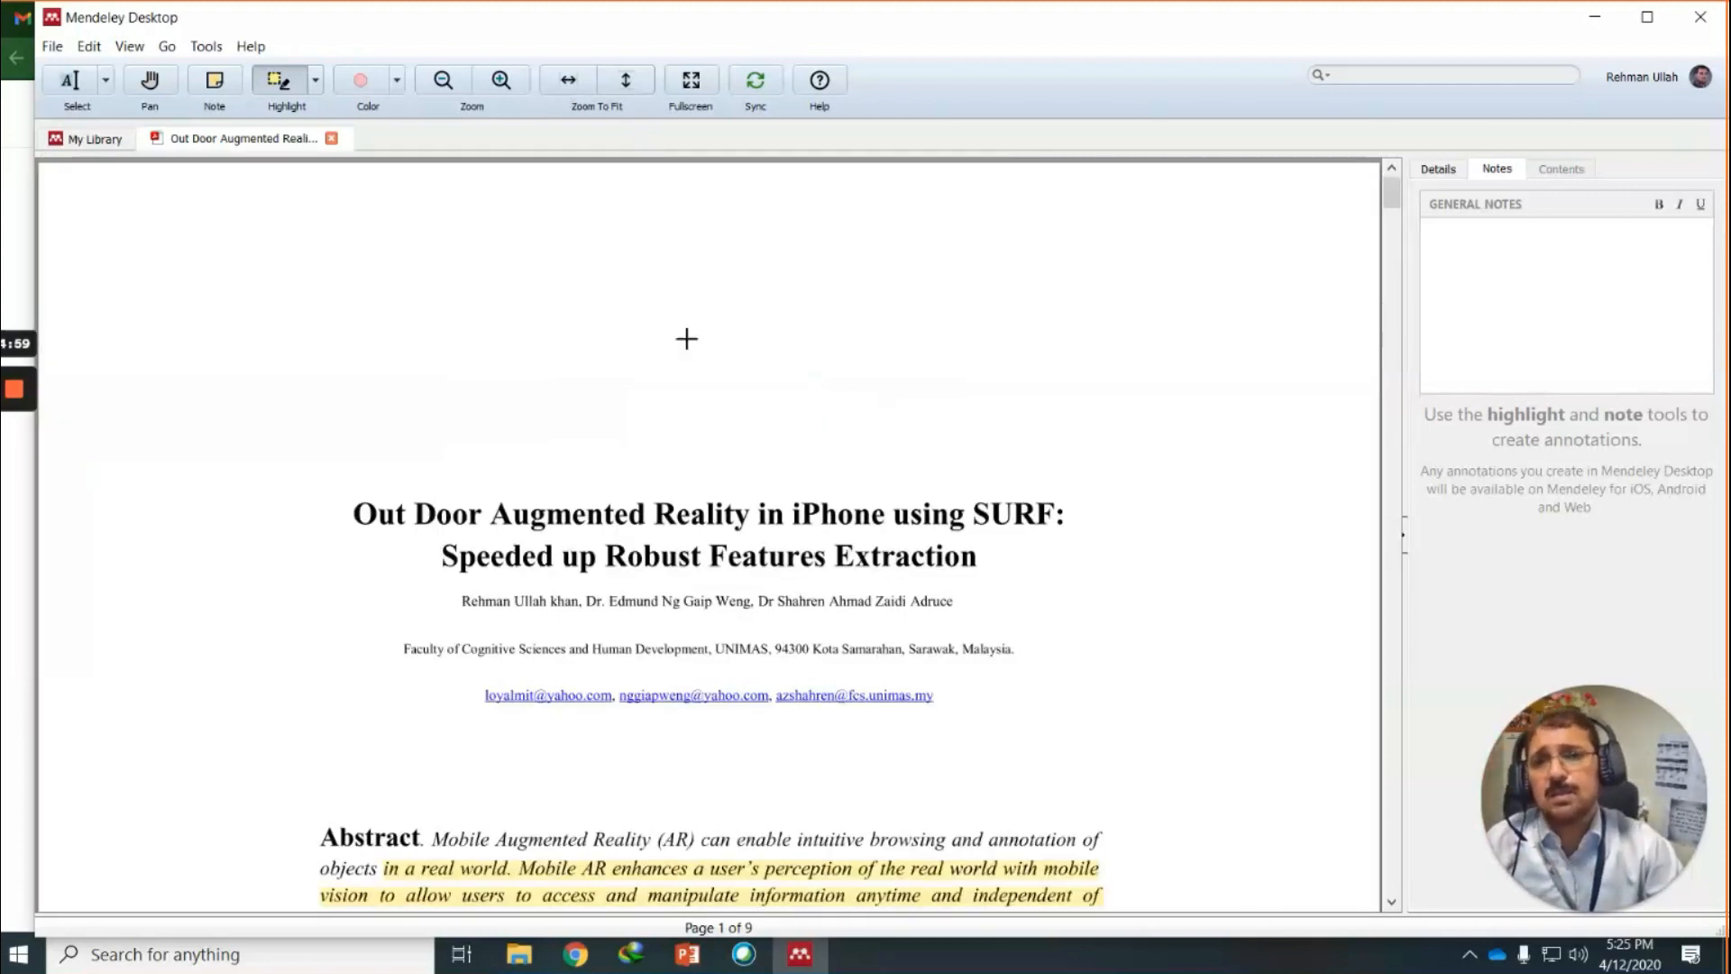
pyautogui.scroll(-3, 830, 528)
pyautogui.scroll(-3, 831, 525)
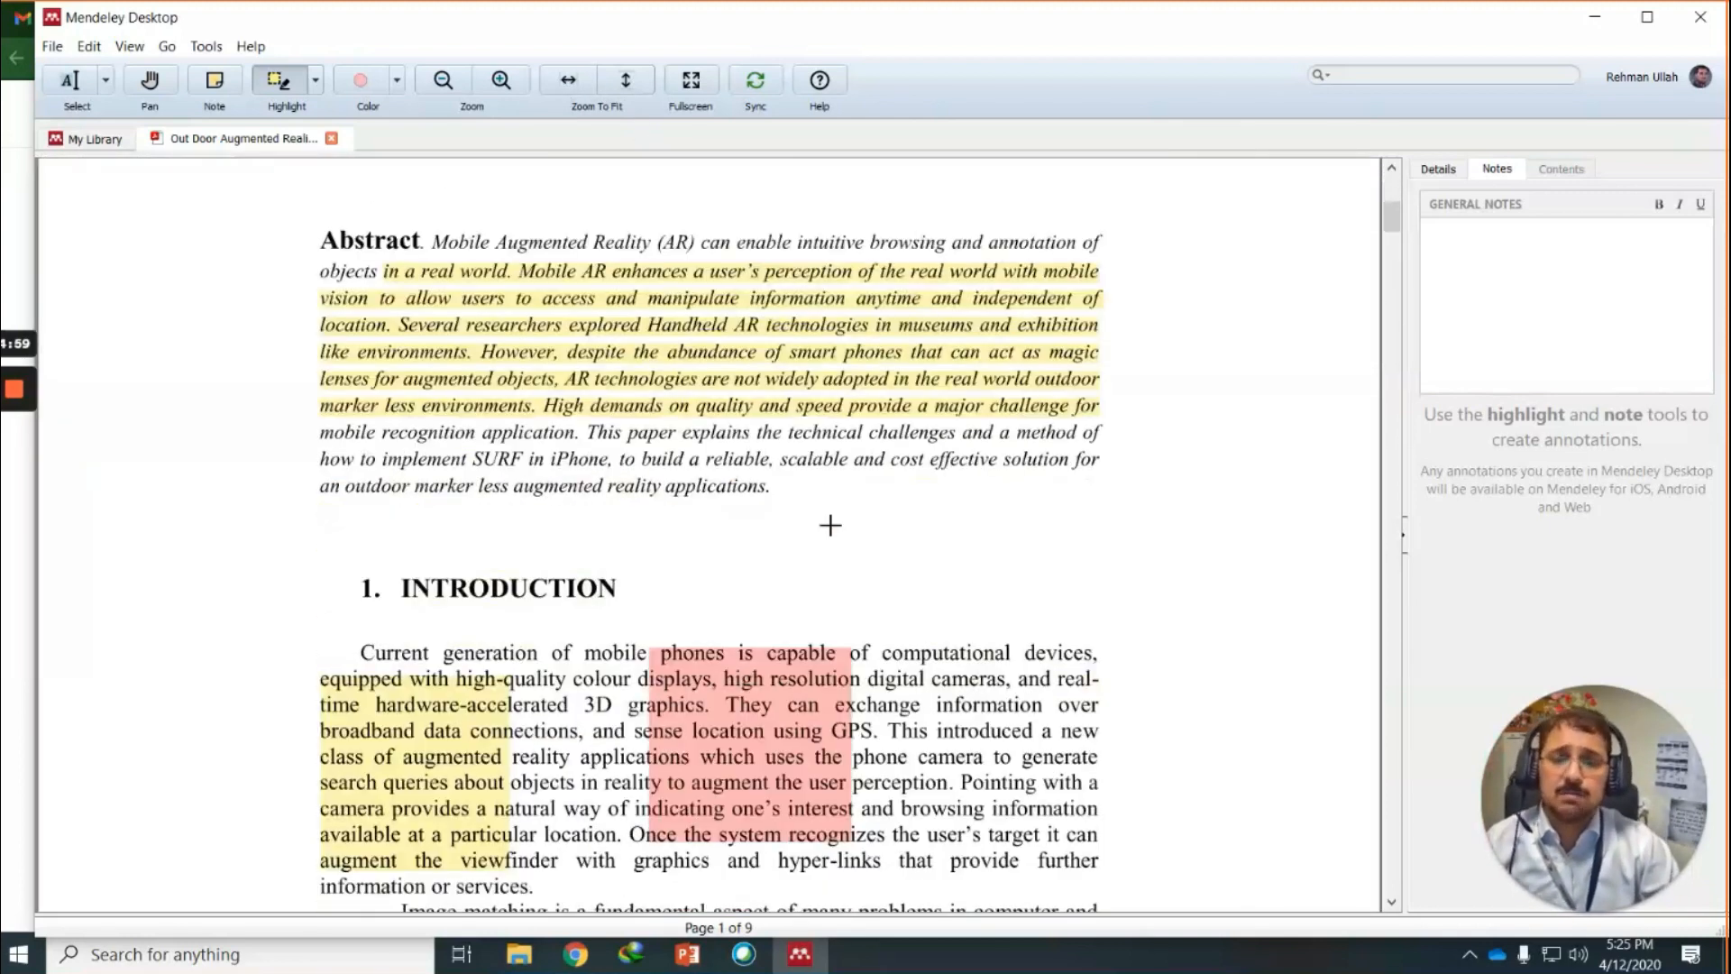
pyautogui.click(699, 91)
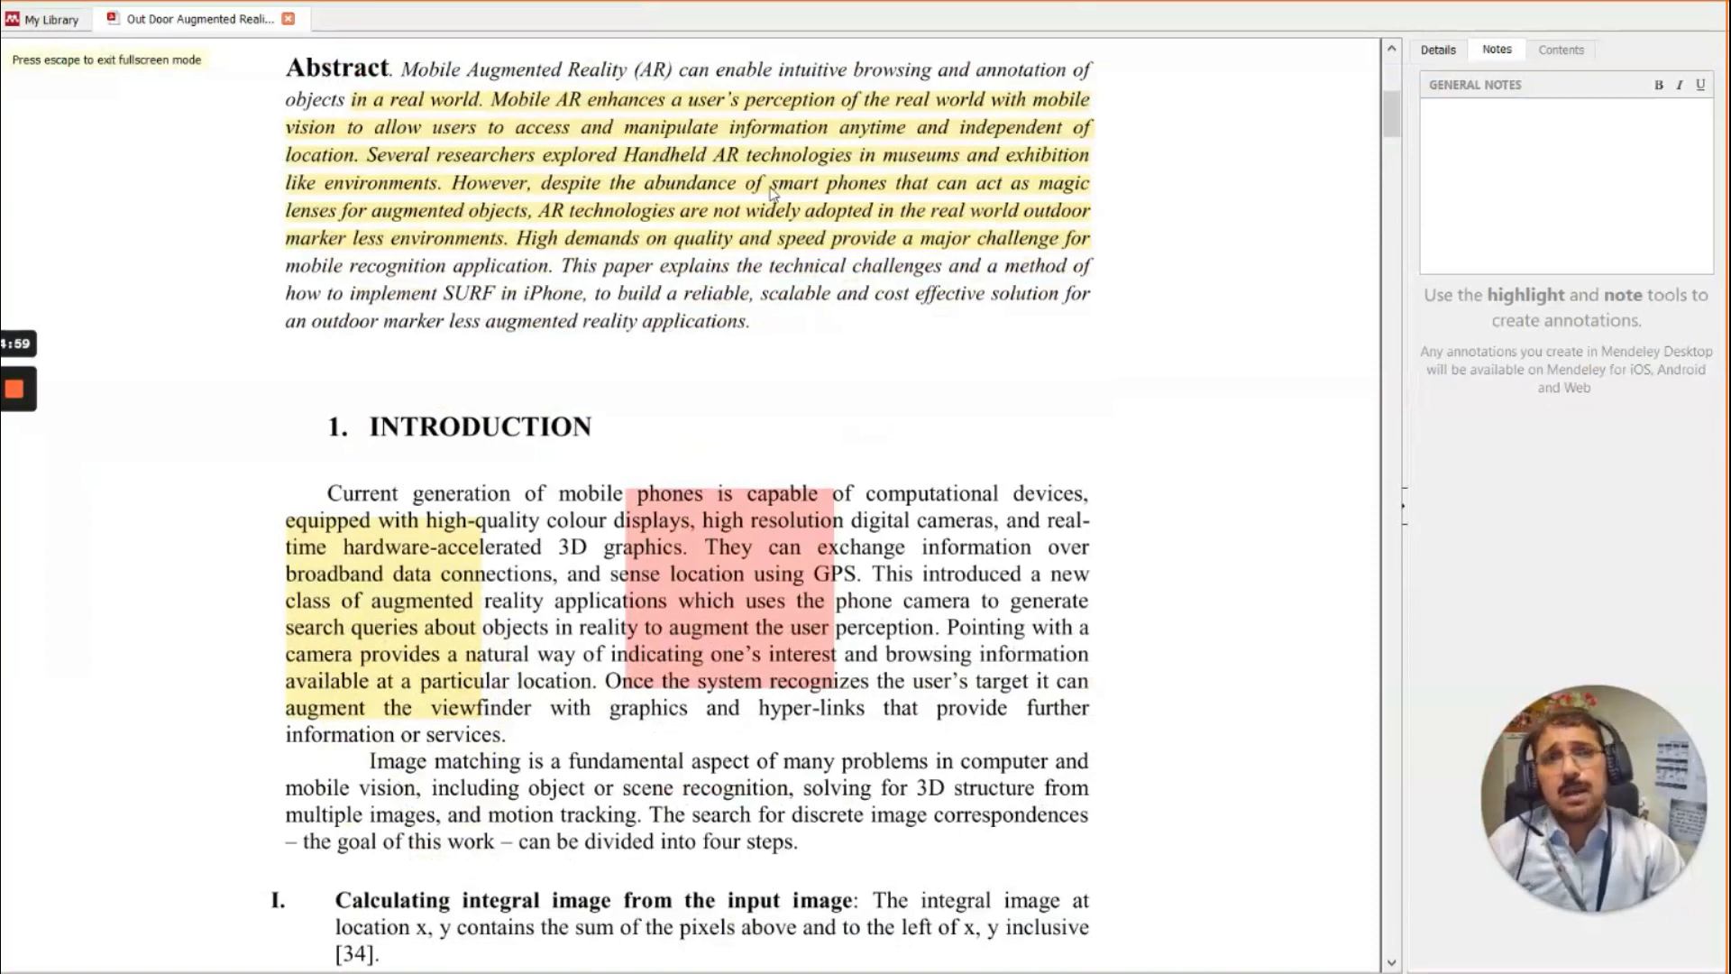
# Exit full-screen mode and open the Malay Language Stemmer paper from All Documents in the library.
pyautogui.press('Escape')
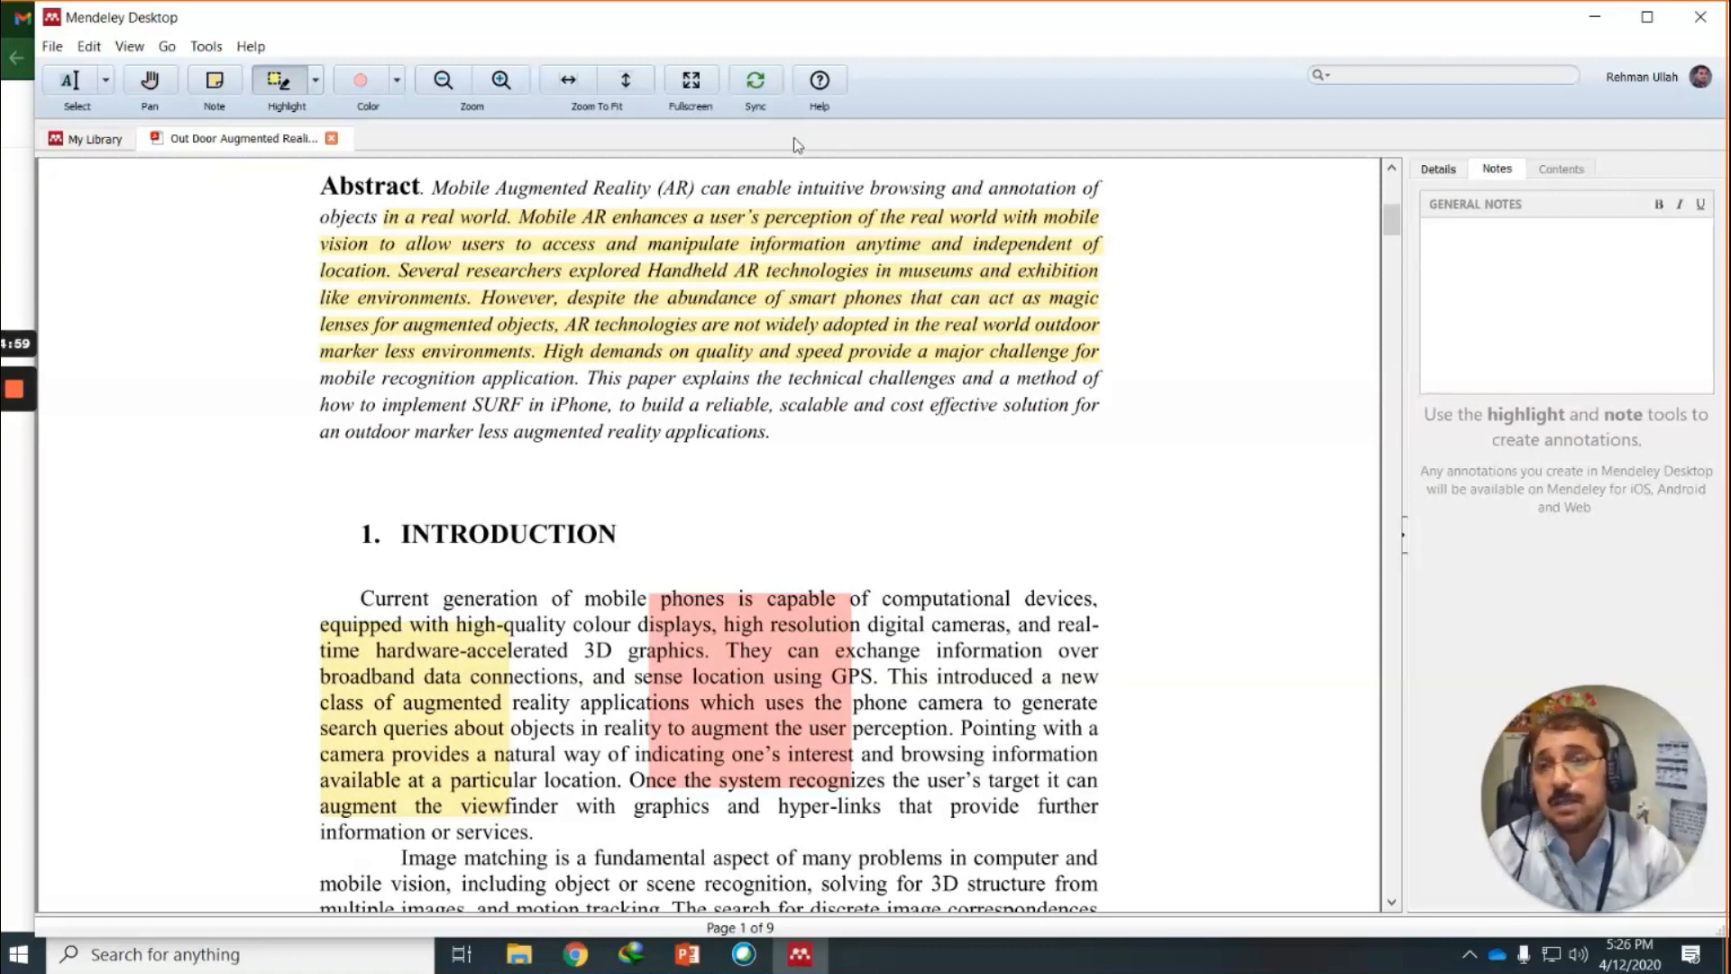
pyautogui.click(114, 141)
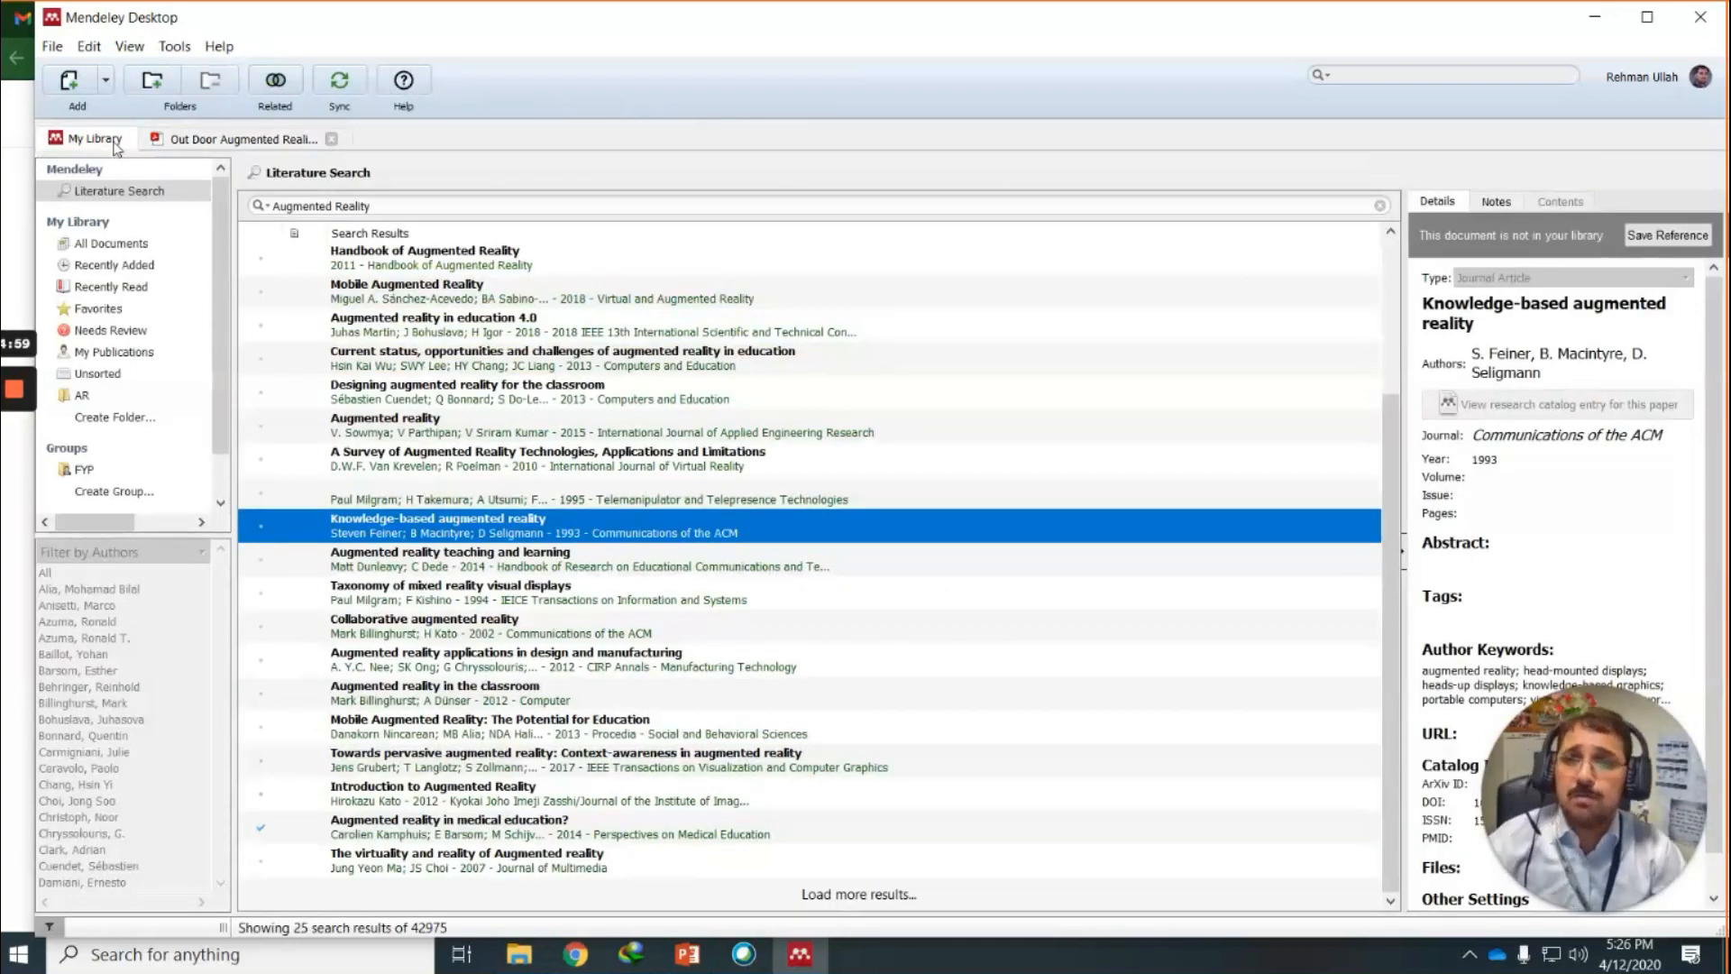
pyautogui.click(126, 245)
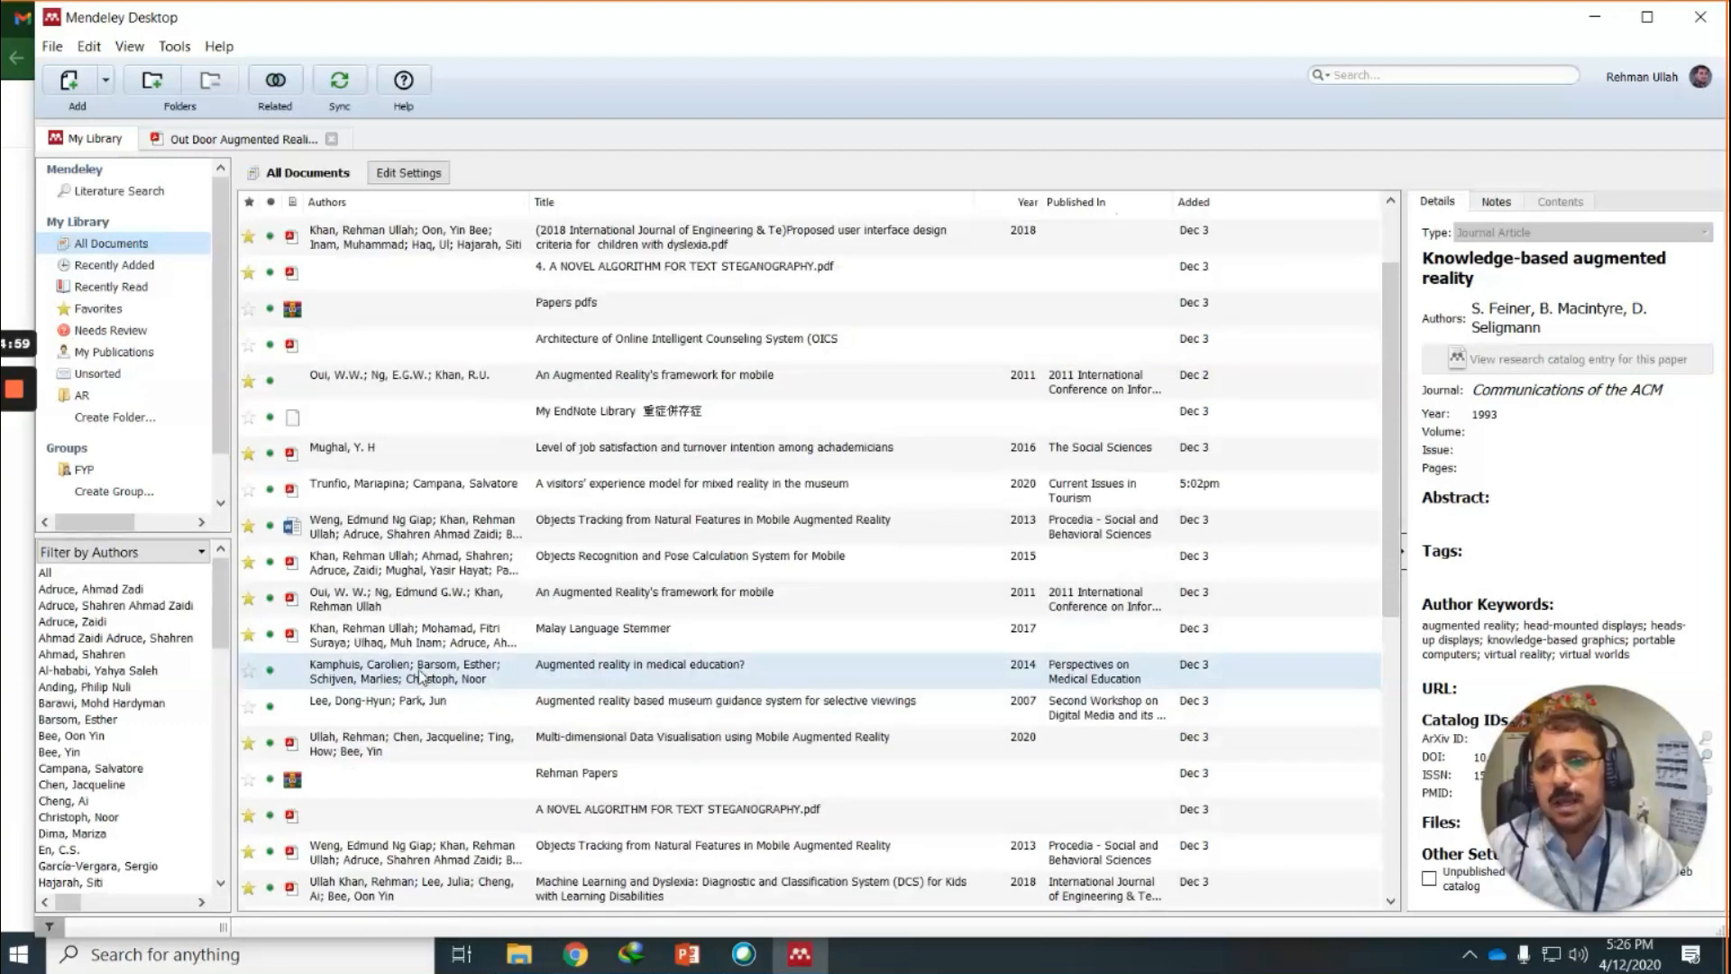
pyautogui.doubleClick(398, 631)
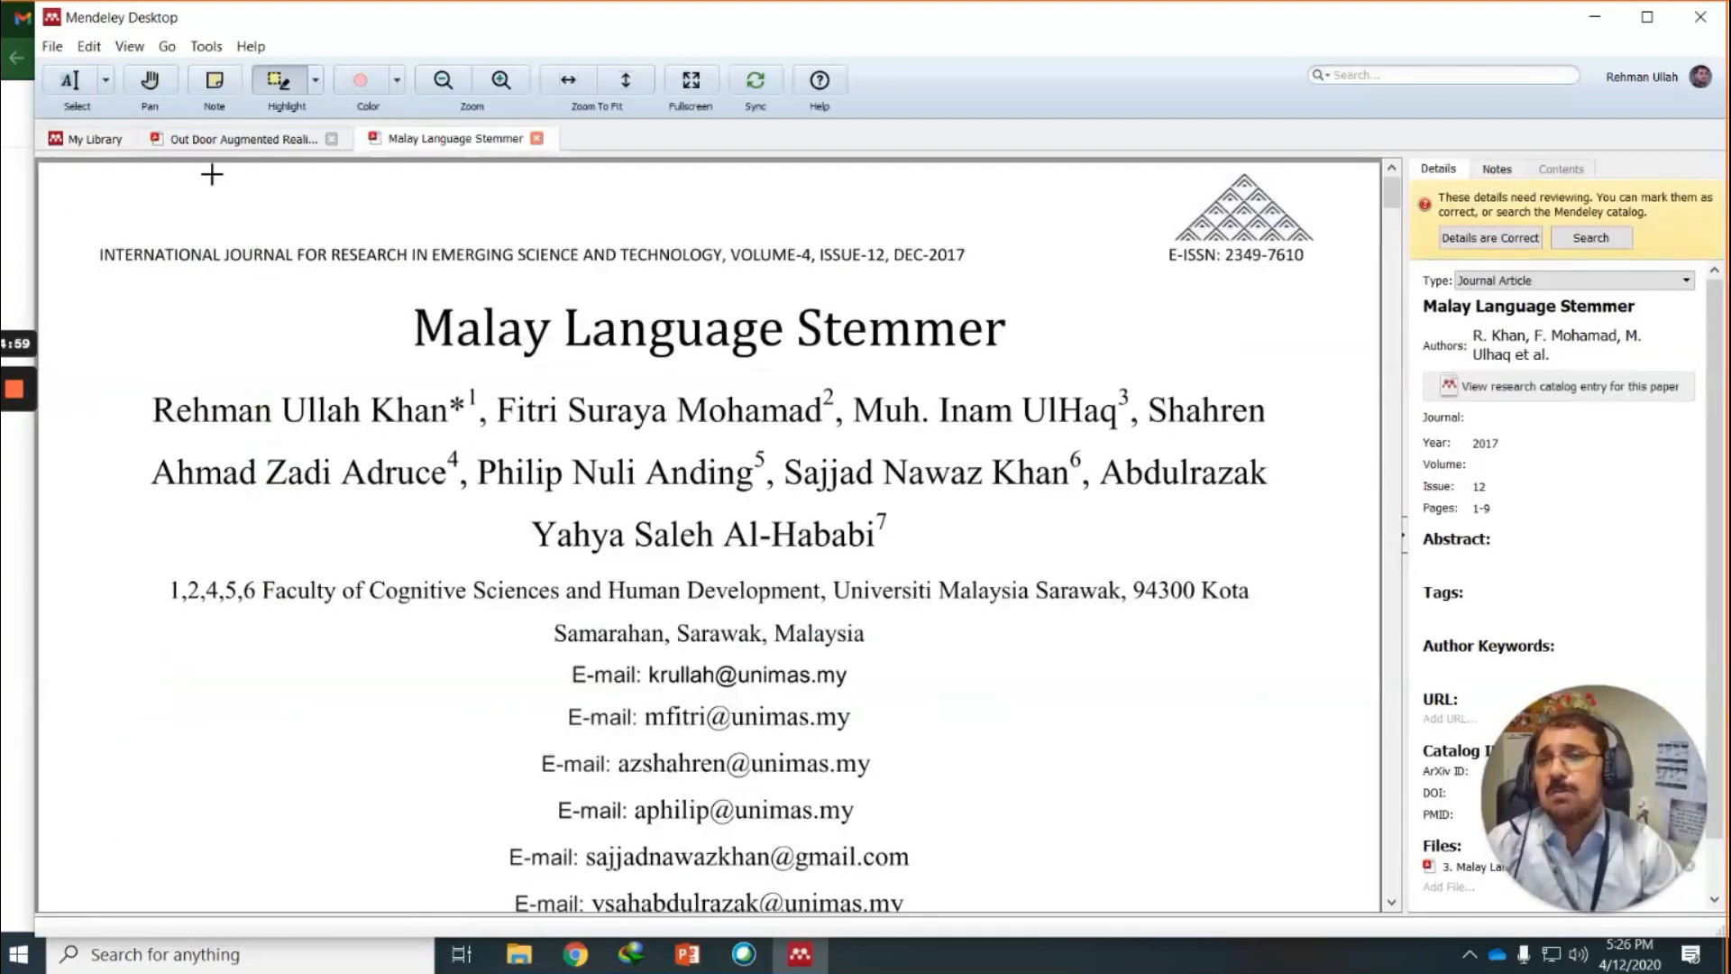
# Switch back and forth between the two open papers, then return to the library's document list.
pyautogui.click(218, 140)
pyautogui.click(509, 142)
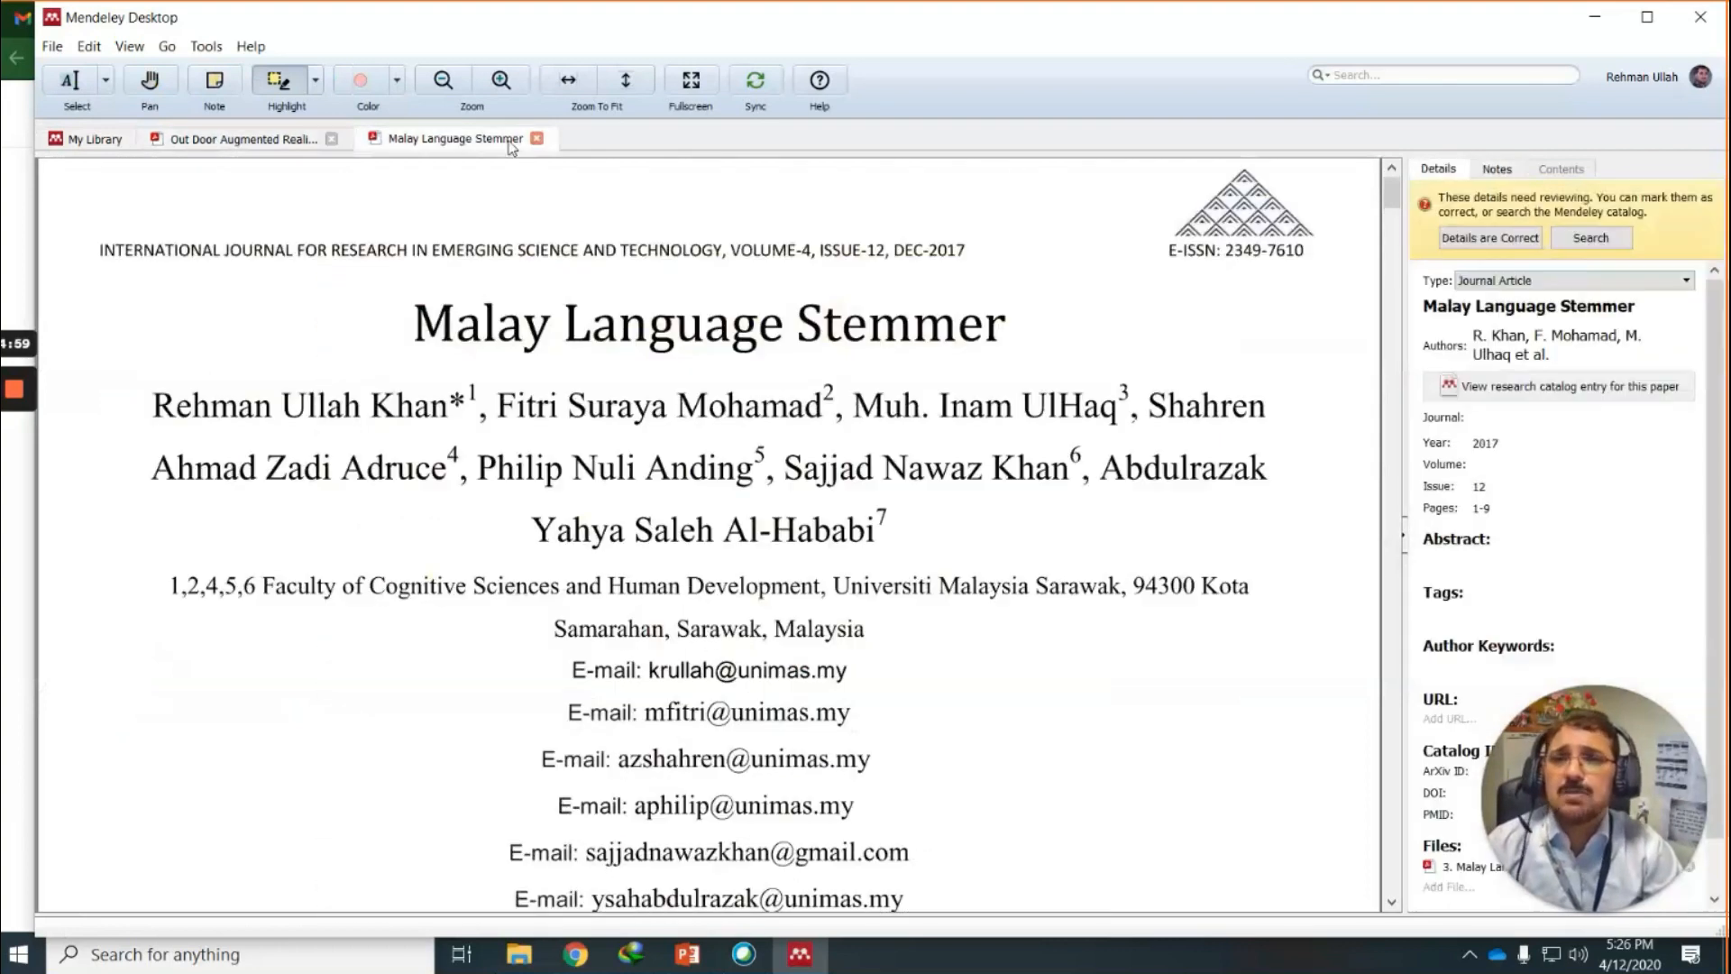
pyautogui.click(275, 141)
pyautogui.click(467, 142)
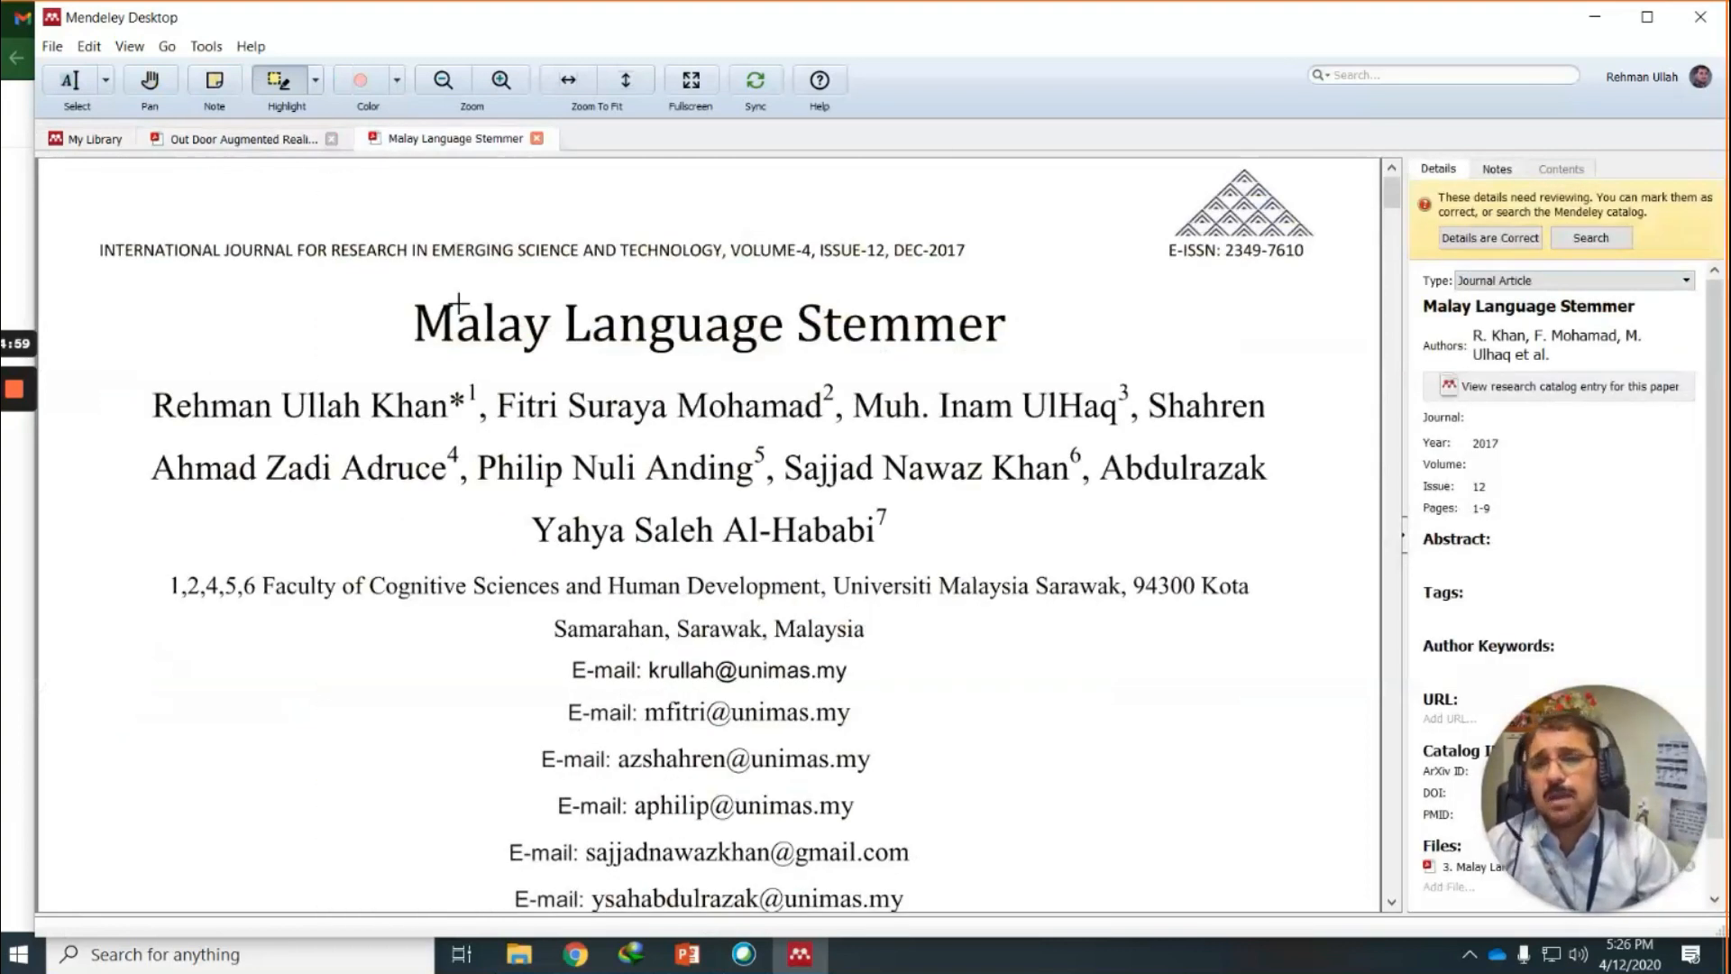
pyautogui.click(95, 142)
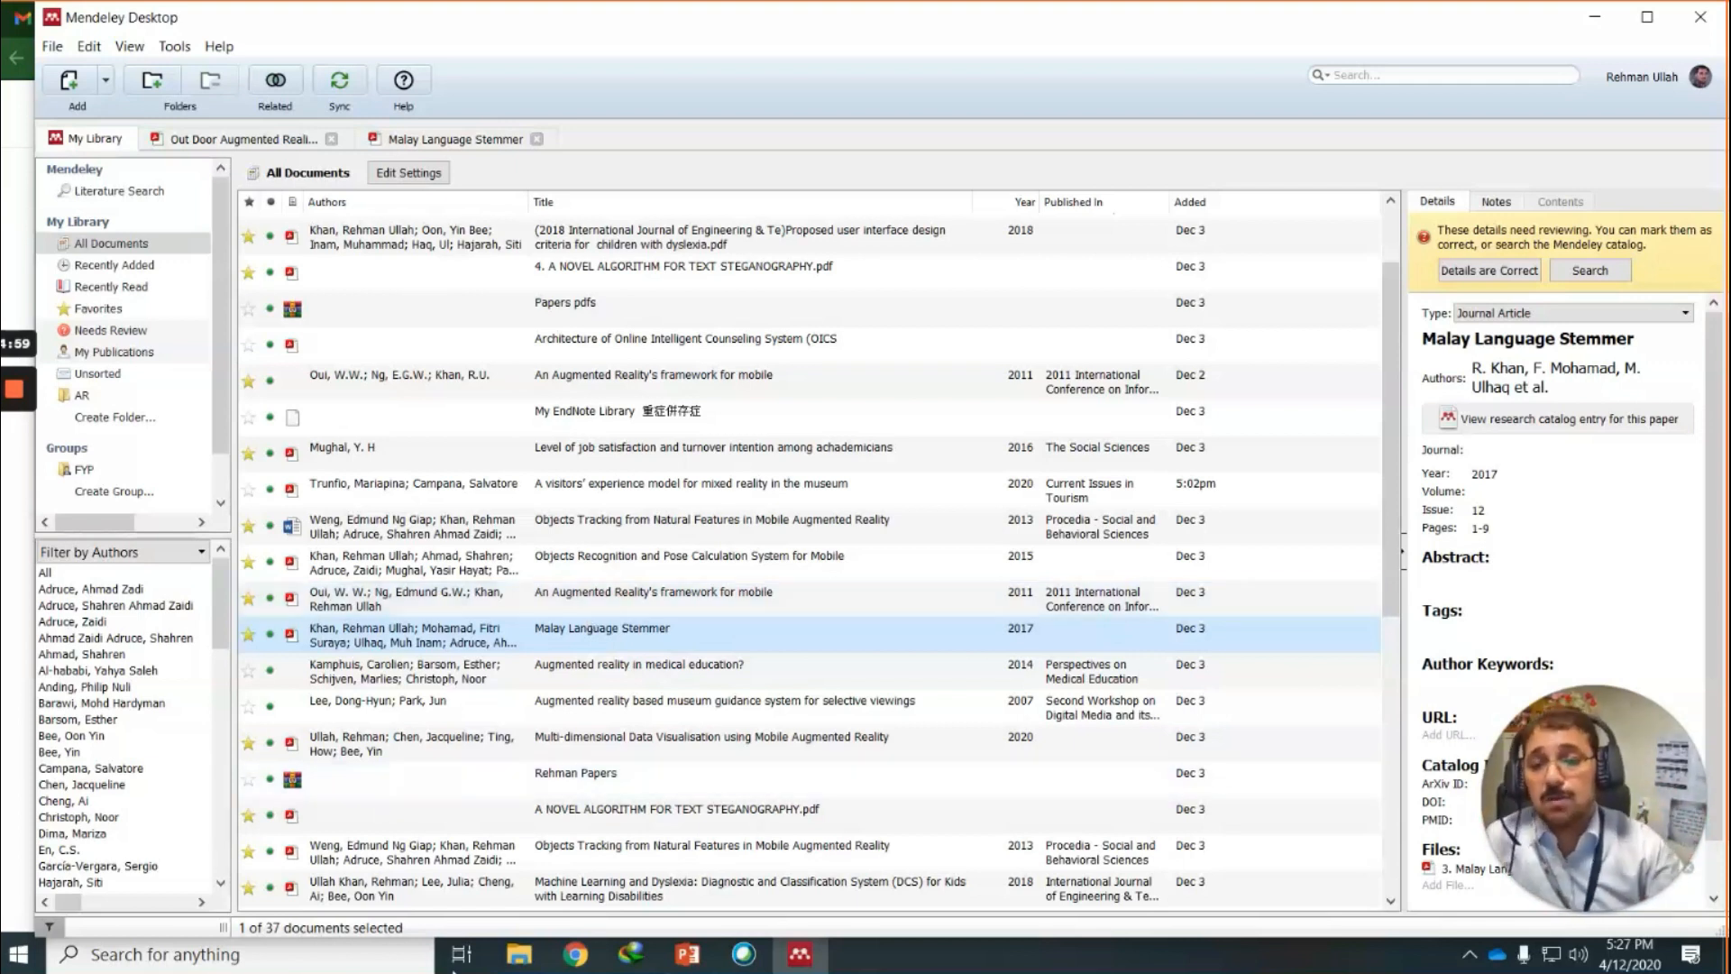
# Open New Microsoft Word Document (2).docx from the Mendely folder, maximize its window and look over the existing citations and references.
pyautogui.click(516, 958)
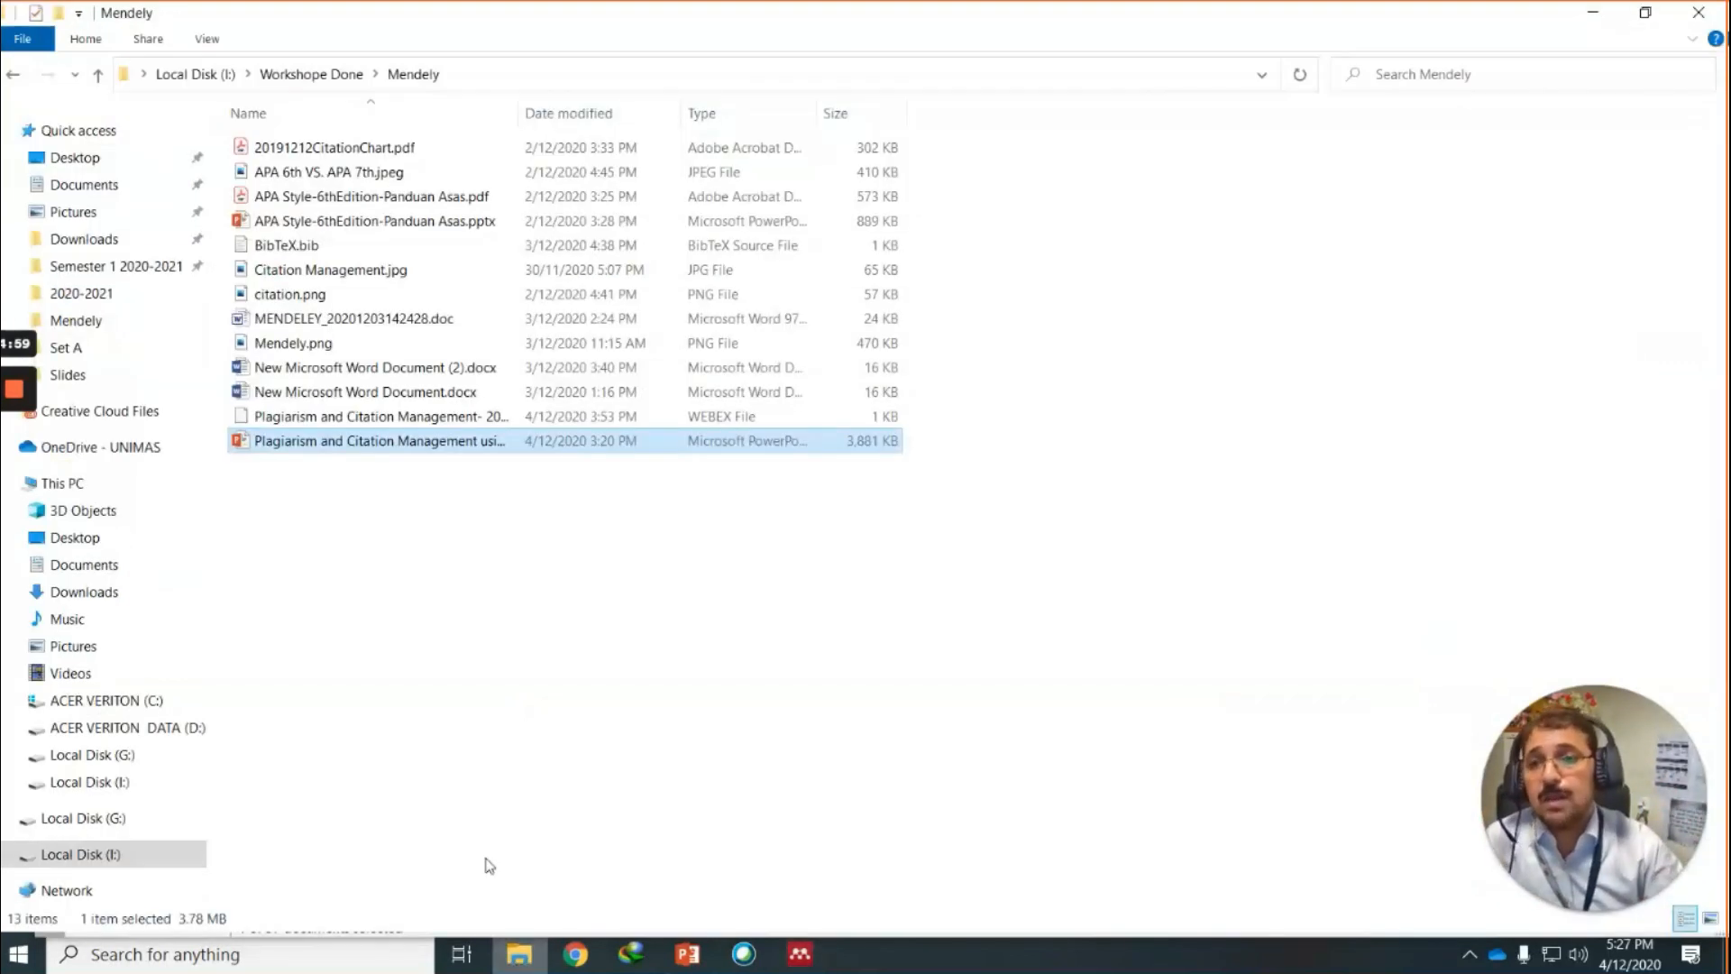
pyautogui.doubleClick(390, 377)
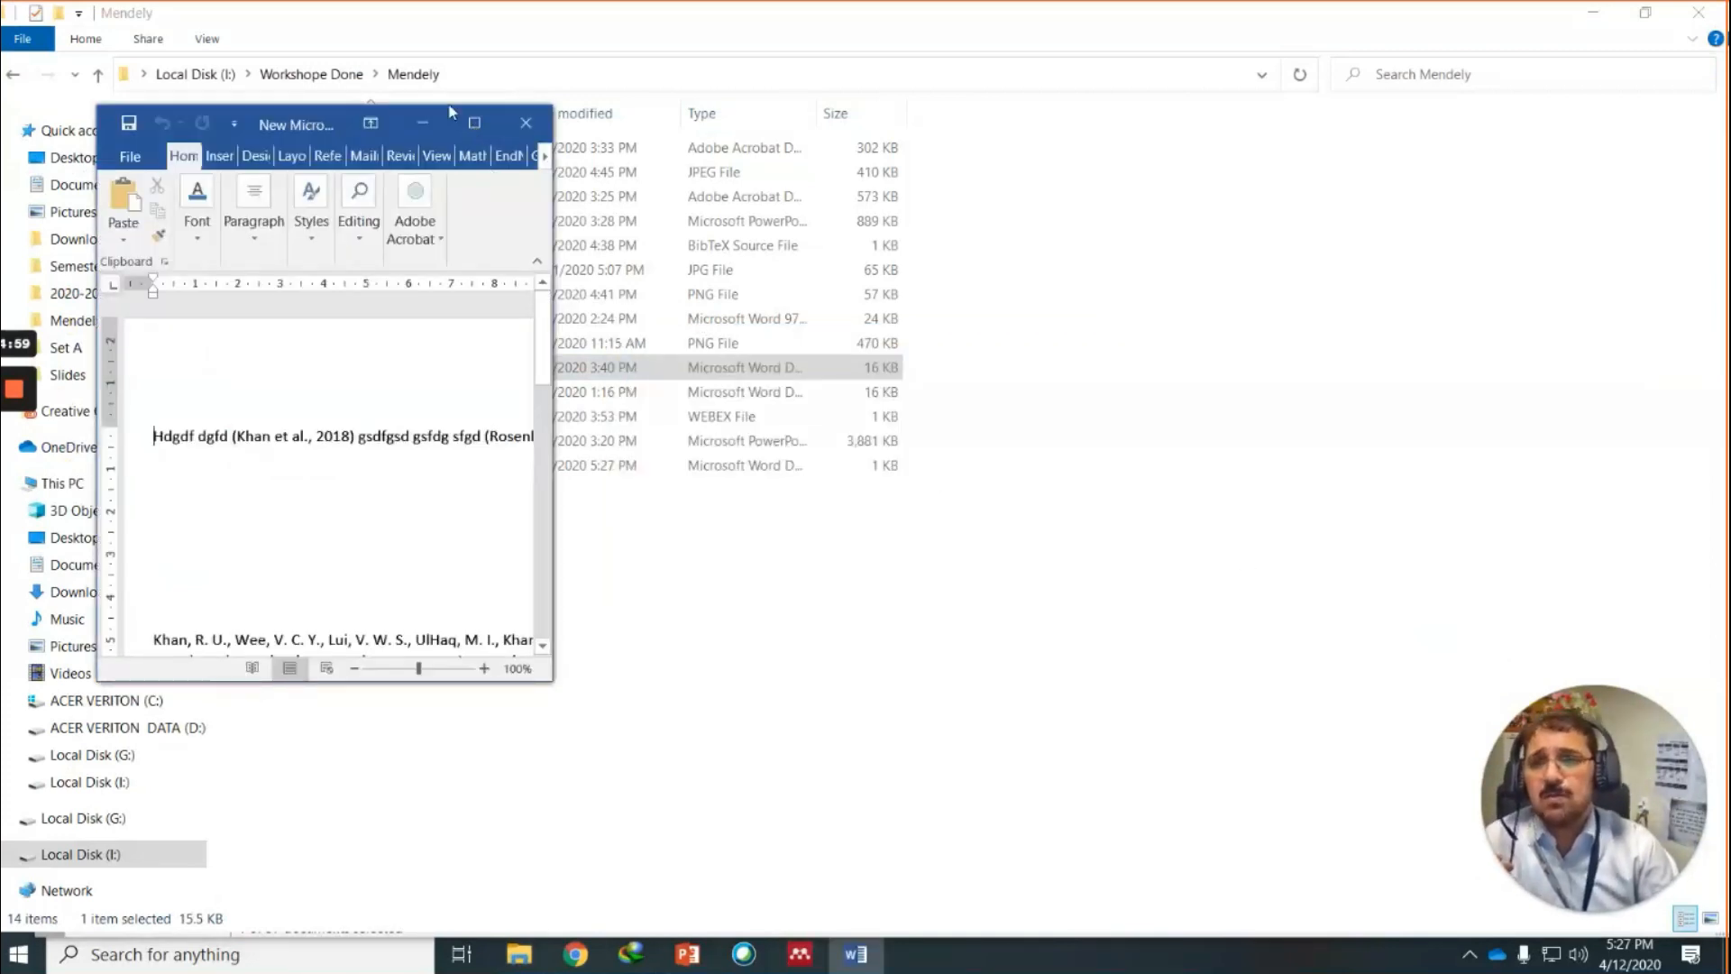
pyautogui.click(475, 125)
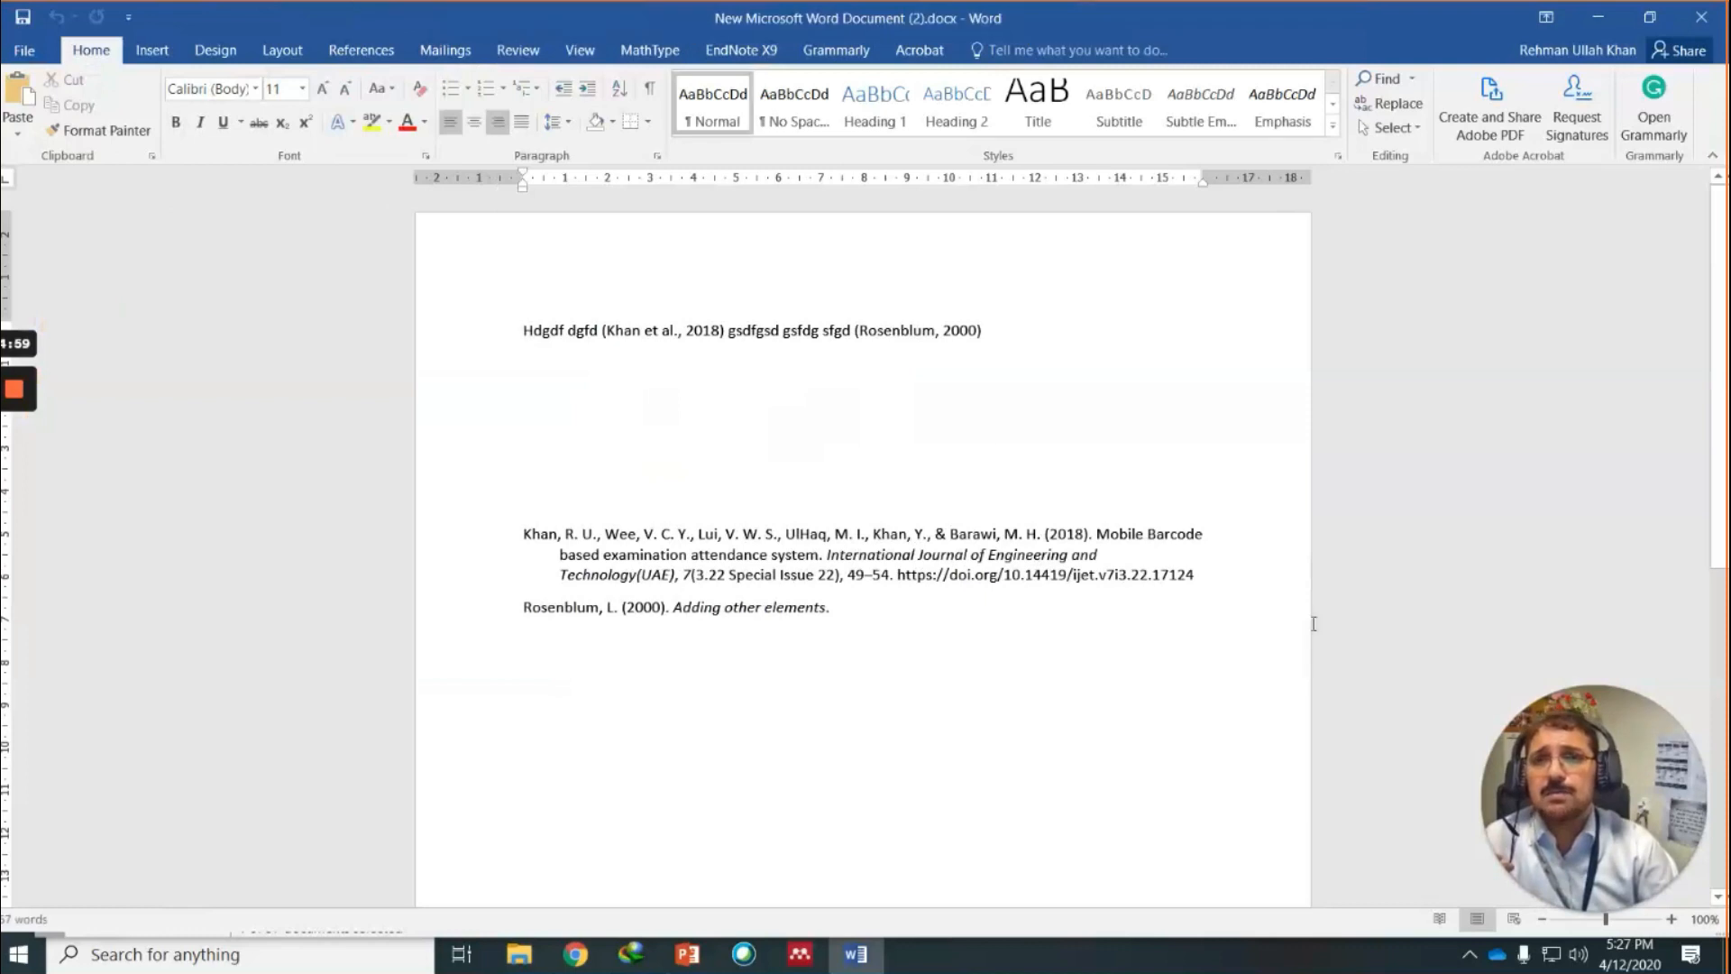
pyautogui.scroll(-2, 901, 433)
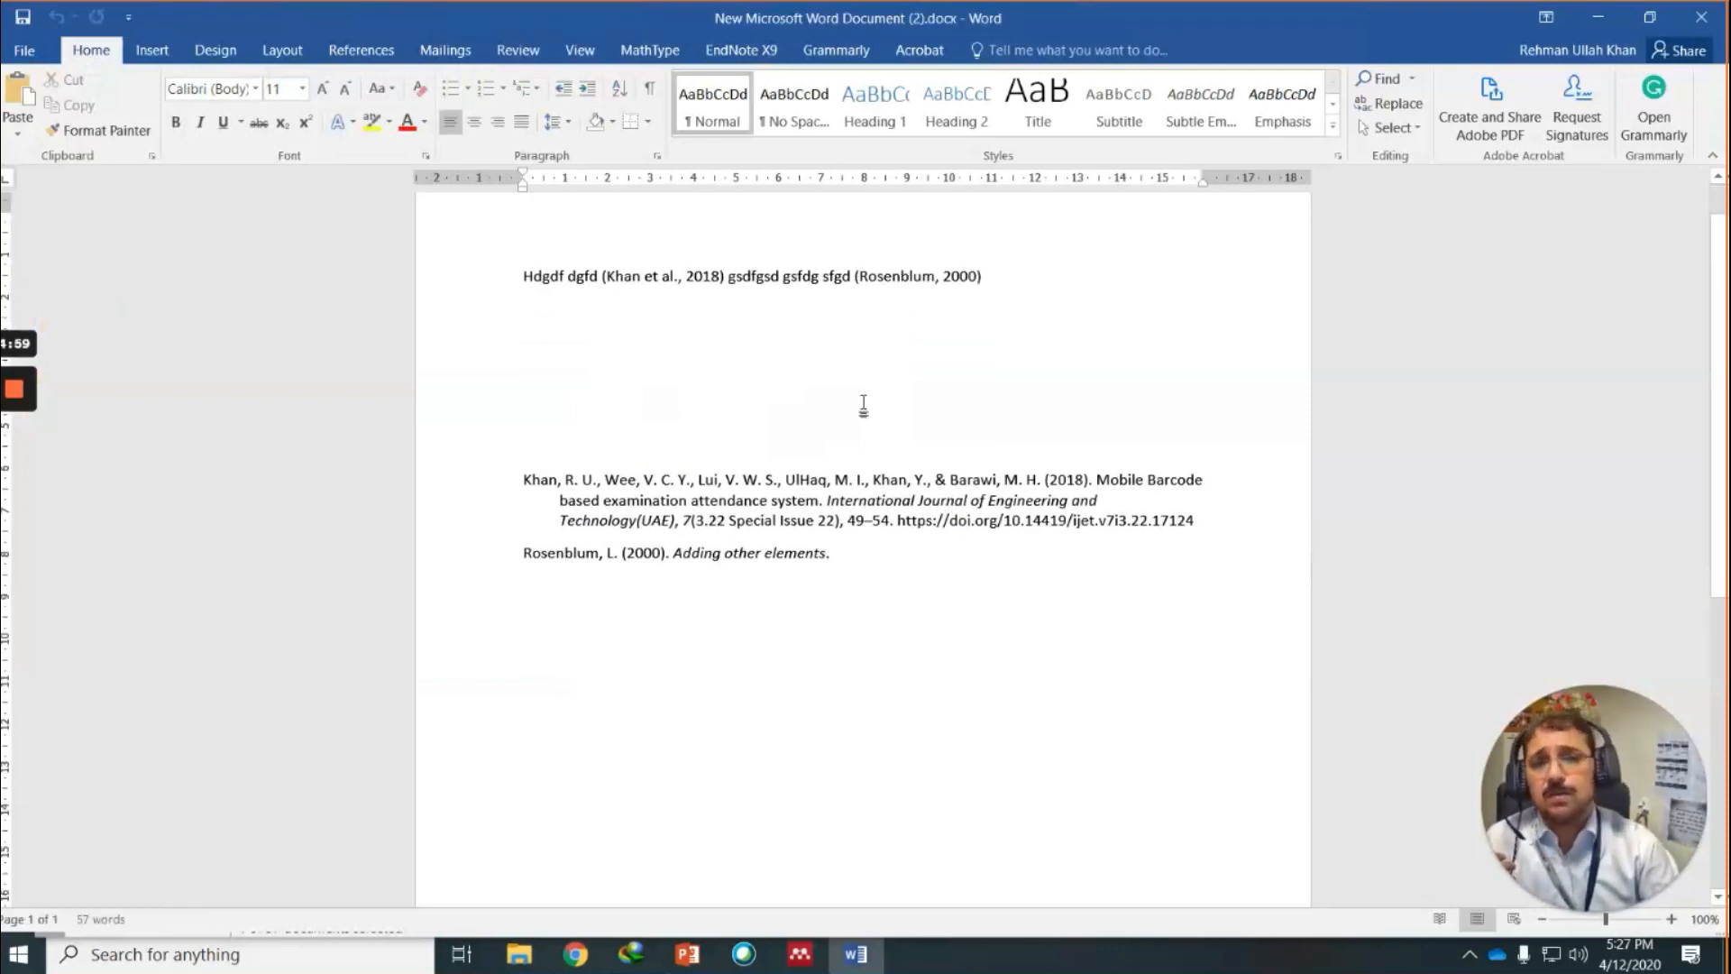
pyautogui.scroll(2, 864, 412)
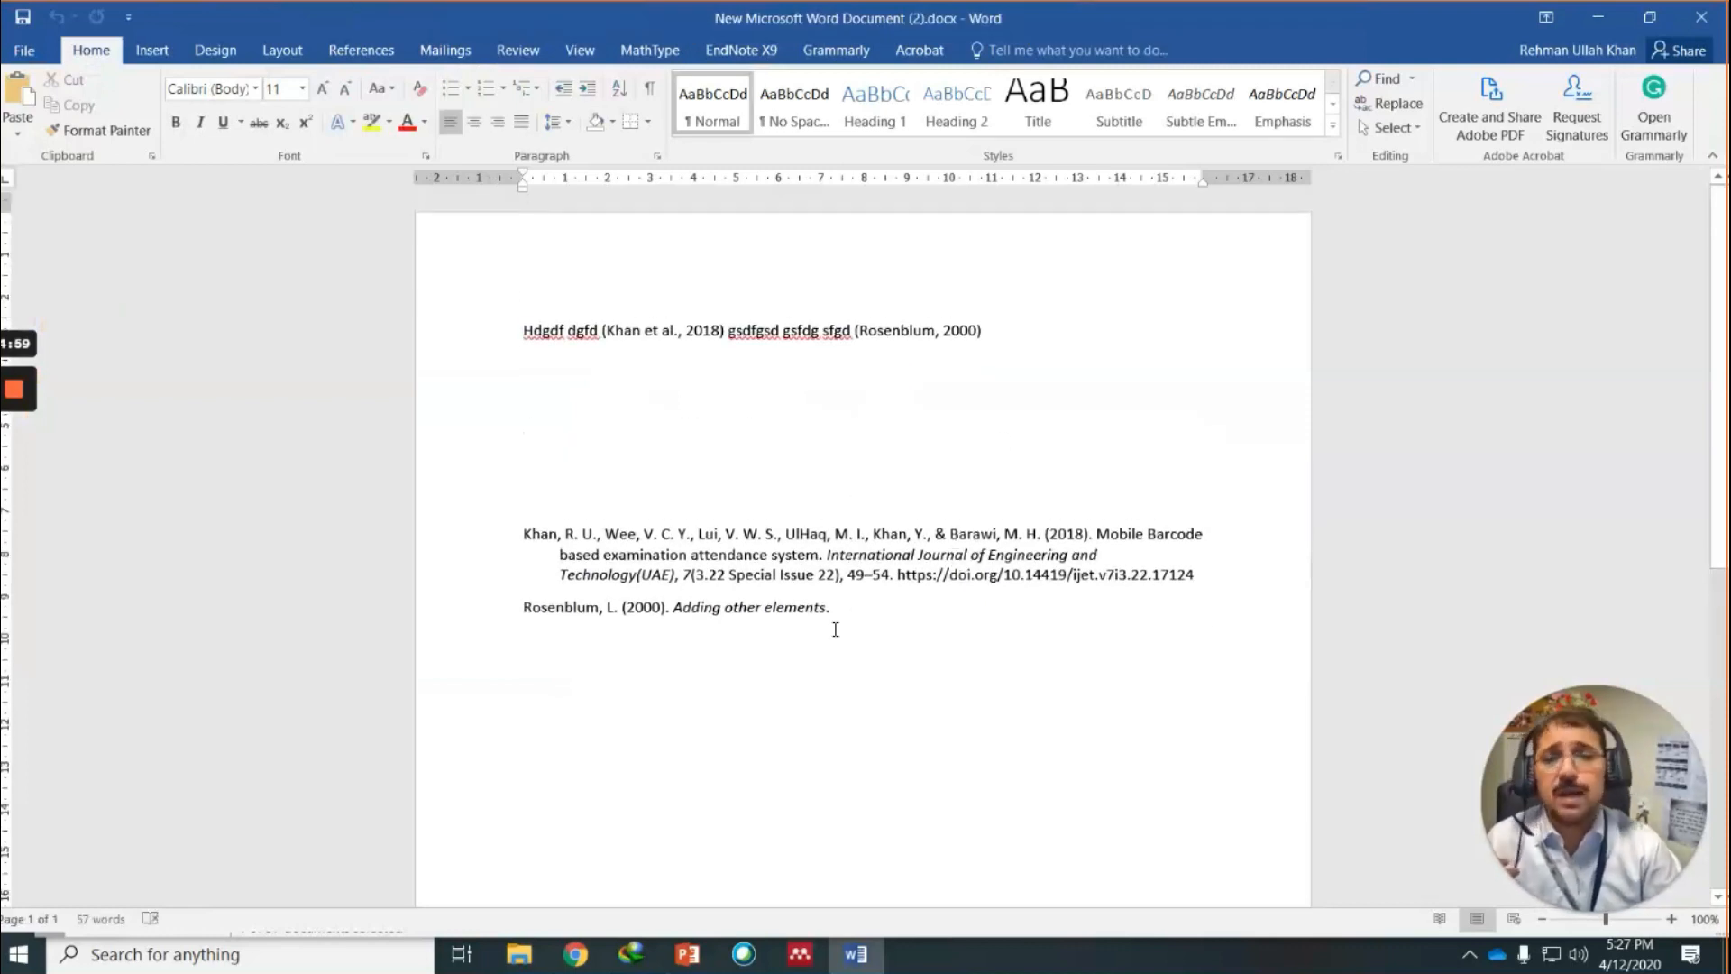
# Clear the whole document and enter the sample text "Afuashr uowhf n I v".
pyautogui.moveTo(872, 641); pyautogui.dragTo(455, 274)
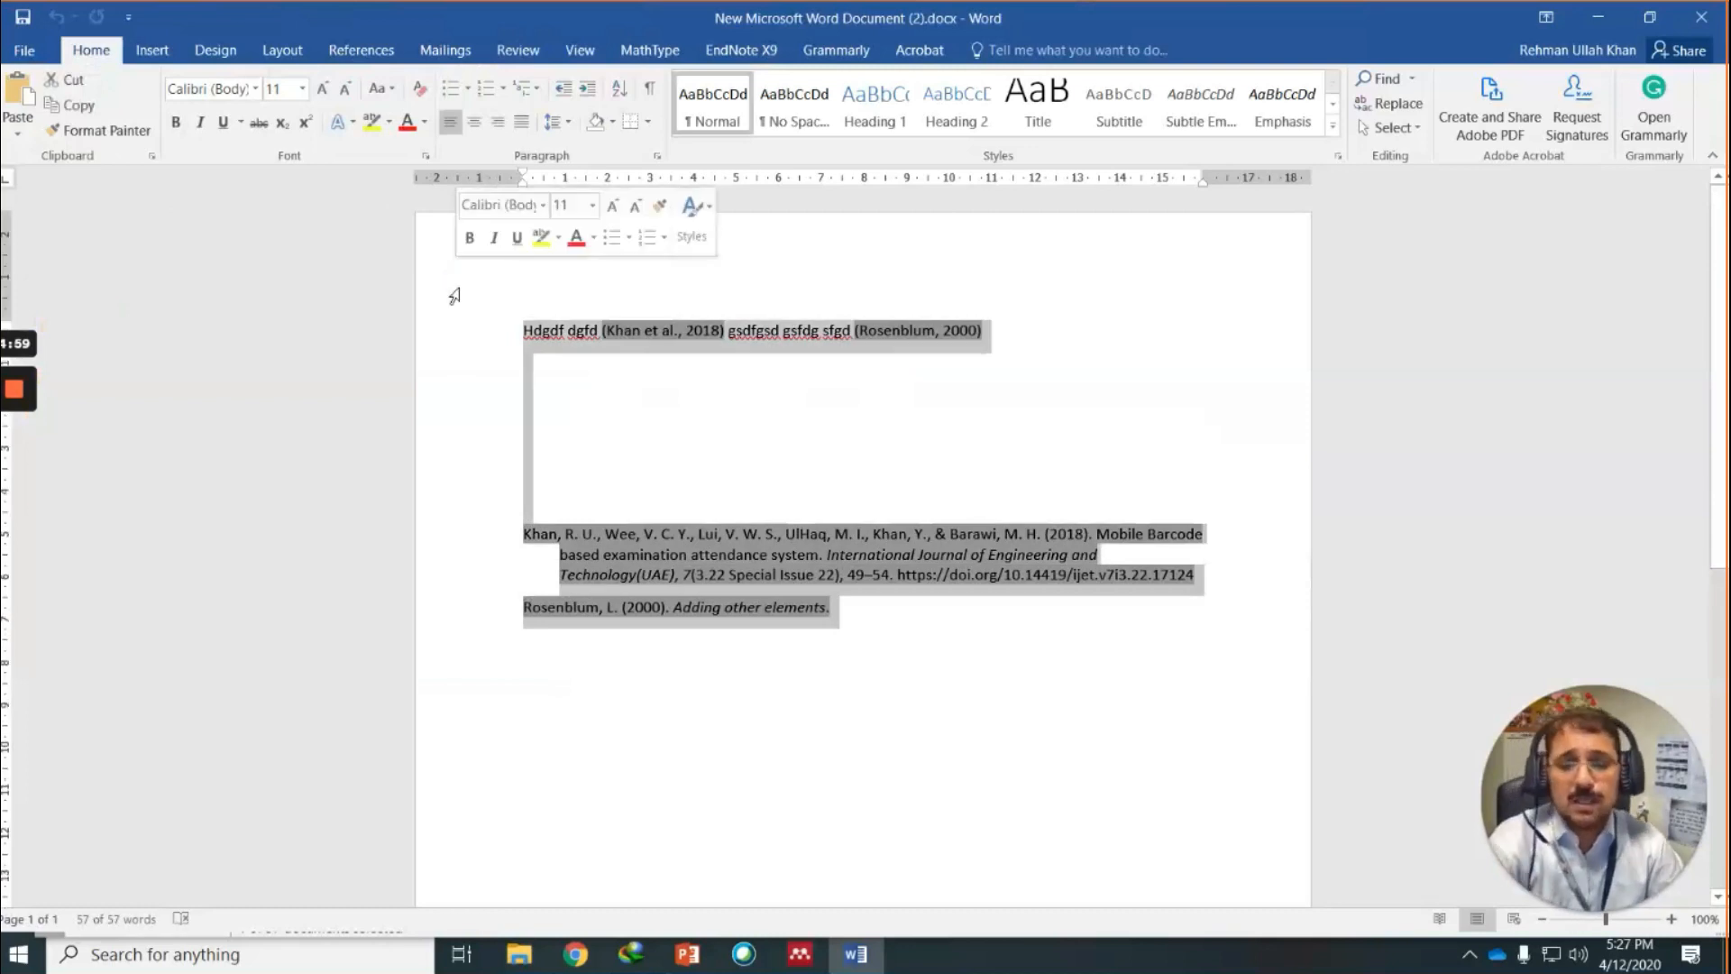
pyautogui.press('Delete')
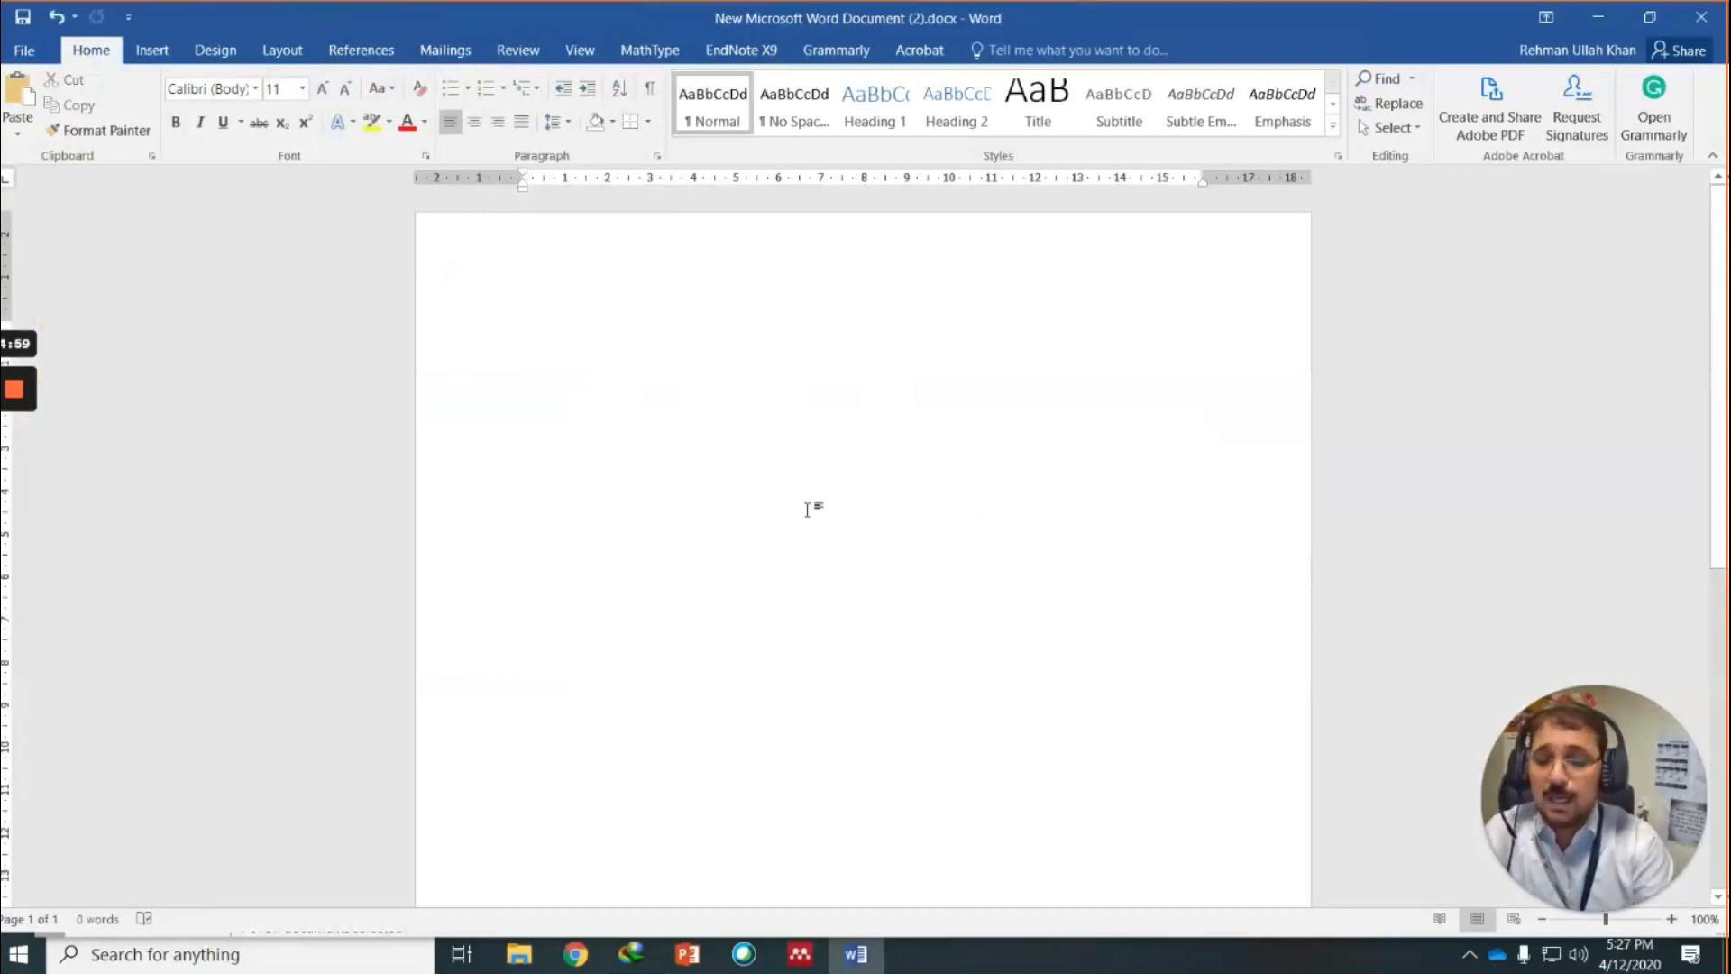
pyautogui.write('afuashr ')
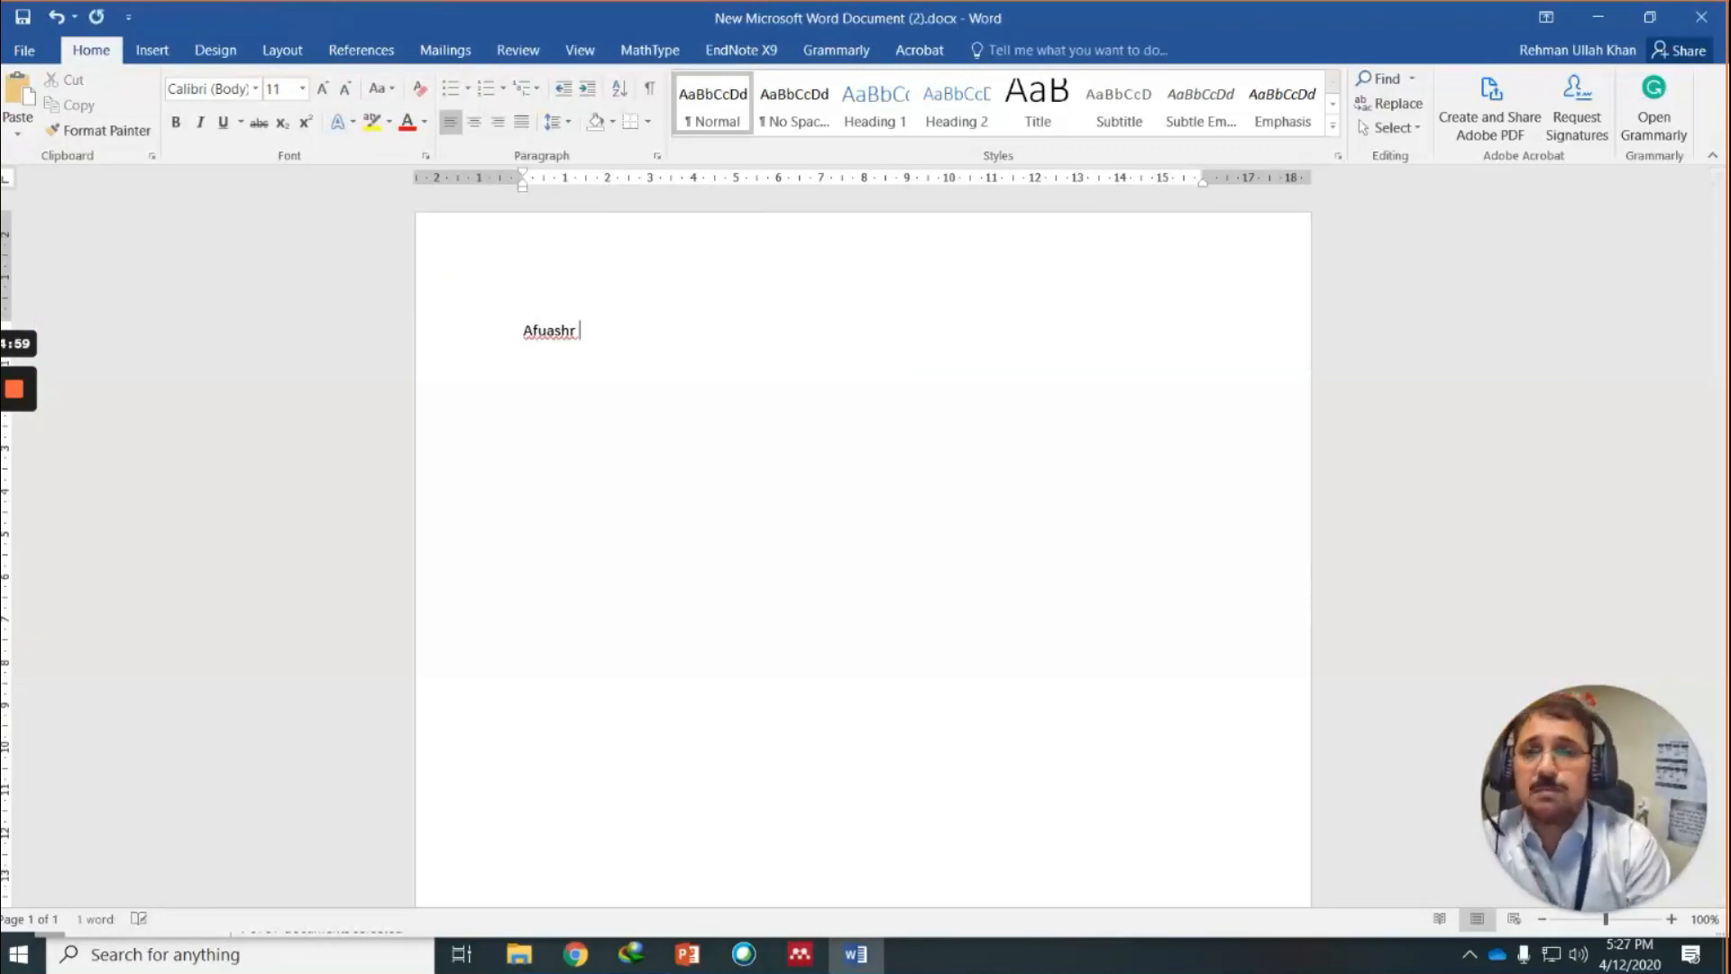
pyautogui.write('uowhf n l v')
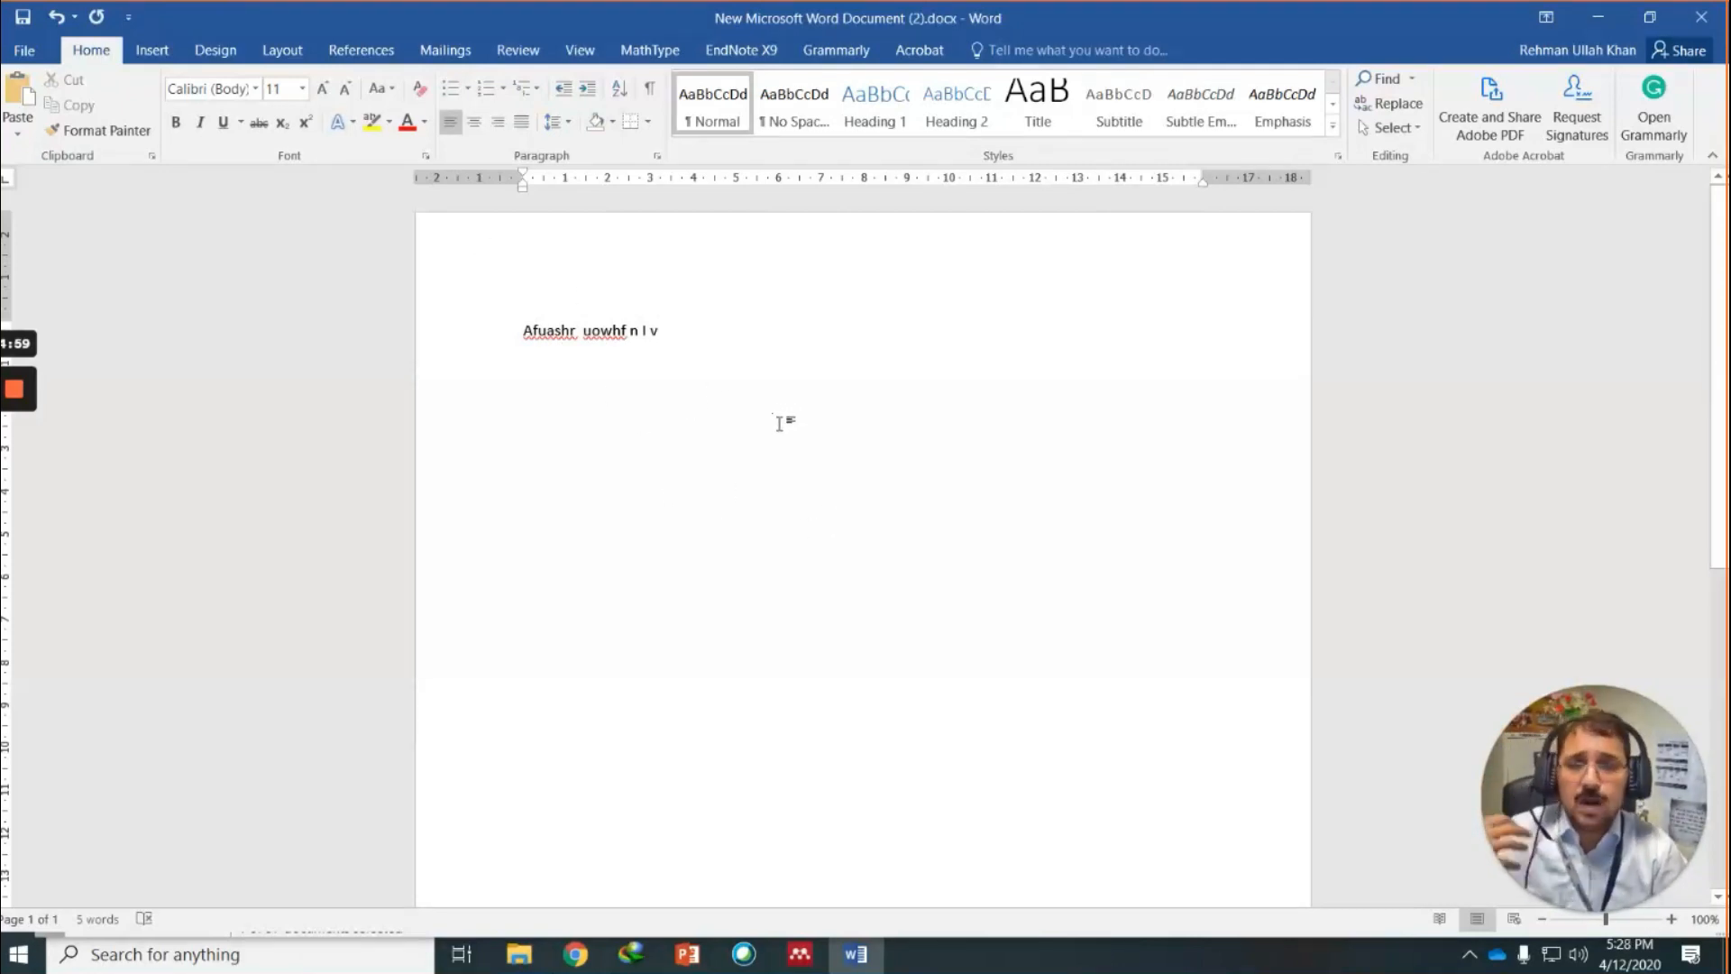
# Show Word's reference and citation commands, then switch to Mendeley Desktop and check its MS Word plugin option.
pyautogui.click(385, 56)
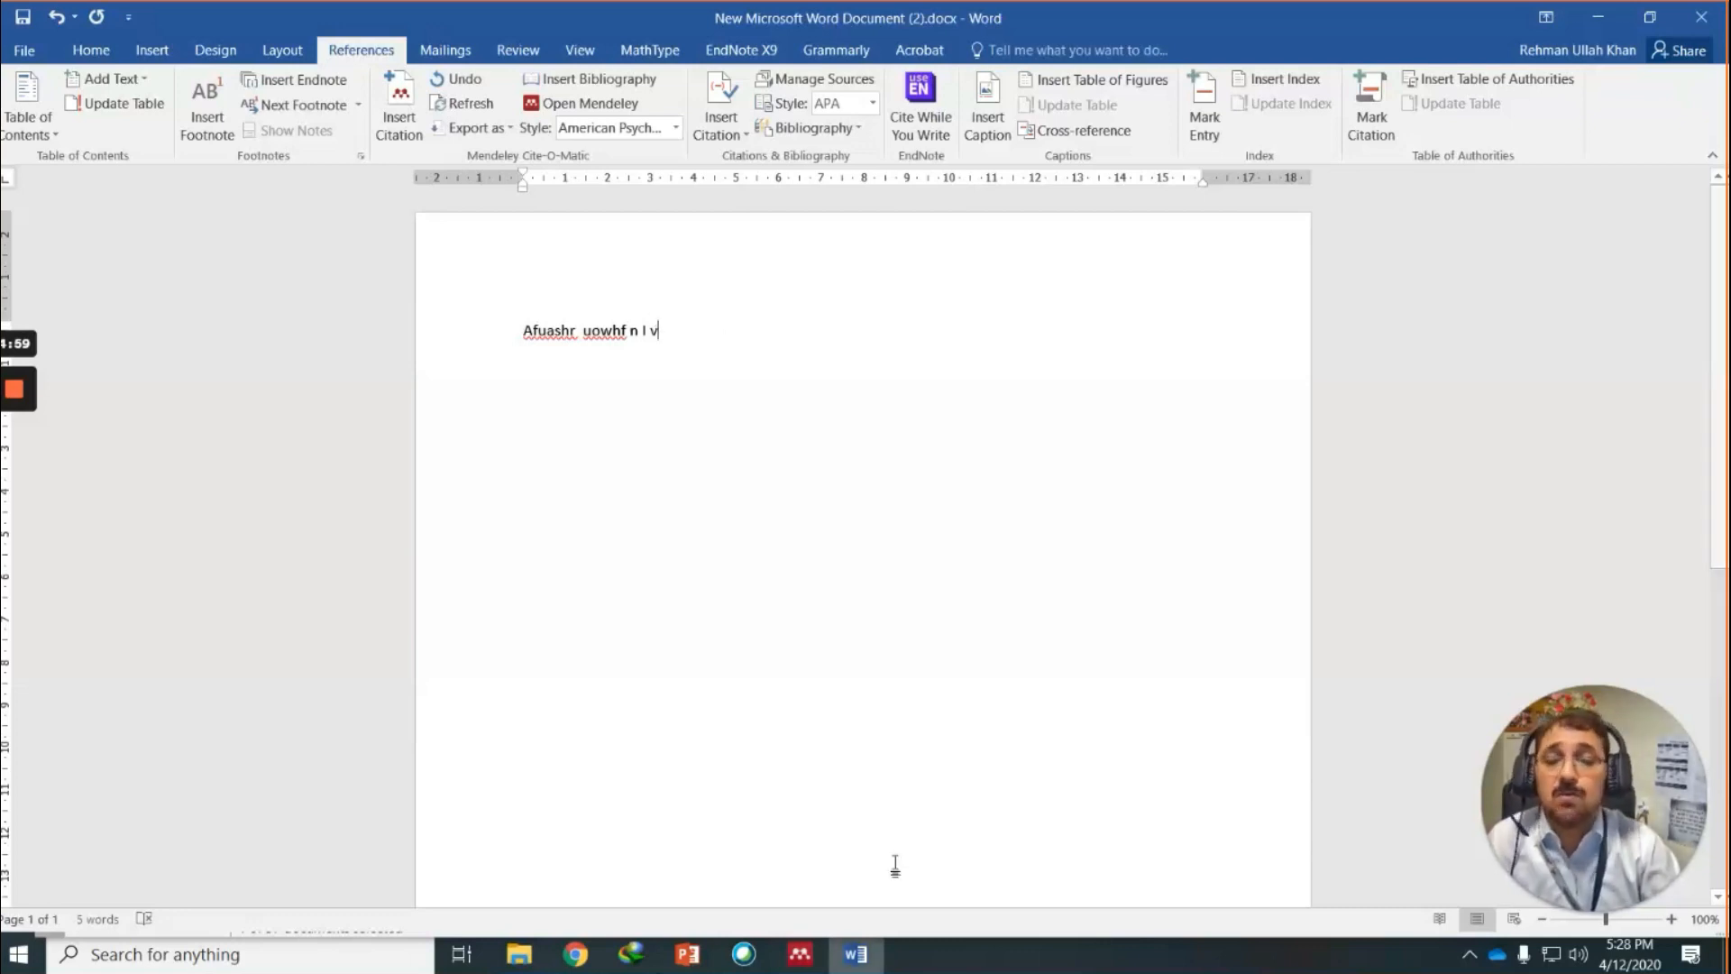
pyautogui.click(800, 955)
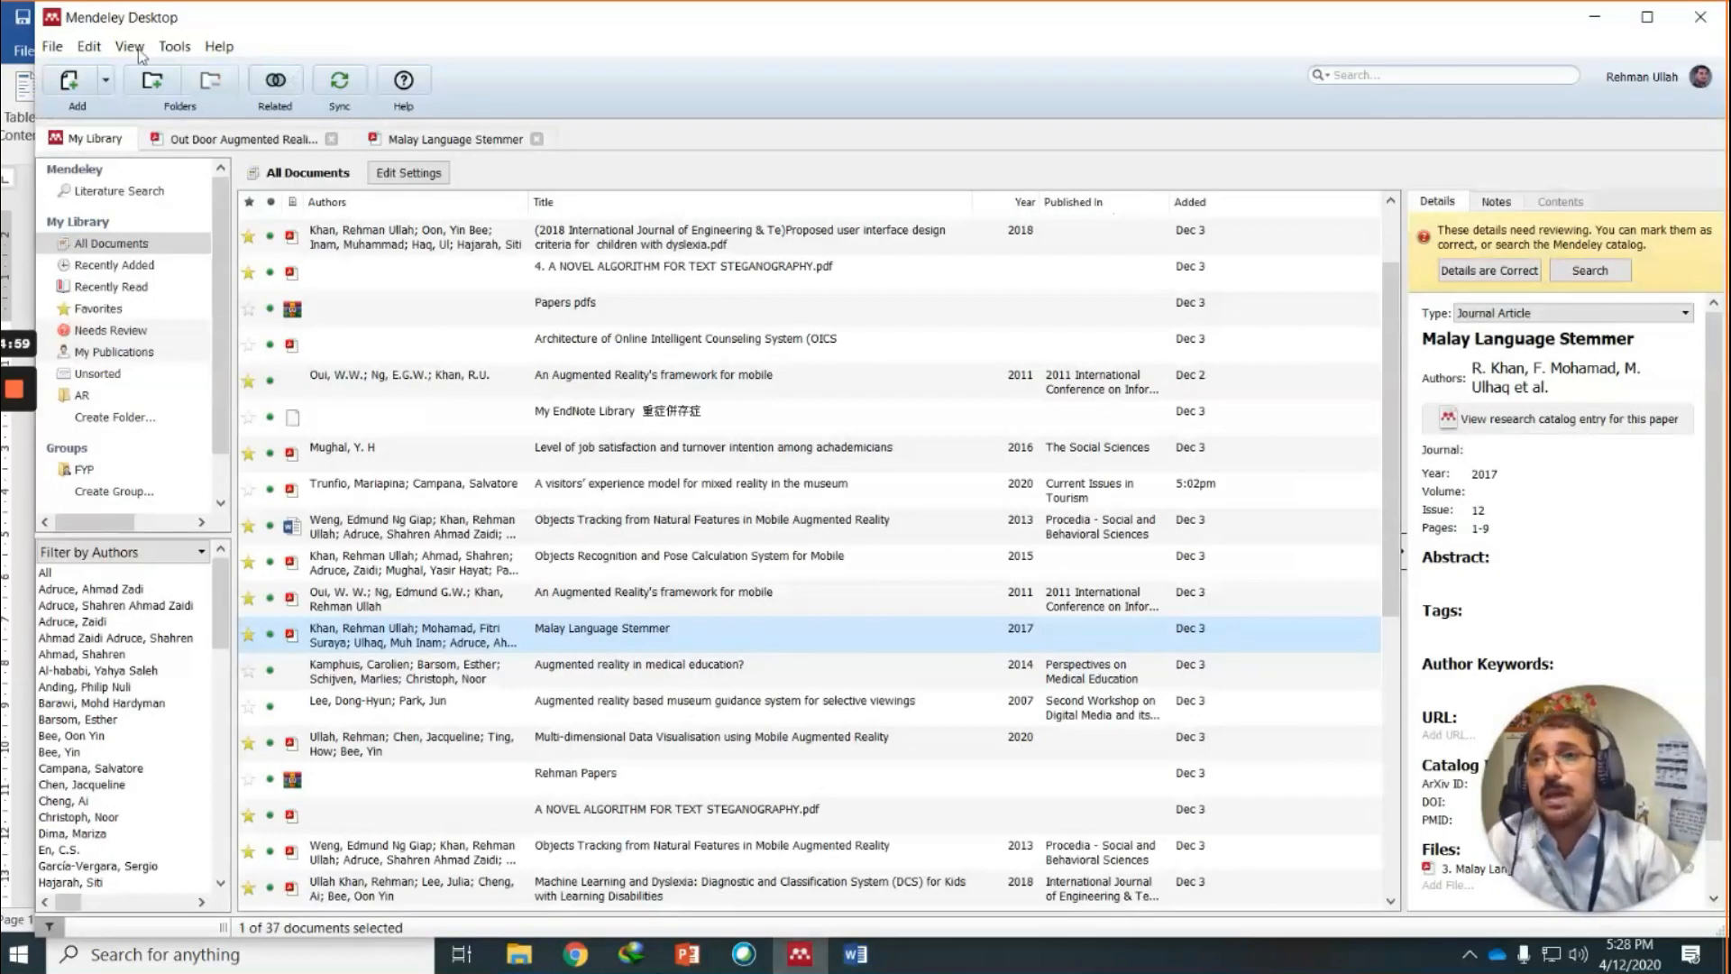
pyautogui.click(175, 47)
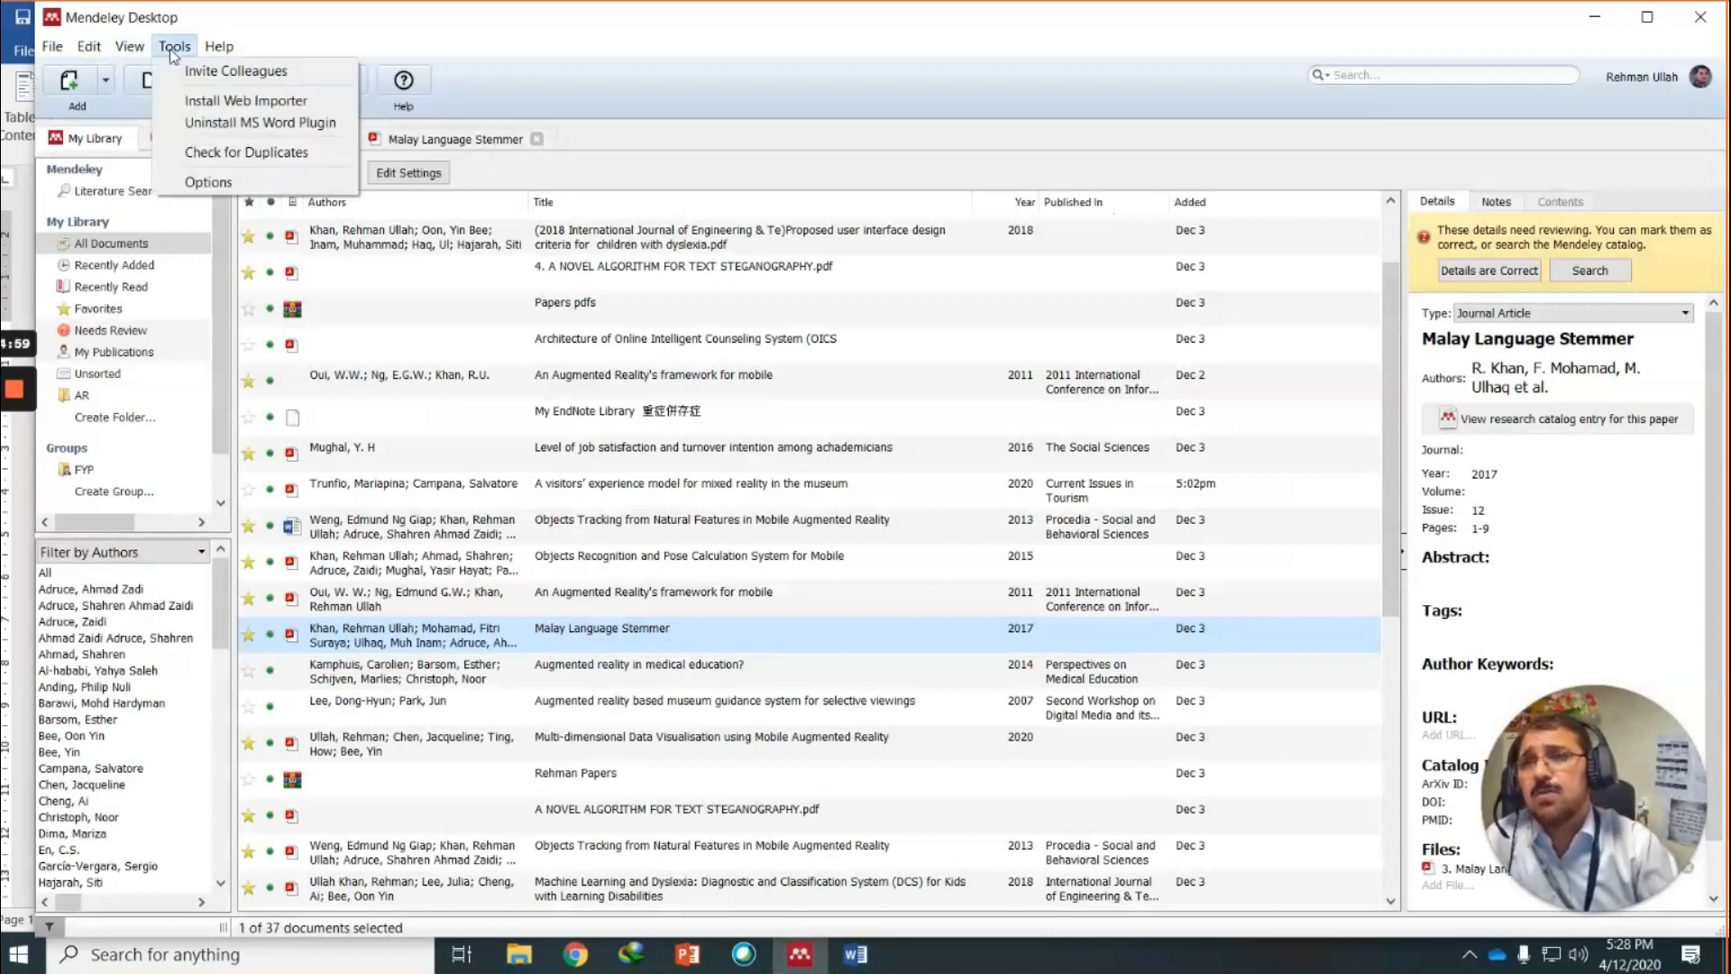
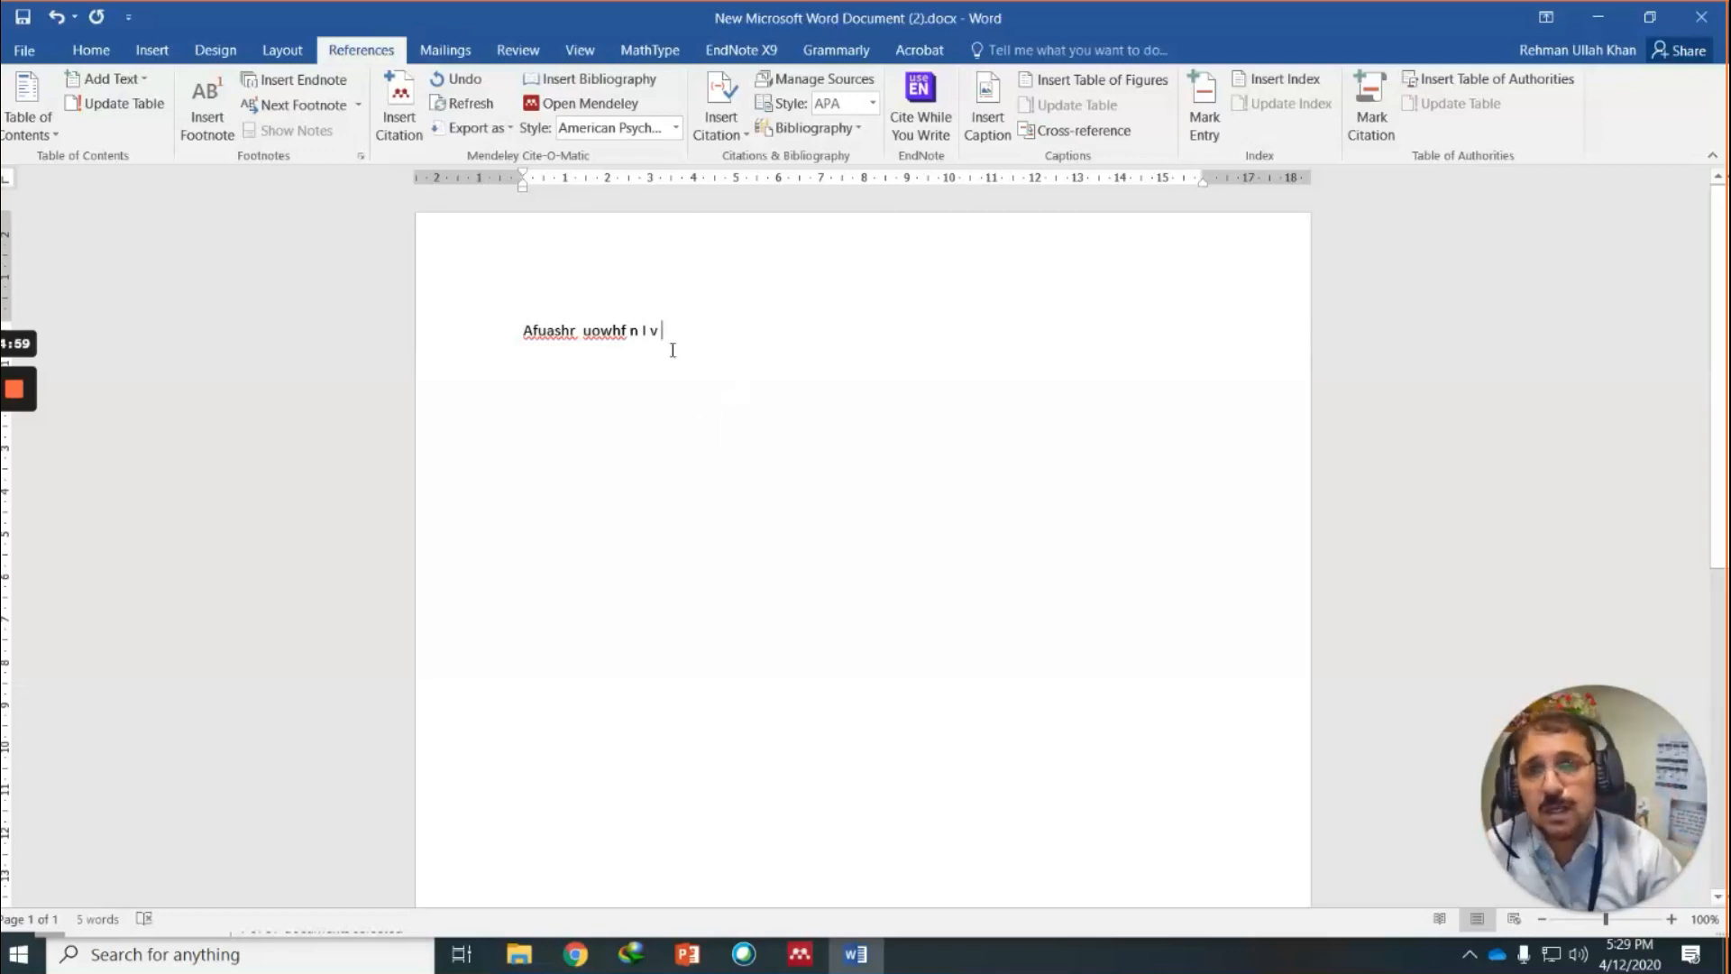
pyautogui.doubleClick(663, 339)
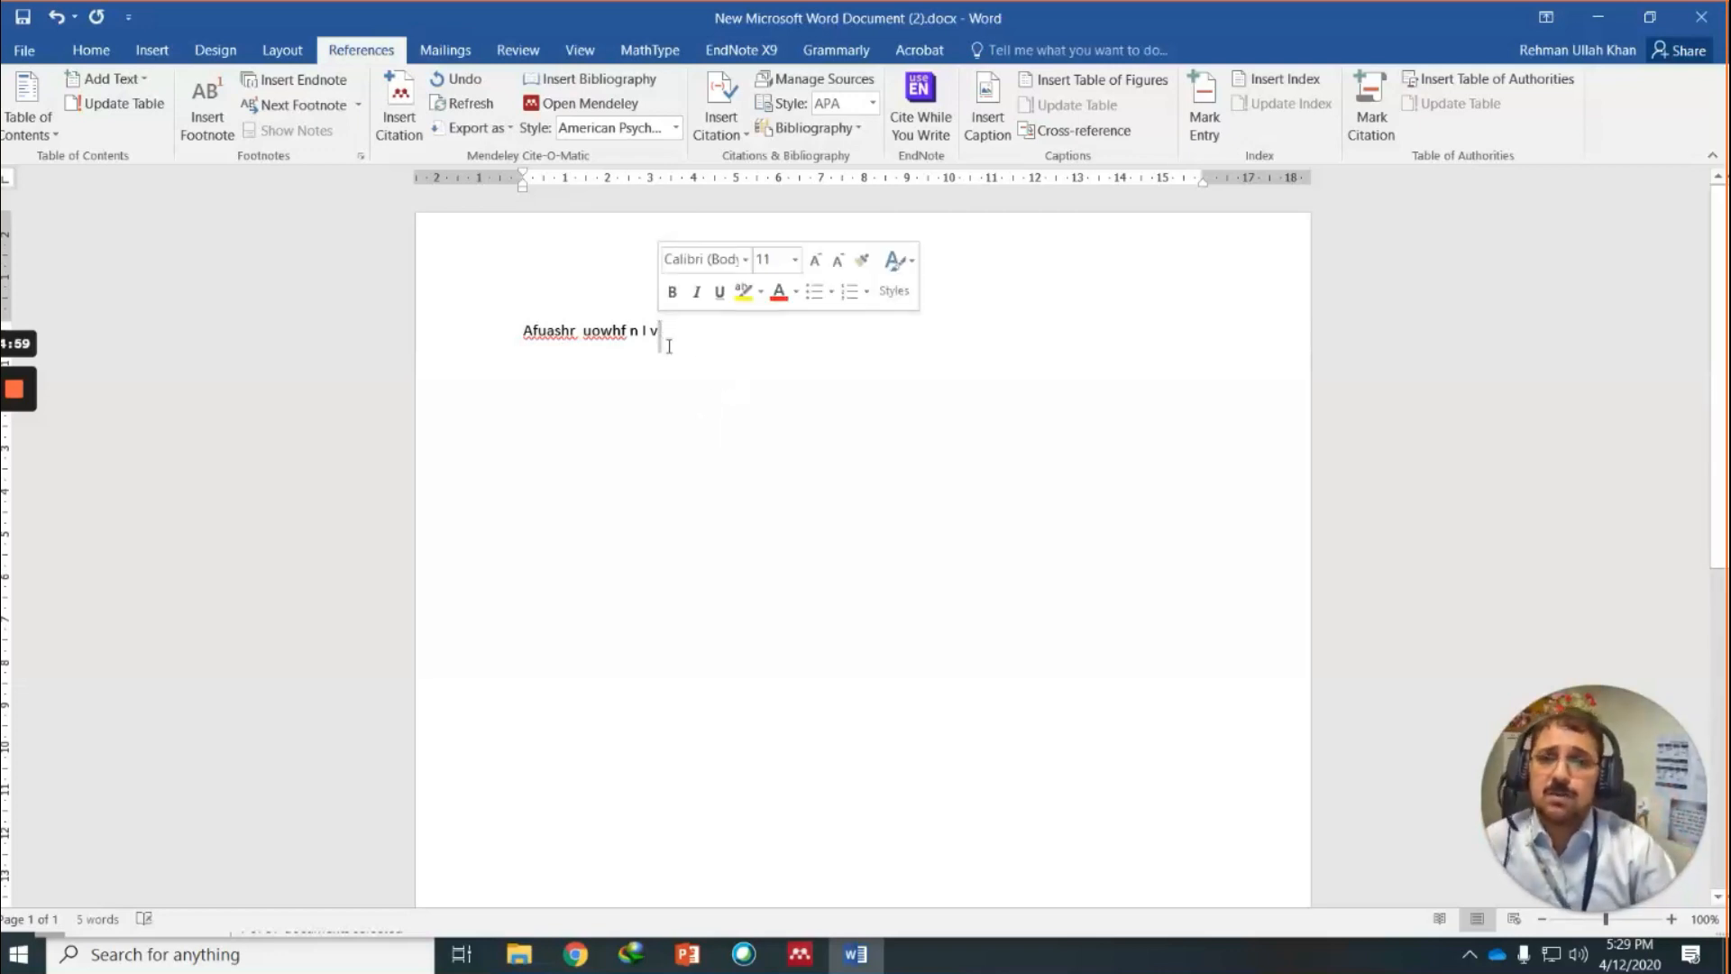
pyautogui.click(408, 117)
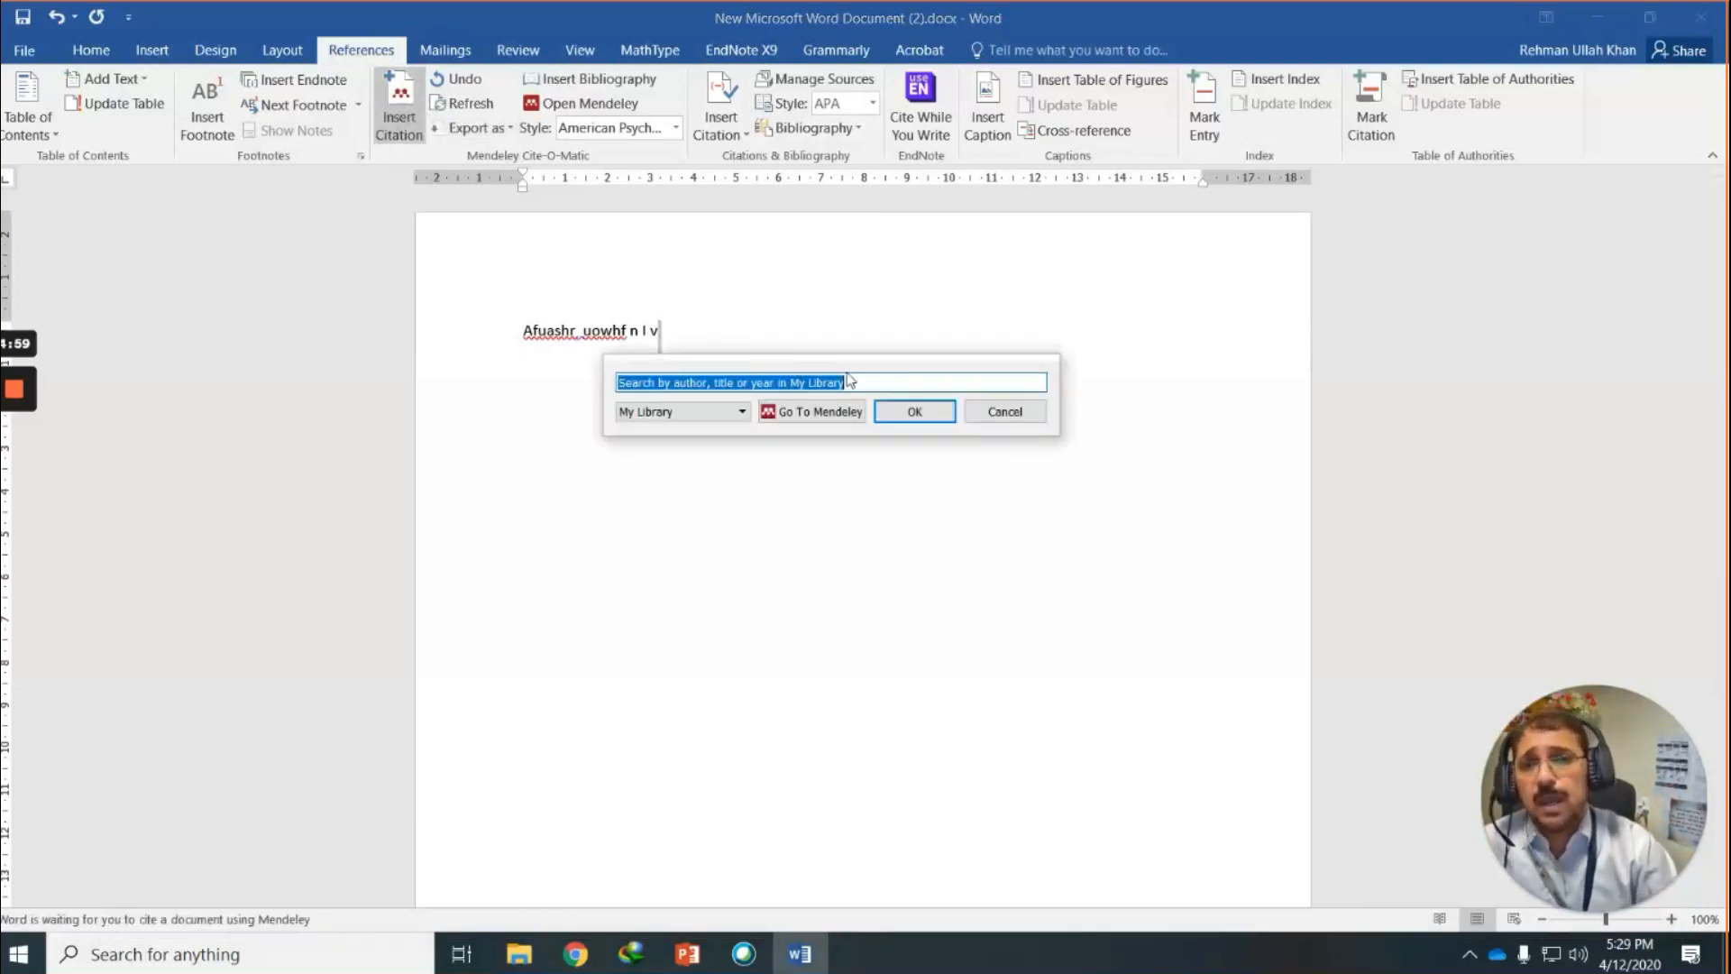
pyautogui.moveTo(885, 371); pyautogui.dragTo(880, 445)
pyautogui.click(1002, 503)
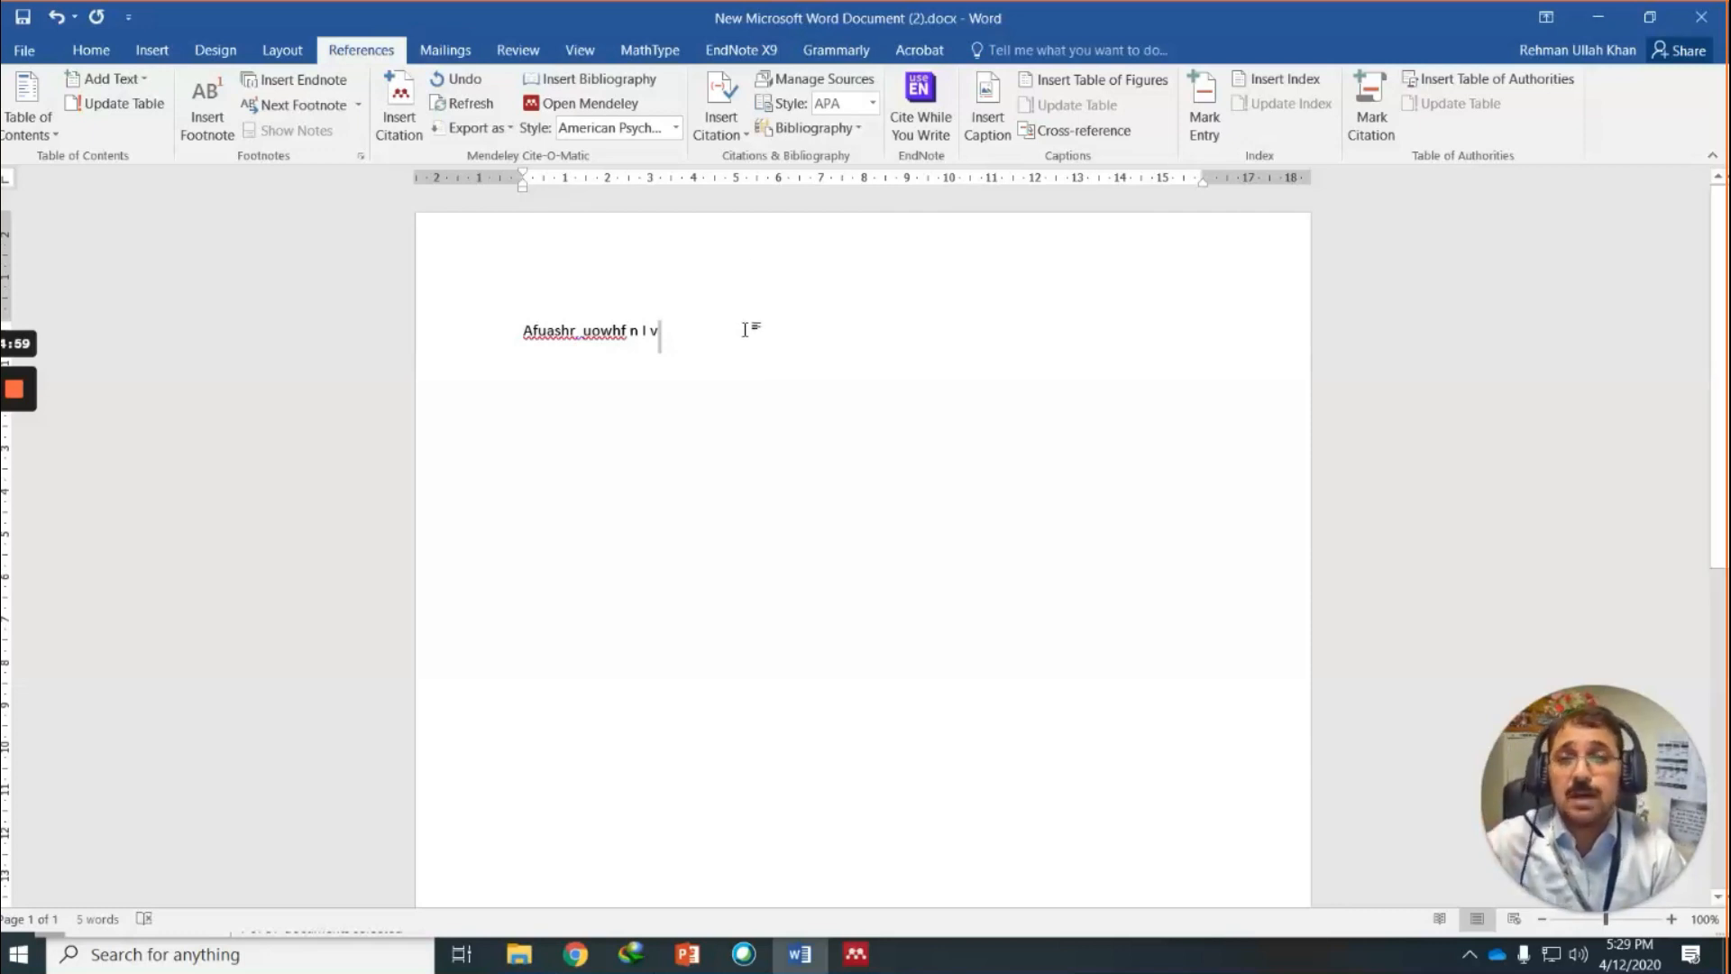
# Set the citation style to American Psychological Association 7th edition and, searching by author name, cite the 2018 Proposed user interface paper after the sample text.
pyautogui.click(678, 129)
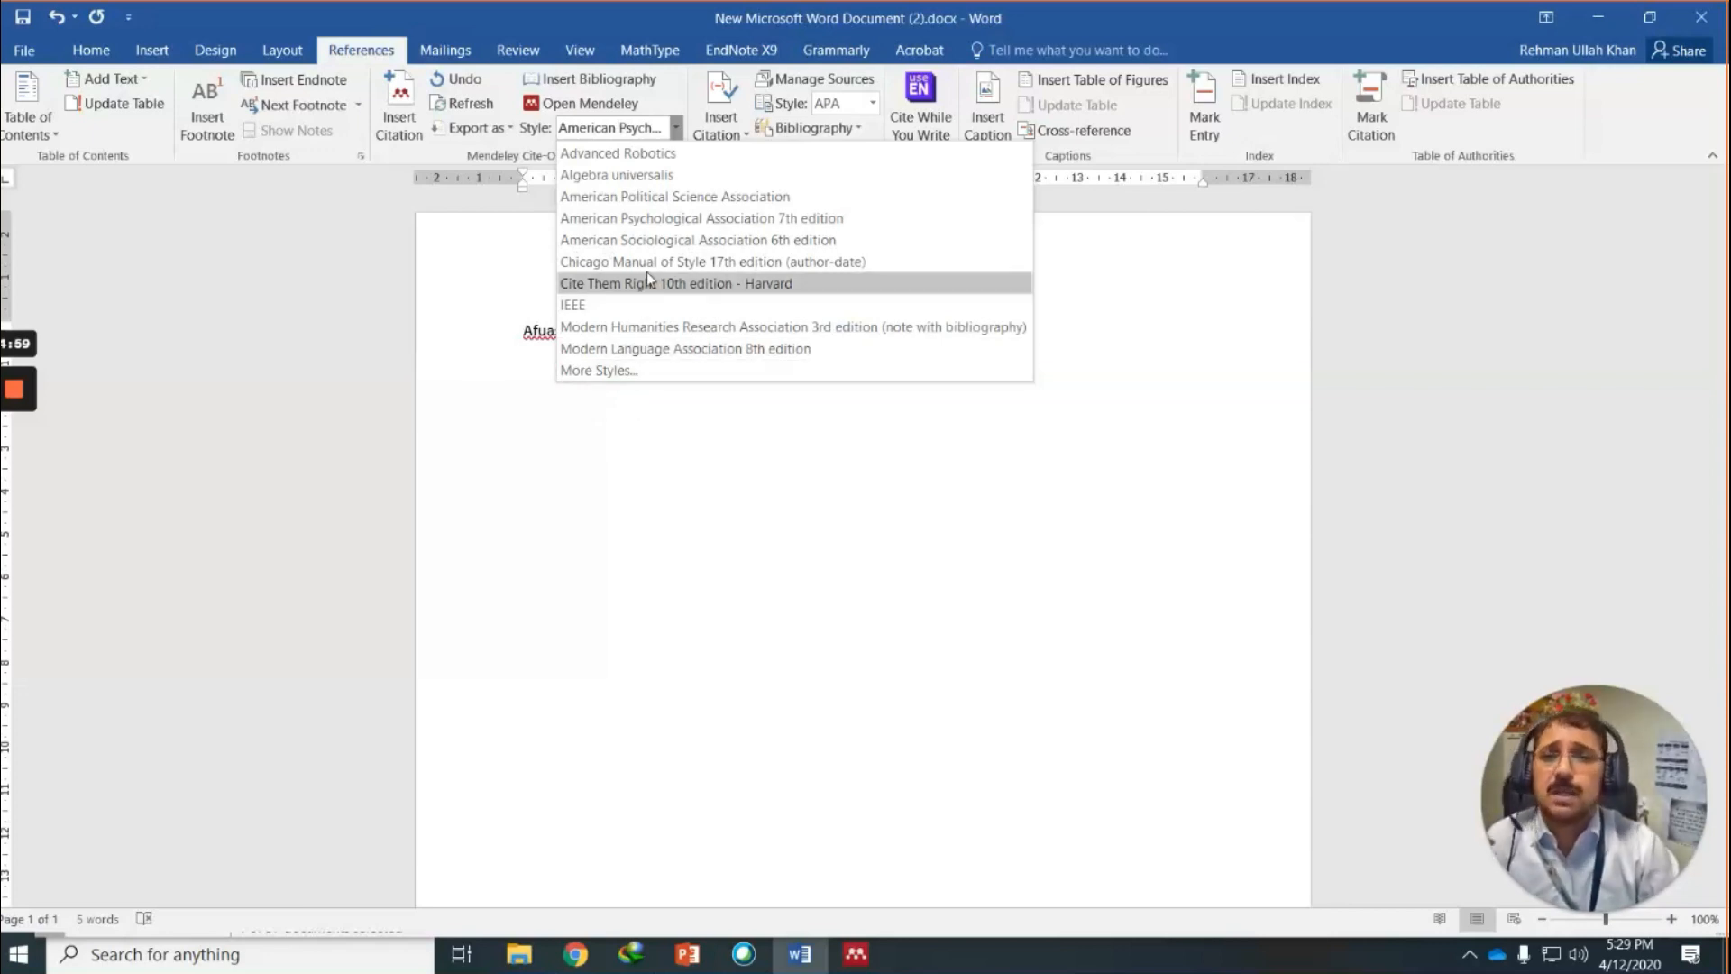
pyautogui.click(714, 219)
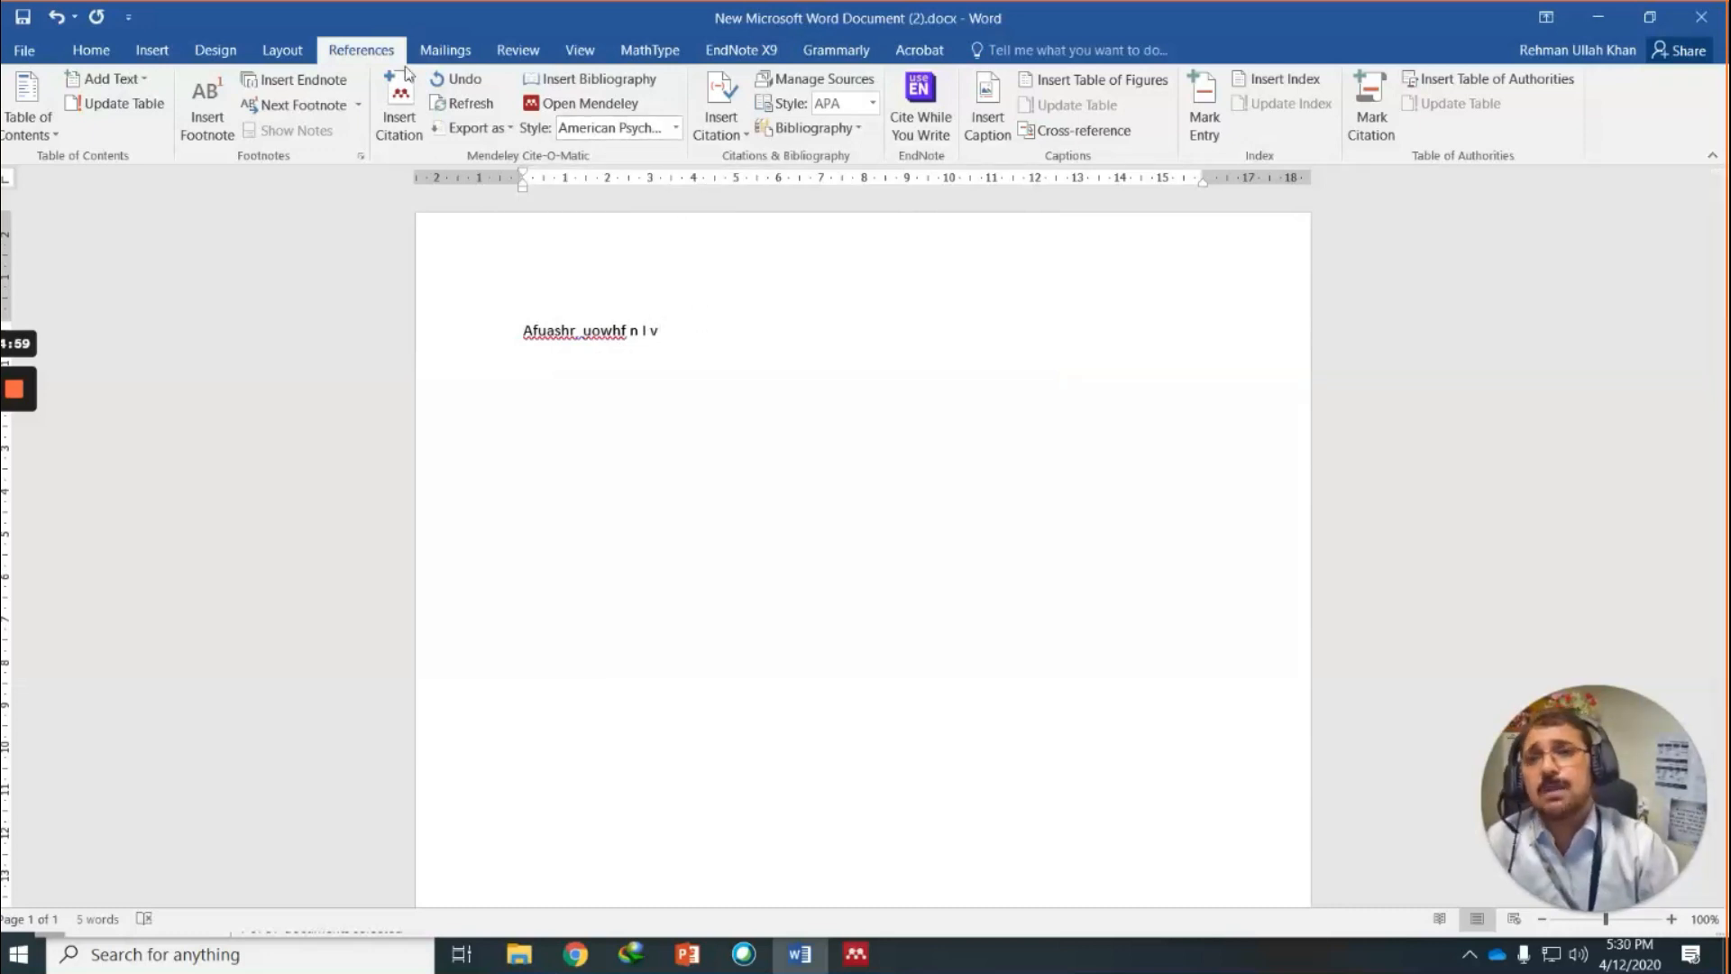
pyautogui.click(403, 93)
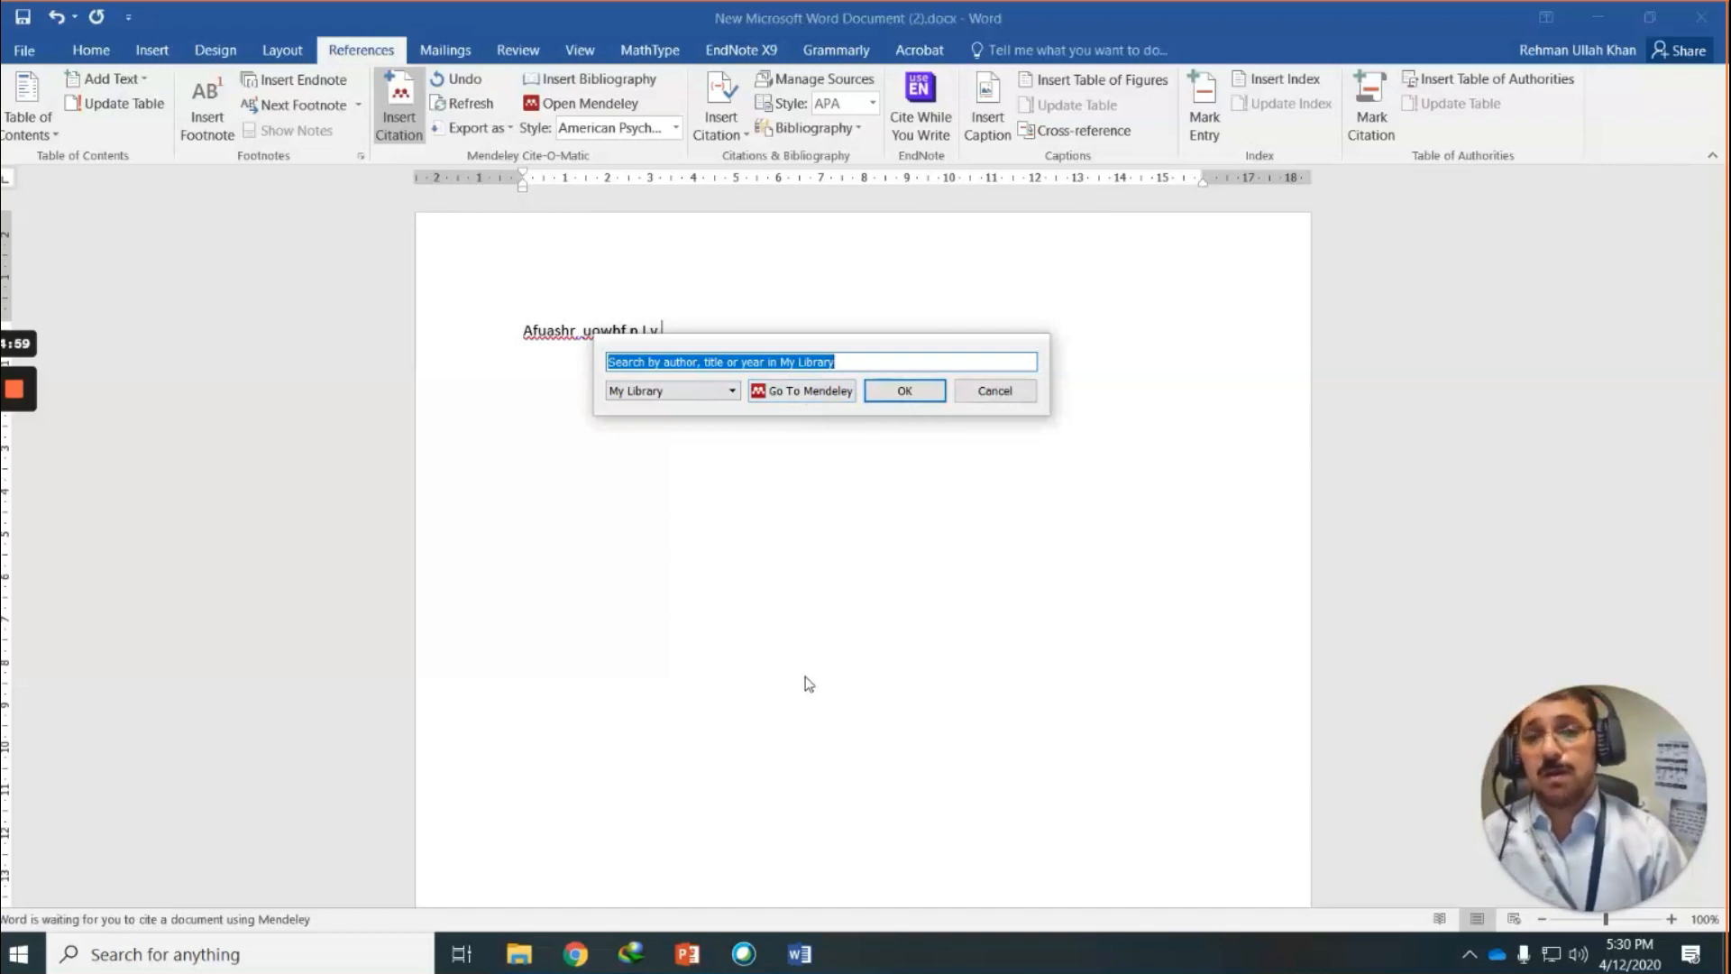
pyautogui.moveTo(846, 349); pyautogui.dragTo(856, 408)
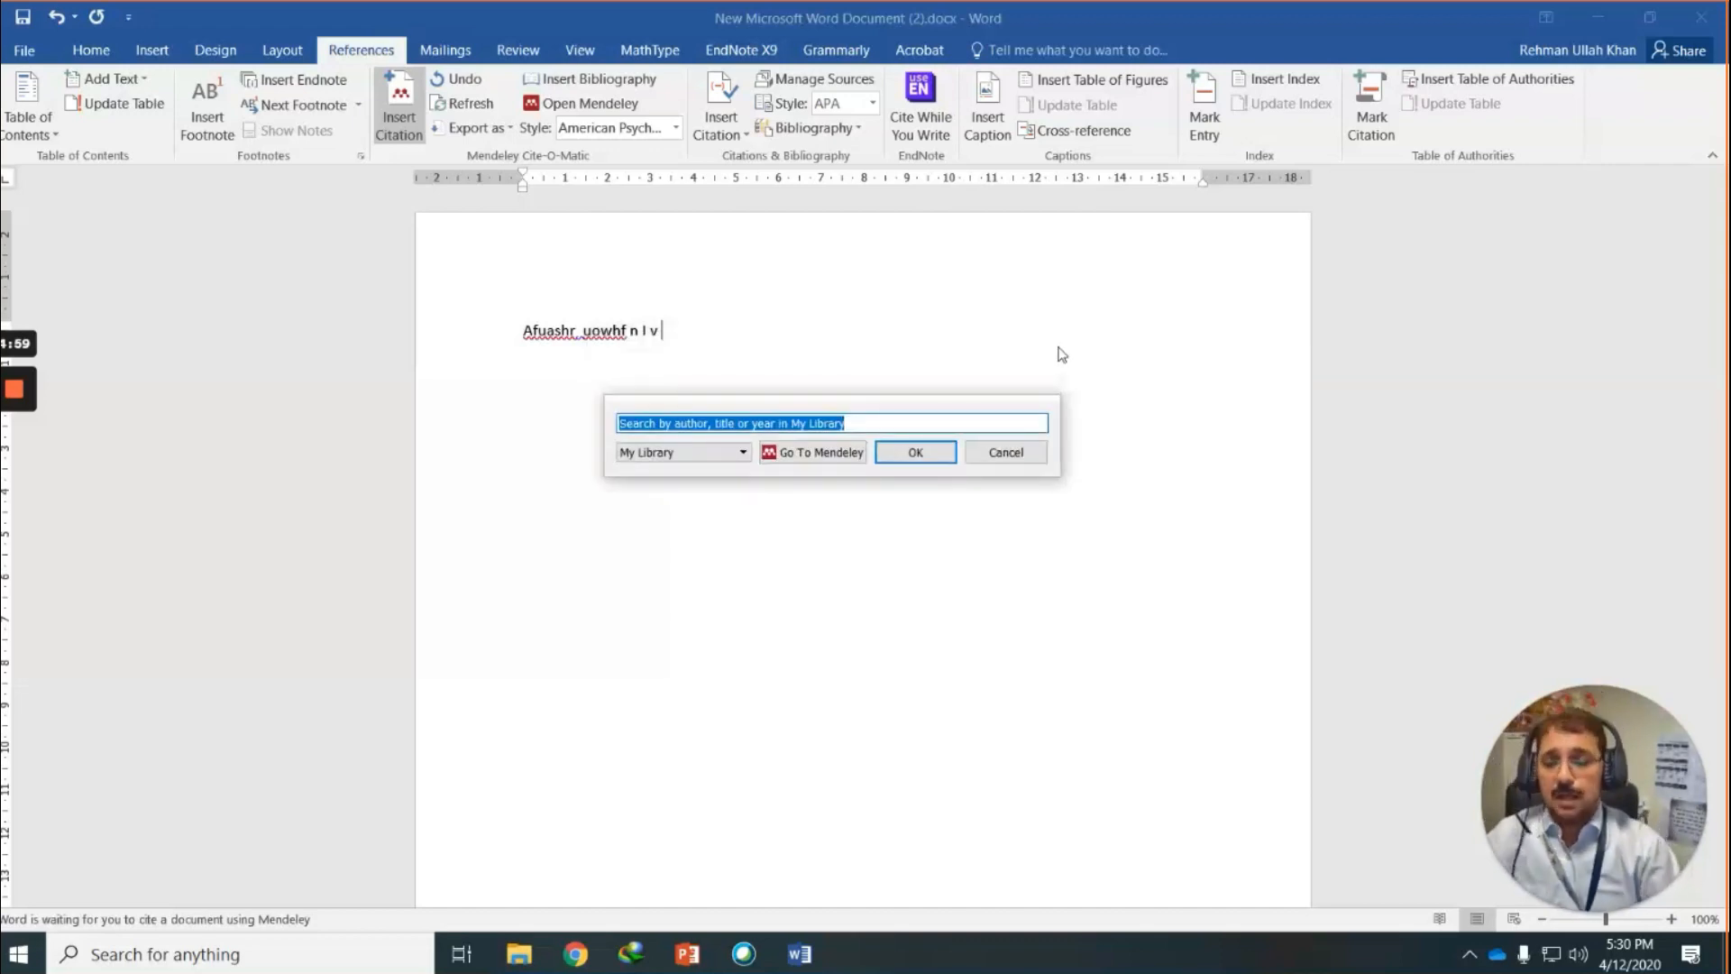
pyautogui.write('reh')
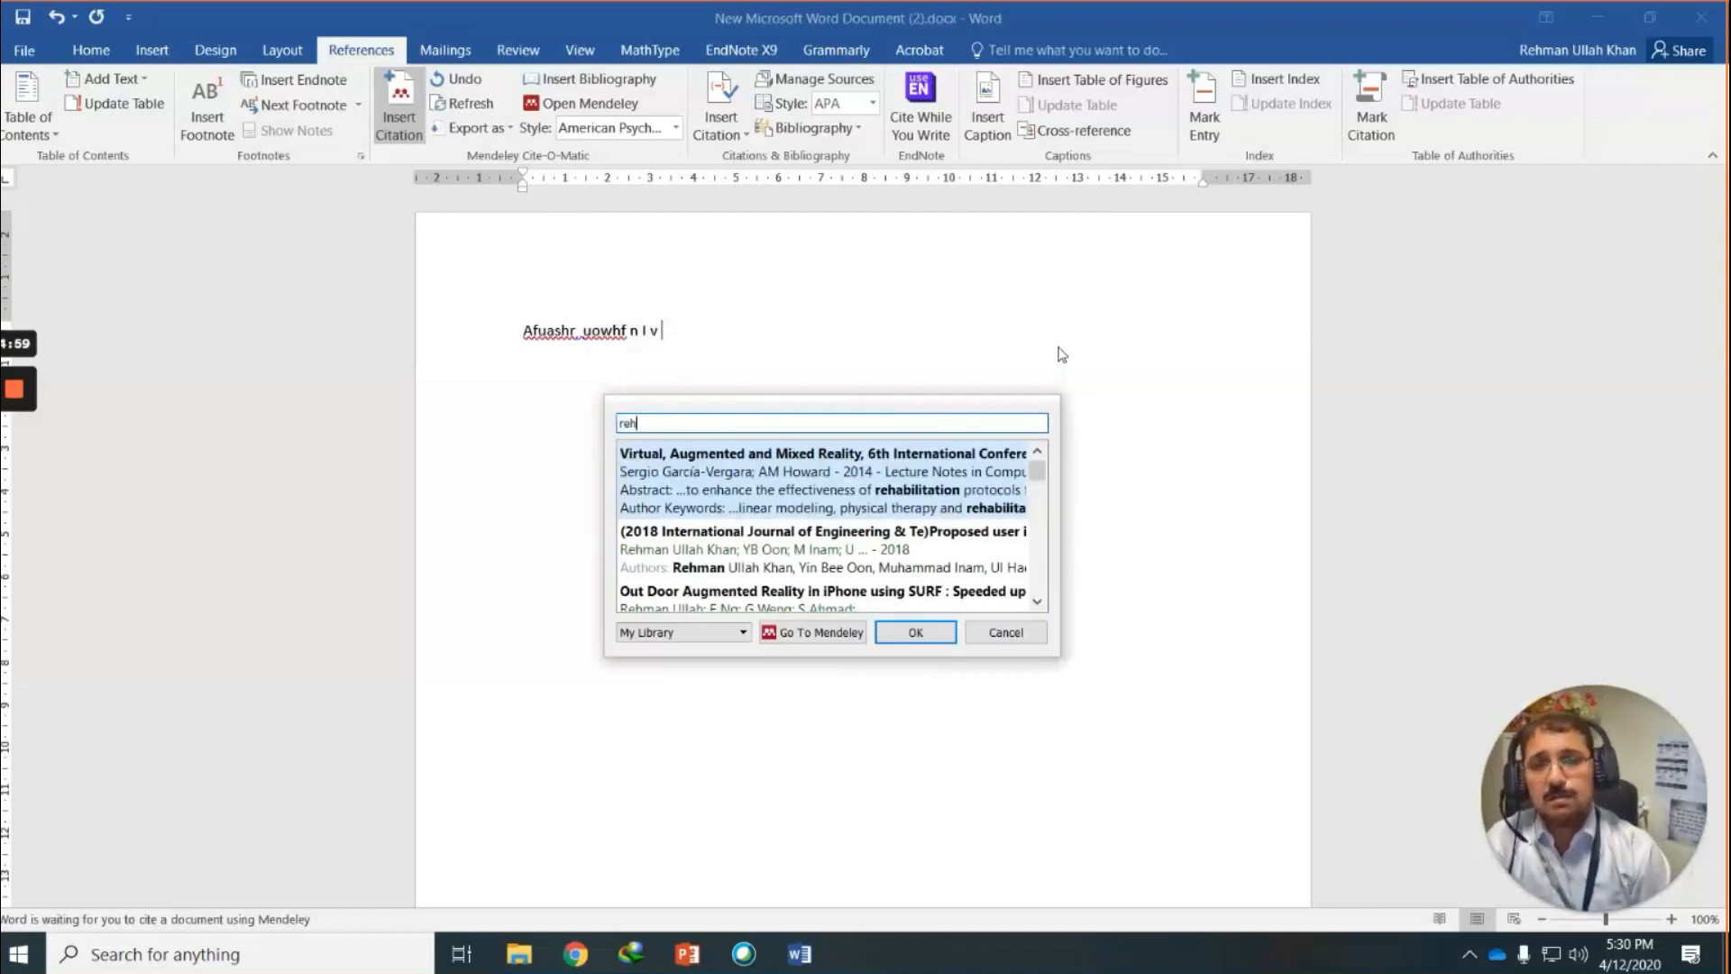
pyautogui.write('man')
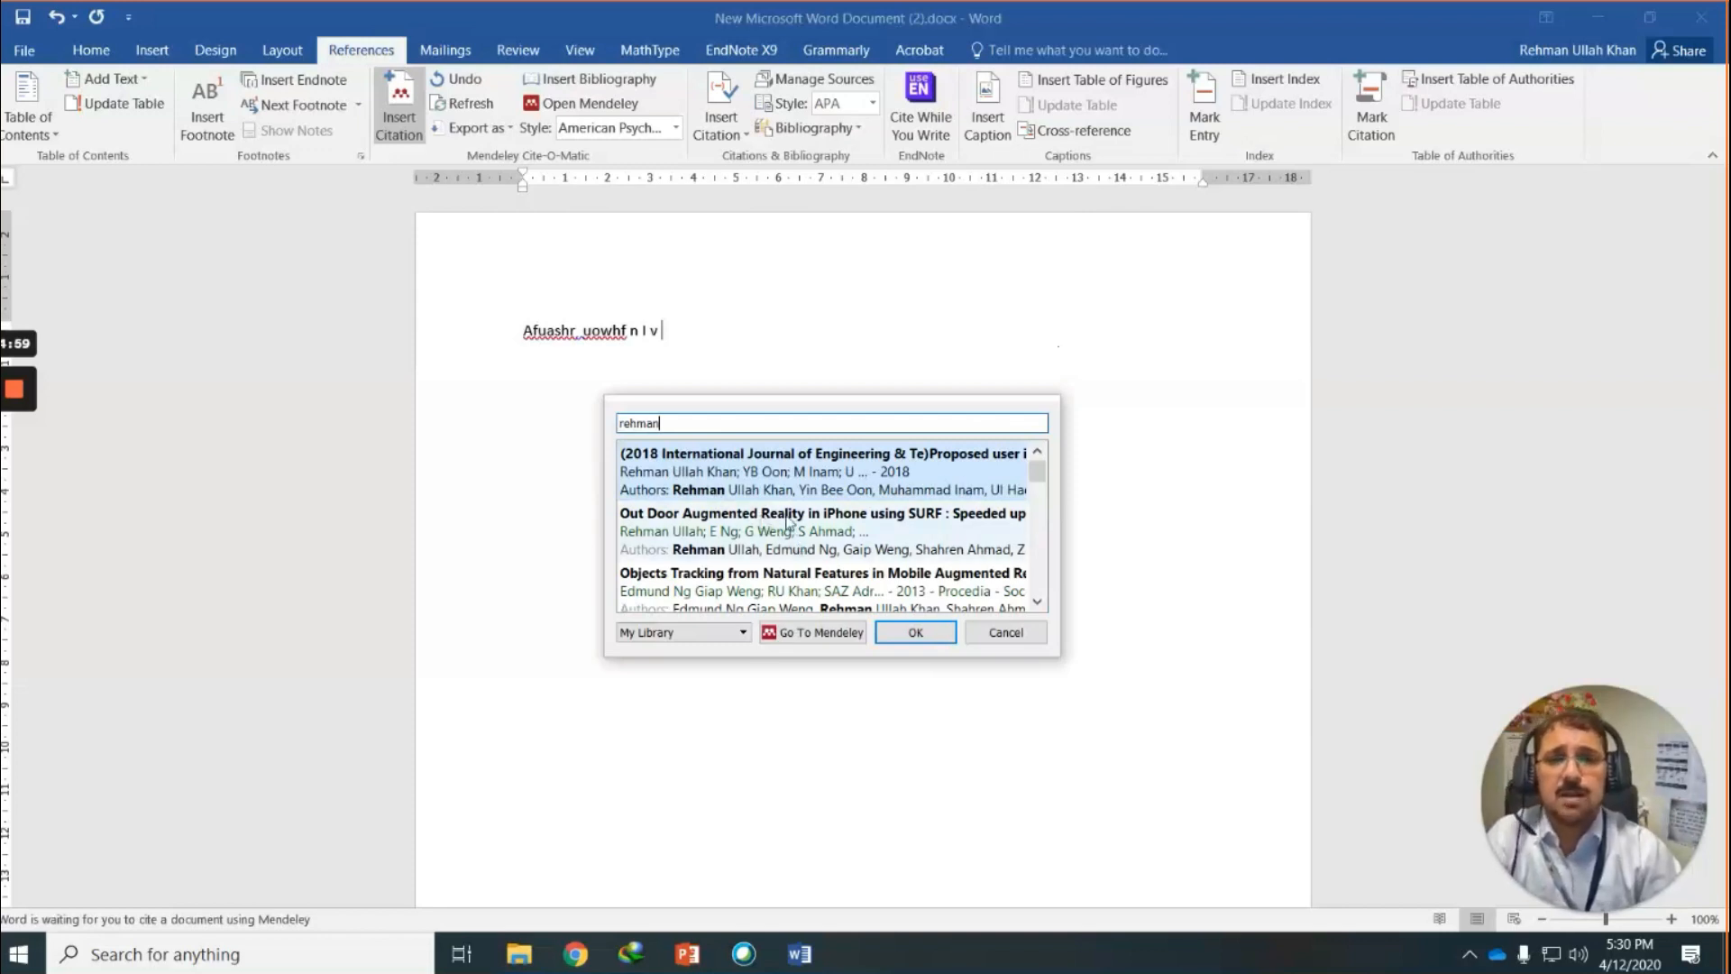
pyautogui.click(774, 471)
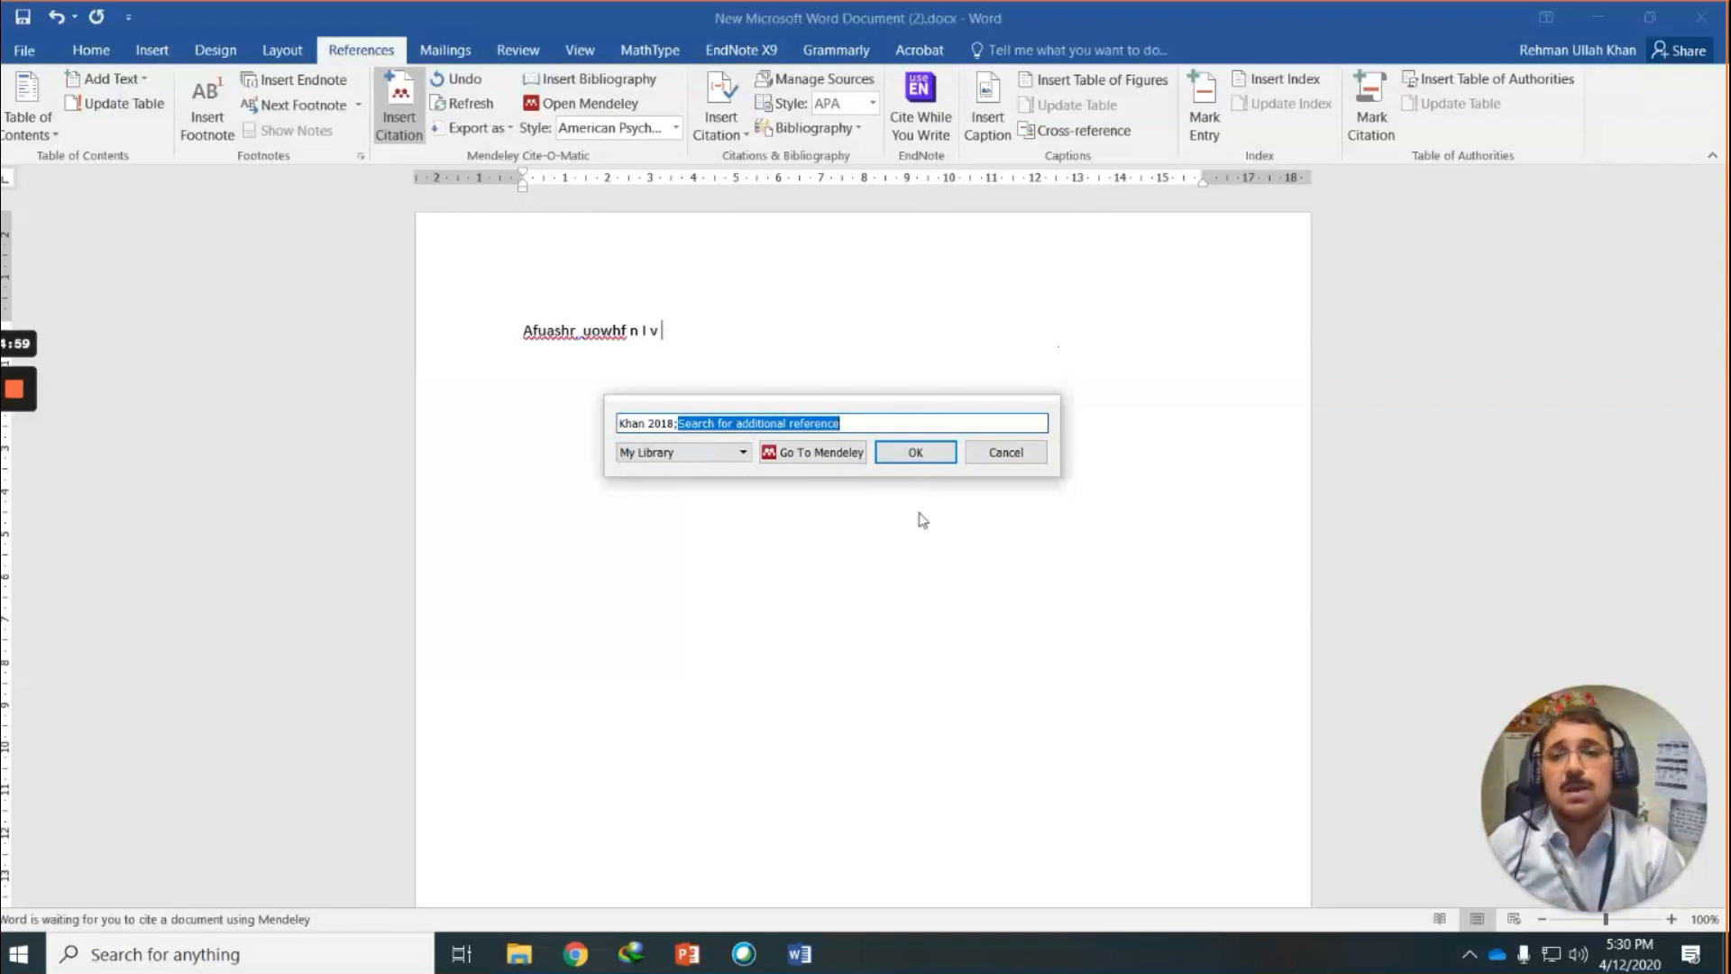
pyautogui.click(915, 452)
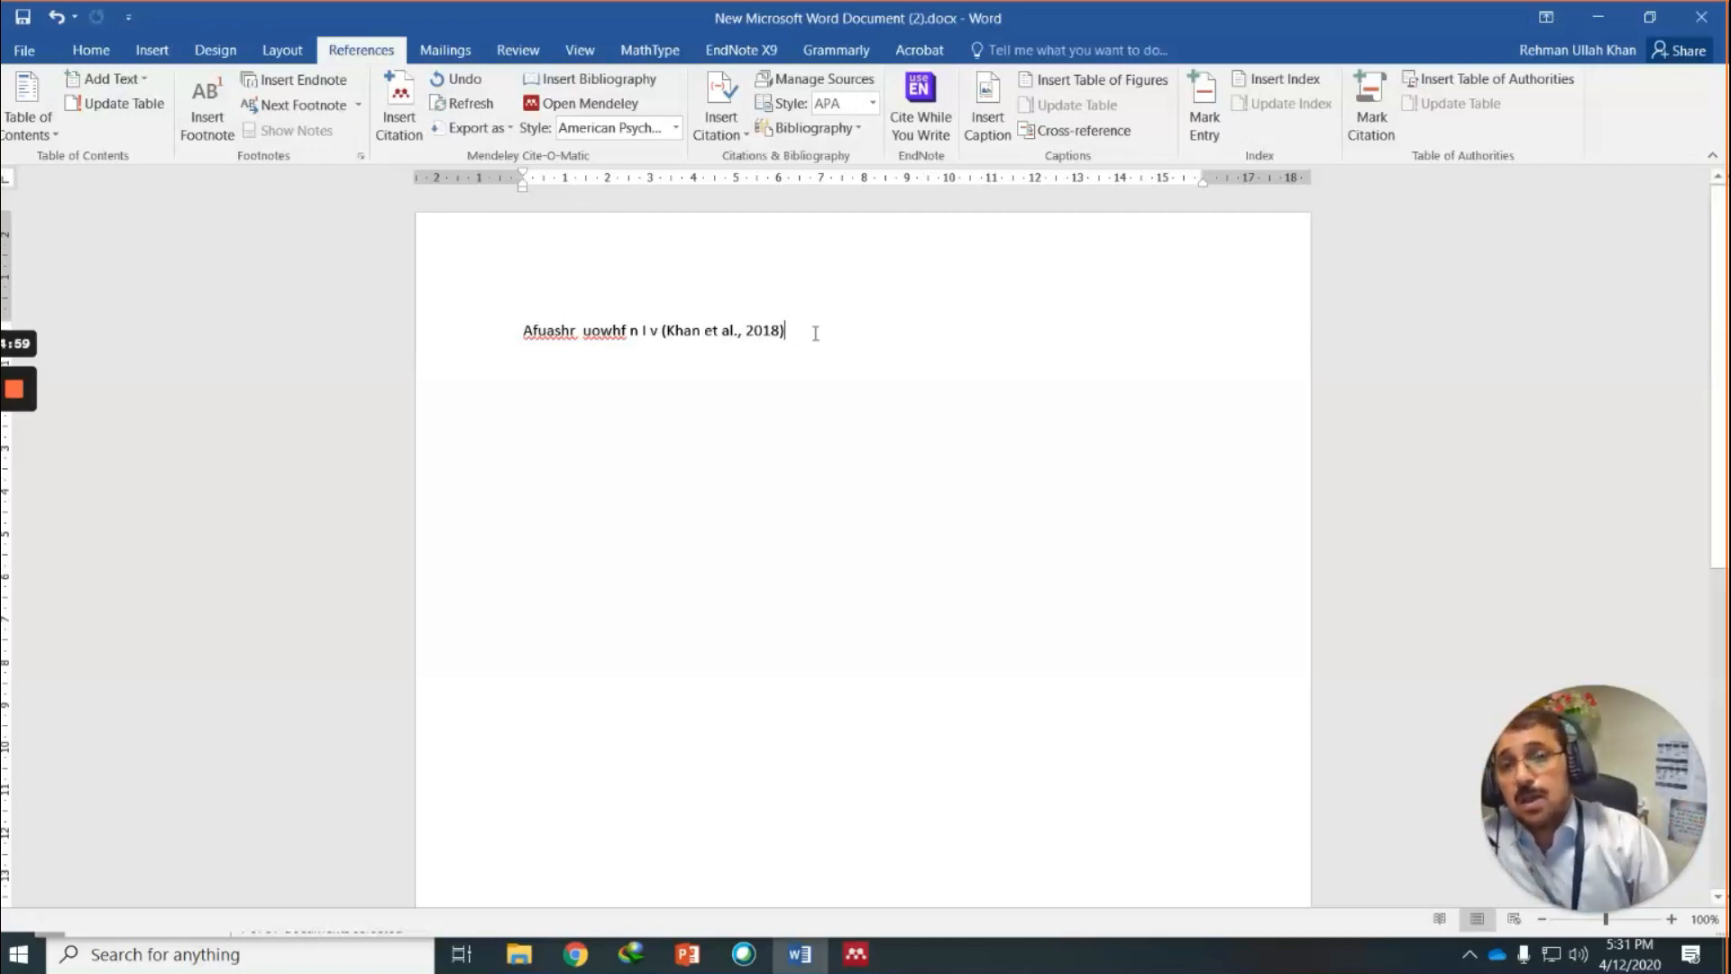
# Add the sample text "gkfeijgtkier u2hf v" and cite the 2012 paper "A framework for Outdoor Mobile Augmented Reality" directly from the Mendeley Desktop library.
pyautogui.write('gkfeijg')
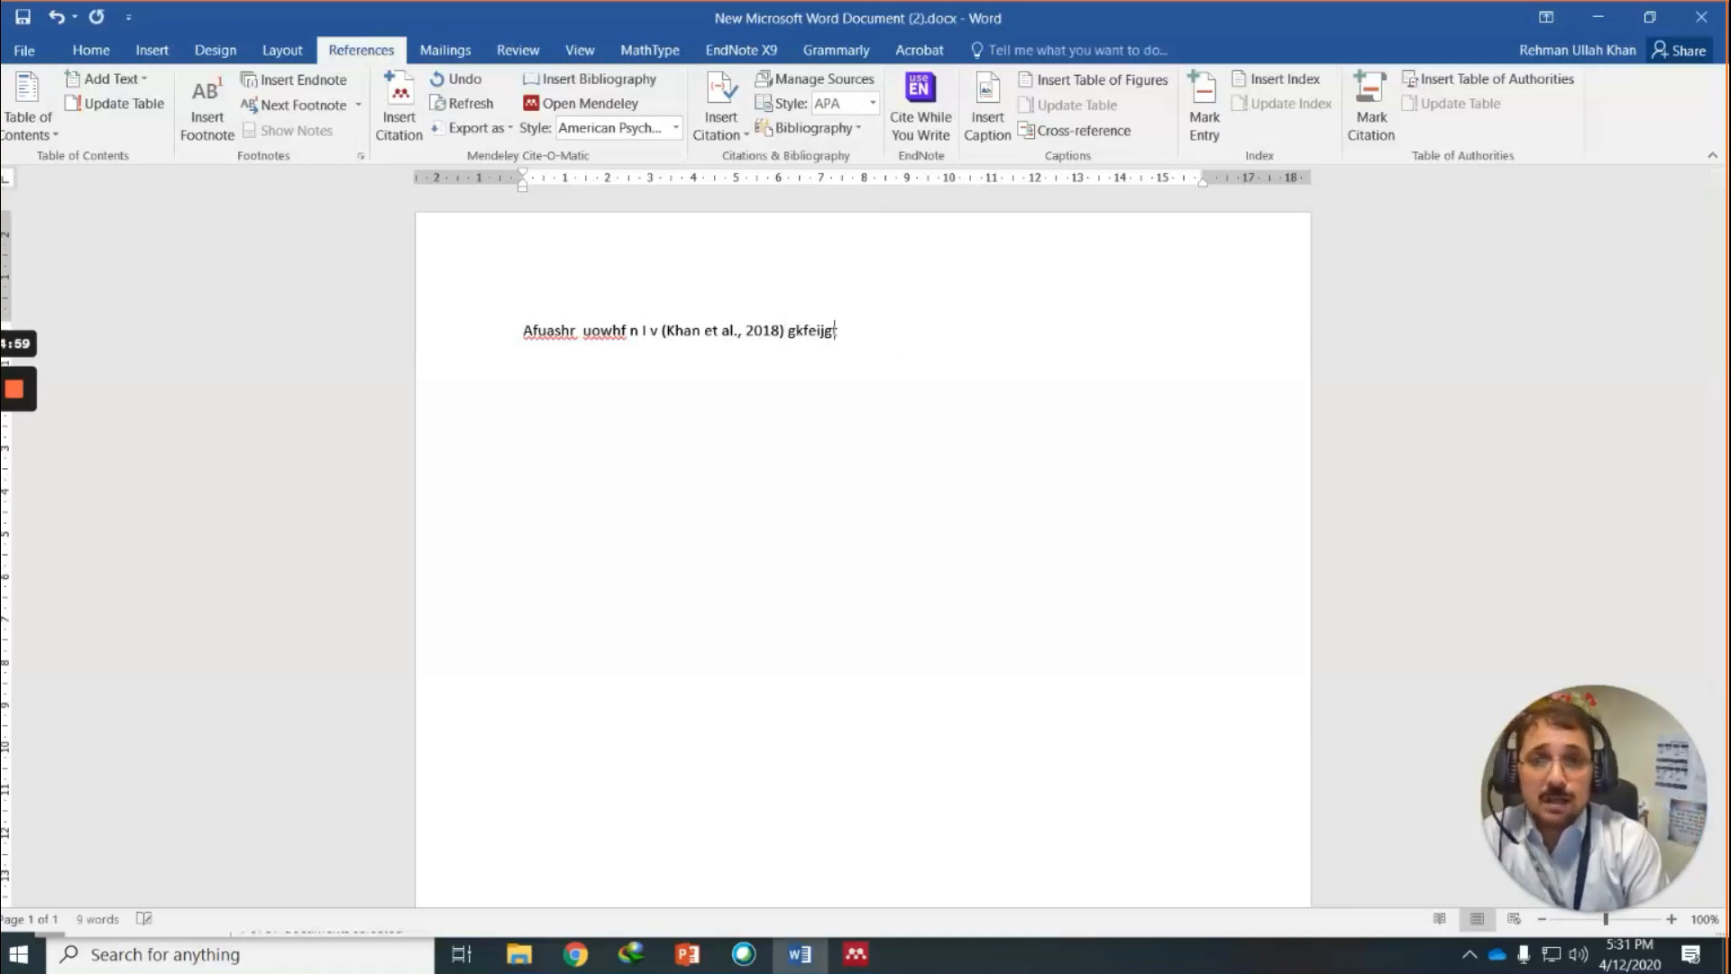
pyautogui.write('tkier  u2hf v')
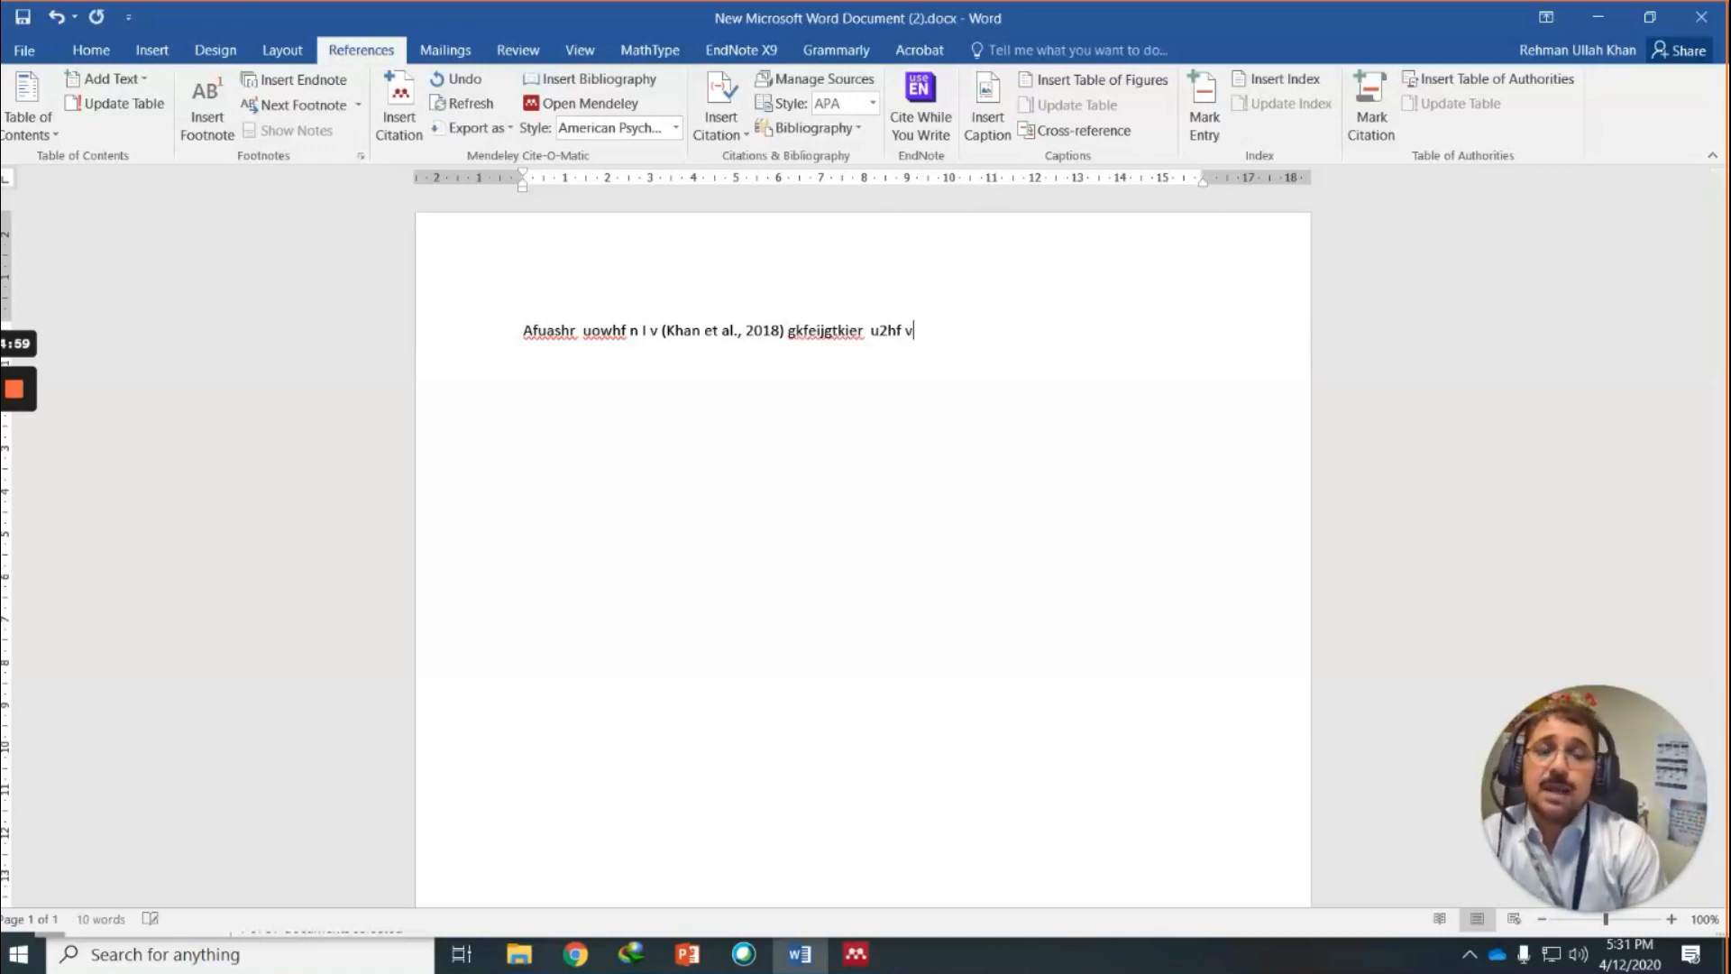
pyautogui.click(398, 106)
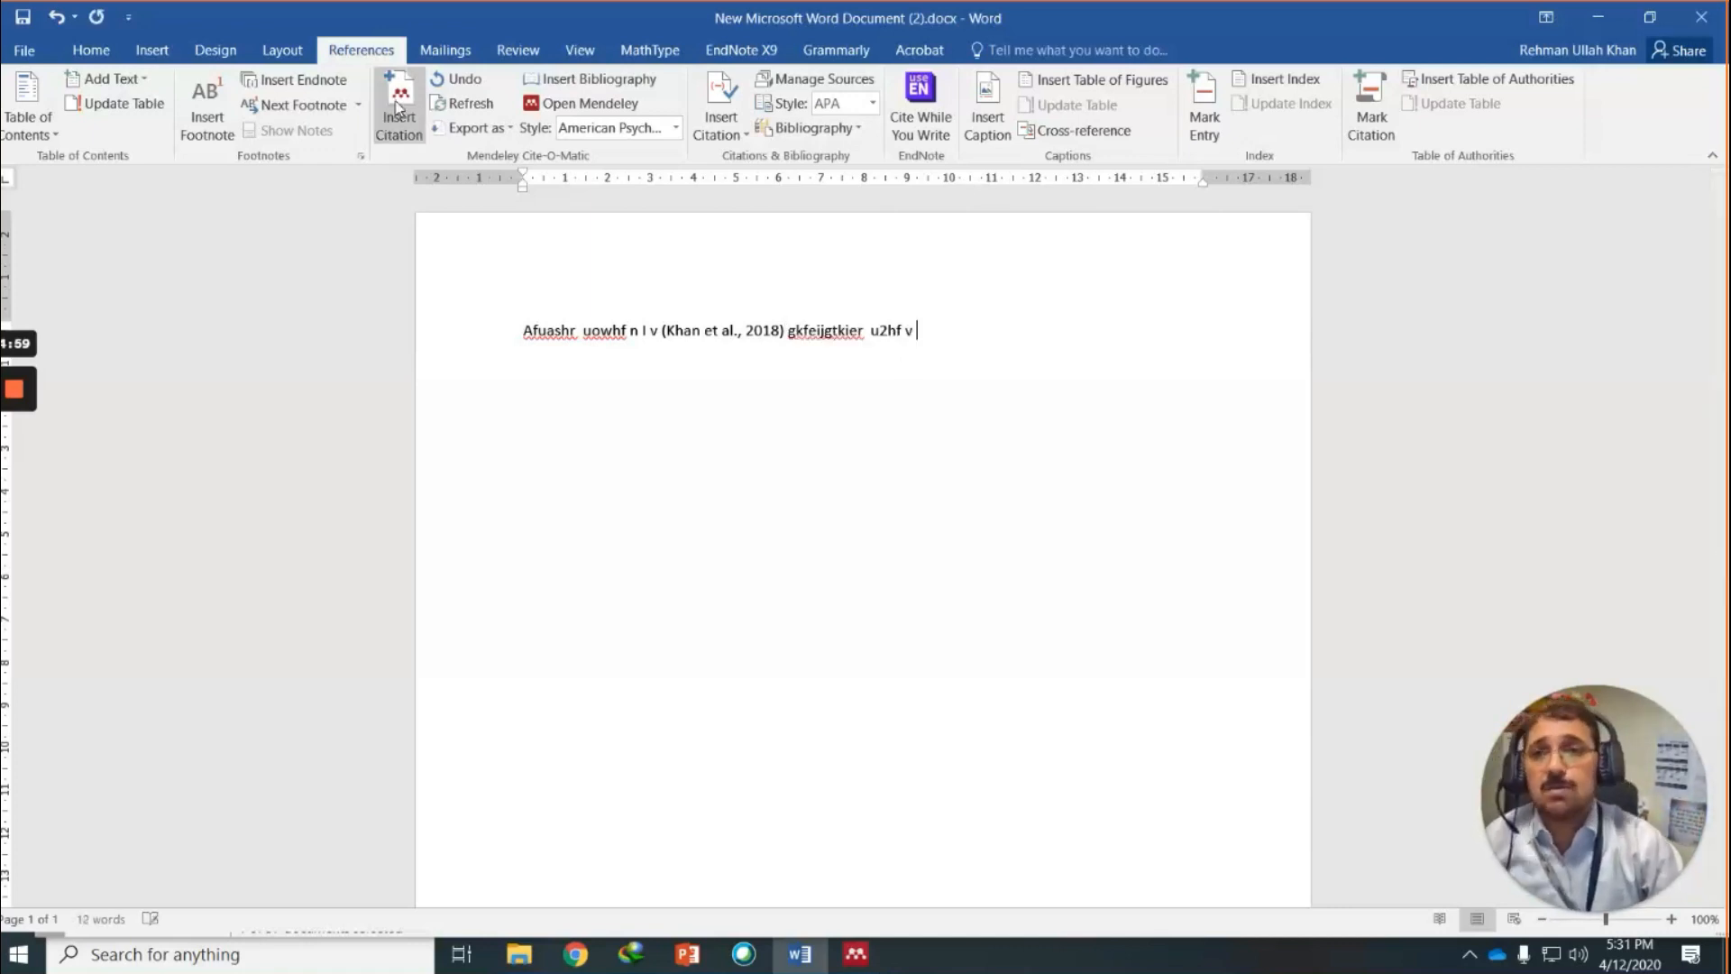
pyautogui.moveTo(1100, 350); pyautogui.dragTo(839, 491)
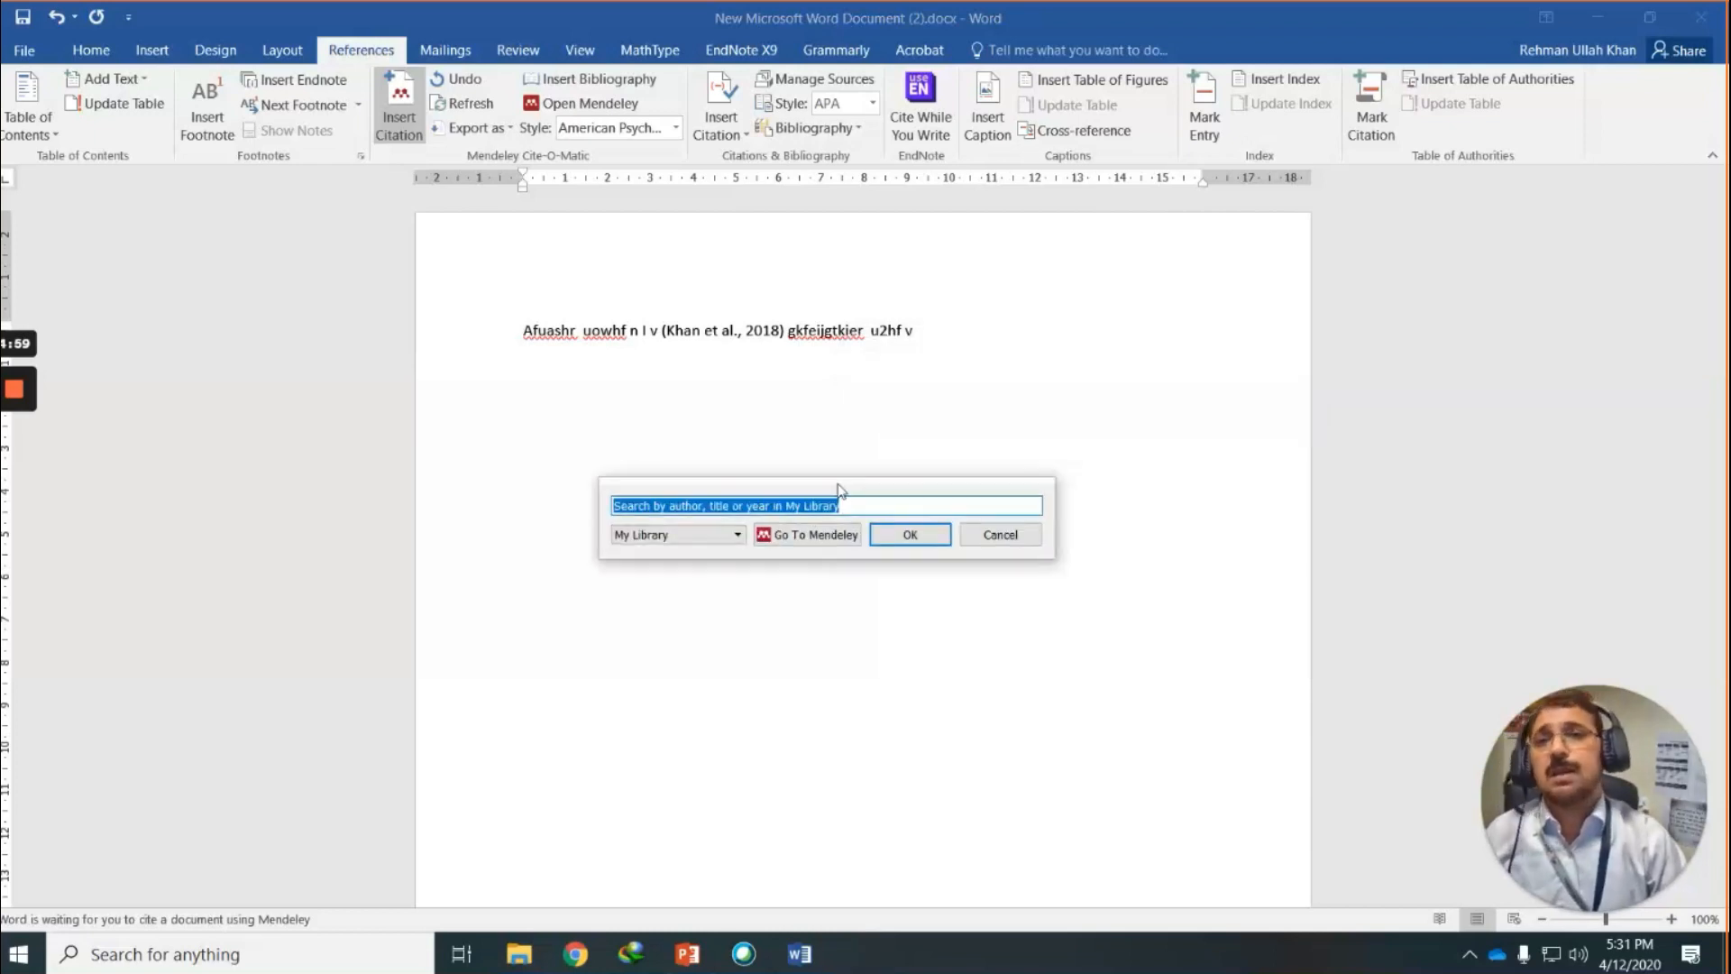
pyautogui.click(817, 542)
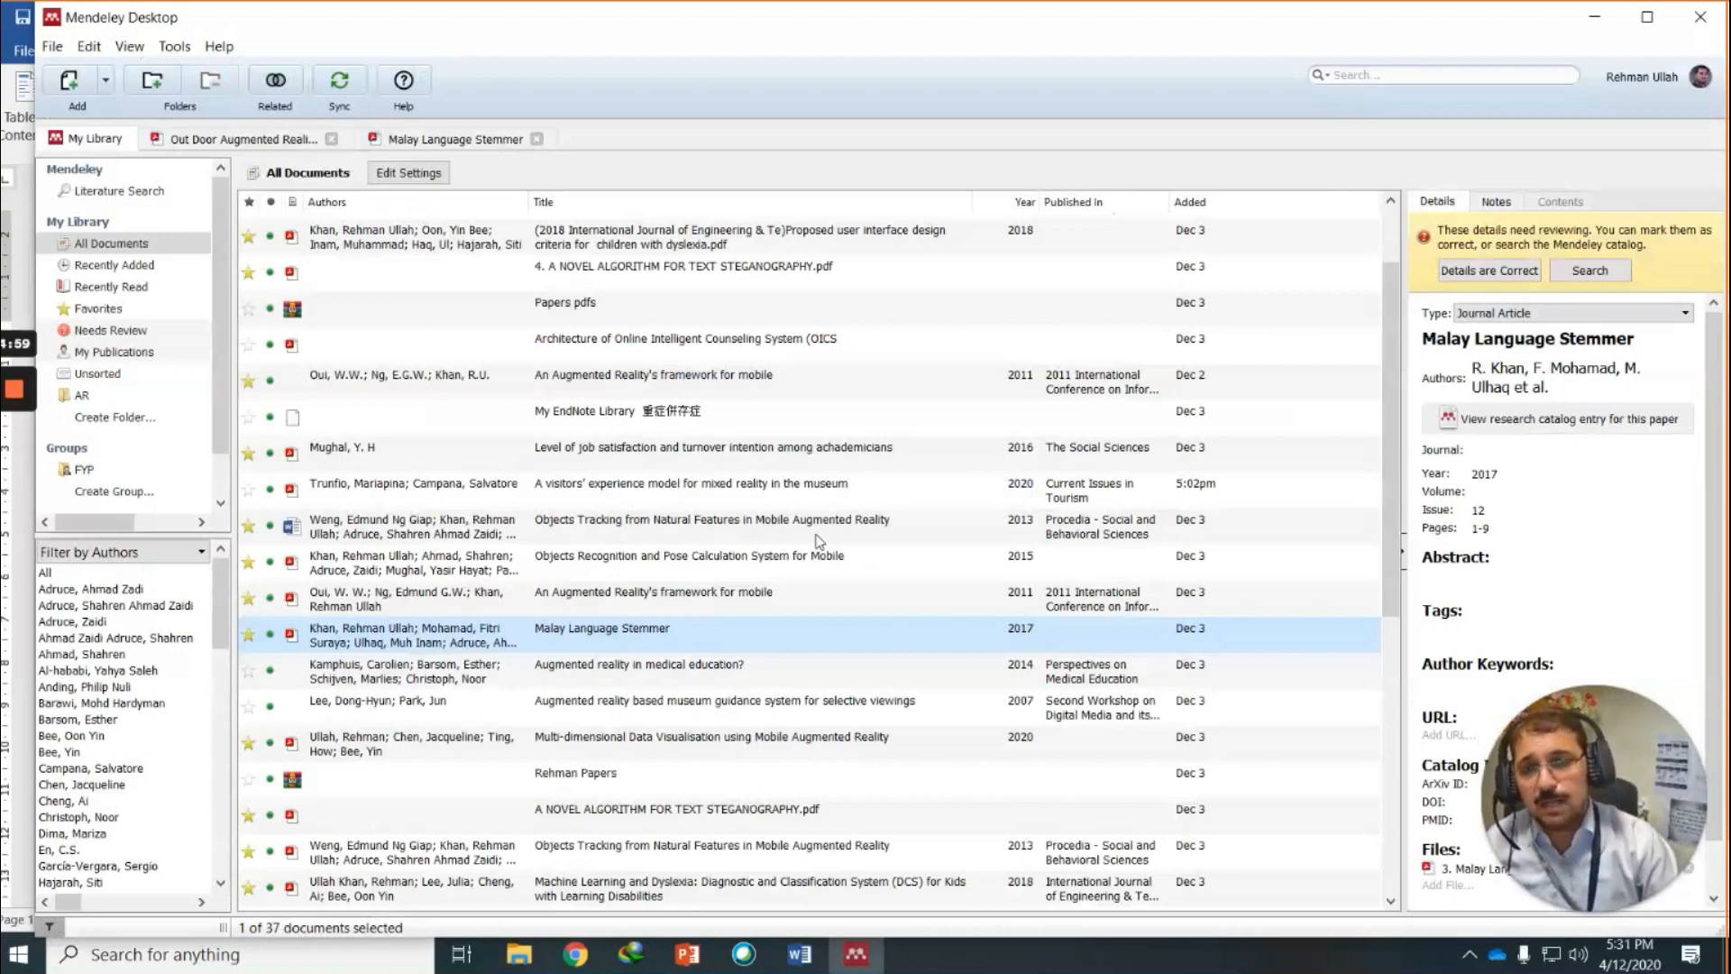
pyautogui.scroll(-5, 554, 655)
pyautogui.scroll(5, 555, 650)
pyautogui.scroll(-5, 557, 461)
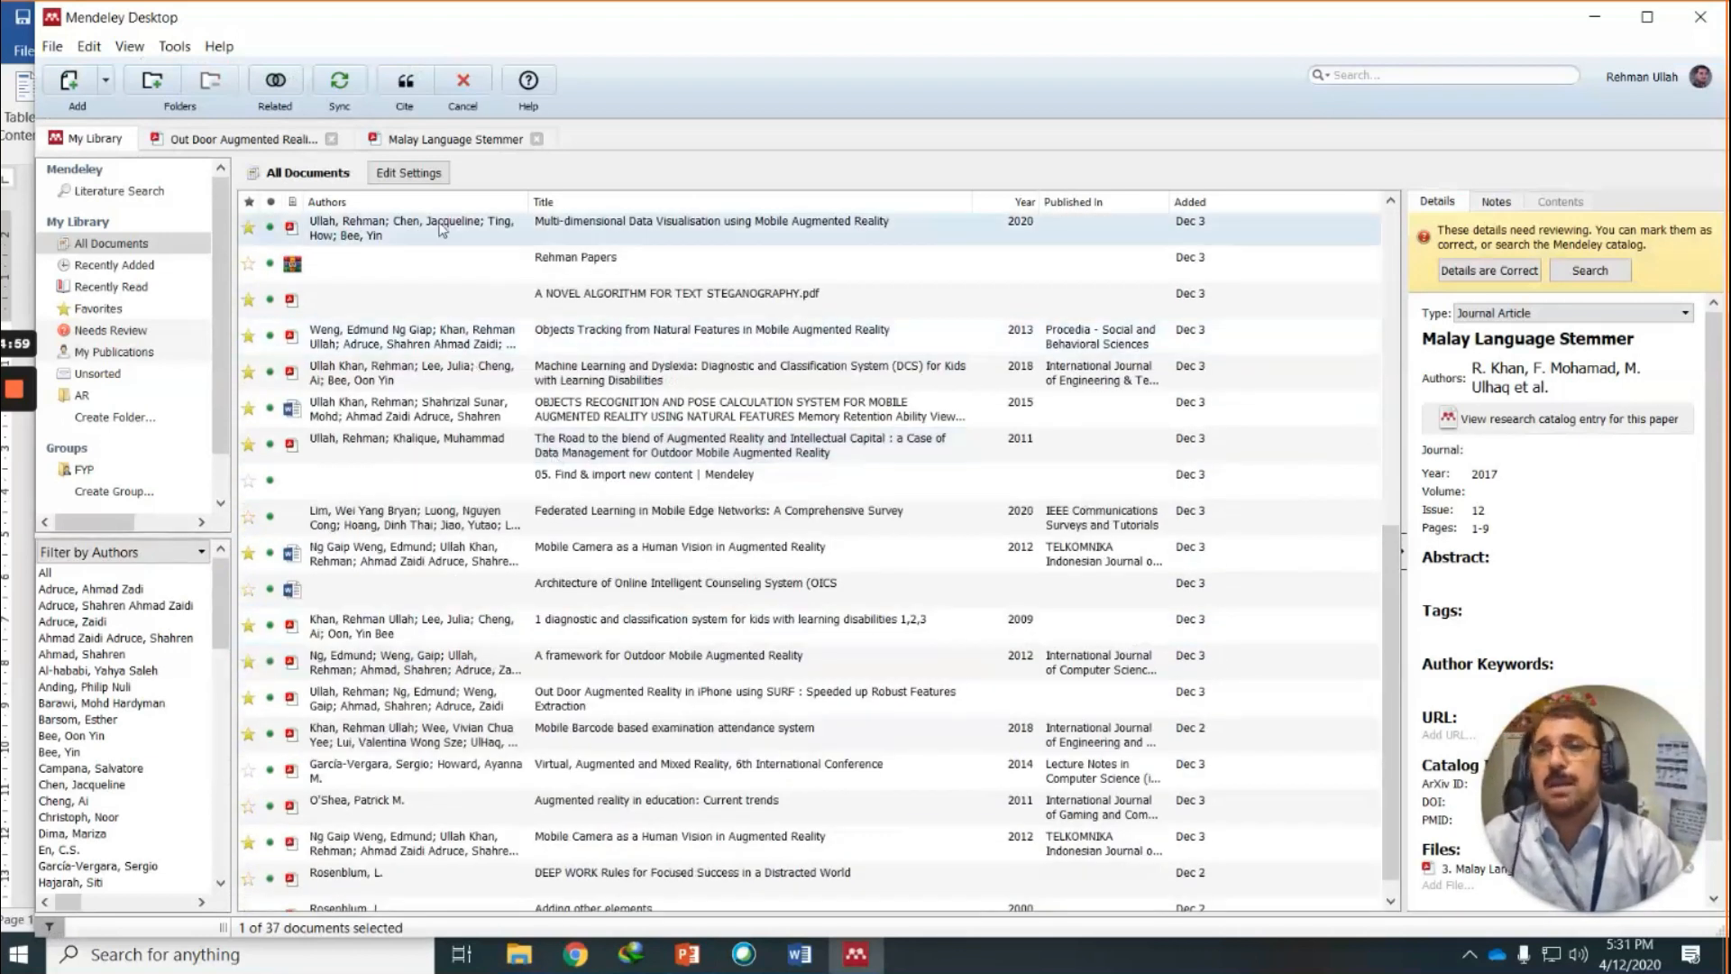
pyautogui.click(1438, 77)
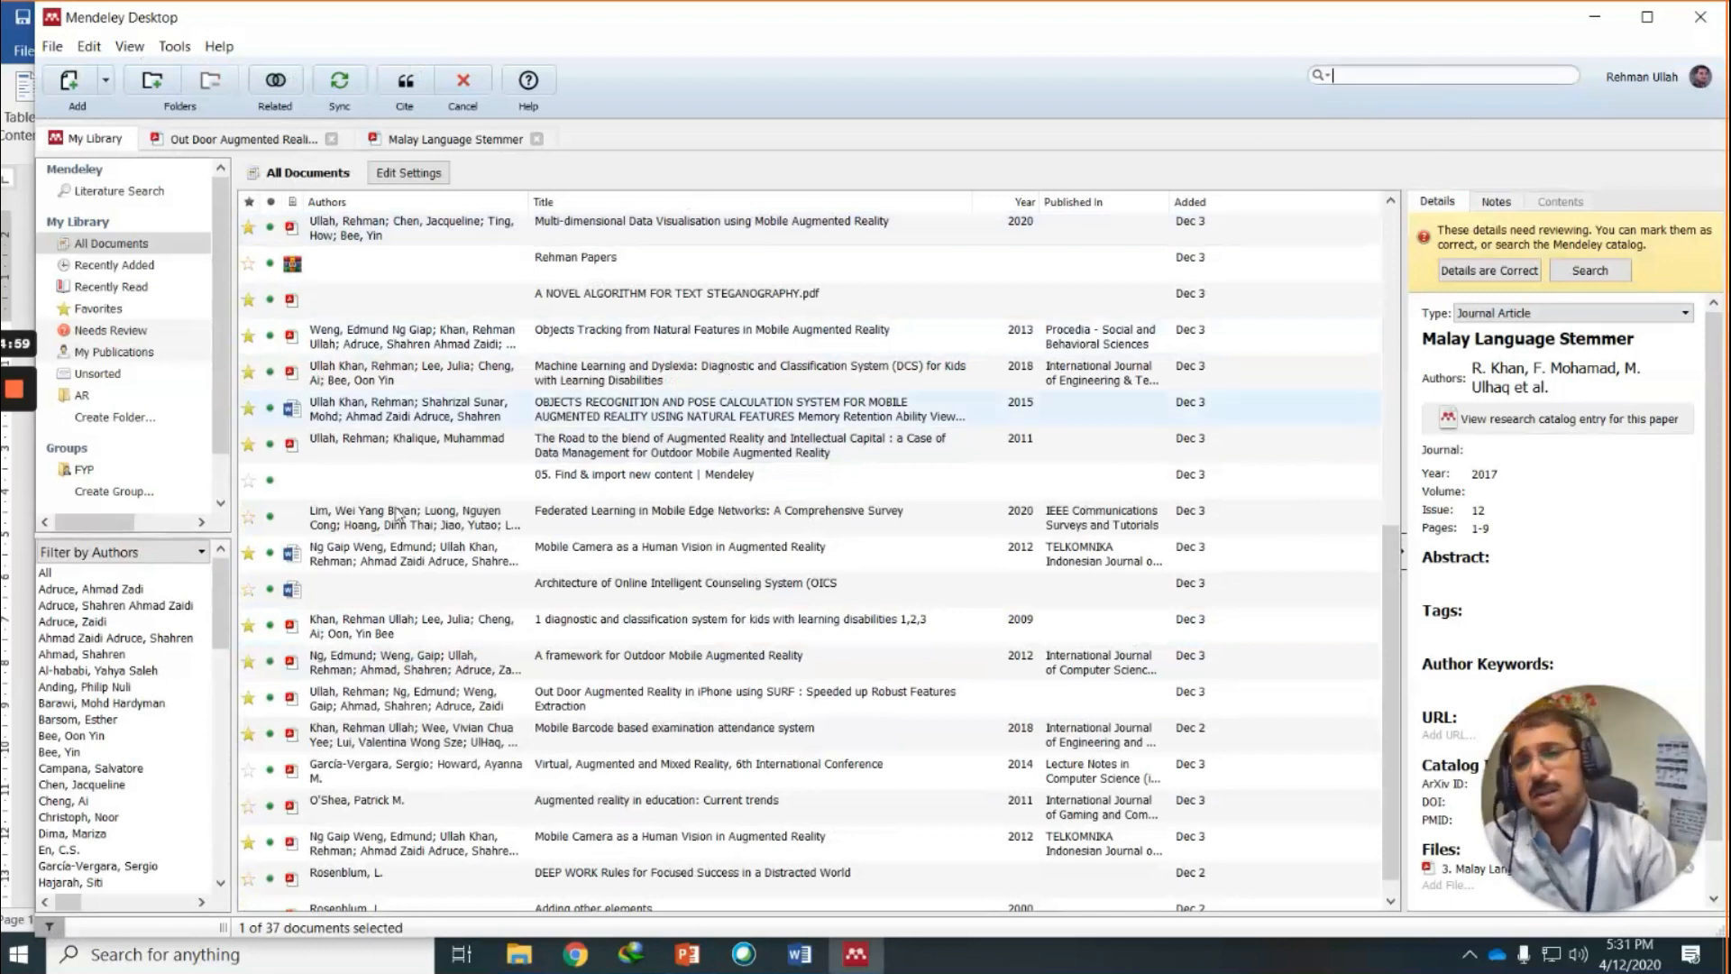
pyautogui.scroll(-1, 400, 516)
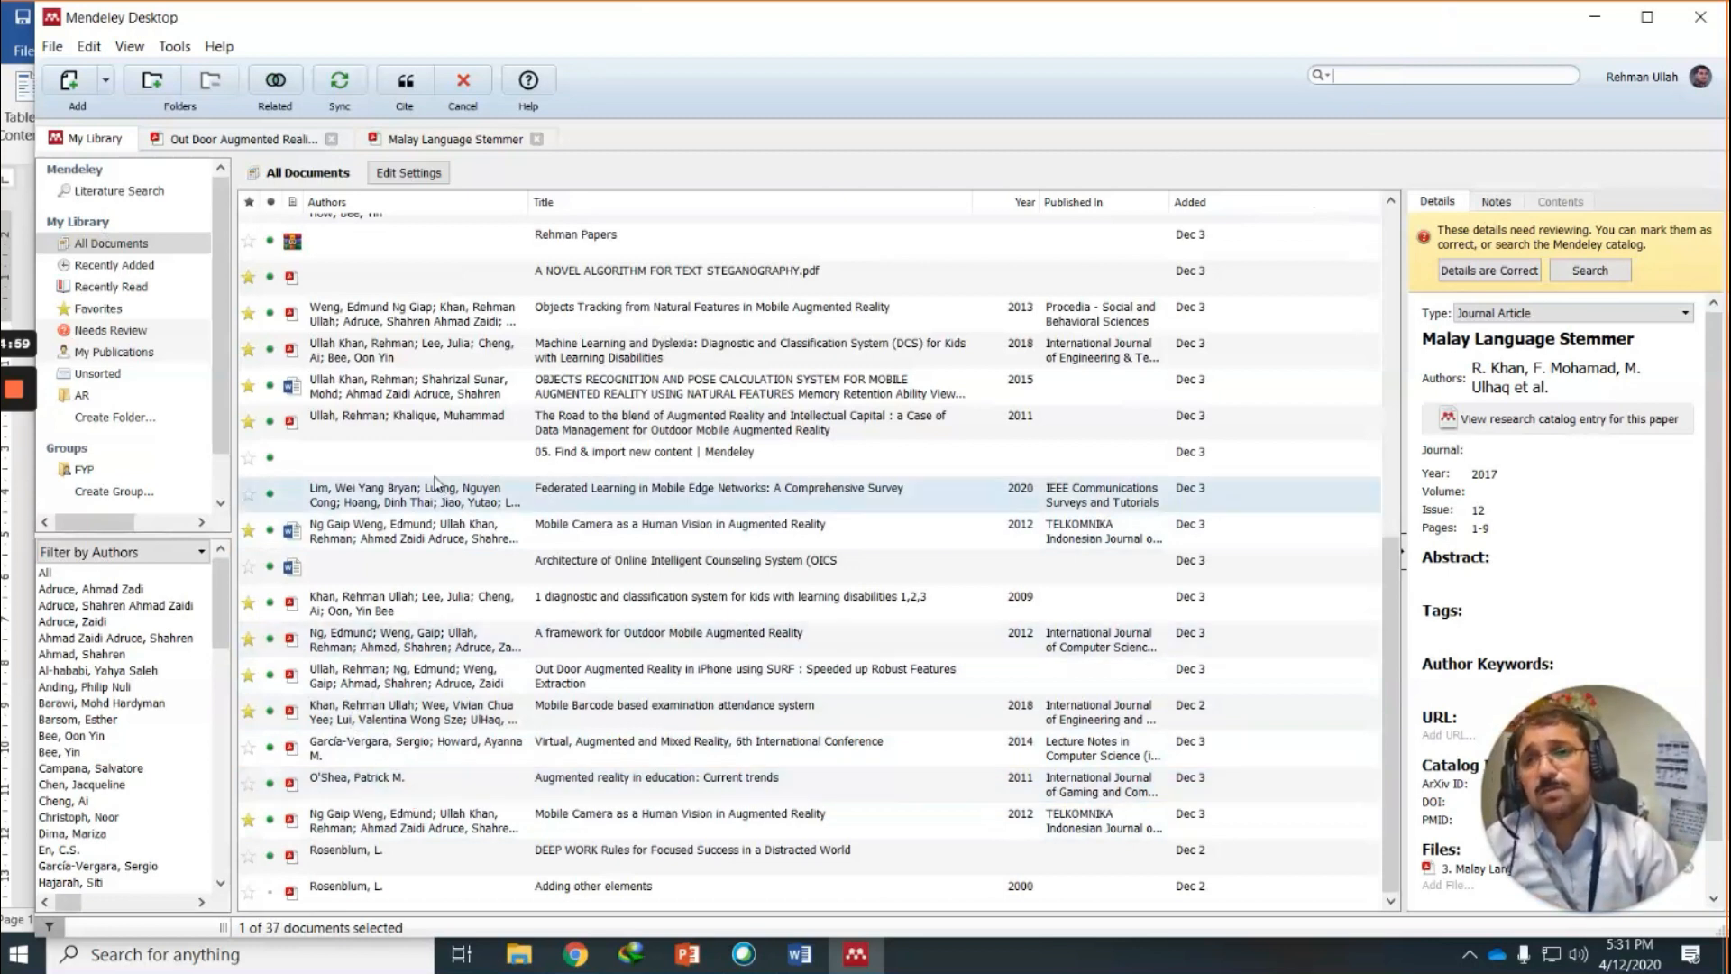
pyautogui.click(394, 601)
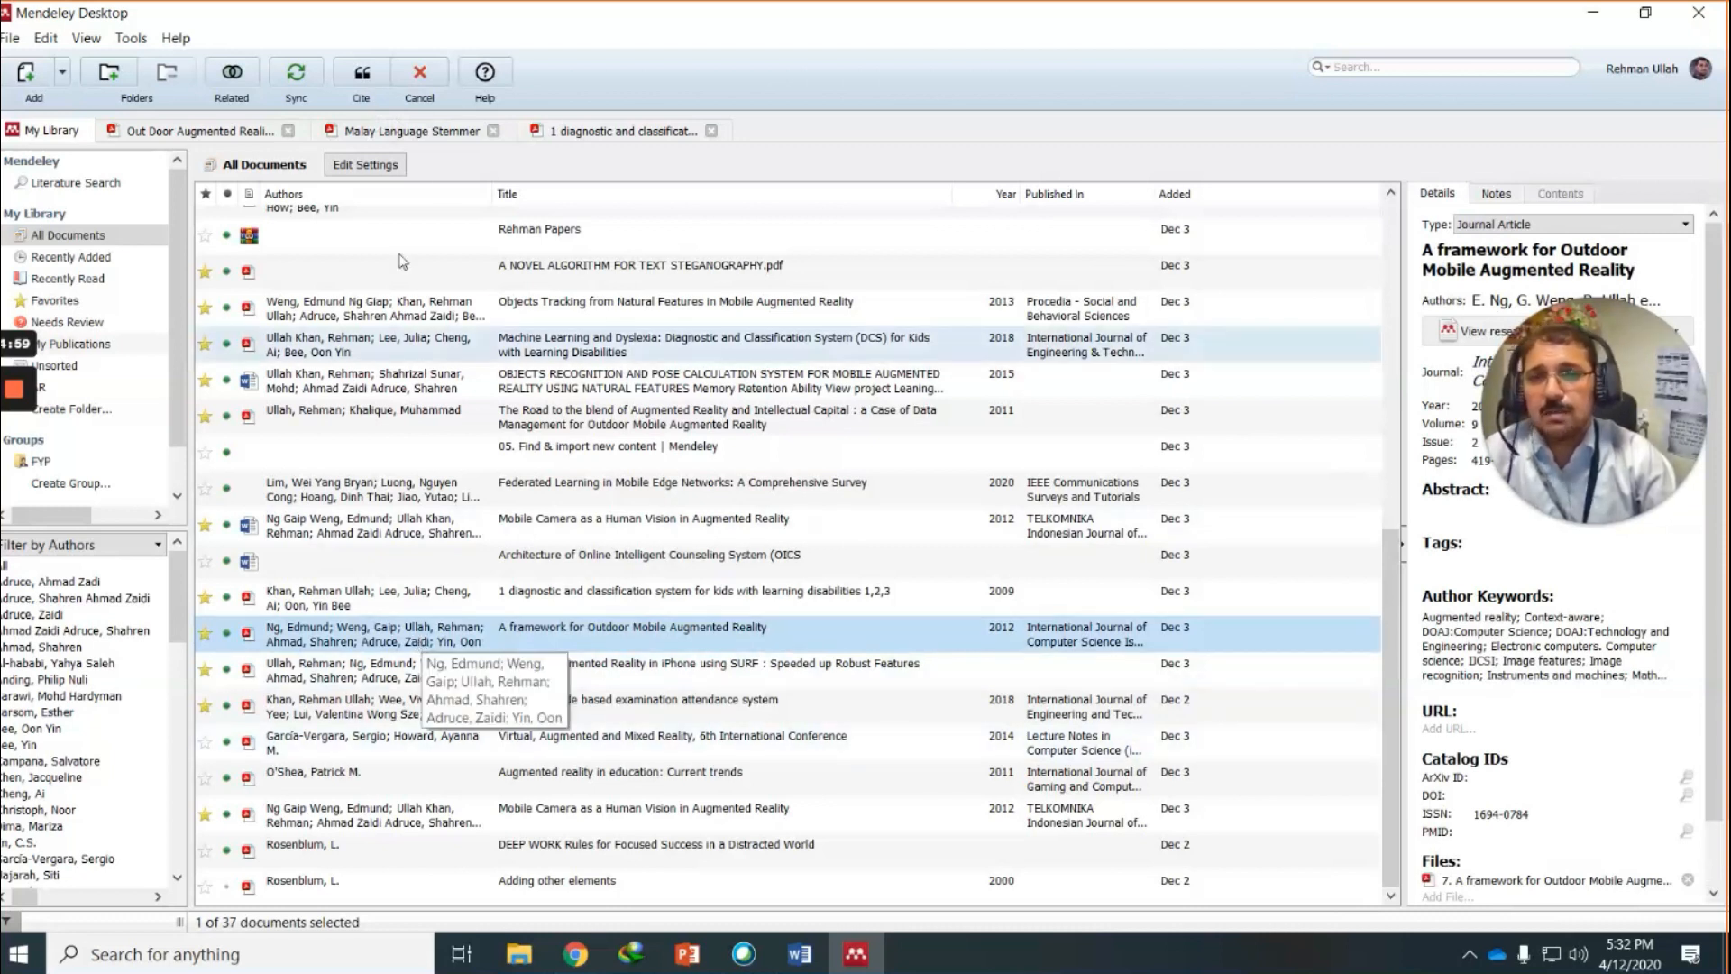
pyautogui.click(365, 74)
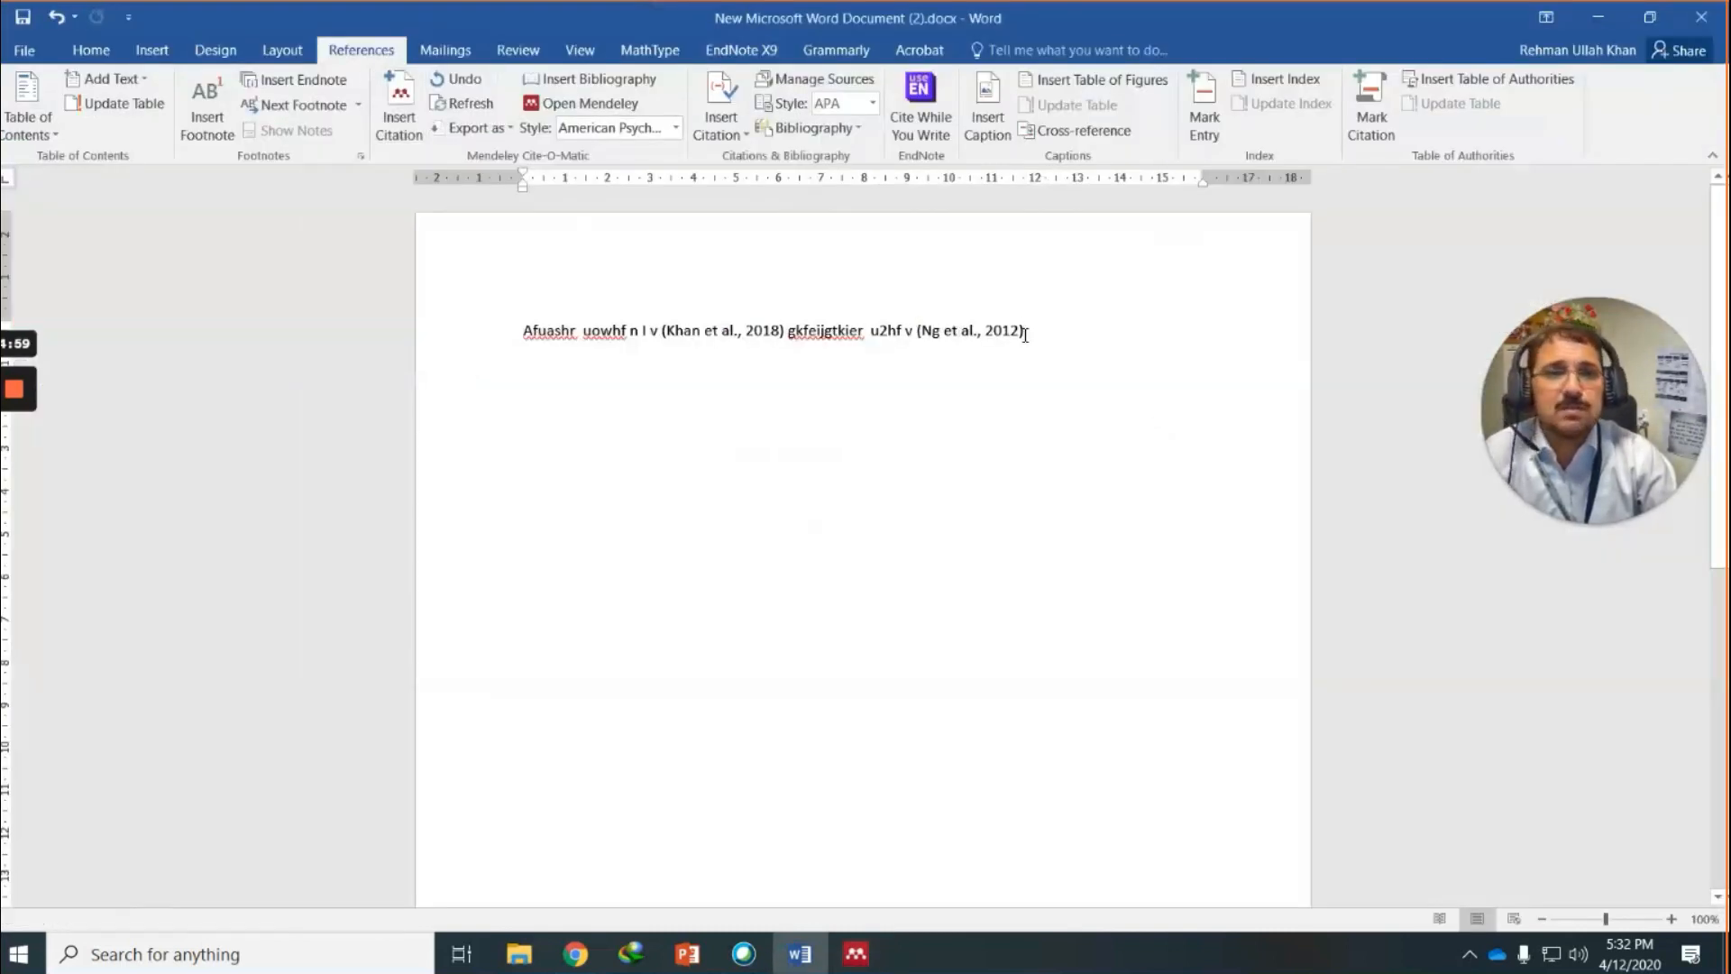
# Continue the paragraph after the 2012 citation with the sample text "fhfgh sdgdfgd".
pyautogui.write('fhfgh ')
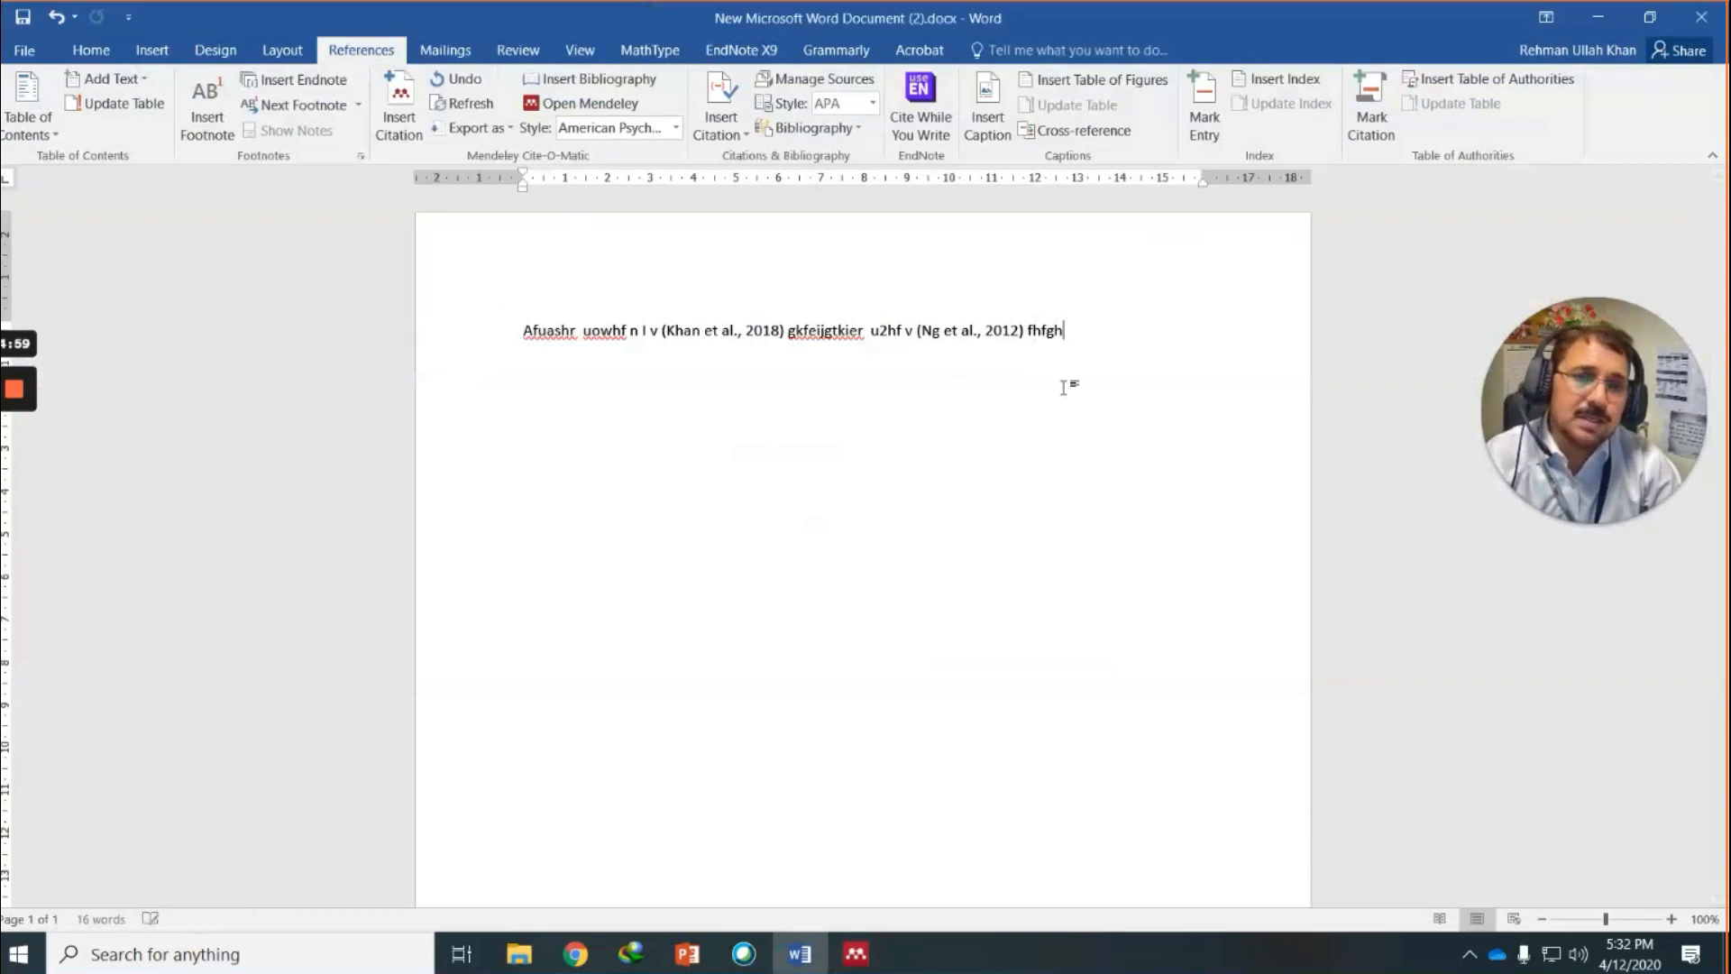
pyautogui.write(' sdgdfgd')
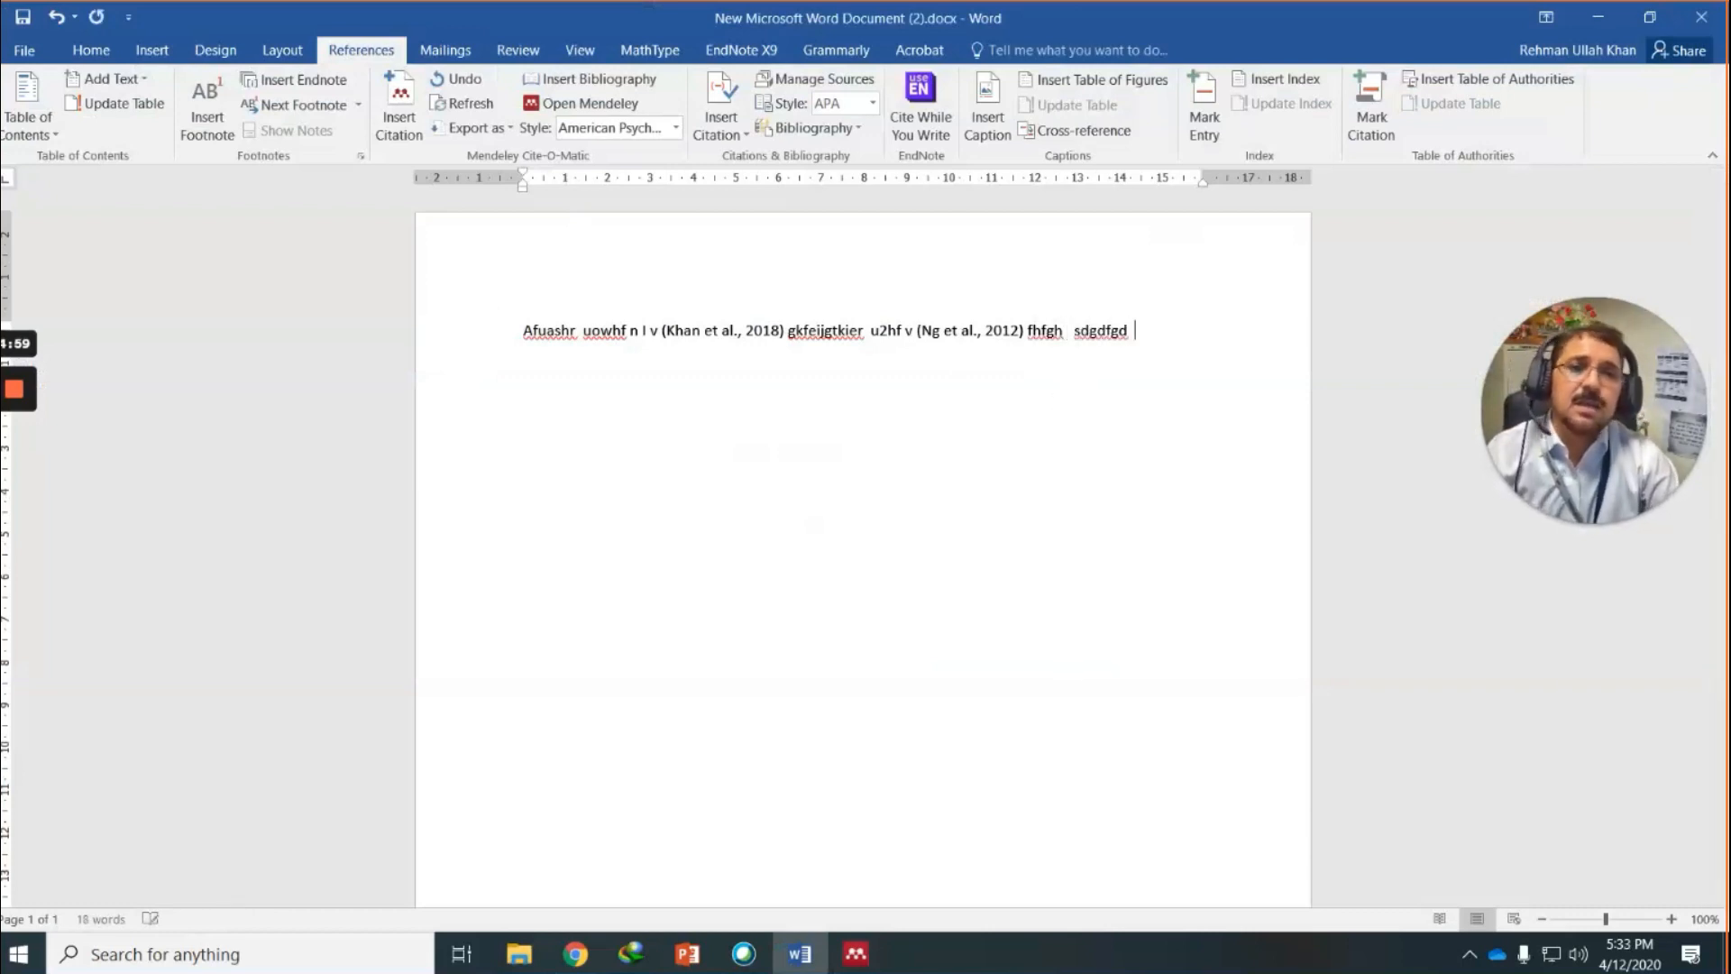
pyautogui.click(399, 101)
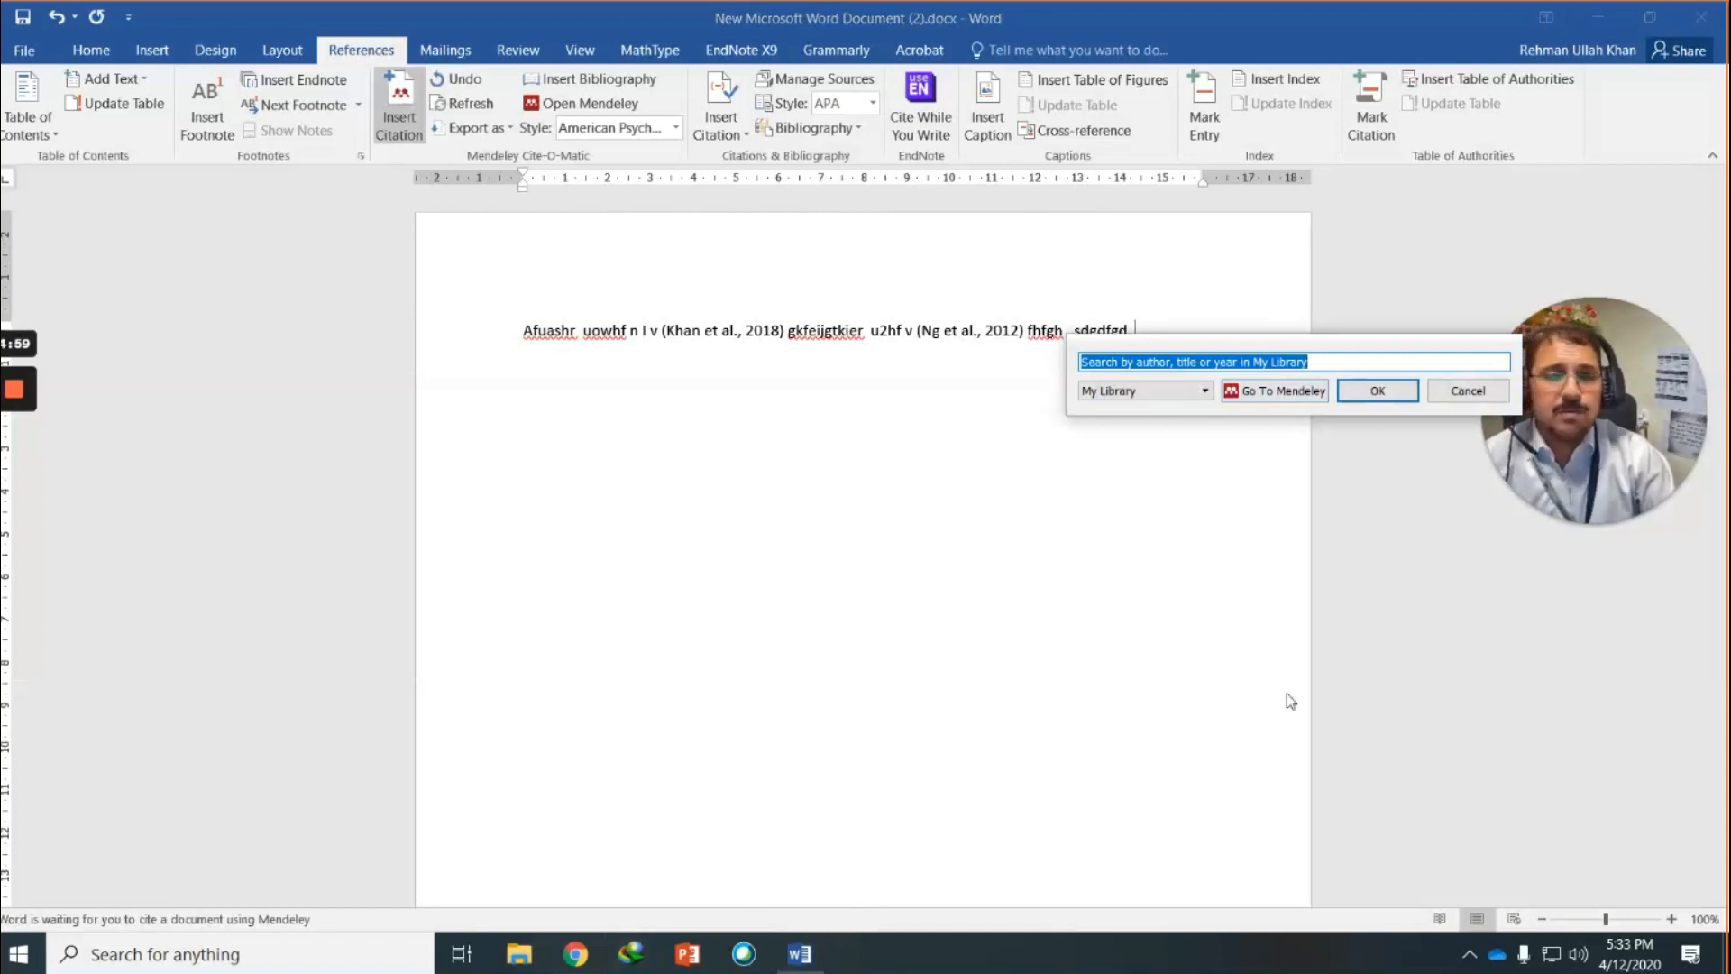
pyautogui.click(1459, 394)
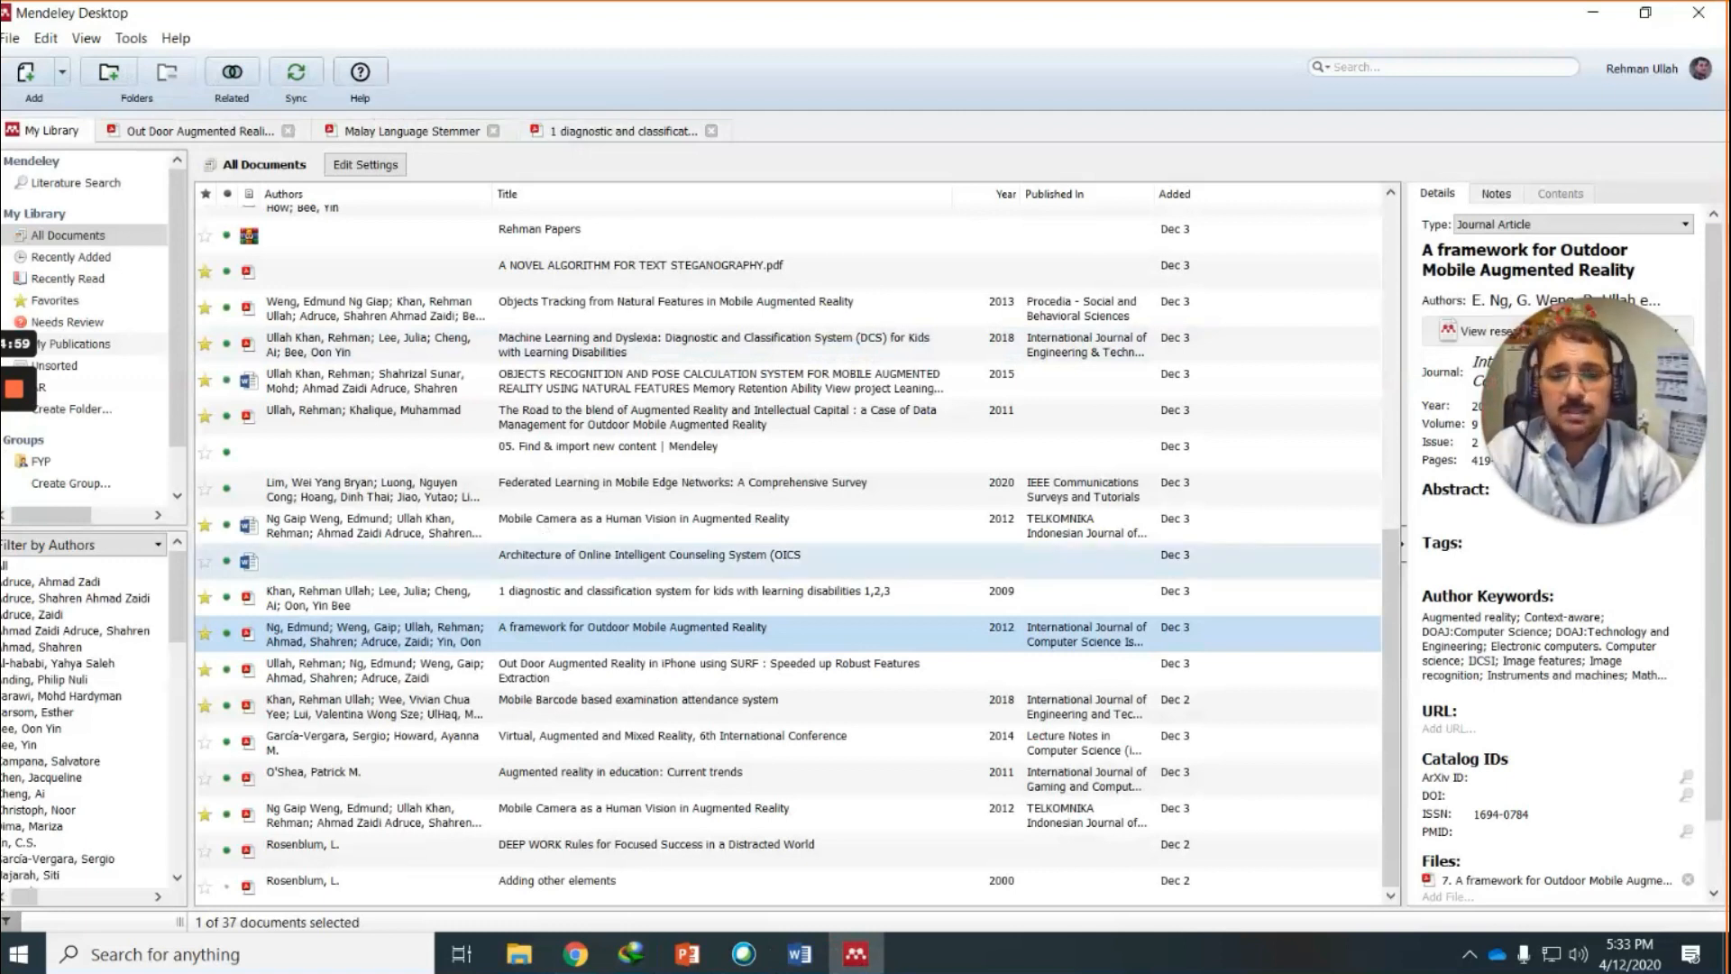
pyautogui.click(801, 955)
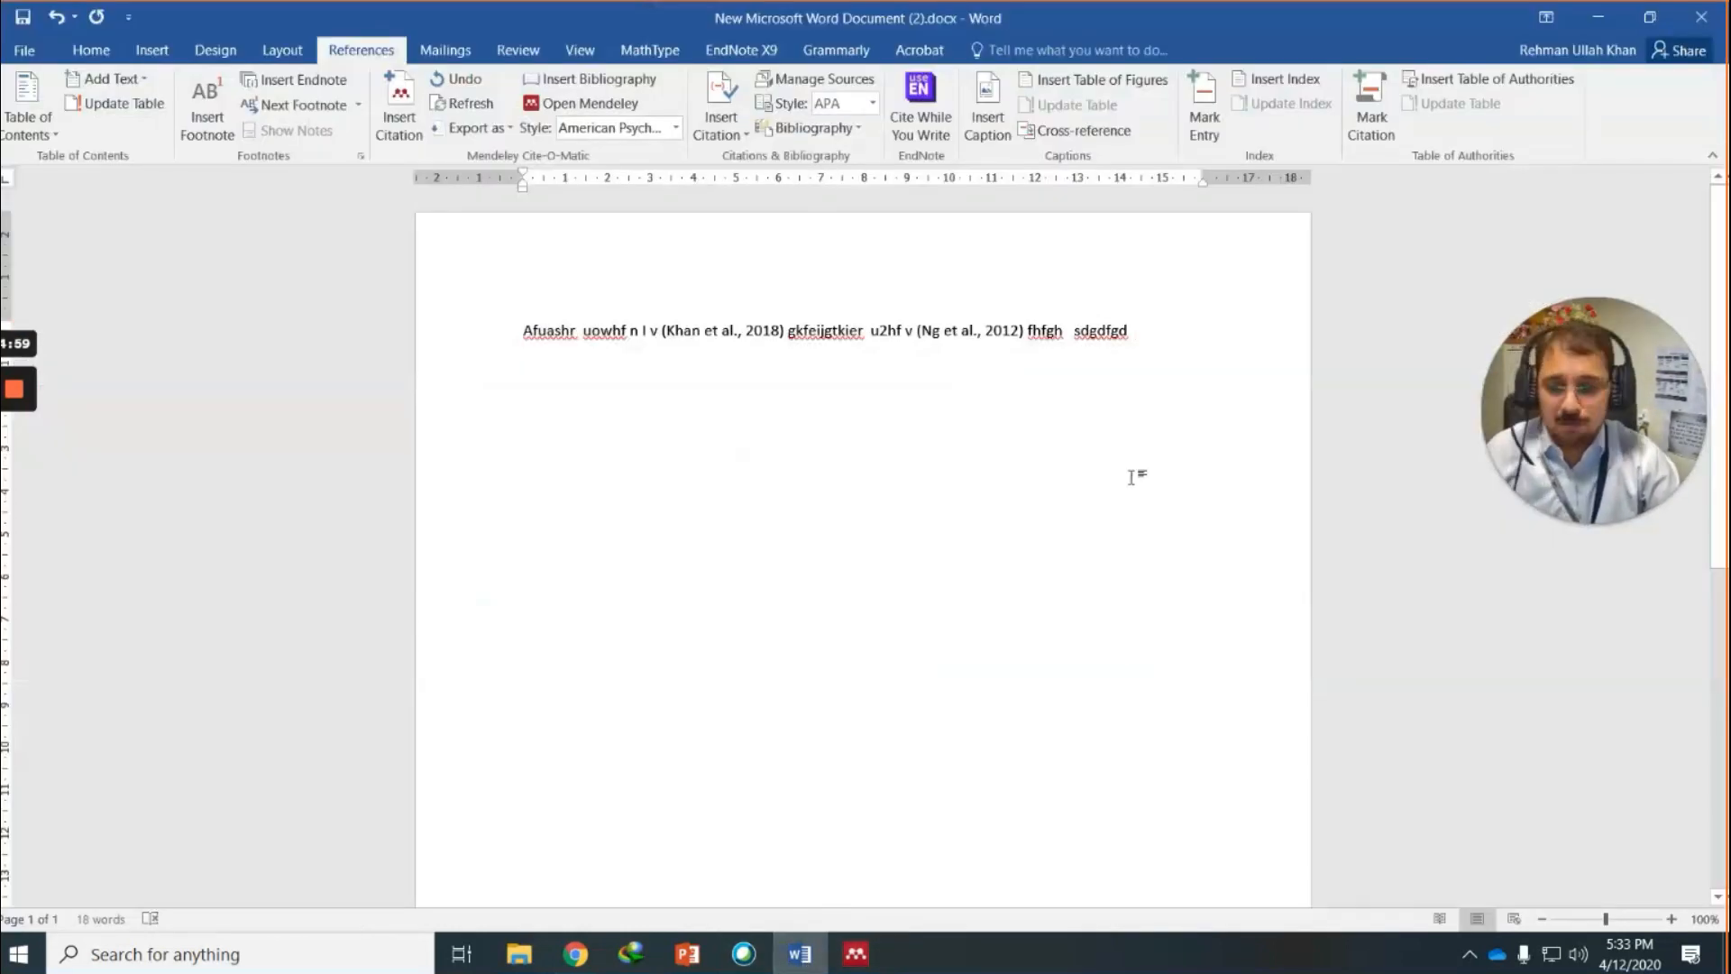
# Cite the 2018 paper "Machine Learning and Dyslexia" at the end of the paragraph, picking it in the Mendeley Desktop library.
pyautogui.click(406, 106)
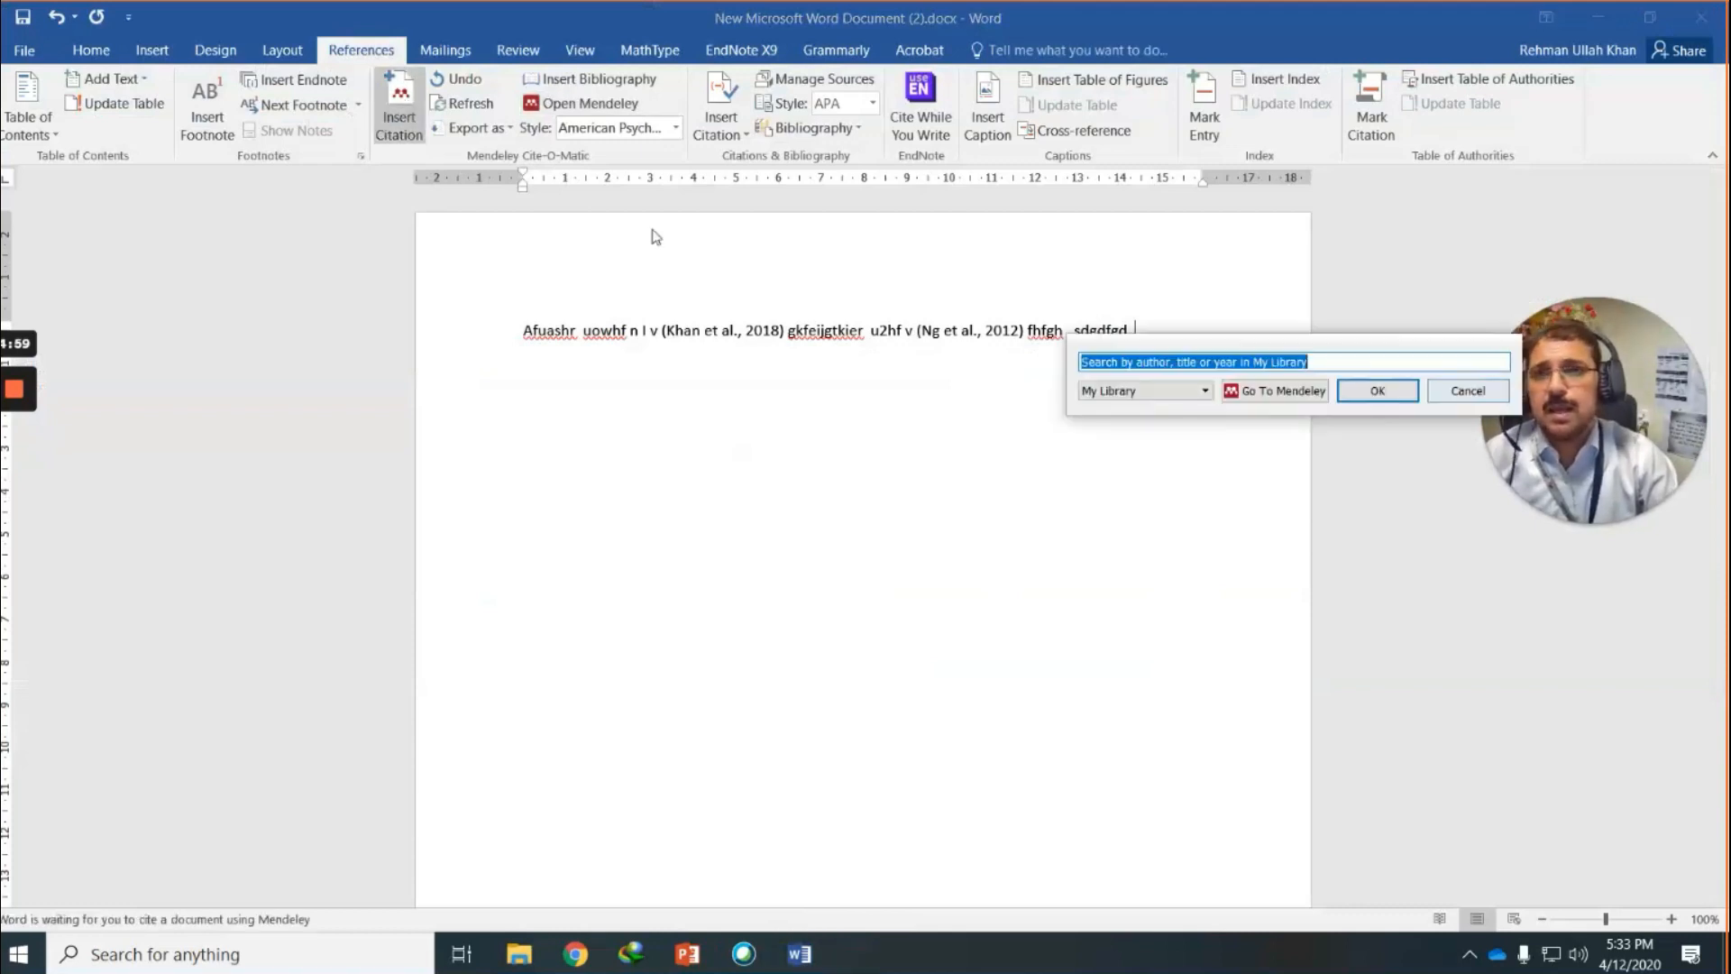
pyautogui.click(1280, 391)
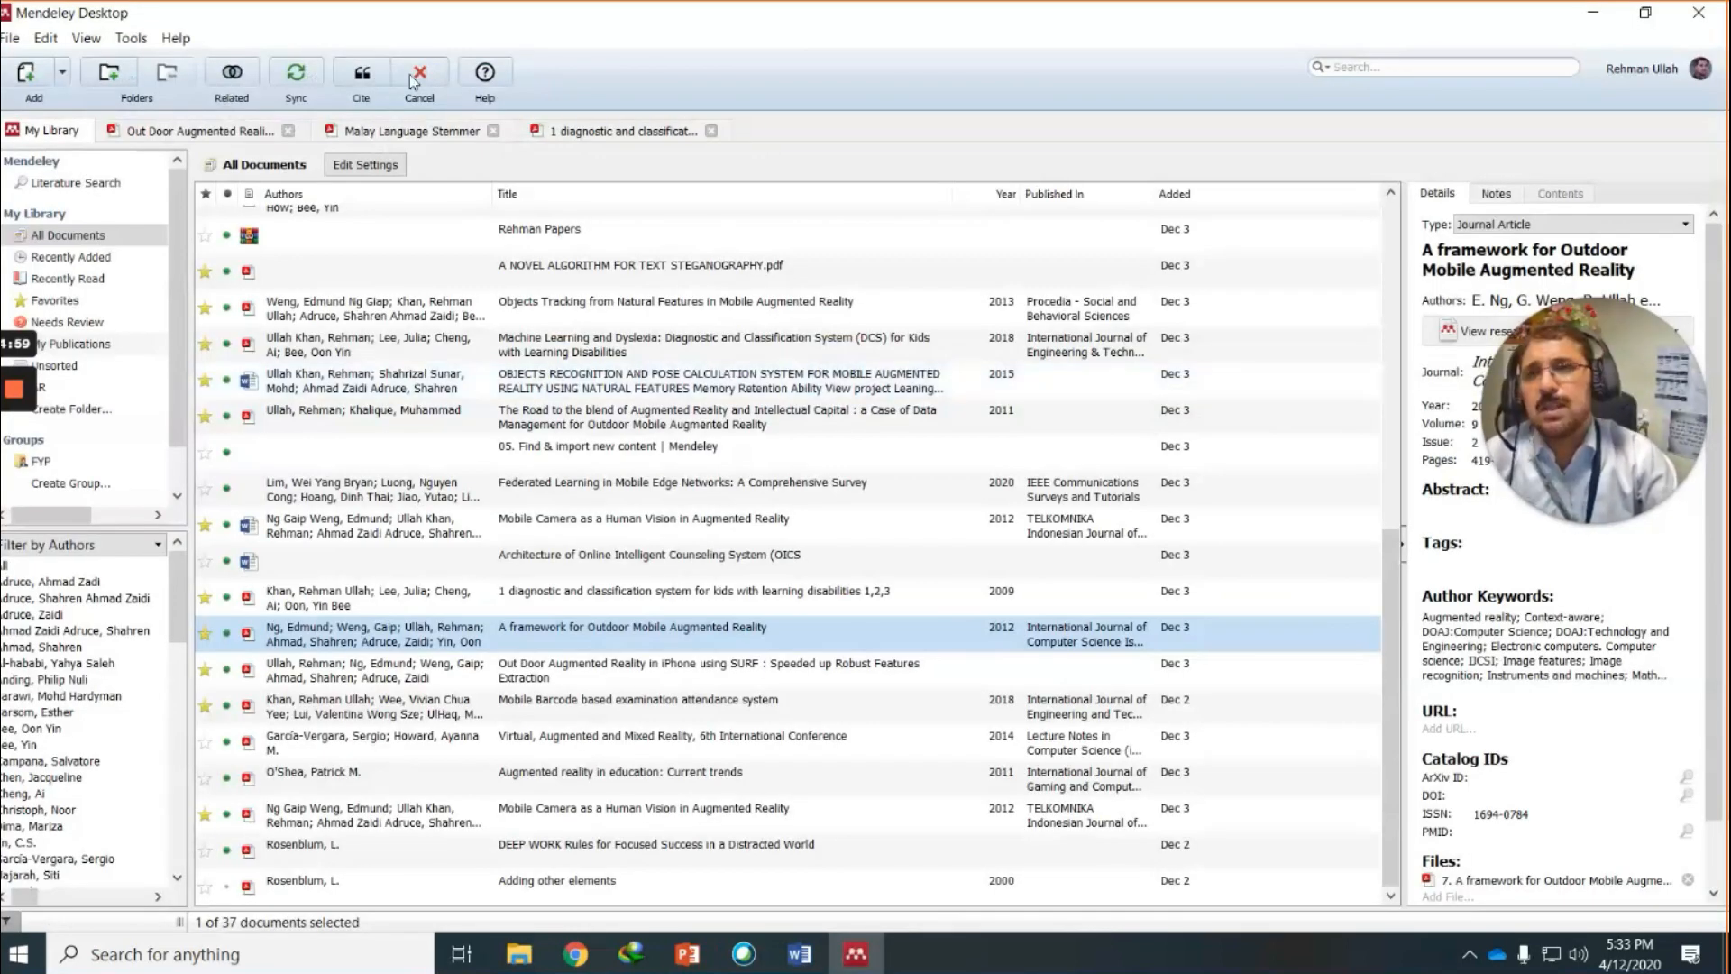
pyautogui.click(379, 309)
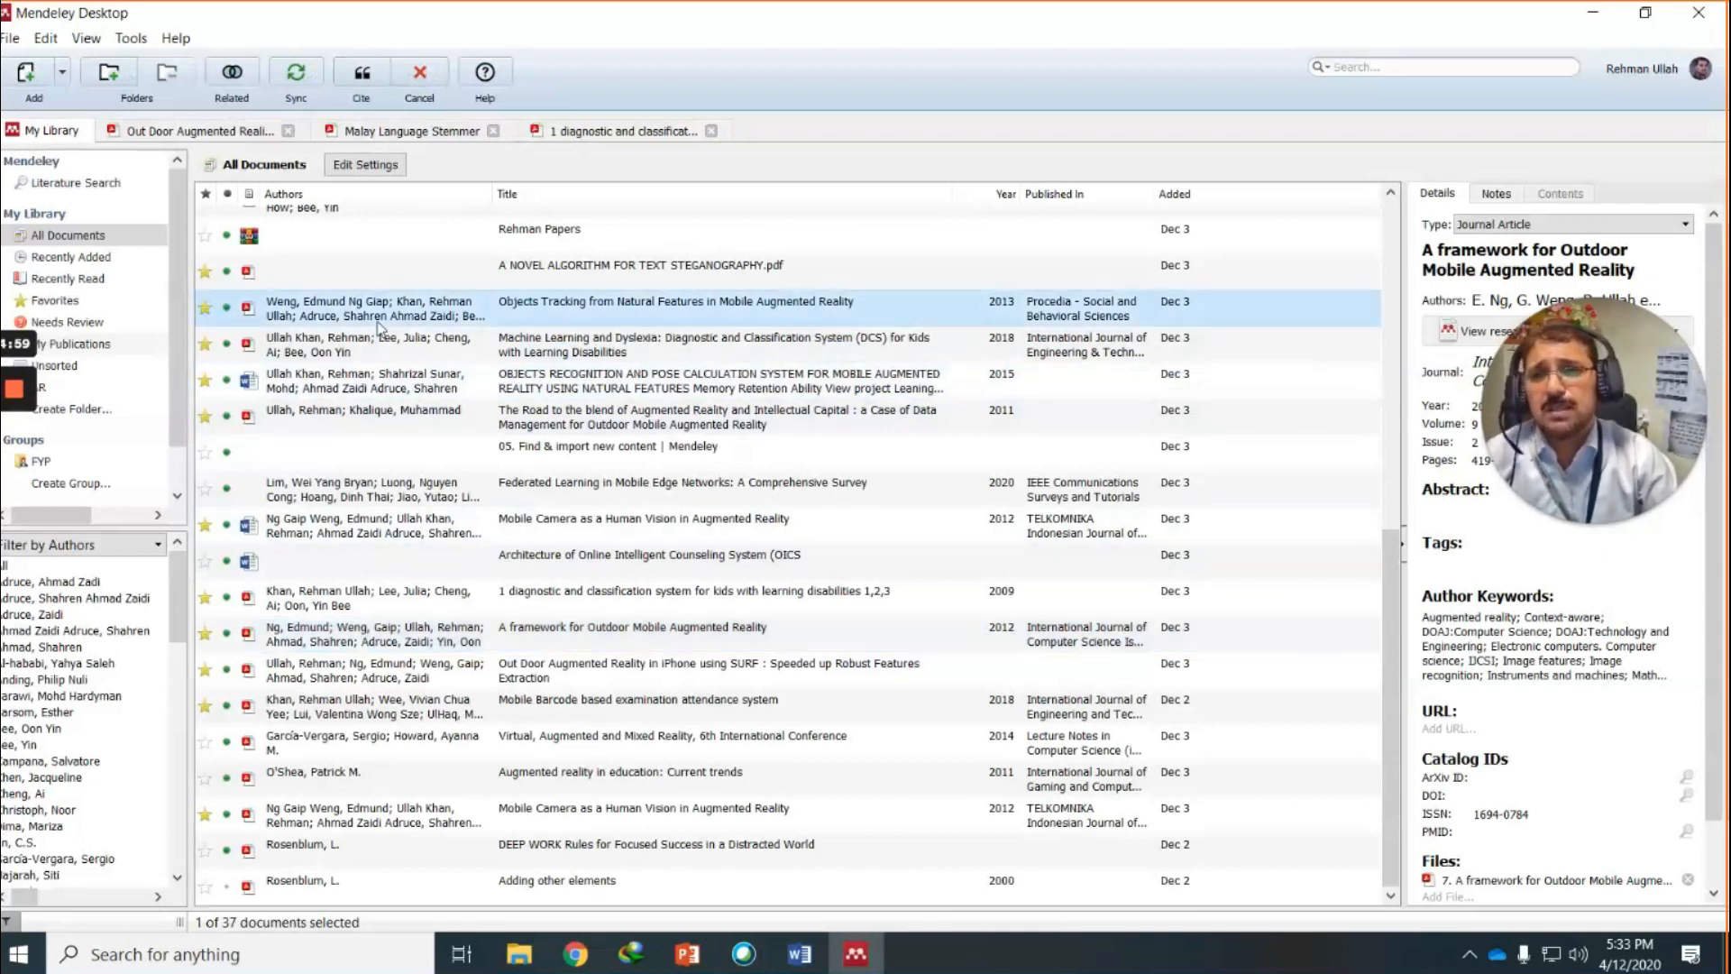
pyautogui.click(365, 351)
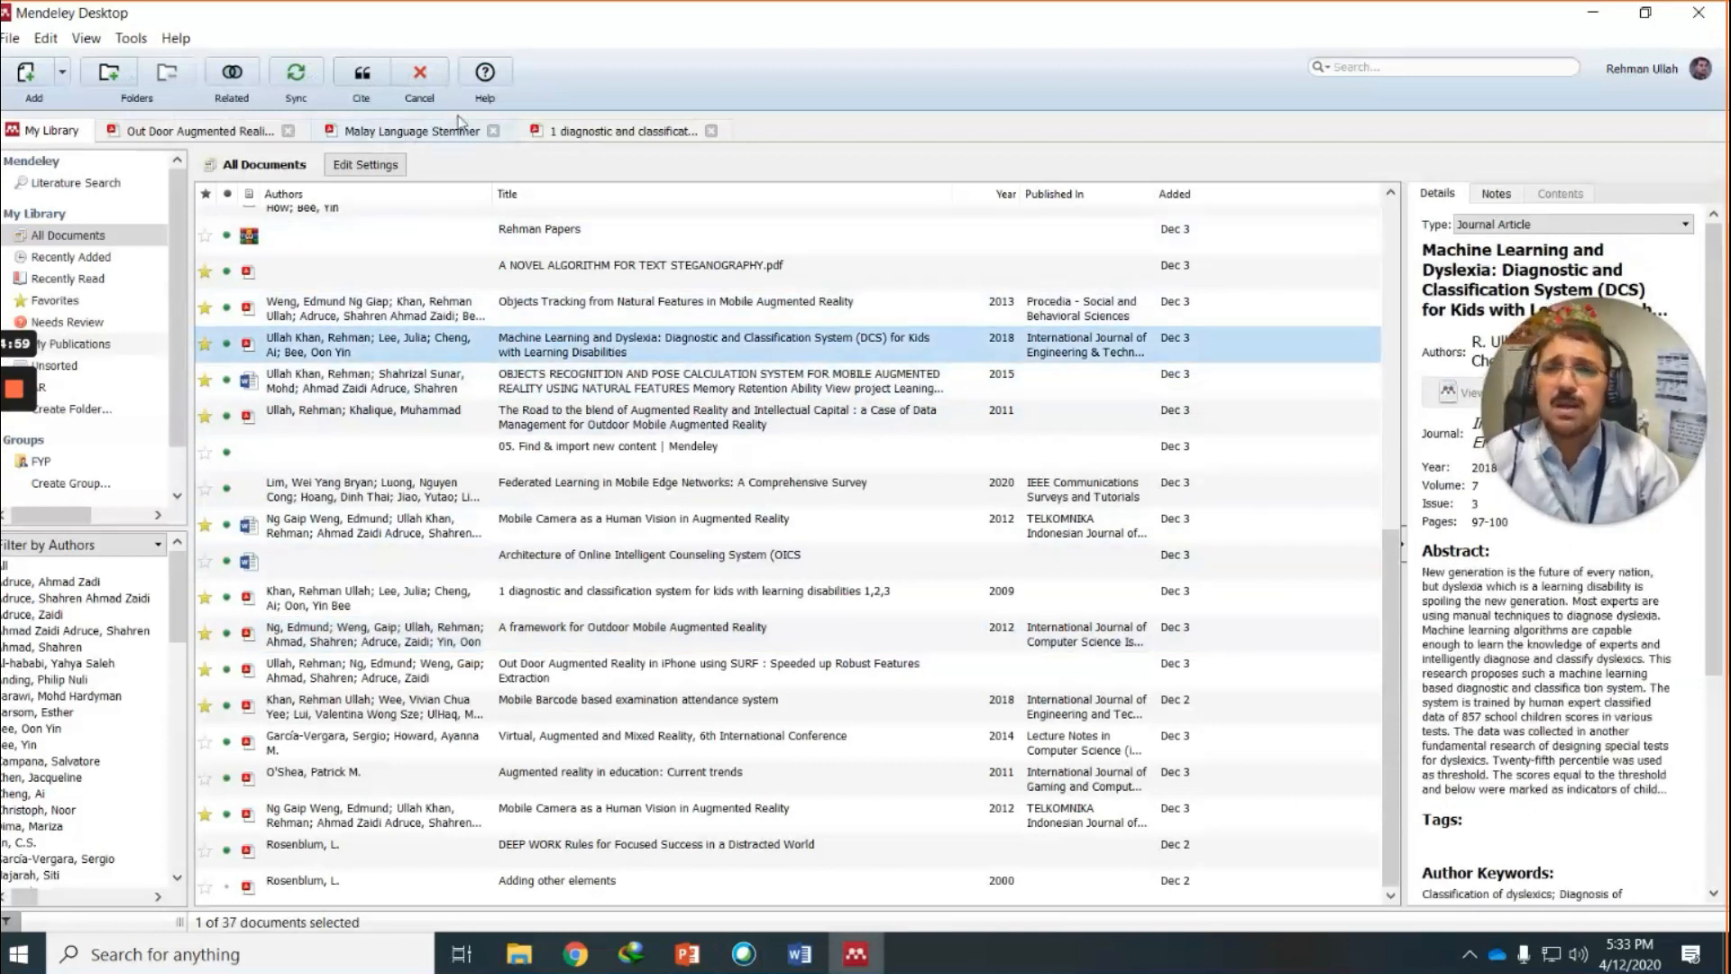
pyautogui.click(365, 77)
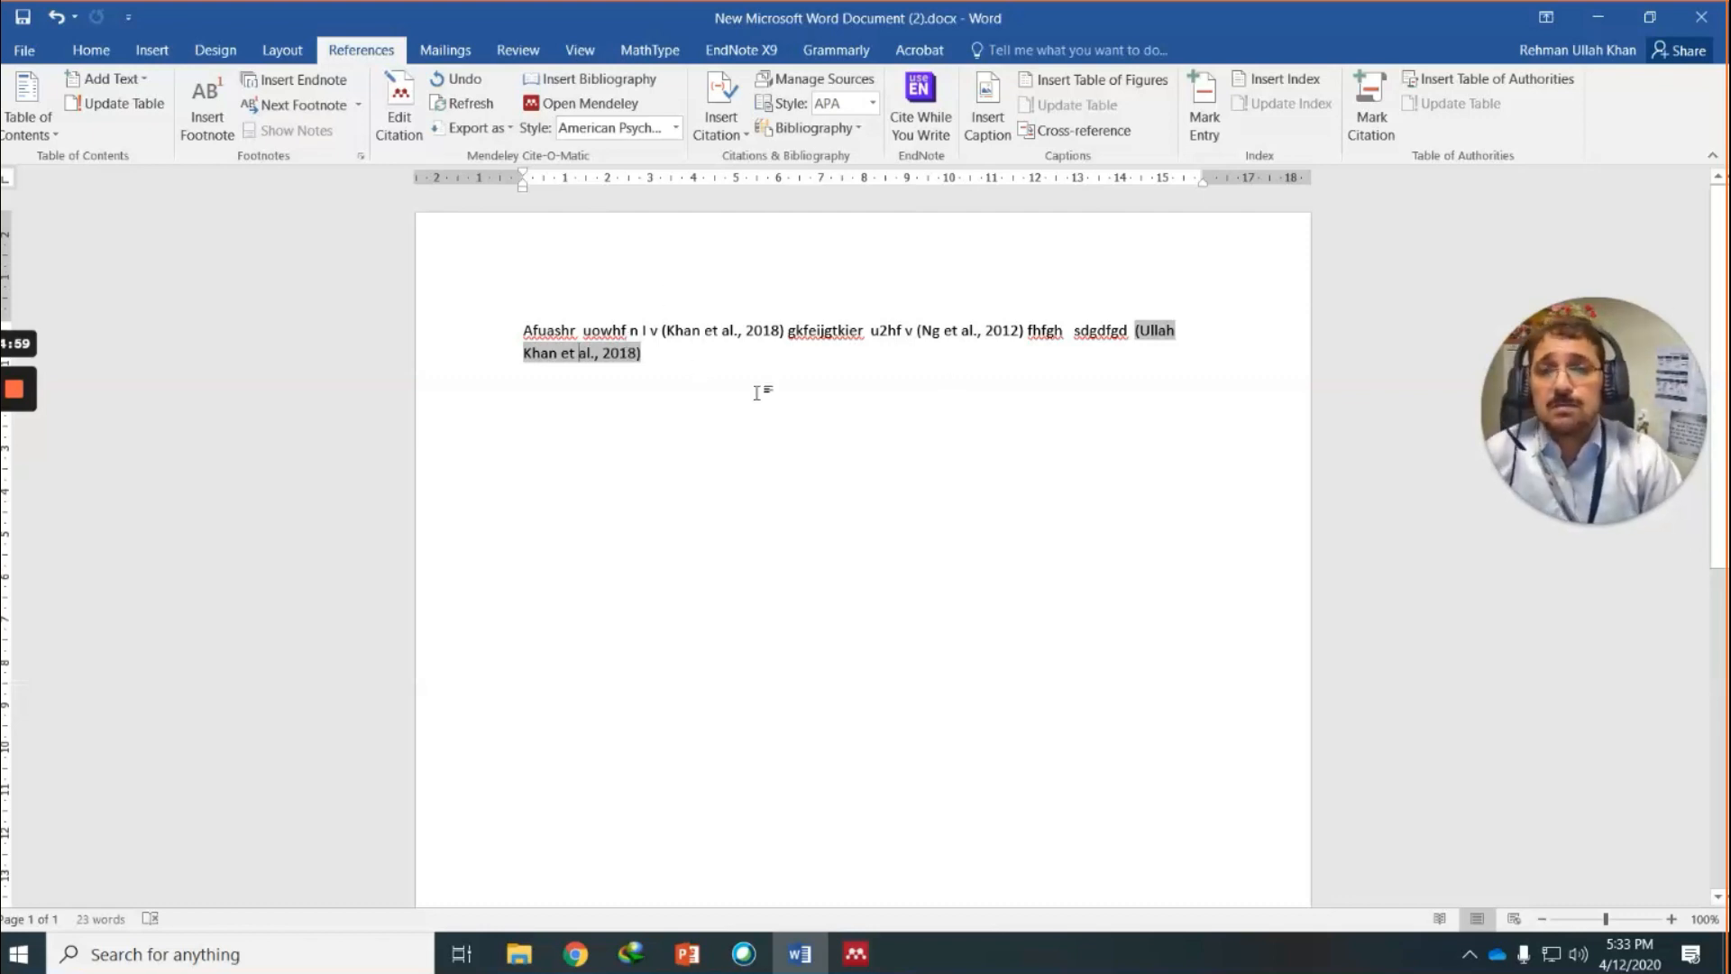
# Continue the paragraph after the last citation with the sample text "vsdkfsd nbvsjwfnb gd".
pyautogui.click(664, 336)
pyautogui.click(666, 405)
pyautogui.write('vsdkfsd ')
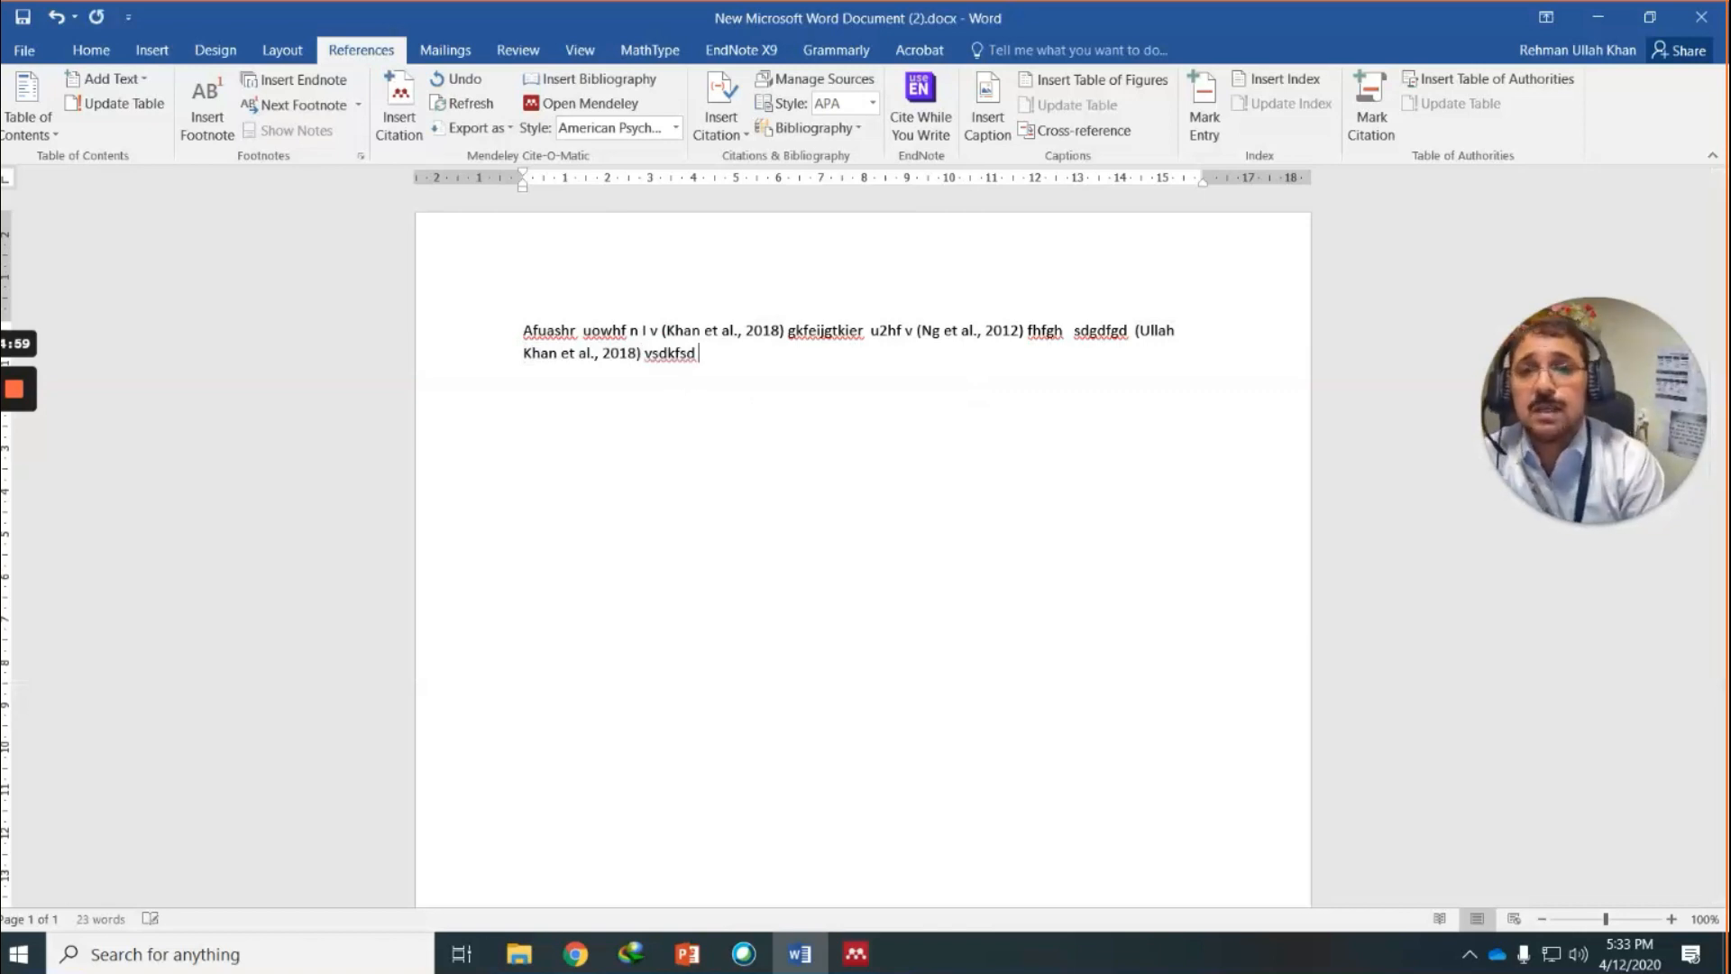
pyautogui.write('nbvsjwfnb  gd')
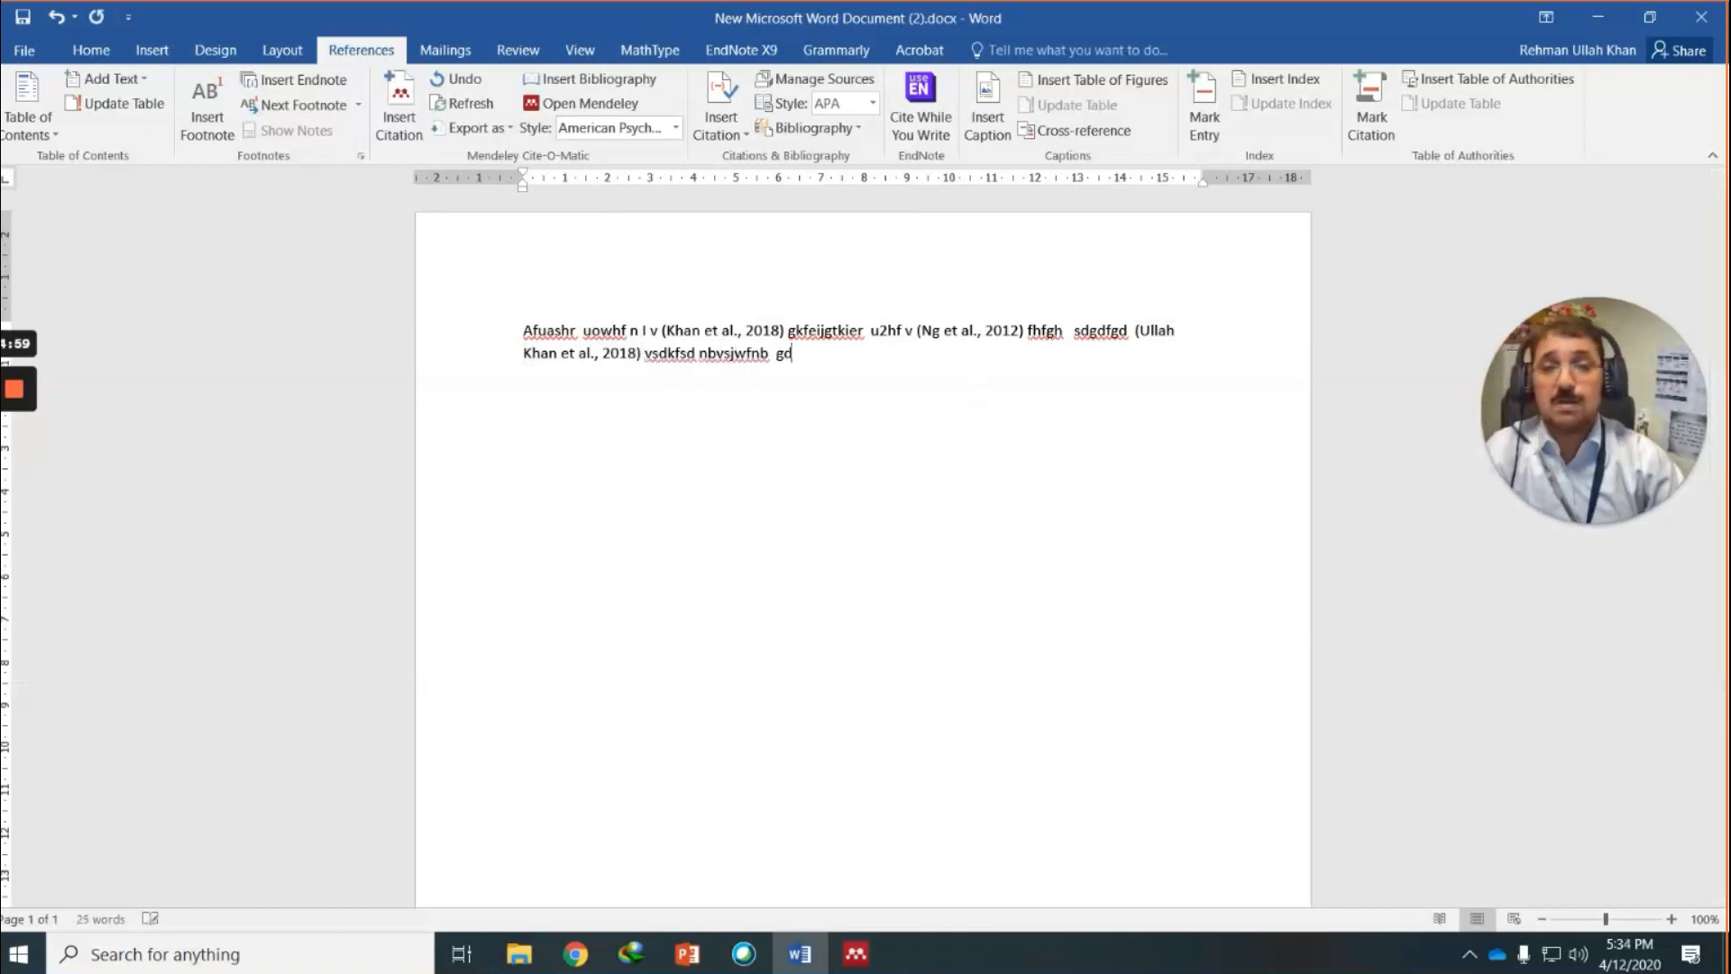
# Insert one combined citation of the 2018 Proposed user interface paper, "Adding other elements" (2000) and "Touching the past" (2014), found by searching the library.
pyautogui.click(399, 107)
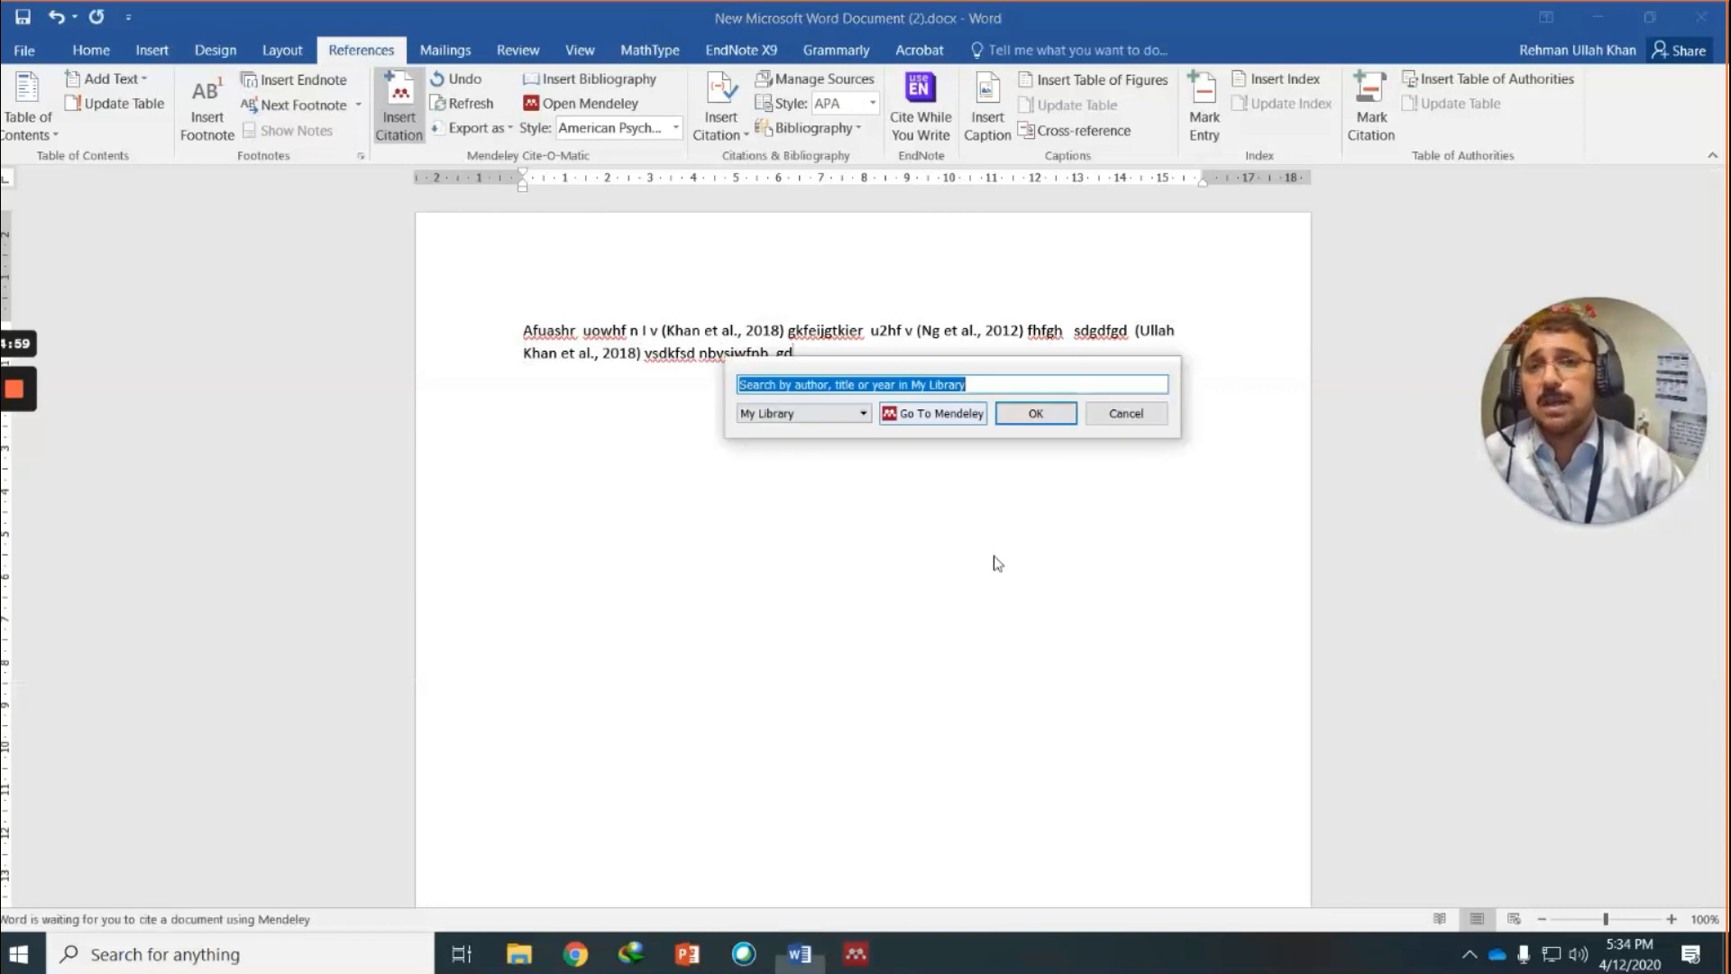
pyautogui.write('reh')
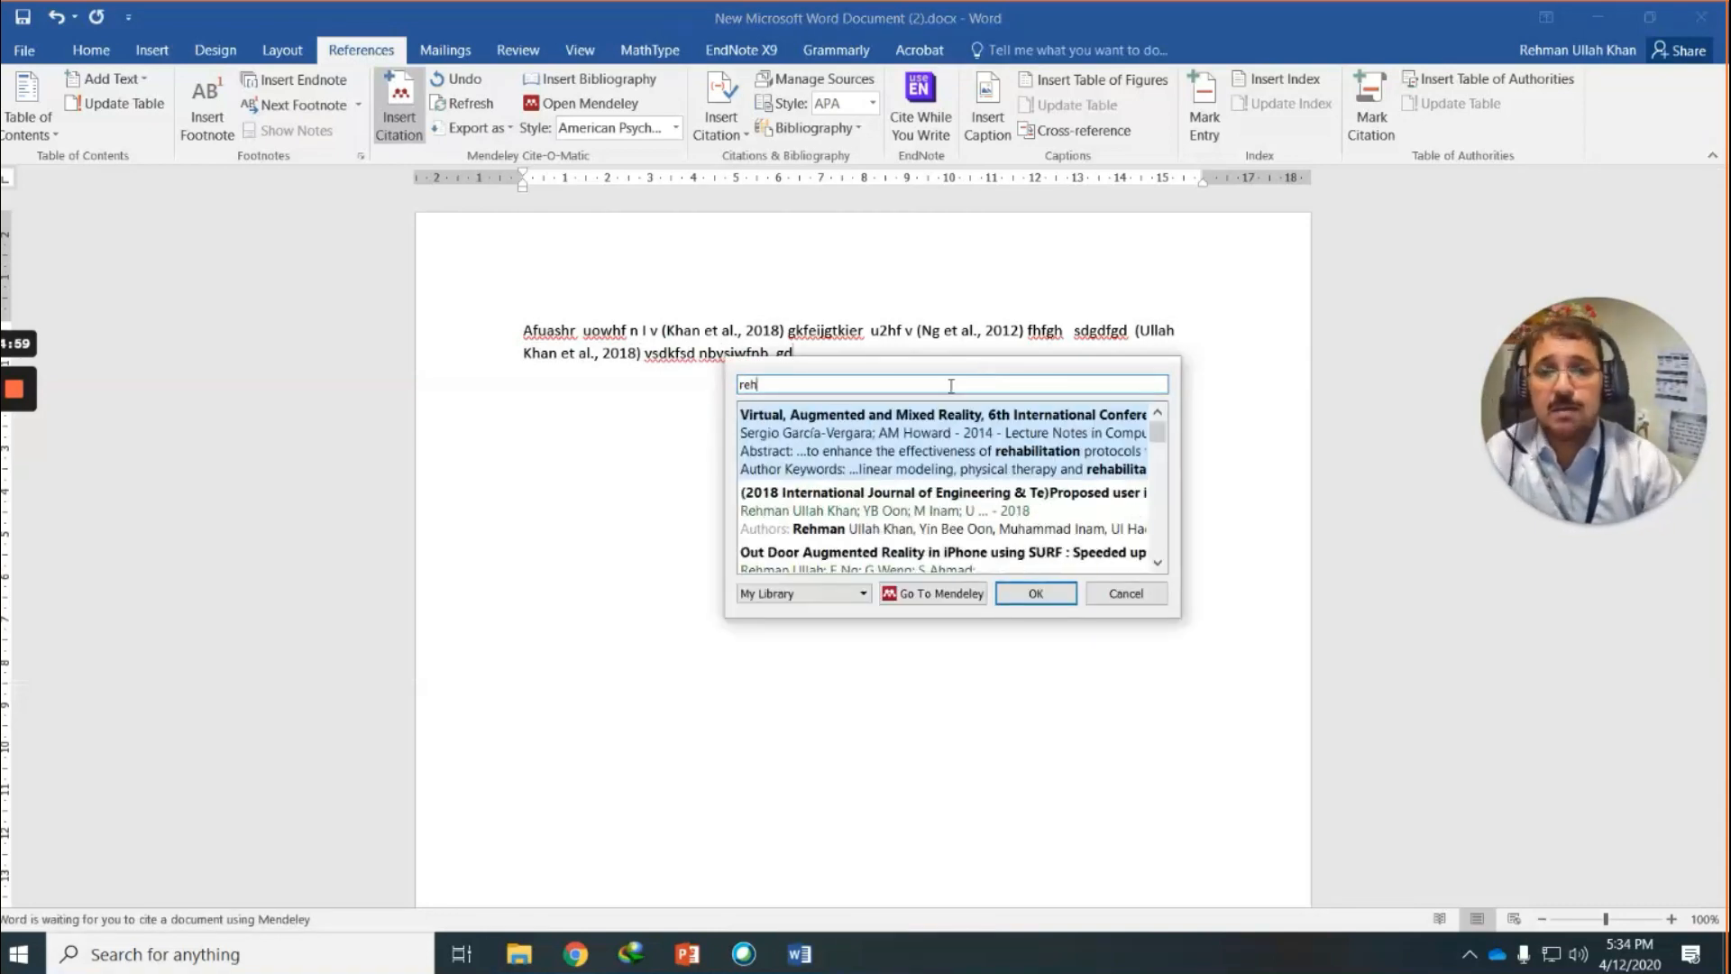
pyautogui.click(801, 514)
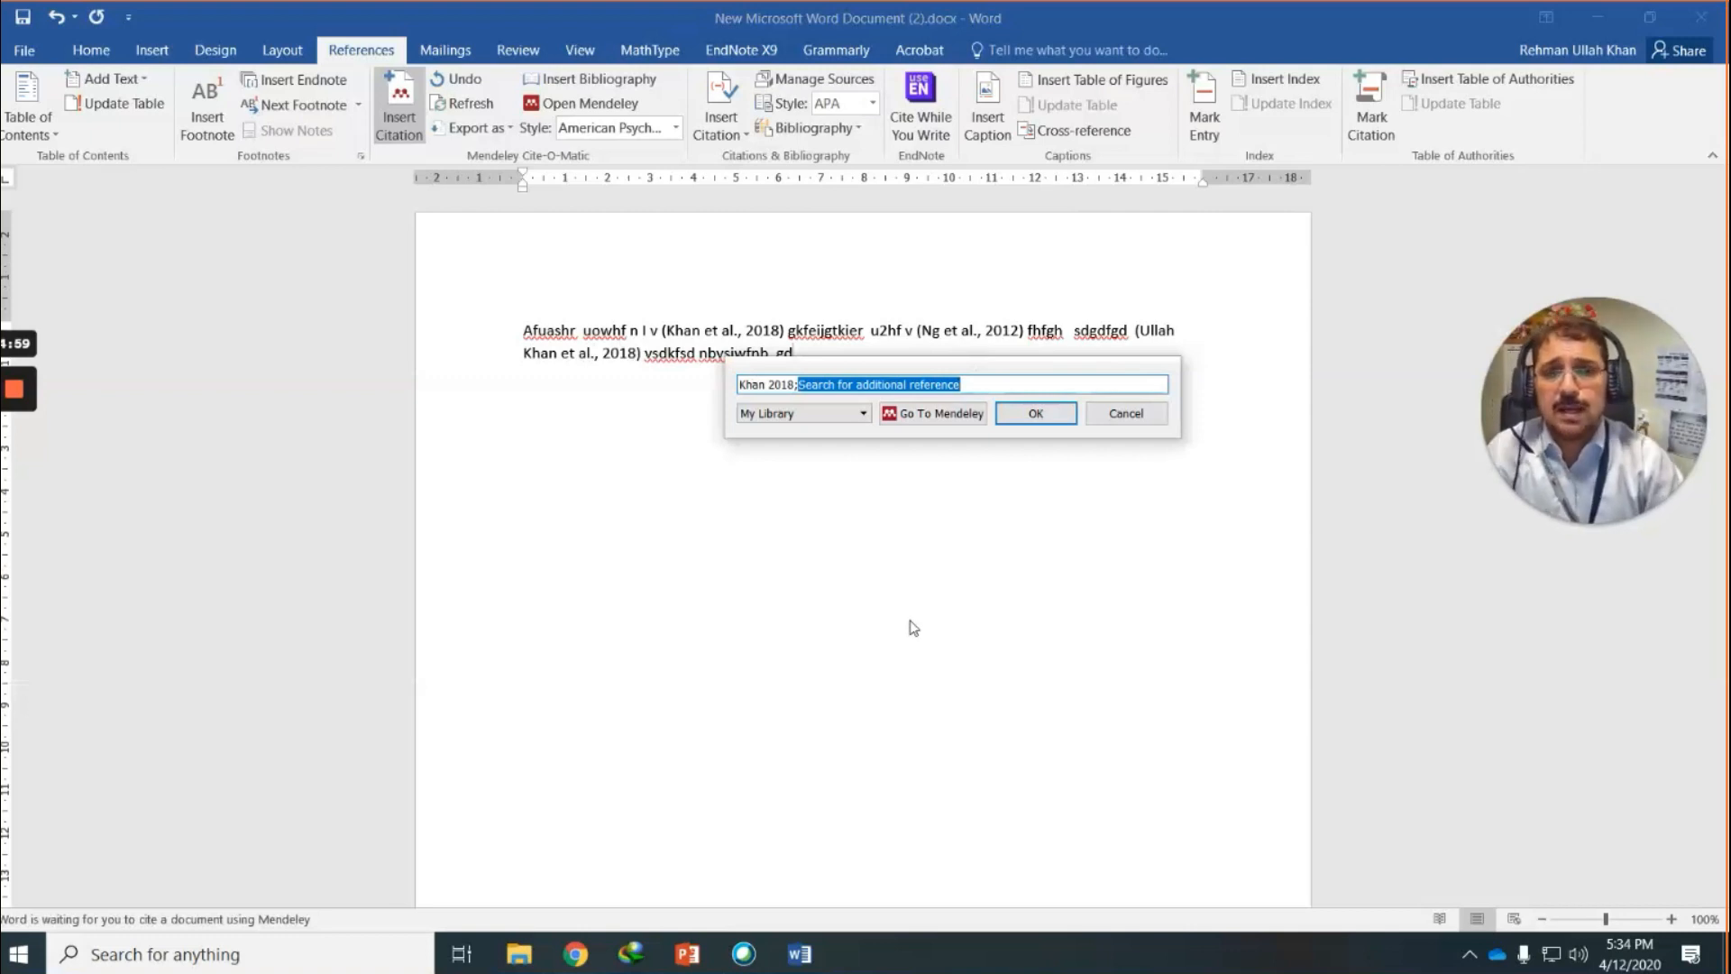
pyautogui.write('ar')
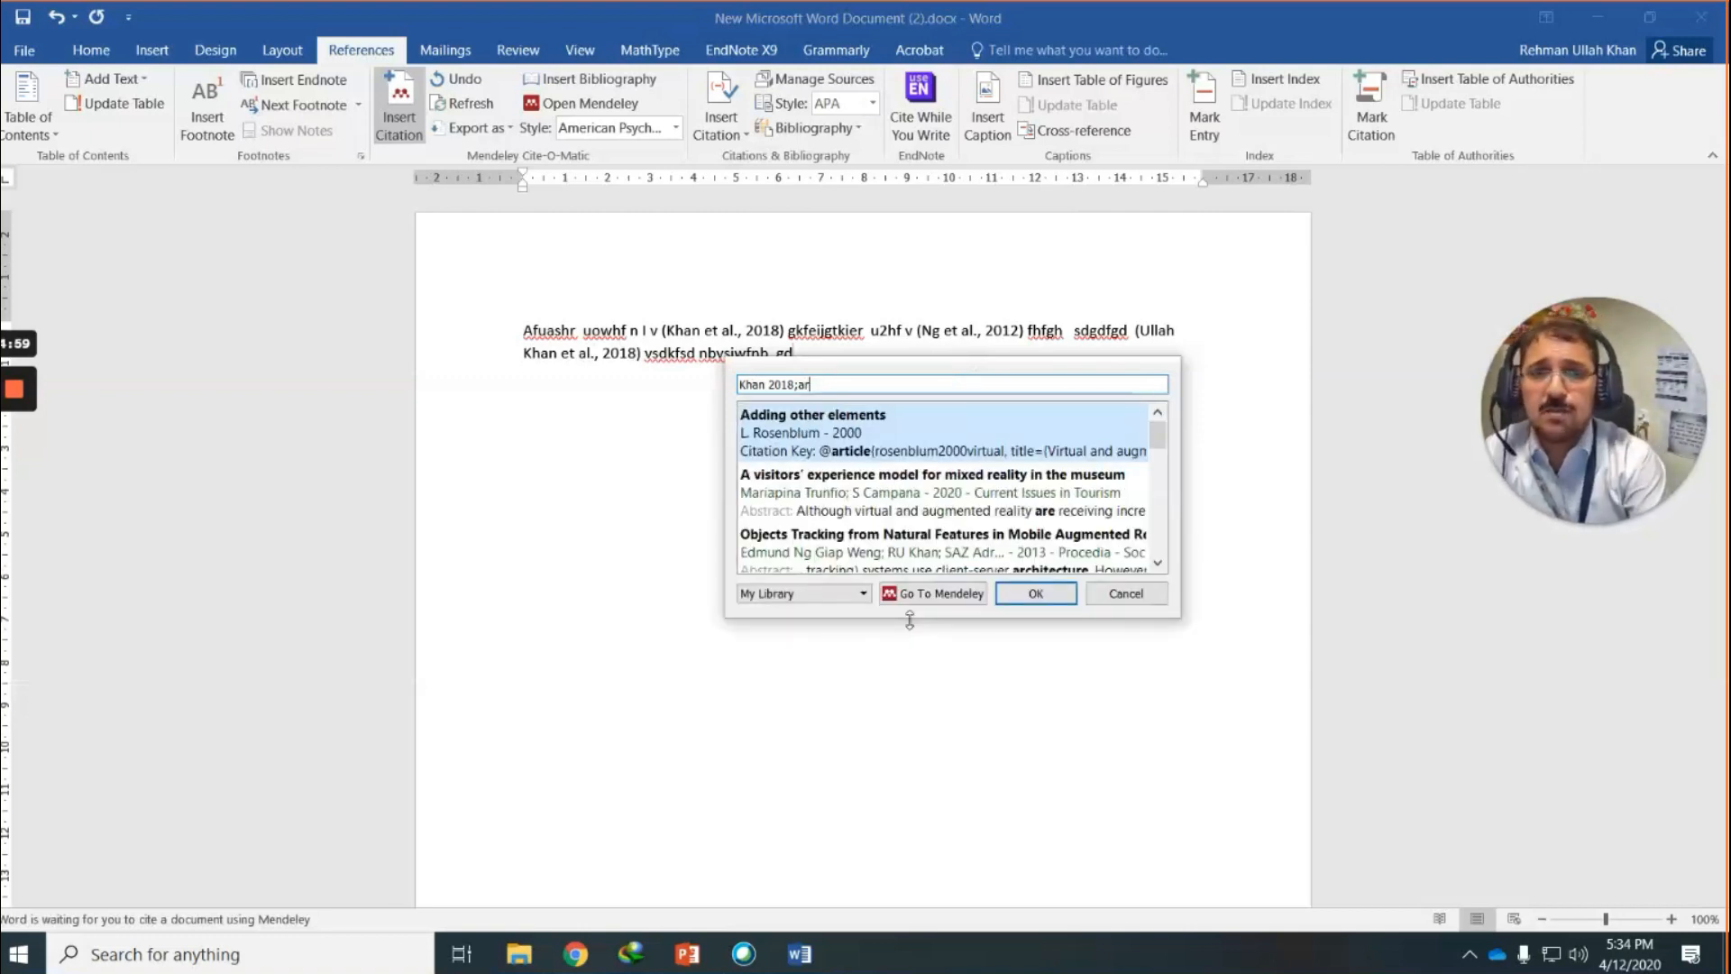
pyautogui.click(814, 431)
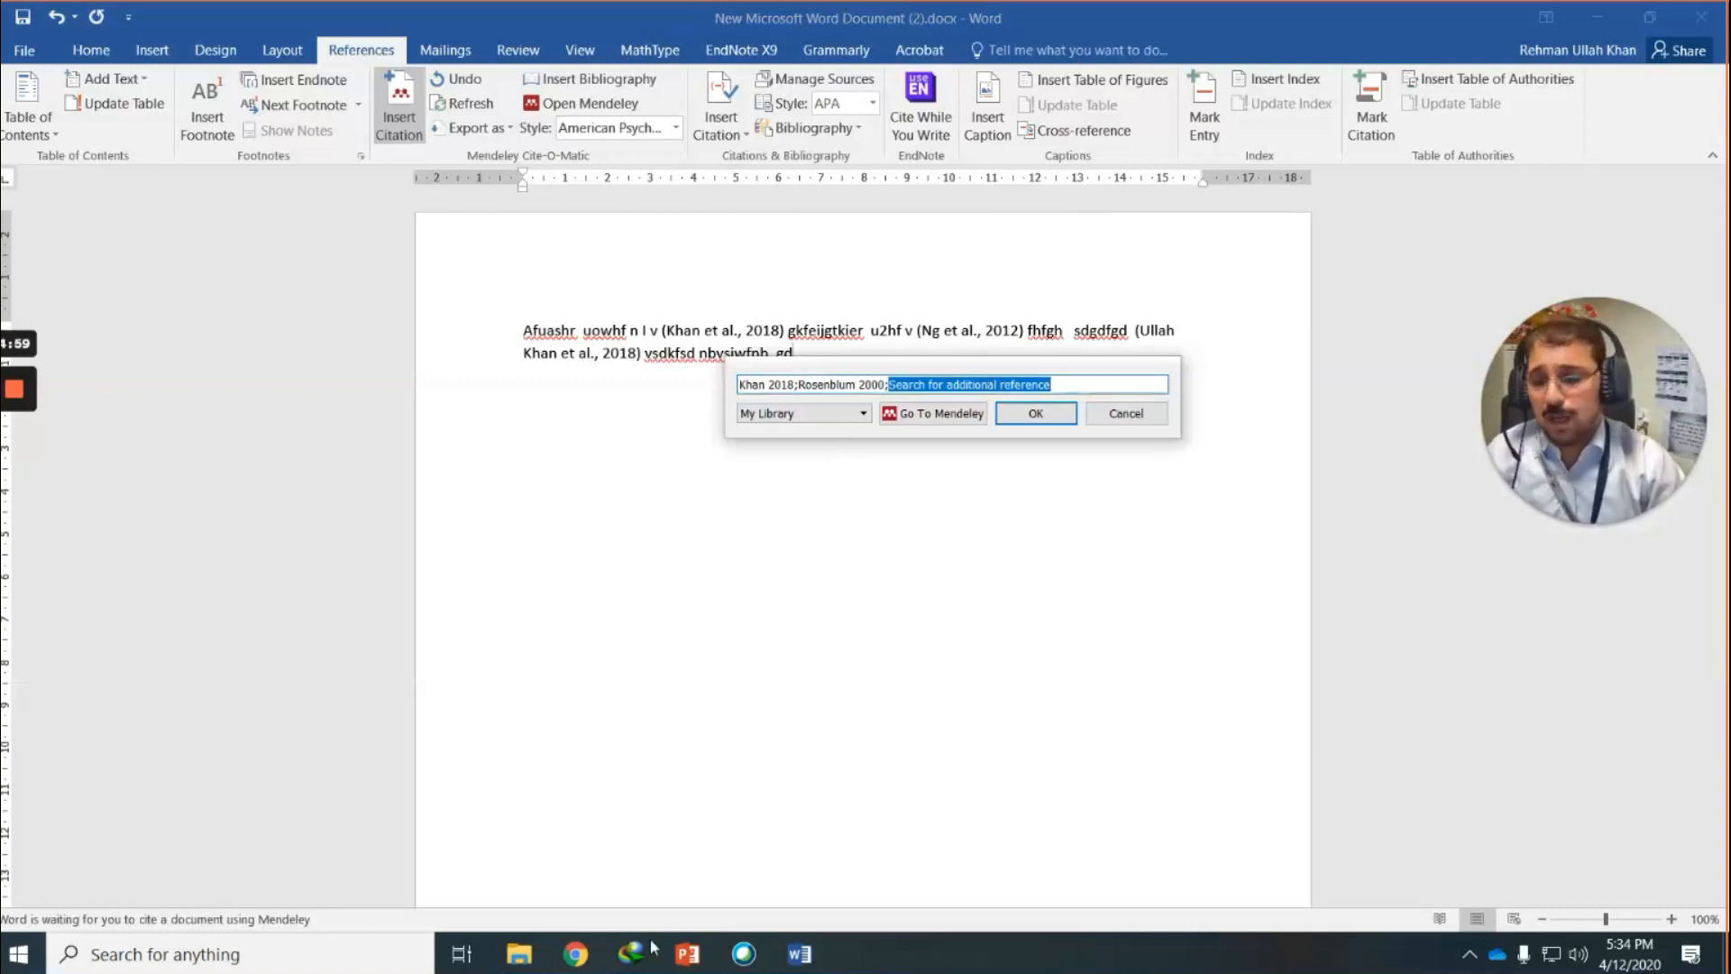
pyautogui.write('Mu')
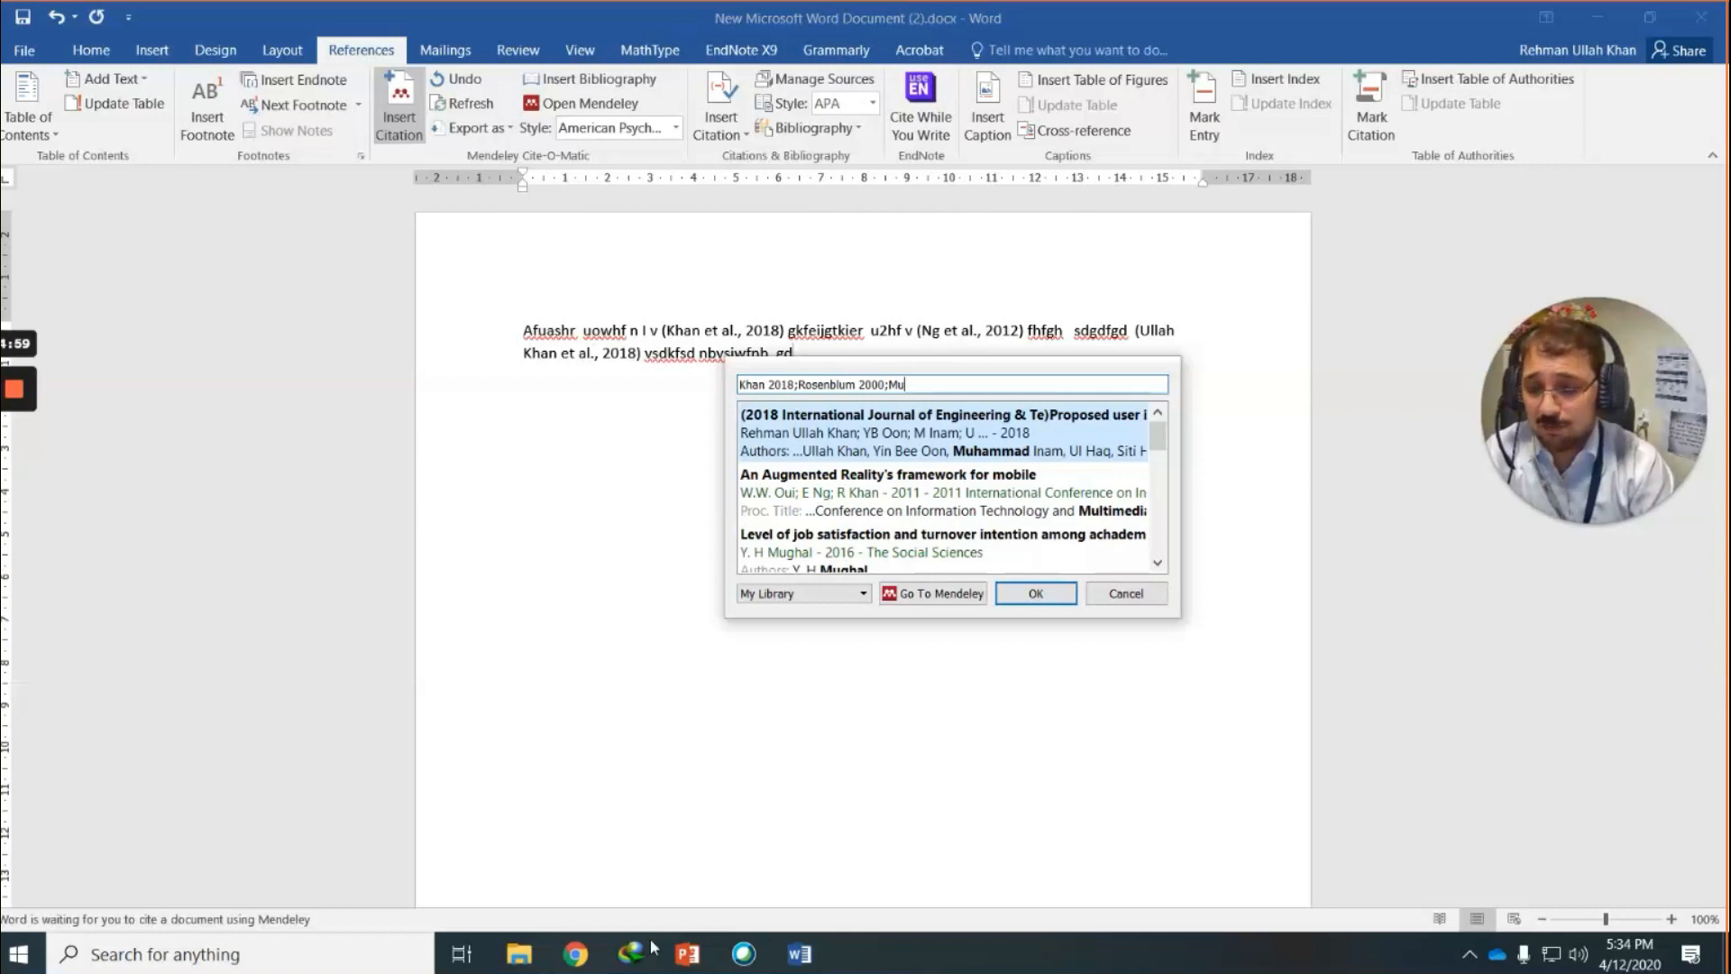
pyautogui.write('s')
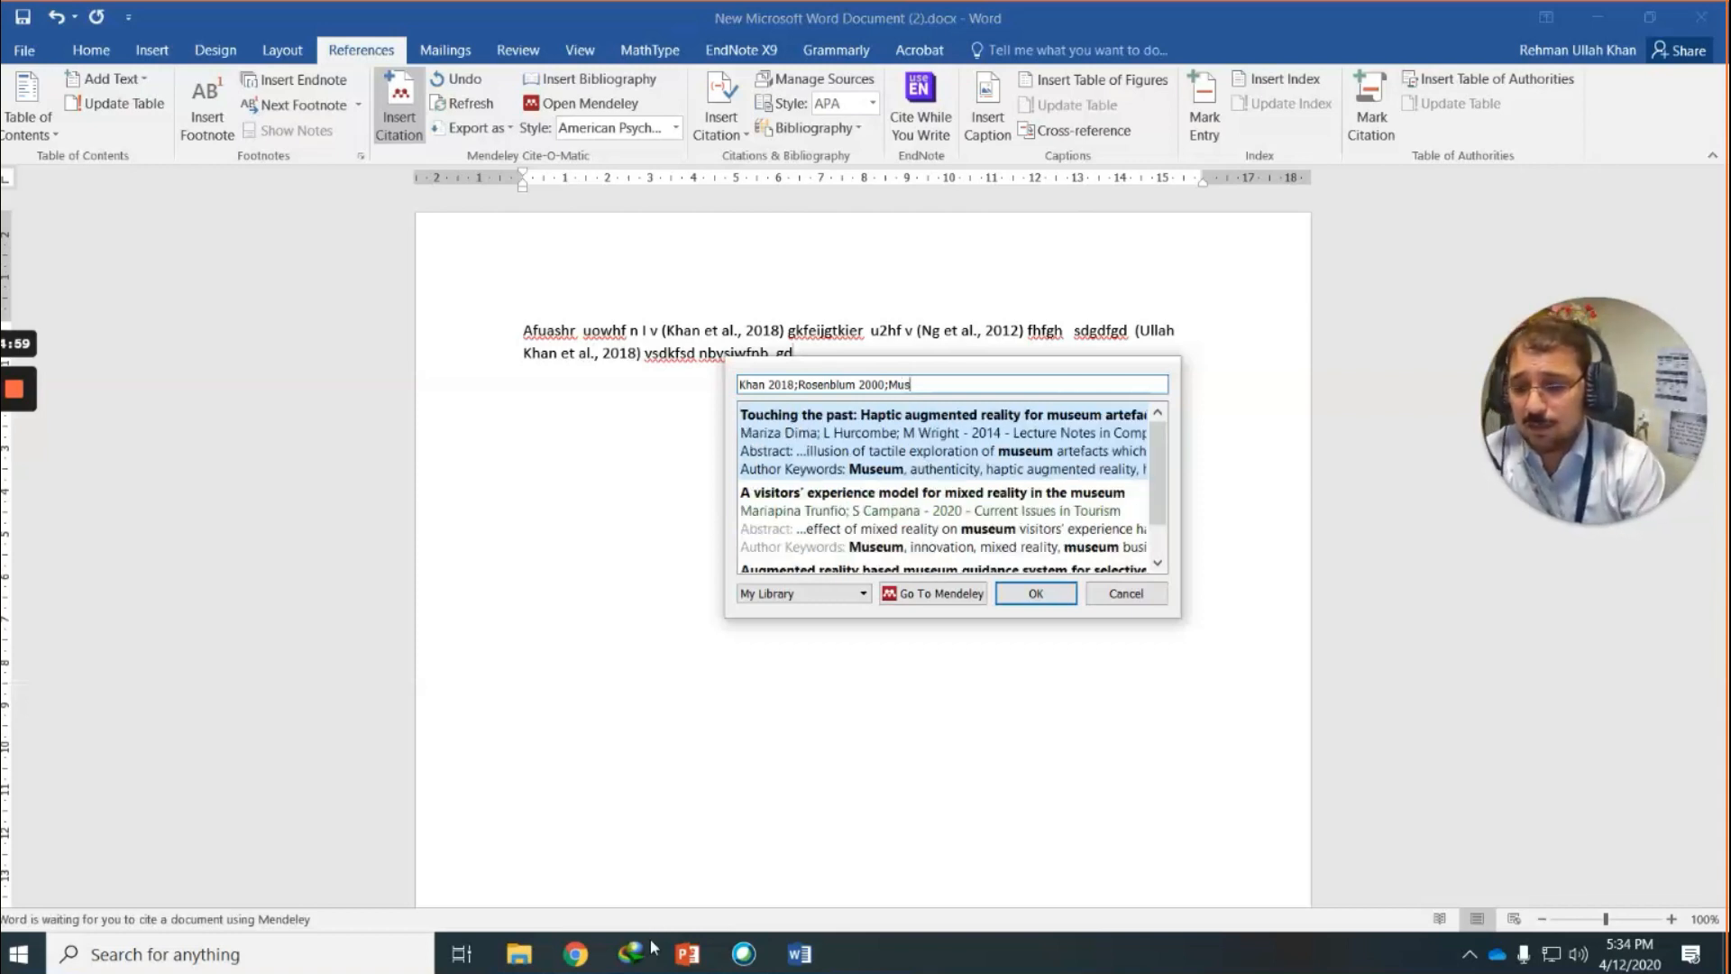
pyautogui.write('eu')
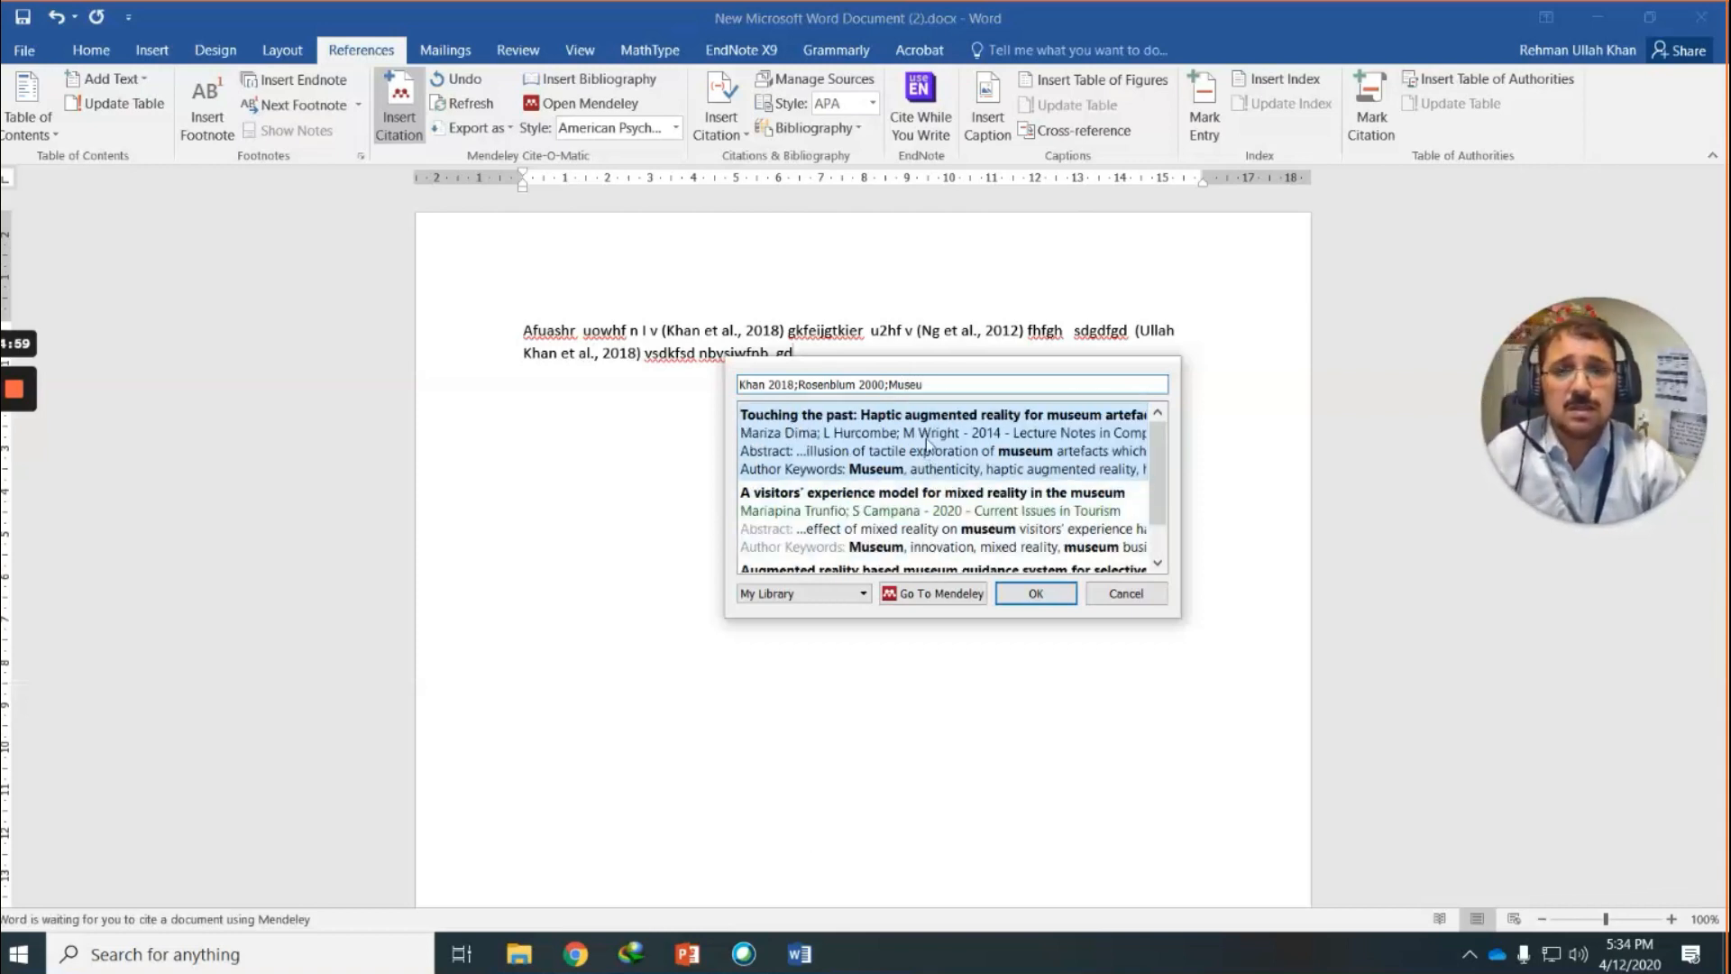
pyautogui.click(934, 464)
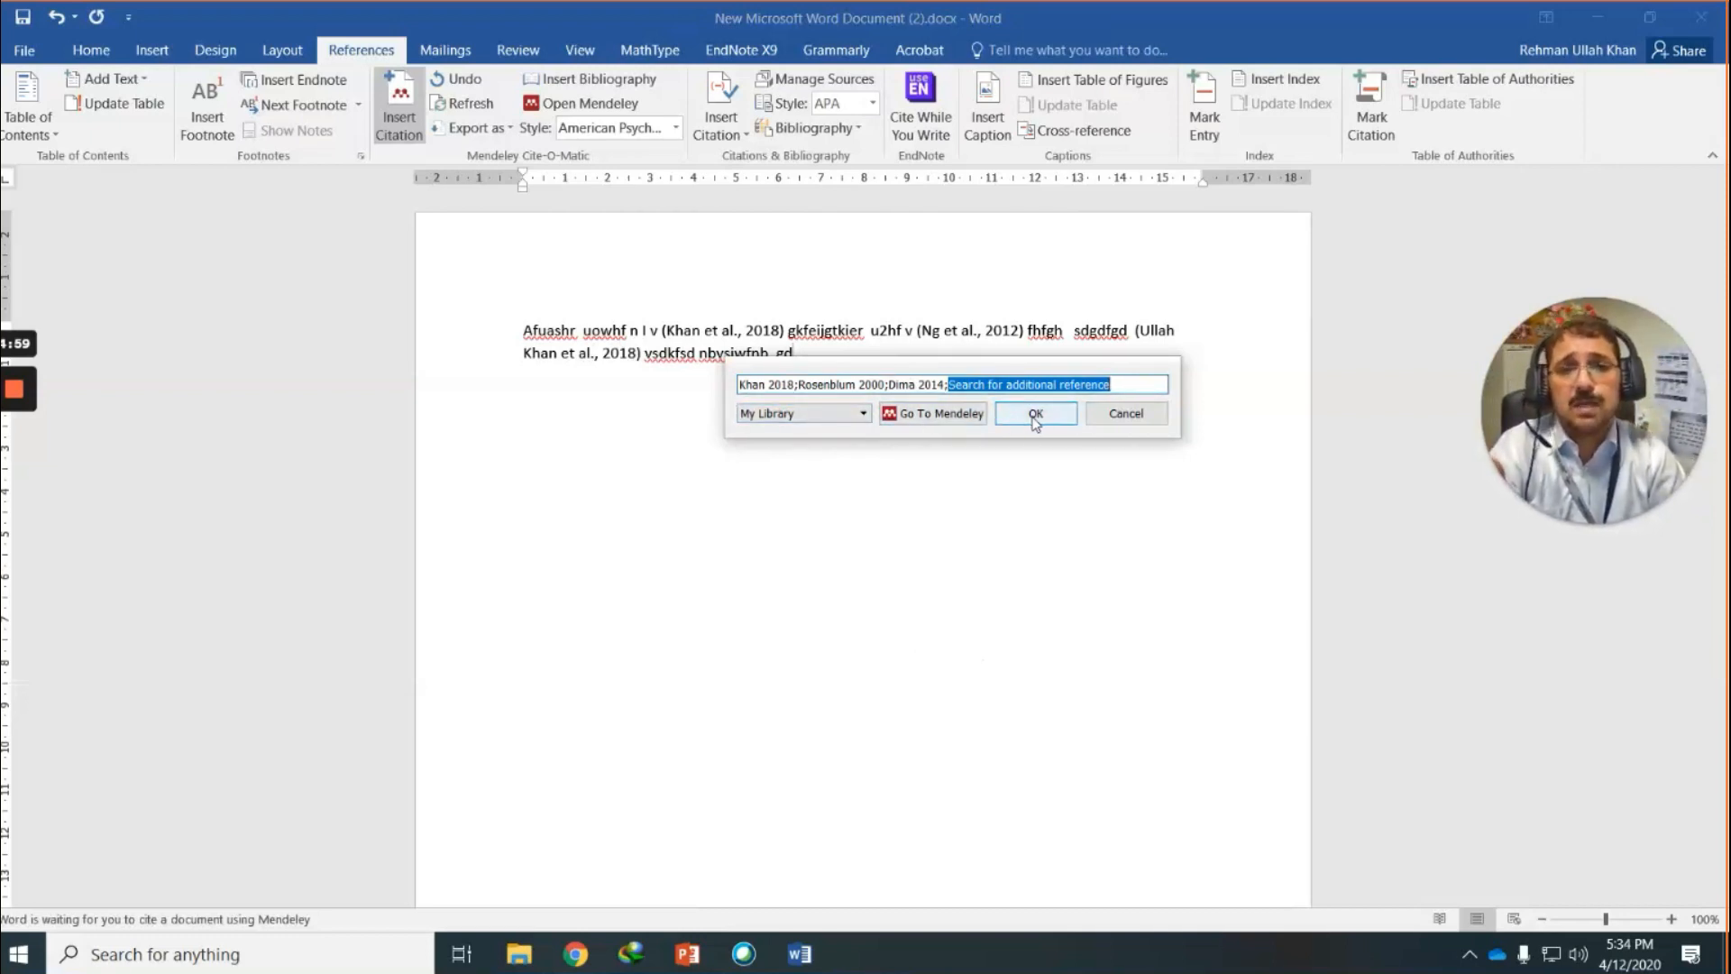
pyautogui.click(1034, 413)
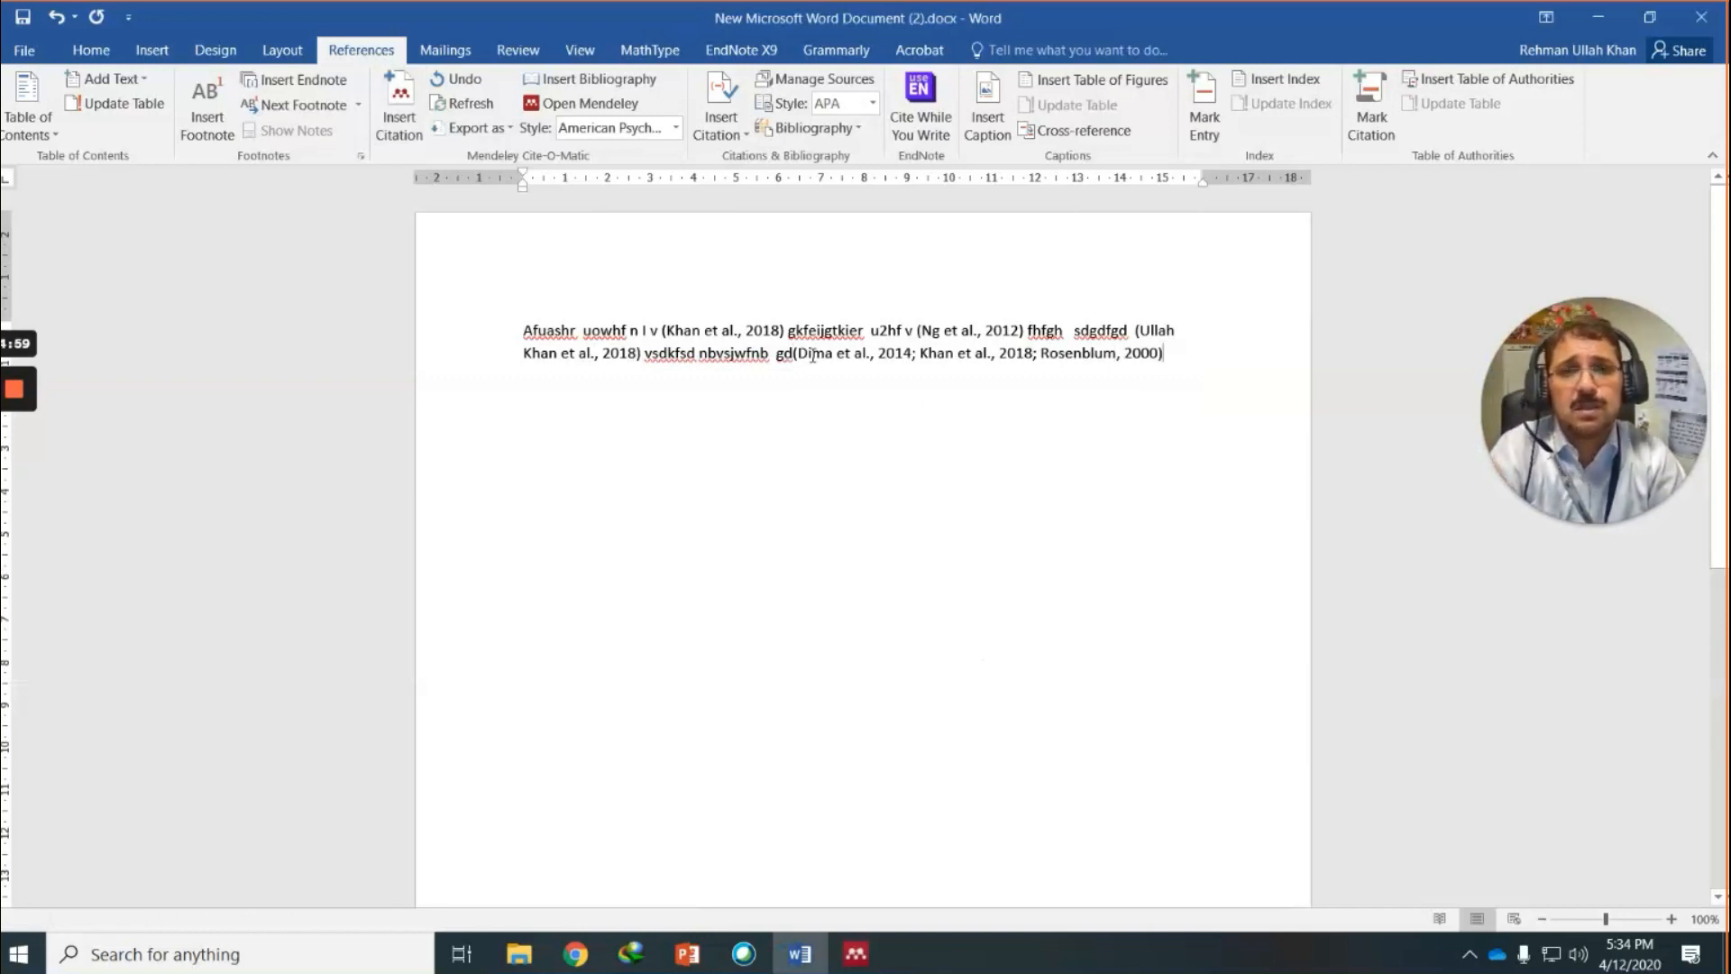
# Examine how the references are separated in the combined citation and compare it with the single-paper citation before it.
pyautogui.click(813, 356)
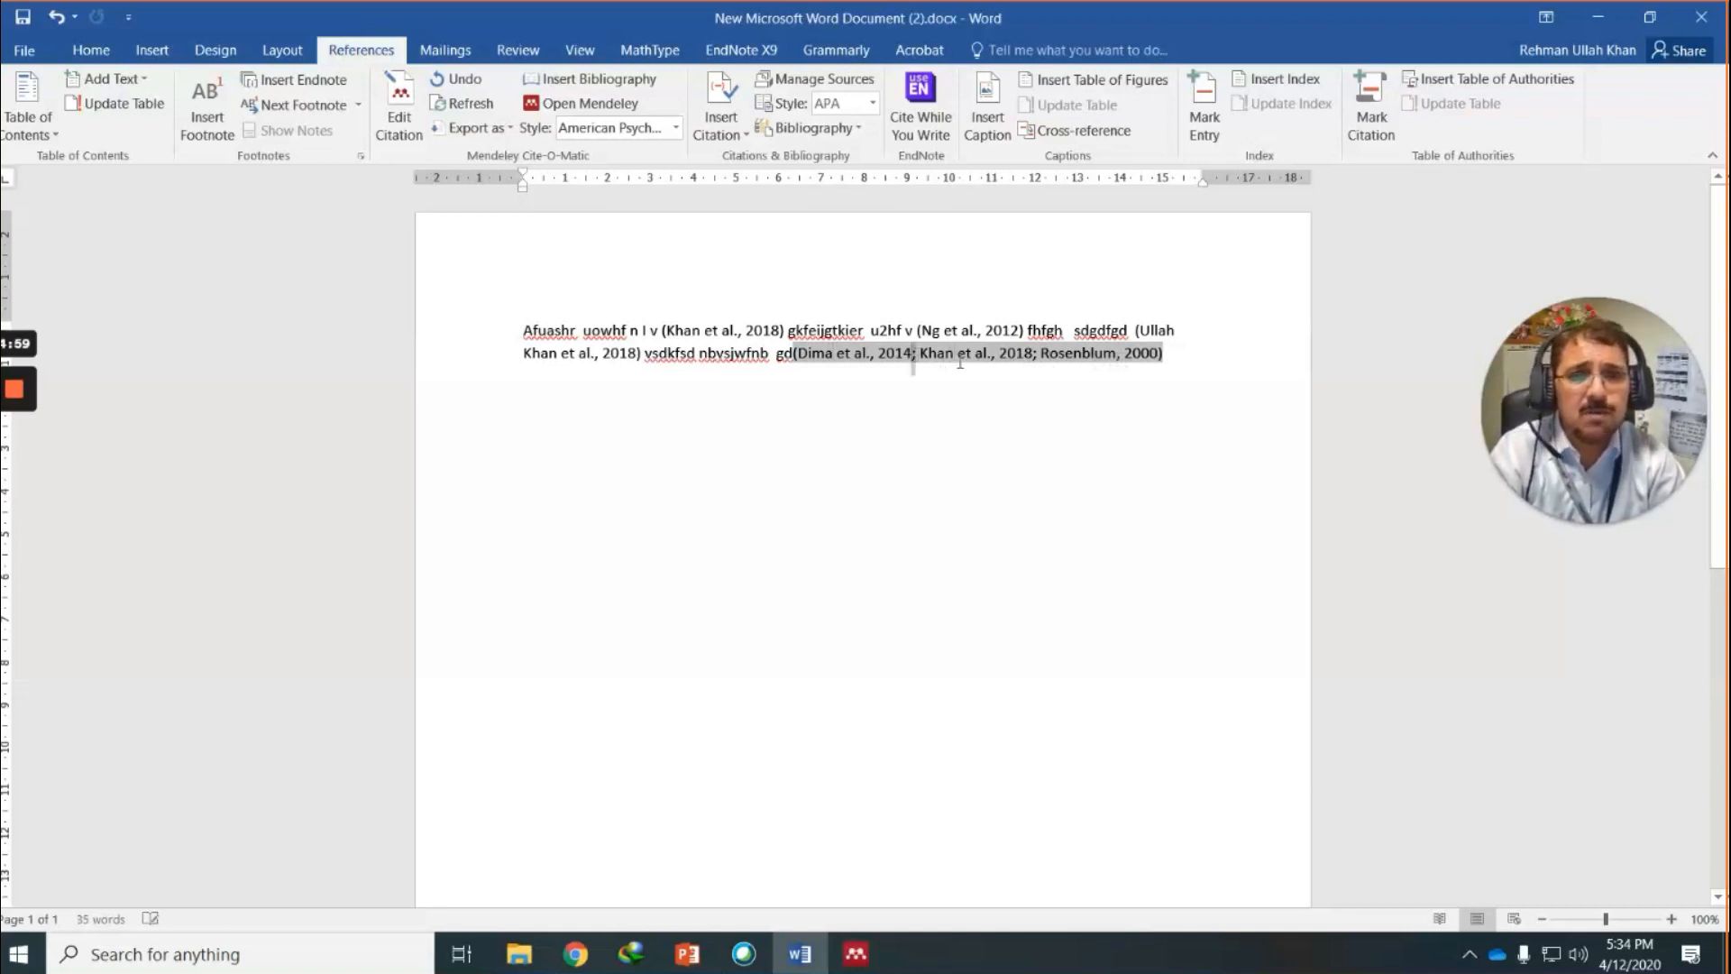
pyautogui.click(912, 354)
pyautogui.click(1035, 355)
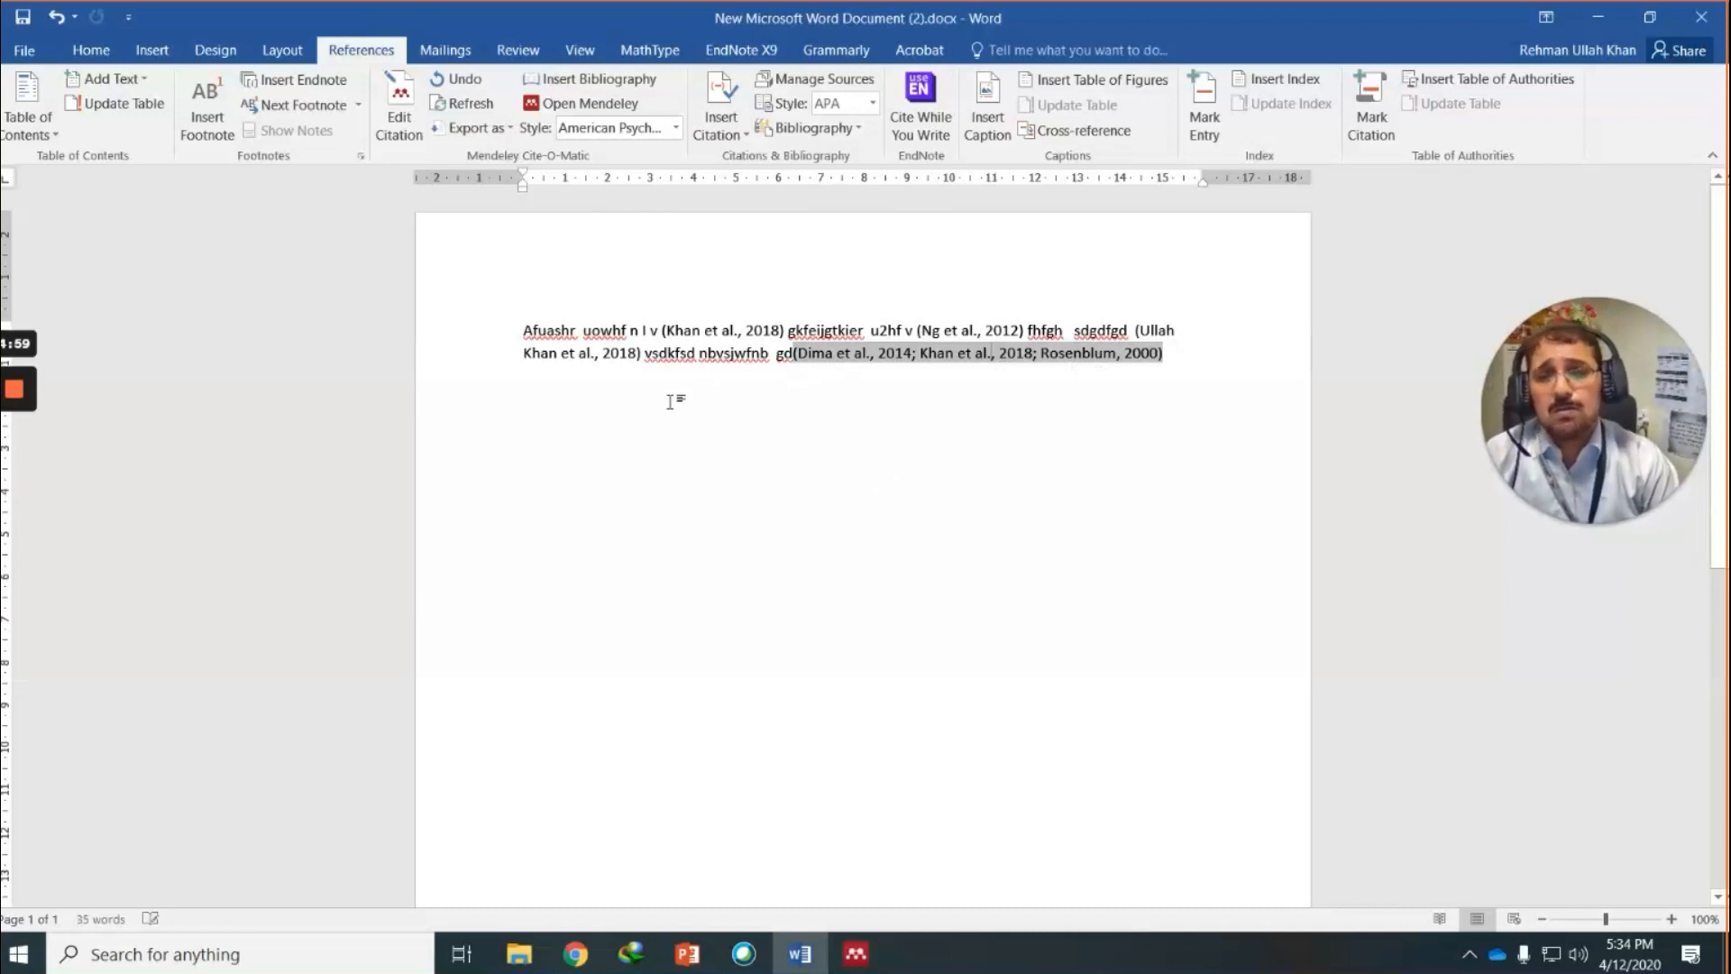
pyautogui.click(613, 354)
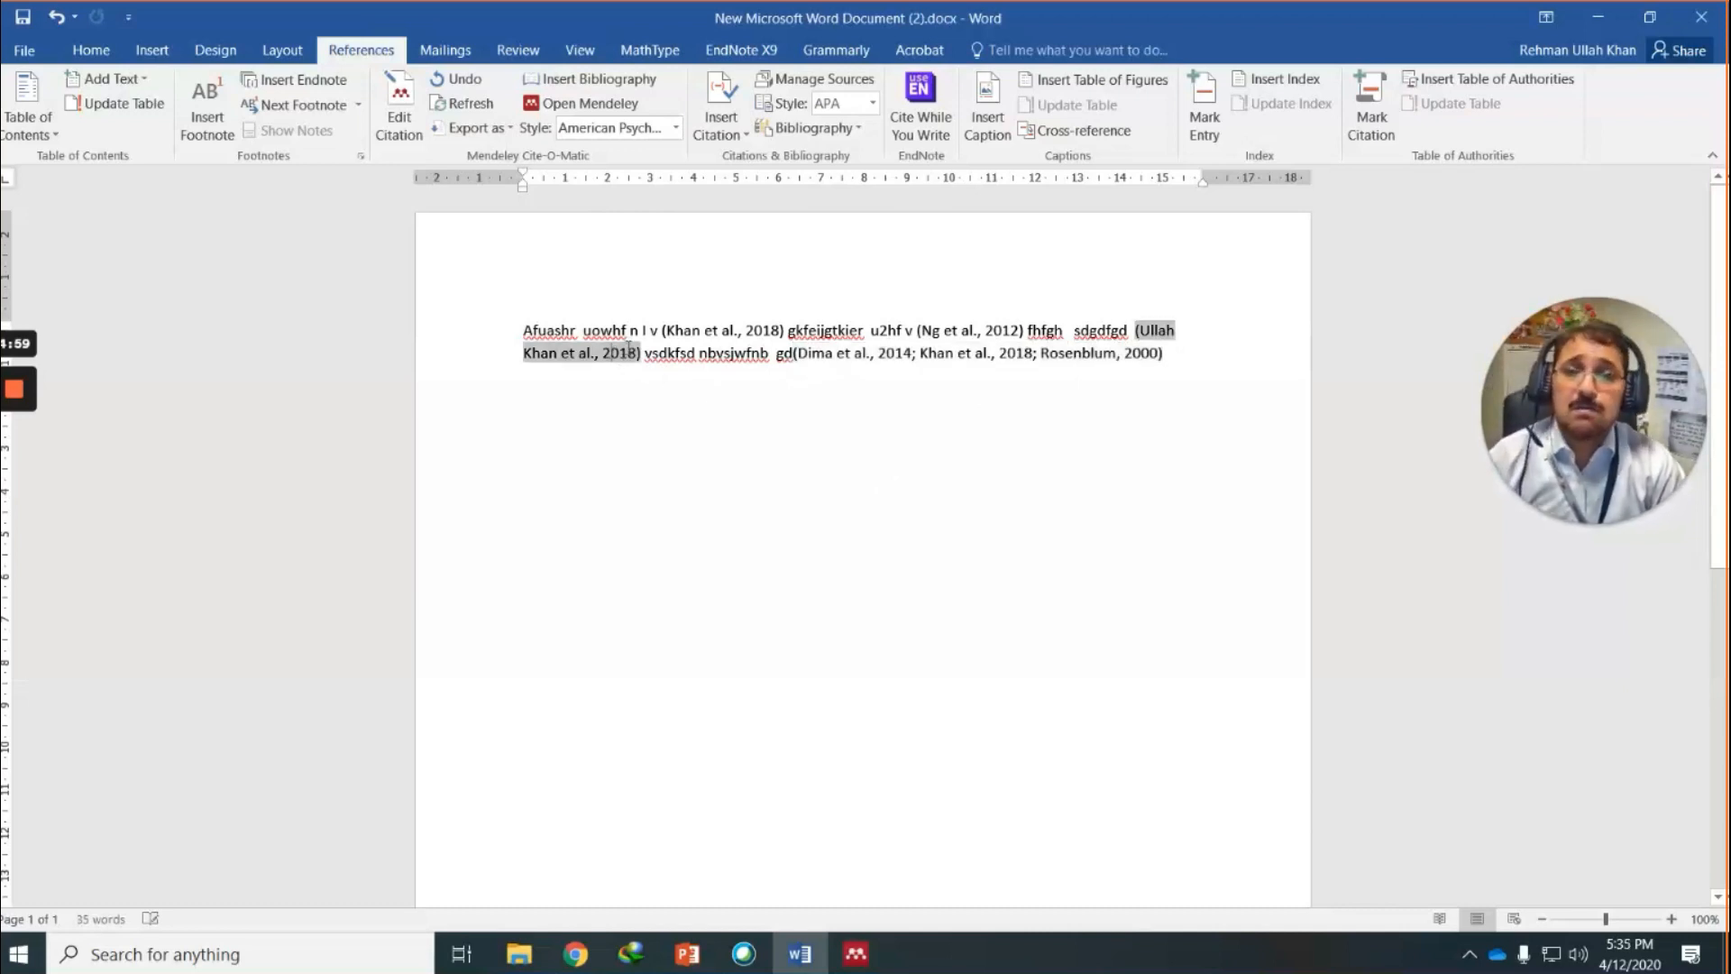
# Shorten the year in the "Machine Learning and Dyslexia" citation to 20 and keep the manual edit.
pyautogui.click(641, 352)
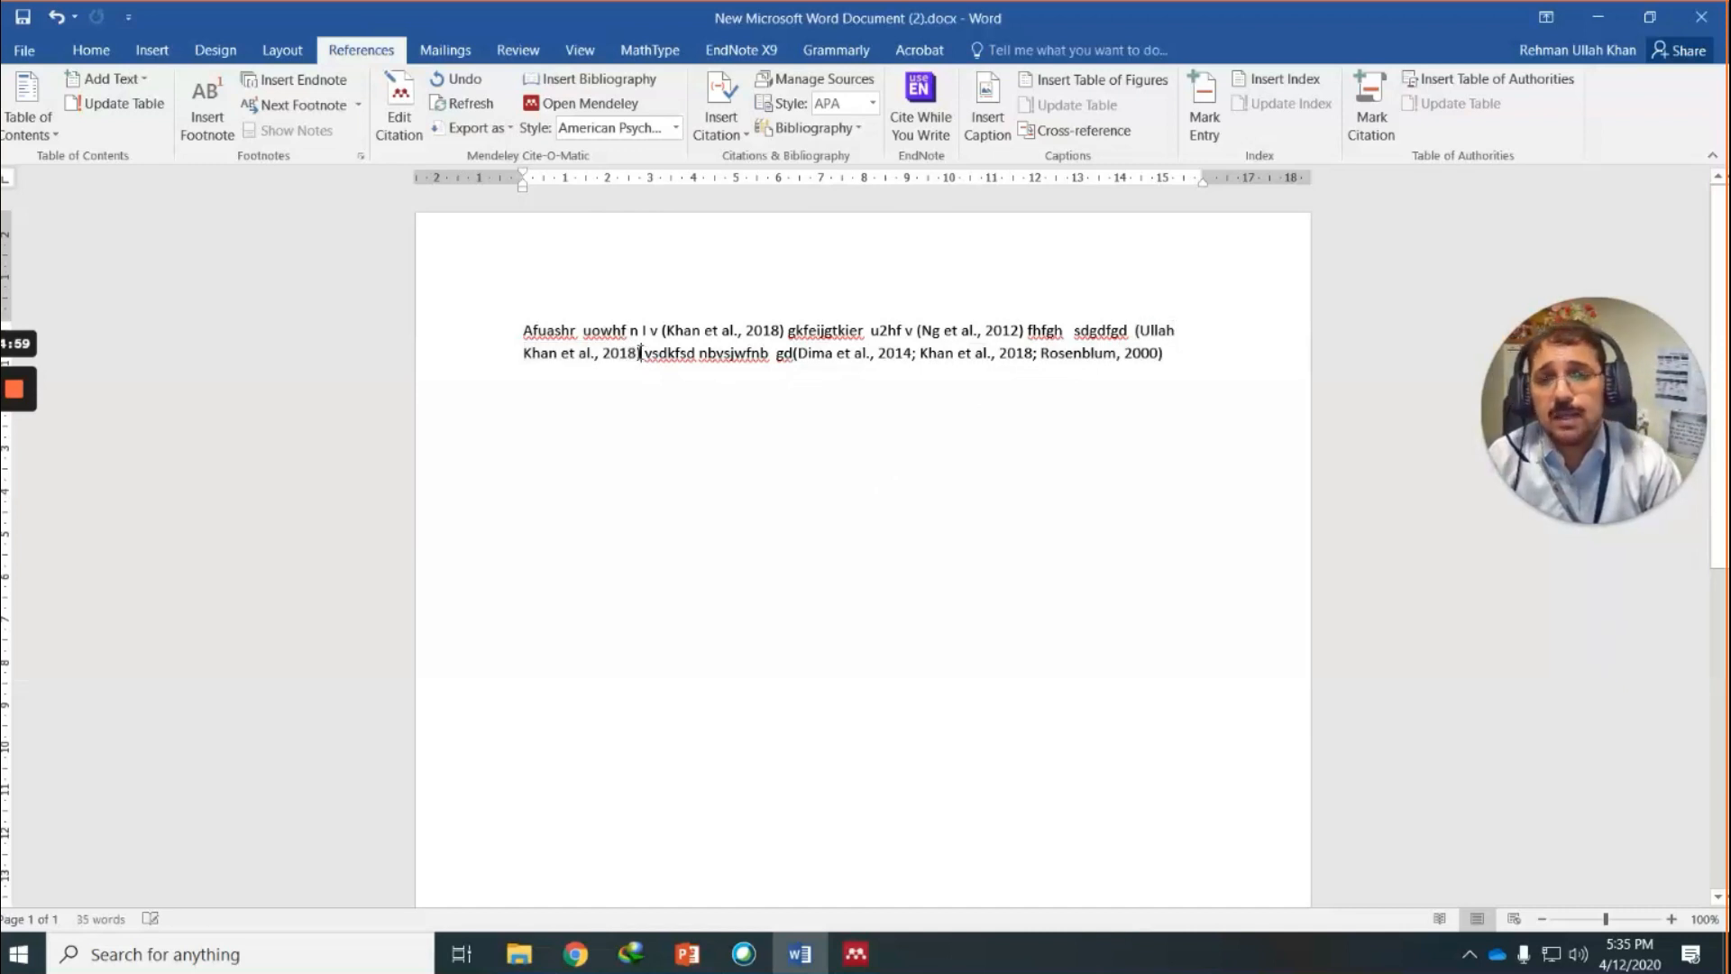
pyautogui.click(625, 354)
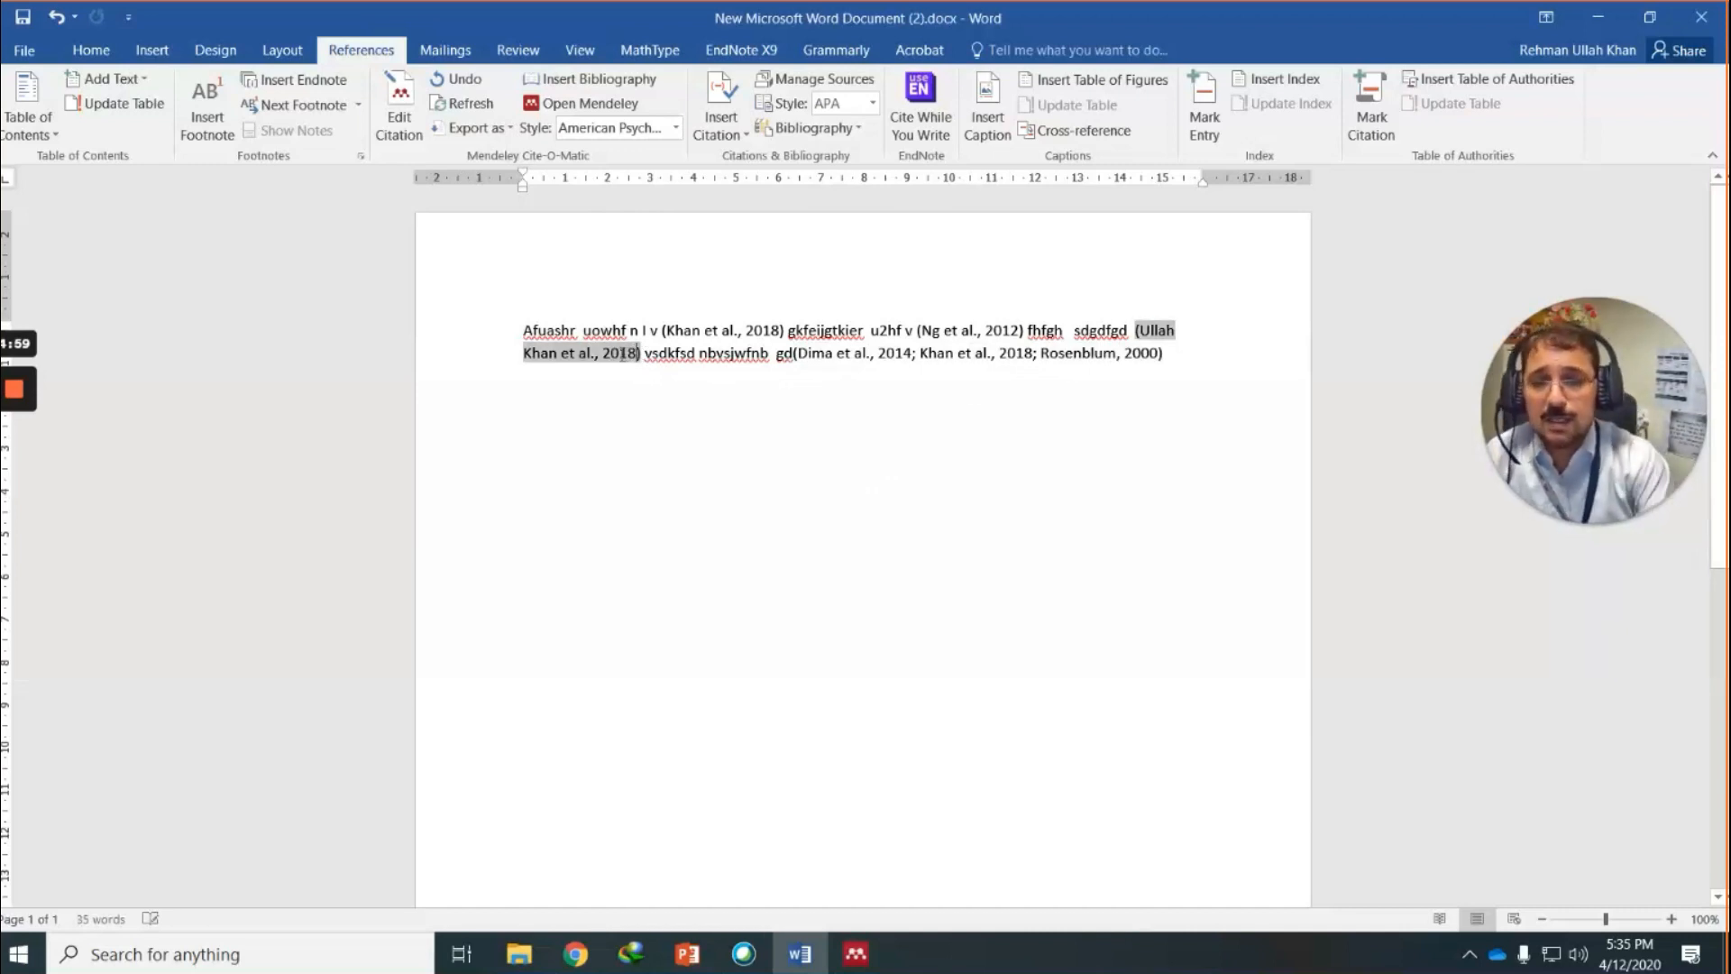
pyautogui.press('Delete')
pyautogui.press('Delete')
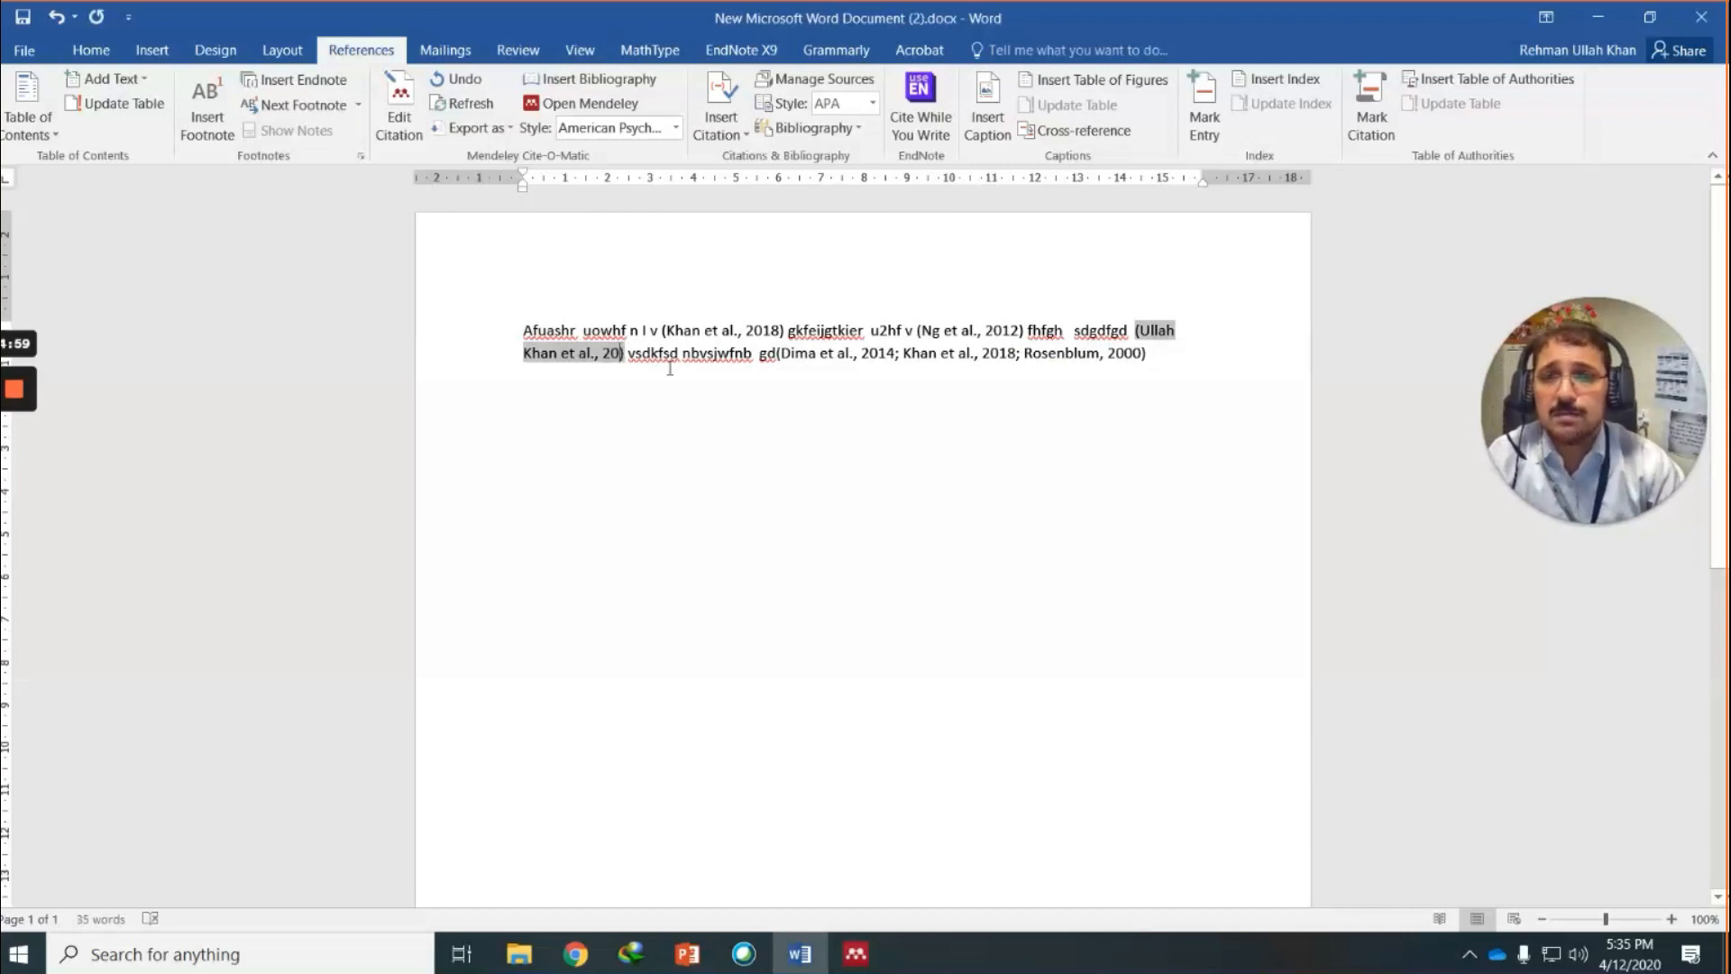
pyautogui.click(669, 366)
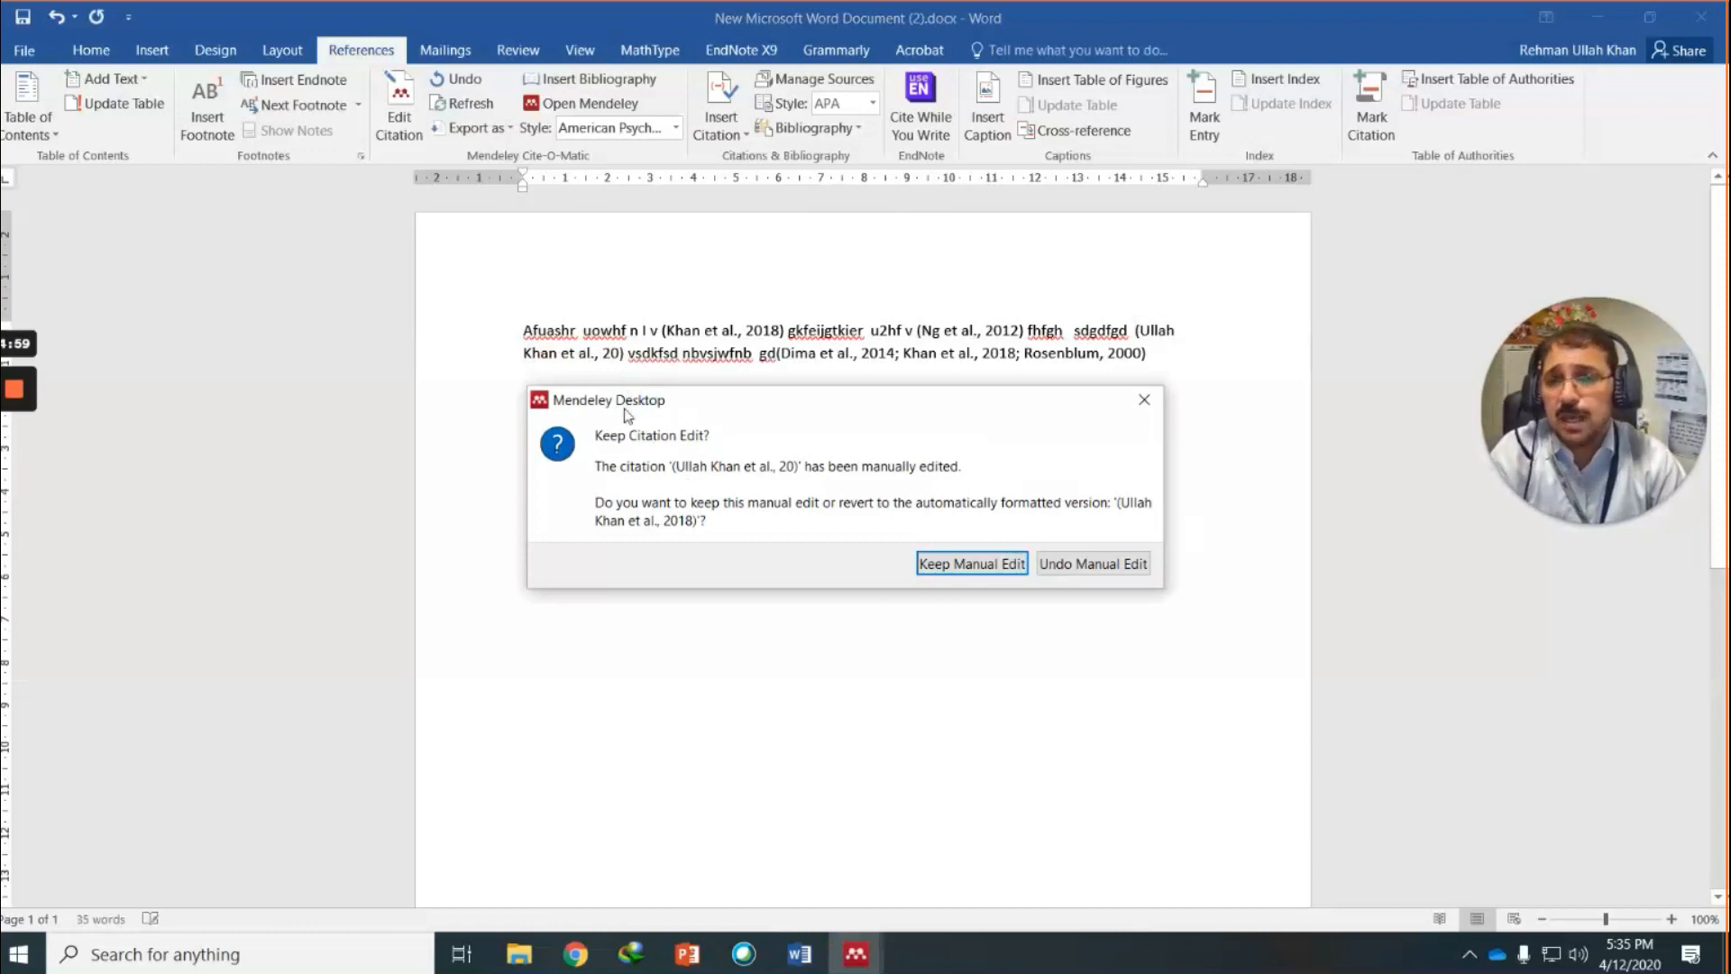
pyautogui.click(961, 566)
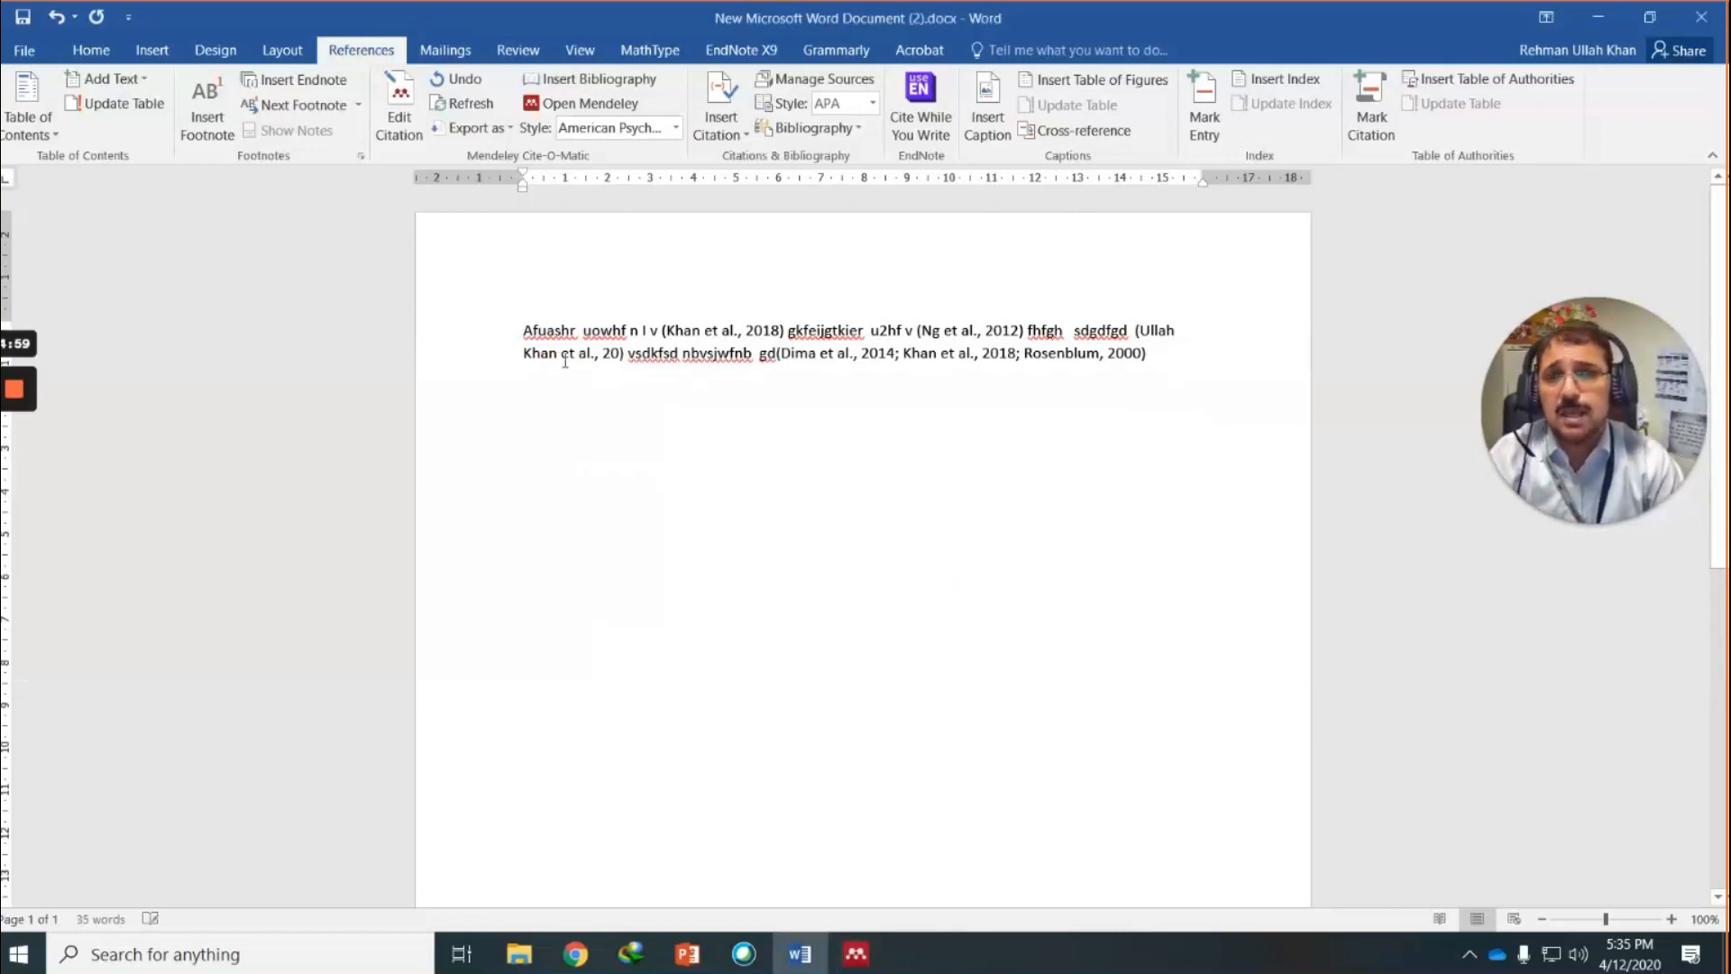
# Replace "et al.," in the edited citation with "and" plus a second author's name, put (20) after it, and add the sample text "hcash vcbzxnc" behind the citation.
pyautogui.click(604, 355)
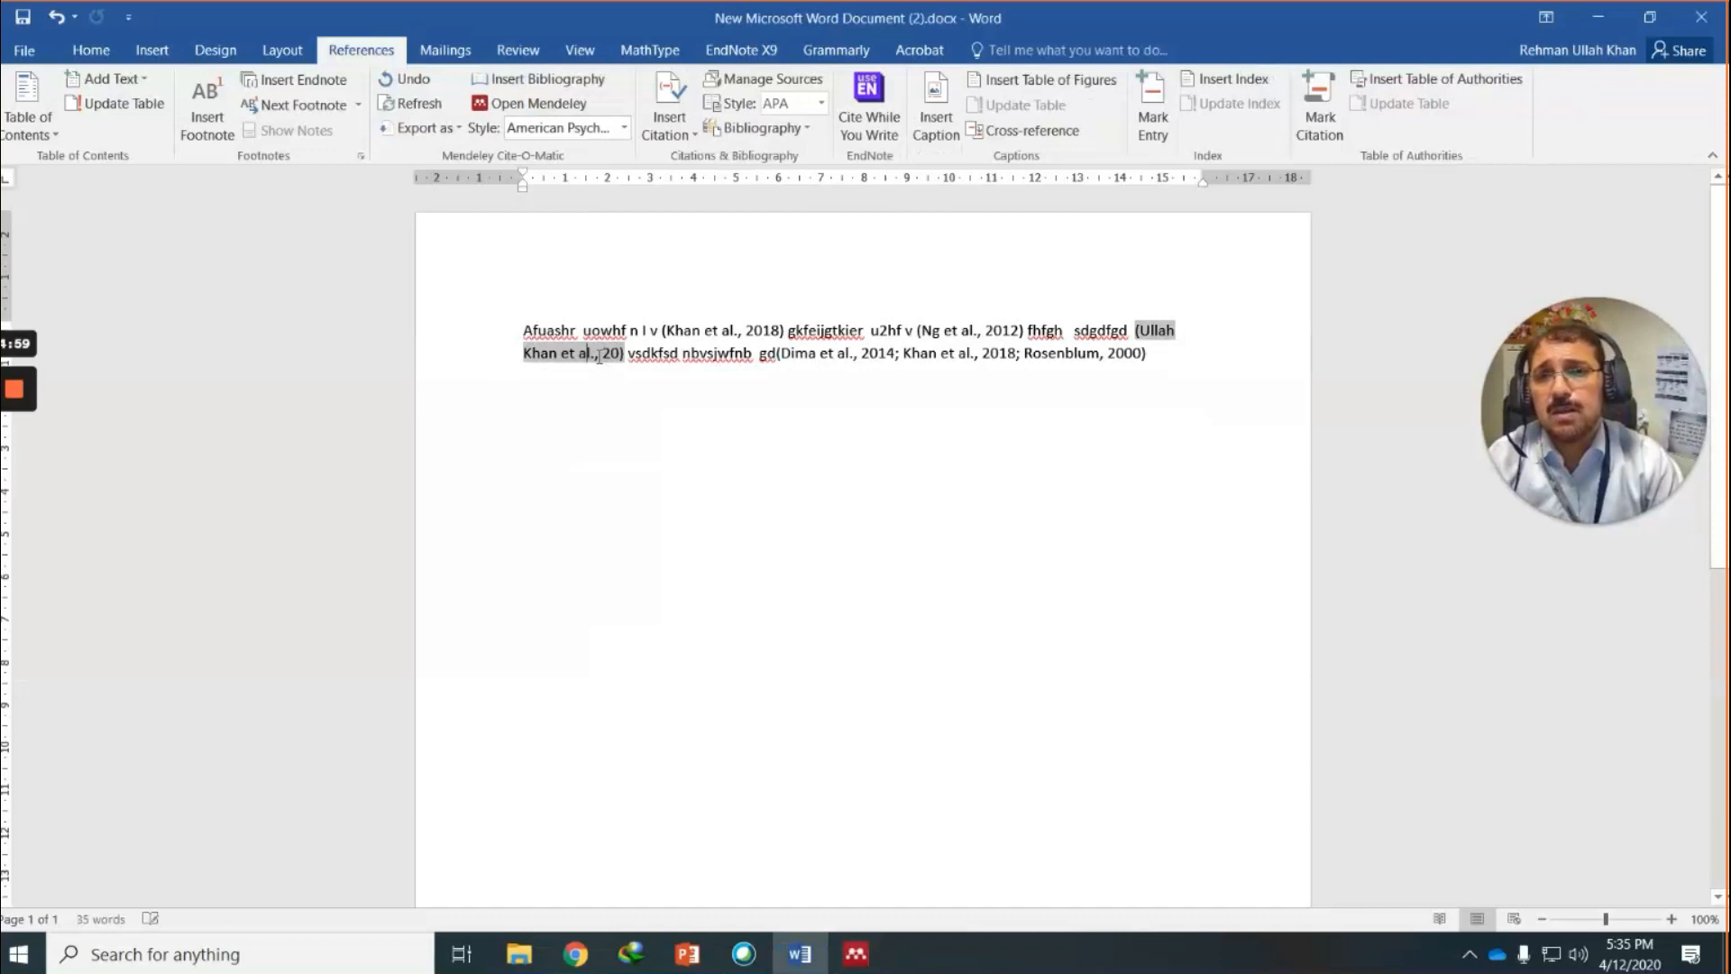
pyautogui.press('BackSpace')
pyautogui.press('BackSpace')
pyautogui.press('BackSpace')
pyautogui.press('BackSpace')
pyautogui.press('BackSpace')
pyautogui.press('BackSpace')
pyautogui.press('BackSpace')
pyautogui.press('BackSpace')
pyautogui.press('BackSpace')
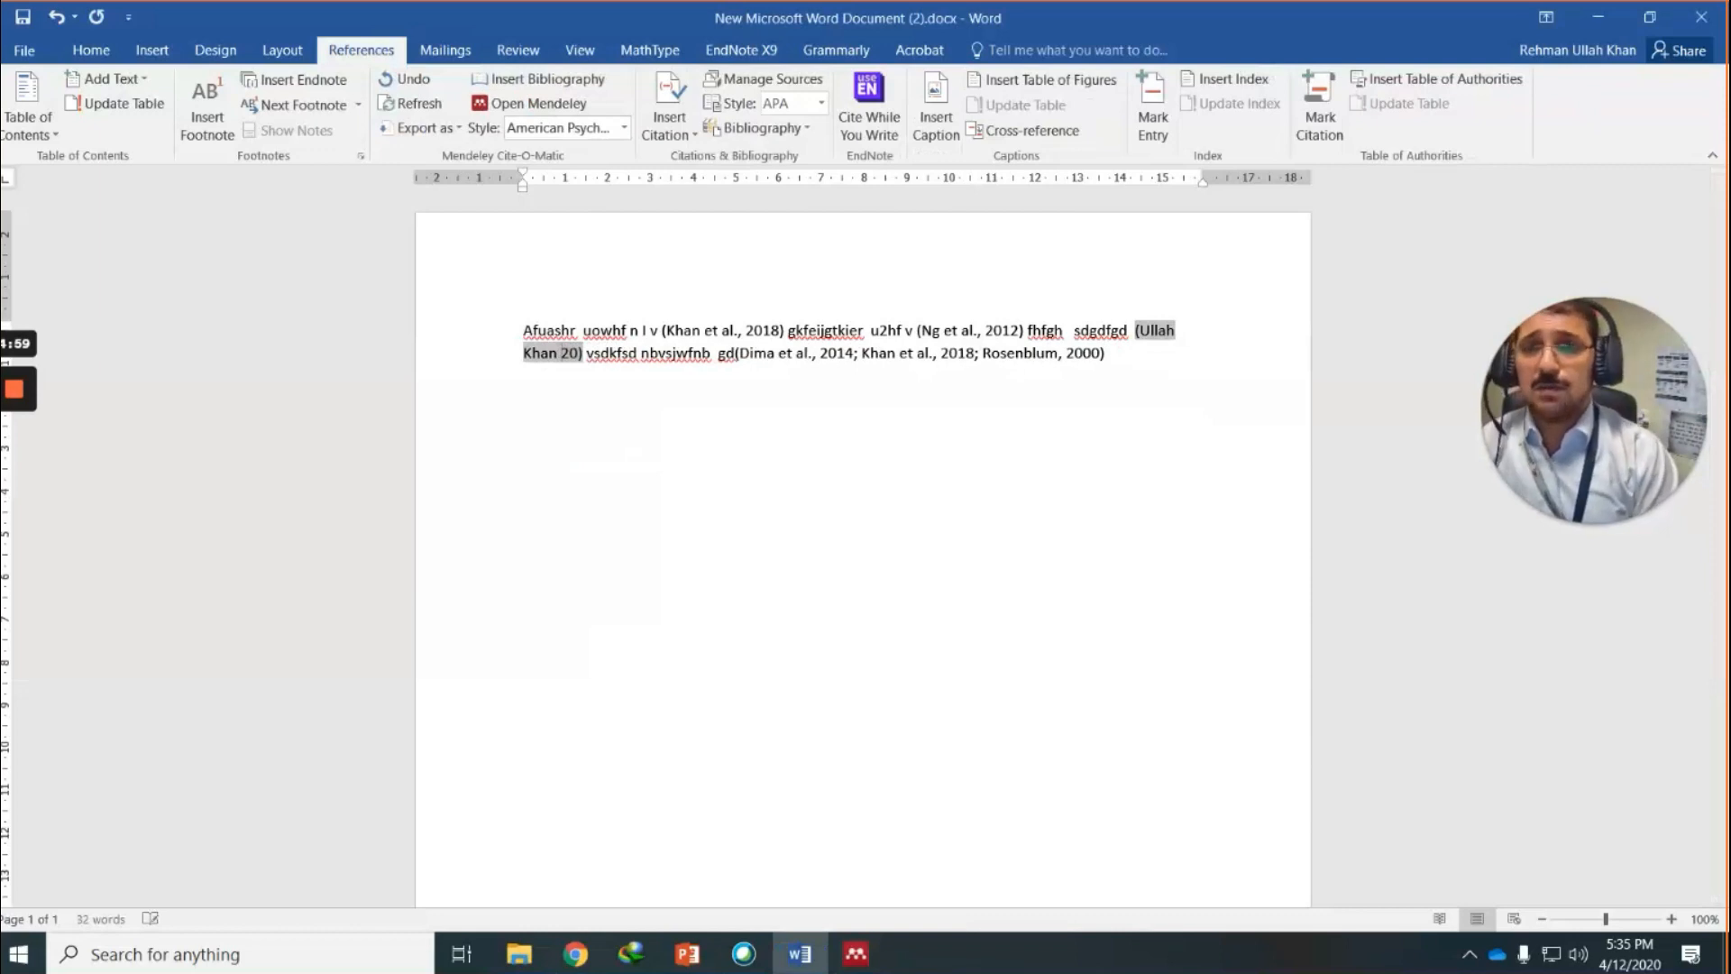
pyautogui.write('(Ullah')
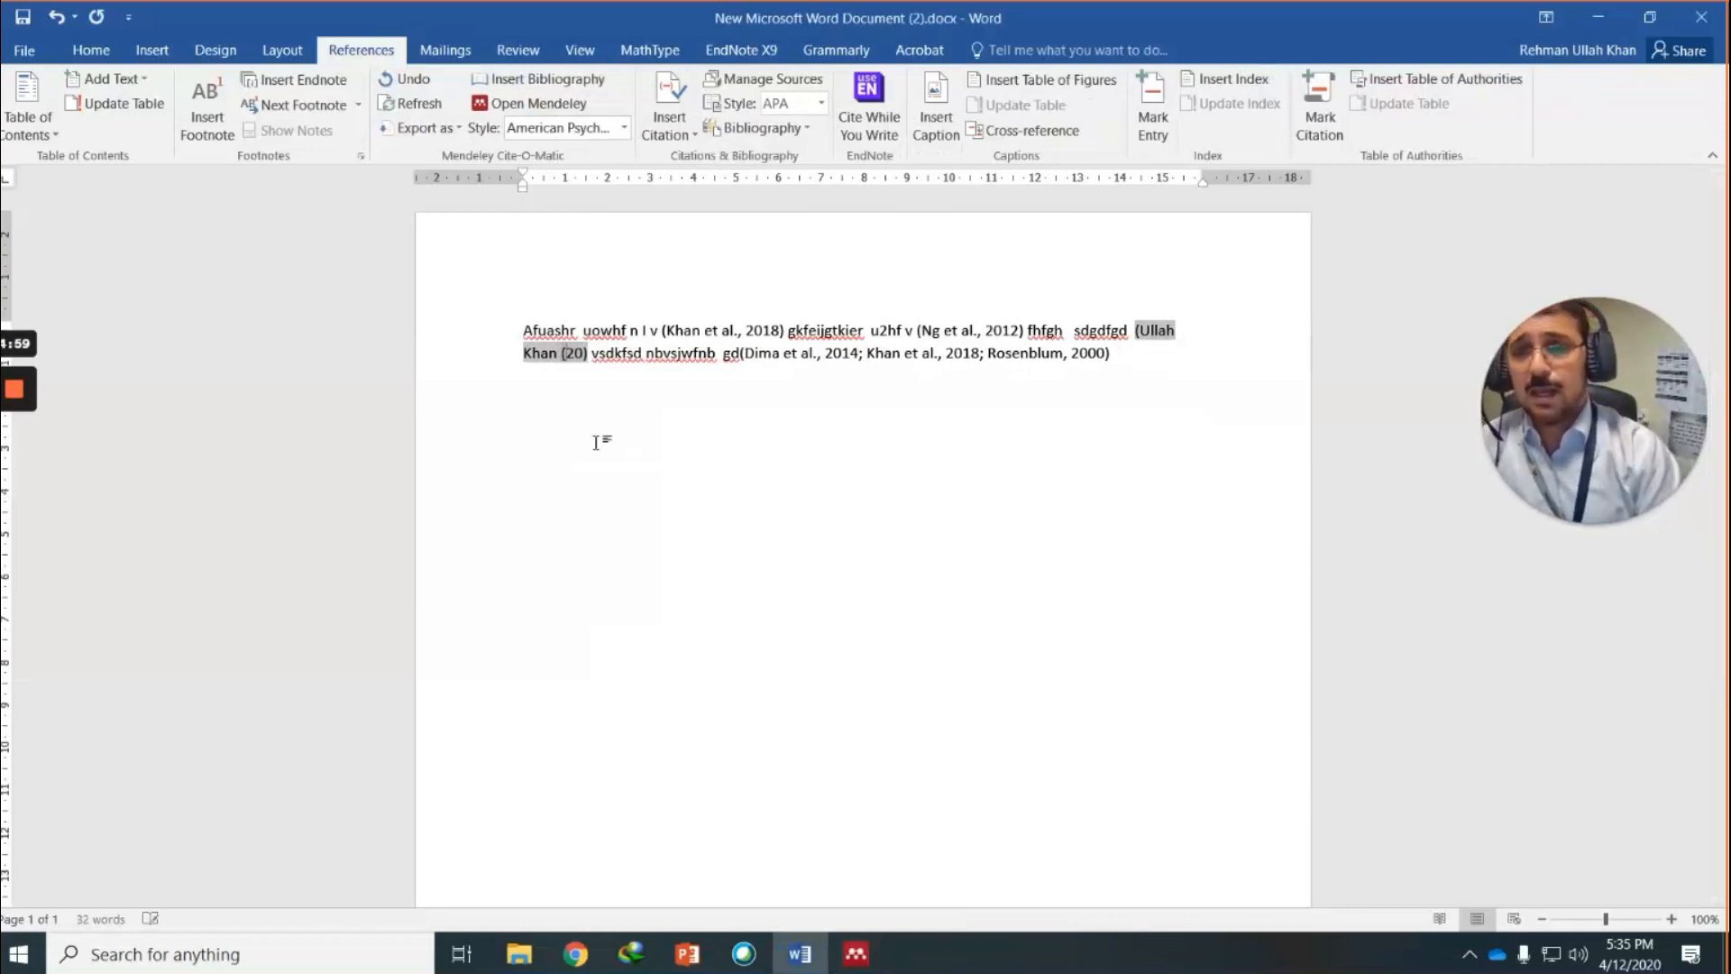
pyautogui.write(' Khan and ')
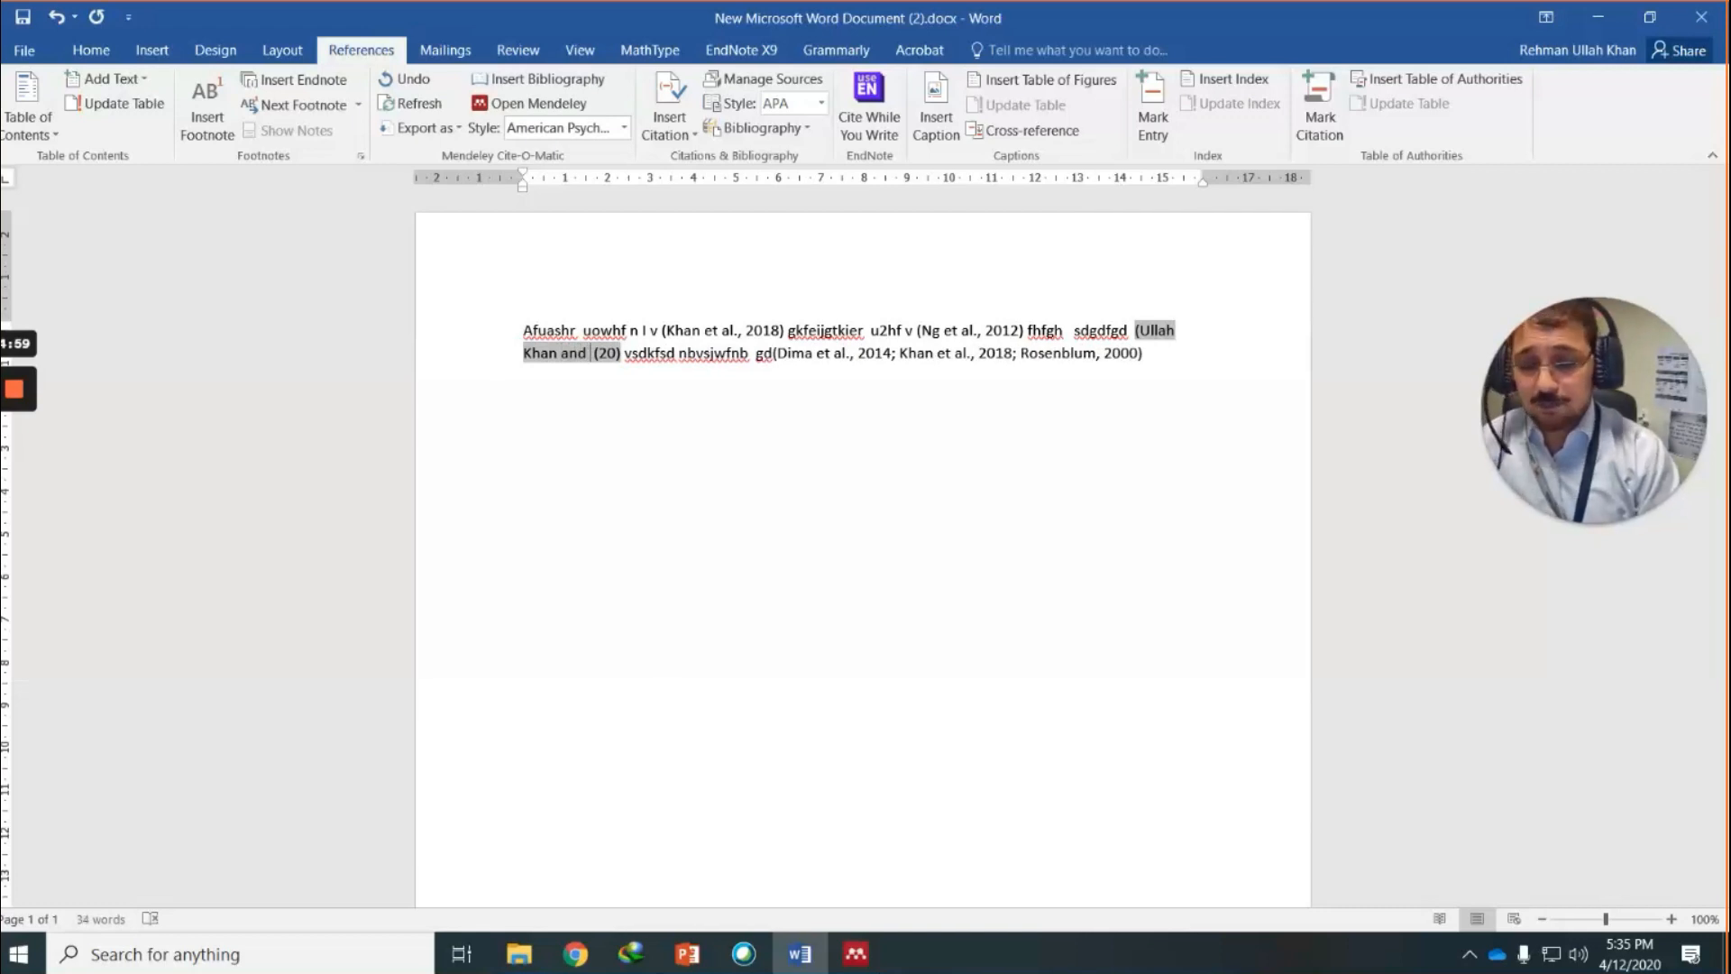
pyautogui.write('Ali (20)')
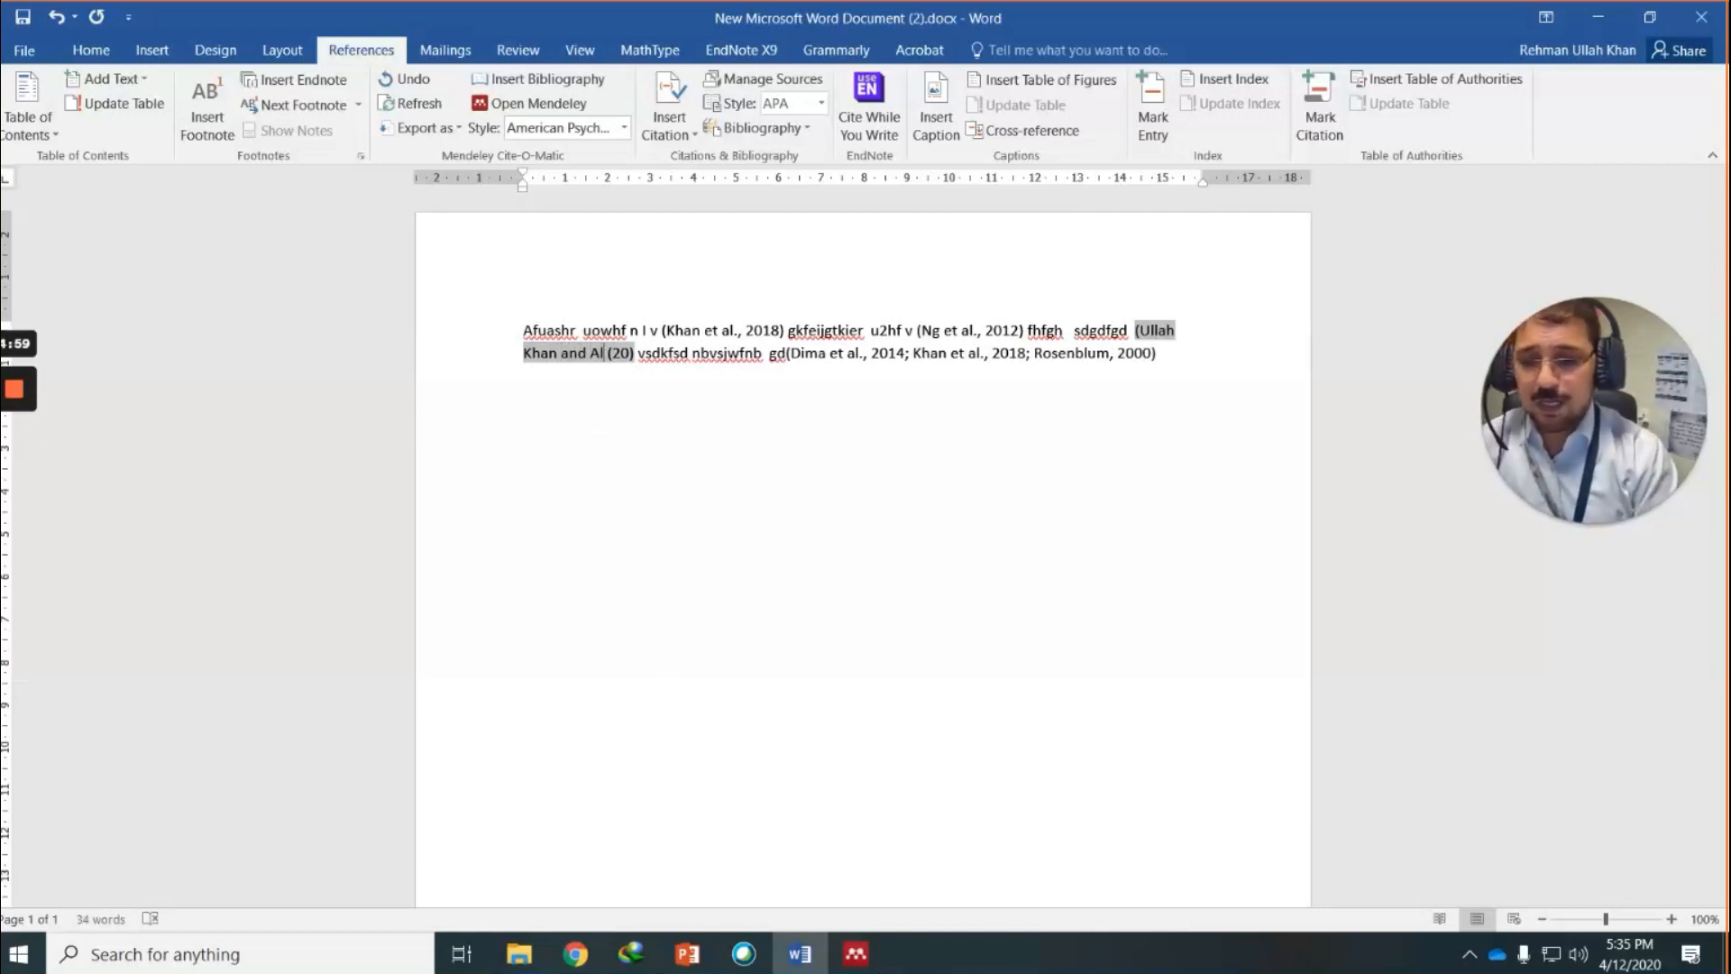
pyautogui.write('  hcash vcbzxnc')
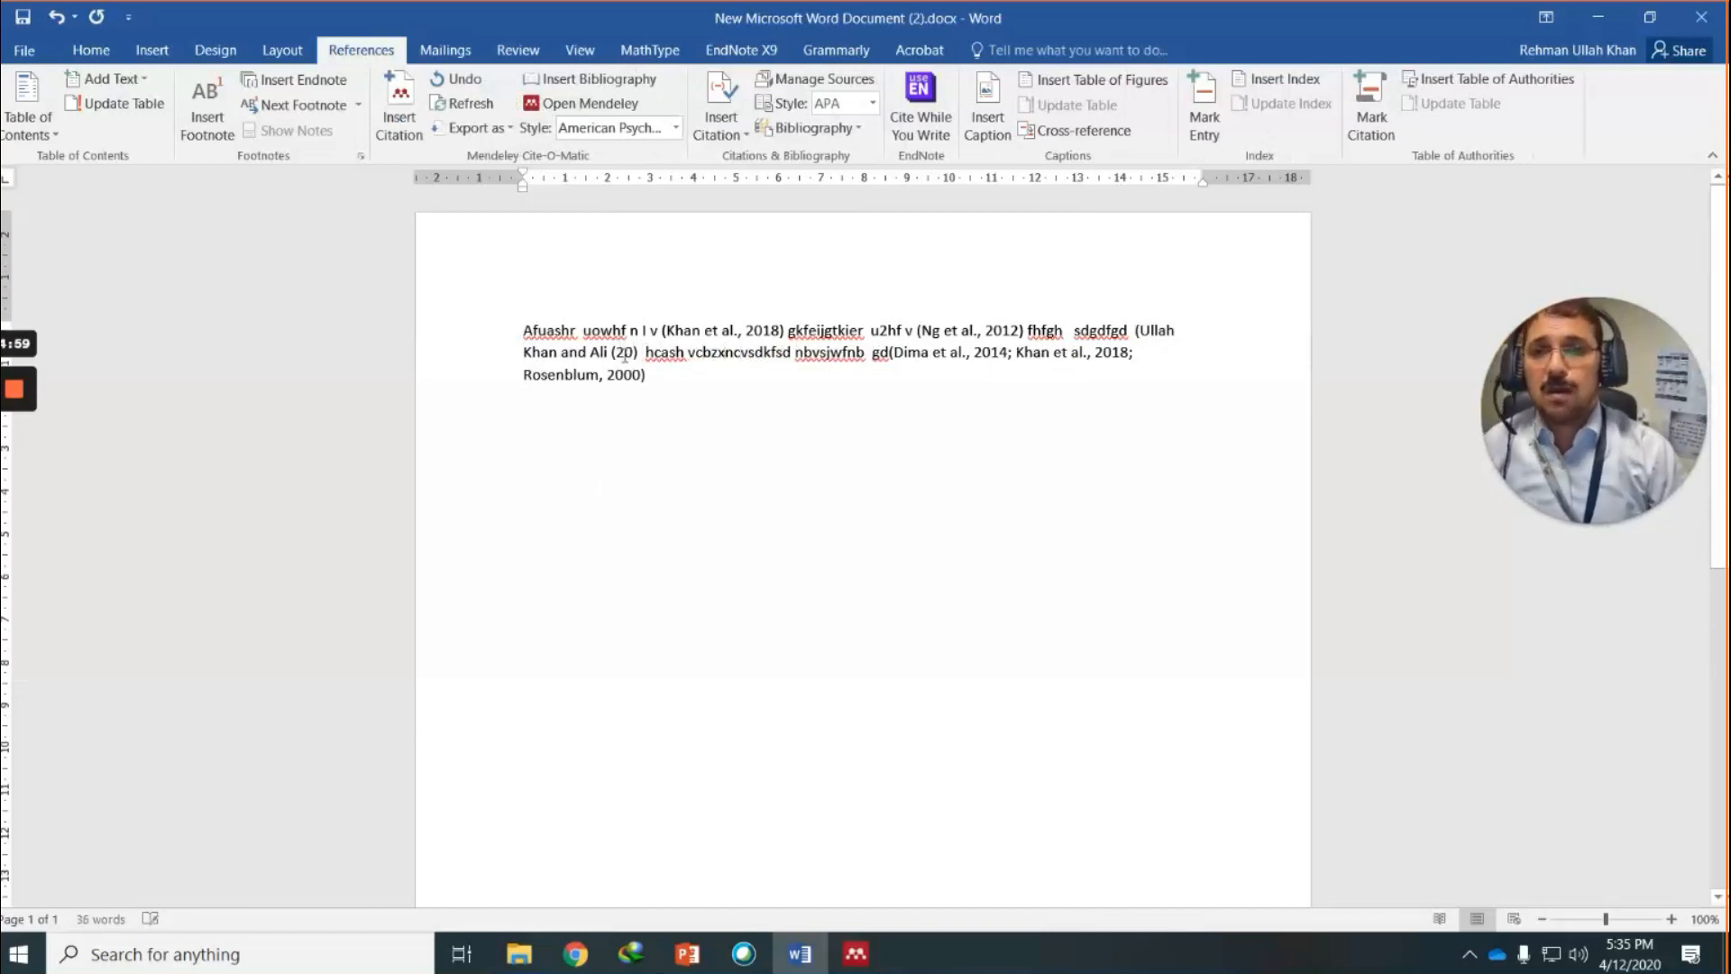
# Compare the manually edited citation with the automatically formatted 2012 citation and the combined citation.
pyautogui.click(624, 356)
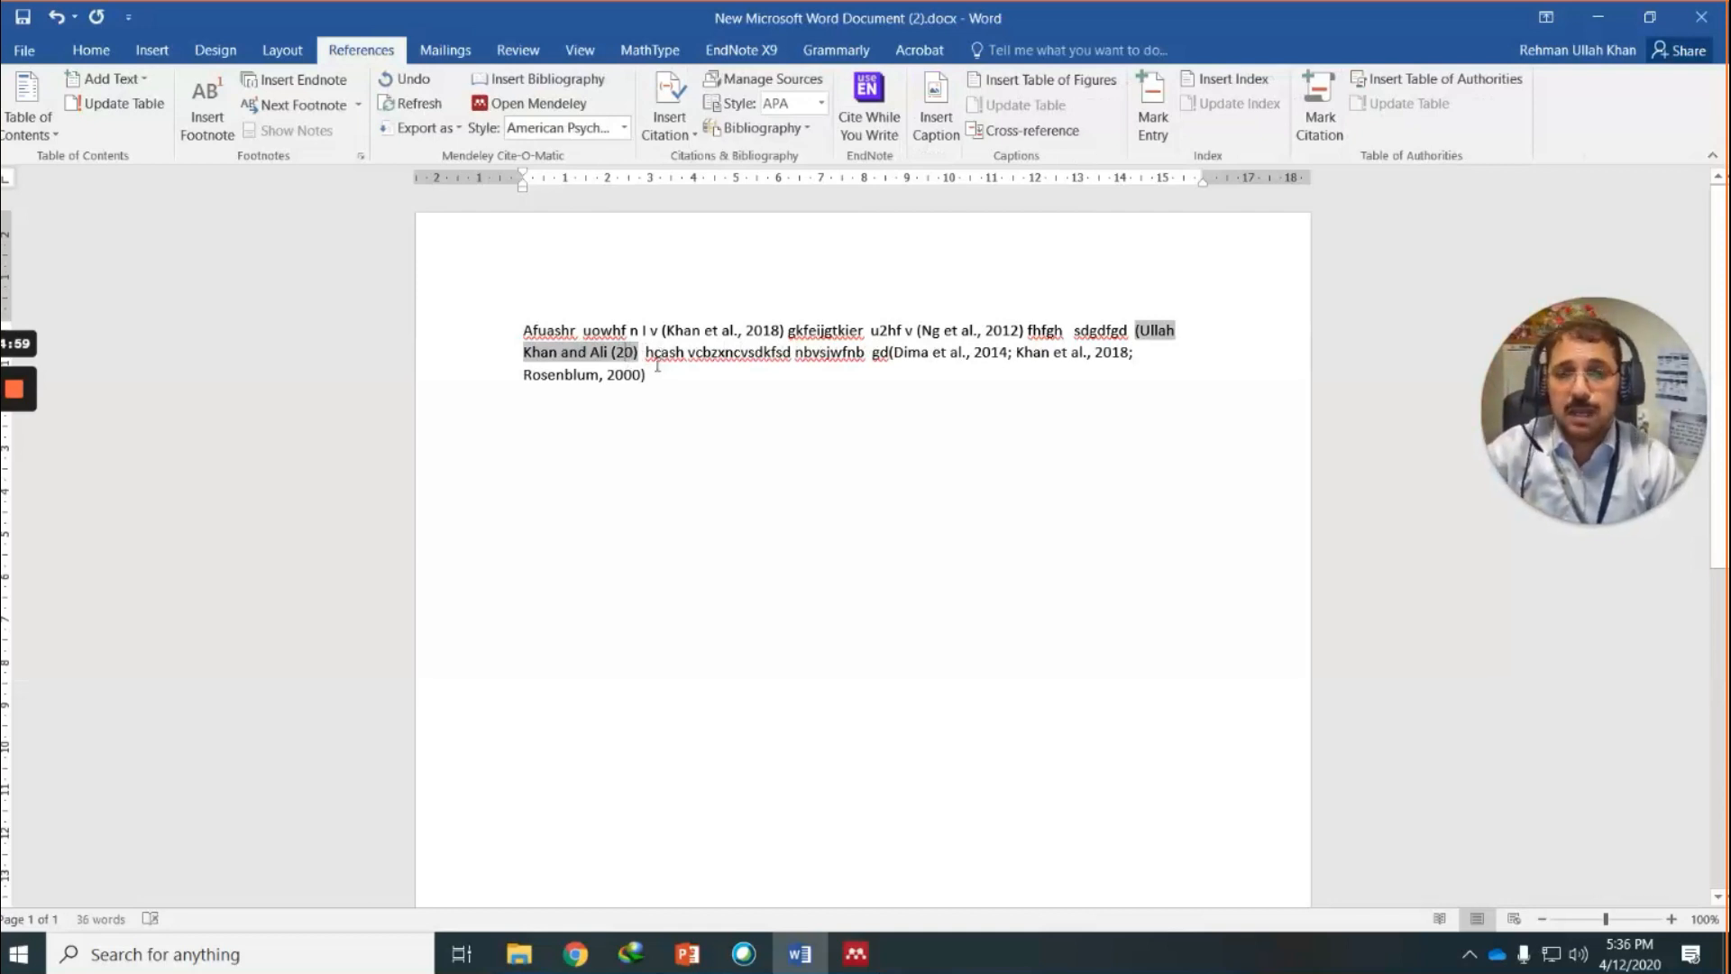
pyautogui.click(951, 330)
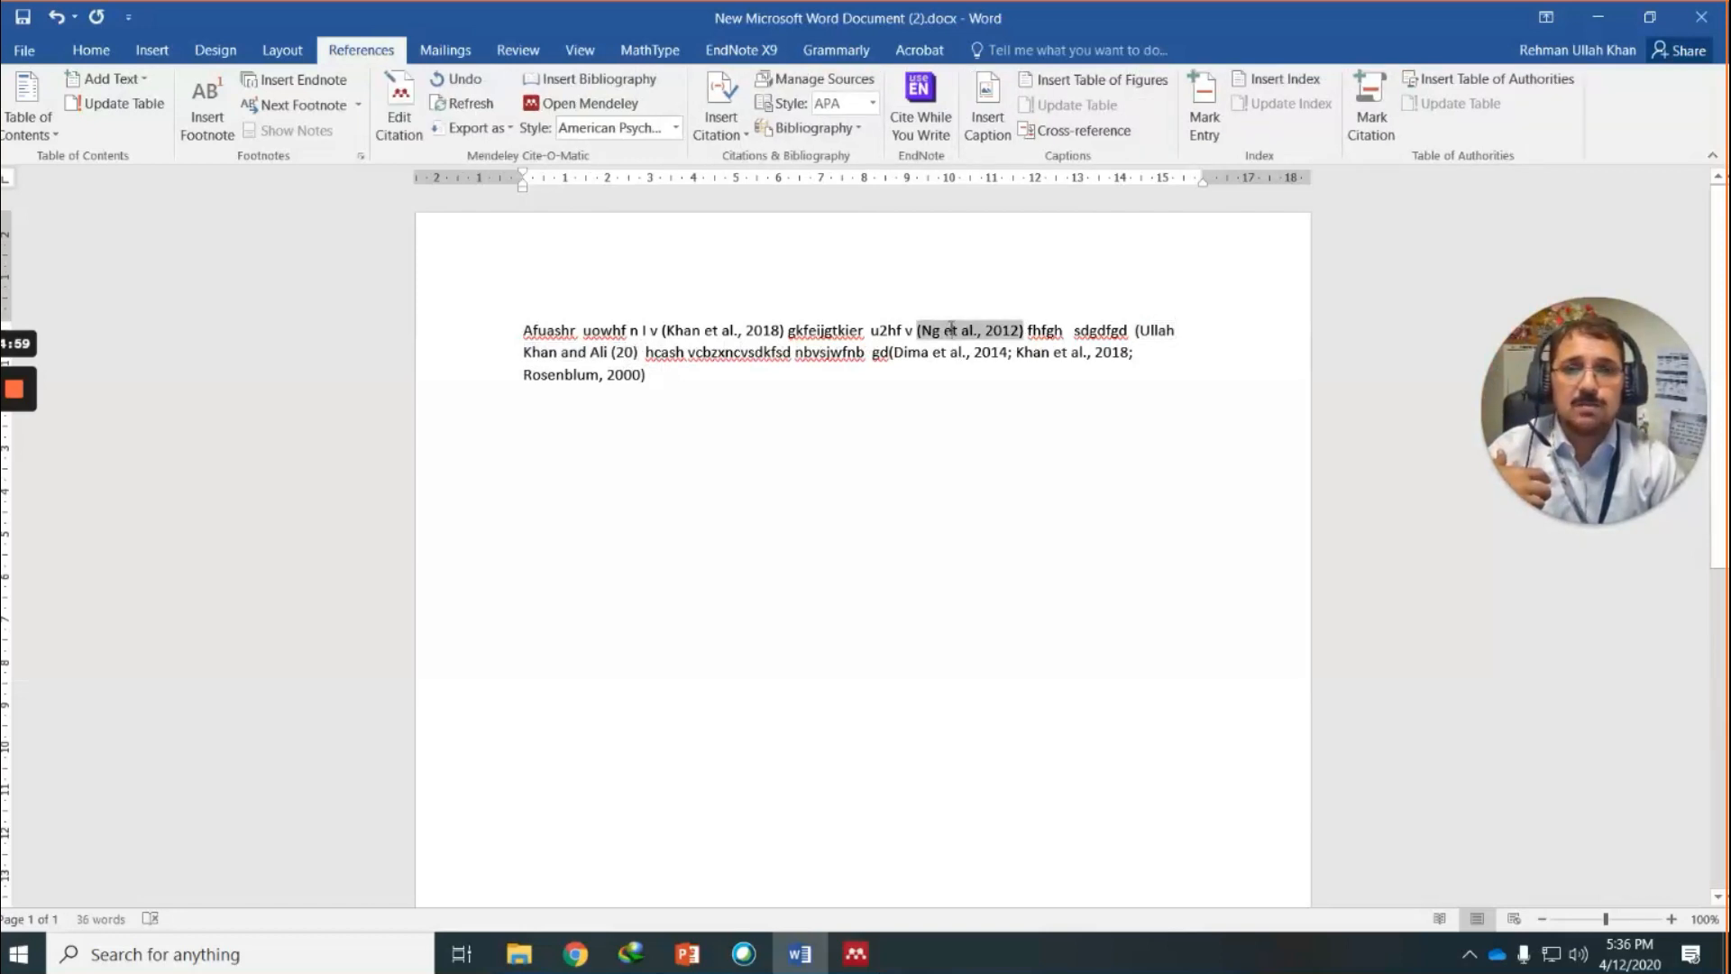
pyautogui.click(588, 355)
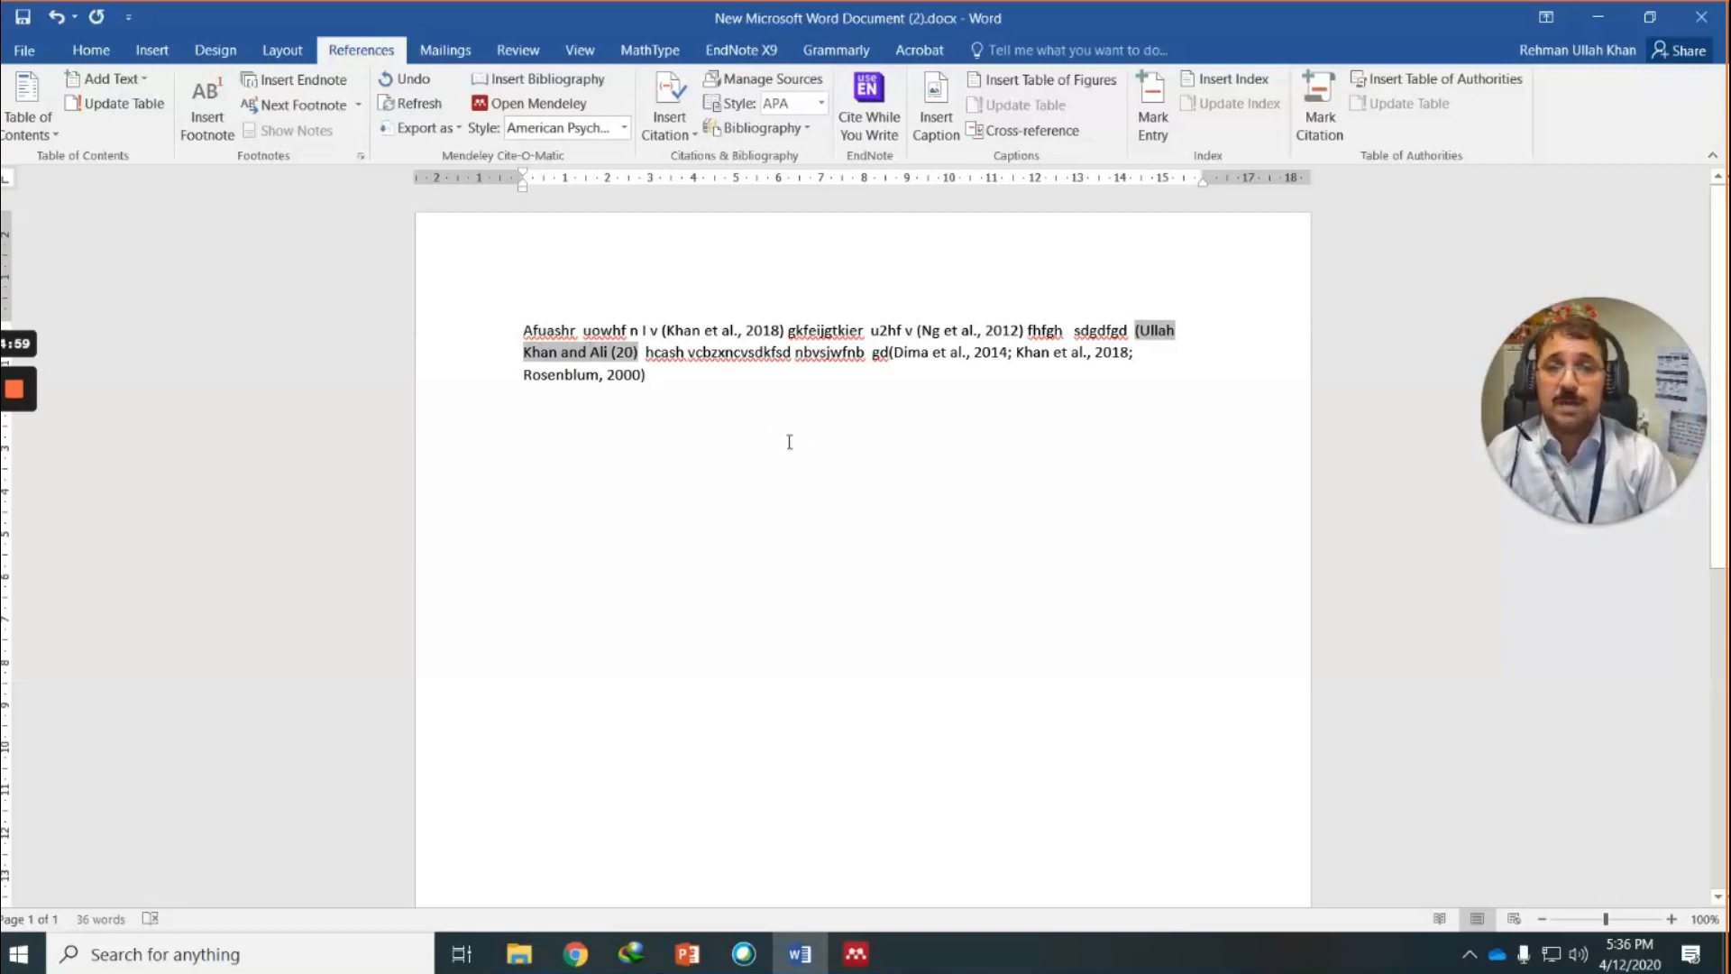
pyautogui.click(647, 372)
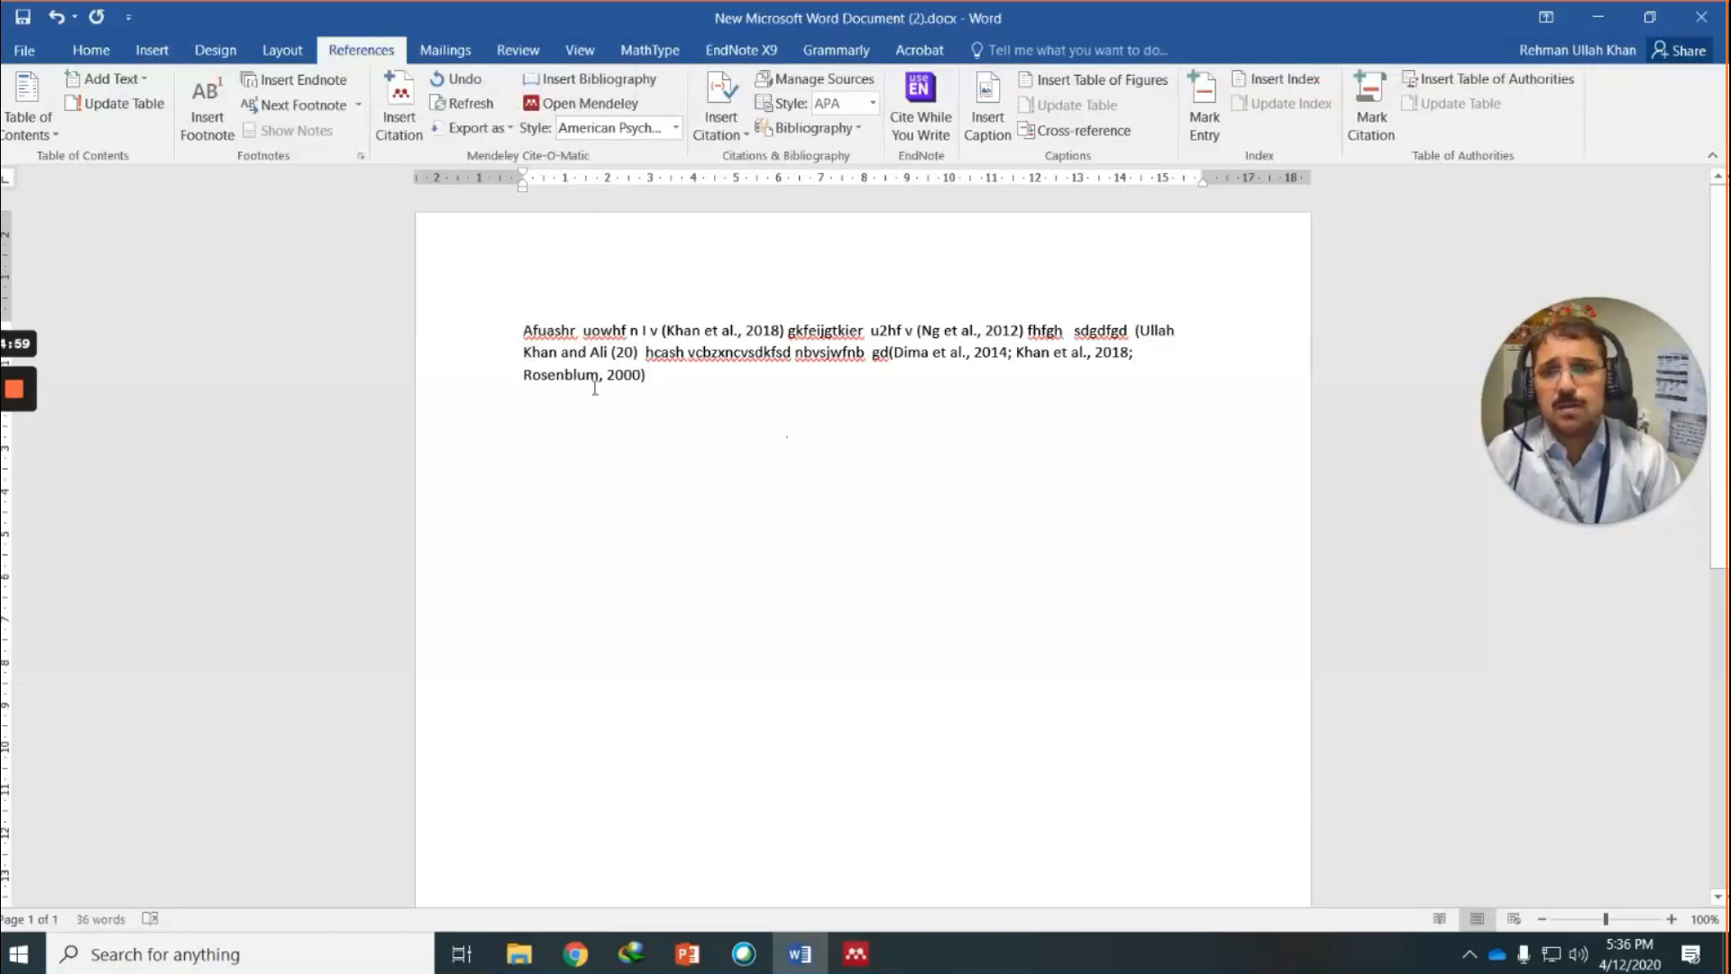
pyautogui.click(590, 377)
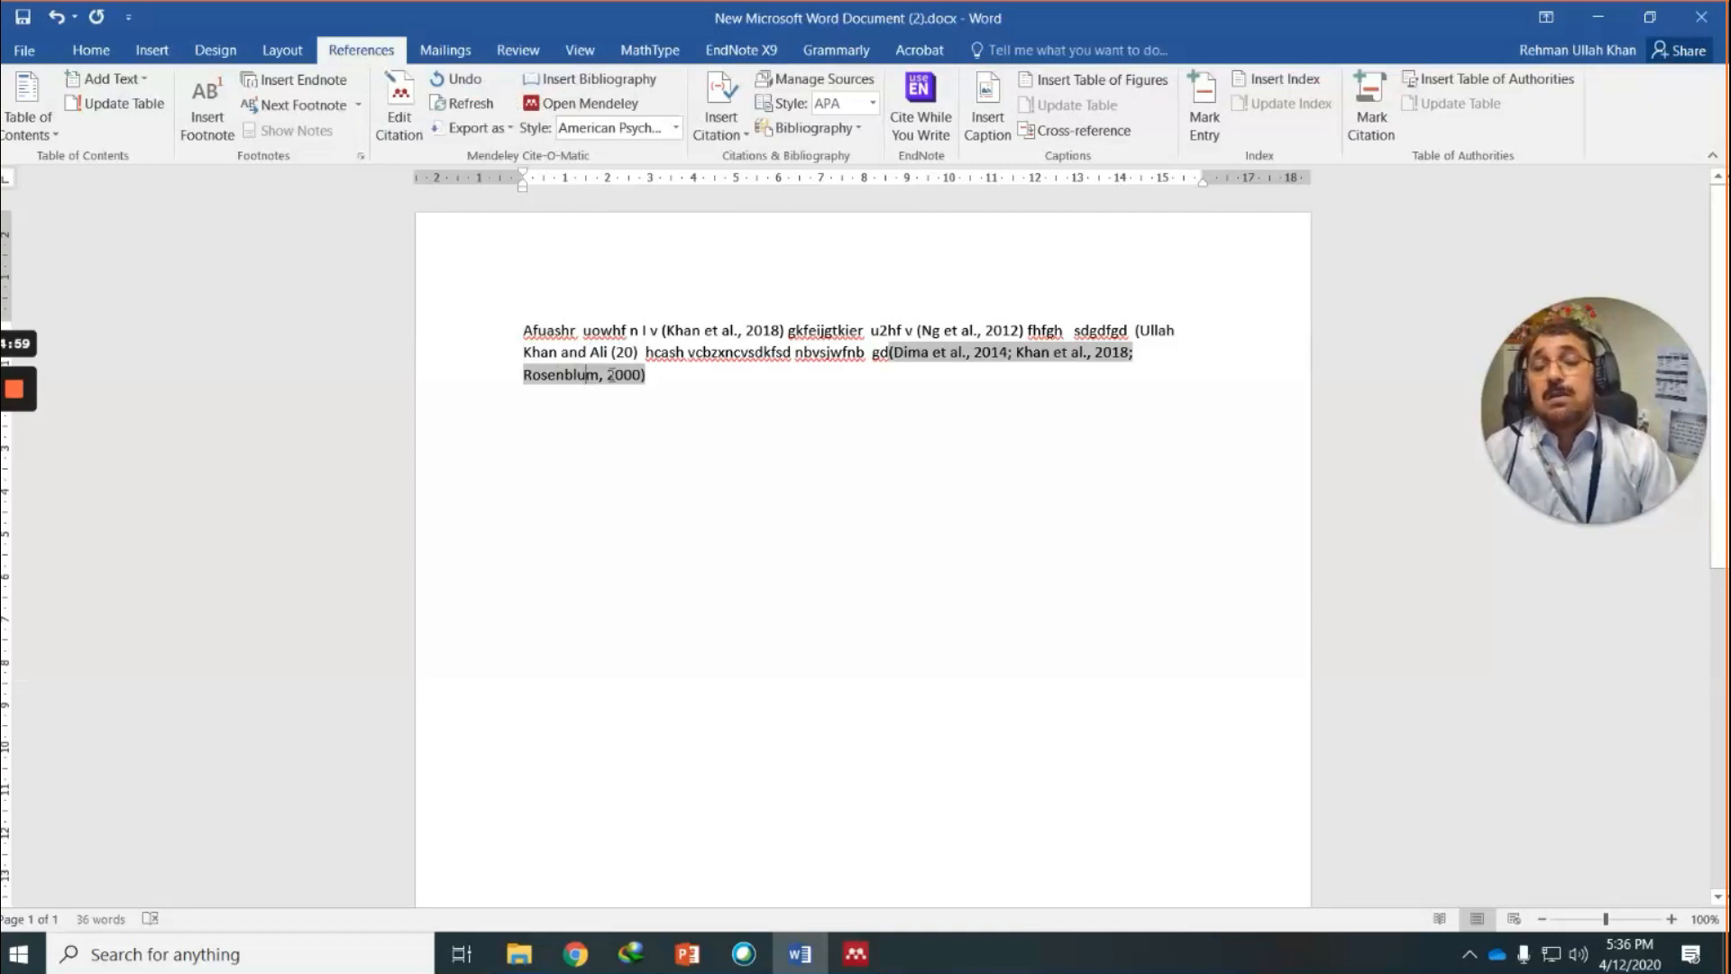
# Cite the 2013 paper "Objects Tracking from Natural Features in Mobile Augmented Reality" directly after the combined citation, searching the library for "ar".
pyautogui.click(689, 375)
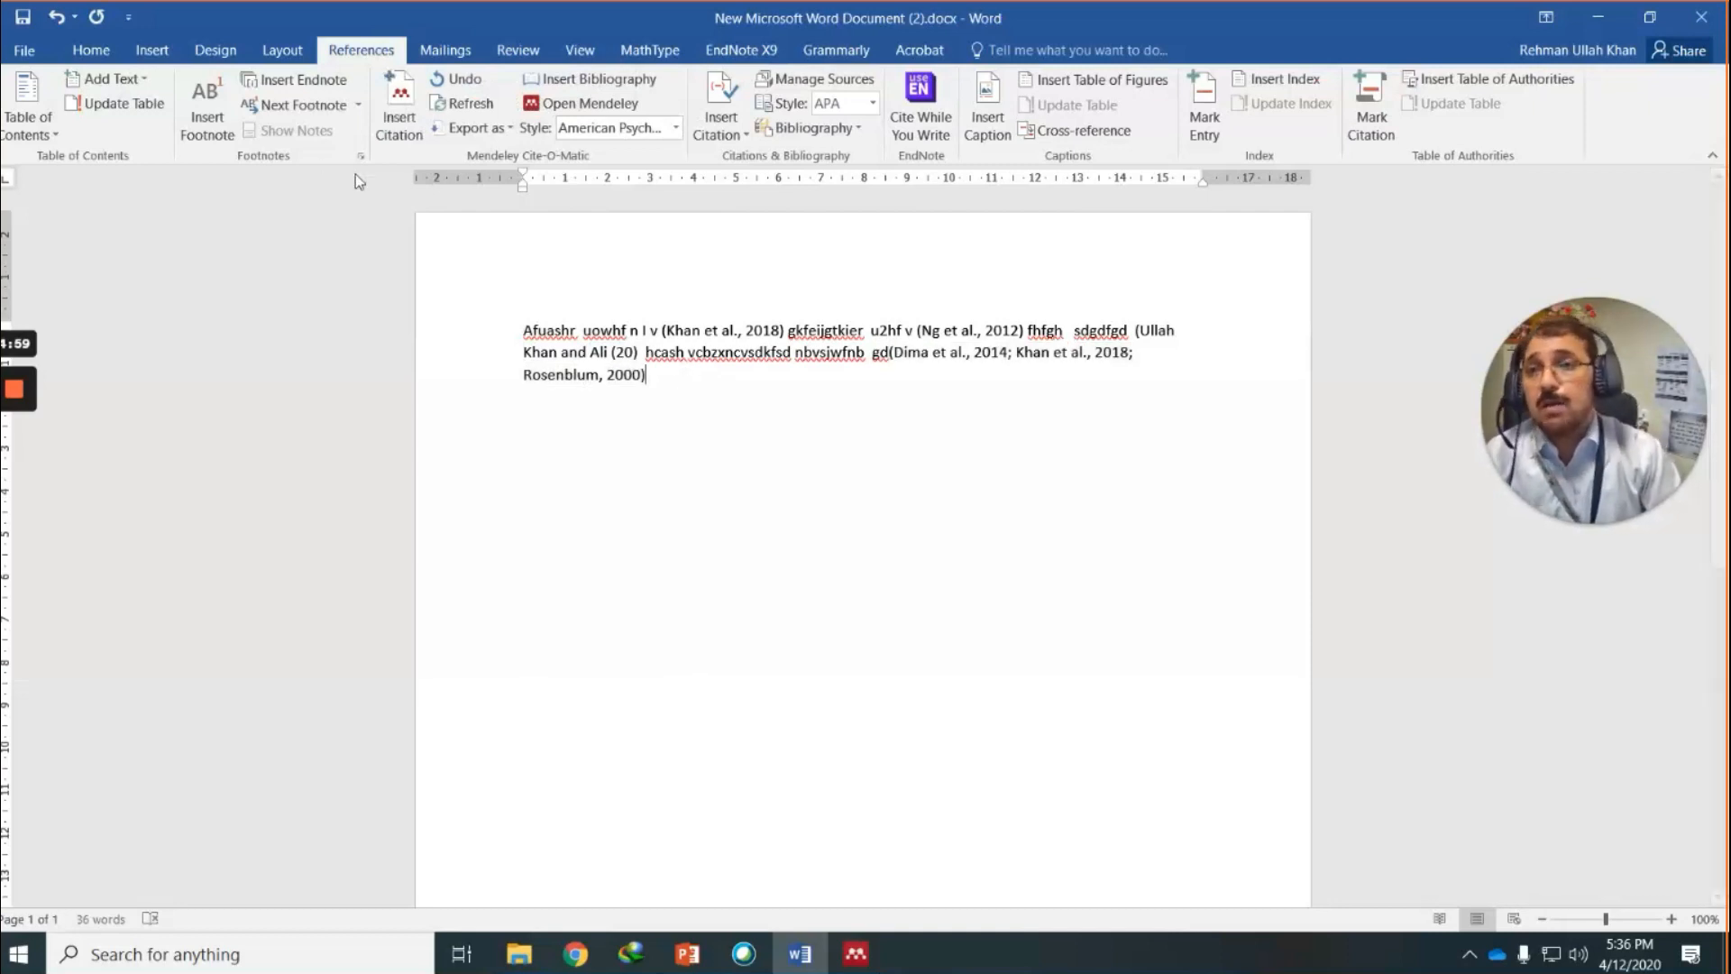
pyautogui.click(399, 107)
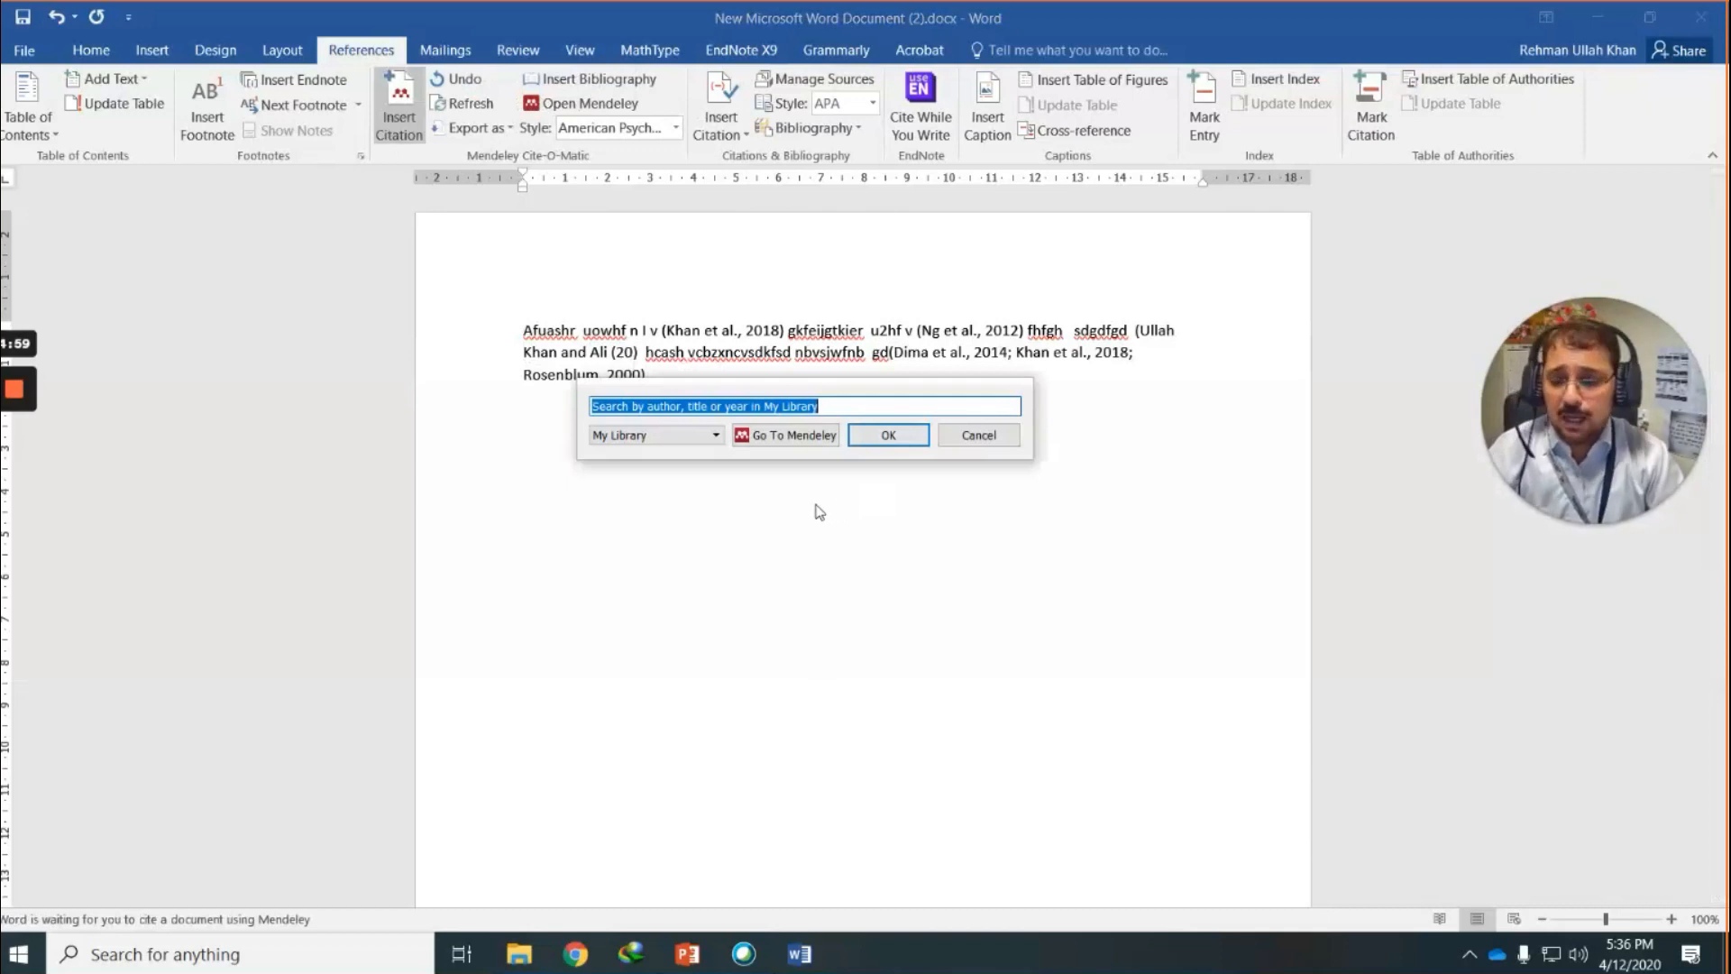
pyautogui.write('weng')
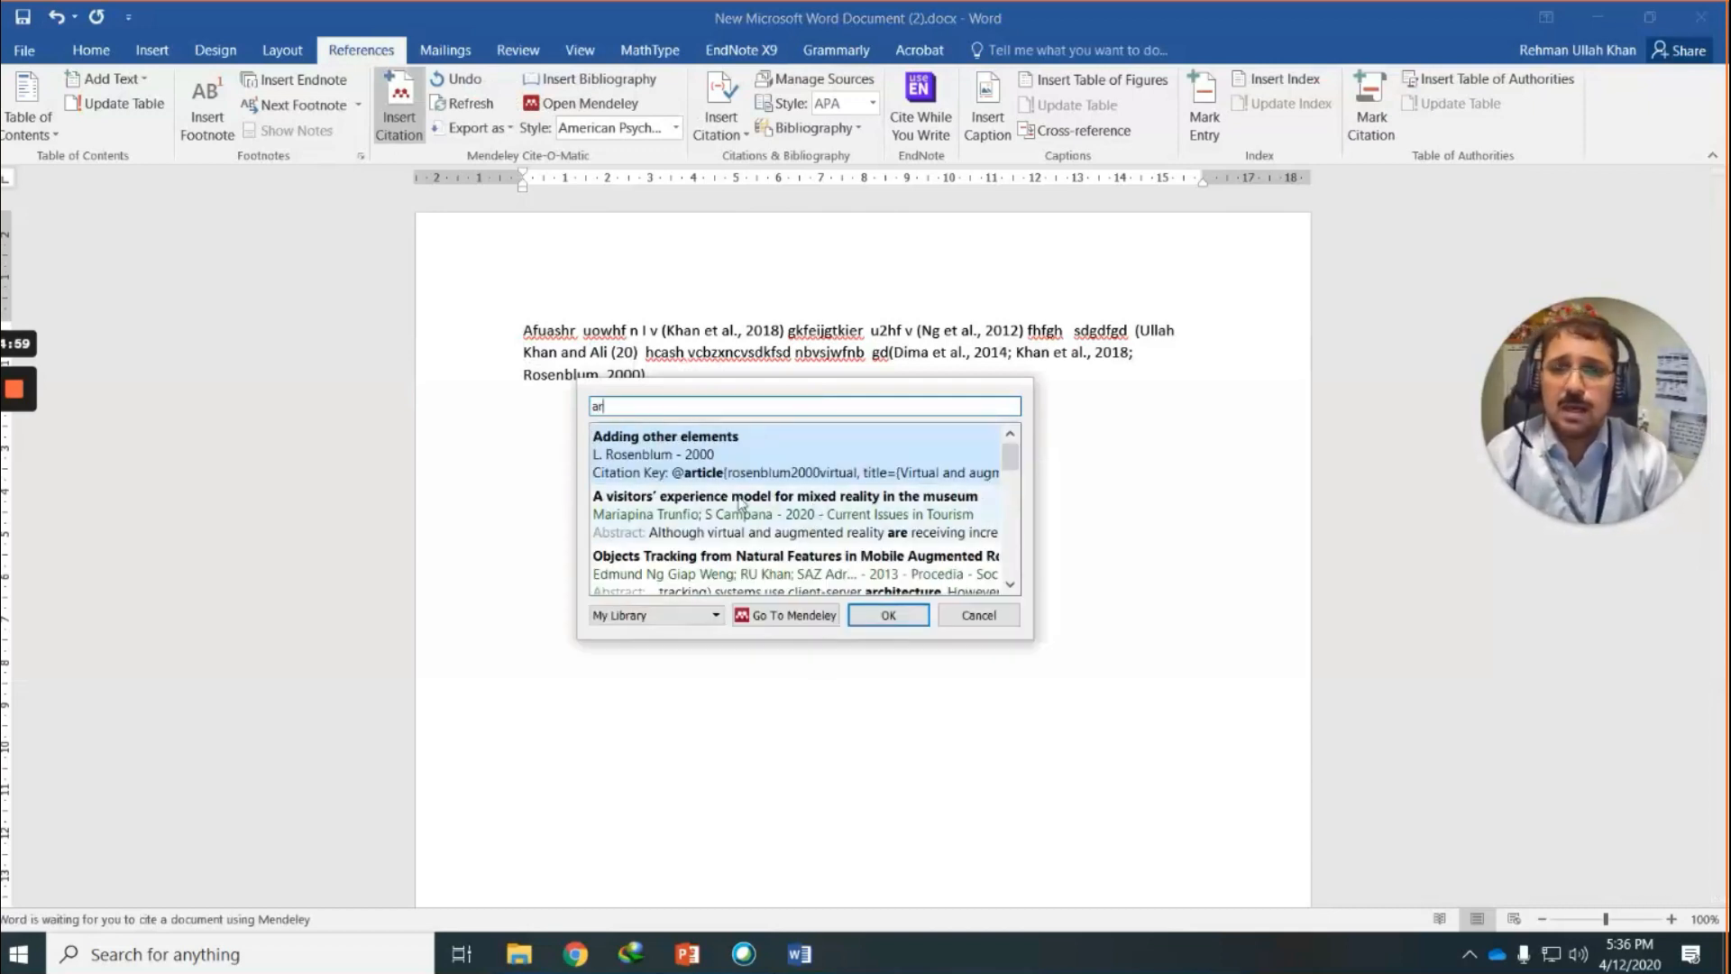
pyautogui.click(686, 563)
pyautogui.click(882, 436)
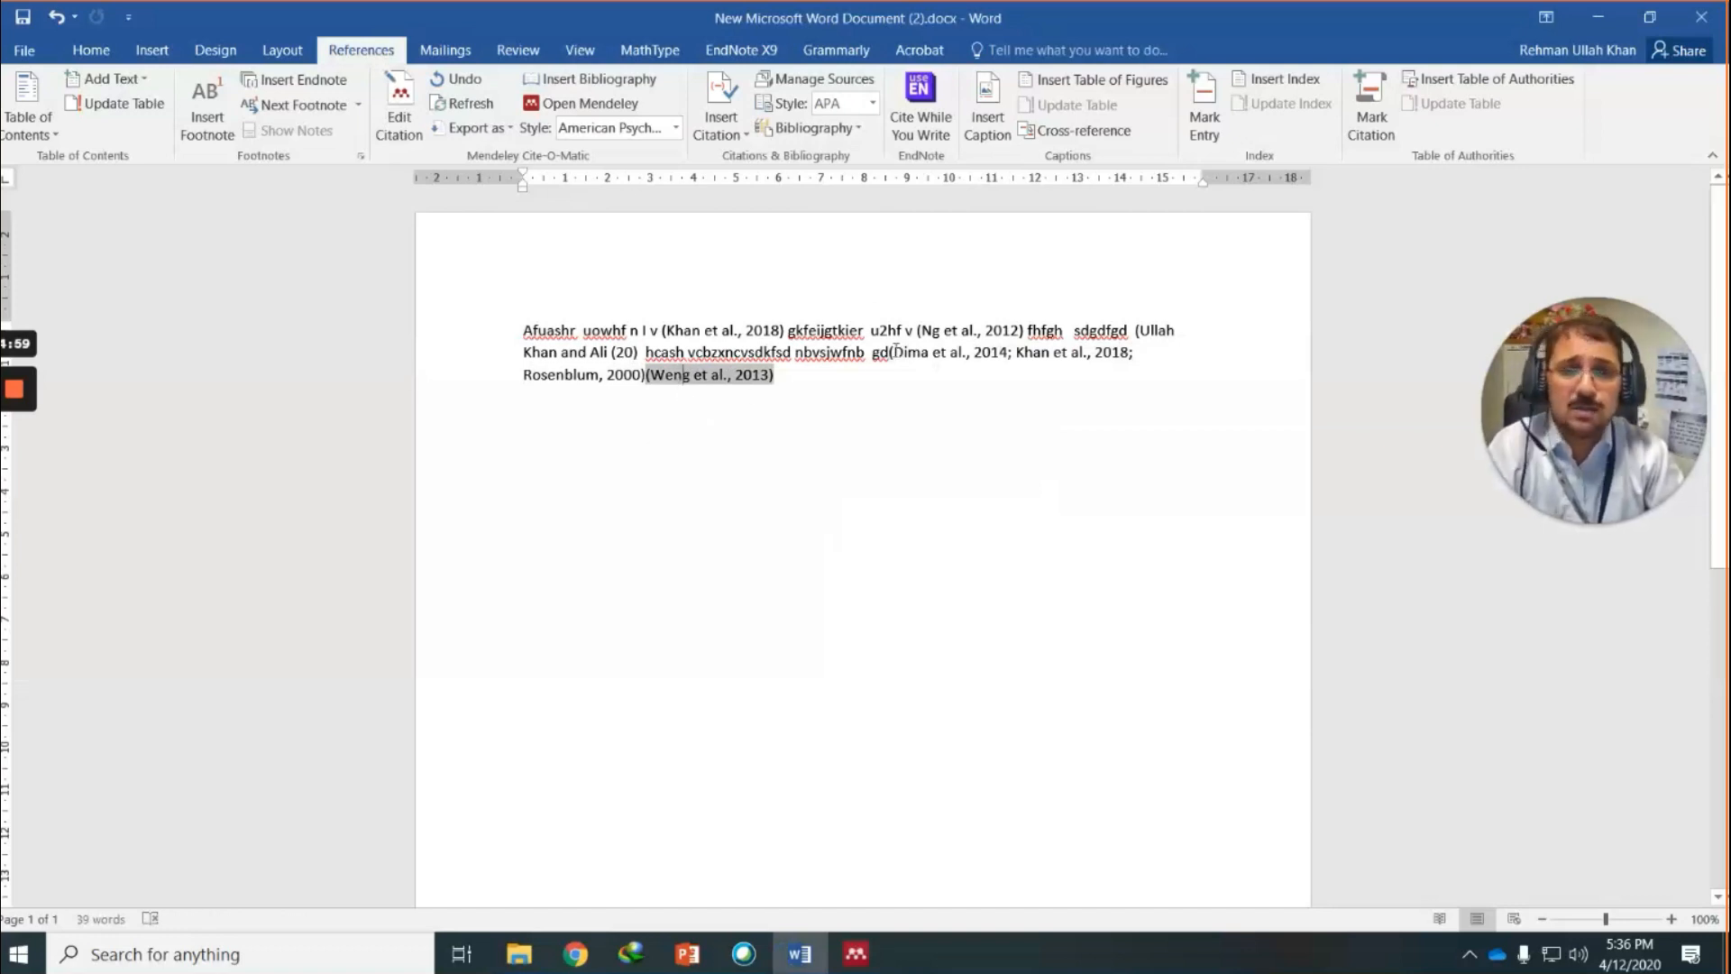
# Merge the three-paper citation and the adjacent 2013 citation at the paragraph's end into one citation.
pyautogui.click(906, 352)
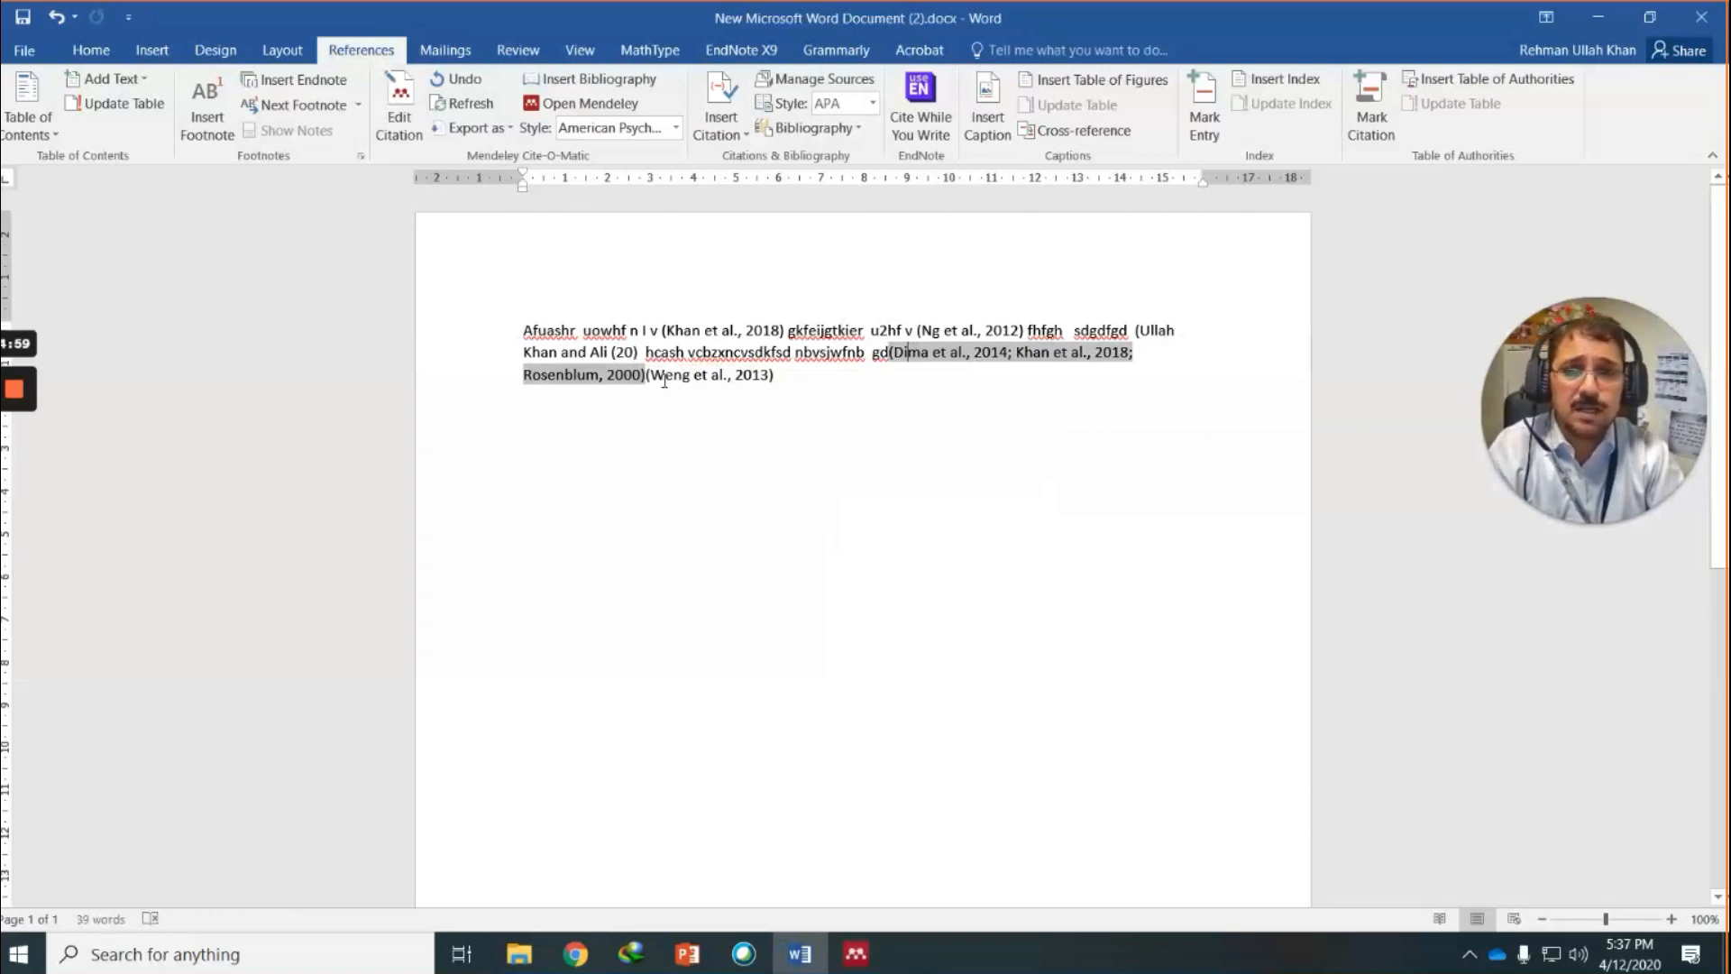
pyautogui.click(664, 380)
pyautogui.click(575, 379)
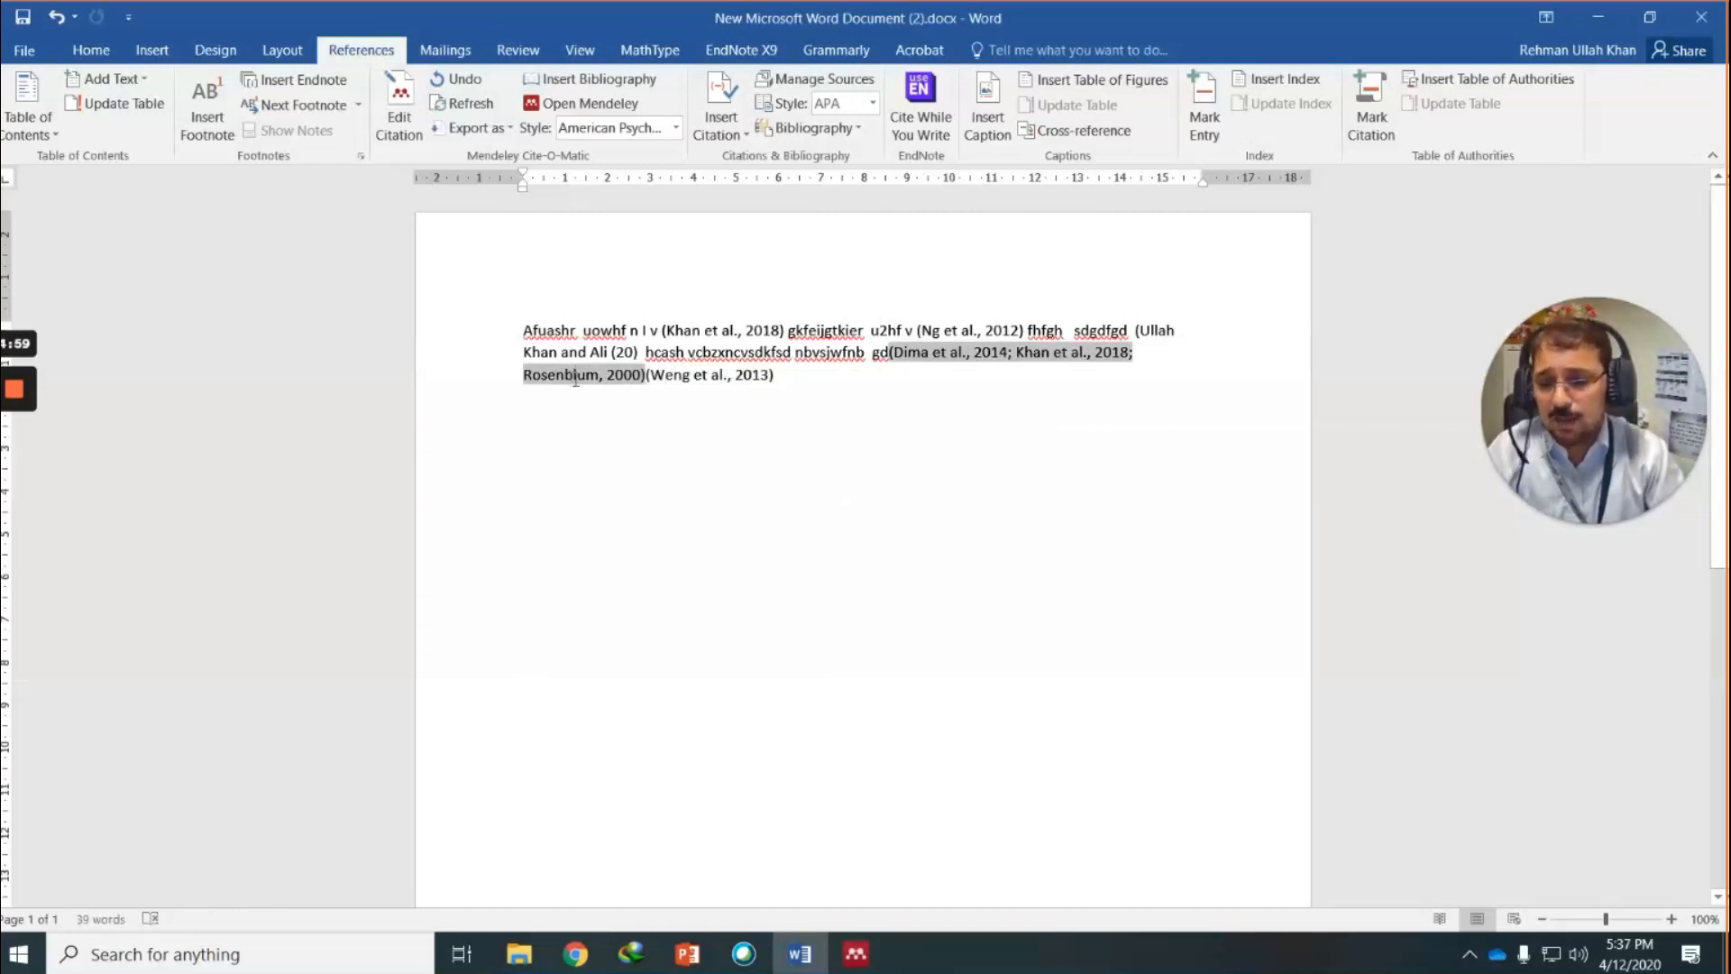
pyautogui.keyDown('shift'); pyautogui.click(713, 383); pyautogui.keyUp('shift')
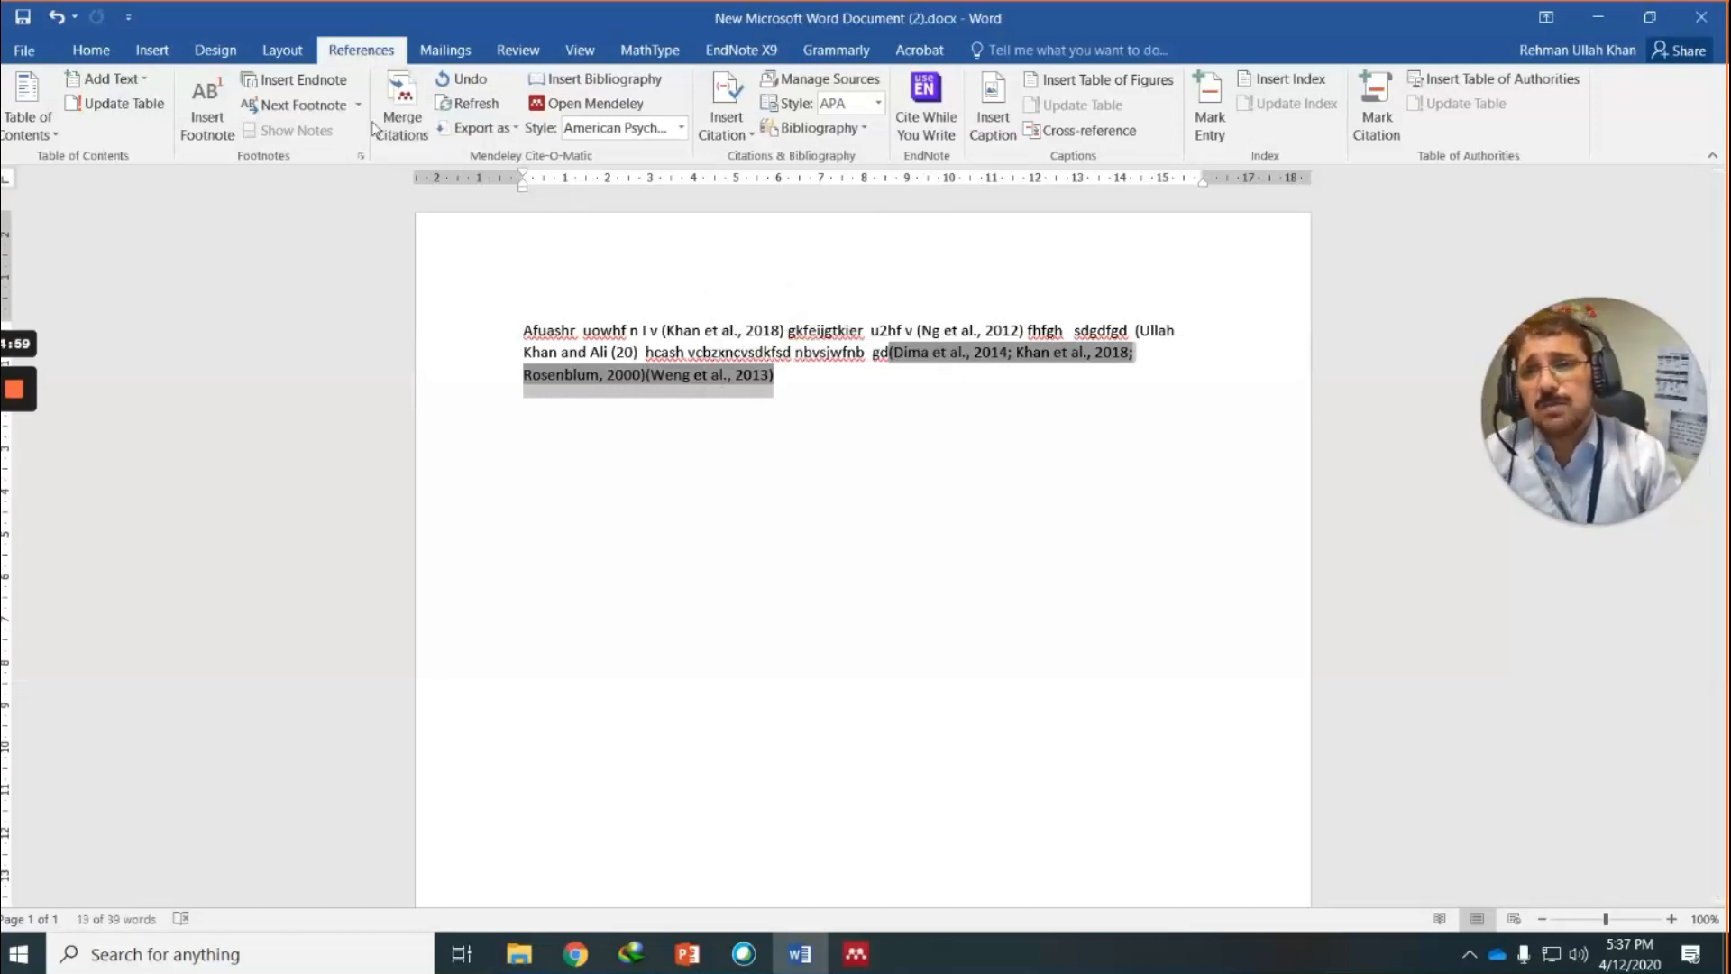
pyautogui.click(399, 110)
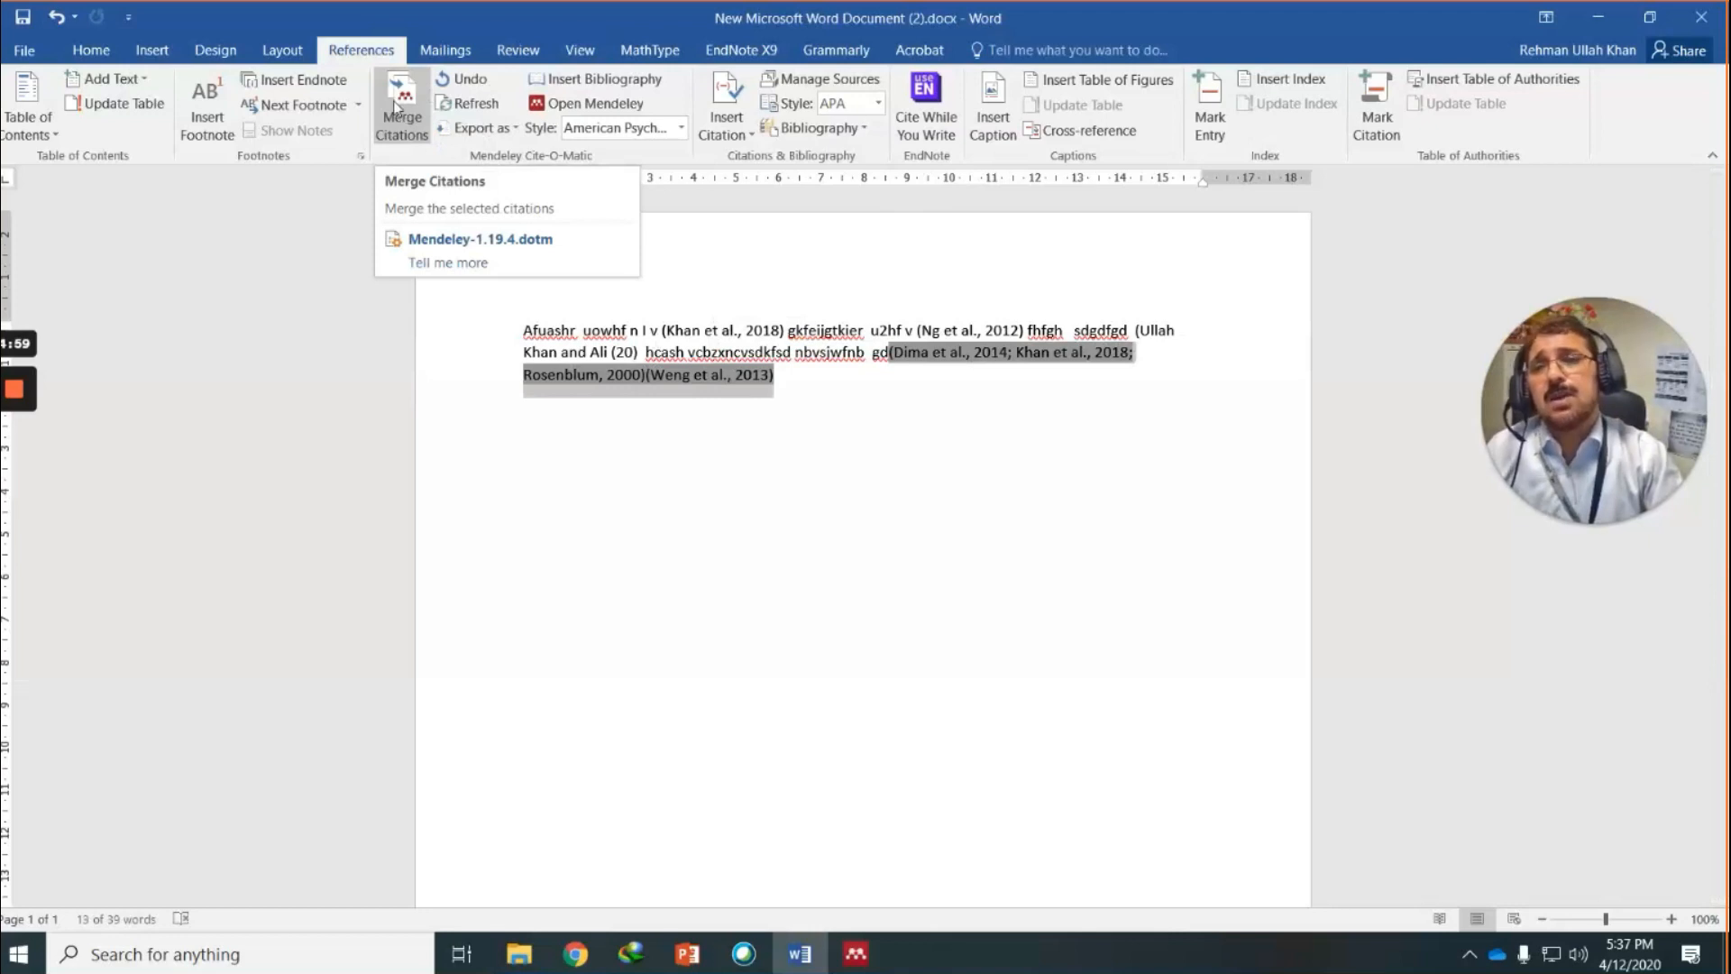
pyautogui.click(701, 387)
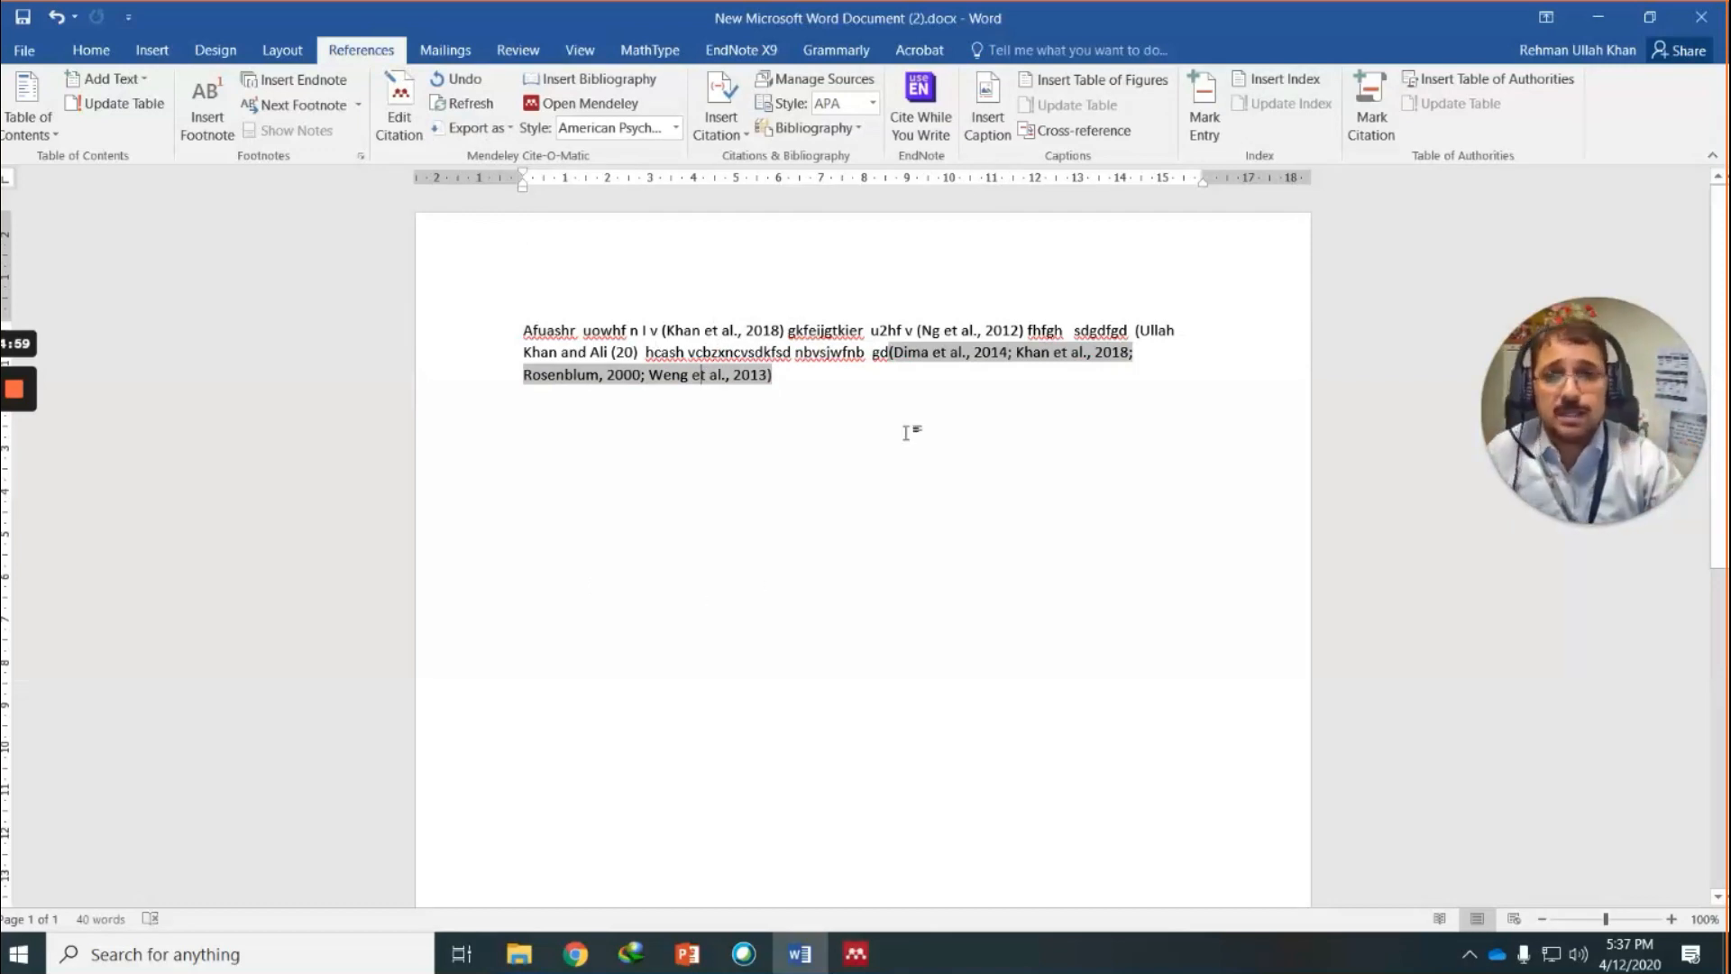
# Add a "References" heading several lines below the paragraph and insert the Mendeley bibliography beneath it.
pyautogui.click(897, 399)
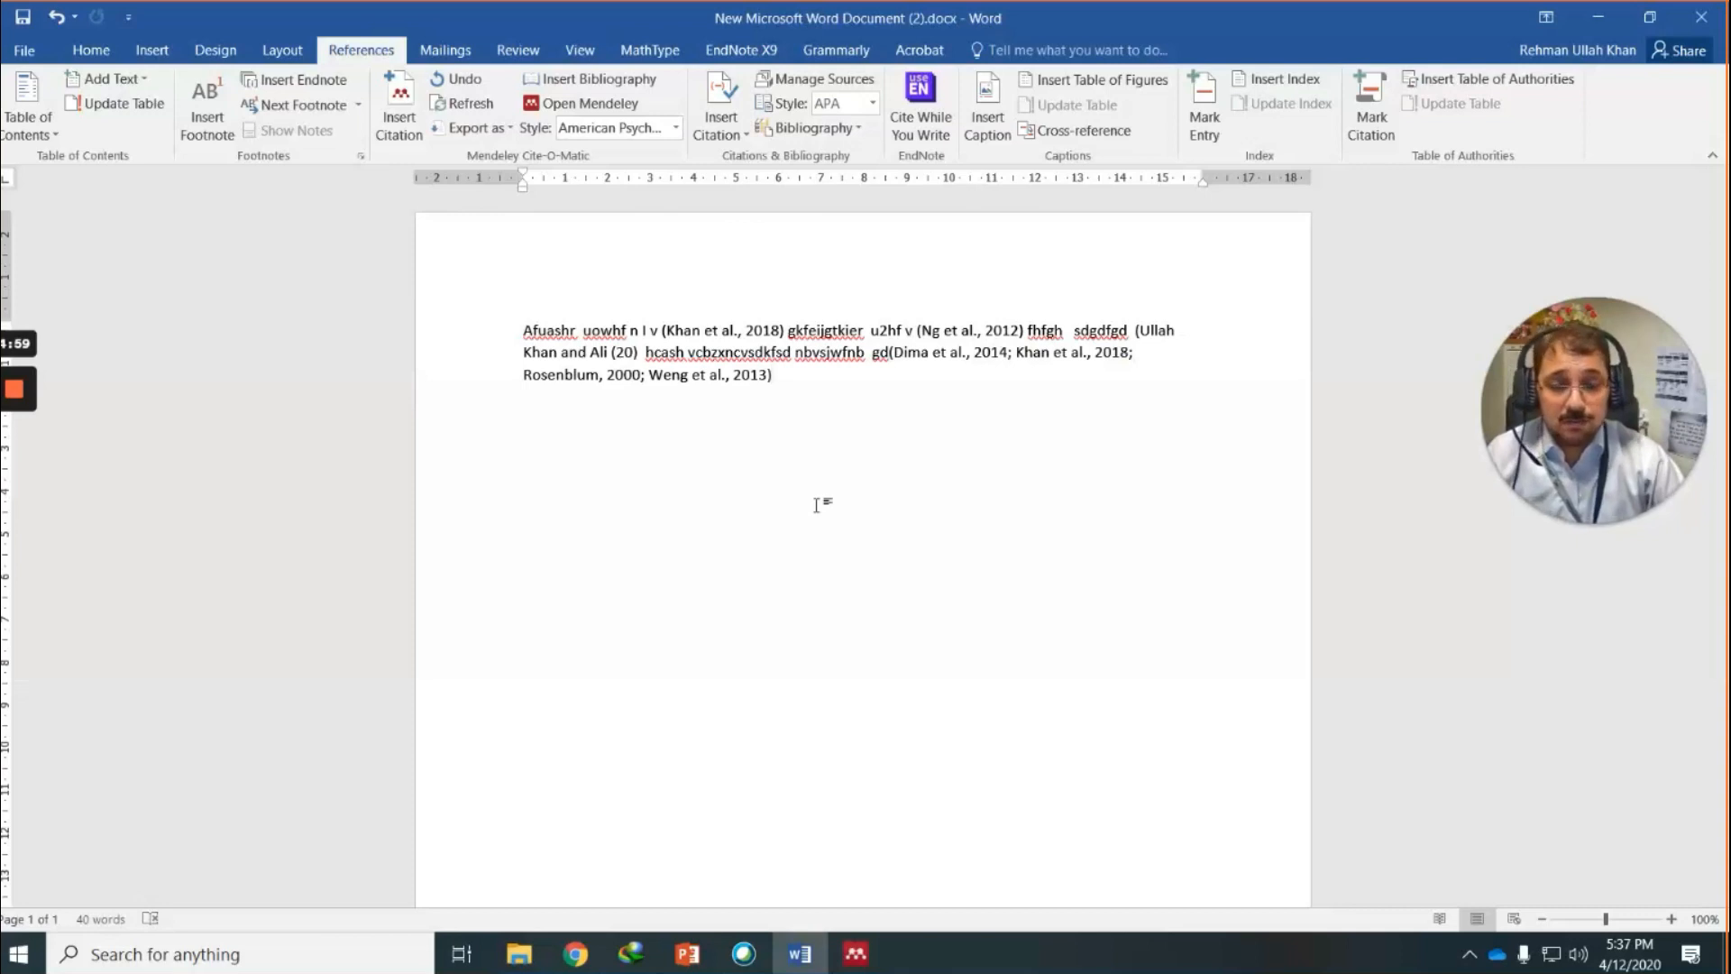
pyautogui.press('Return')
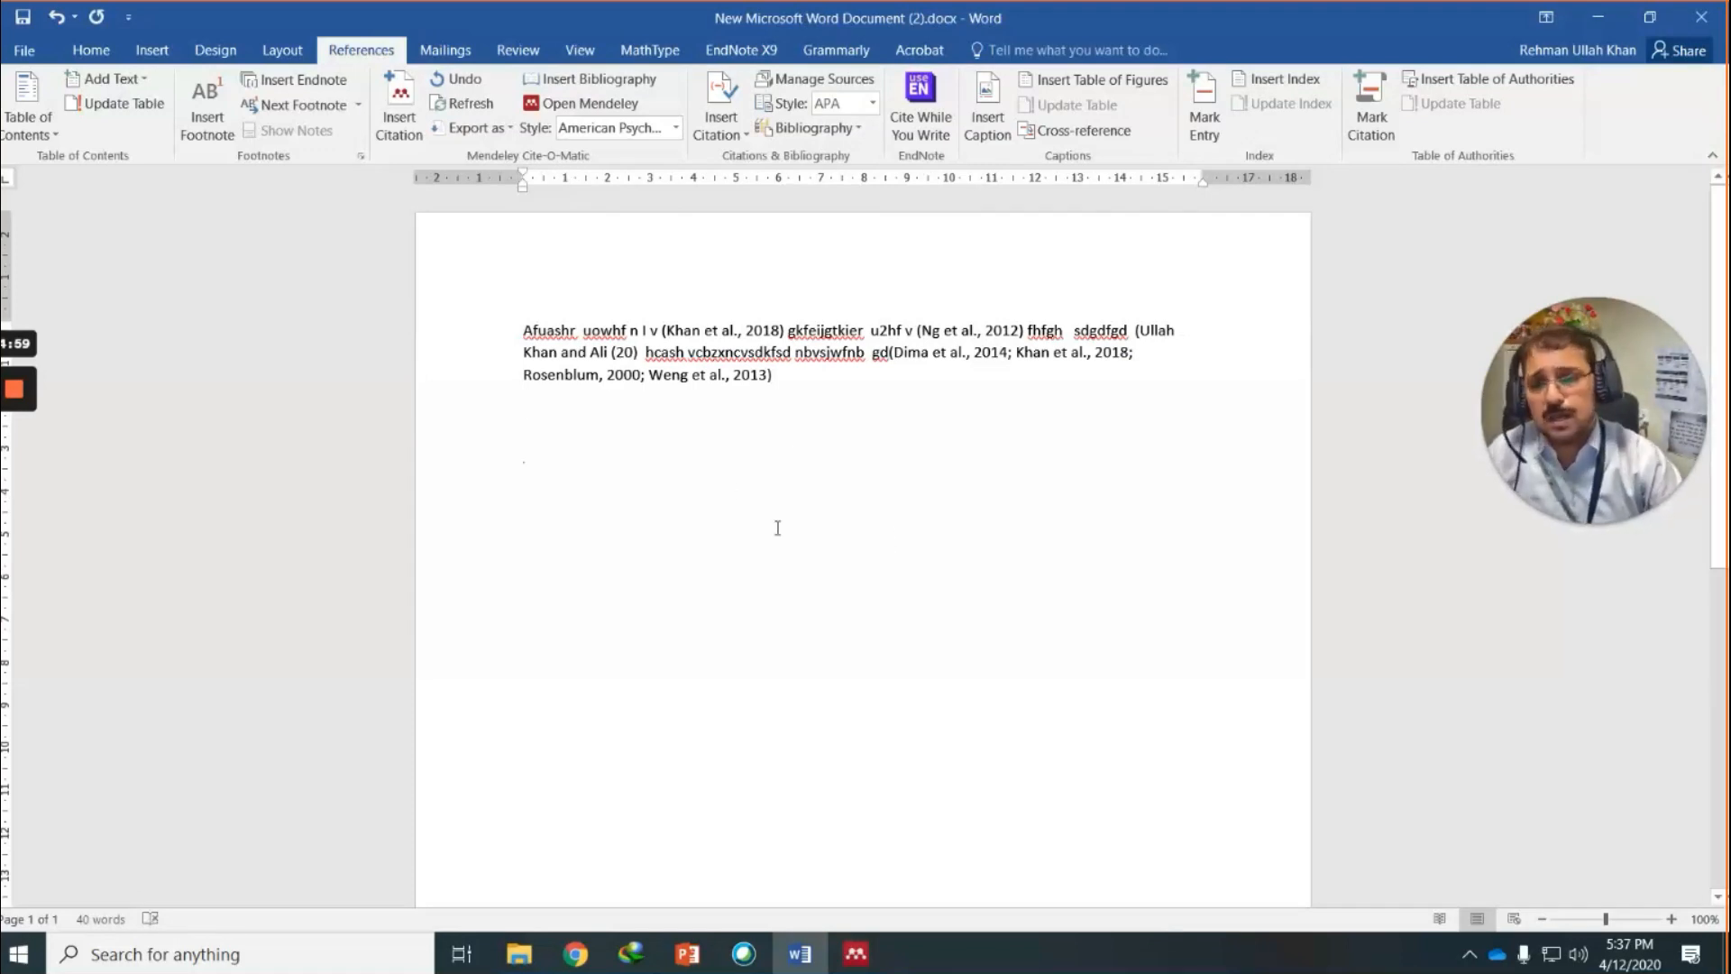
pyautogui.click(528, 631)
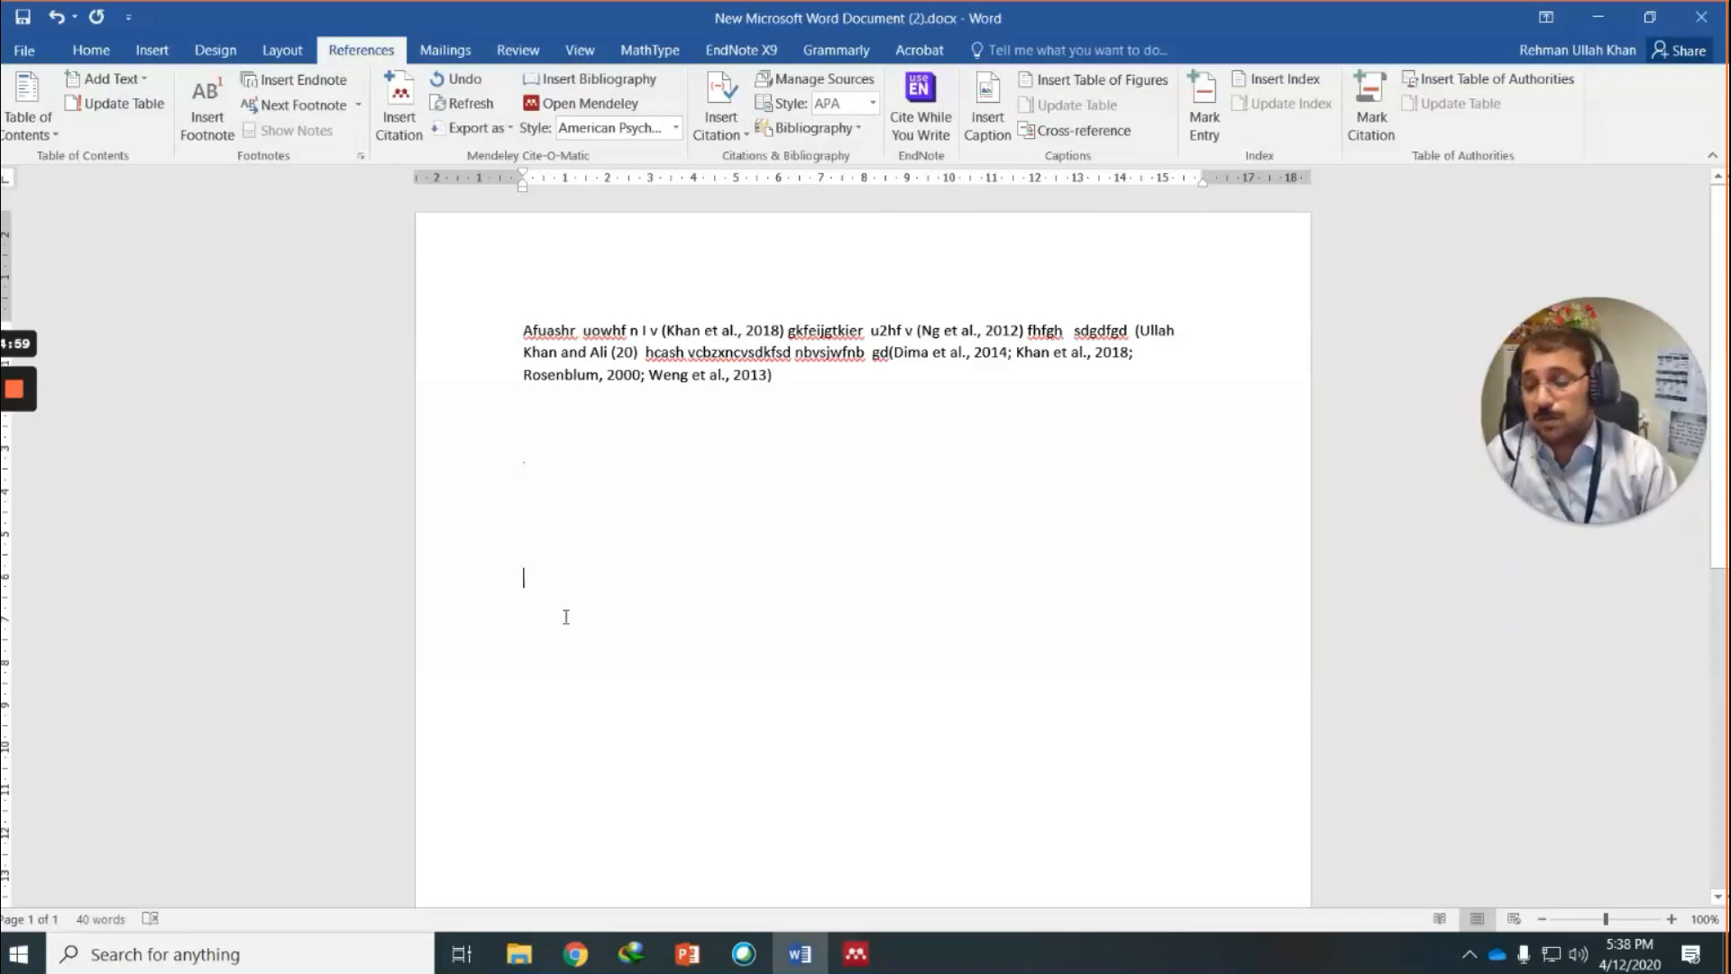
pyautogui.write('Refe')
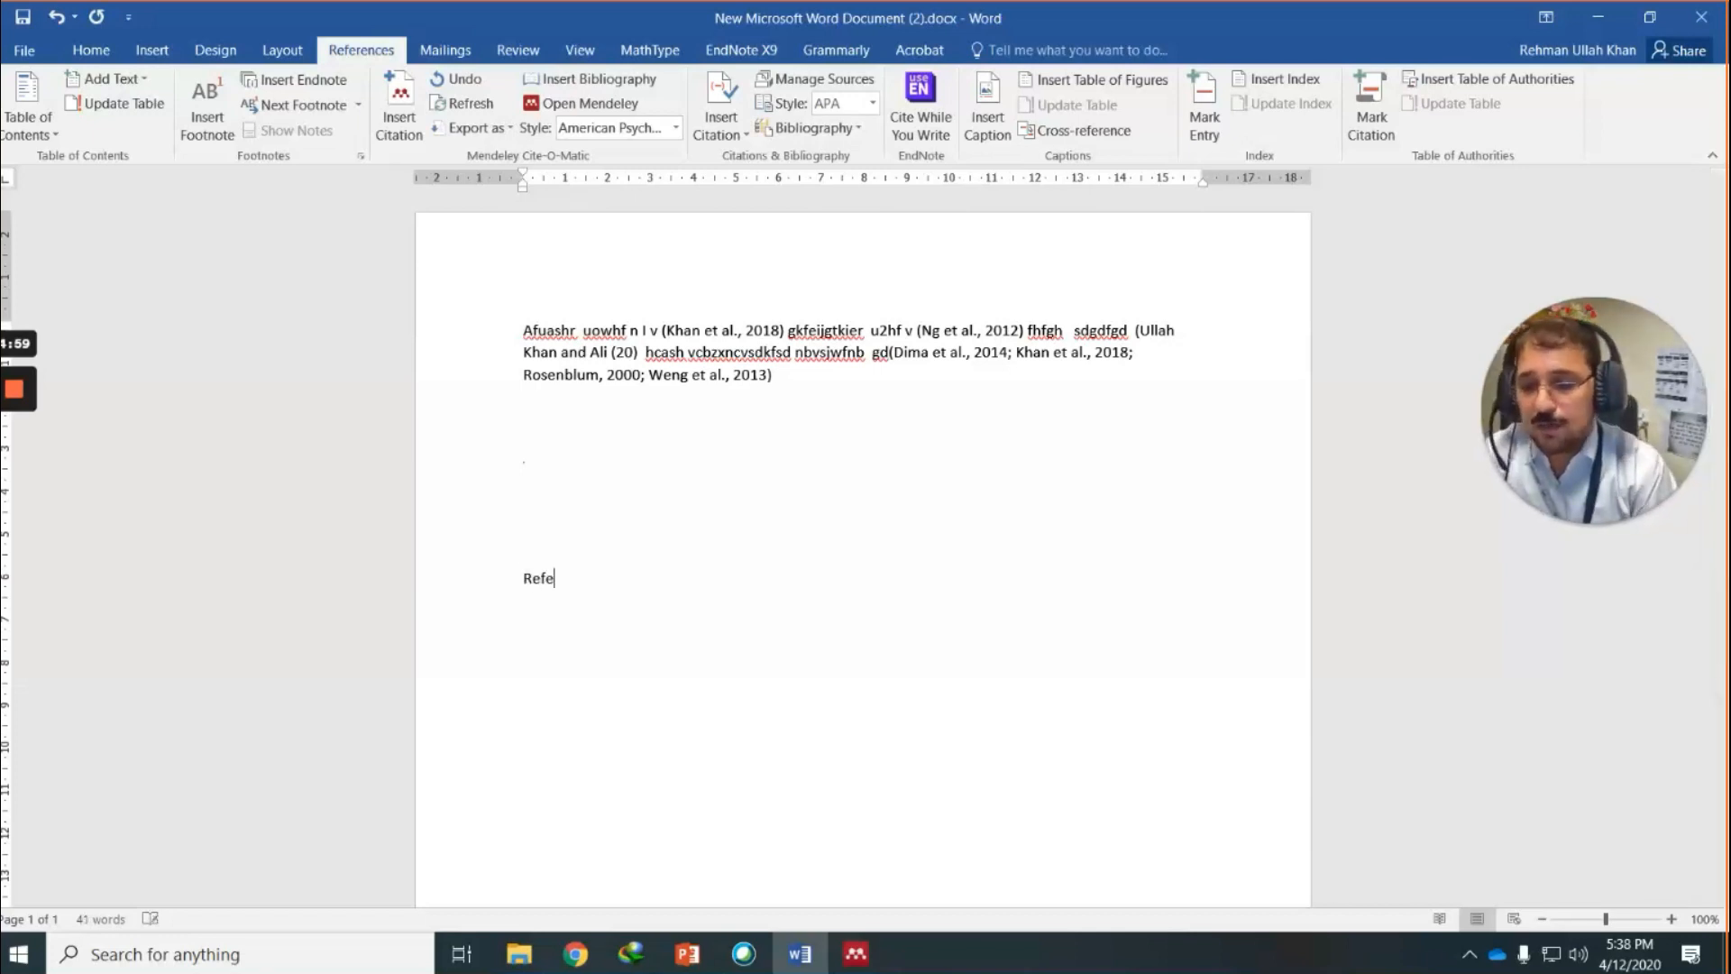
pyautogui.write('rences')
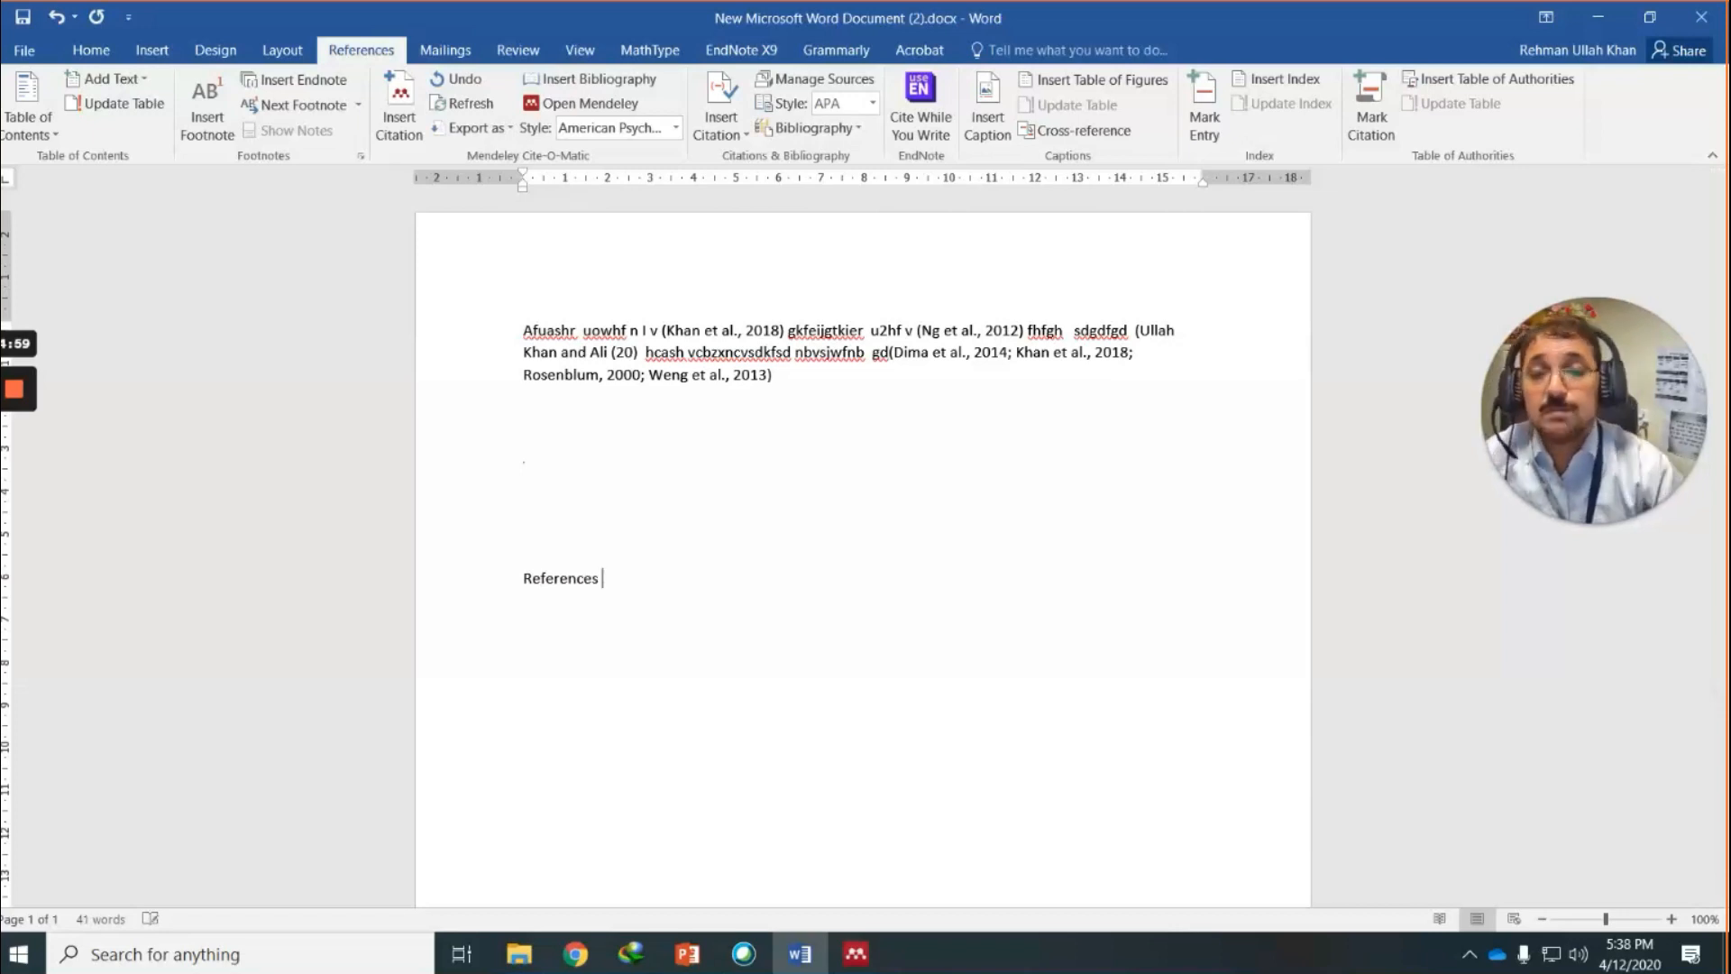
pyautogui.press('Return')
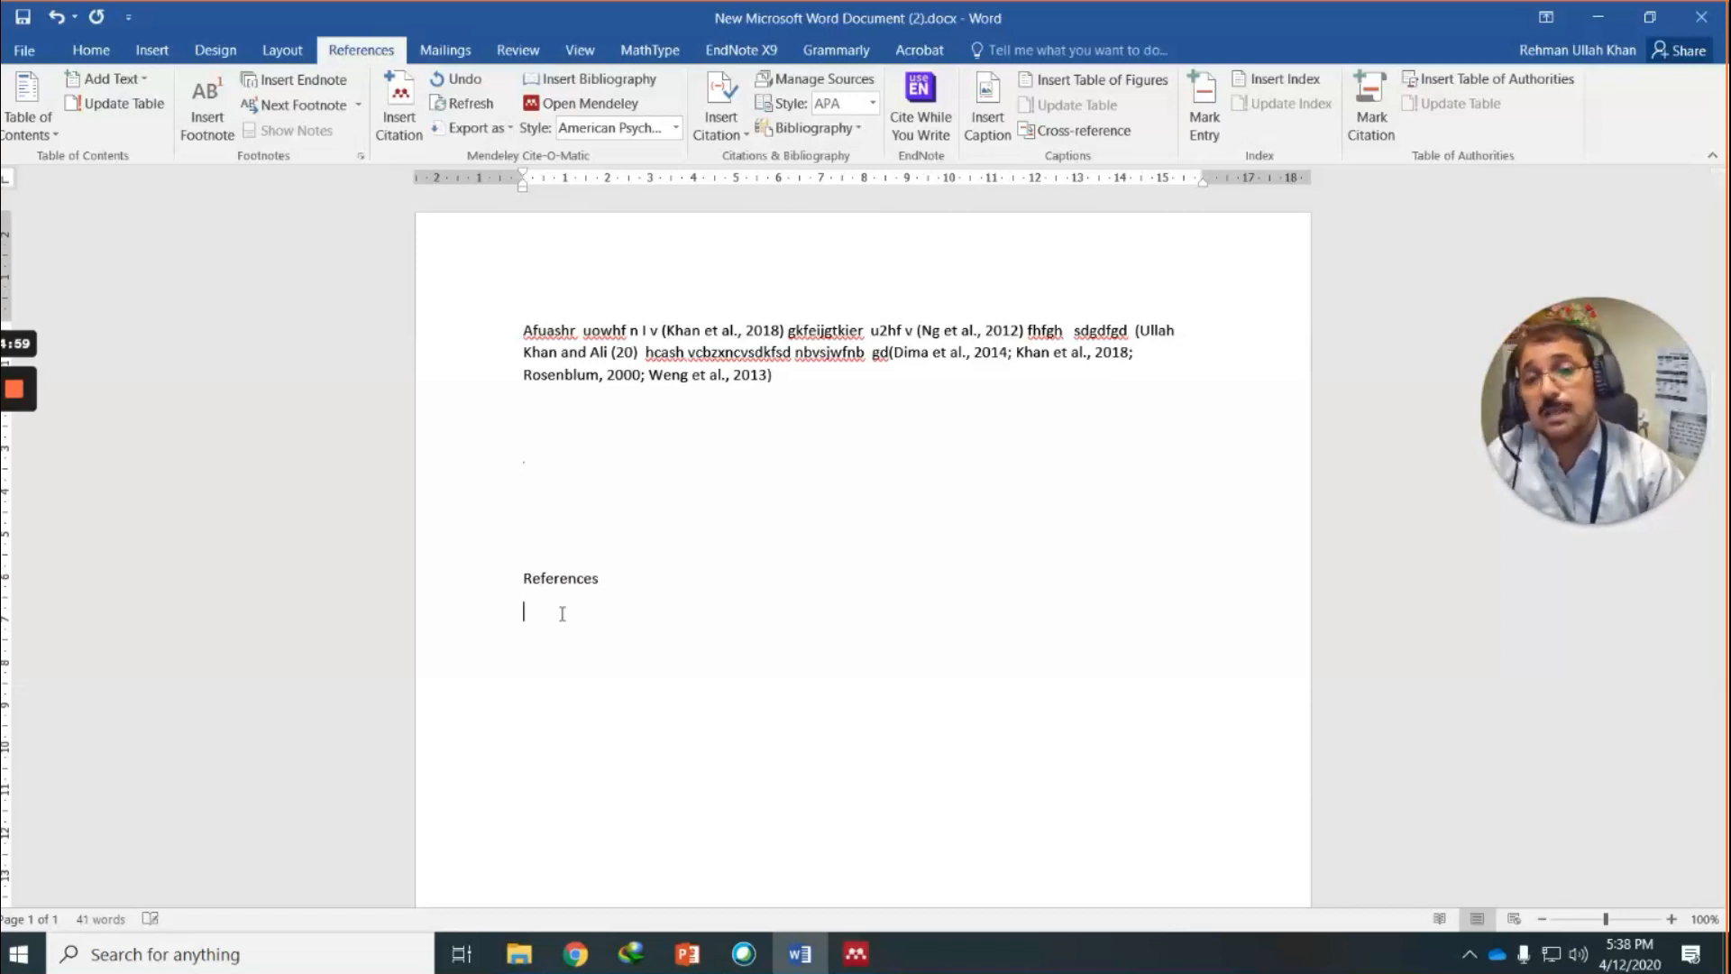
pyautogui.click(616, 80)
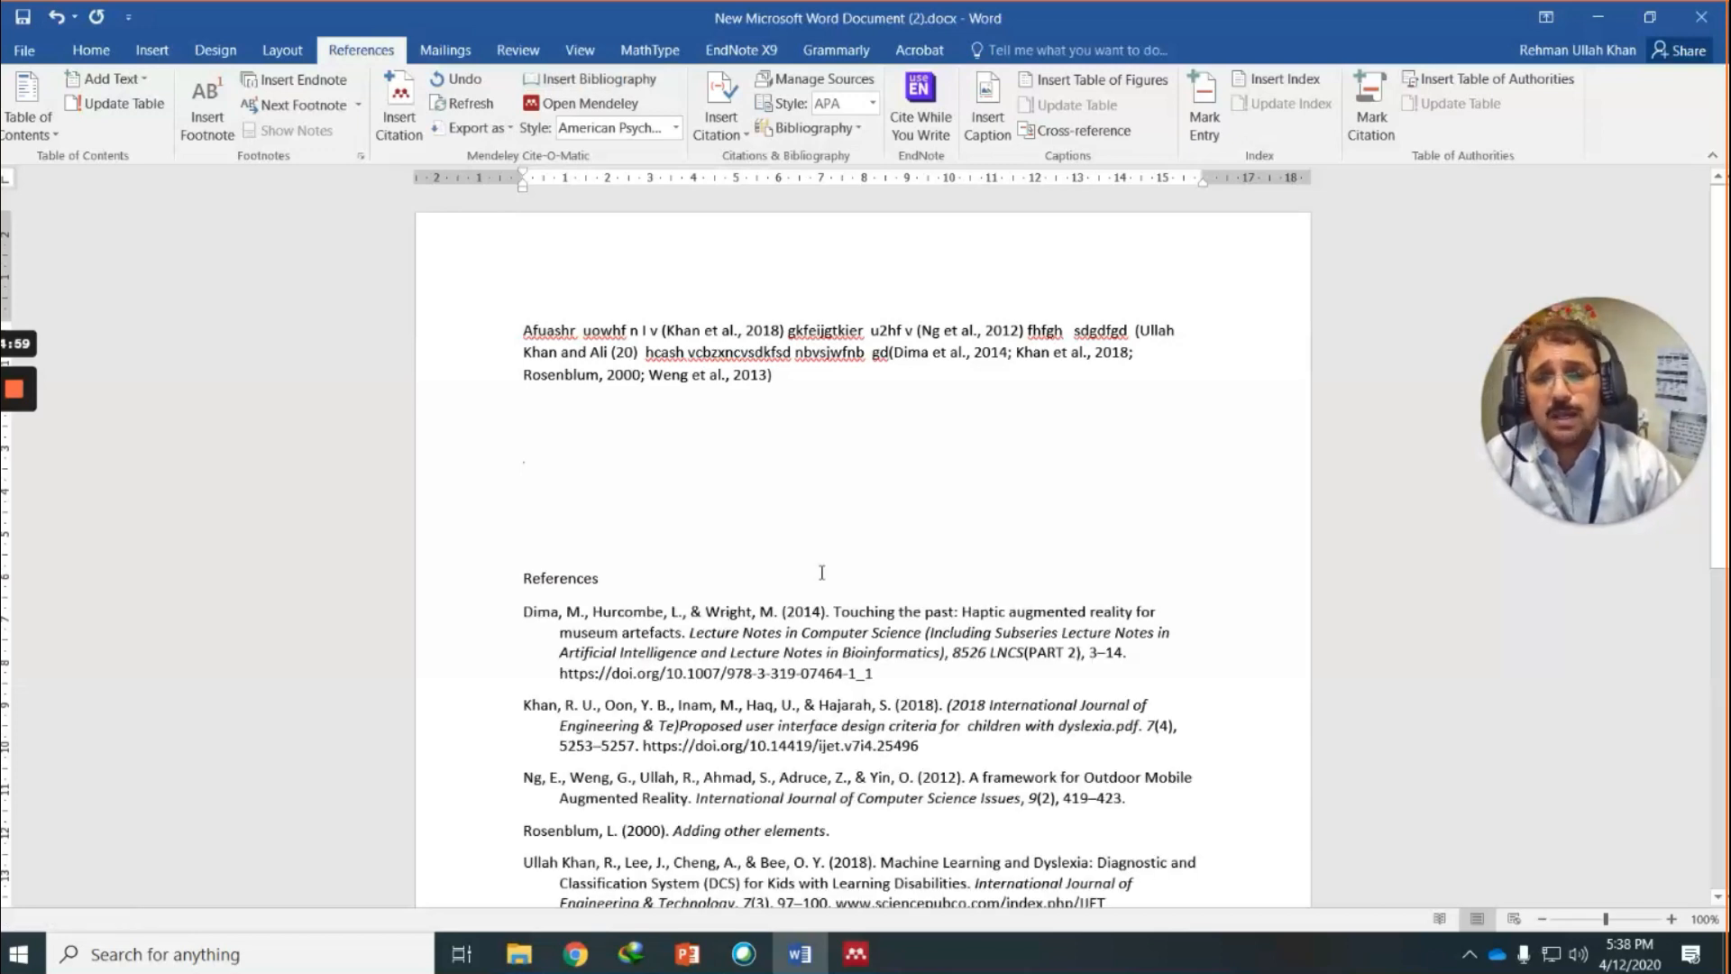
# Review the bibliography entries and compare them with the papers cited in the paragraph.
pyautogui.scroll(-5, 751, 591)
pyautogui.scroll(5, 751, 590)
pyautogui.scroll(-2, 713, 727)
pyautogui.scroll(3, 713, 726)
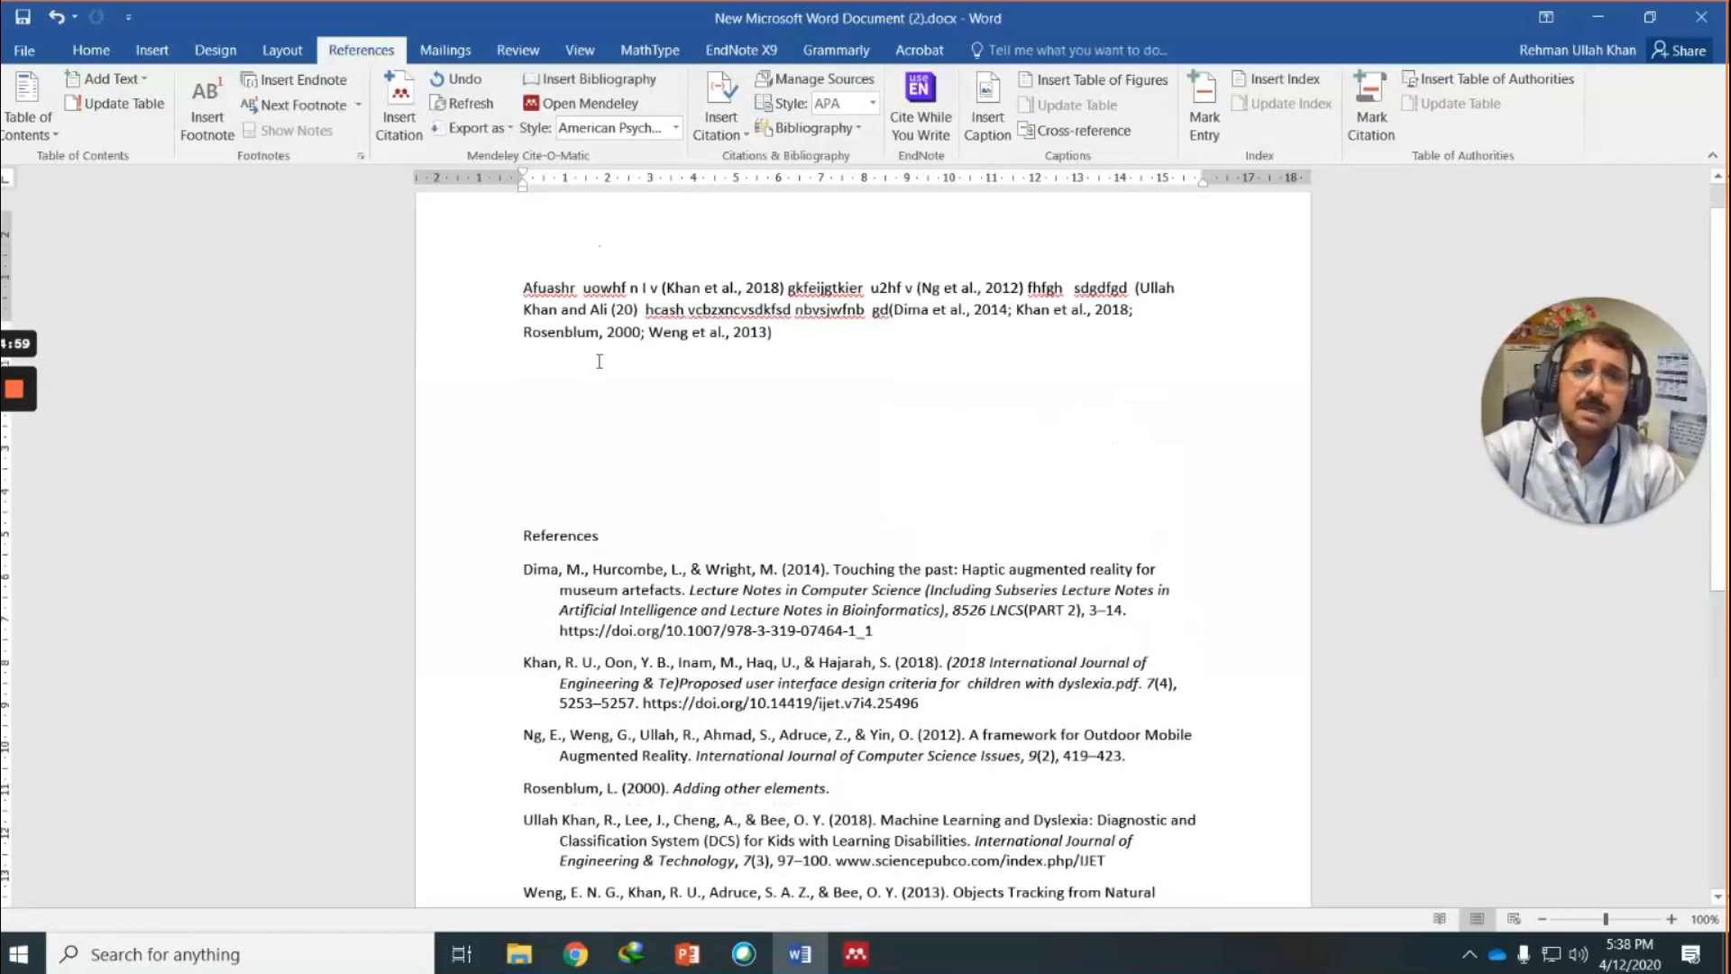
pyautogui.moveTo(520, 320); pyautogui.dragTo(782, 383)
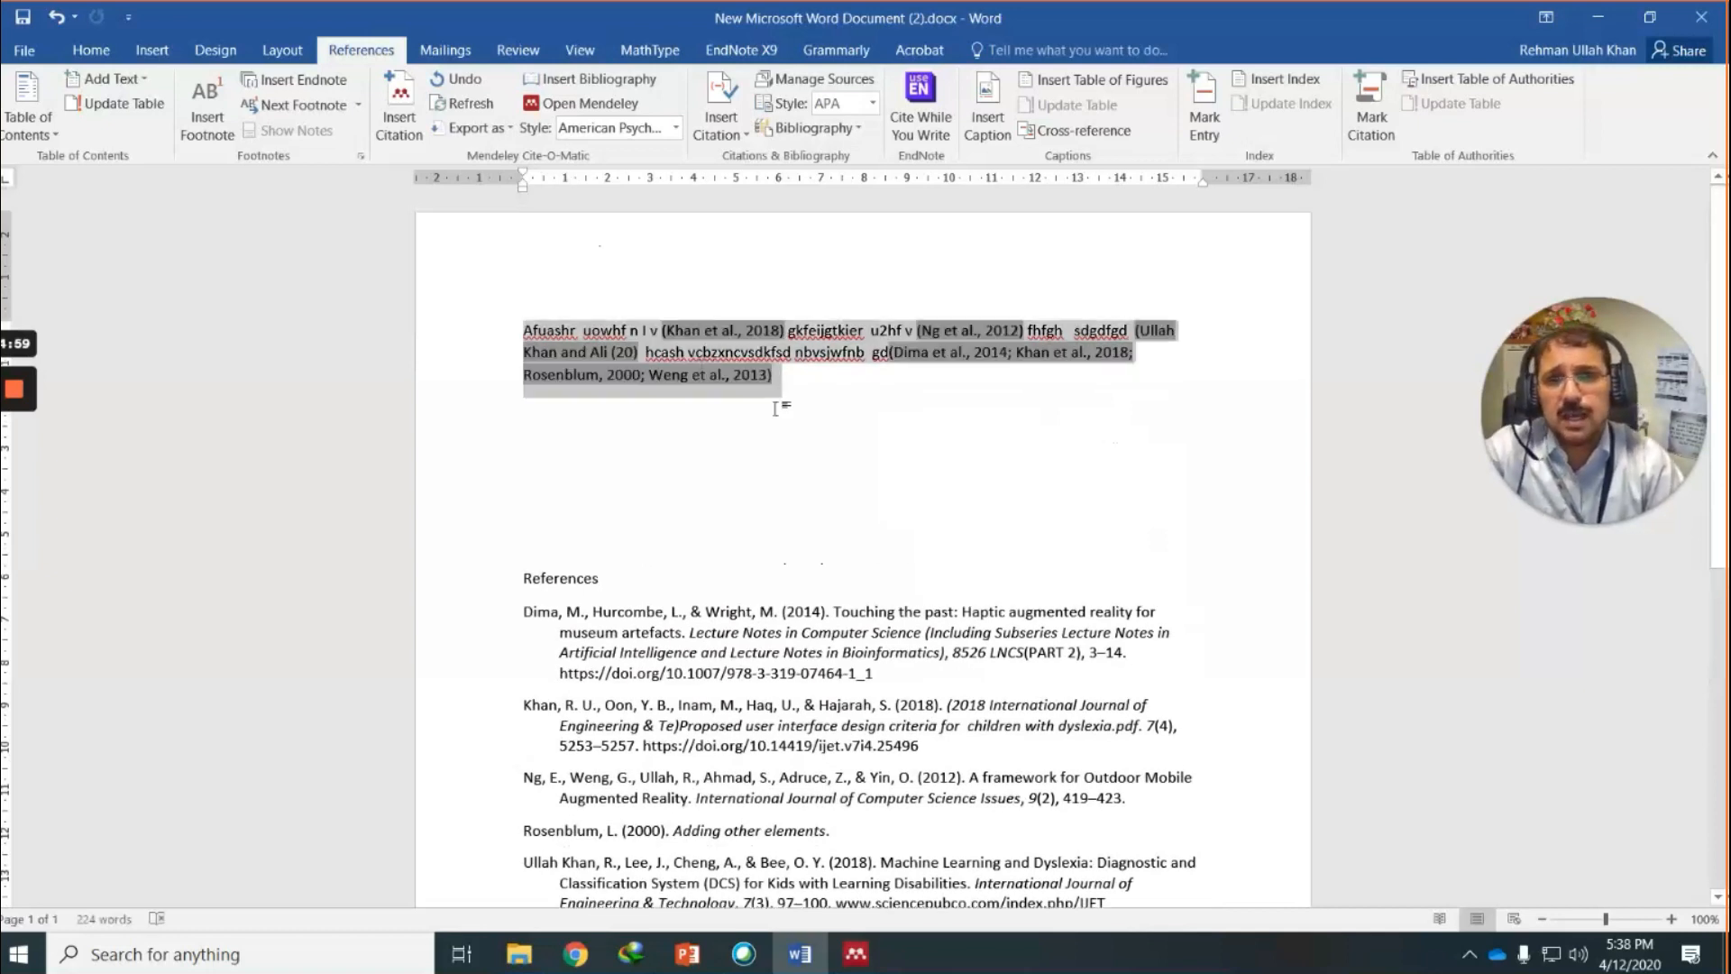
pyautogui.scroll(-3, 721, 479)
pyautogui.click(721, 476)
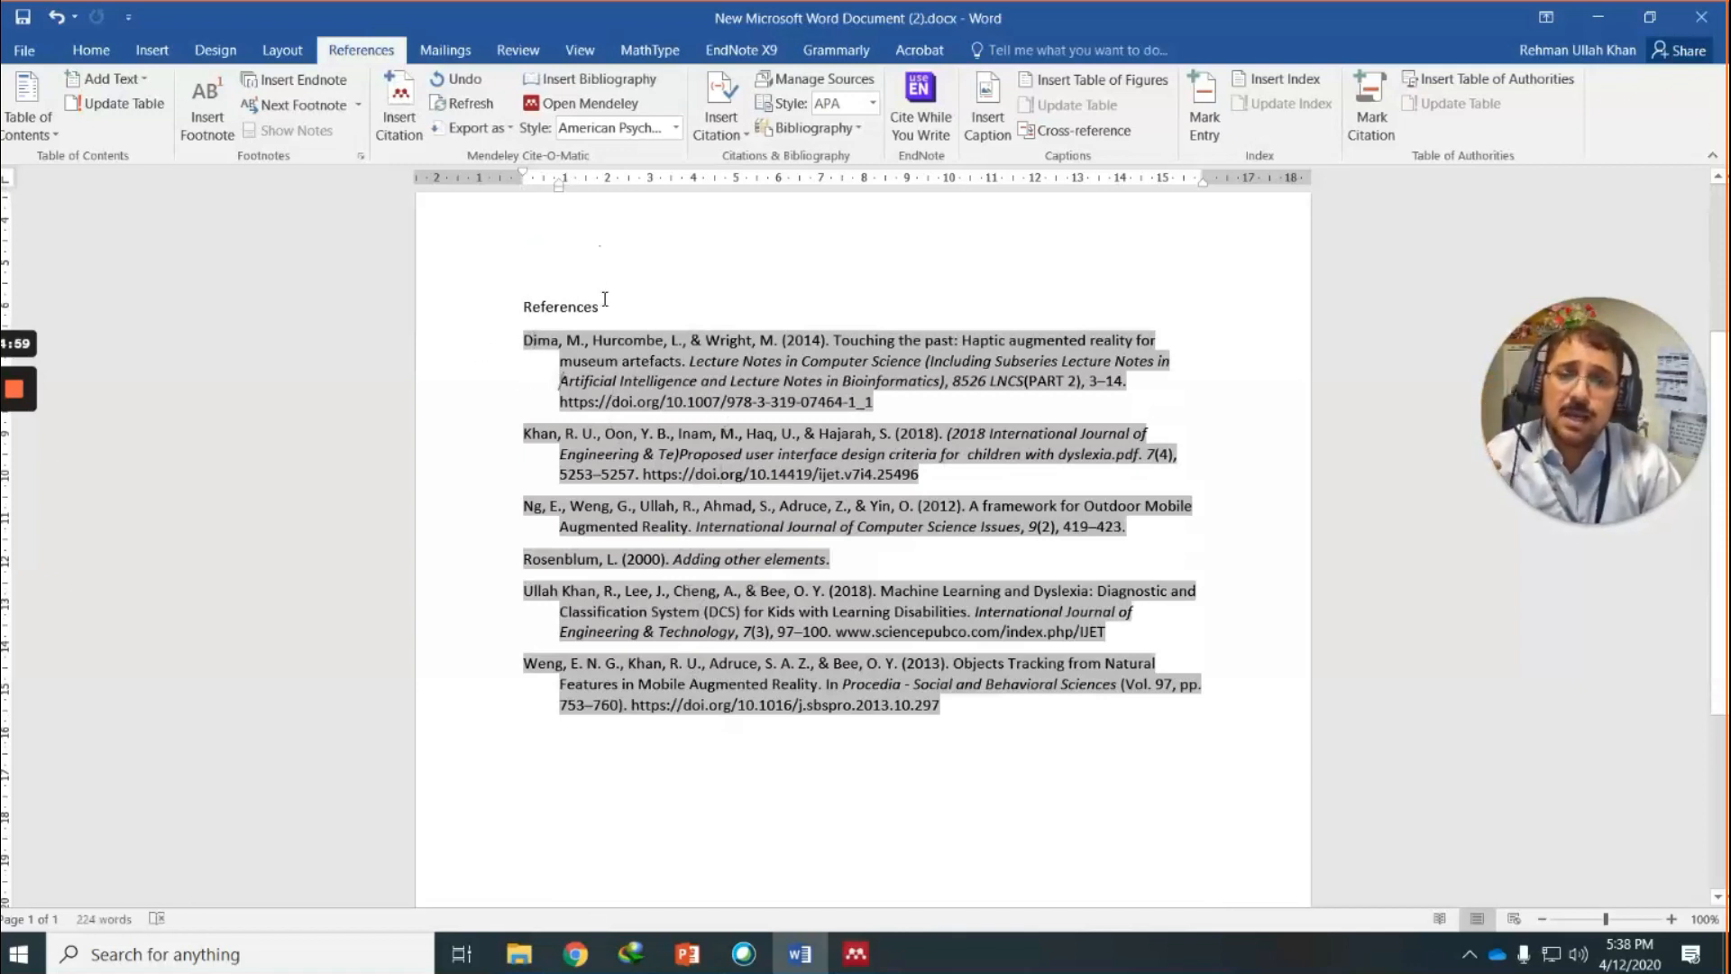
# Change the document's Mendeley citation style to IEEE.
pyautogui.scroll(2, 622, 383)
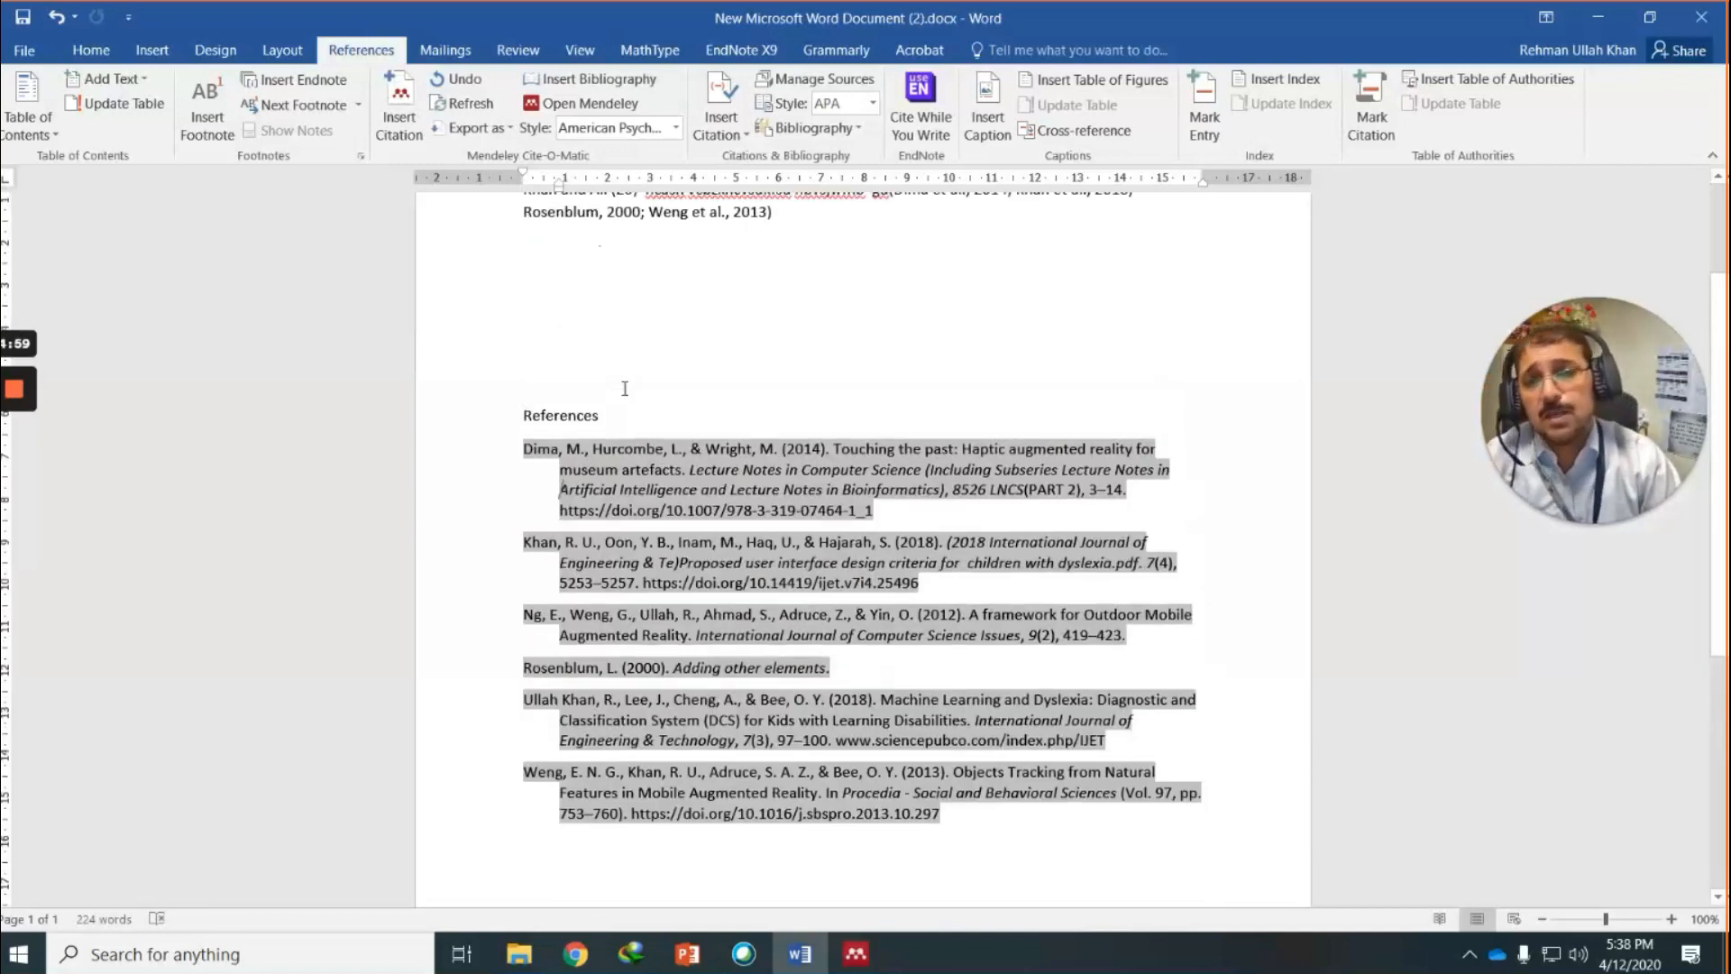
pyautogui.scroll(2, 624, 387)
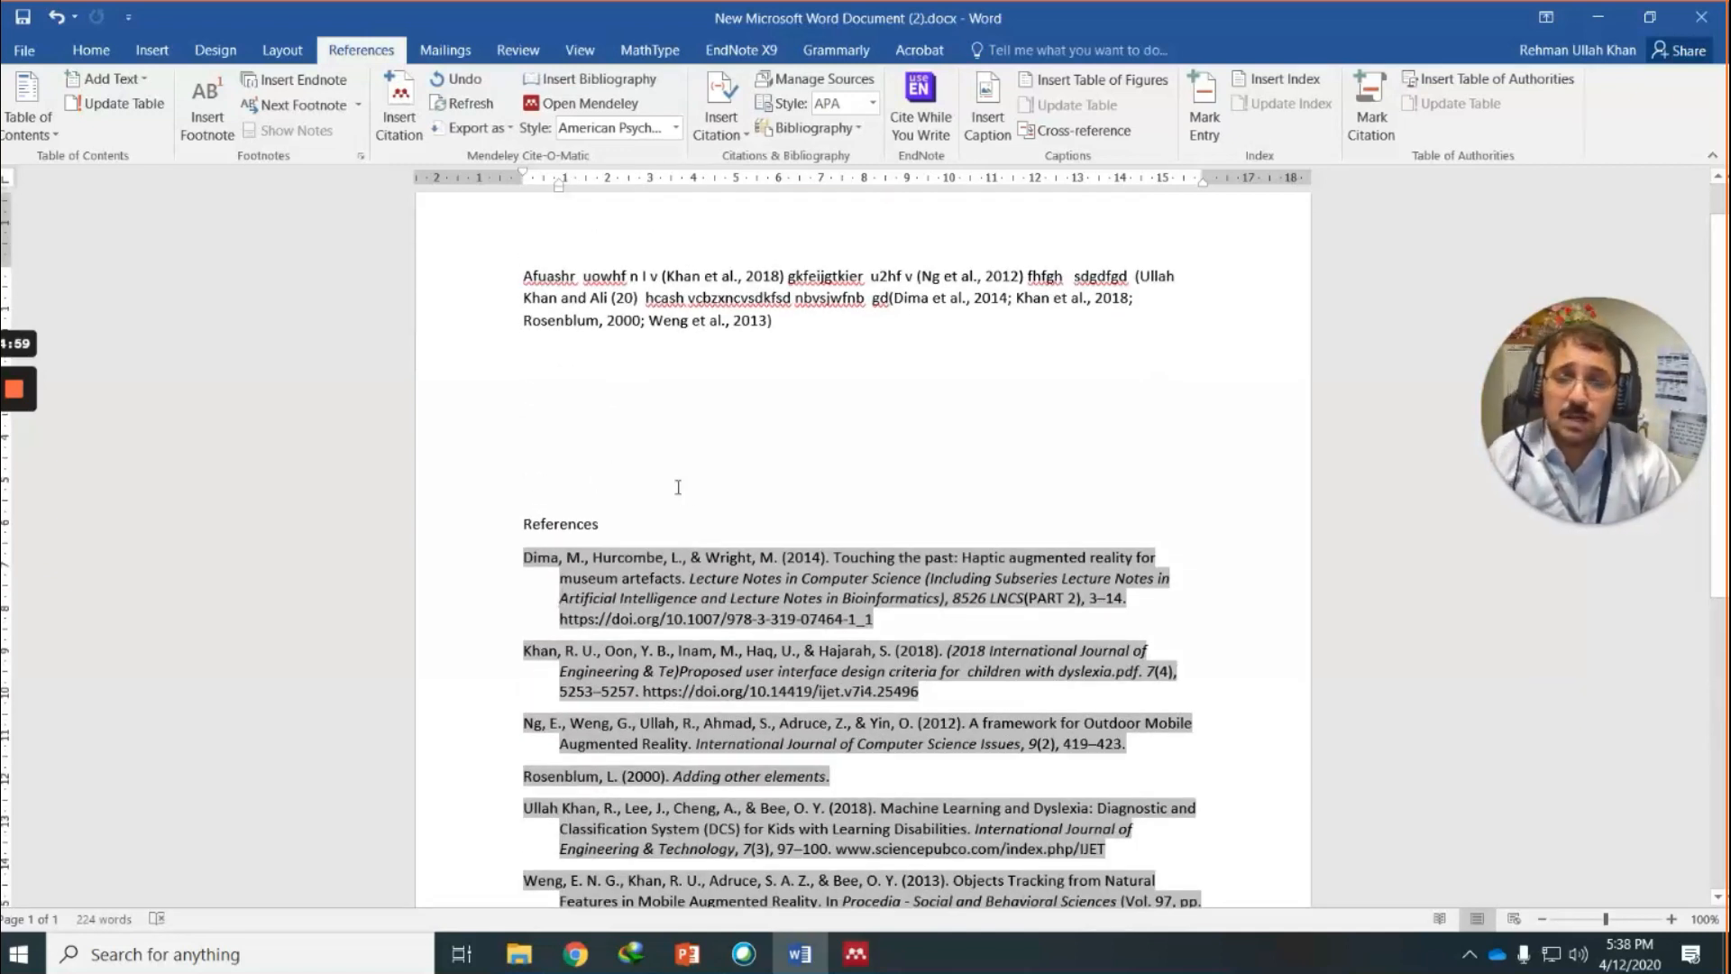
pyautogui.scroll(1, 678, 487)
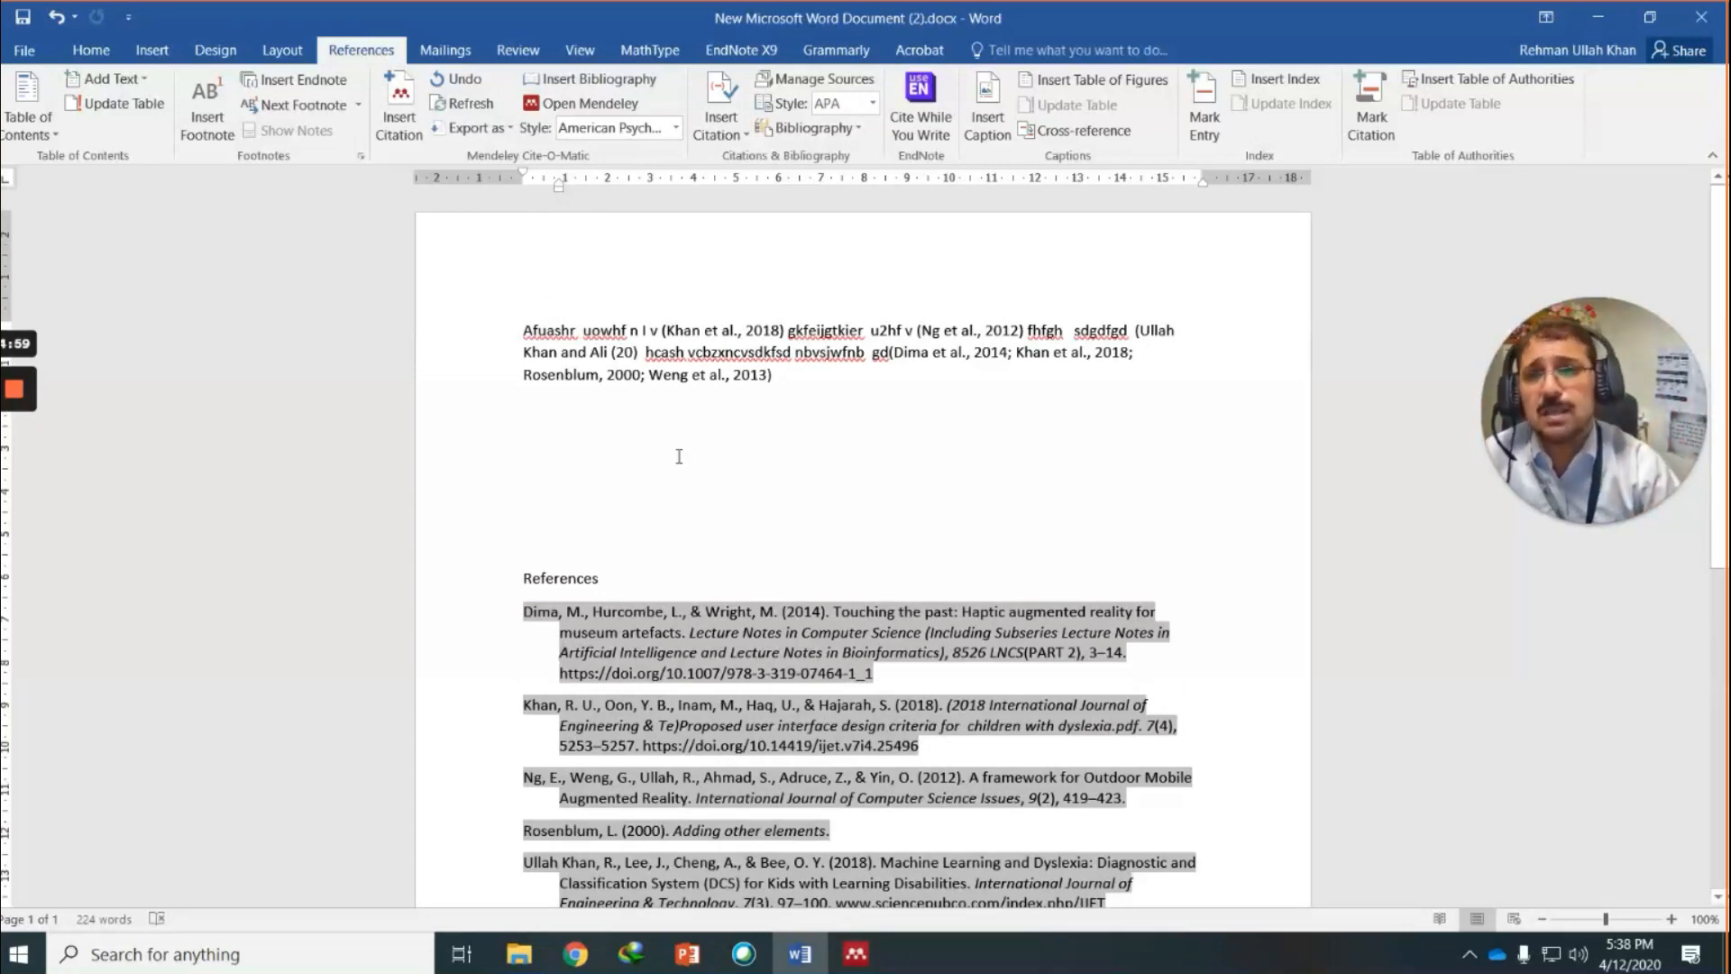
pyautogui.click(677, 129)
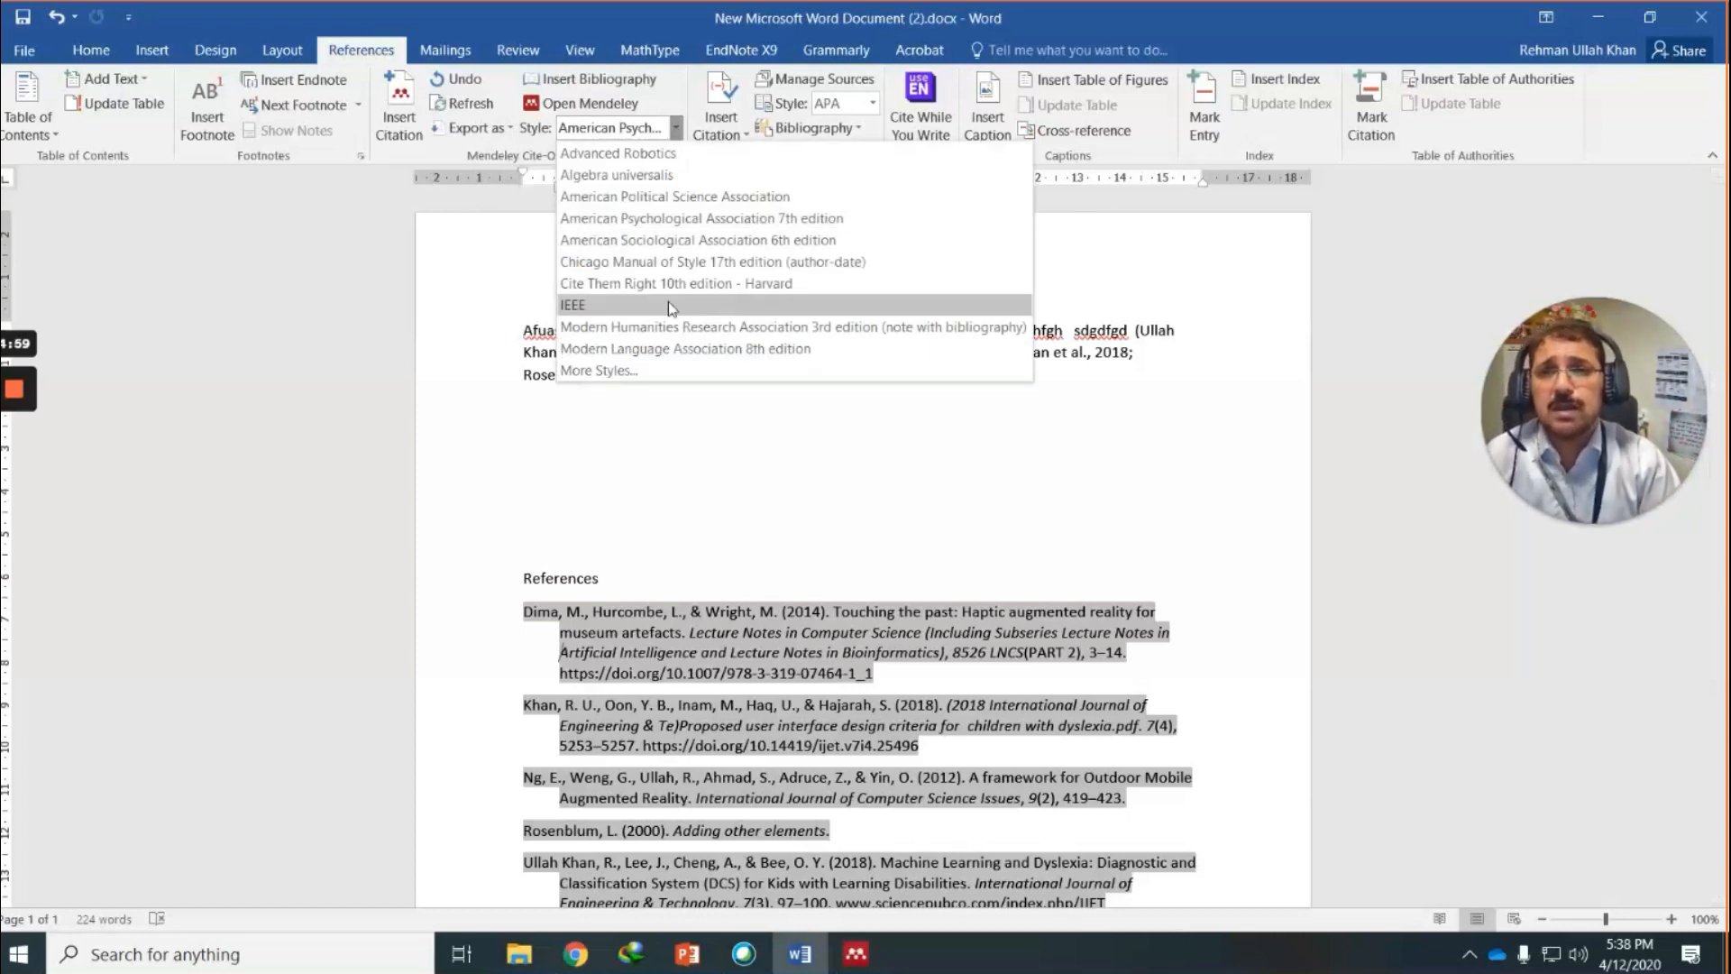
pyautogui.click(620, 306)
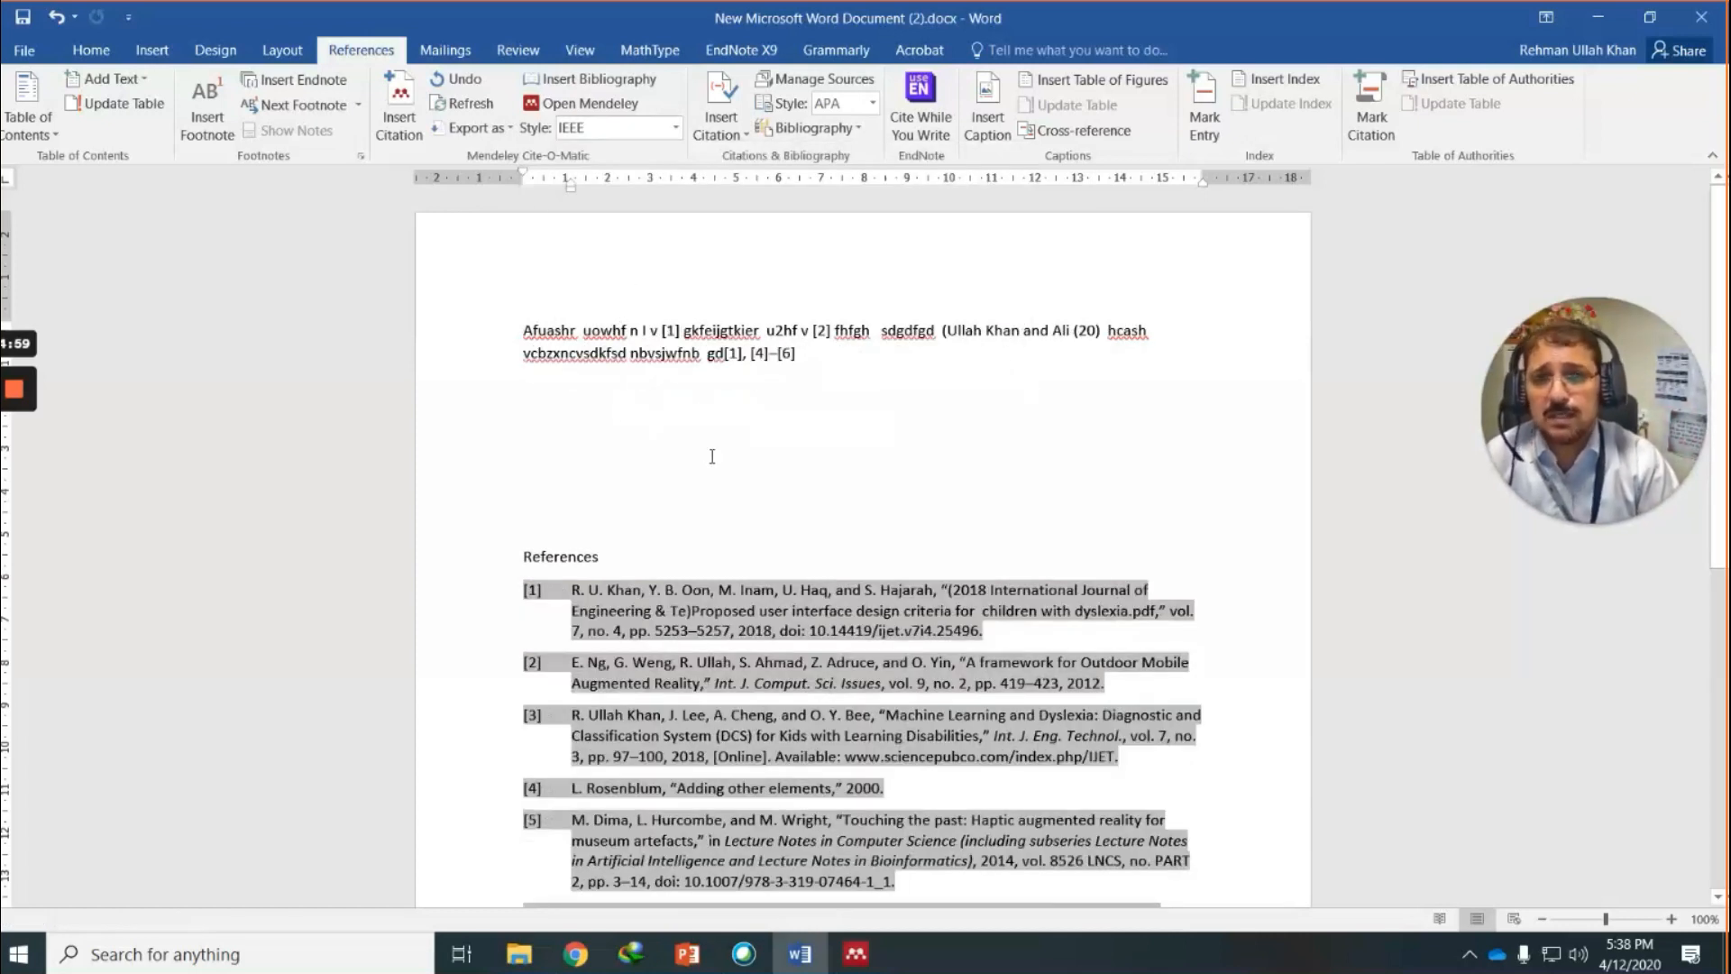
# Compare the bracketed citation numbers in the paragraph with the numbered entries in the reference list.
pyautogui.click(817, 331)
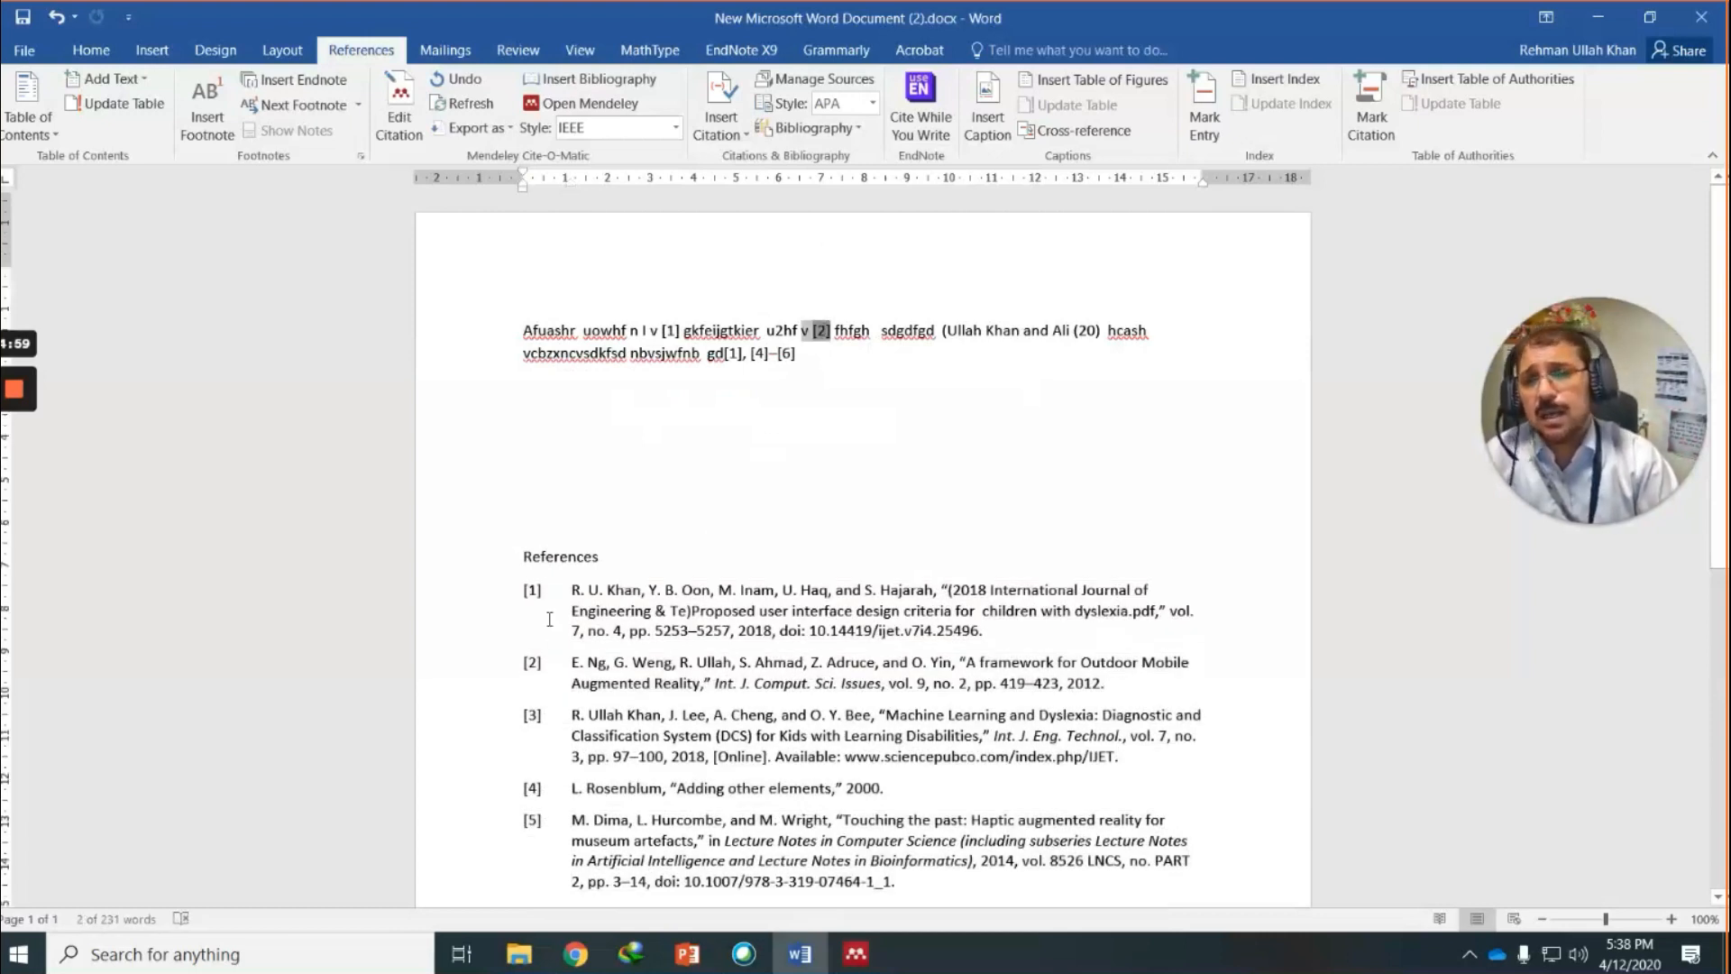
pyautogui.scroll(-2, 547, 607)
pyautogui.scroll(-3, 548, 606)
pyautogui.scroll(4, 550, 586)
pyautogui.scroll(-3, 553, 568)
pyautogui.scroll(1, 555, 556)
pyautogui.scroll(2, 556, 556)
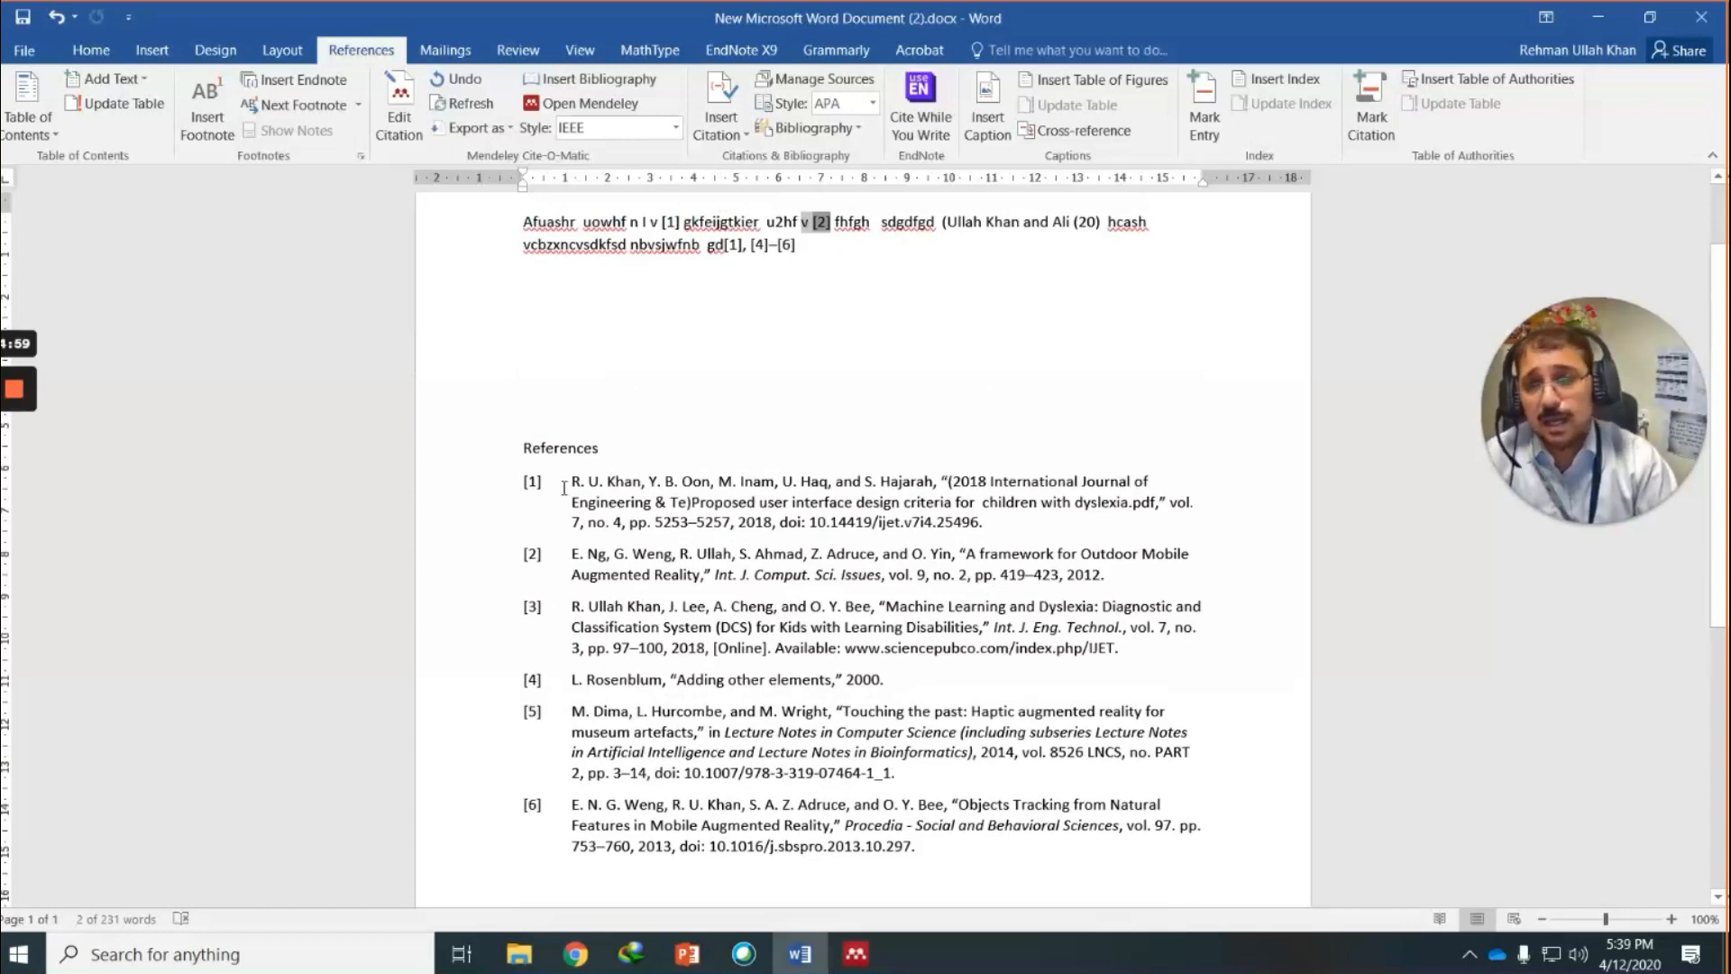
pyautogui.scroll(2, 526, 628)
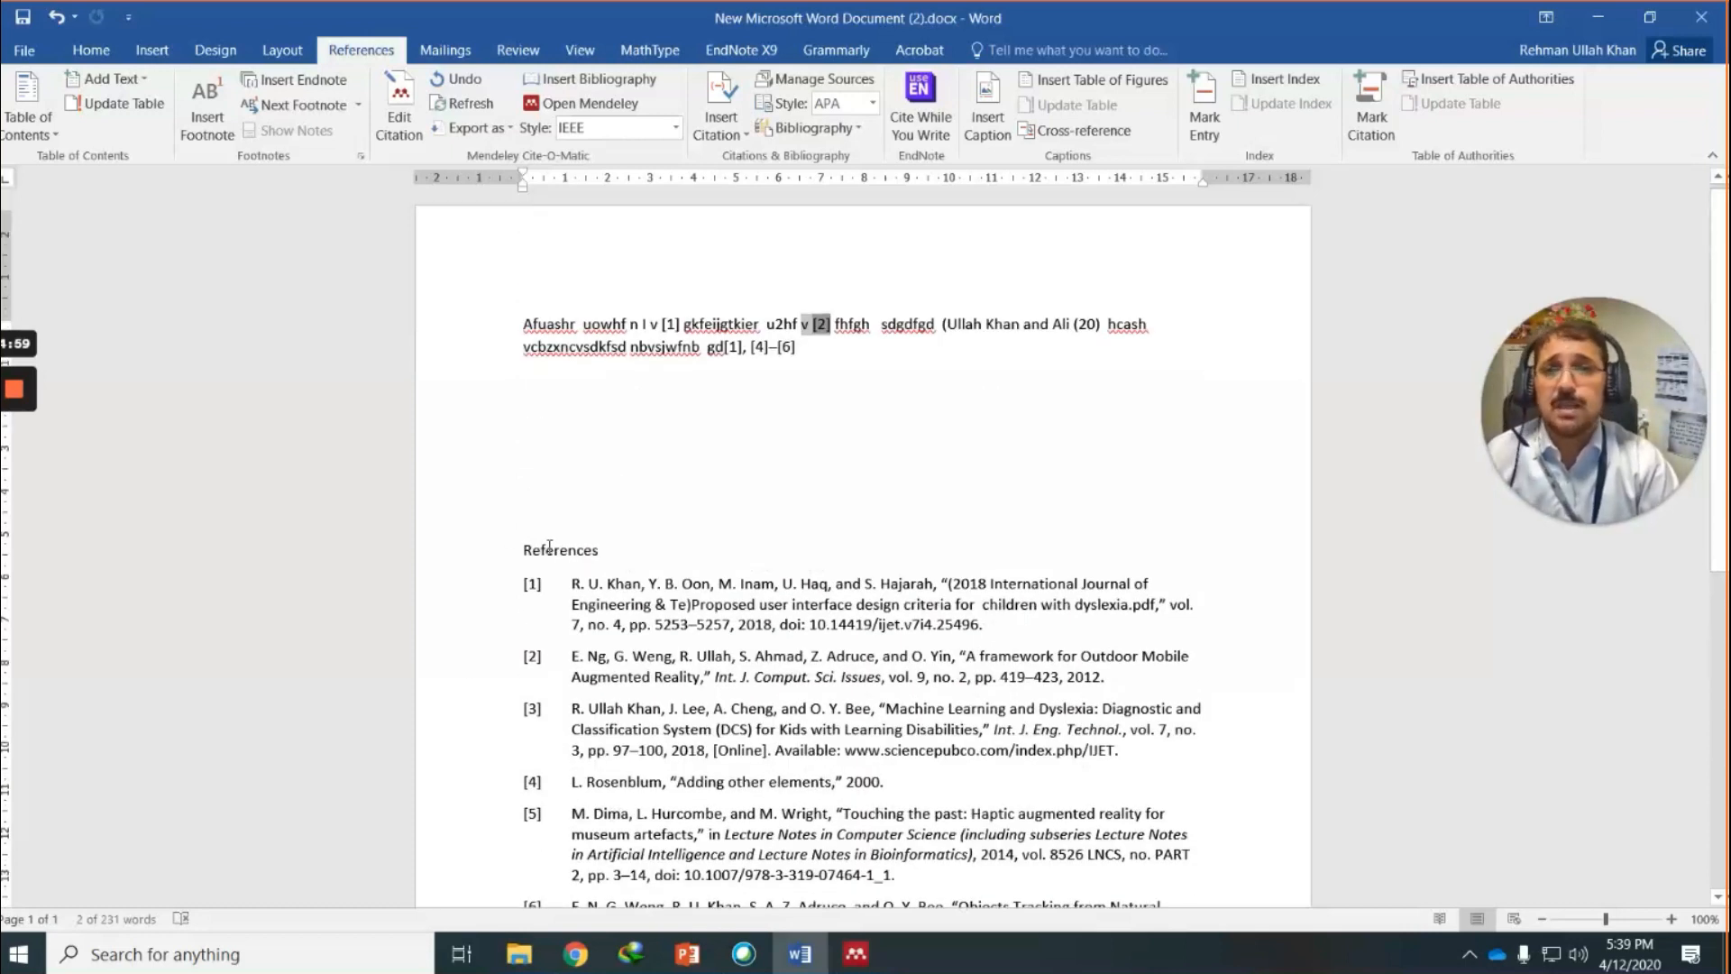
pyautogui.click(676, 127)
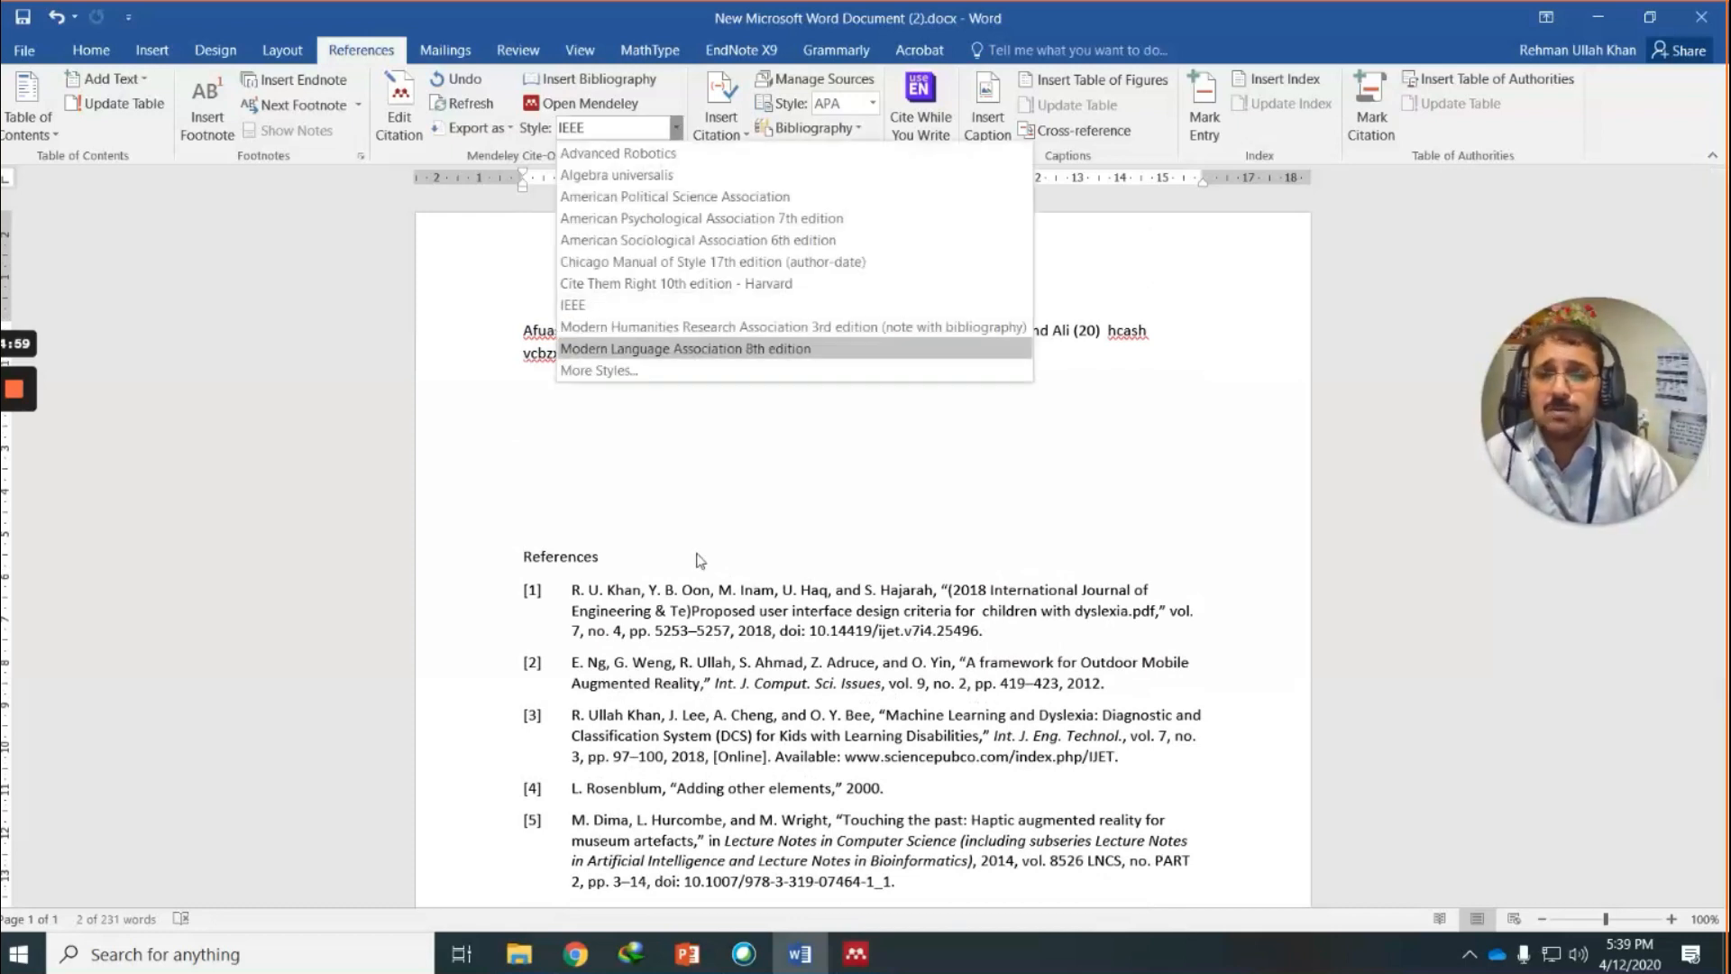
pyautogui.click(701, 512)
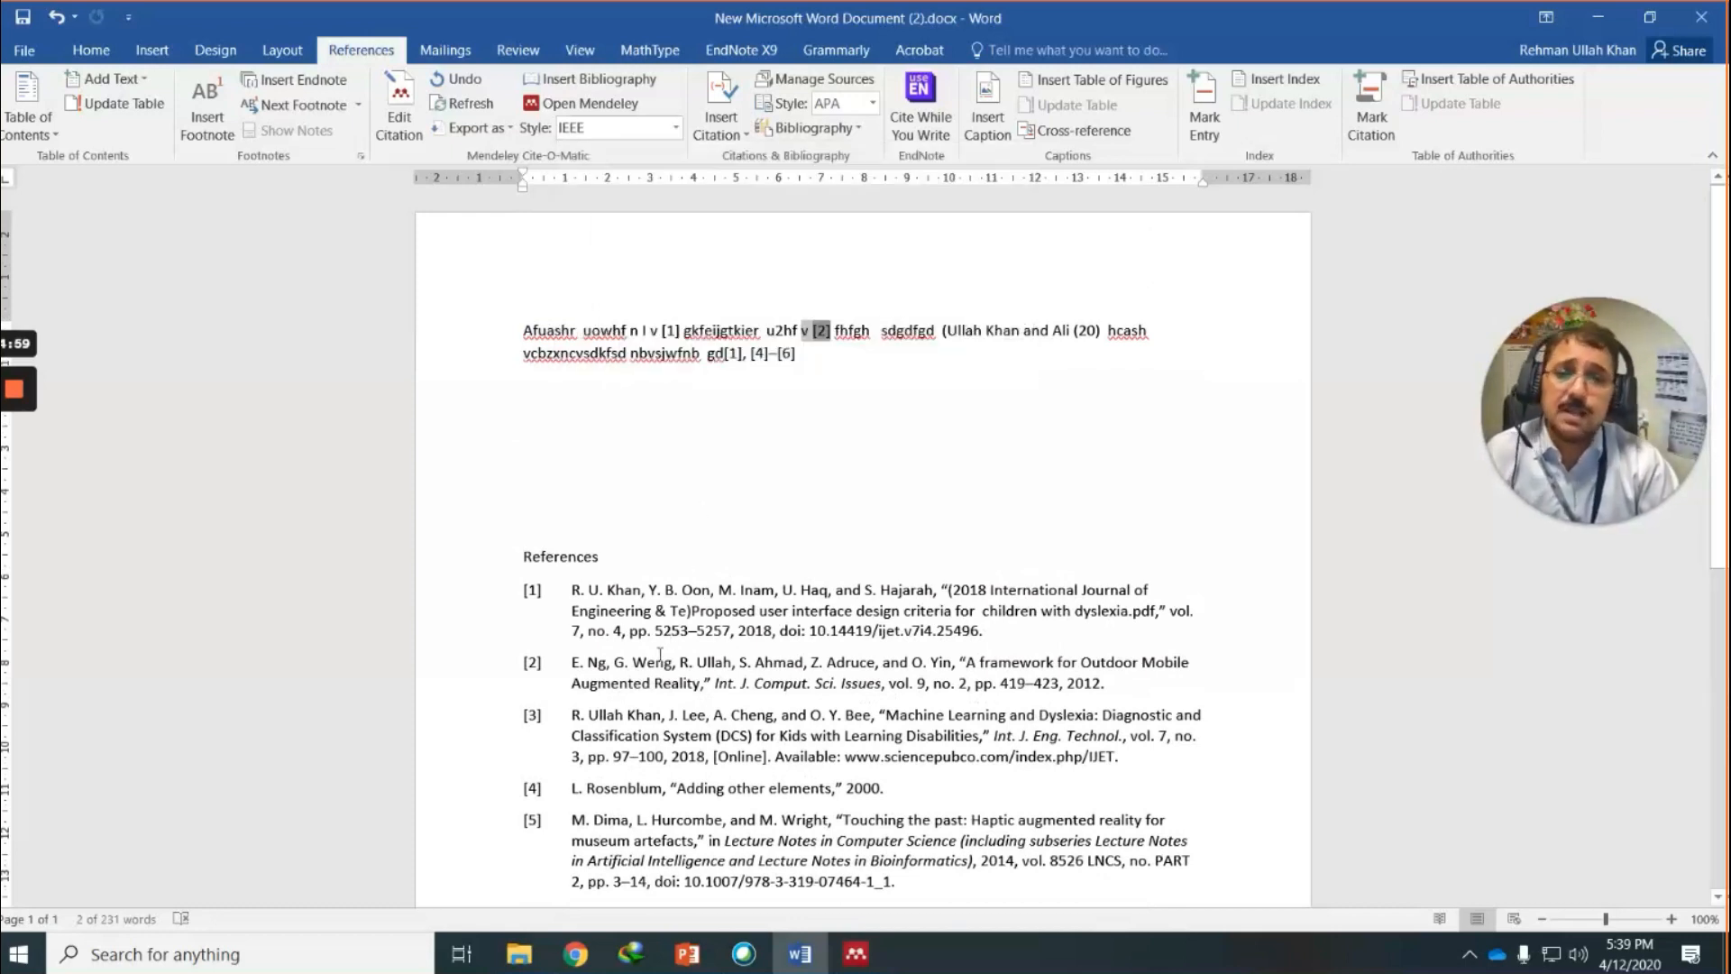
pyautogui.scroll(-4, 667, 644)
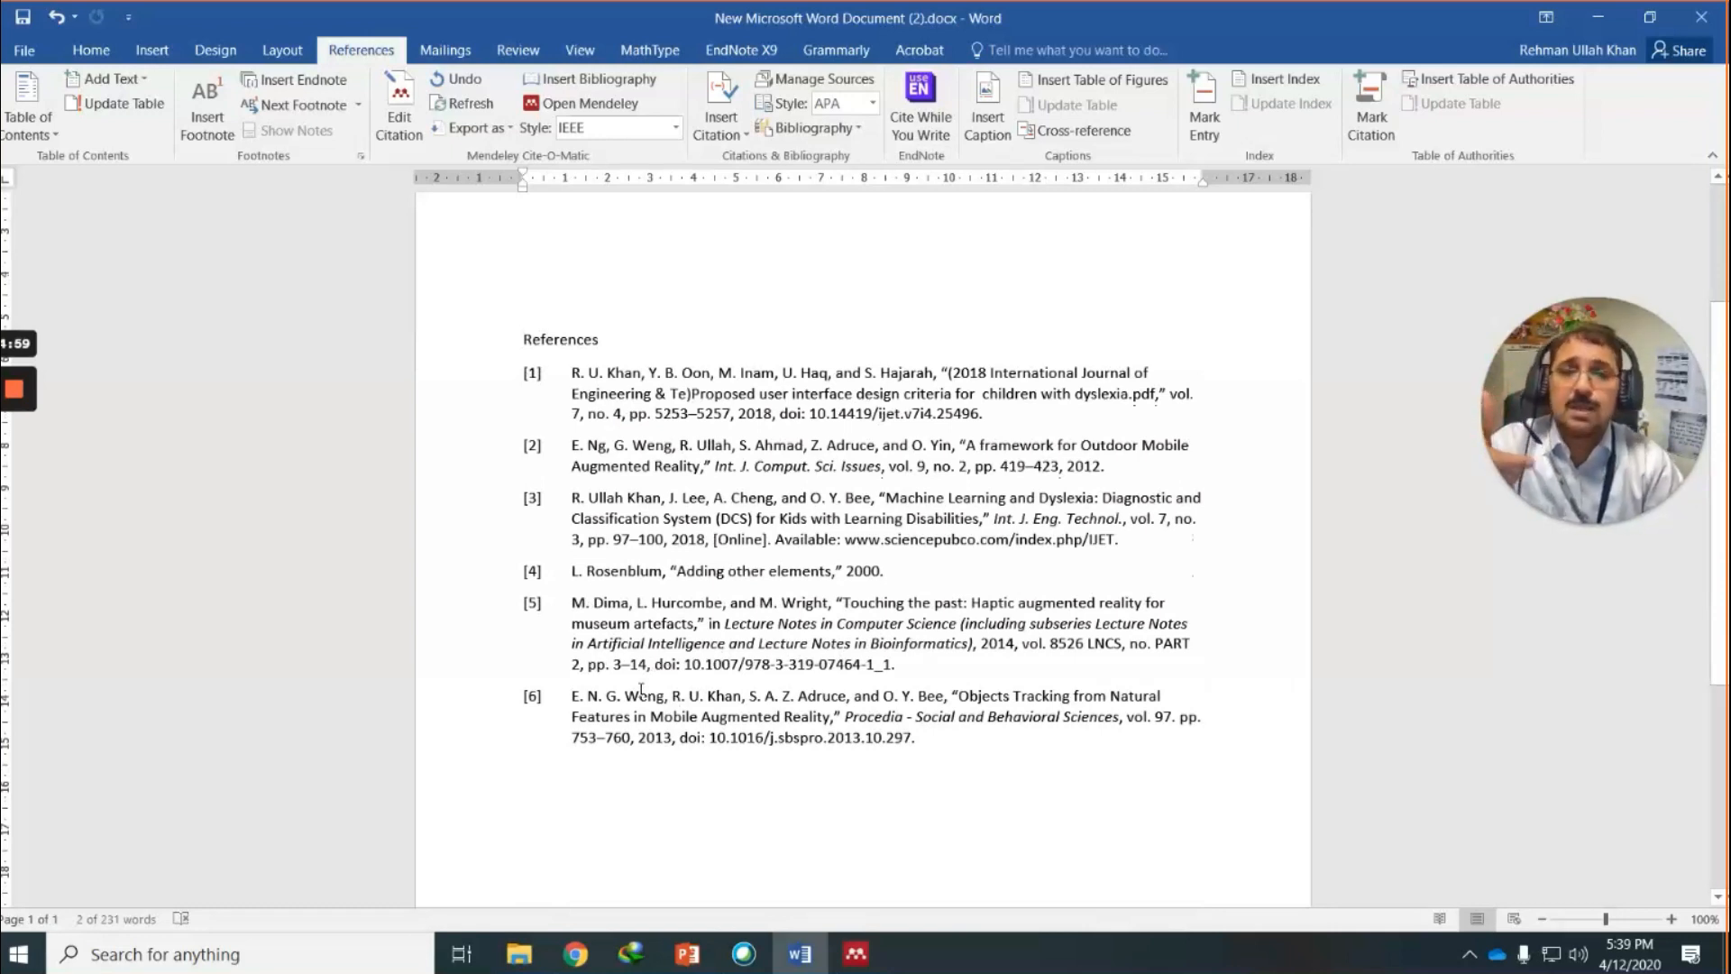
pyautogui.scroll(4, 542, 690)
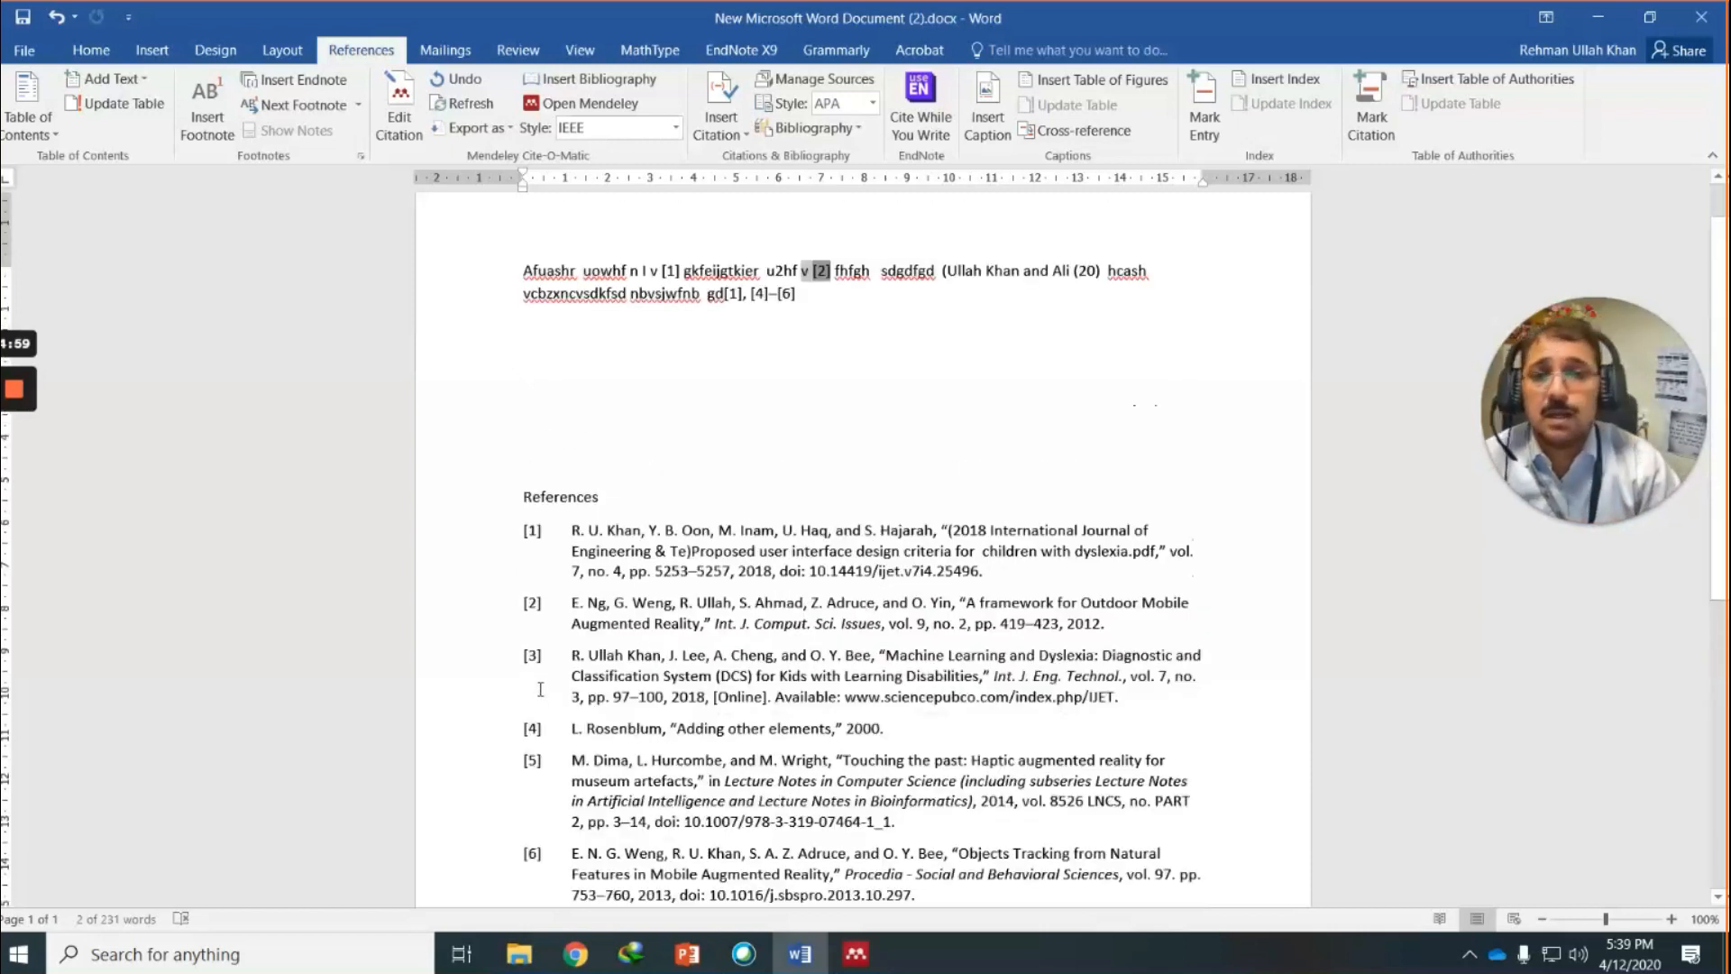
# Try the Advanced Robotics citation style, then set the style back to American Psychological Association 7th edition and check the reference list.
pyautogui.click(674, 132)
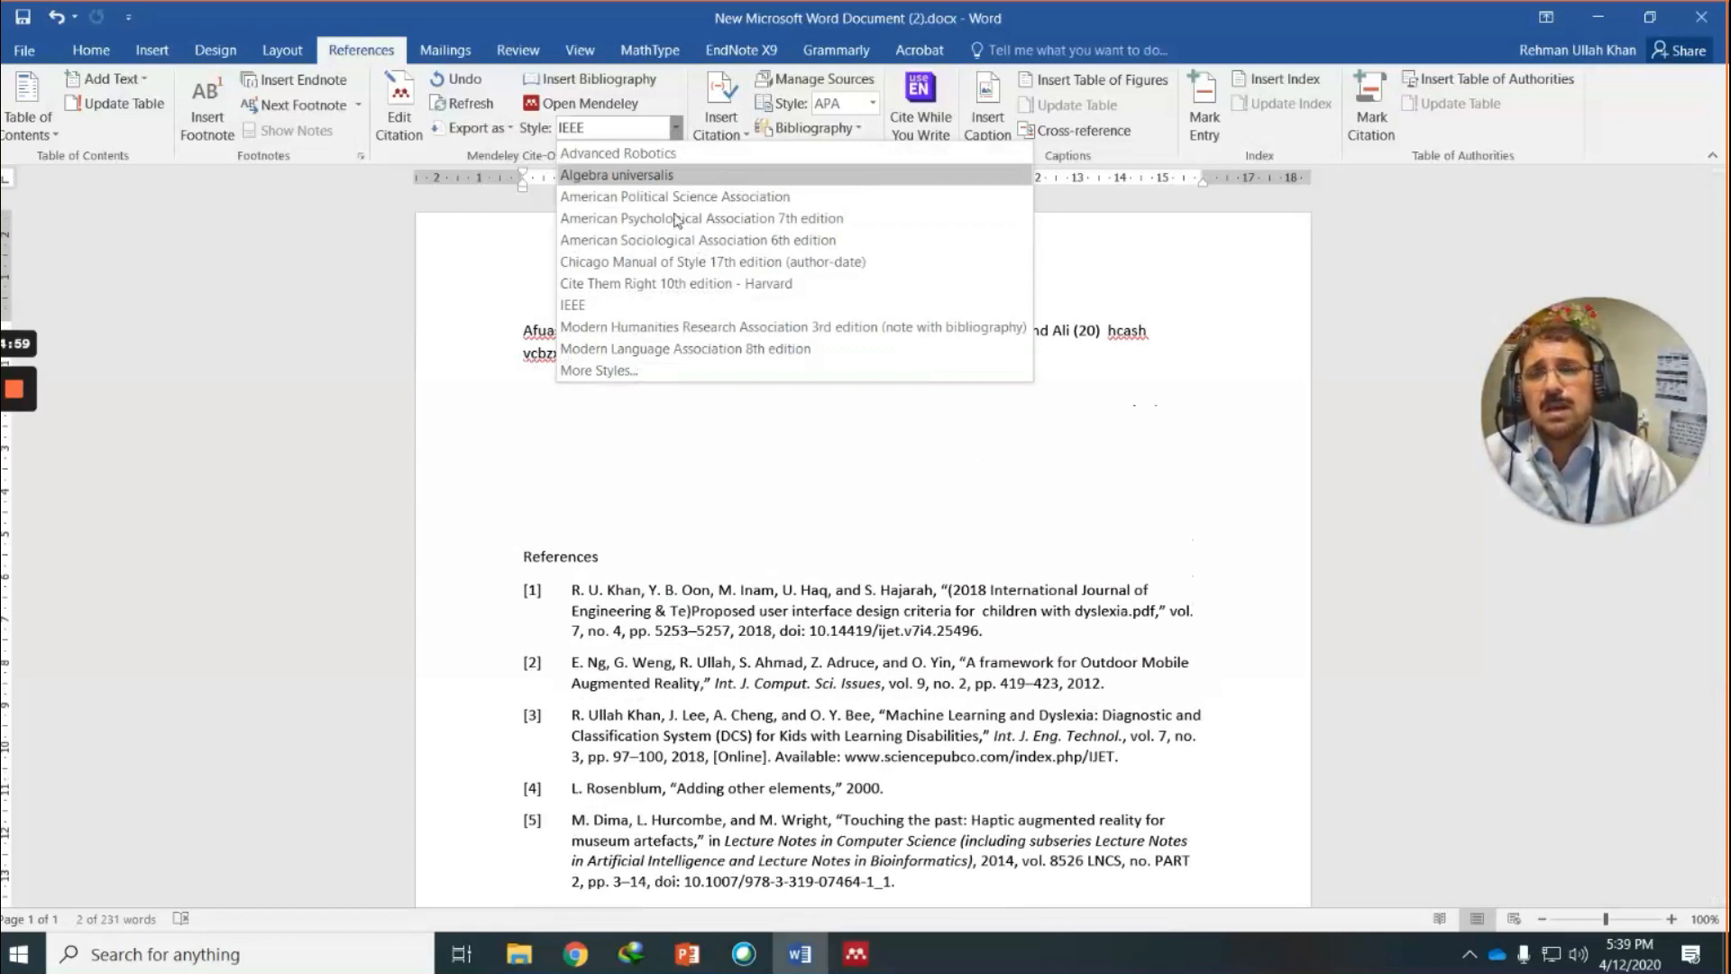
pyautogui.click(678, 153)
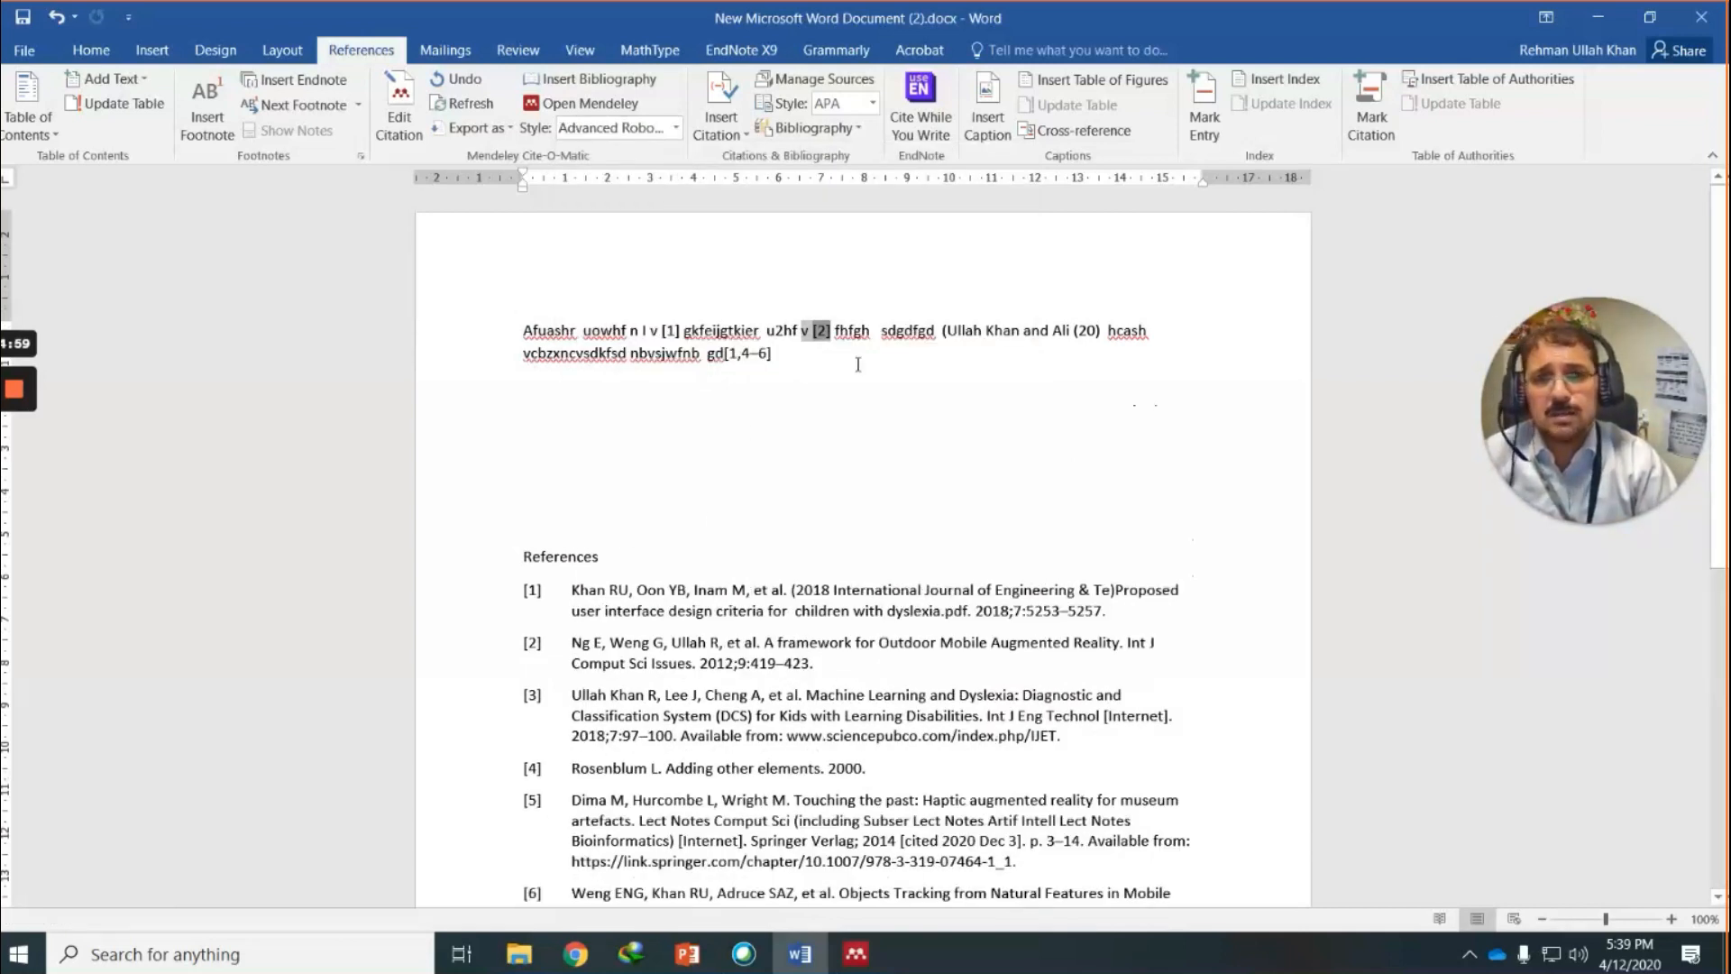
pyautogui.click(676, 128)
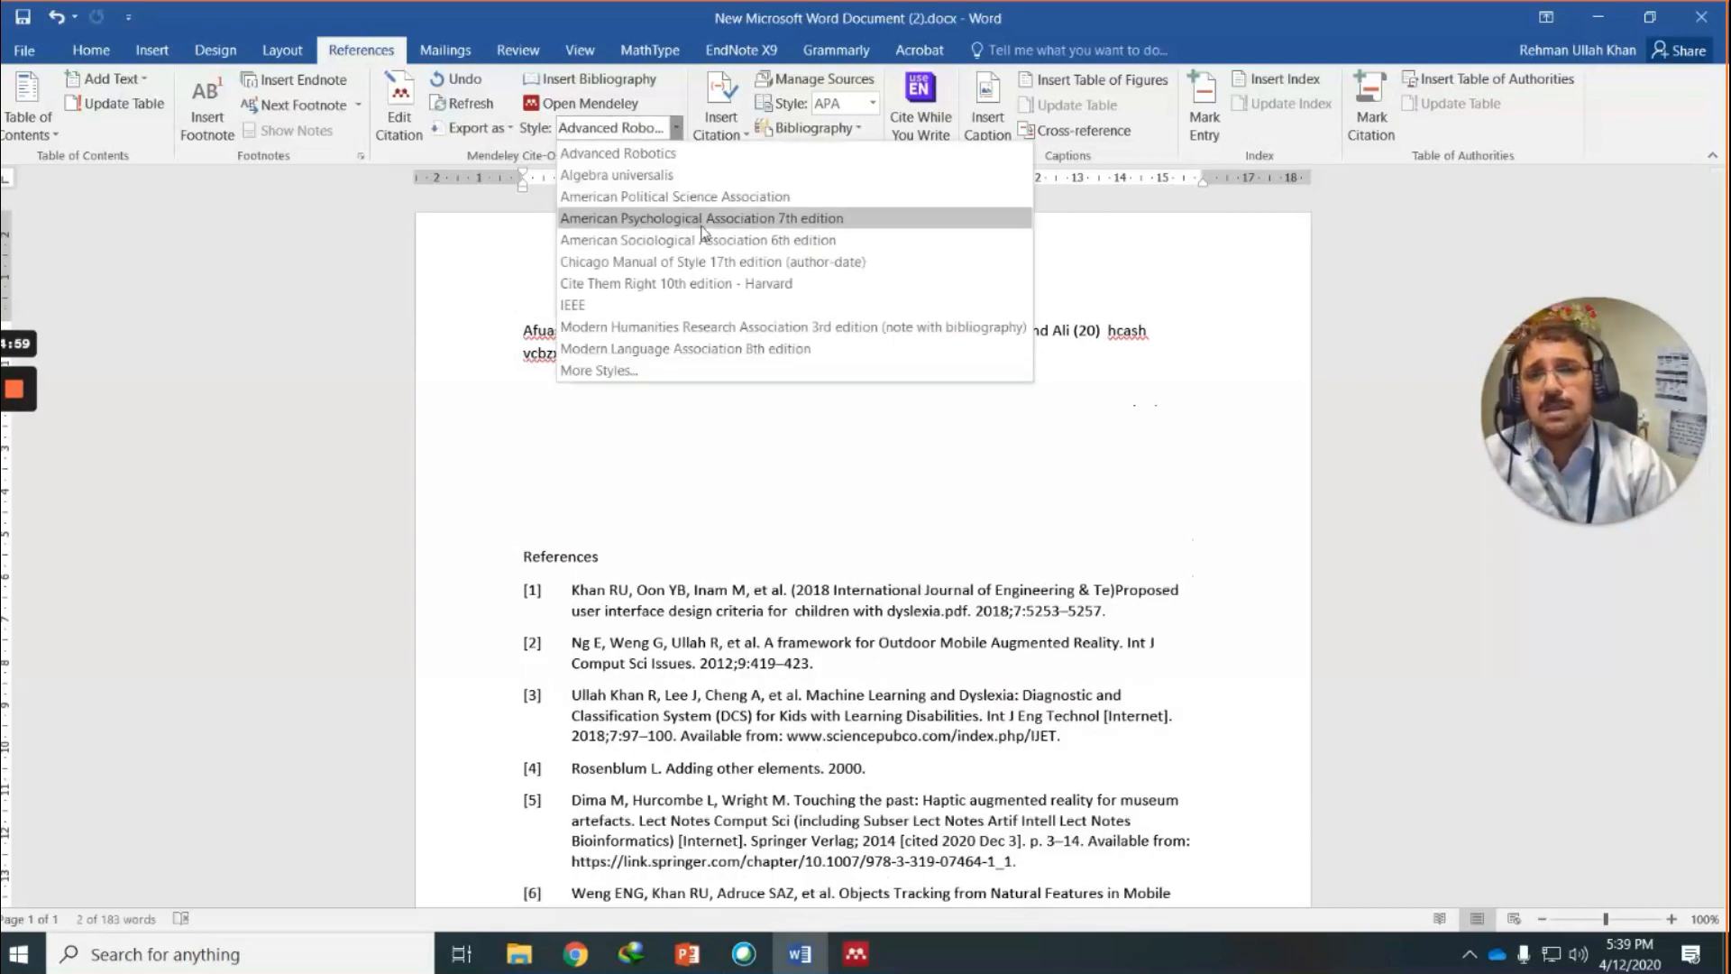
pyautogui.click(703, 219)
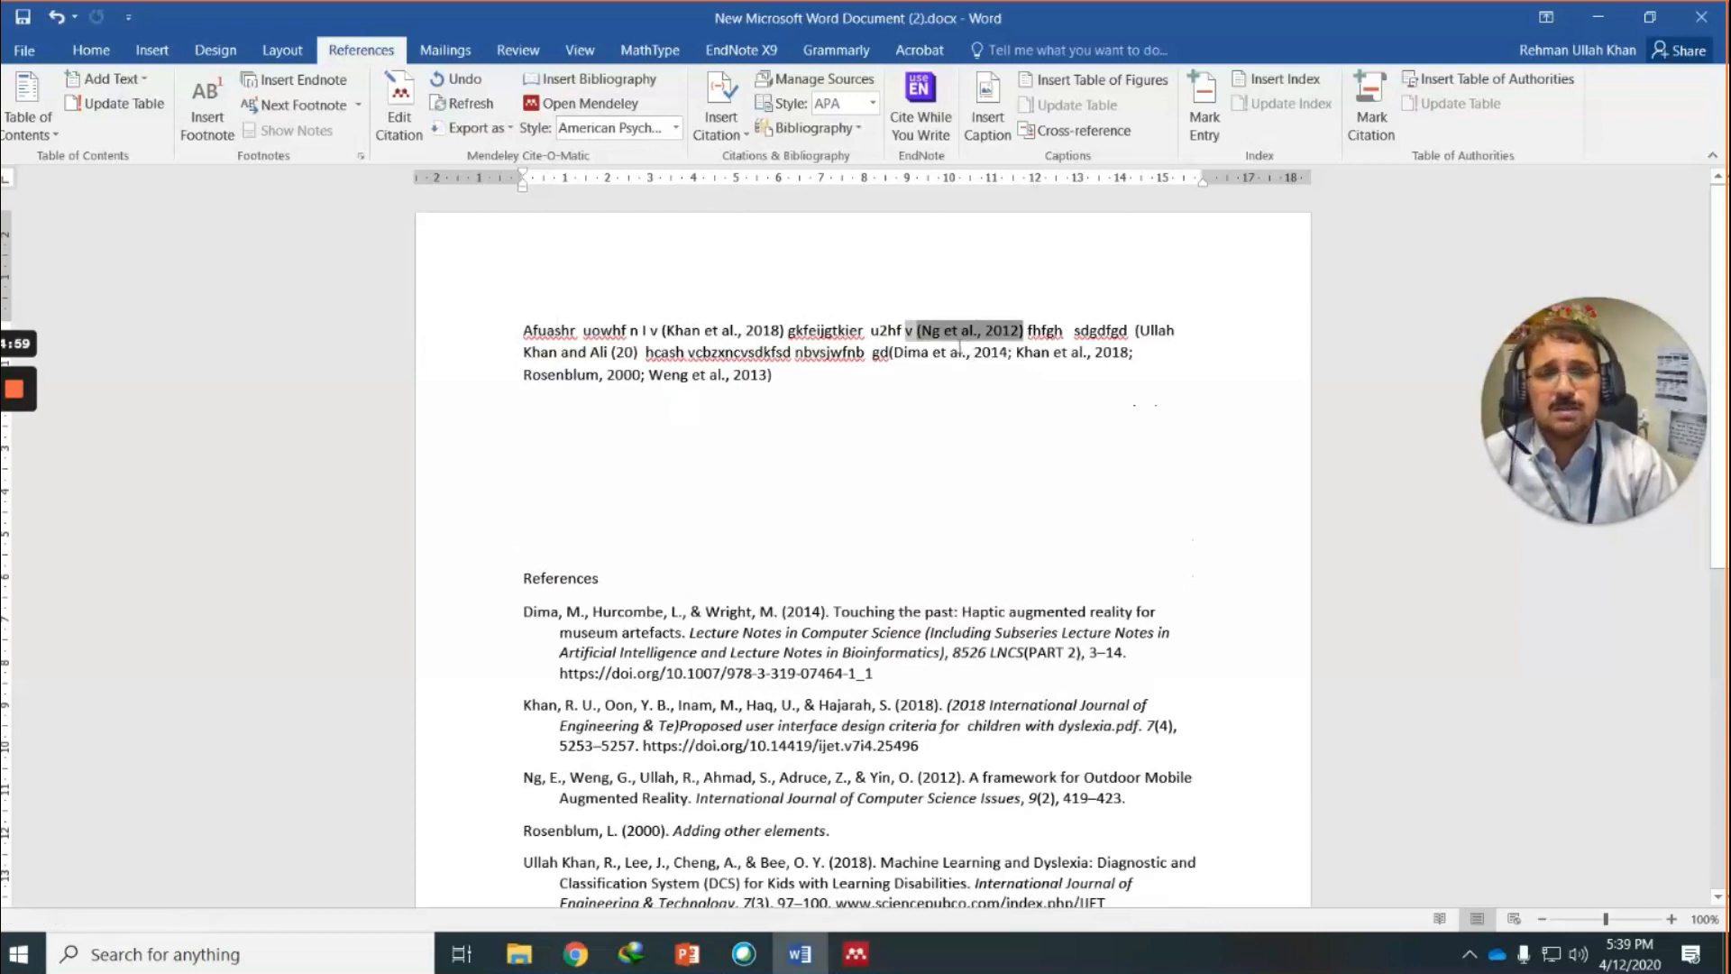
pyautogui.scroll(-4, 570, 622)
pyautogui.click(786, 570)
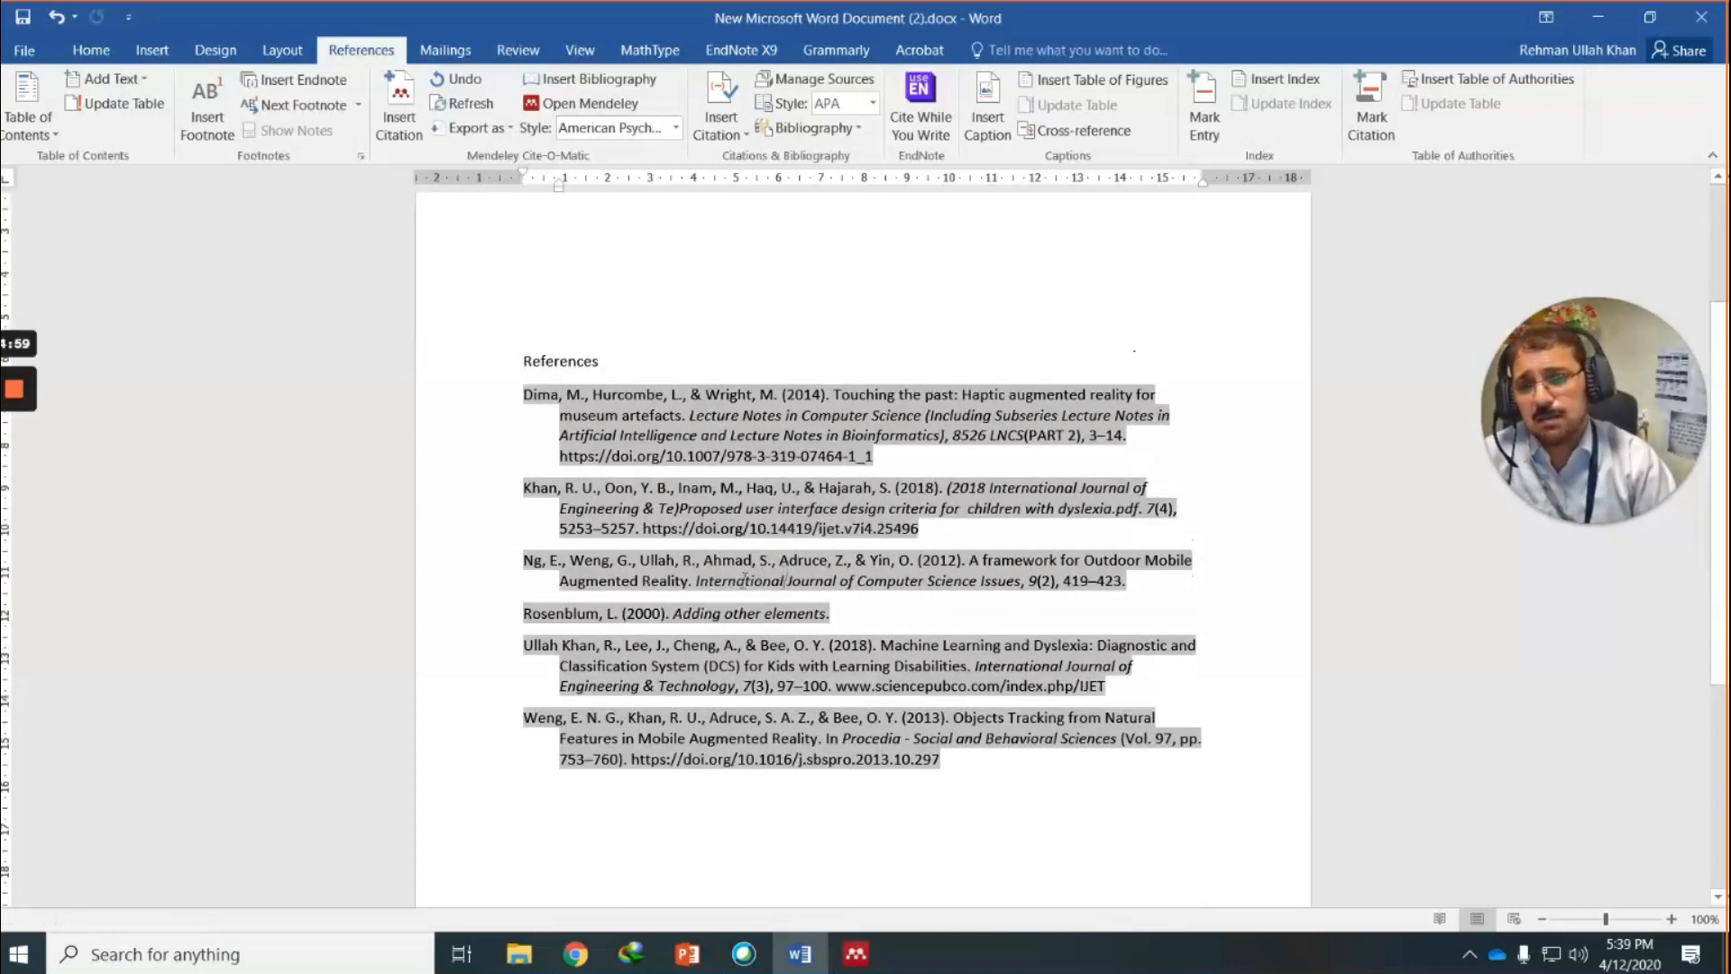
pyautogui.scroll(4, 705, 488)
pyautogui.click(703, 487)
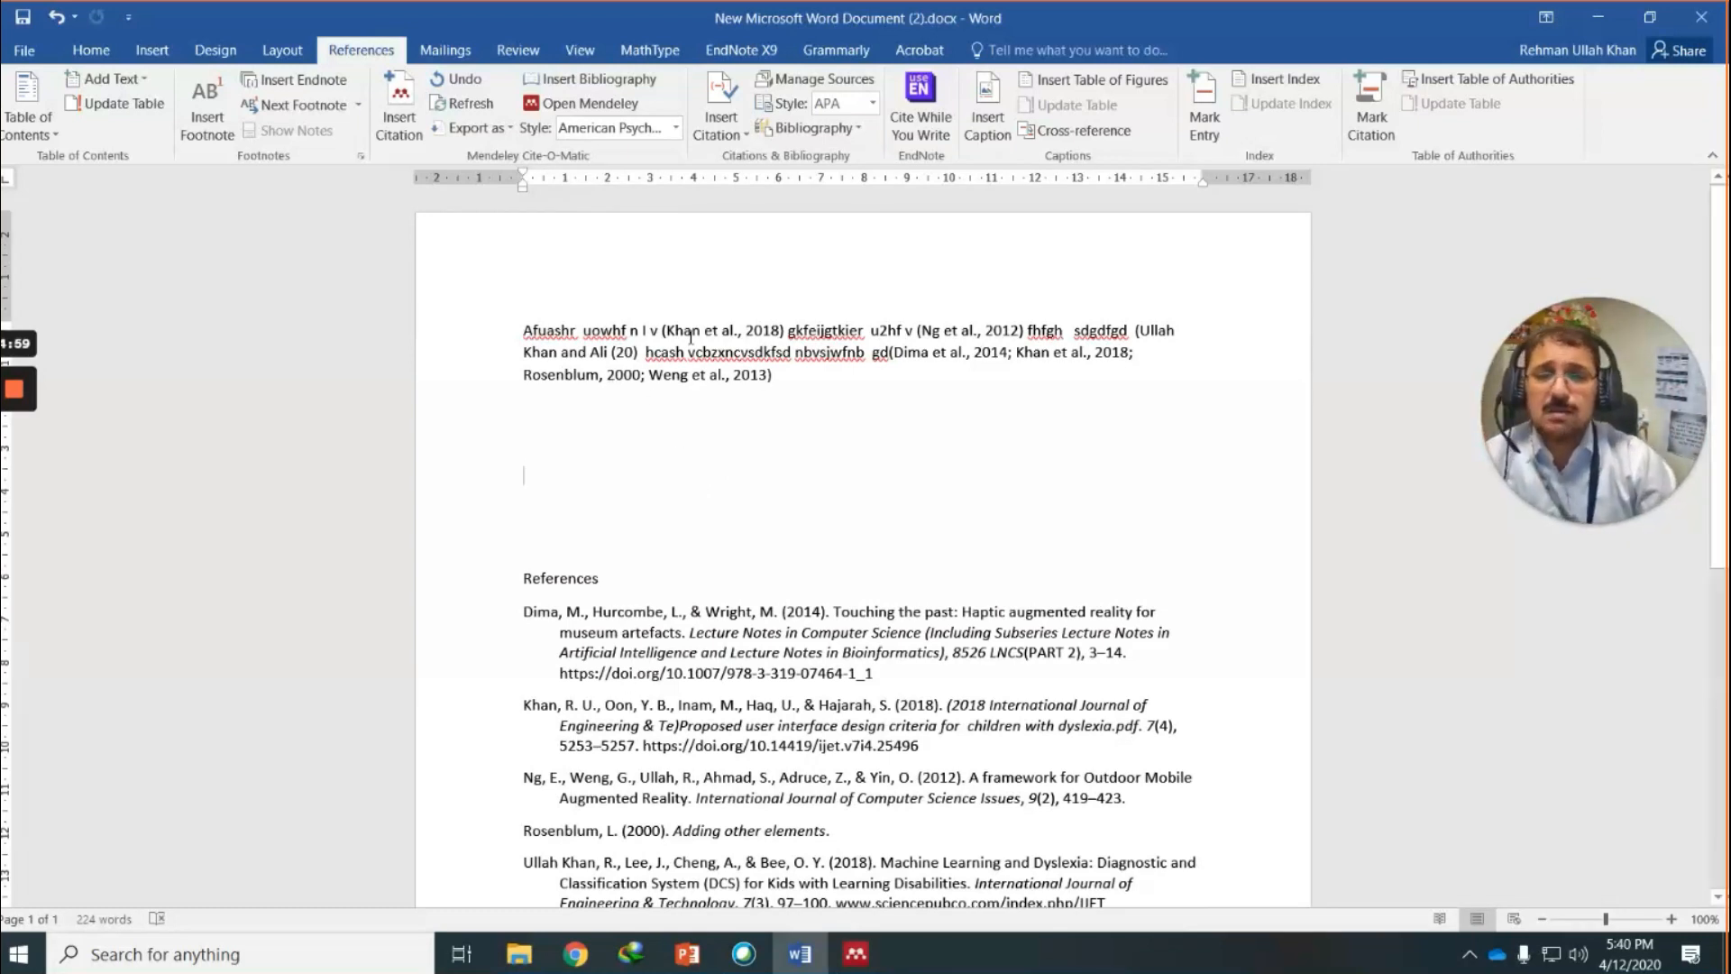
# Inspect the Mendeley fields of the in-text citations and bibliography, and look at the available export formats.
pyautogui.click(617, 347)
pyautogui.click(658, 412)
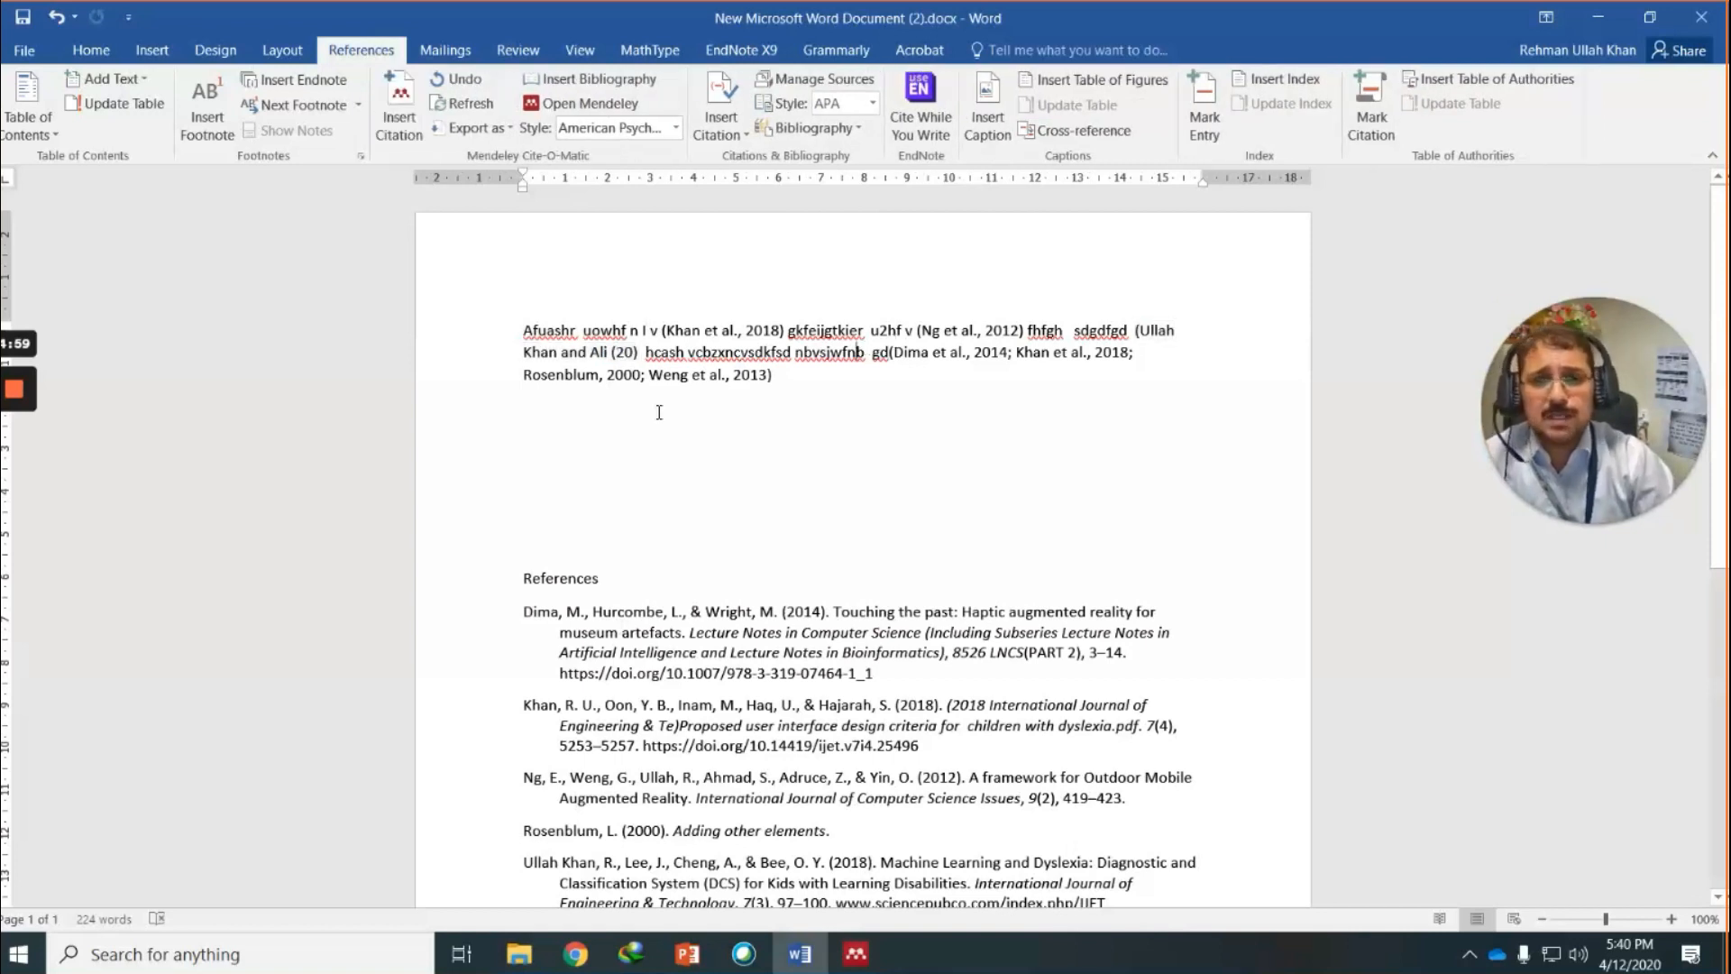
pyautogui.click(658, 368)
pyautogui.click(677, 641)
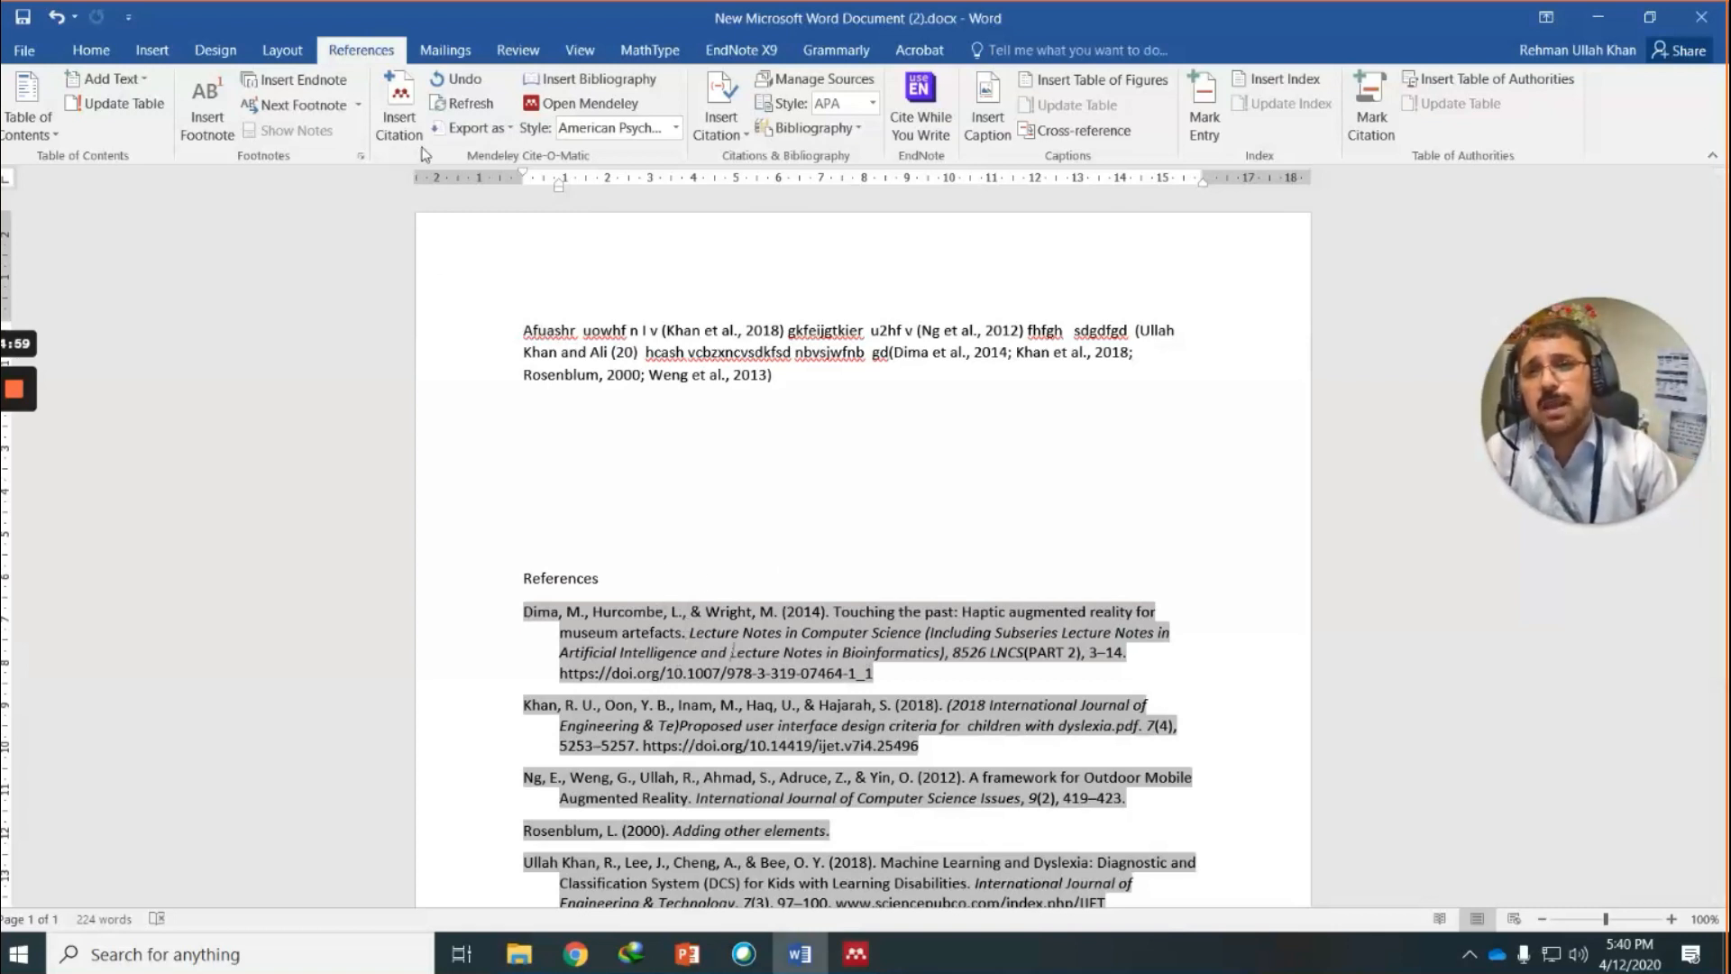
pyautogui.click(512, 129)
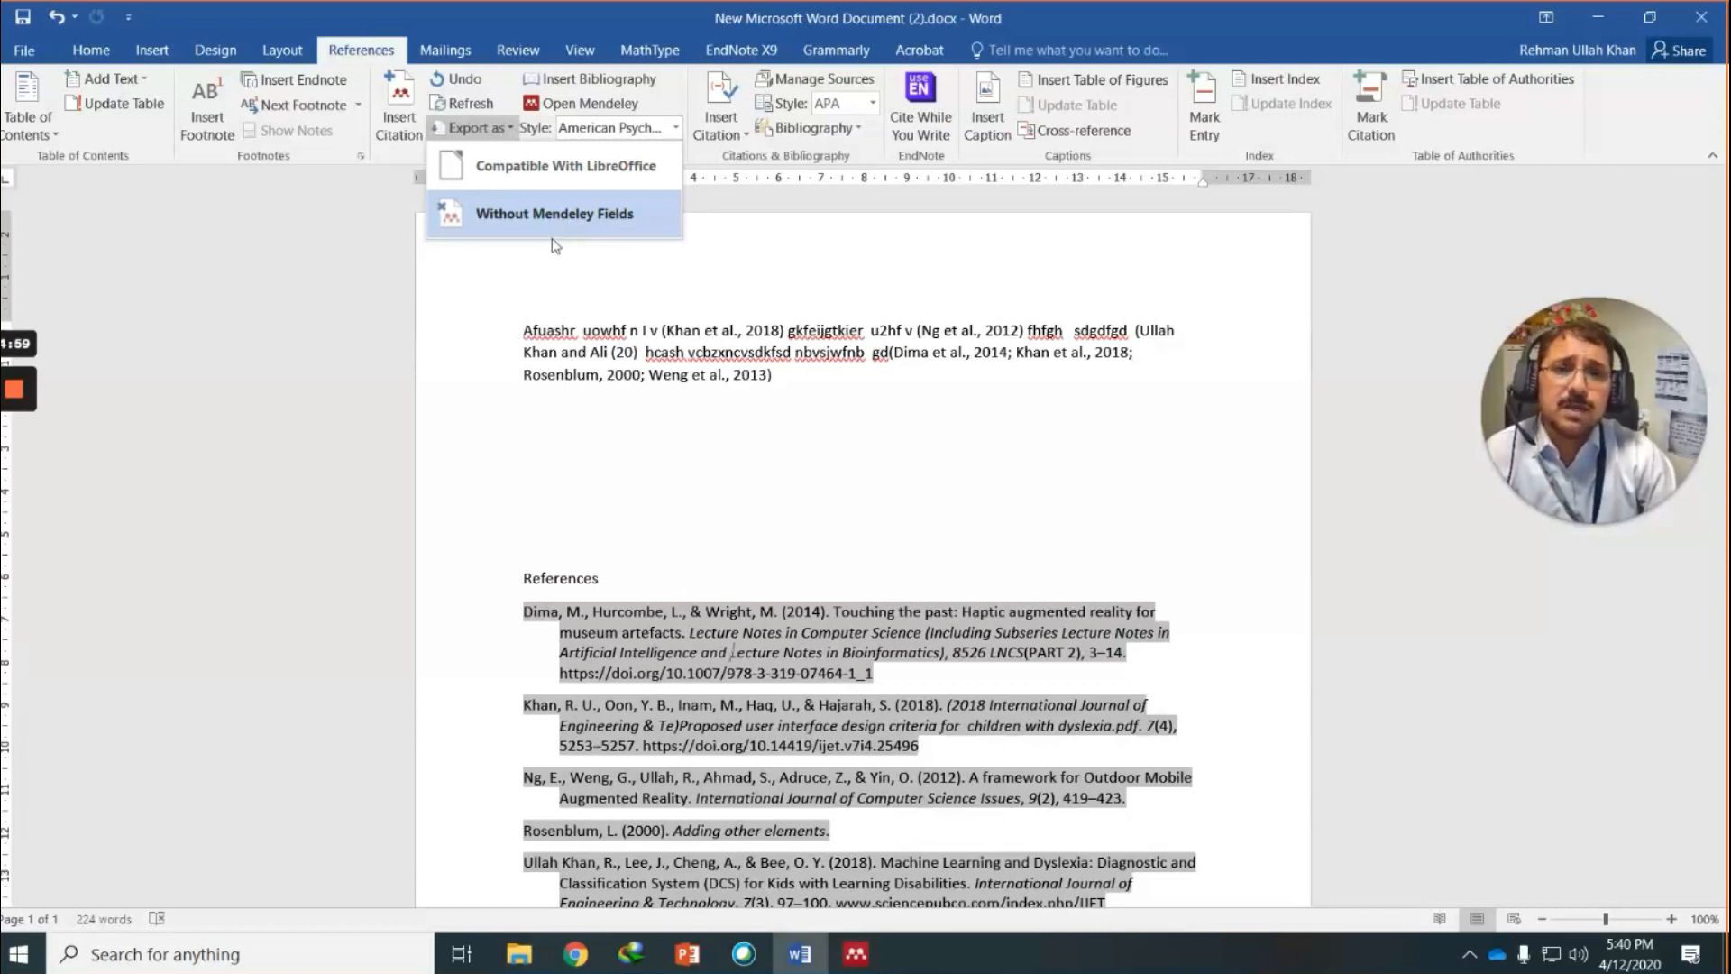
pyautogui.click(818, 414)
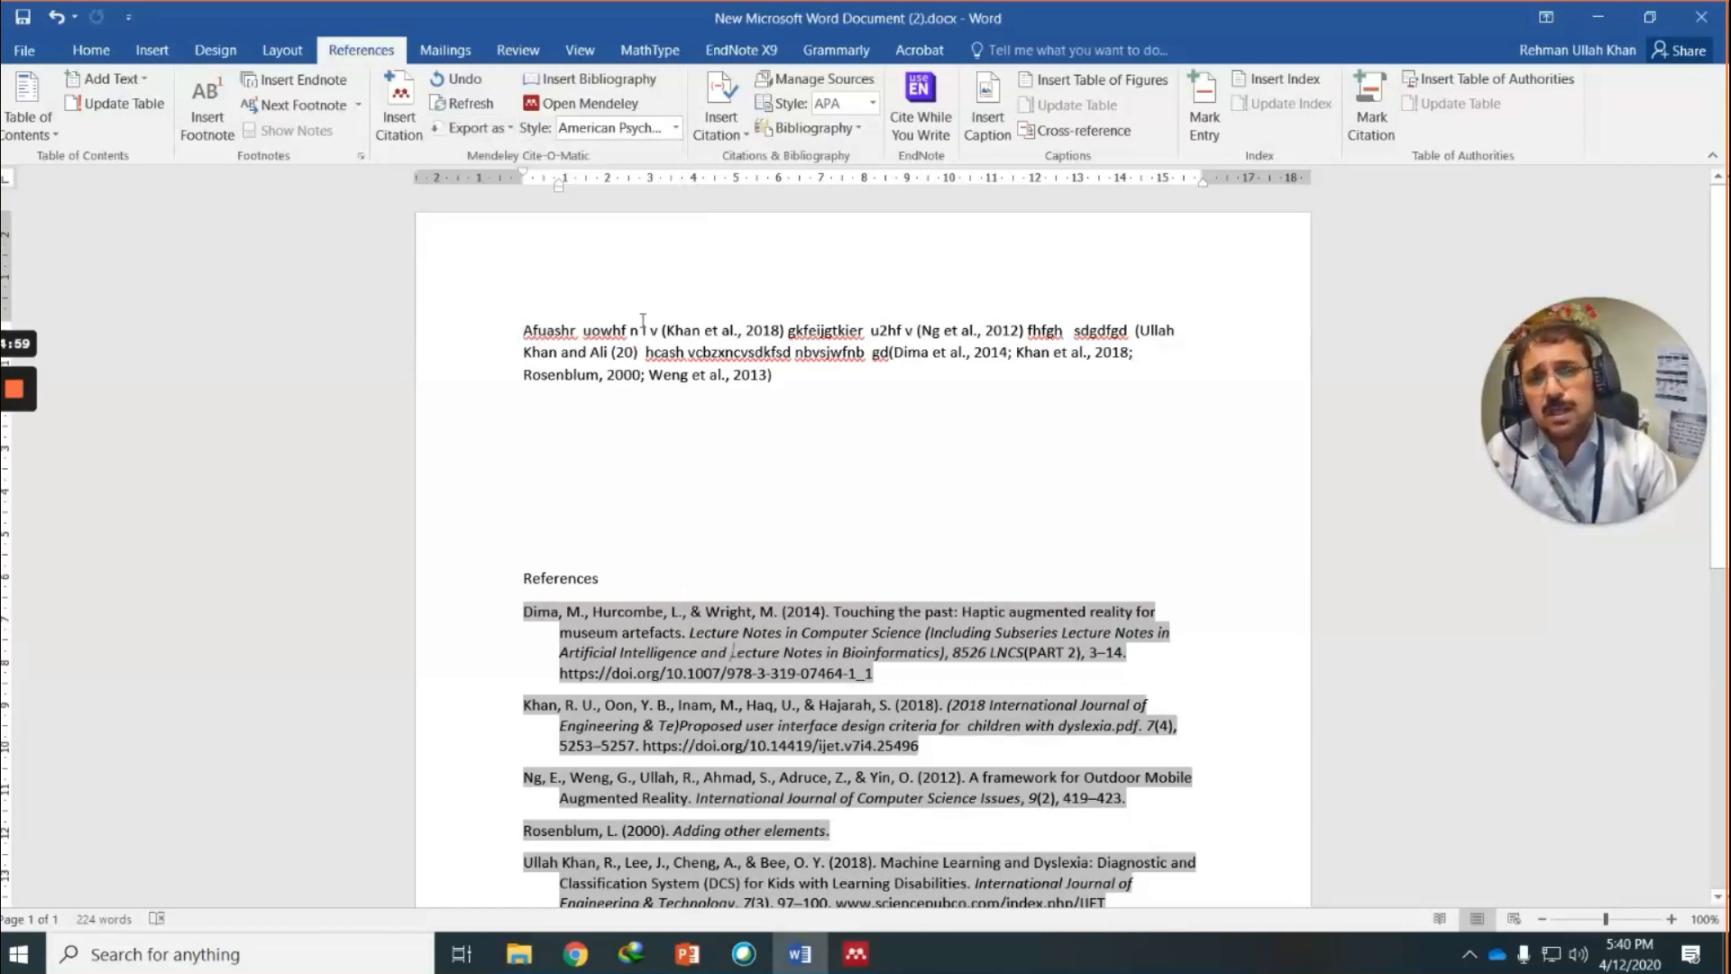
pyautogui.click(725, 331)
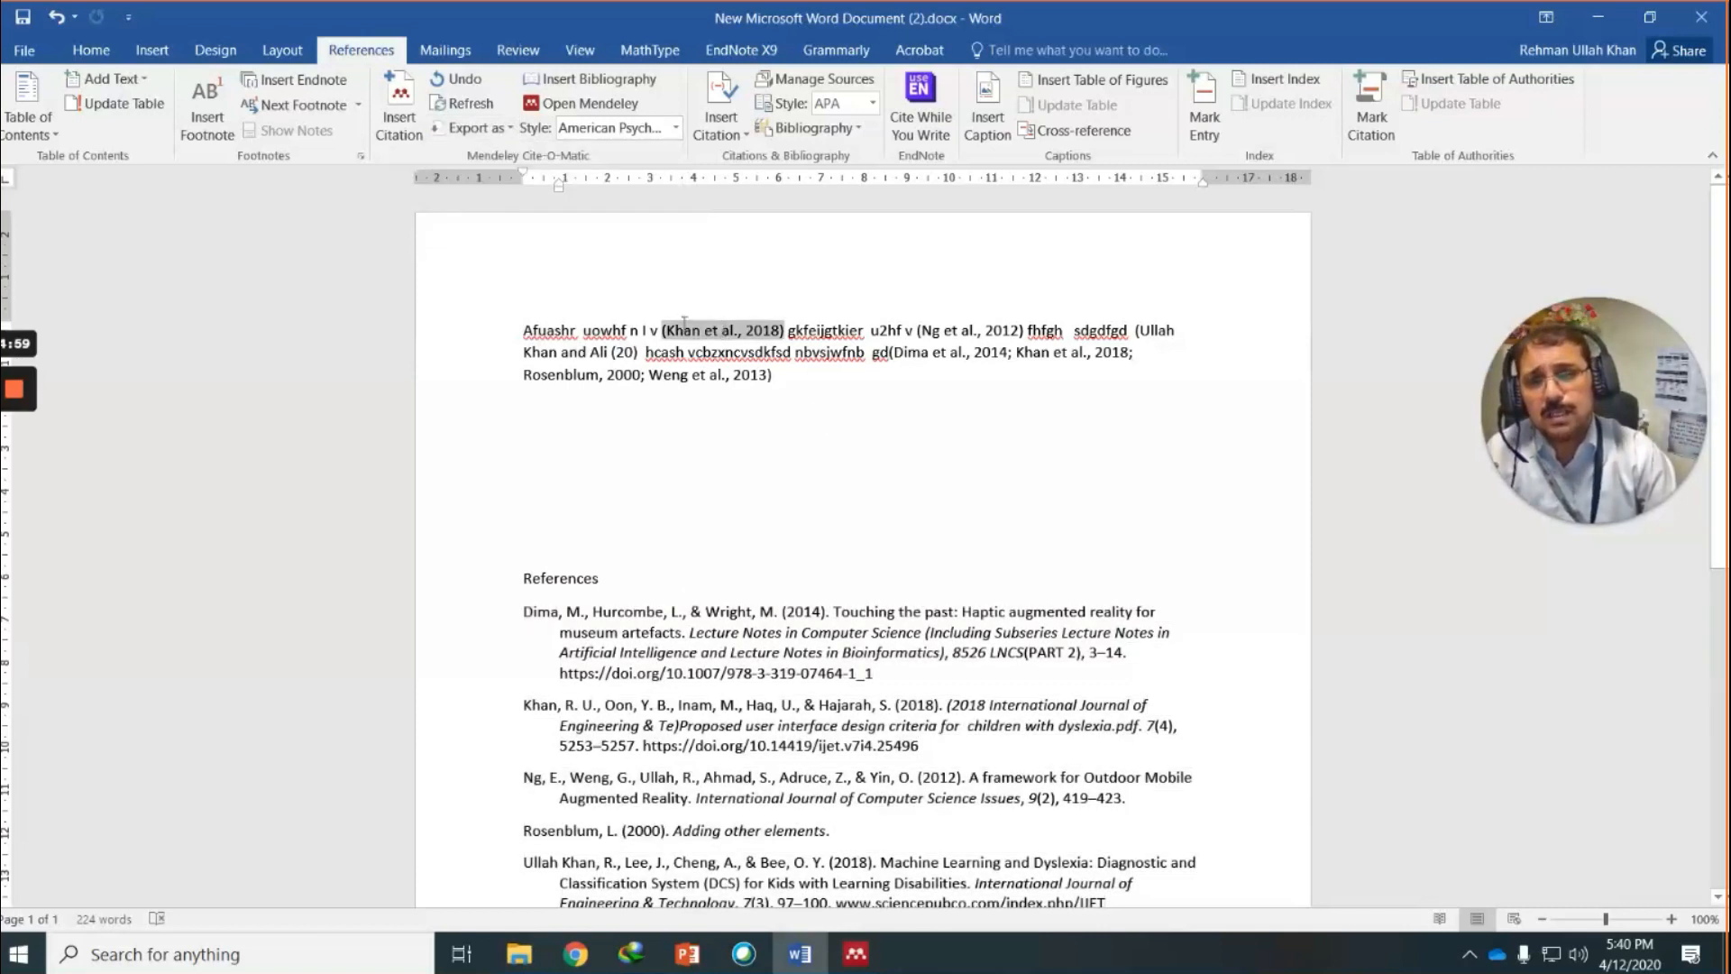
pyautogui.click(634, 612)
pyautogui.scroll(-3, 825, 702)
pyautogui.scroll(3, 825, 702)
pyautogui.click(944, 332)
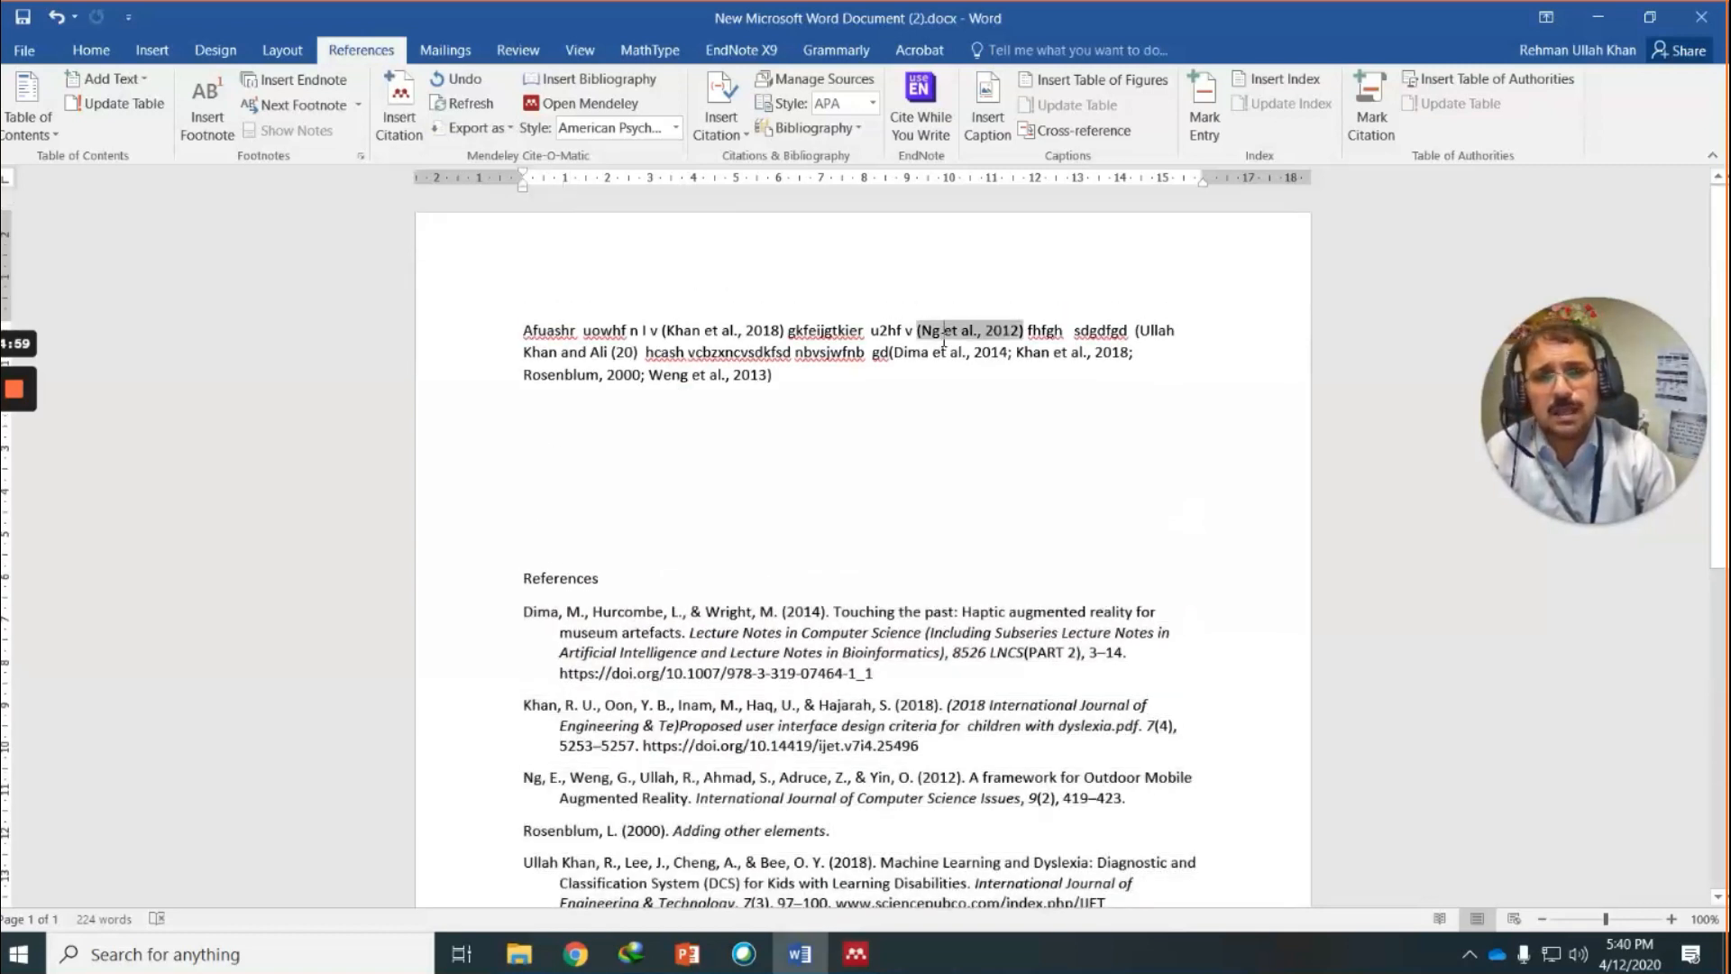
# Export the document without Mendeley fields as Plain Text.doc.
pyautogui.click(470, 127)
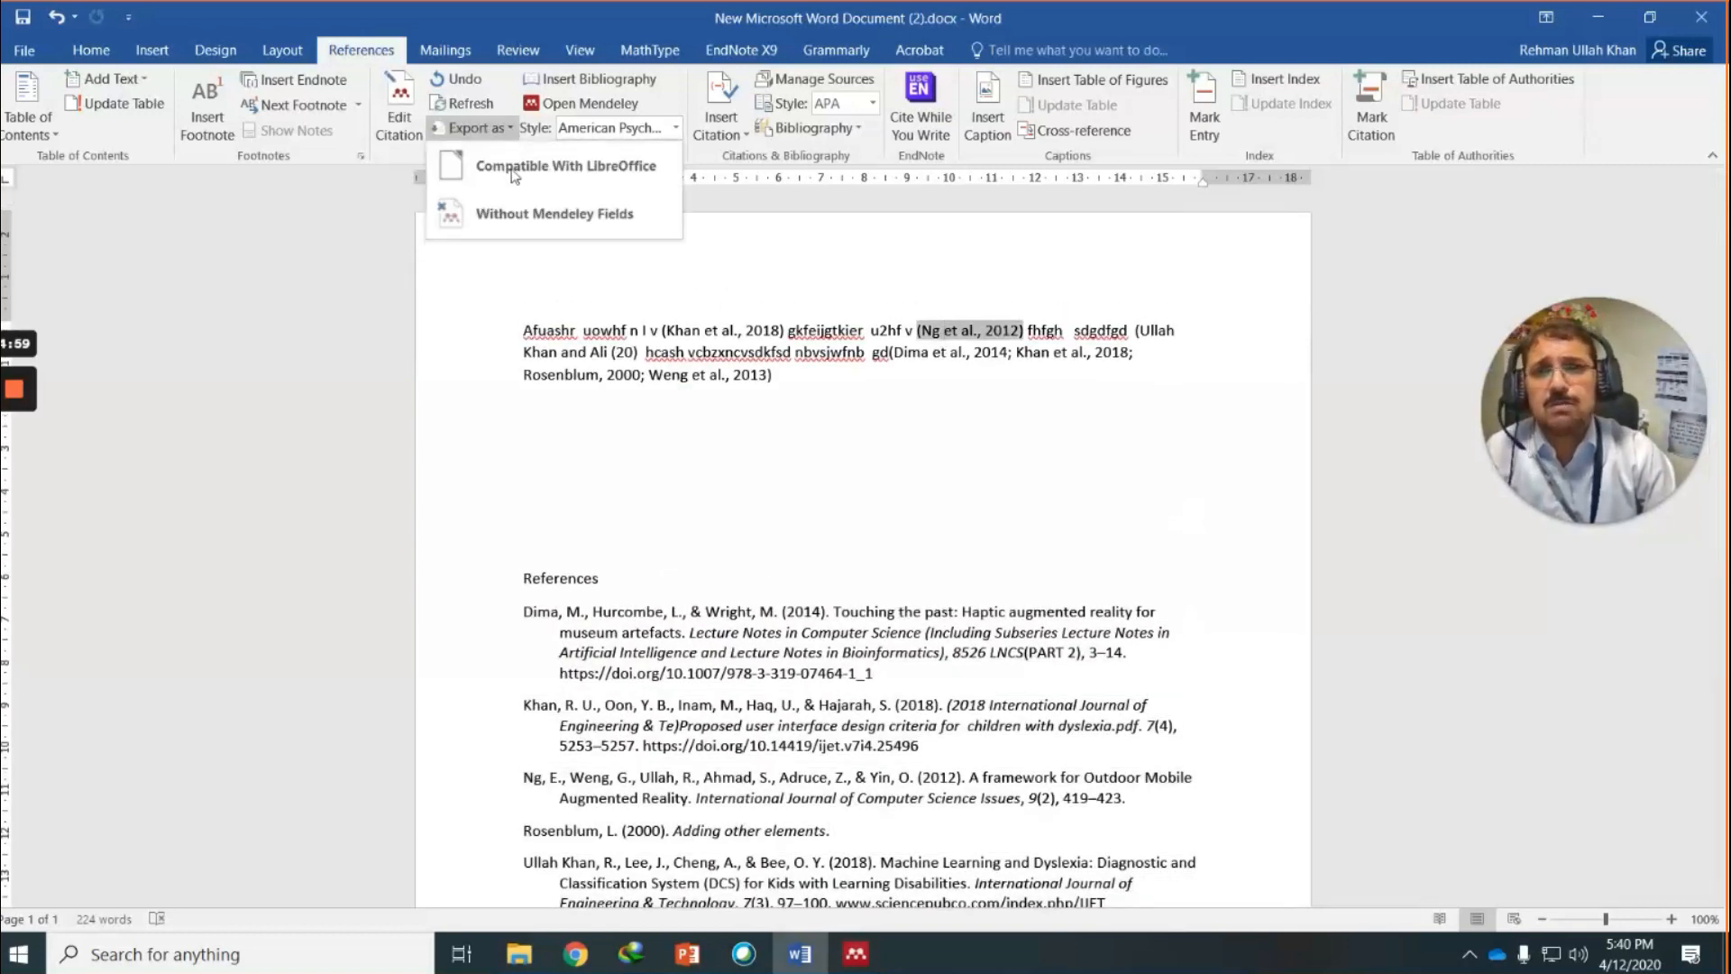
pyautogui.click(538, 222)
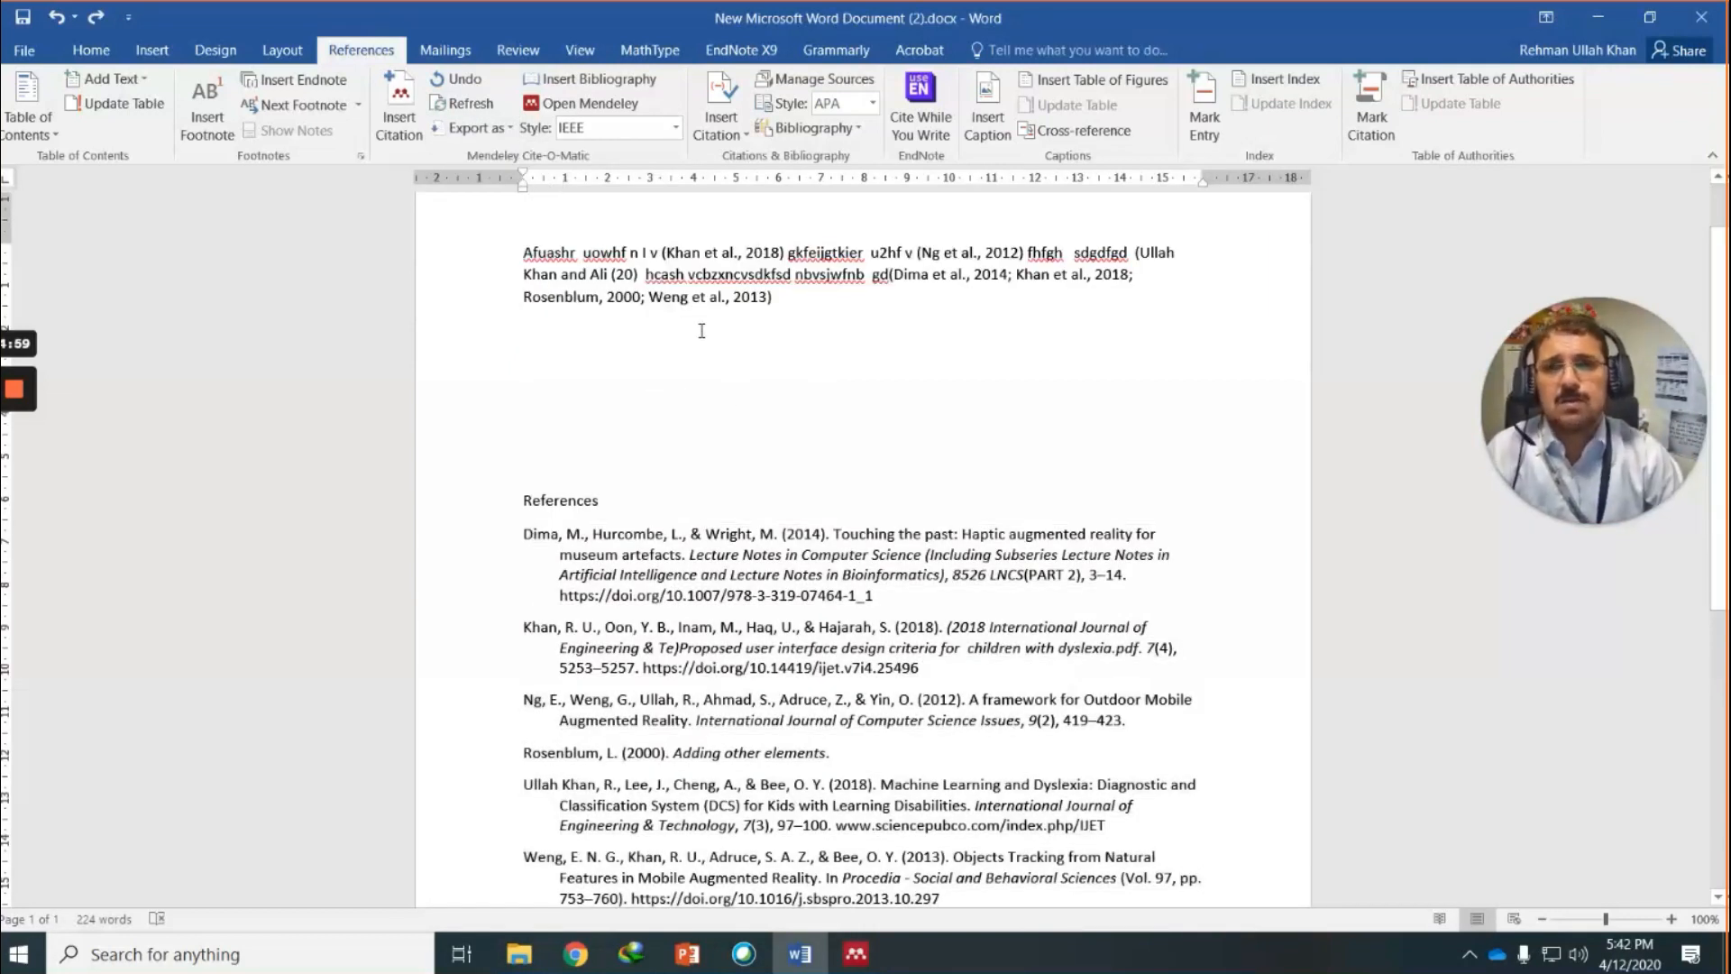
pyautogui.click(904, 369)
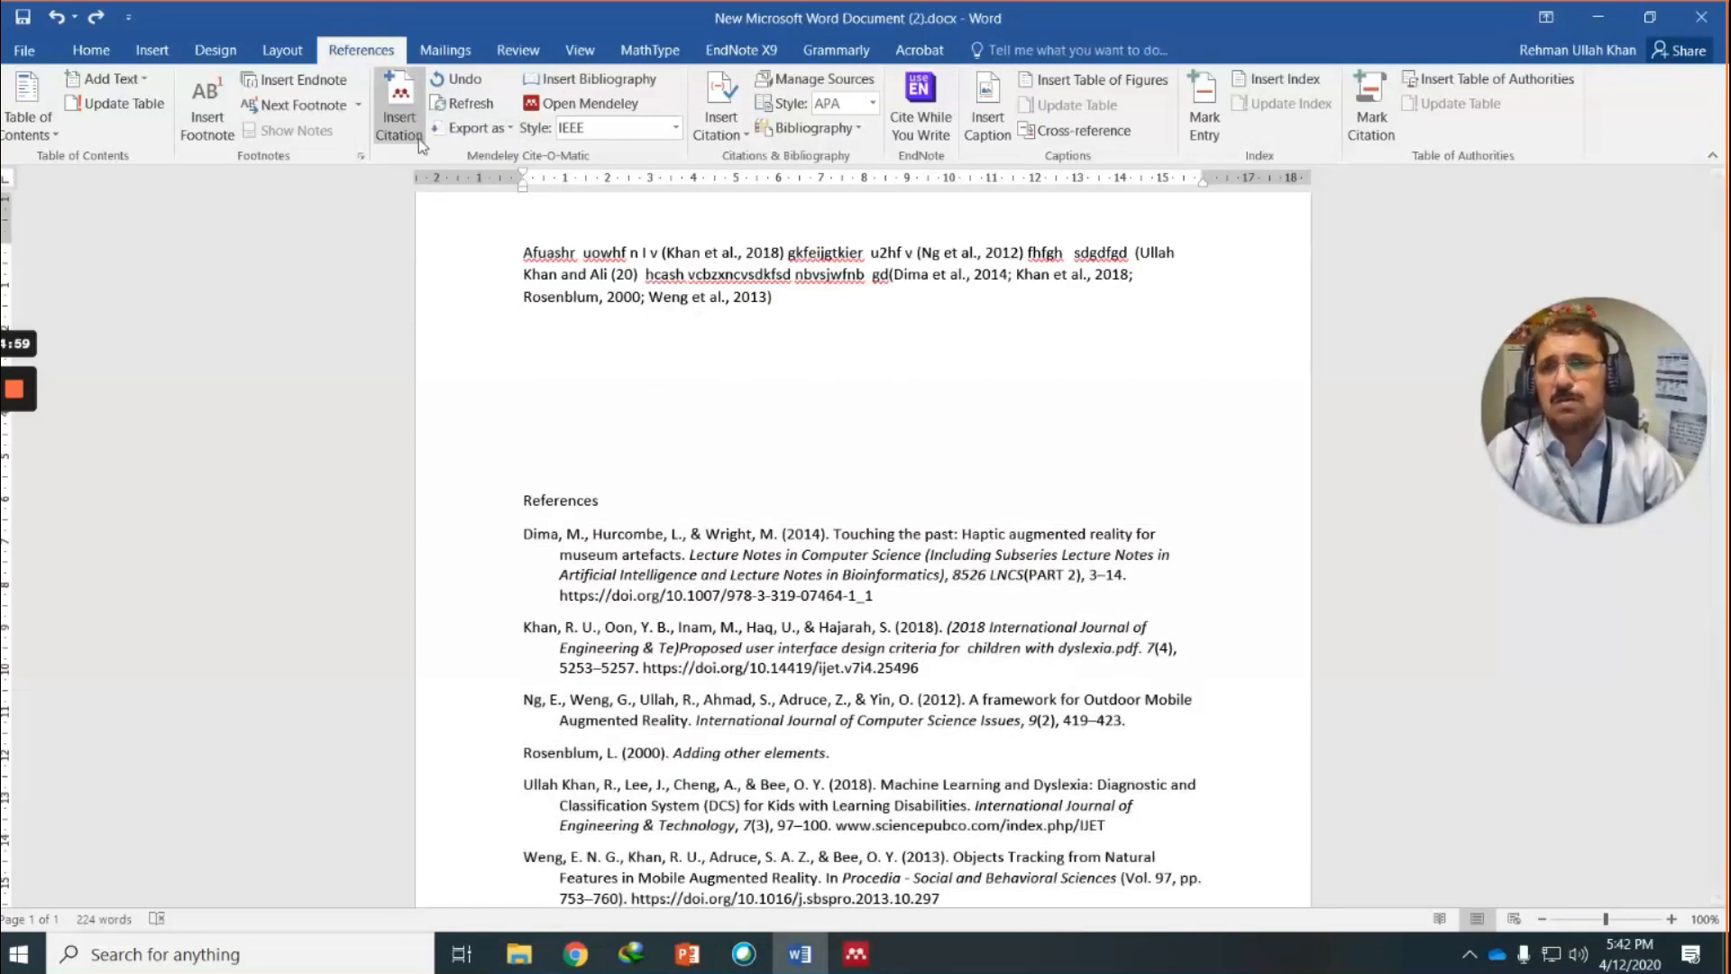
pyautogui.click(499, 134)
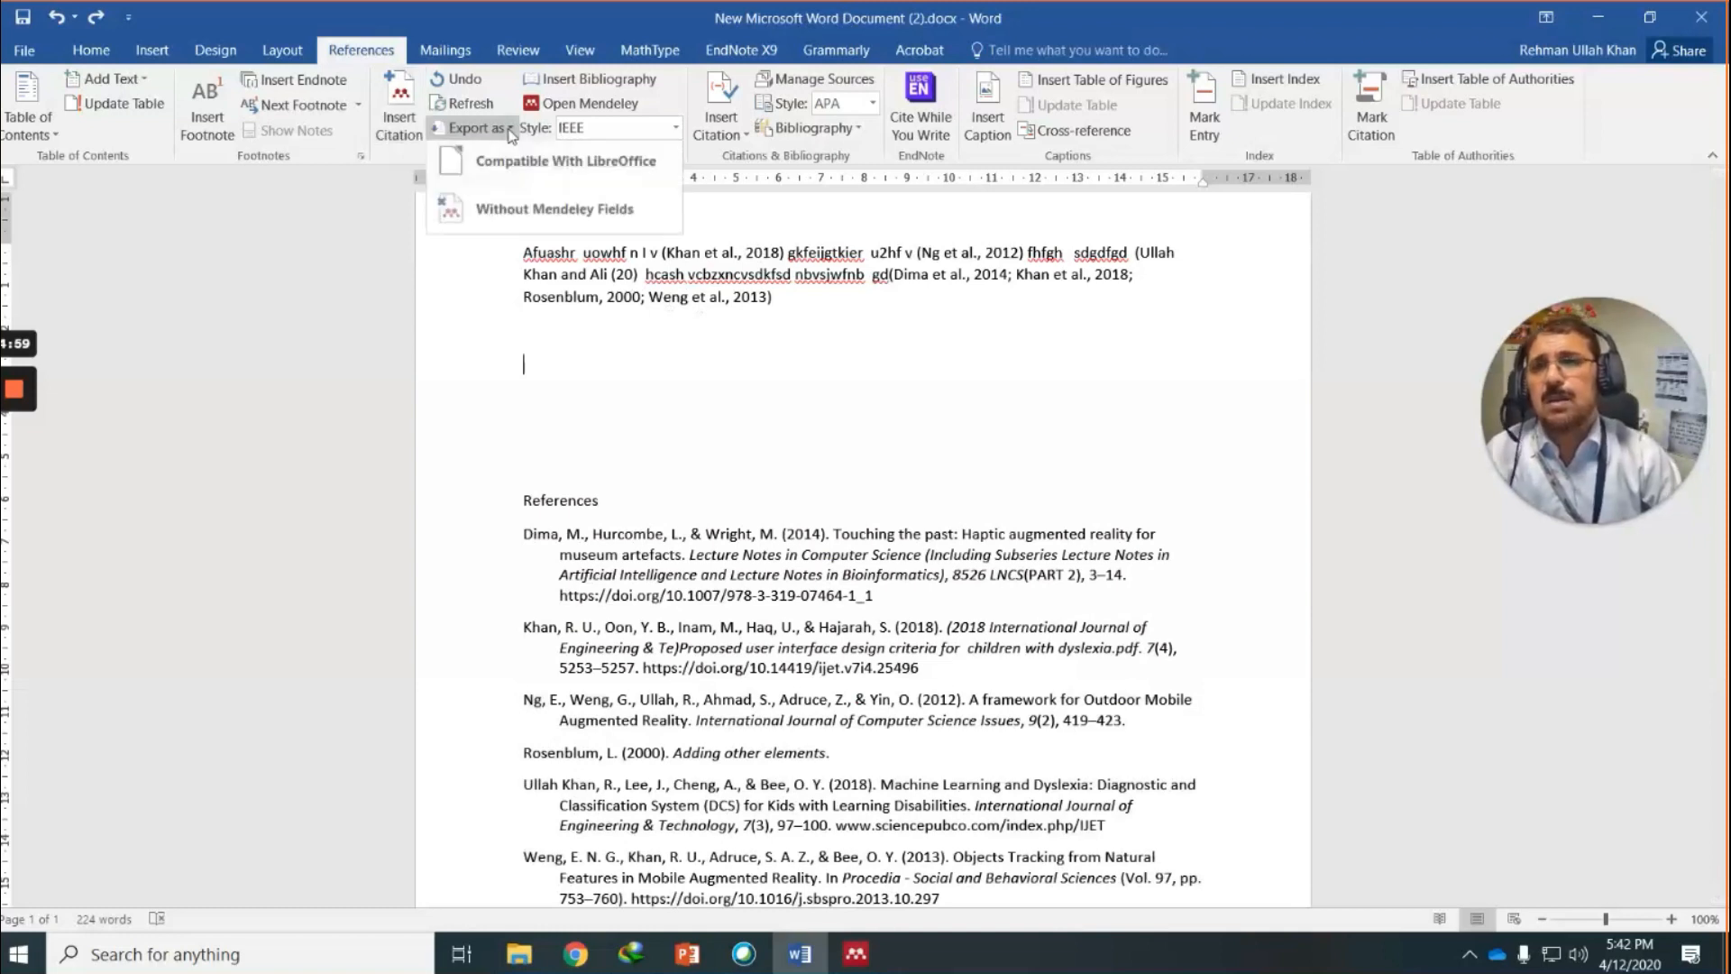
pyautogui.click(592, 223)
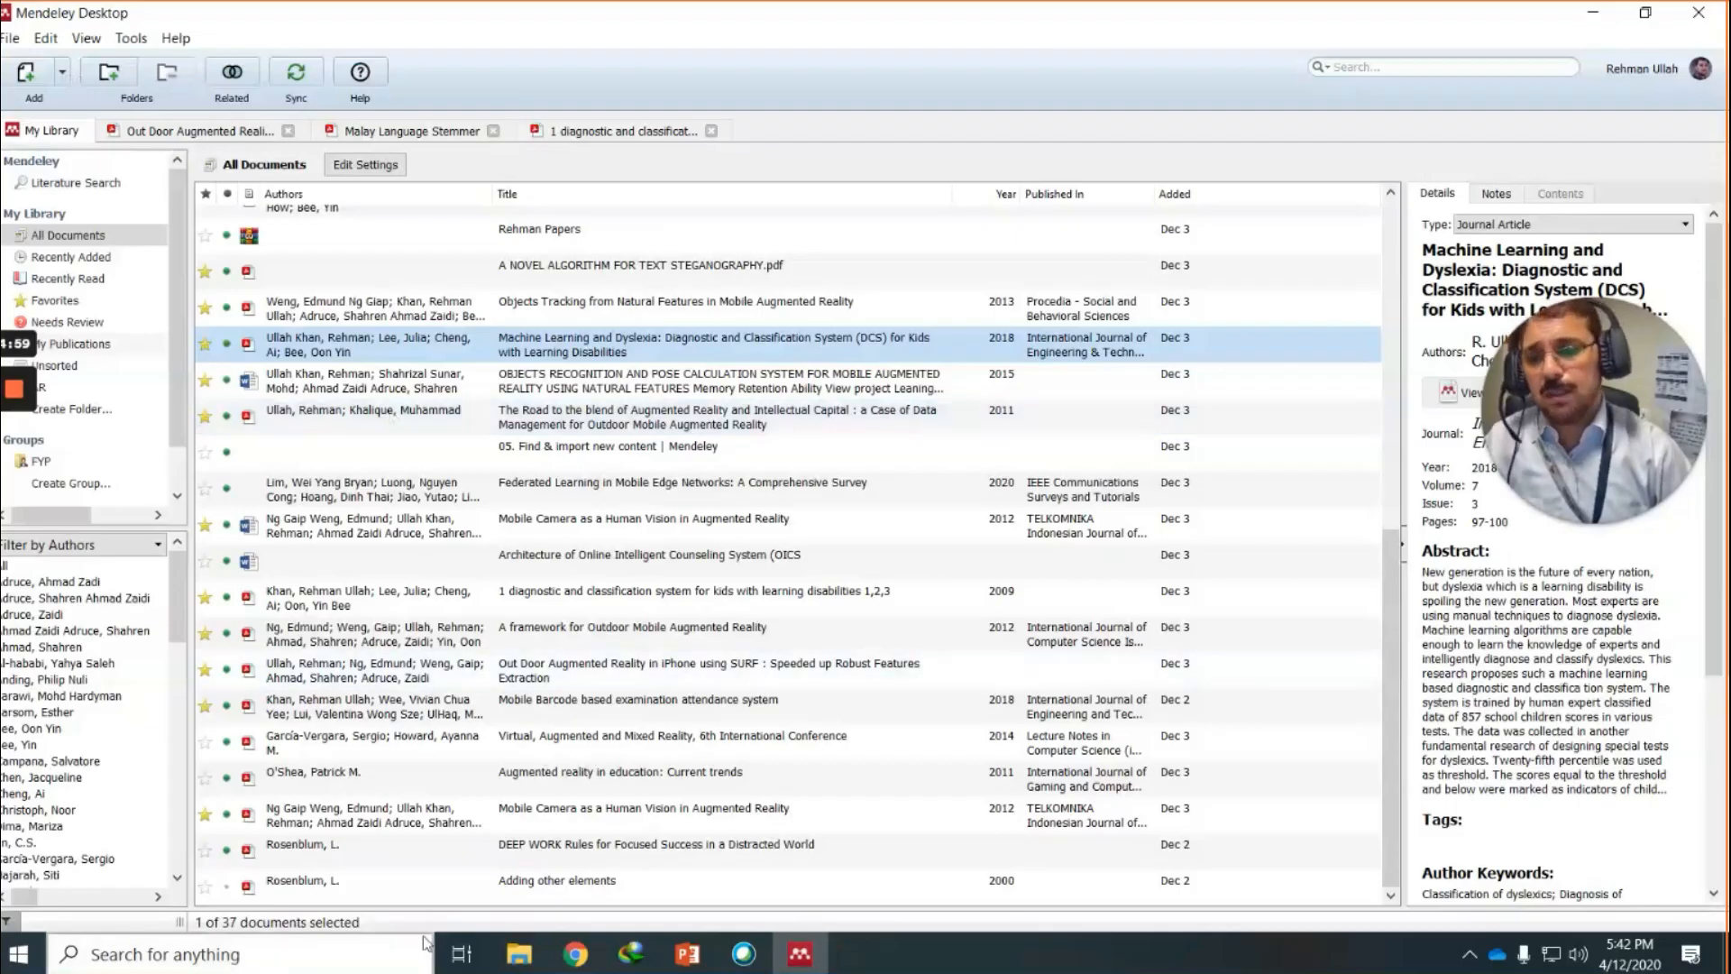
# Open the exported Plain Text.doc from the Mendely folder and check whether its citations and references still contain Mendeley fields.
pyautogui.click(519, 954)
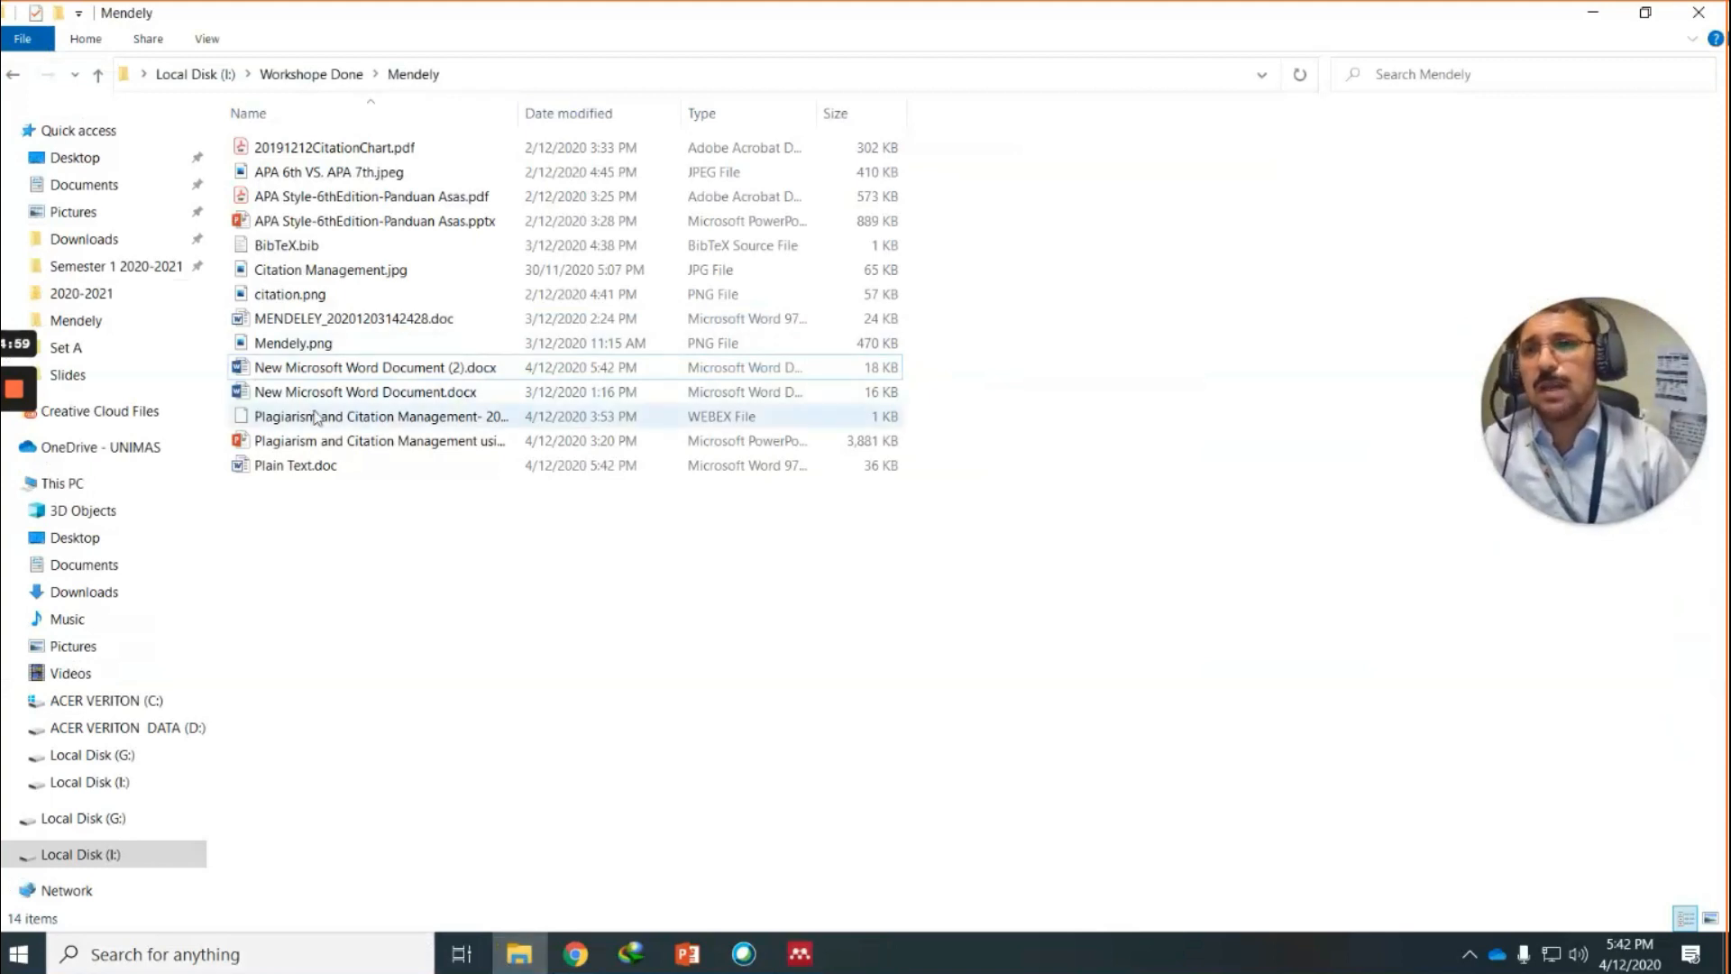
pyautogui.click(301, 468)
pyautogui.doubleClick(301, 468)
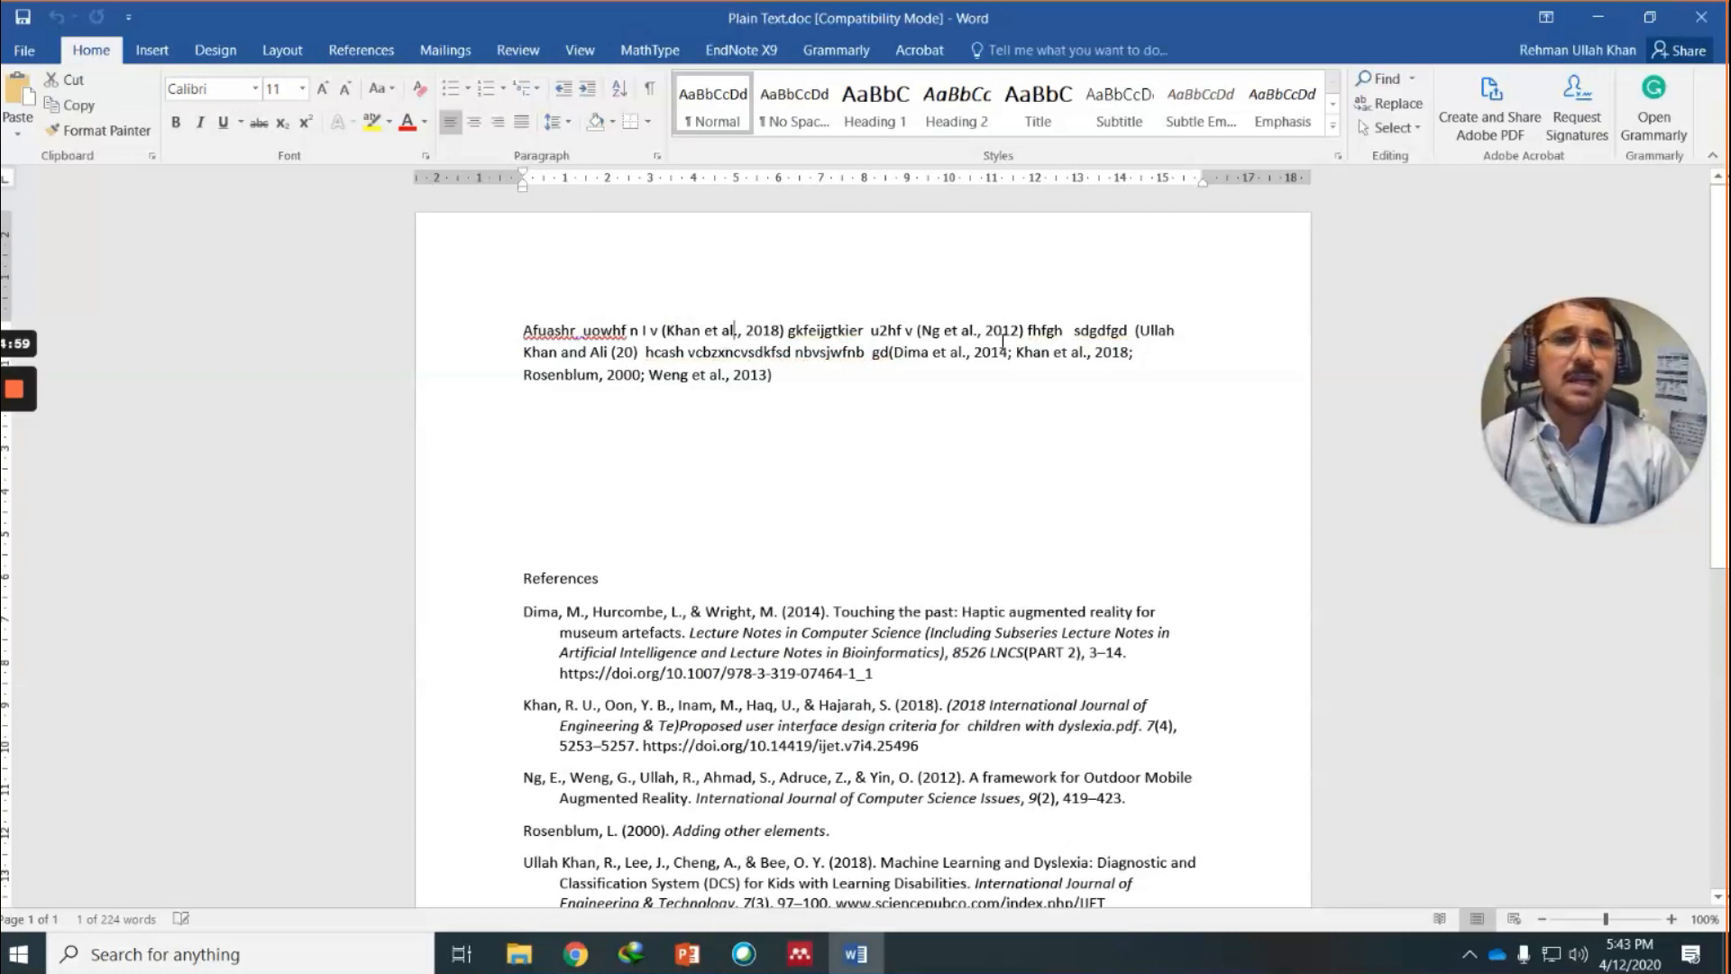
pyautogui.scroll(-3, 721, 519)
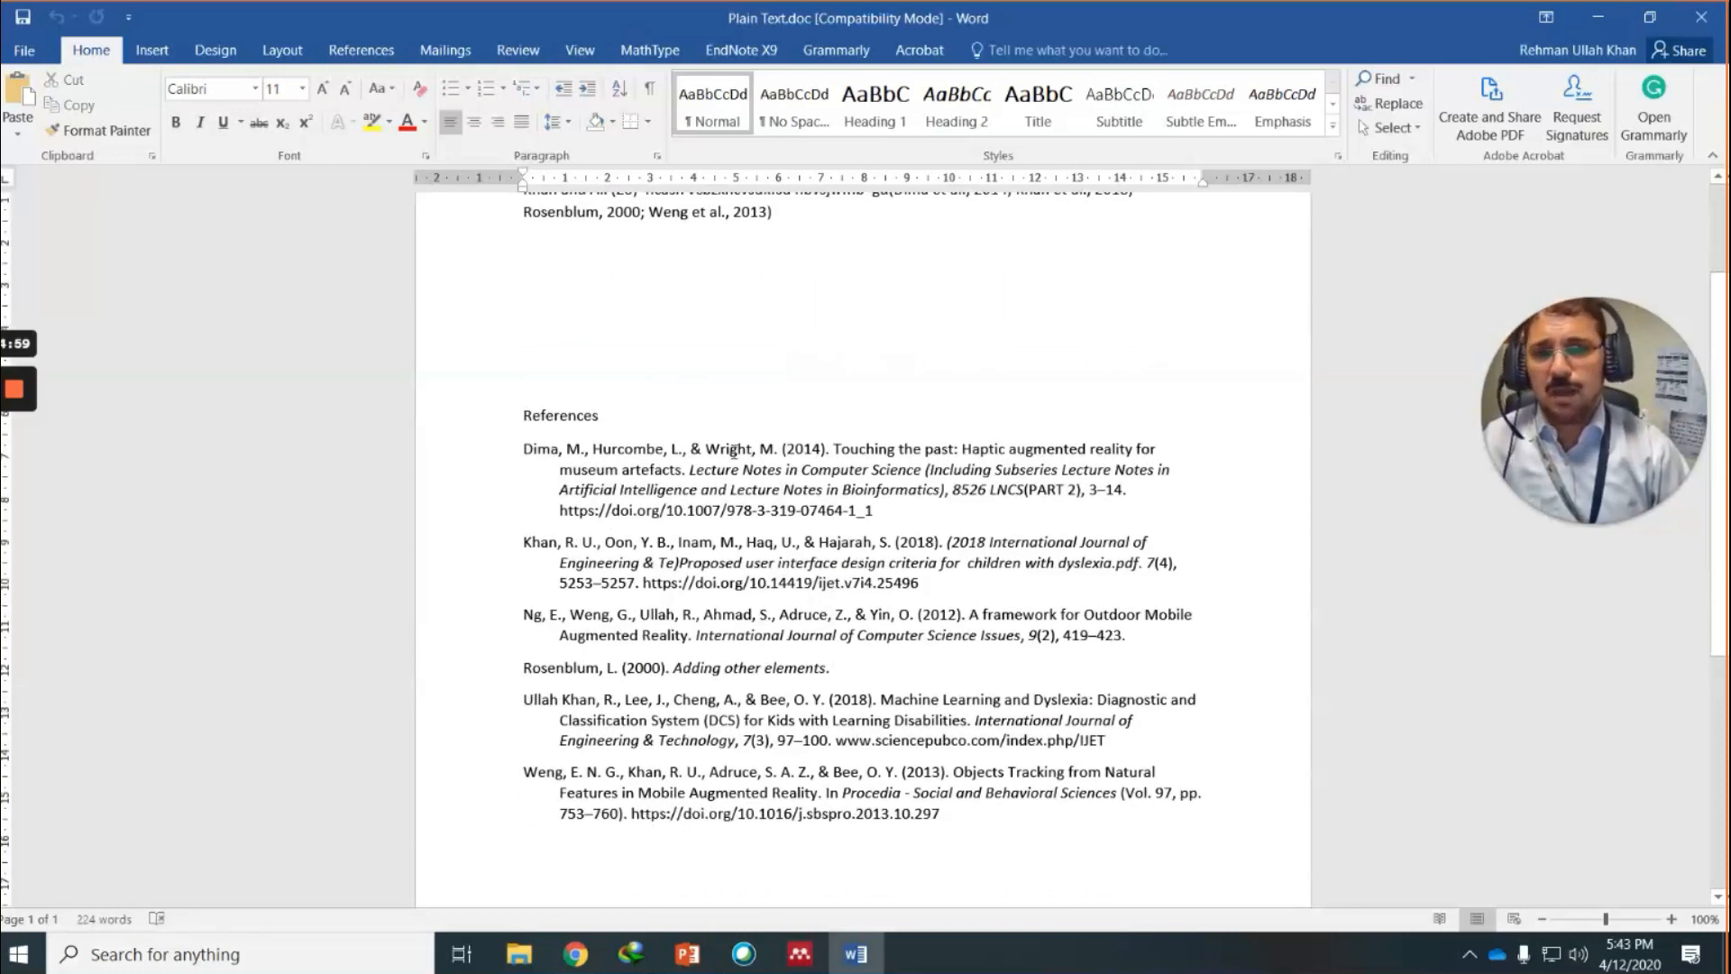
pyautogui.click(724, 740)
pyautogui.scroll(3, 724, 739)
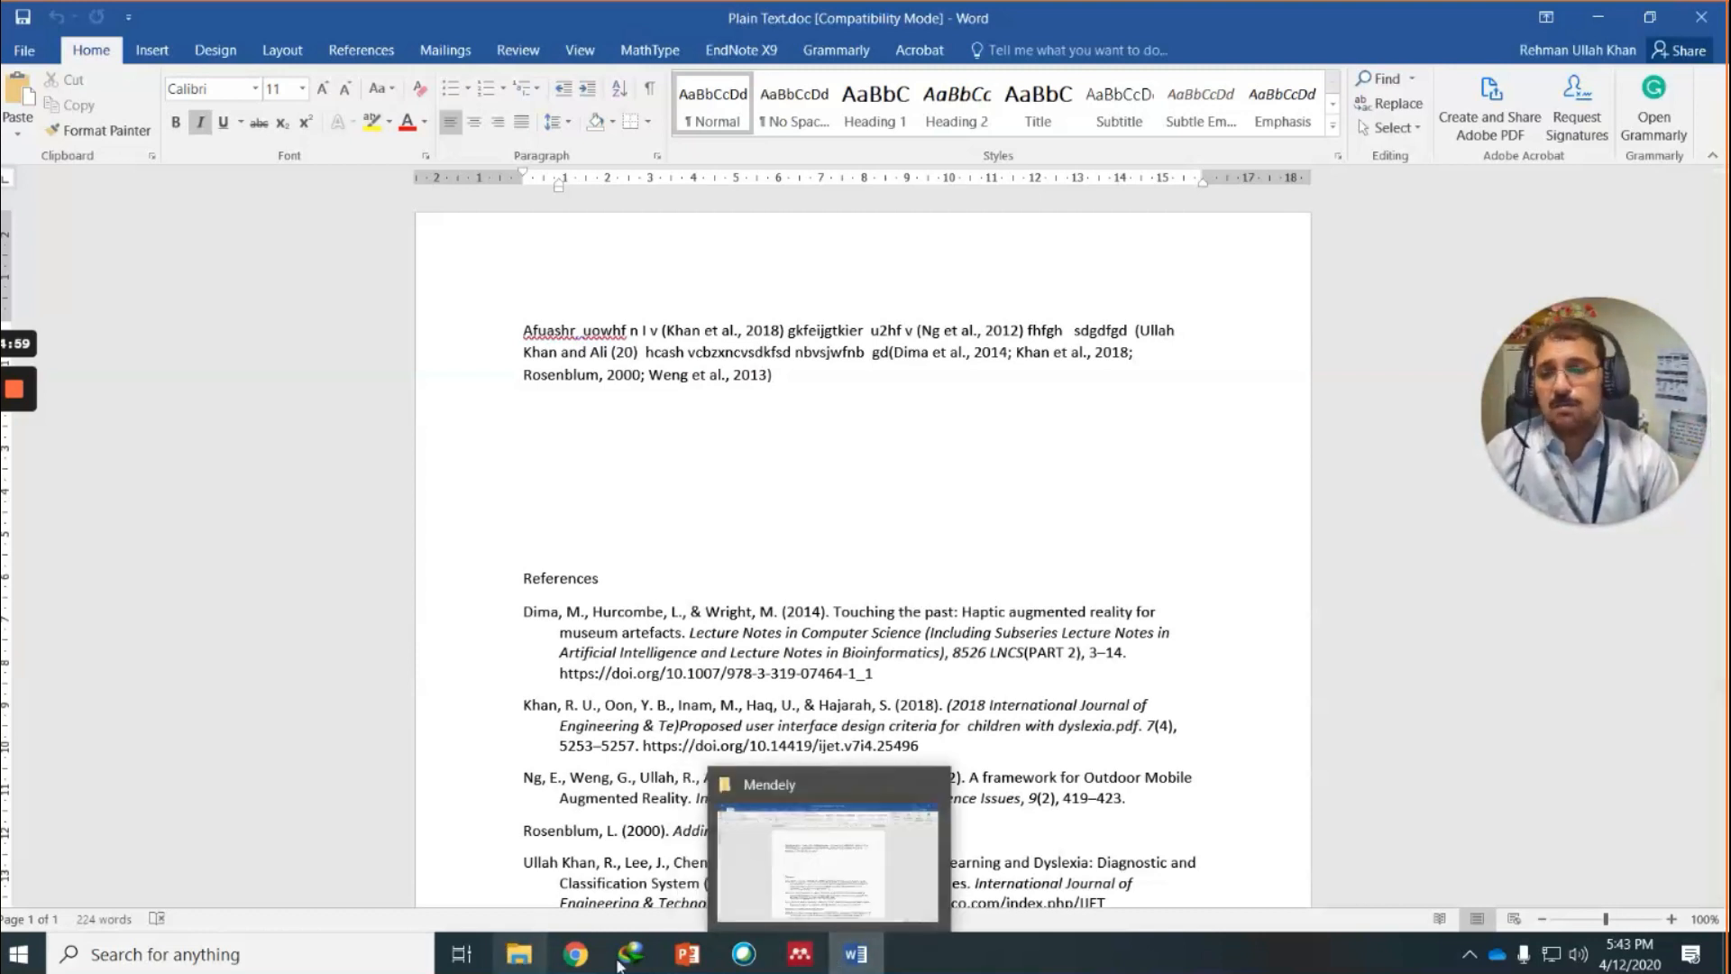
# Reopen New Microsoft Word Document (2).docx from the Mendely folder and select the first citation to inspect its Mendeley field.
pyautogui.click(531, 951)
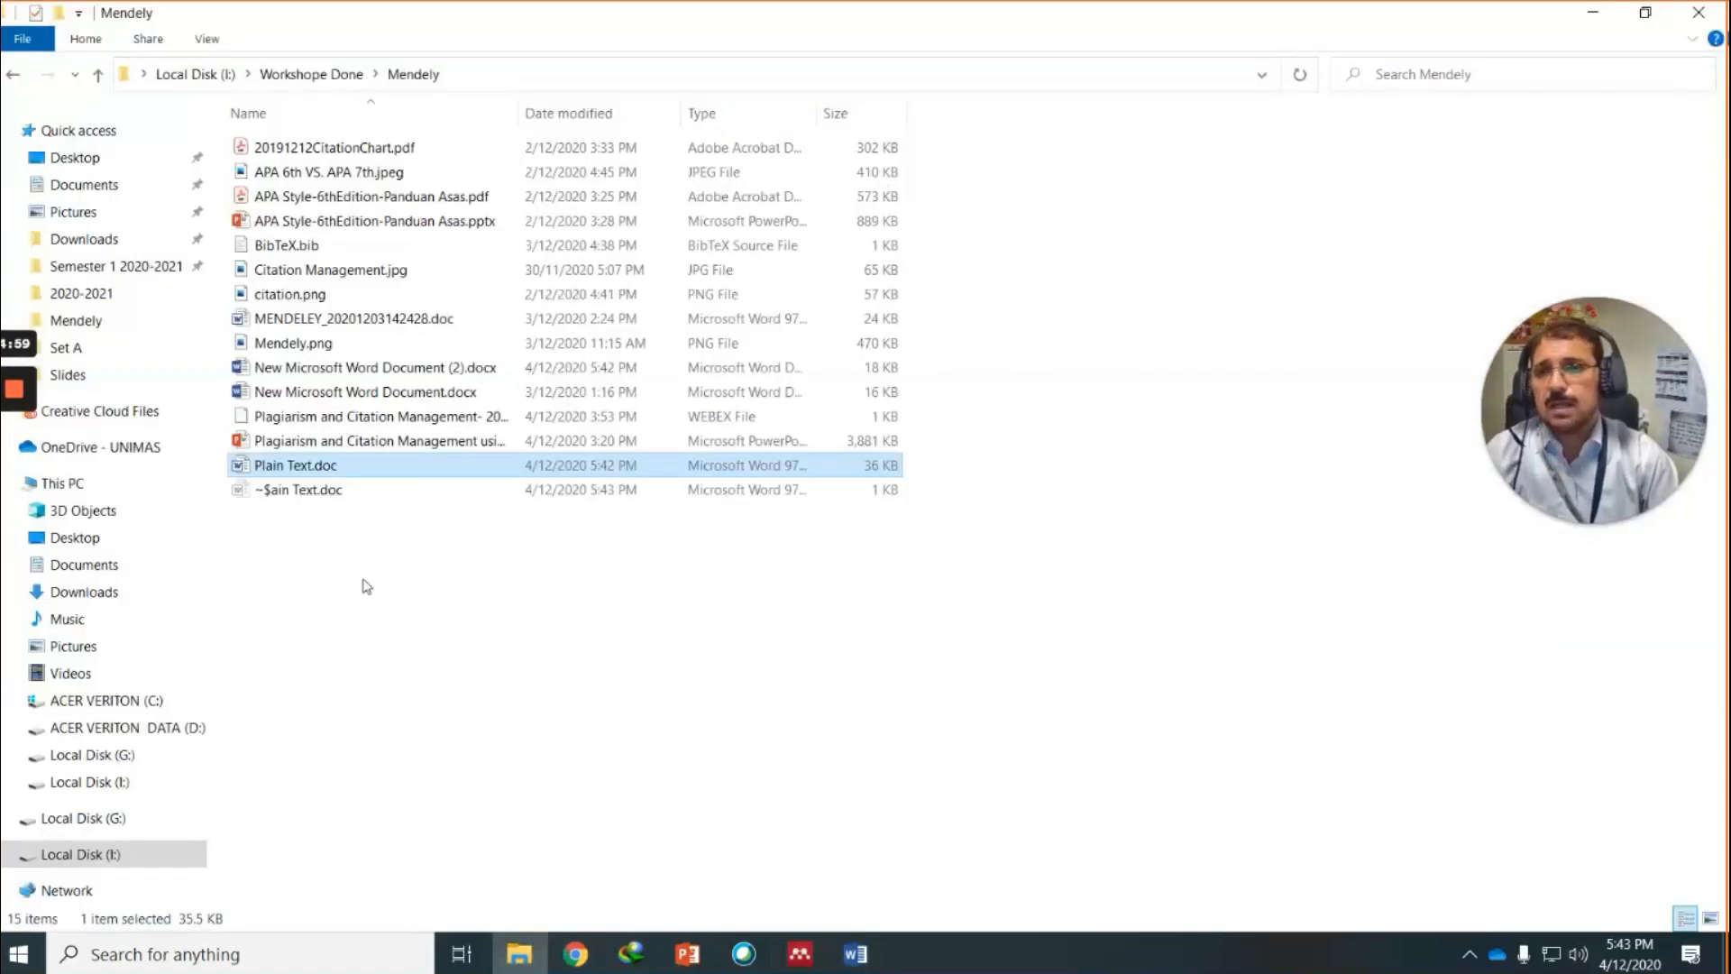
pyautogui.doubleClick(411, 368)
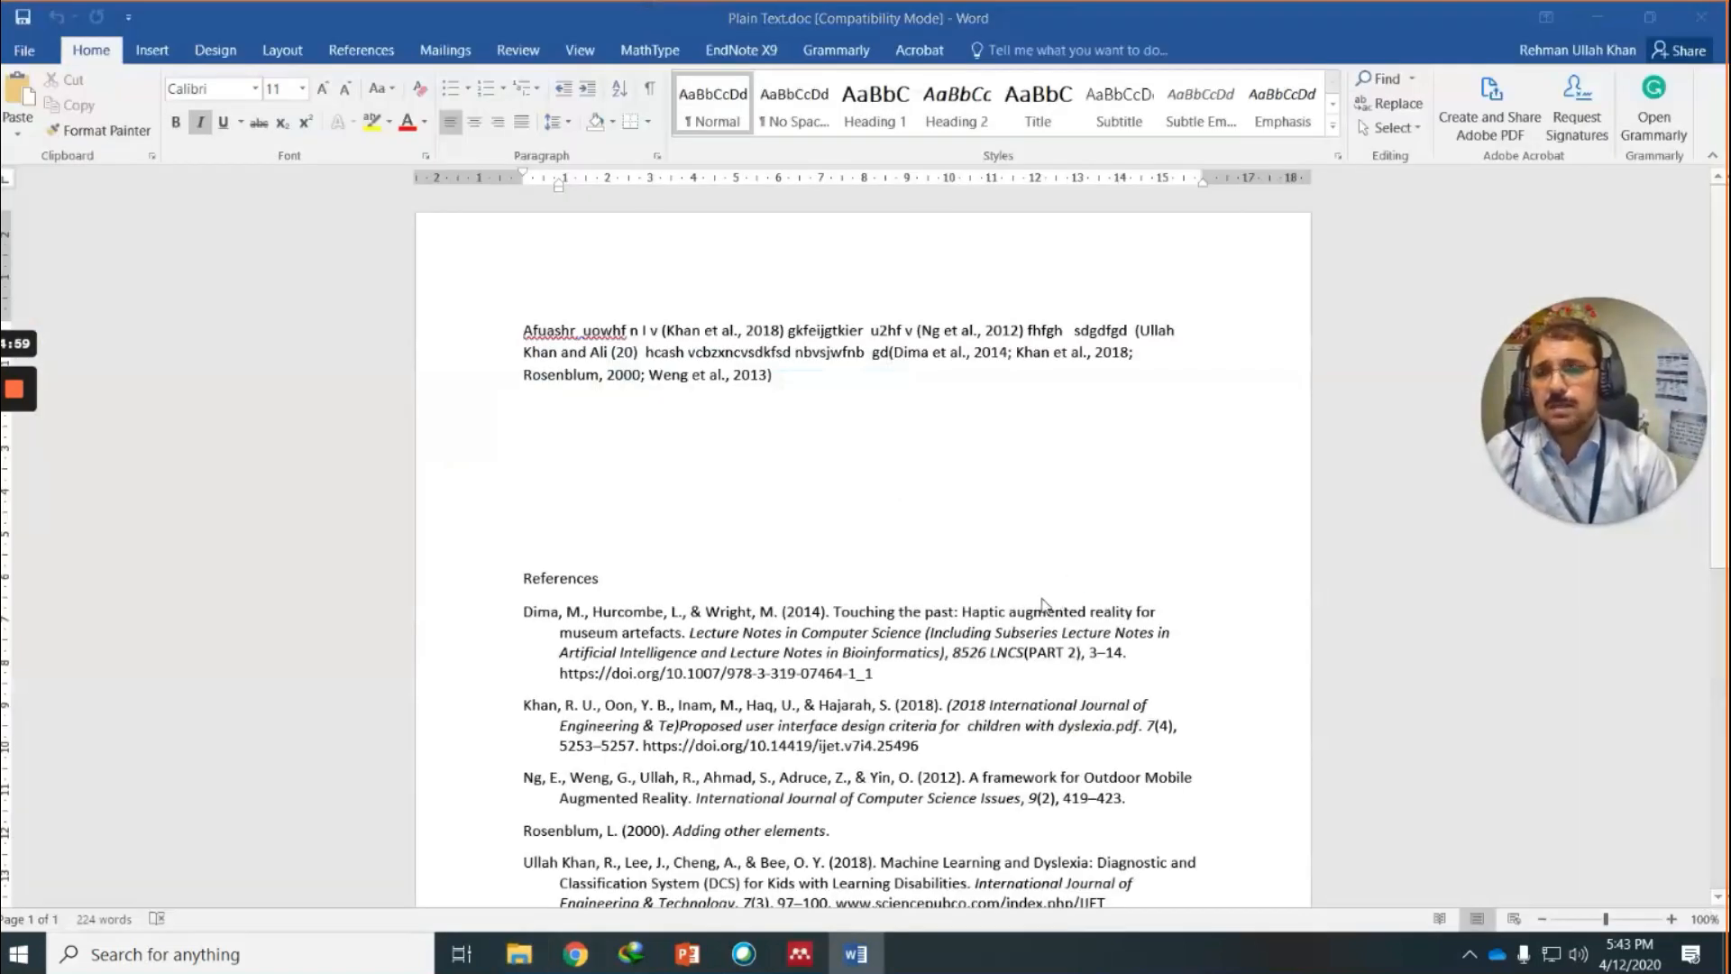
pyautogui.click(714, 324)
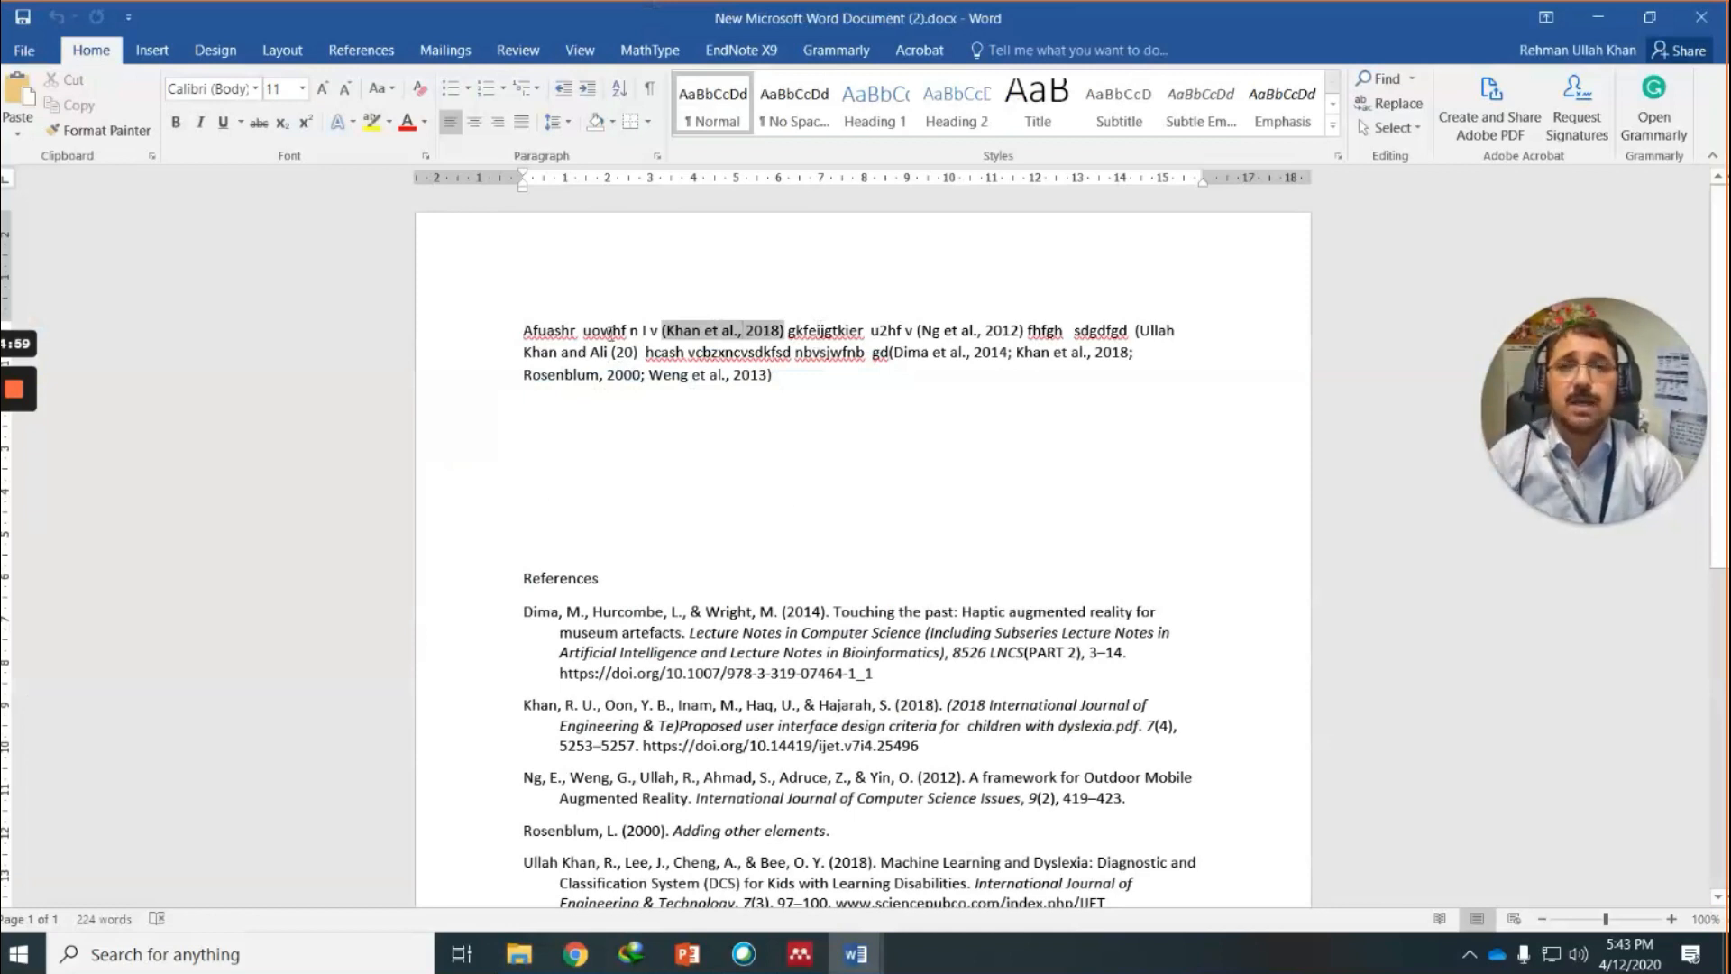
# View the Mendeley export options for the reopened document without exporting it.
pyautogui.click(362, 52)
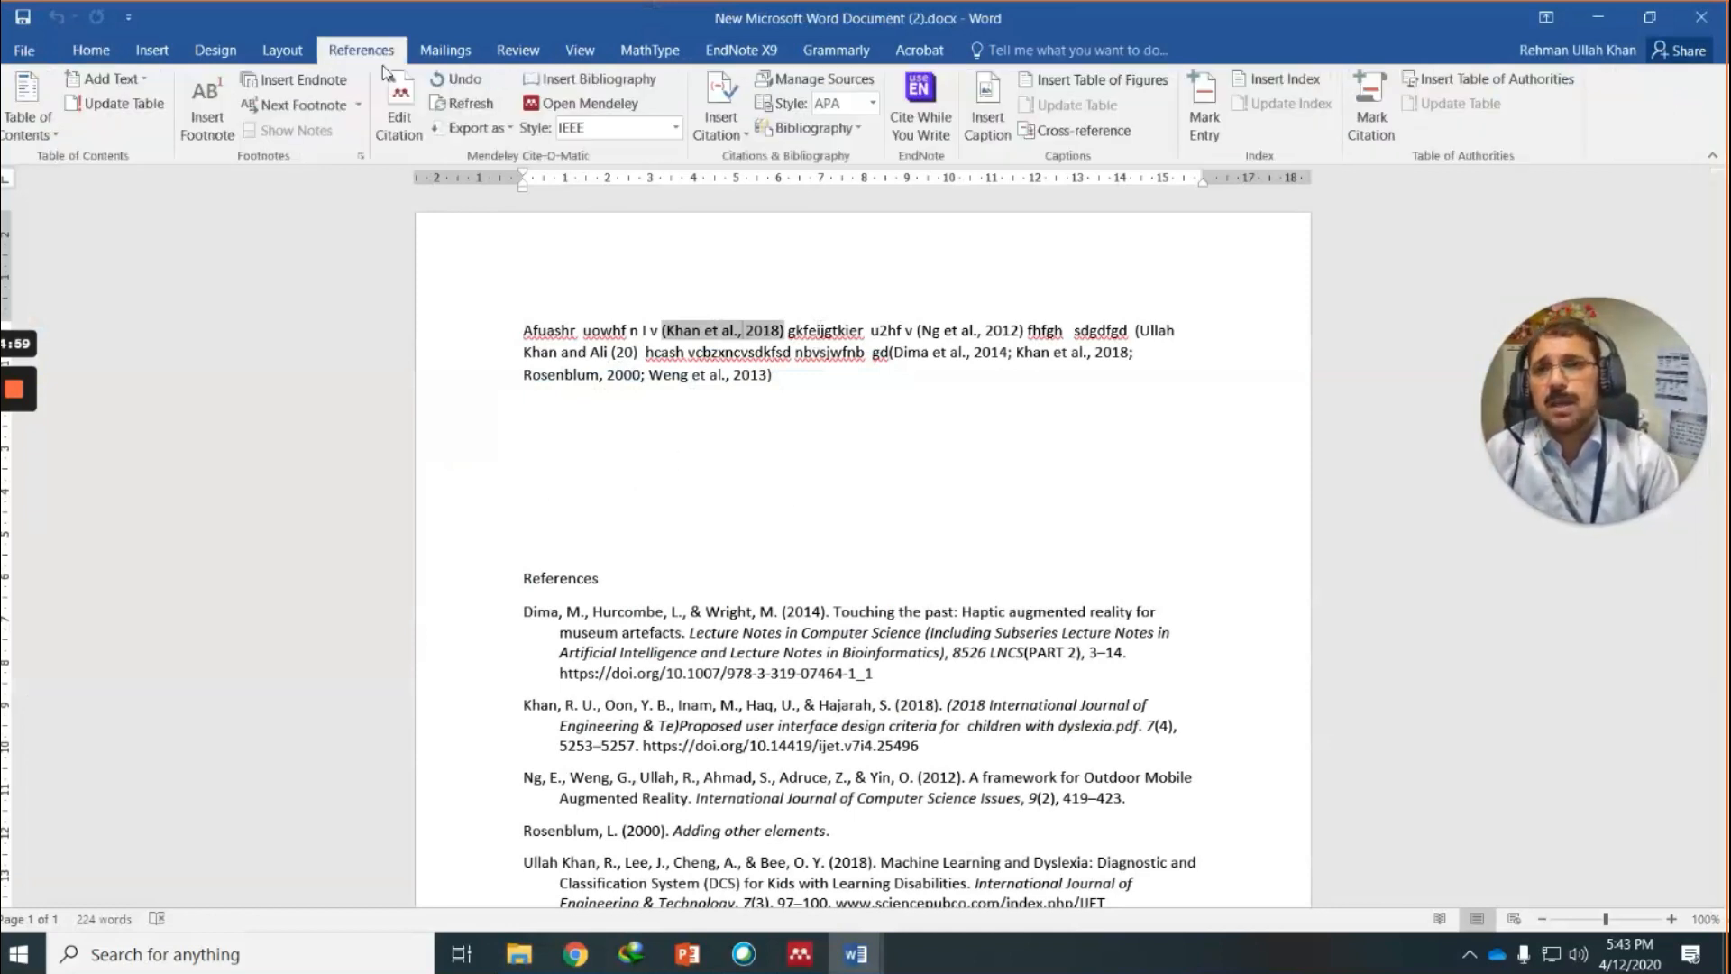
pyautogui.click(505, 132)
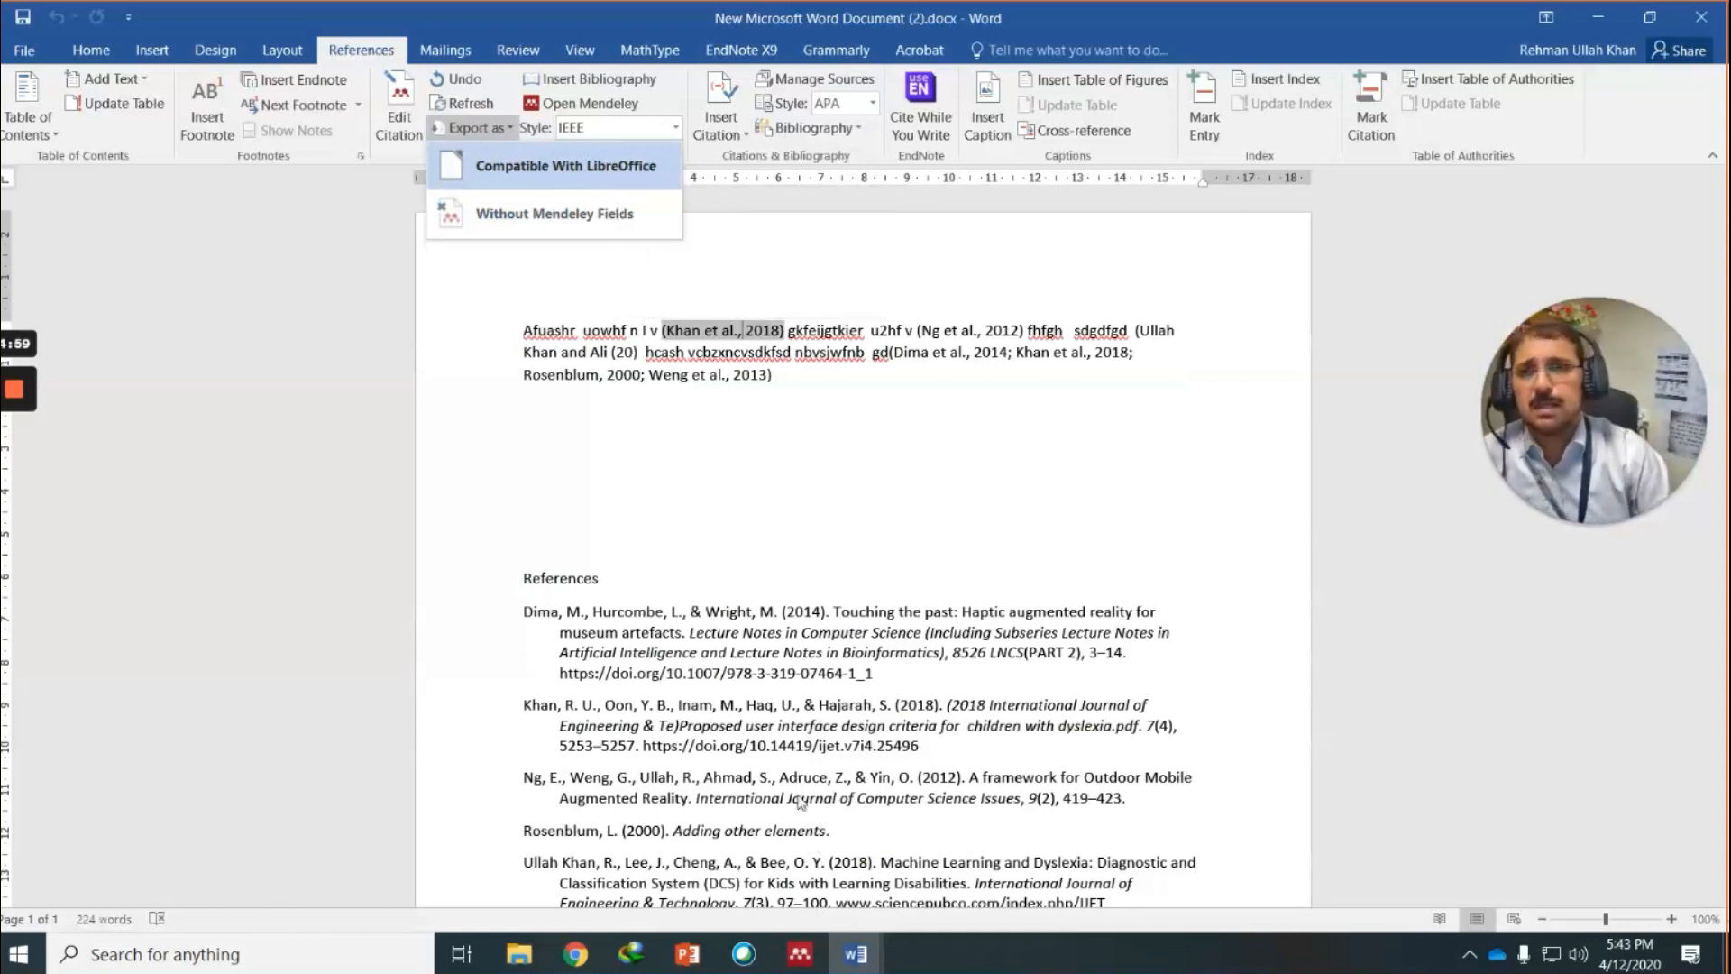
pyautogui.click(746, 496)
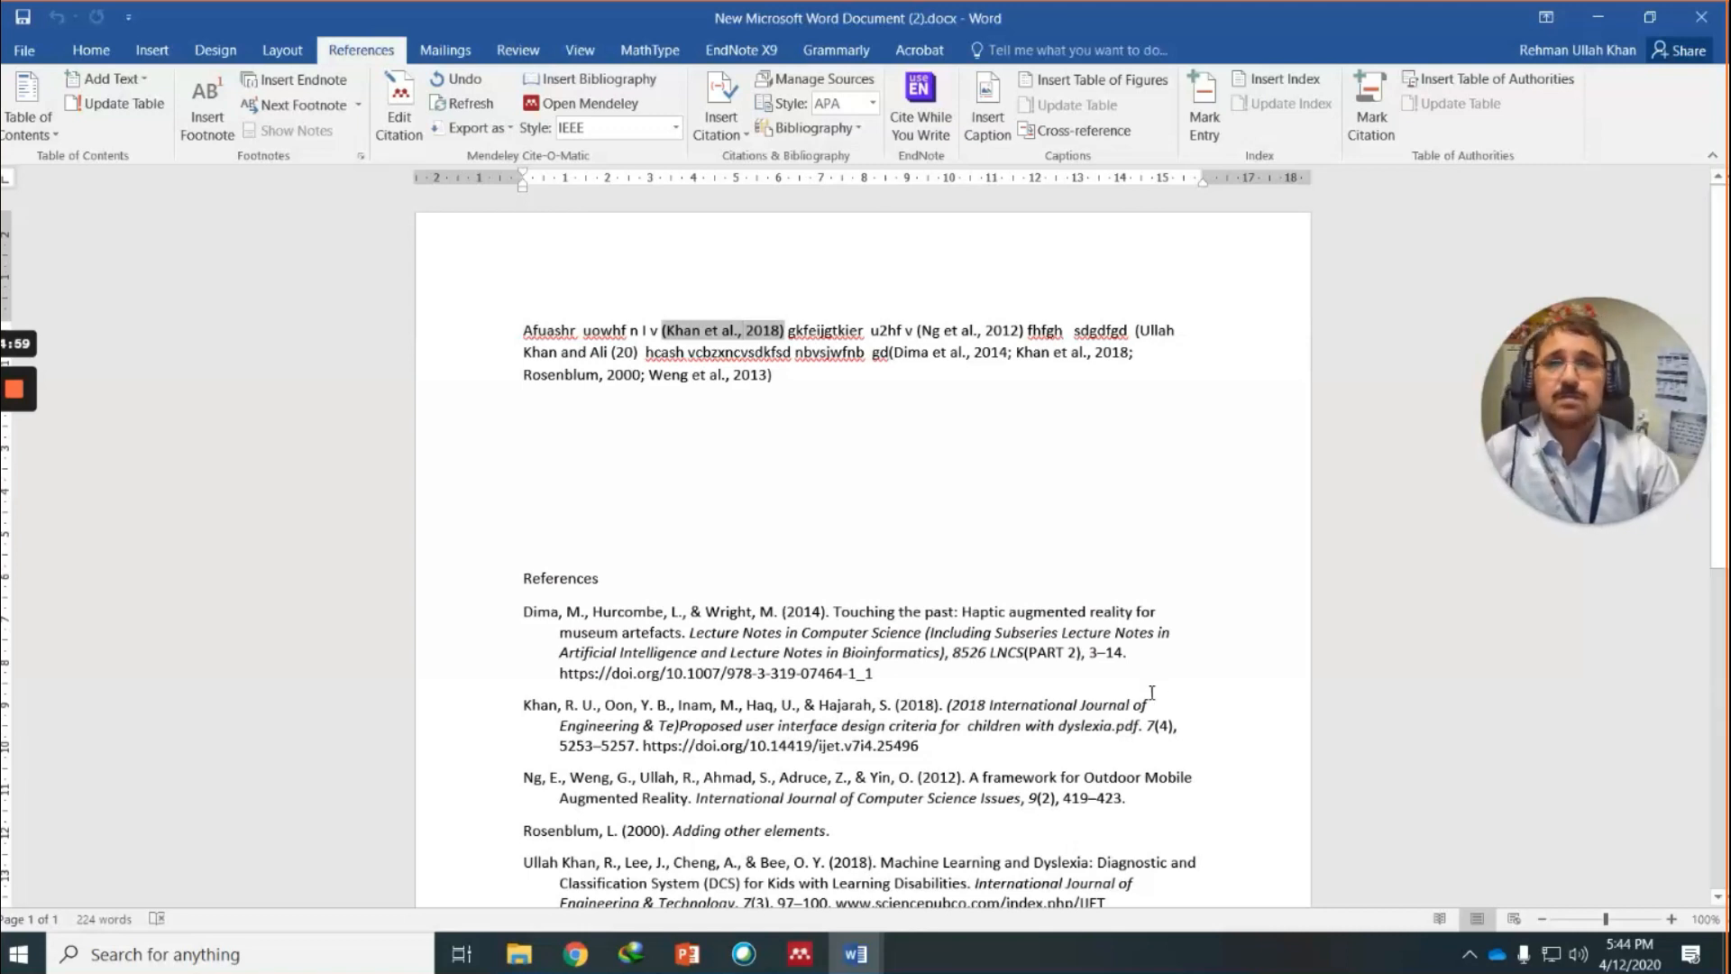
pyautogui.click(977, 27)
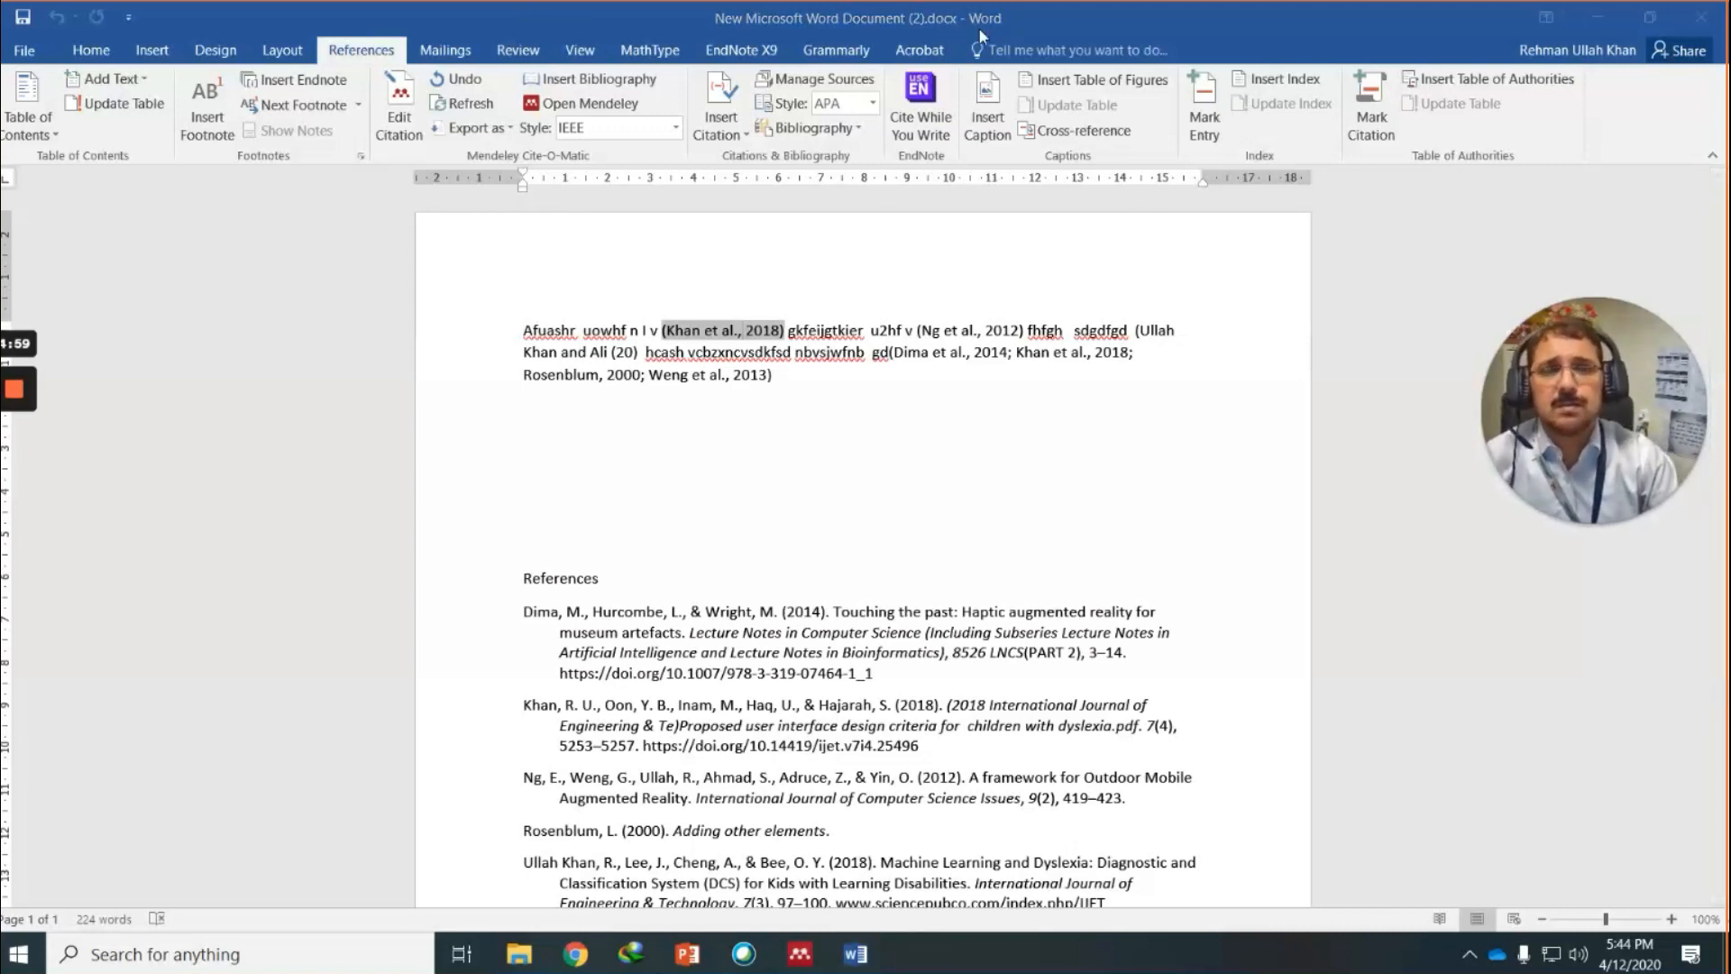